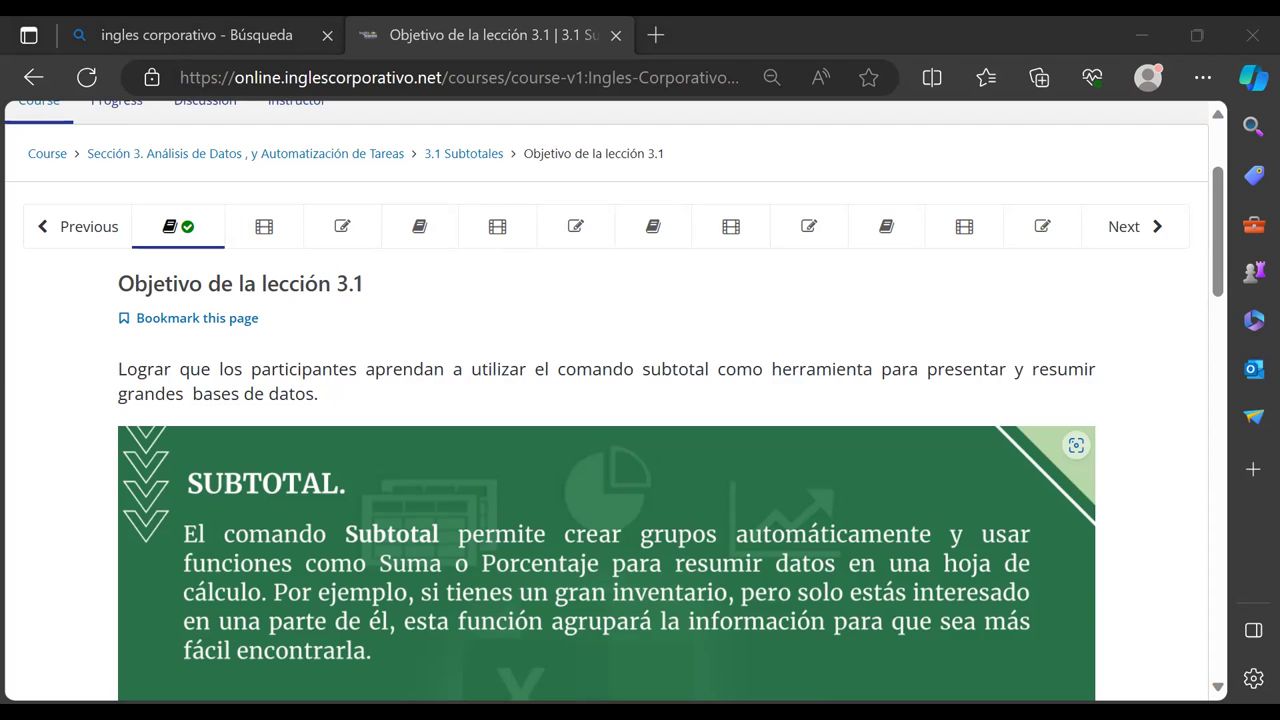
Scroll the lesson 3.1 page down to the SUBTOTAL slide listing Paso 1 to Paso 3
{"action": "scroll", "coordinate": [237, 262], "scroll_direction": "down", "scroll_amount": 3}
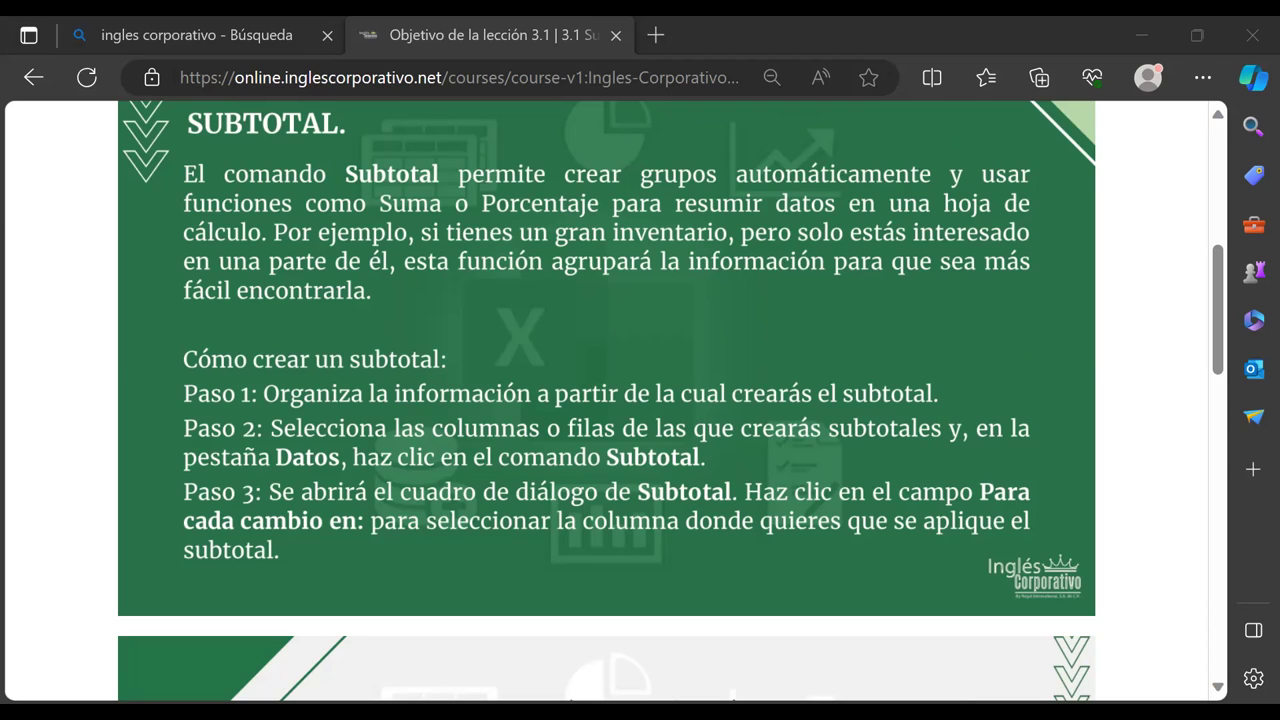
{"action": "left_click", "coordinate": [626, 634]}
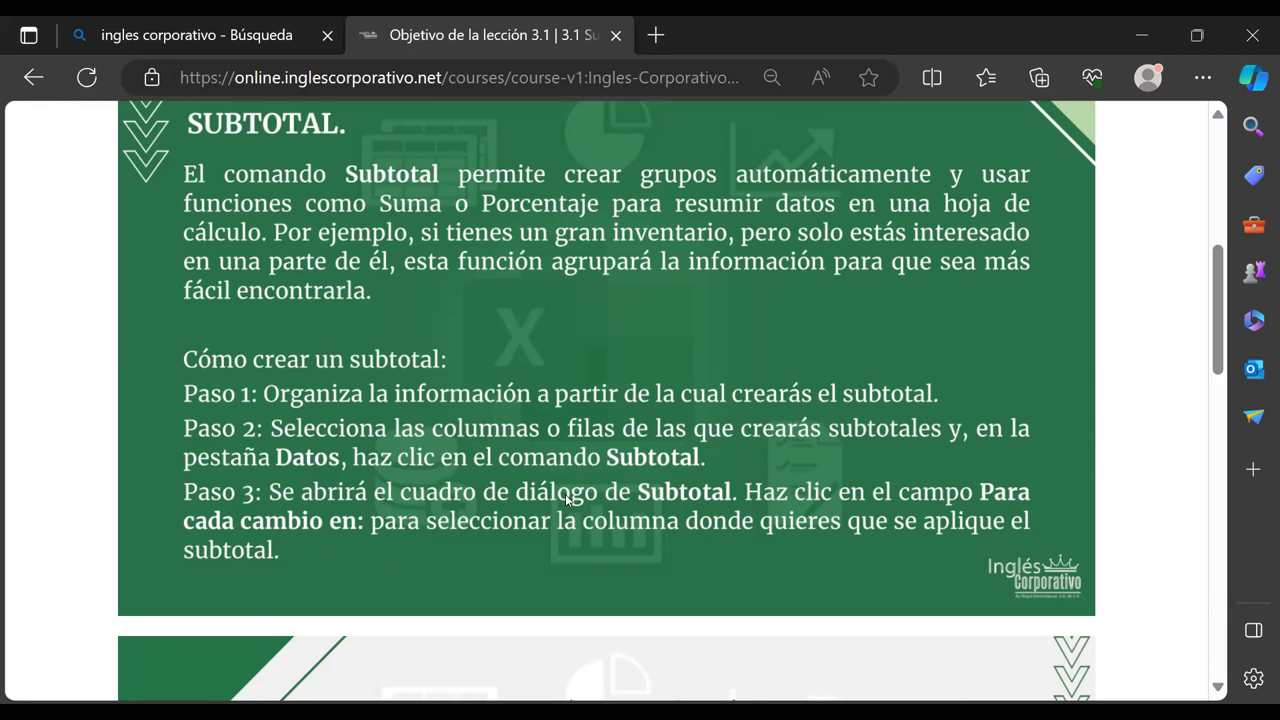
Scroll through the Paso 4–6 slide and example sales table to the page footer, then back up
{"action": "scroll", "coordinate": [850, 530], "scroll_direction": "down", "scroll_amount": 1}
{"action": "scroll", "coordinate": [778, 499], "scroll_direction": "down", "scroll_amount": 1}
{"action": "scroll", "coordinate": [770, 505], "scroll_direction": "down", "scroll_amount": 1}
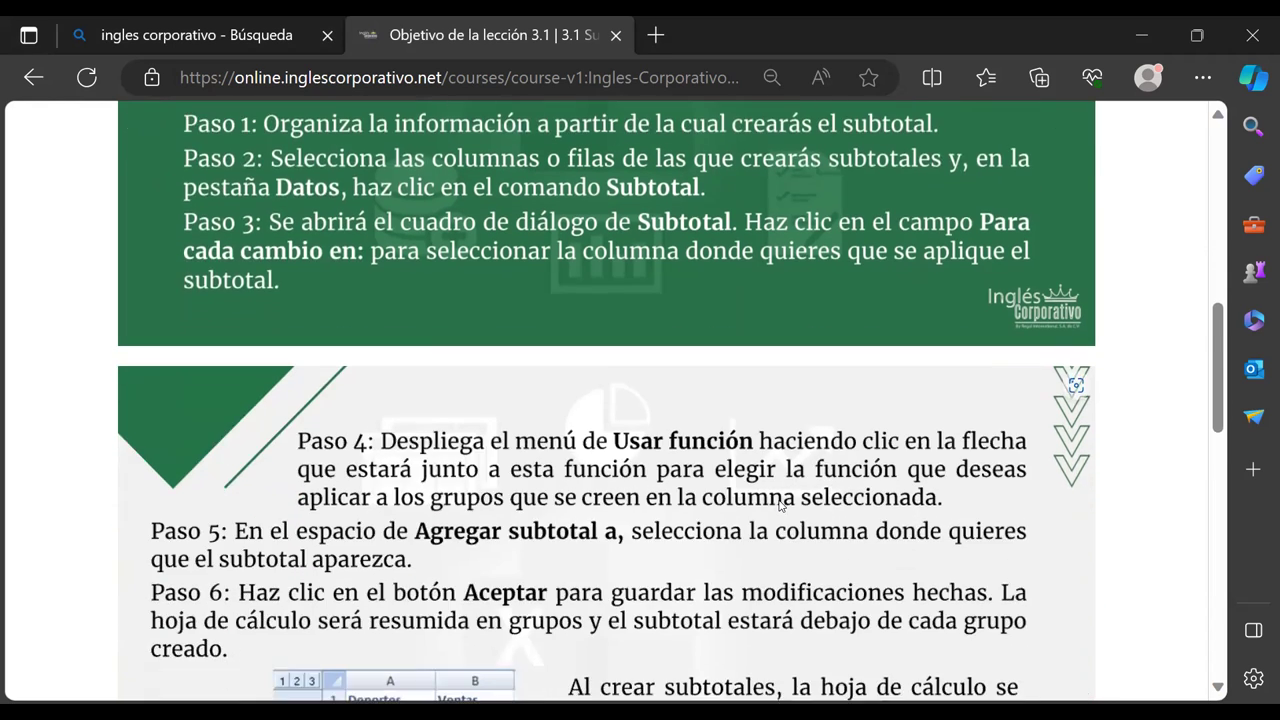
{"action": "scroll", "coordinate": [764, 510], "scroll_direction": "down", "scroll_amount": 2}
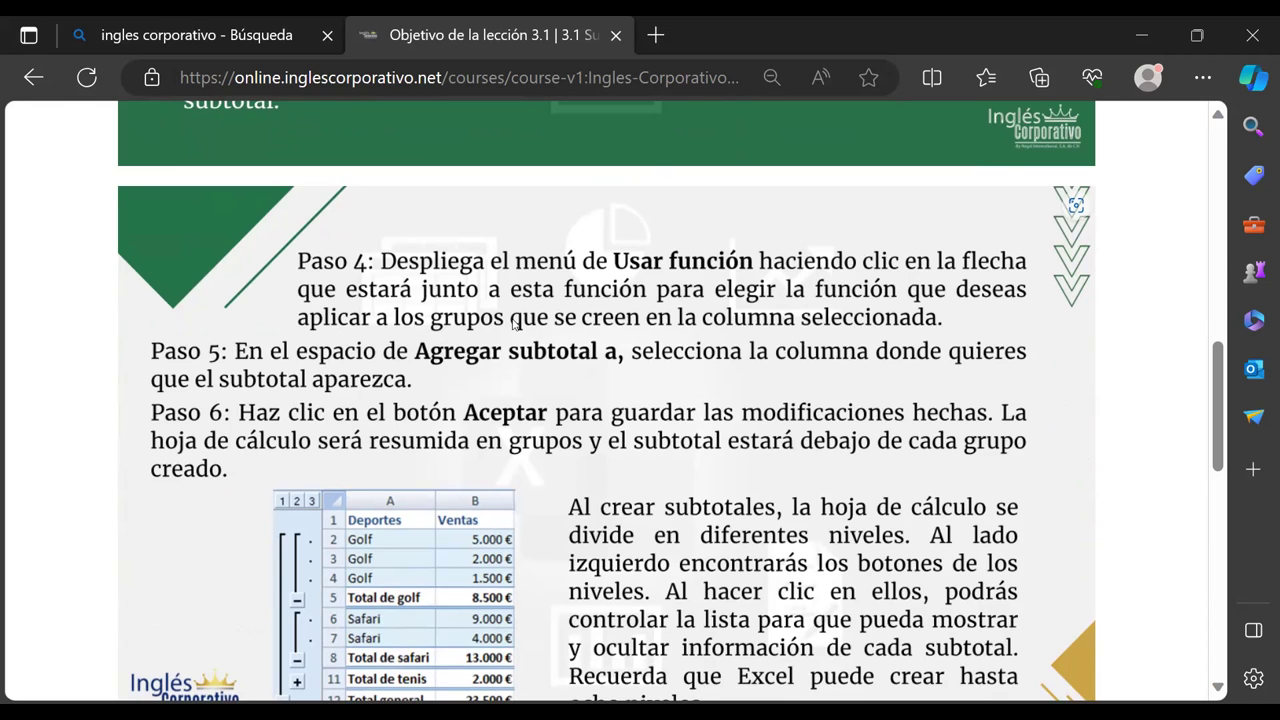
{"action": "scroll", "coordinate": [520, 325], "scroll_direction": "down", "scroll_amount": 1}
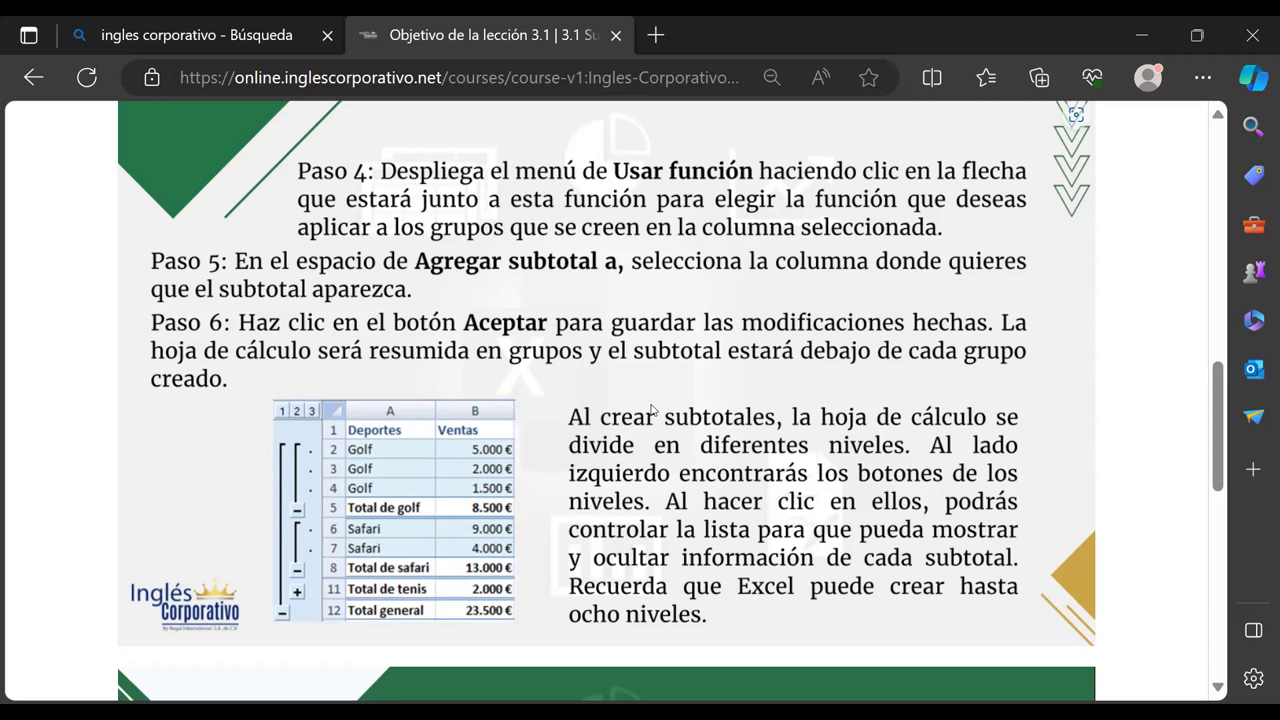
{"action": "scroll", "coordinate": [271, 364], "scroll_direction": "down", "scroll_amount": 2}
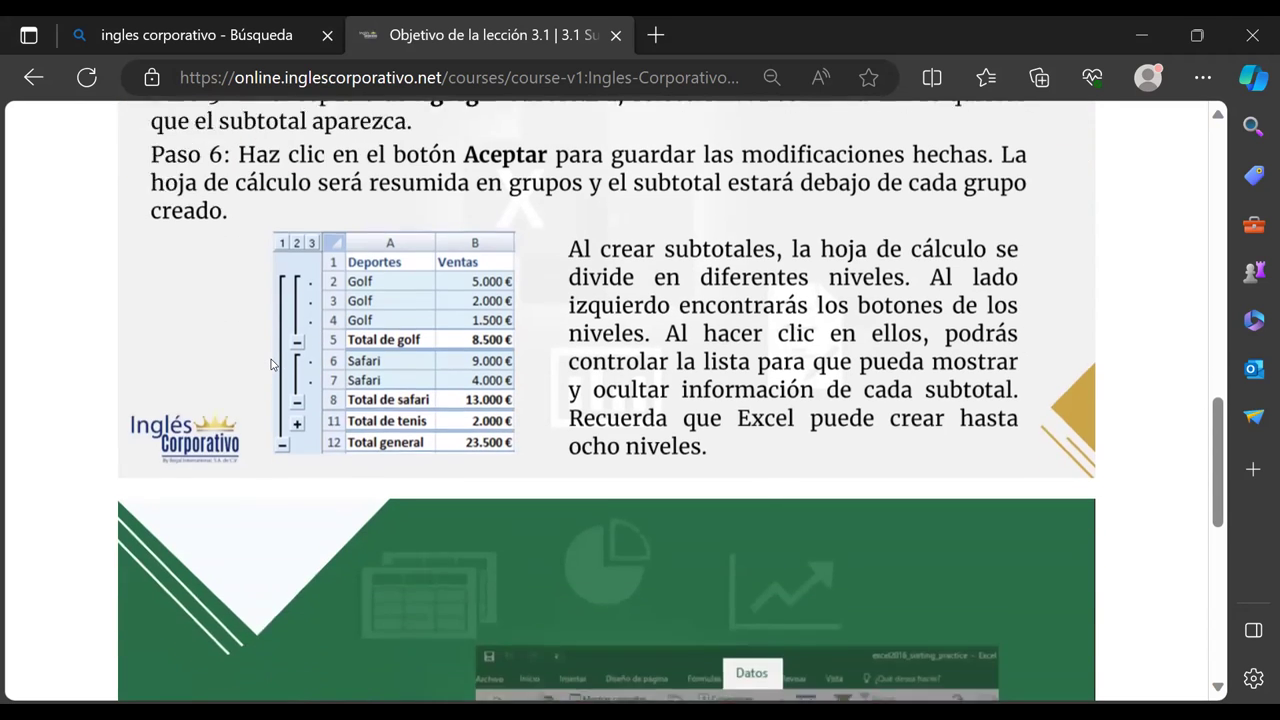
{"action": "scroll", "coordinate": [271, 364], "scroll_direction": "up", "scroll_amount": 1}
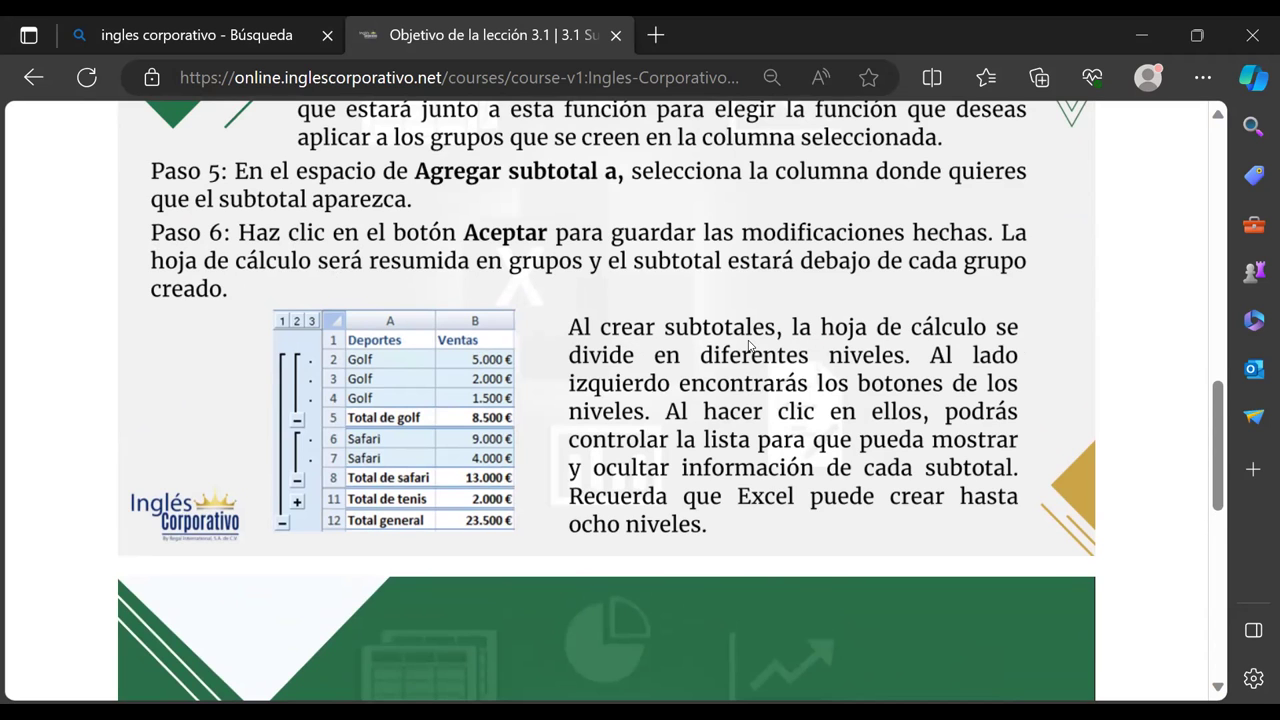
{"action": "scroll", "coordinate": [750, 347], "scroll_direction": "down", "scroll_amount": 1}
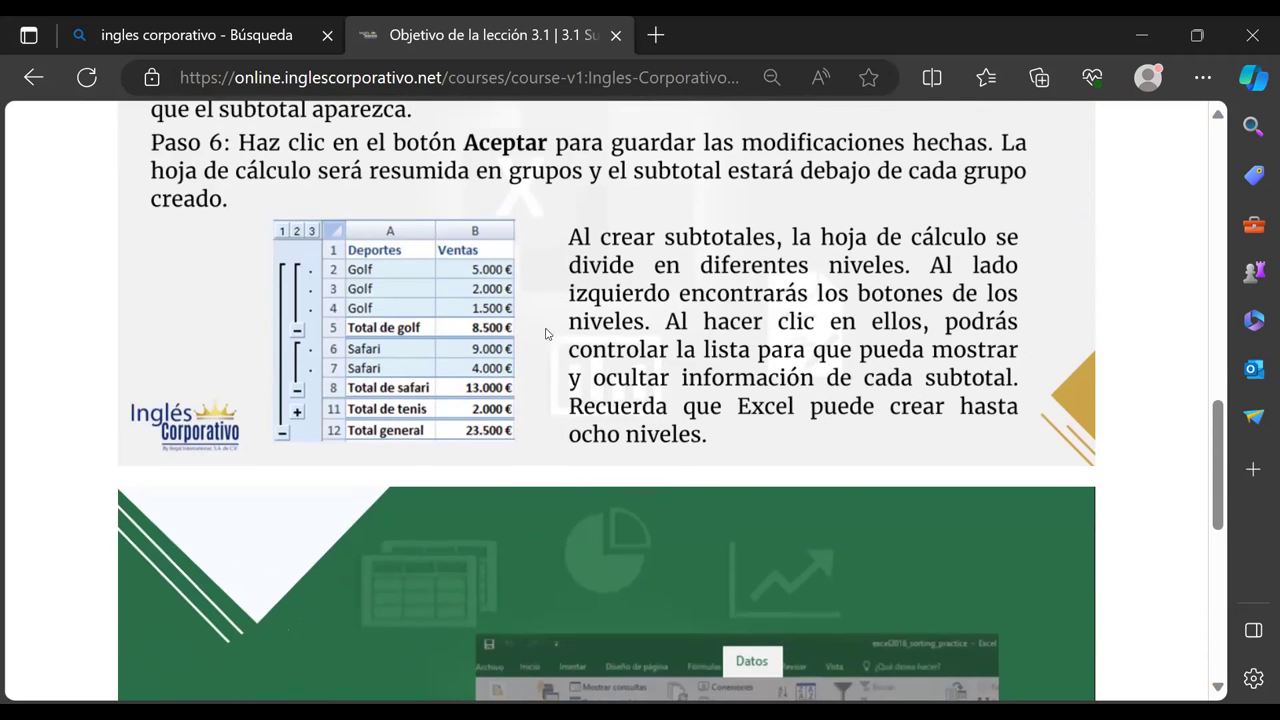
{"action": "scroll", "coordinate": [591, 298], "scroll_direction": "up", "scroll_amount": 1}
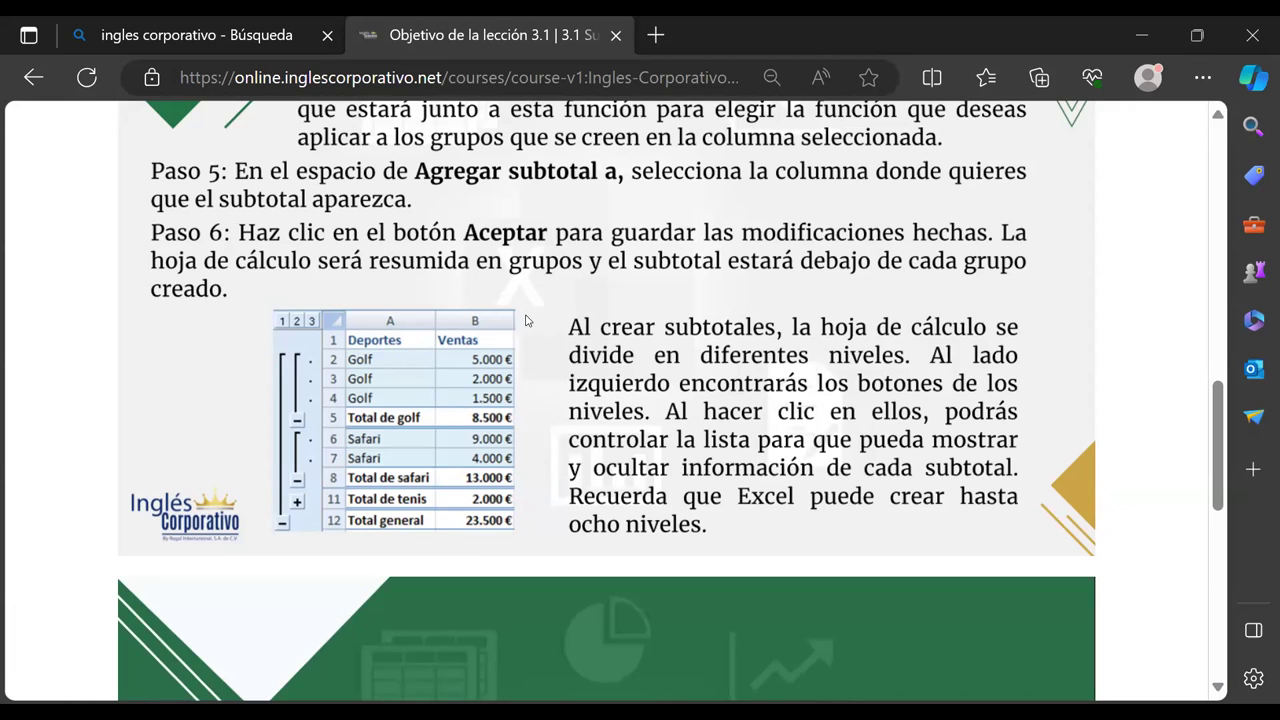
{"action": "scroll", "coordinate": [769, 472], "scroll_direction": "down", "scroll_amount": 2}
{"action": "scroll", "coordinate": [769, 472], "scroll_direction": "down", "scroll_amount": 5}
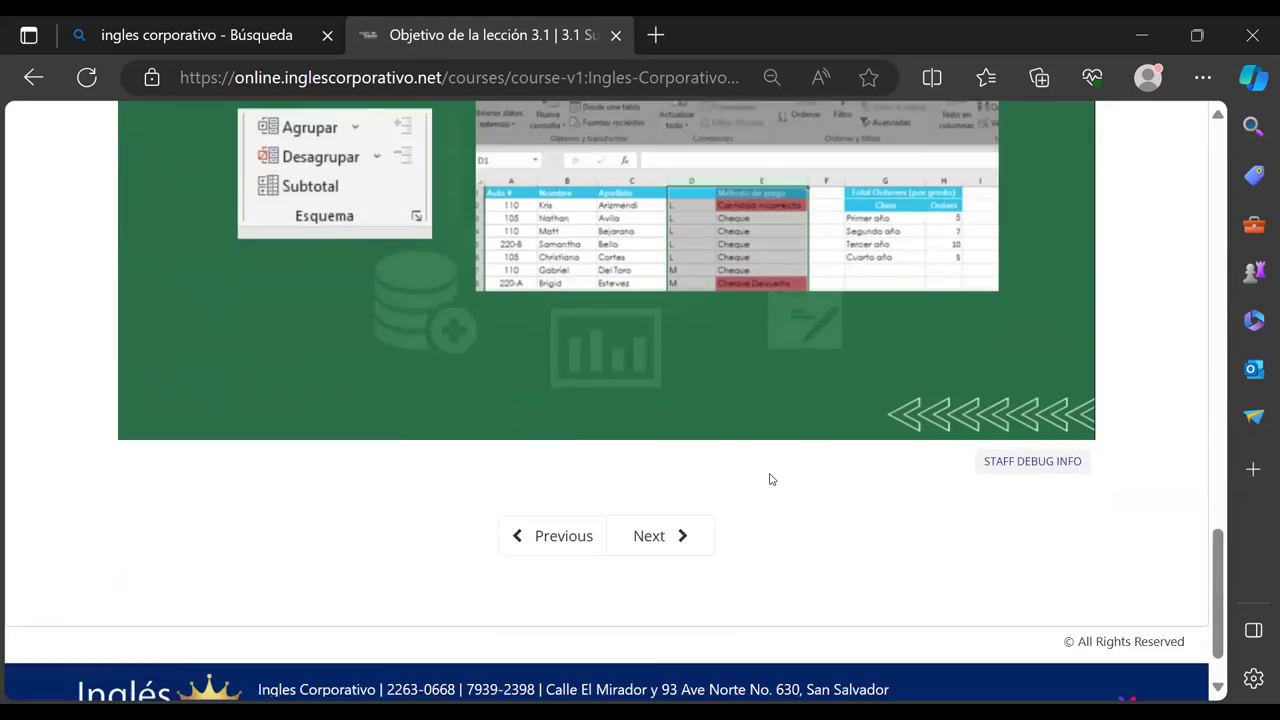
{"action": "scroll", "coordinate": [769, 476], "scroll_direction": "up", "scroll_amount": 4}
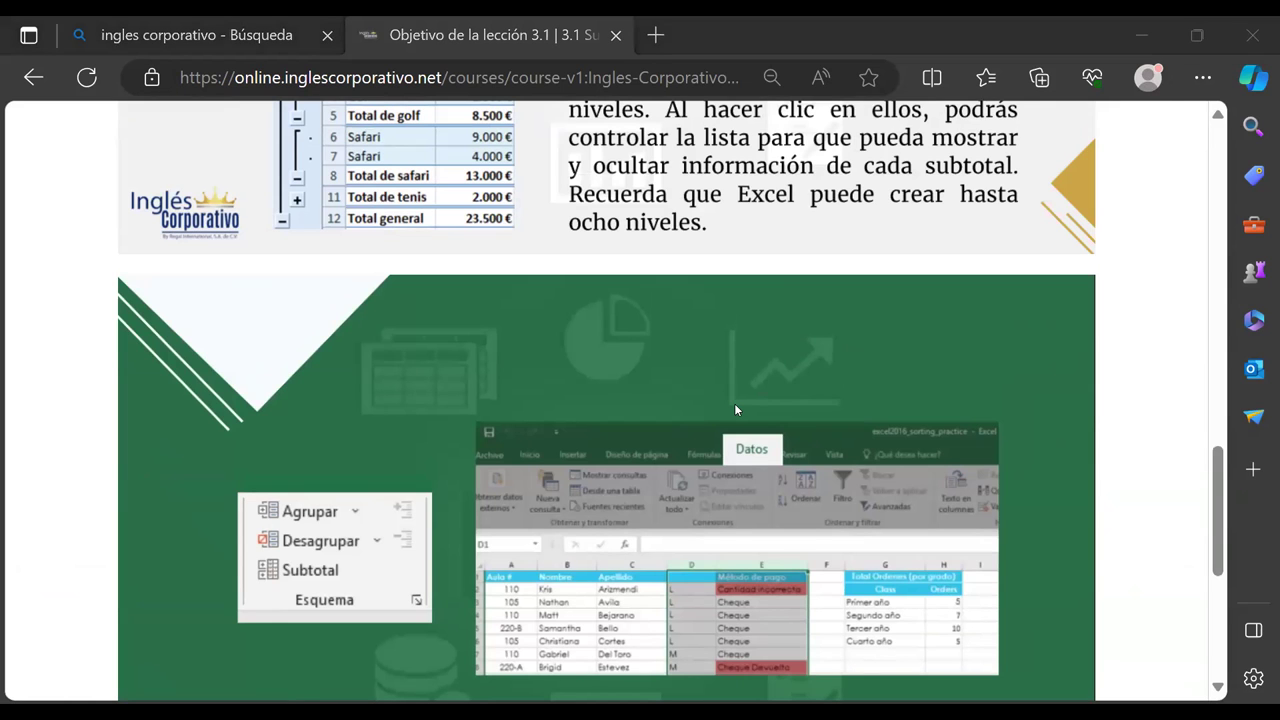
Return to the CLASE_5_CONSULTANDO workbook and insert a blank Hoja4 after the C-NOTAS sheet
{"action": "key", "text": "alt+Tab"}
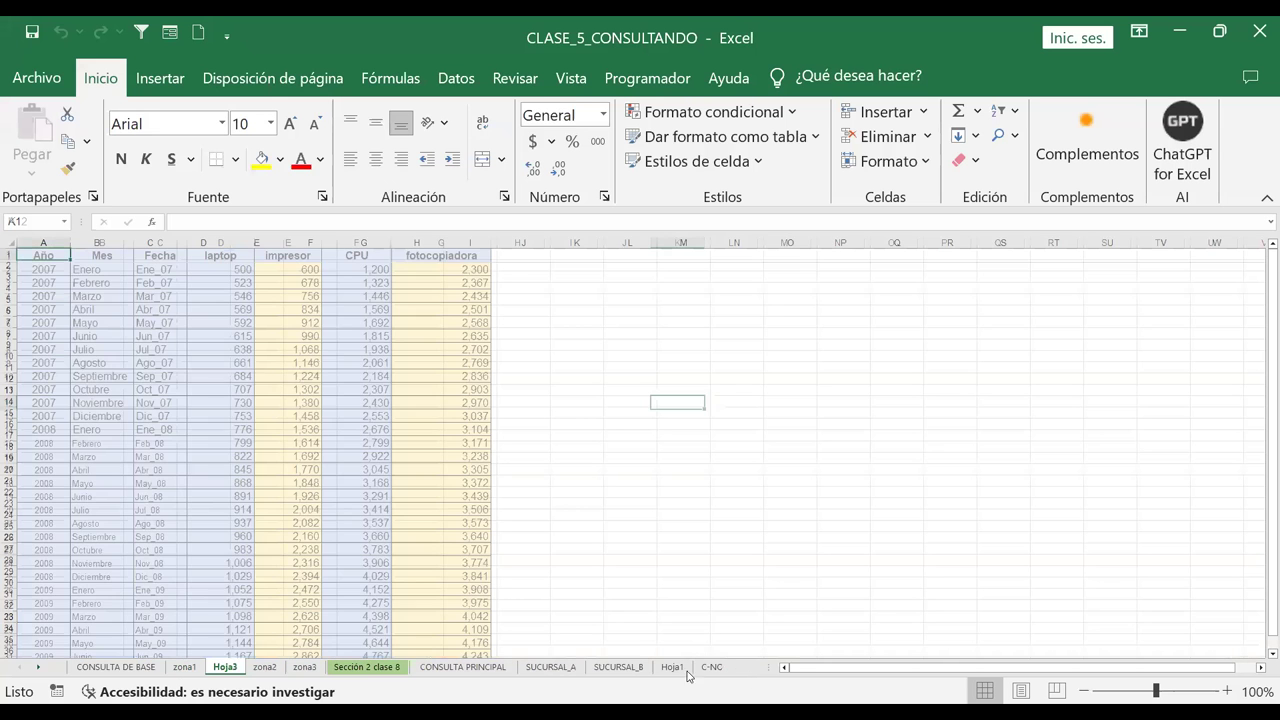
{"action": "left_click", "coordinate": [711, 667]}
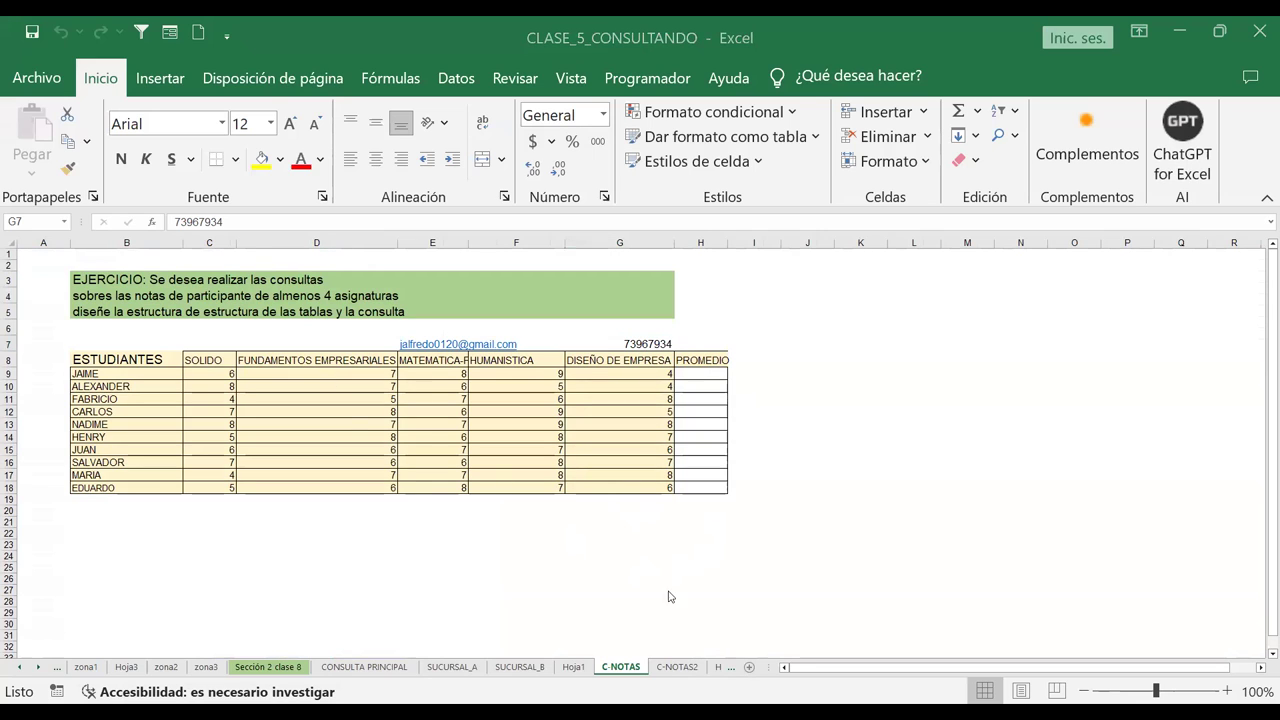
{"action": "left_click", "coordinate": [750, 667]}
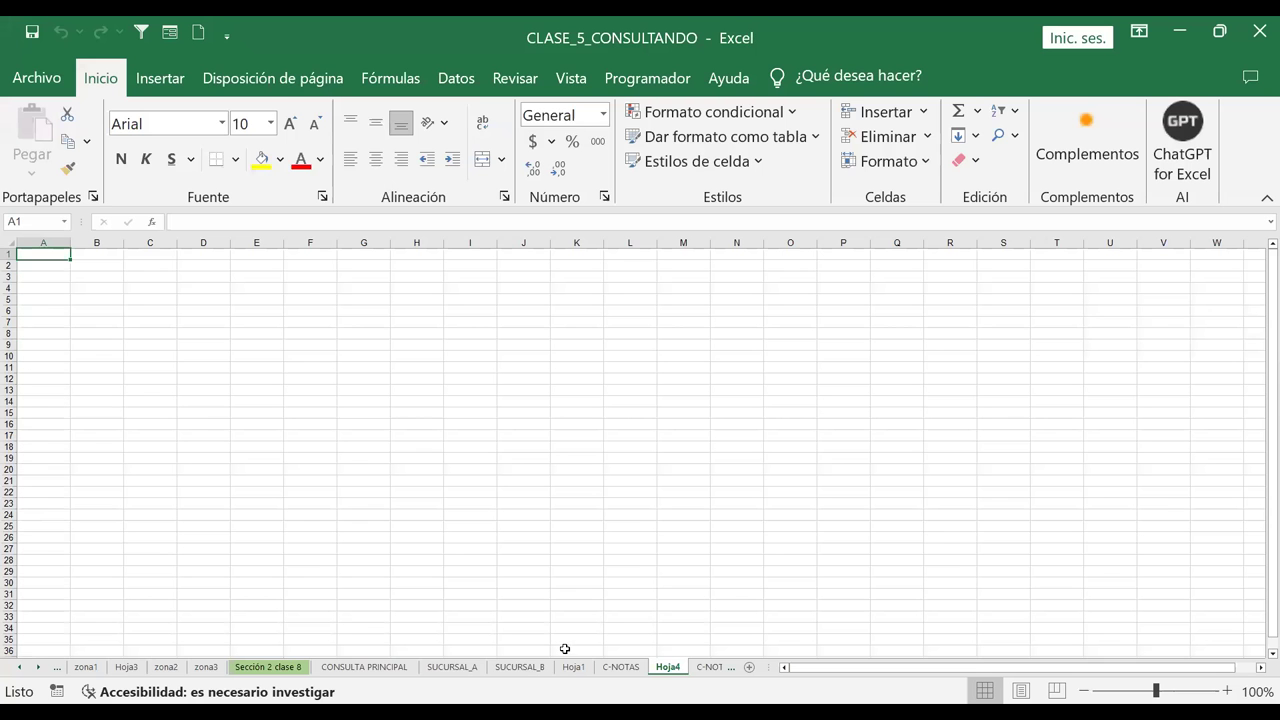
Copy the names, SOLIDO and FUNDAMENTOS EMPRESARIALES grades from C-NOTAS (B8:D18) into Hoja4 at D5
{"action": "left_click", "coordinate": [570, 668]}
{"action": "left_click", "coordinate": [621, 668]}
{"action": "left_click", "coordinate": [358, 530]}
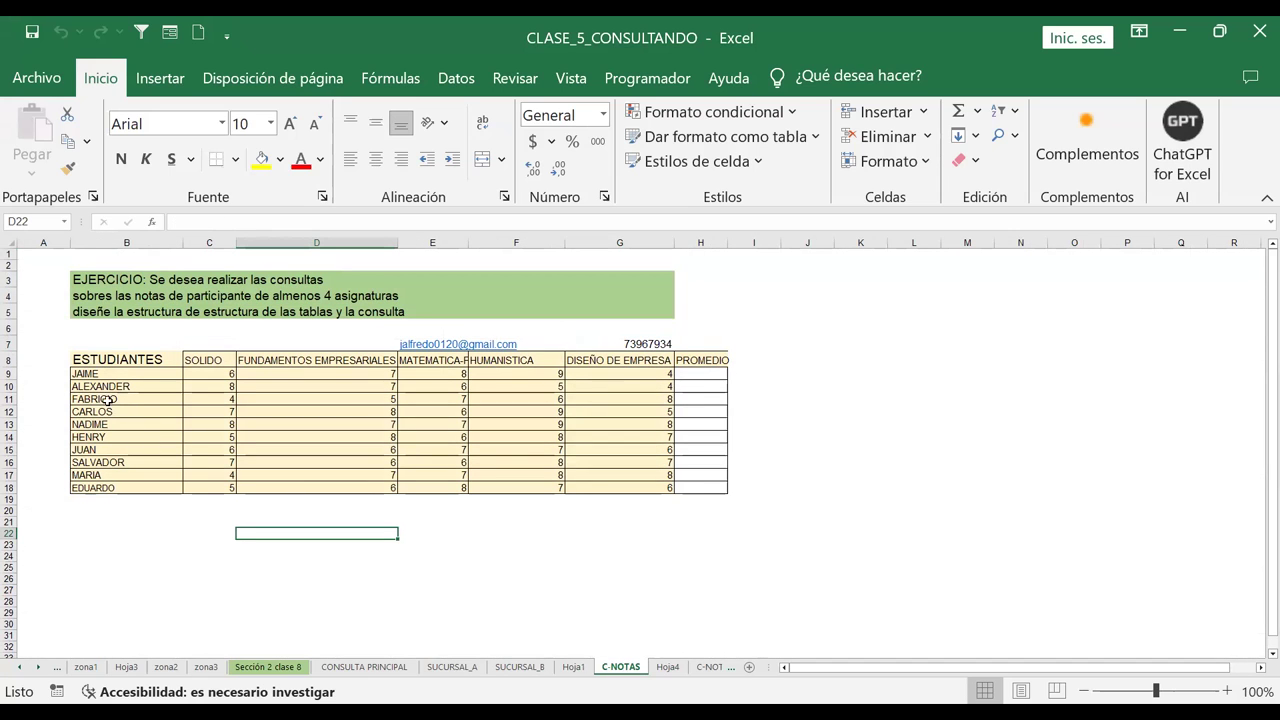
{"action": "left_click_drag", "start_coordinate": [98, 362], "coordinate": [500, 398]}
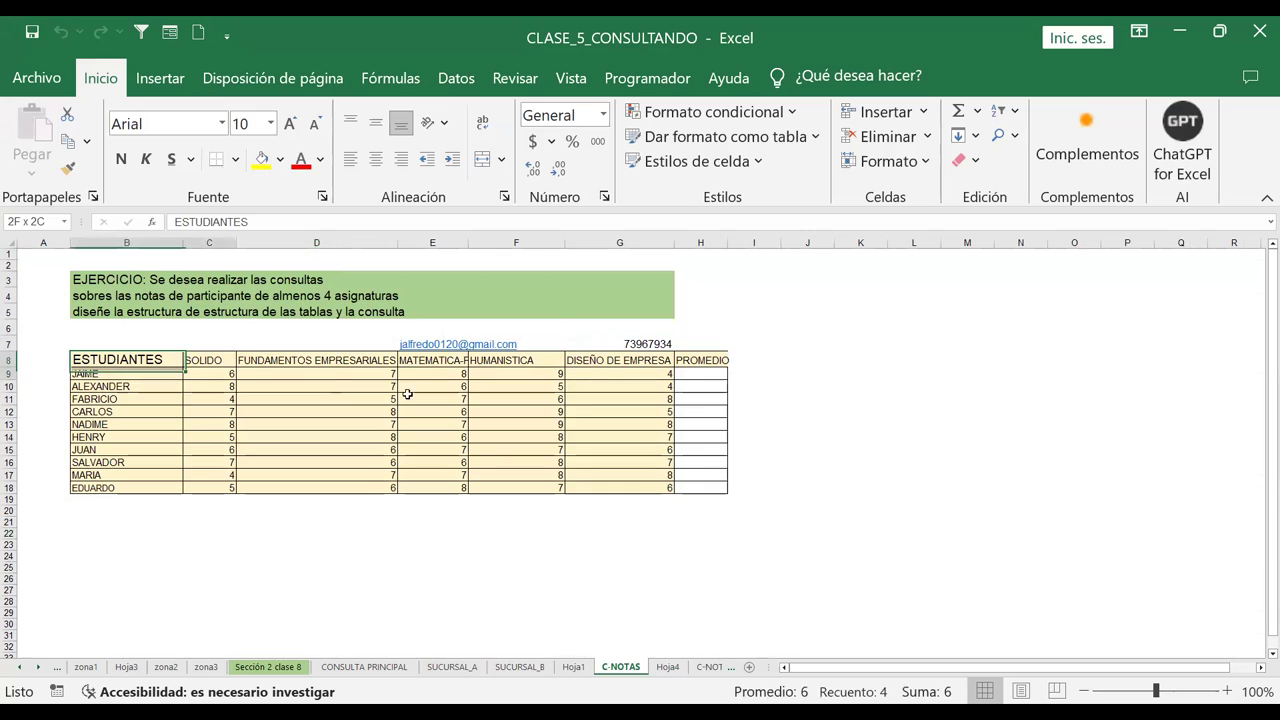
{"action": "left_click_drag", "start_coordinate": [394, 401], "coordinate": [380, 489]}
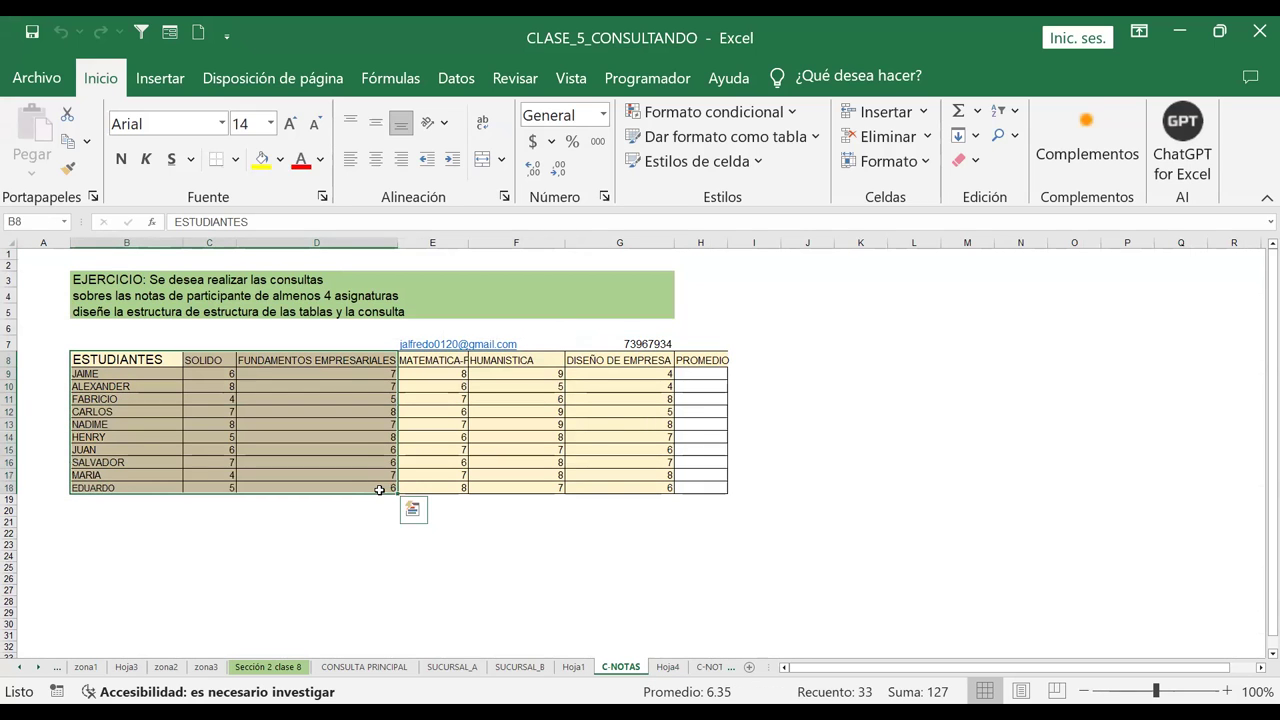
{"action": "key", "text": "ctrl+c"}
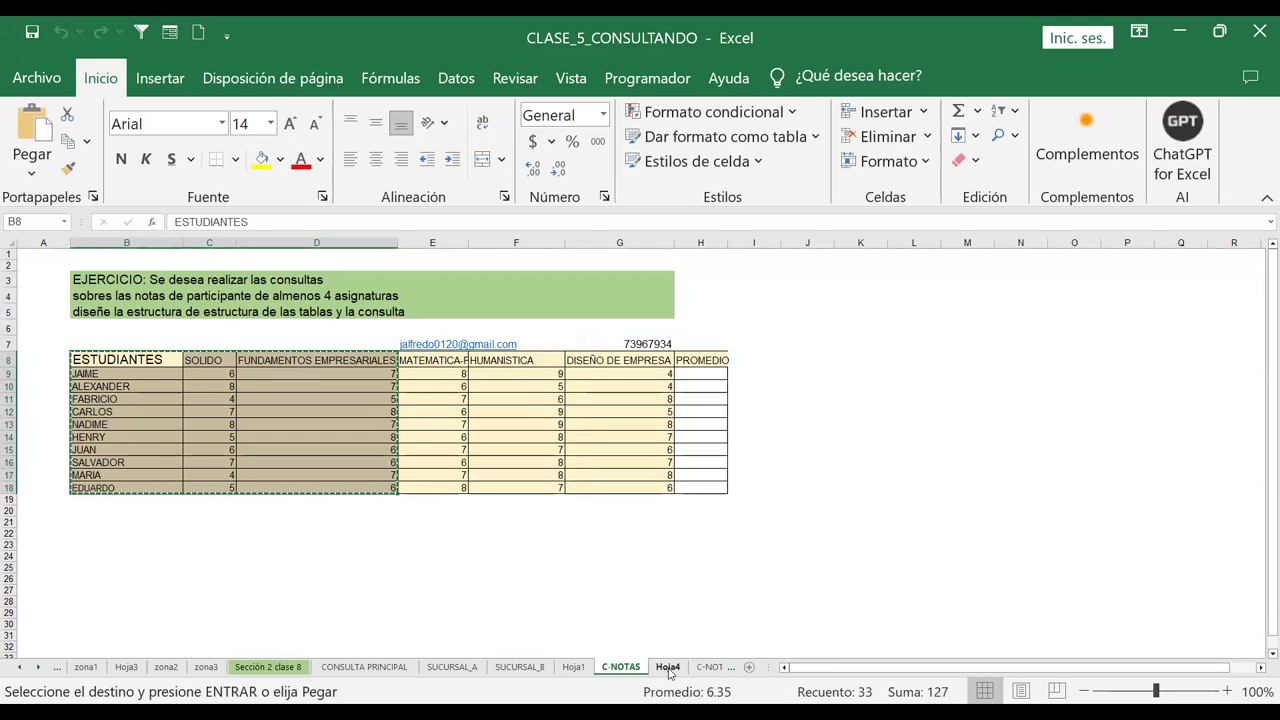
{"action": "left_click", "coordinate": [668, 667]}
{"action": "left_click", "coordinate": [194, 303]}
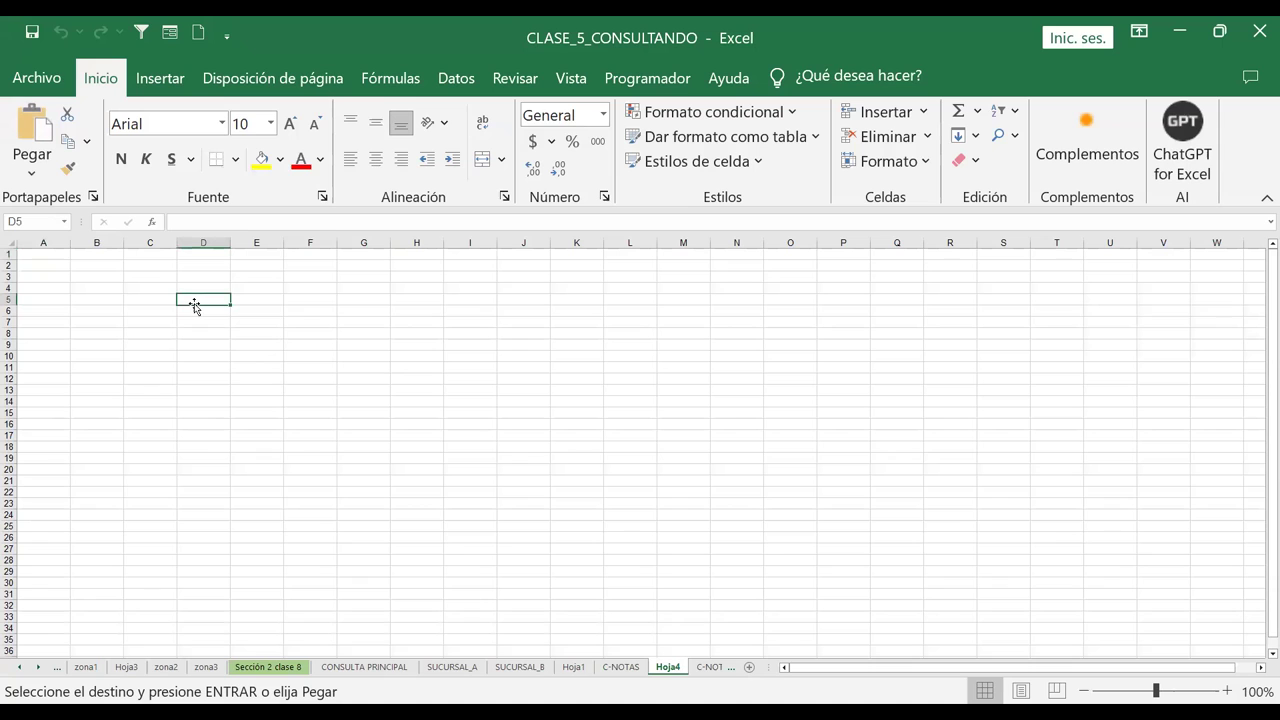
{"action": "key", "text": "ctrl+v"}
{"action": "left_click", "coordinate": [510, 393]}
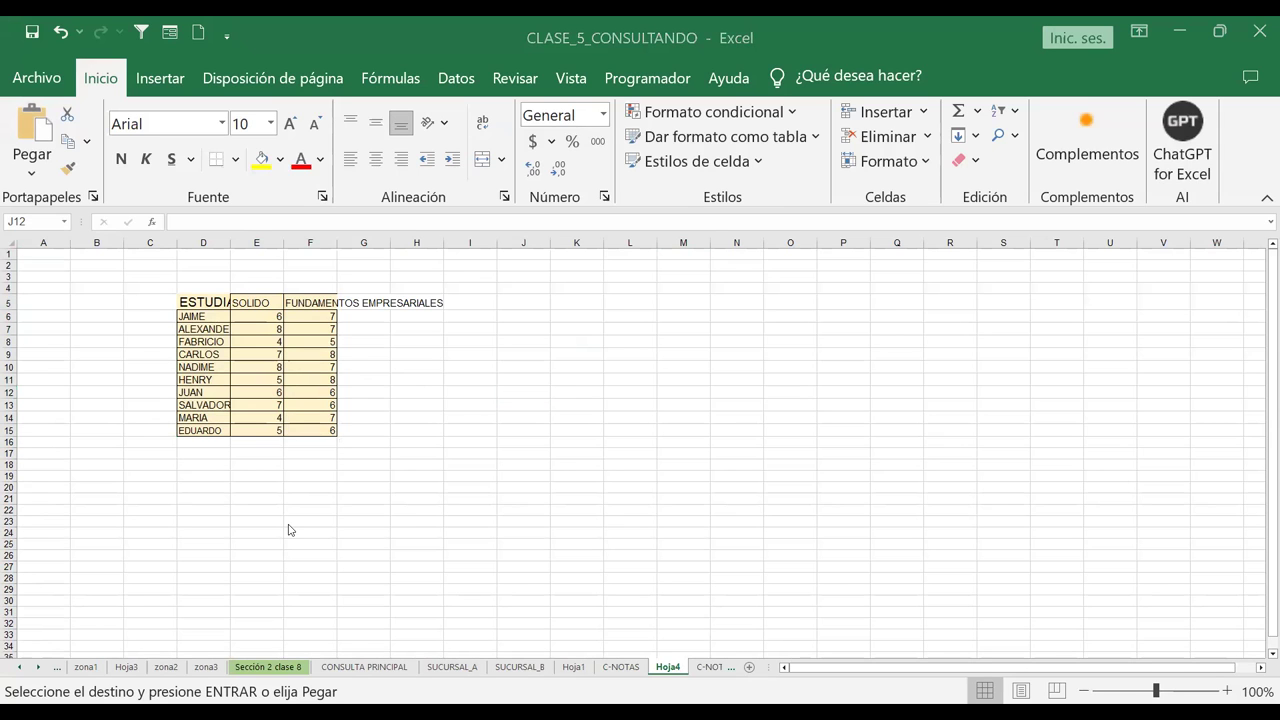
{"action": "key", "text": "alt+Tab"}
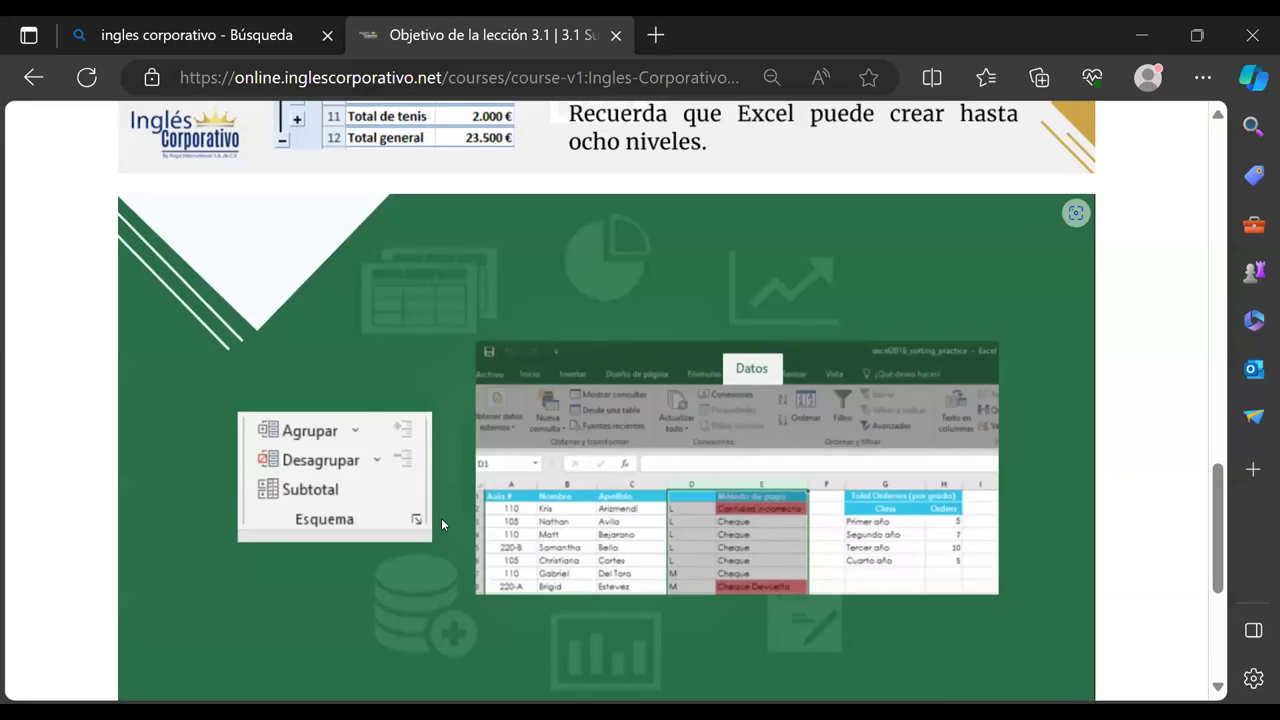
{"action": "scroll", "coordinate": [441, 518], "scroll_direction": "up", "scroll_amount": 3}
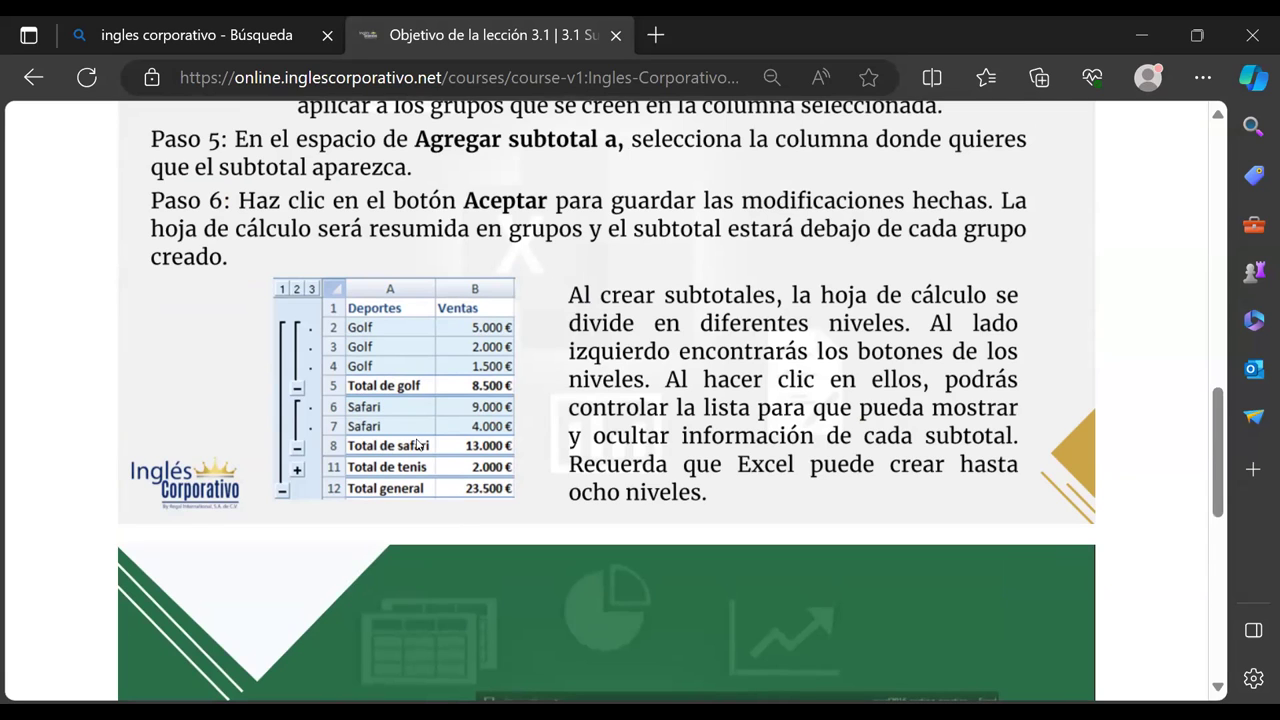
{"action": "scroll", "coordinate": [389, 426], "scroll_direction": "up", "scroll_amount": 1}
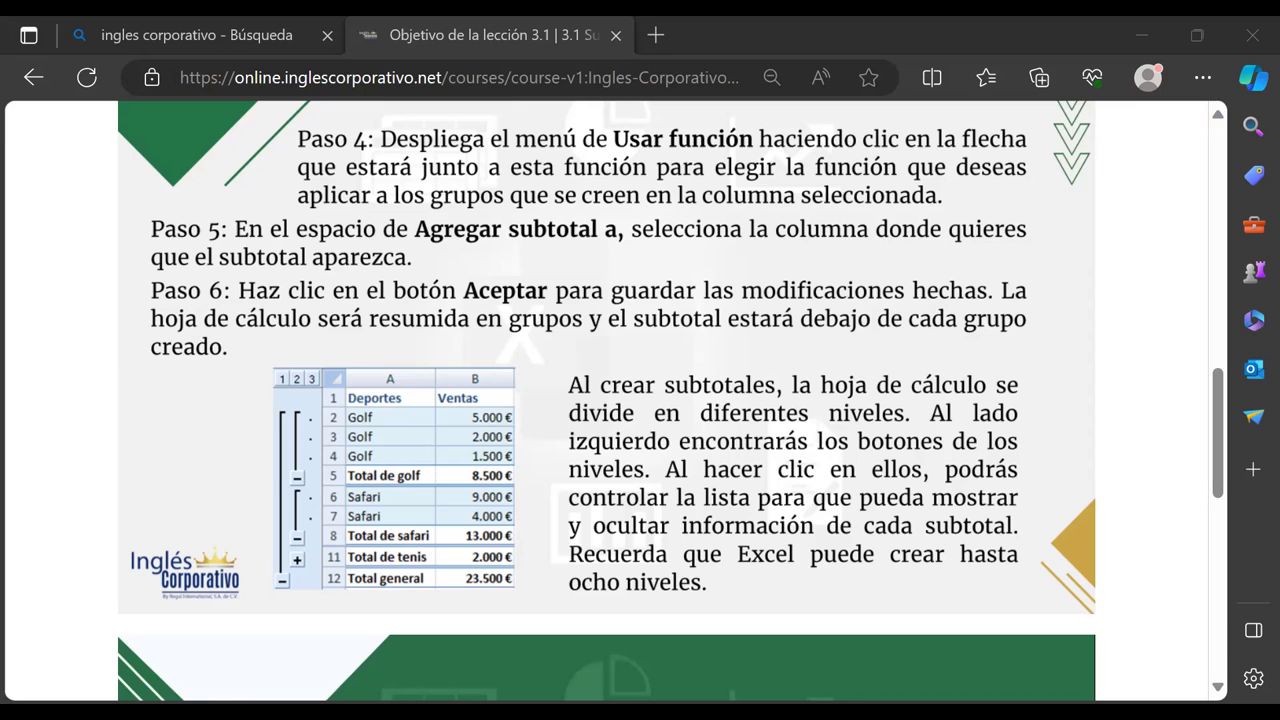
{"action": "scroll", "coordinate": [547, 541], "scroll_direction": "up", "scroll_amount": 1}
{"action": "scroll", "coordinate": [547, 541], "scroll_direction": "down", "scroll_amount": 4}
{"action": "scroll", "coordinate": [547, 541], "scroll_direction": "up", "scroll_amount": 7}
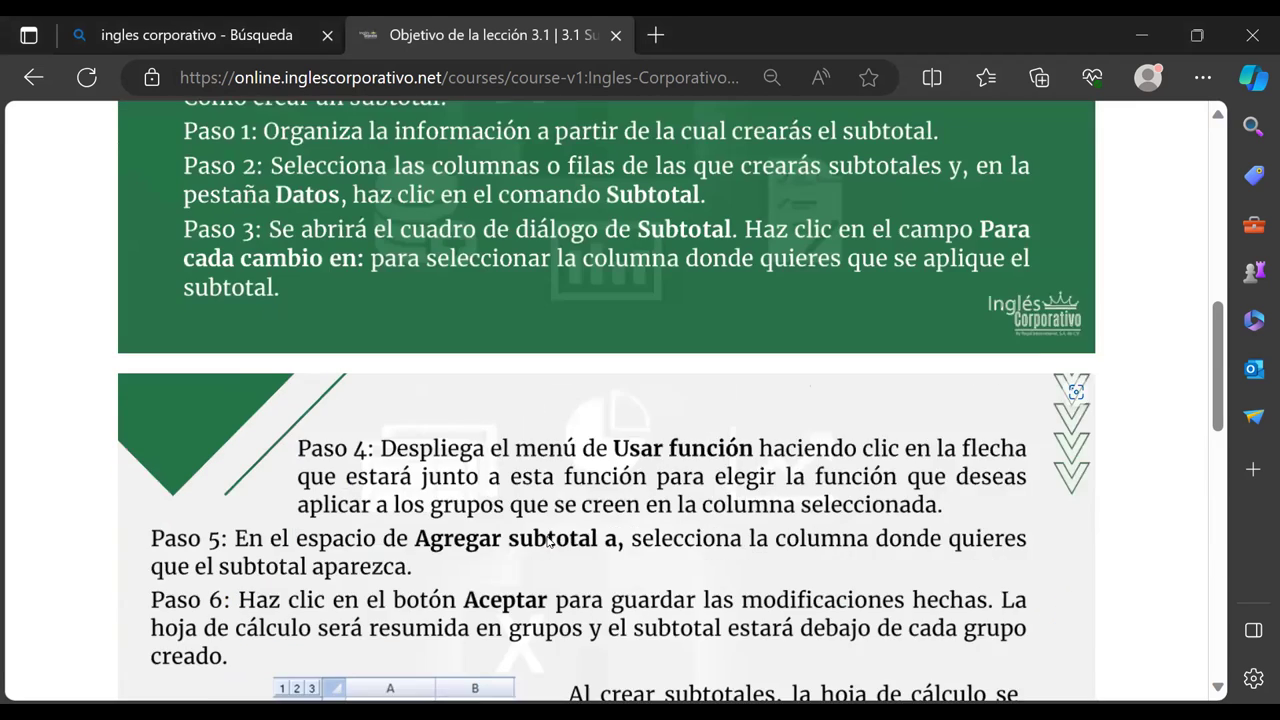
{"action": "scroll", "coordinate": [547, 541], "scroll_direction": "up", "scroll_amount": 3}
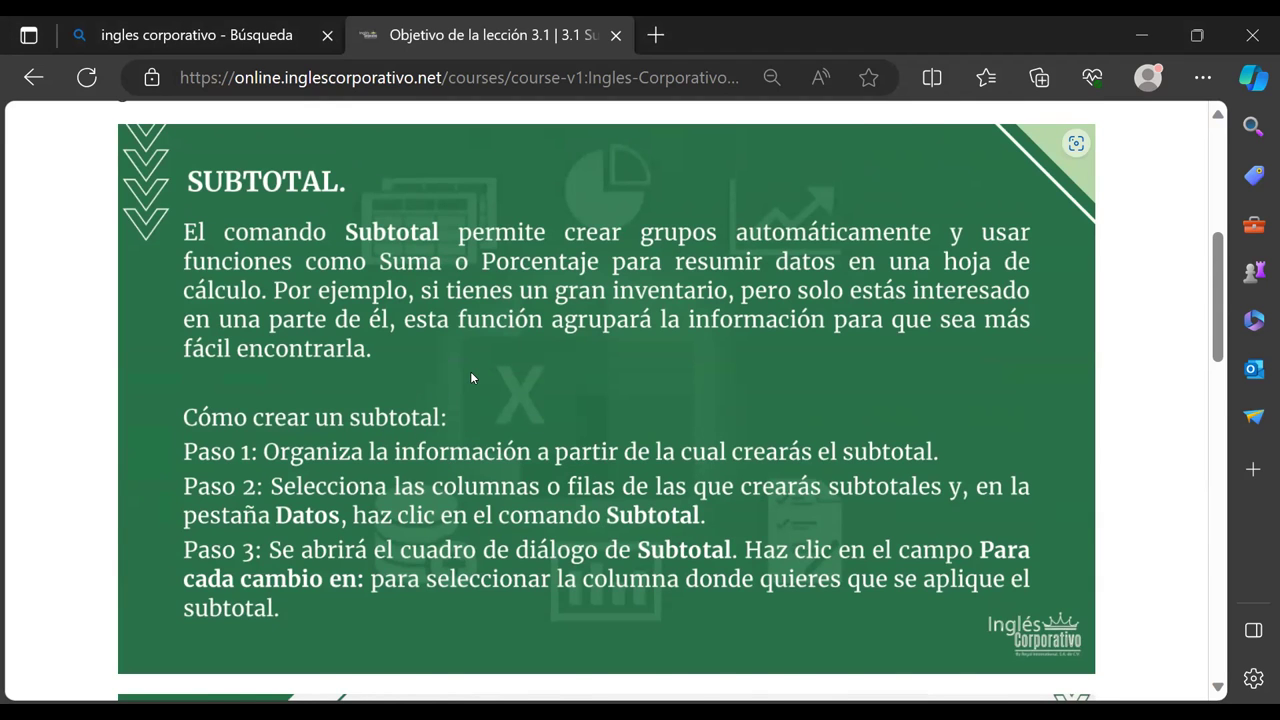
{"action": "scroll", "coordinate": [473, 377], "scroll_direction": "down", "scroll_amount": 2}
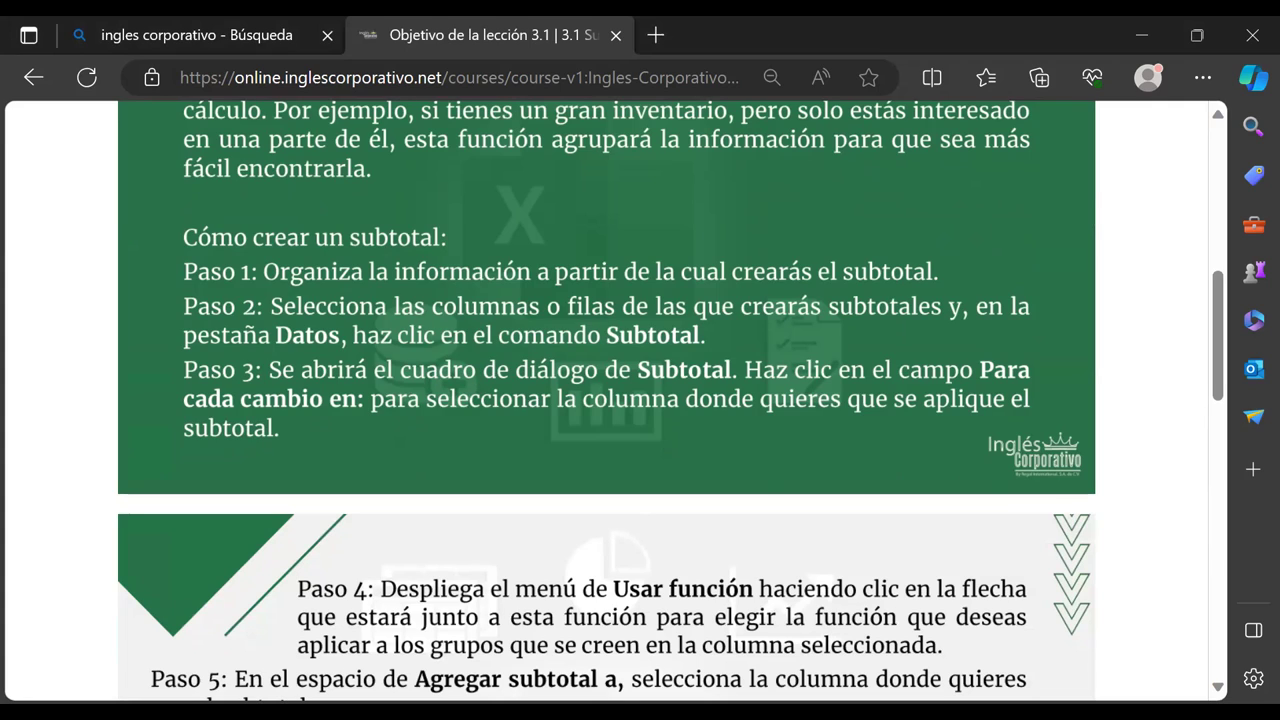
{"action": "mouse_move", "coordinate": [838, 621]}
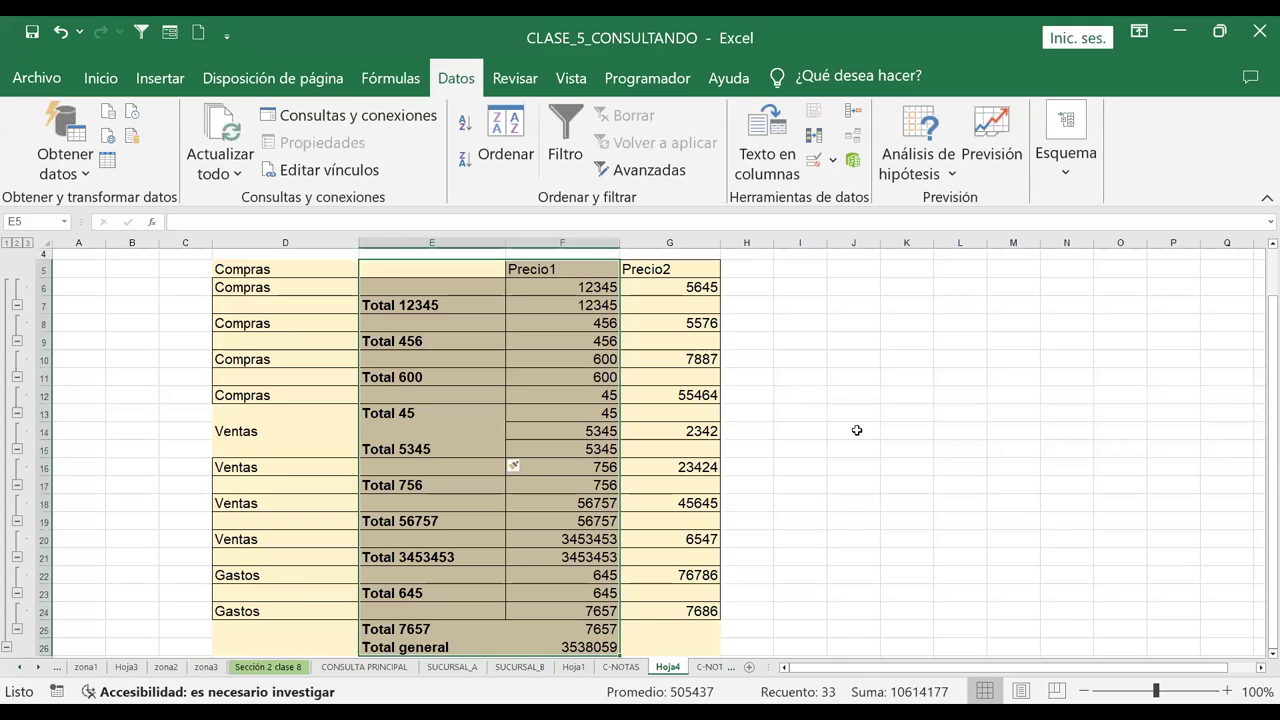
Select the category names from Compras to Gastos in D5:D15
{"action": "left_click", "coordinate": [396, 509]}
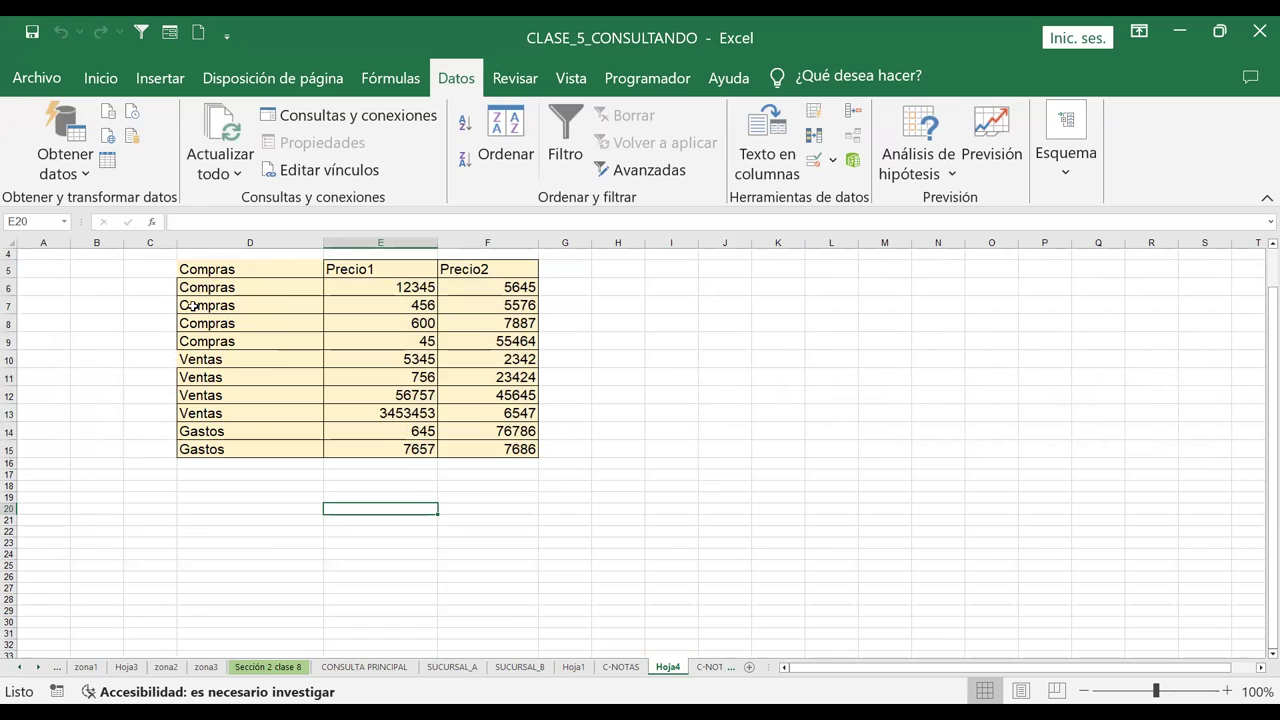
{"action": "left_click_drag", "start_coordinate": [215, 268], "coordinate": [199, 453]}
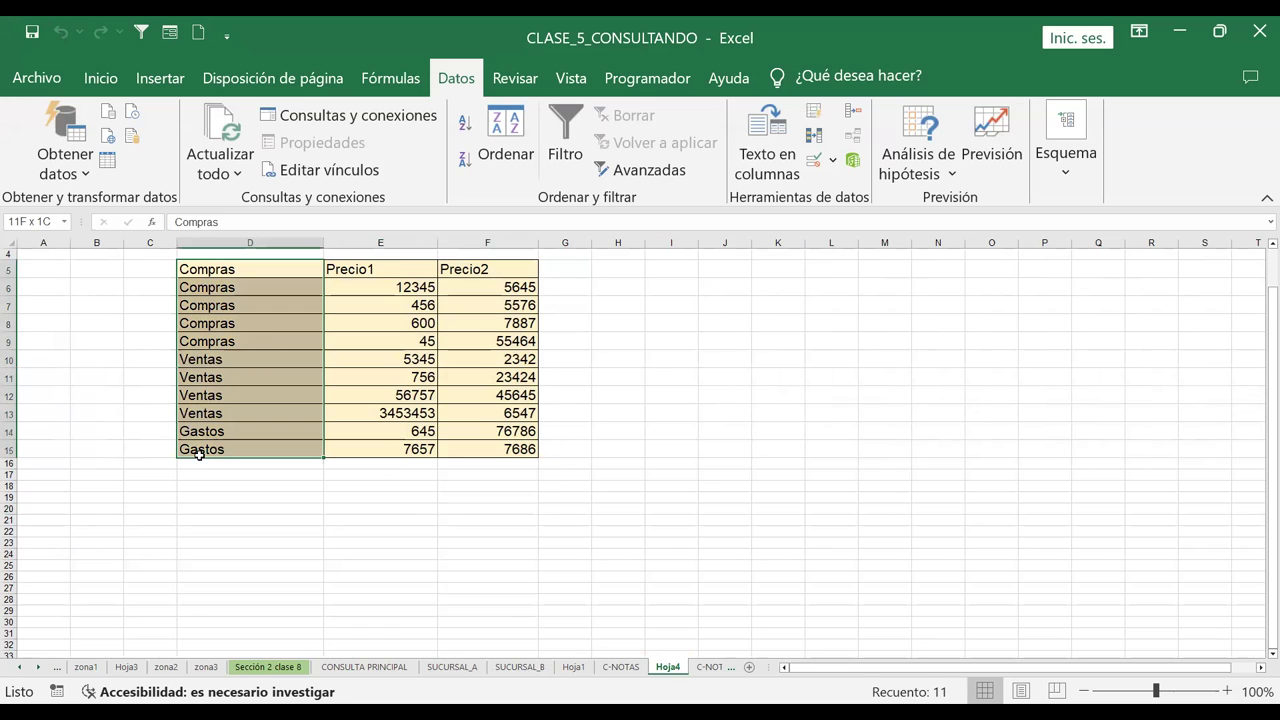
Fill the category cells D5:D15 light orange, then select the whole table D5:F15
{"action": "left_click", "coordinate": [100, 78]}
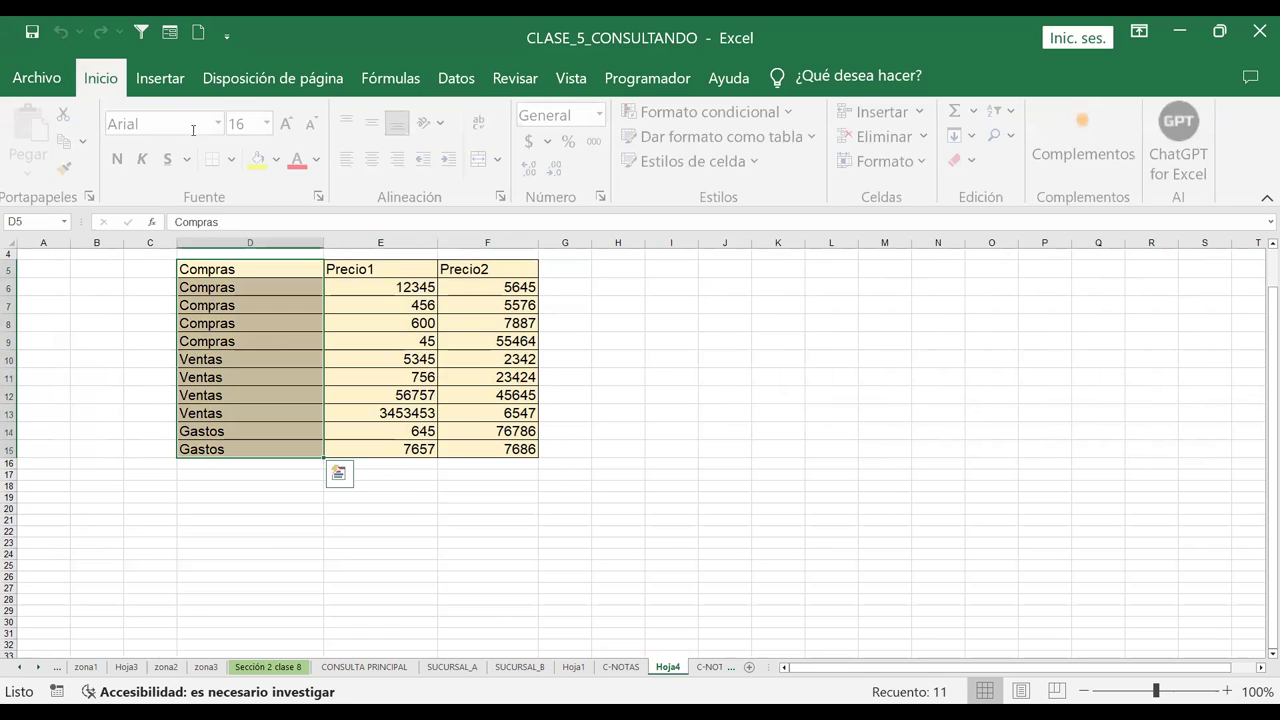
{"action": "left_click", "coordinate": [281, 159]}
{"action": "left_click", "coordinate": [354, 249]}
{"action": "left_click", "coordinate": [624, 281]}
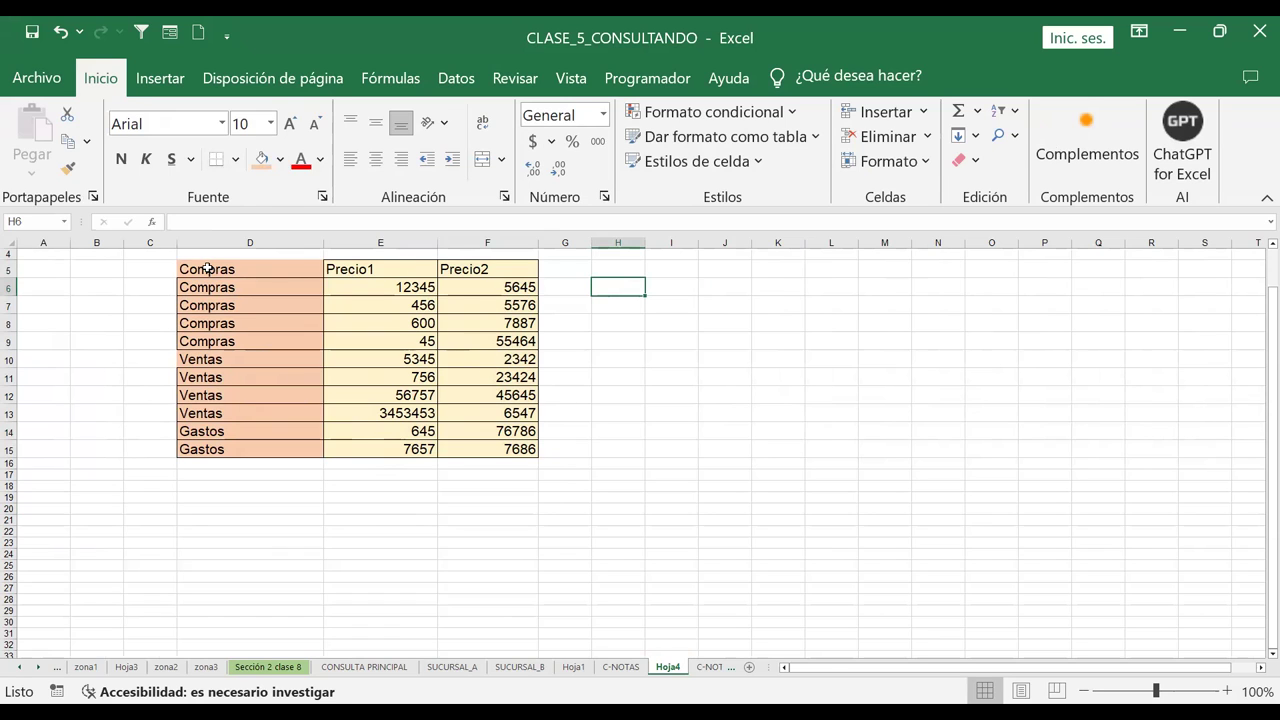
{"action": "left_click_drag", "start_coordinate": [207, 269], "coordinate": [443, 449]}
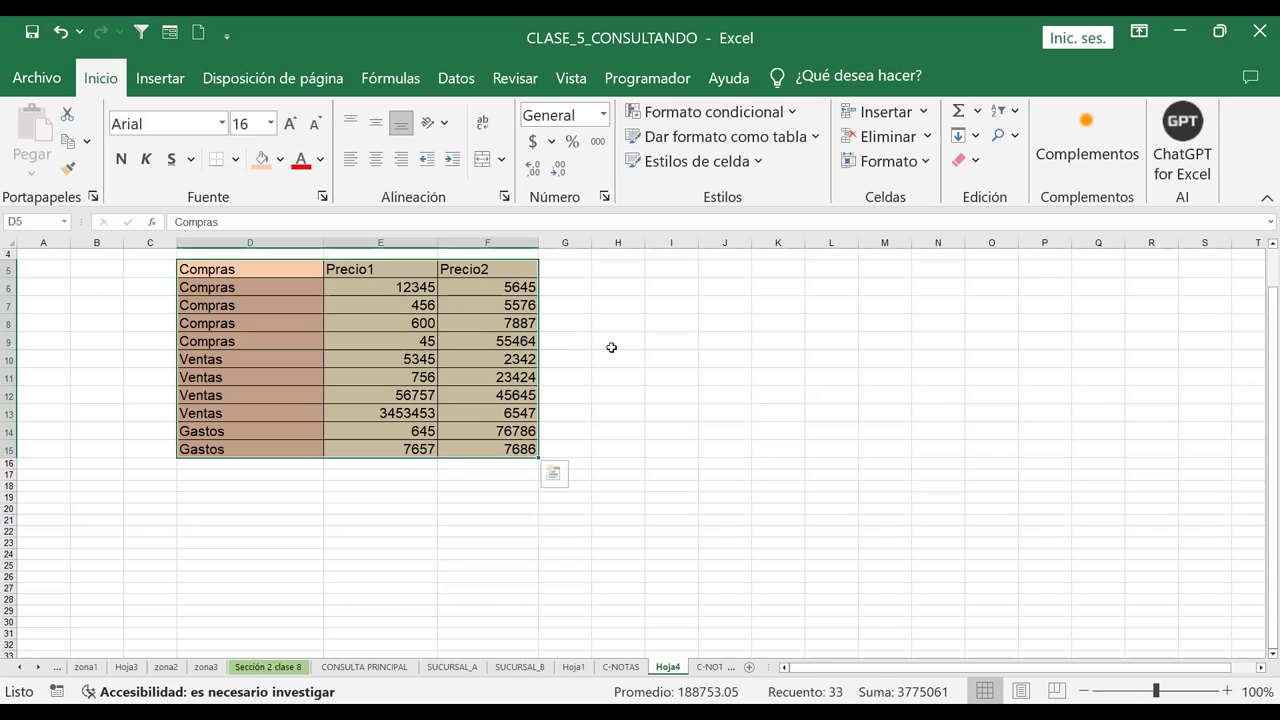
On the Datos tab, select the whole table with Ctrl+A and open the Esquema dropdown
{"action": "key", "text": "Escape"}
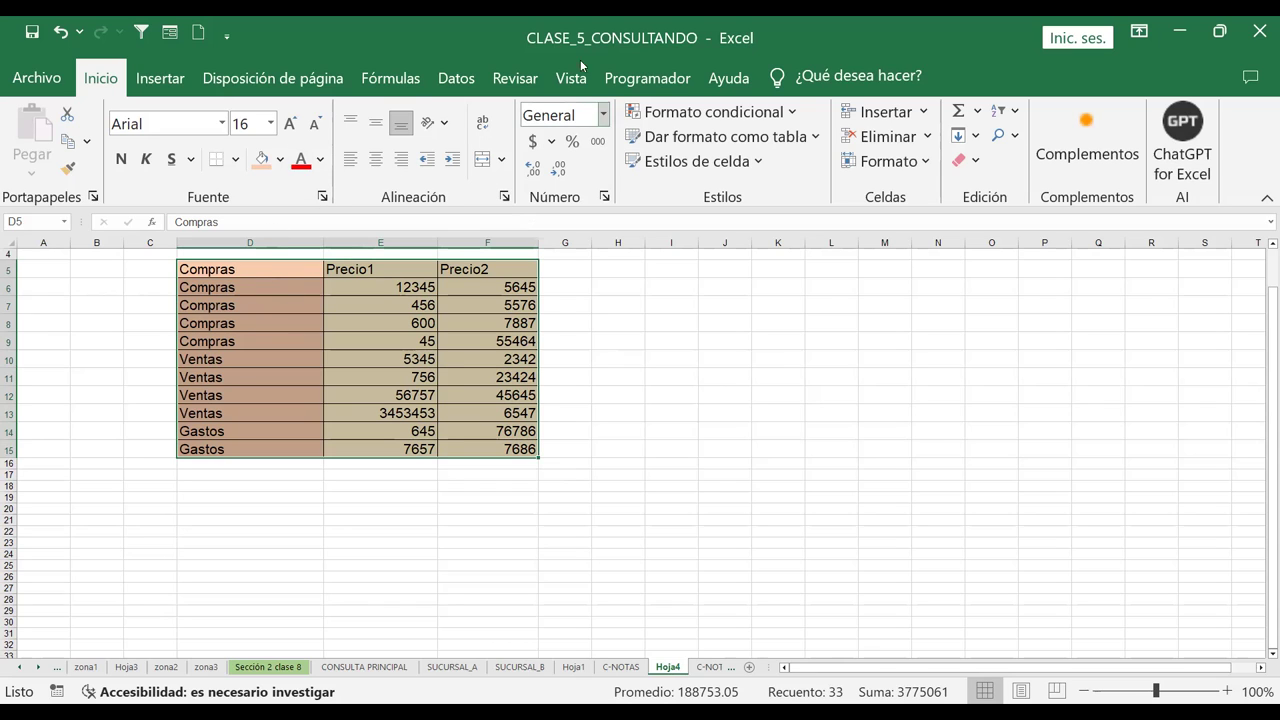
{"action": "left_click", "coordinate": [462, 85]}
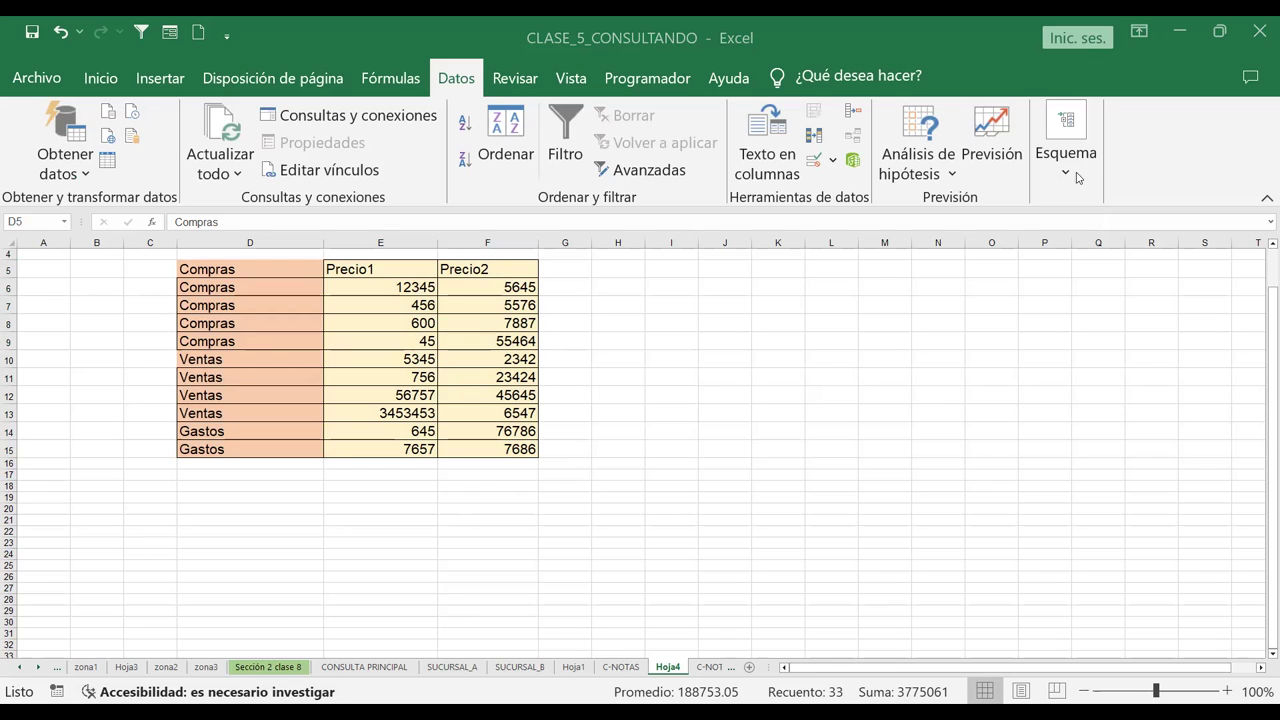
{"action": "key", "text": "ctrl+a"}
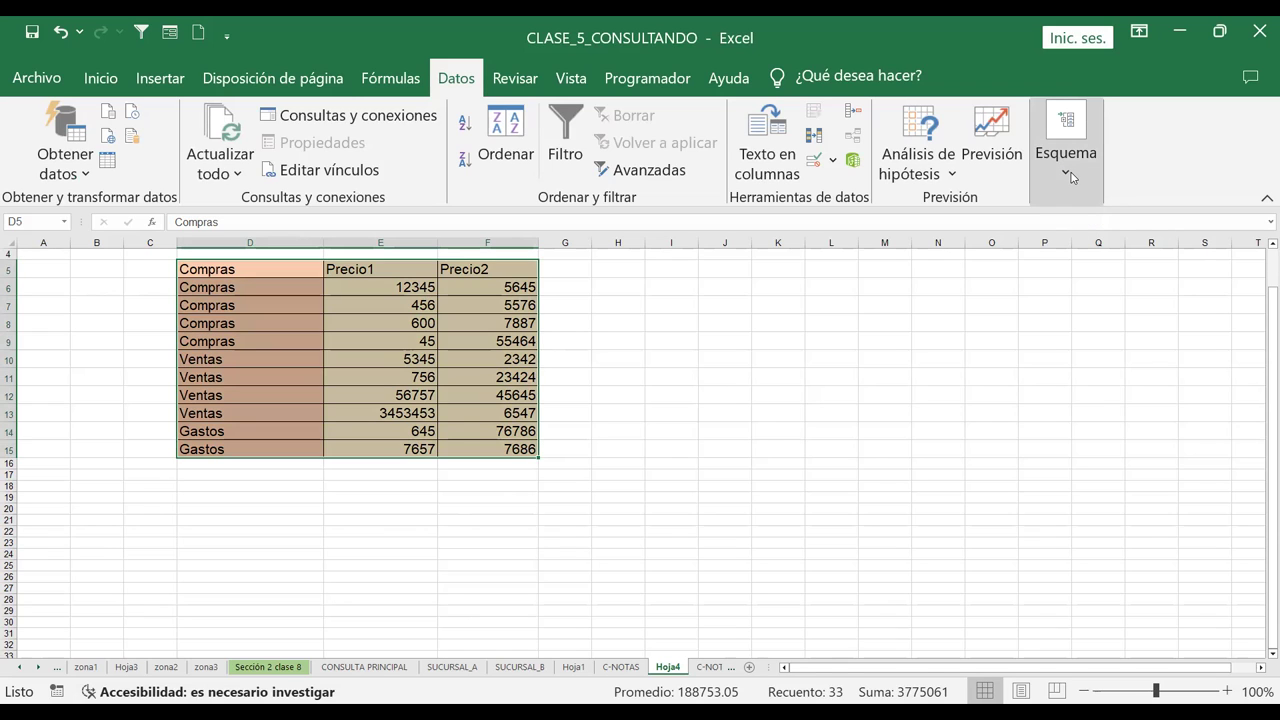
{"action": "left_click", "coordinate": [1067, 175]}
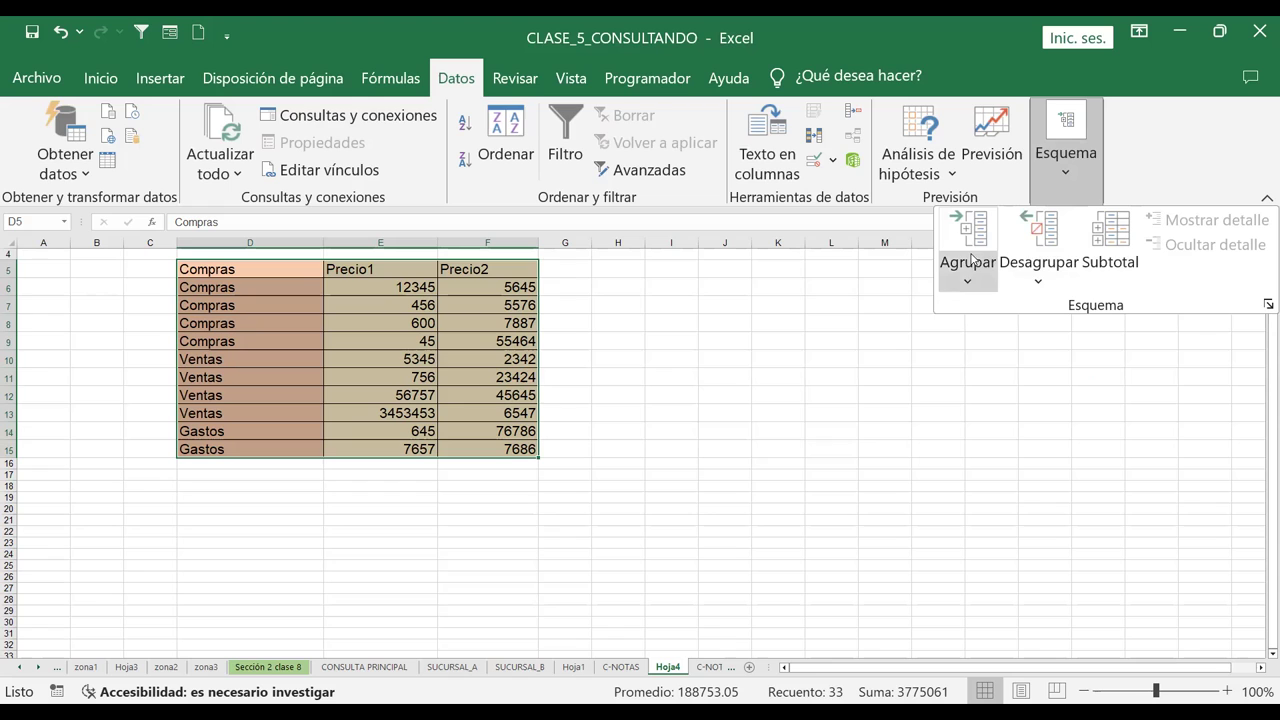
Set Subtotal to use Suma on Precio1 only, at each change in Compras
{"action": "left_click", "coordinate": [1118, 247]}
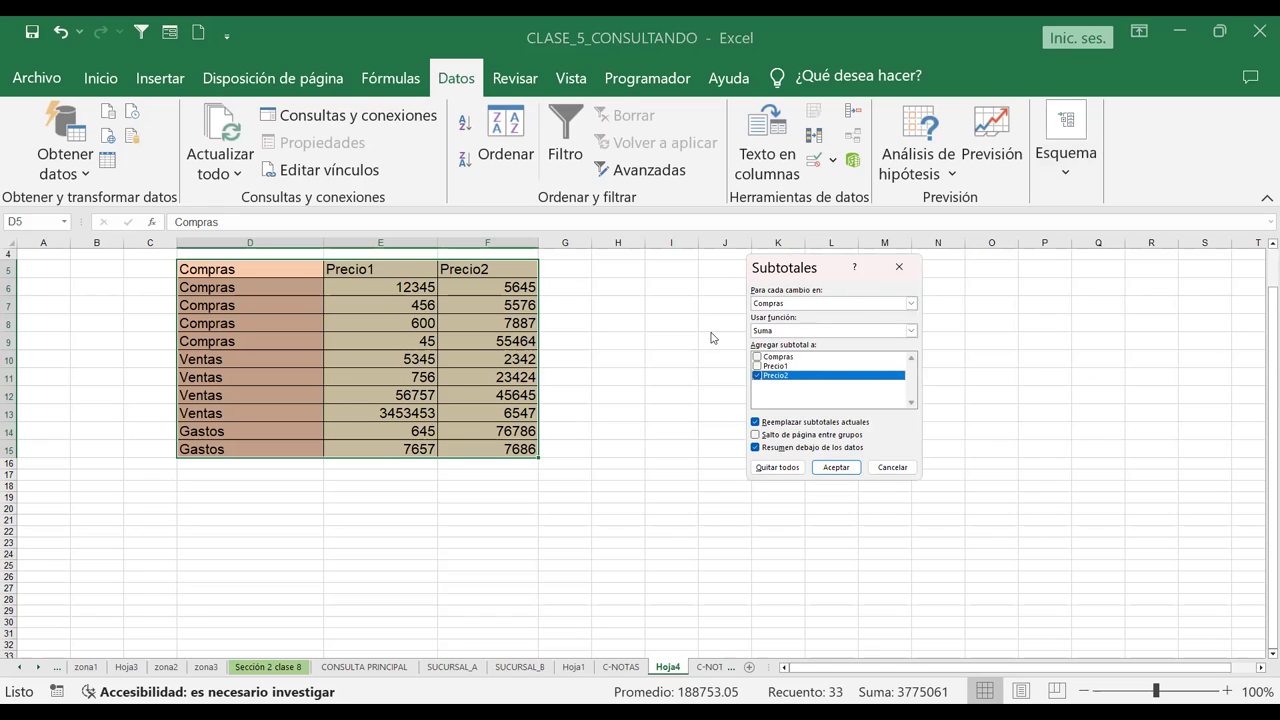
{"action": "left_click", "coordinate": [911, 304]}
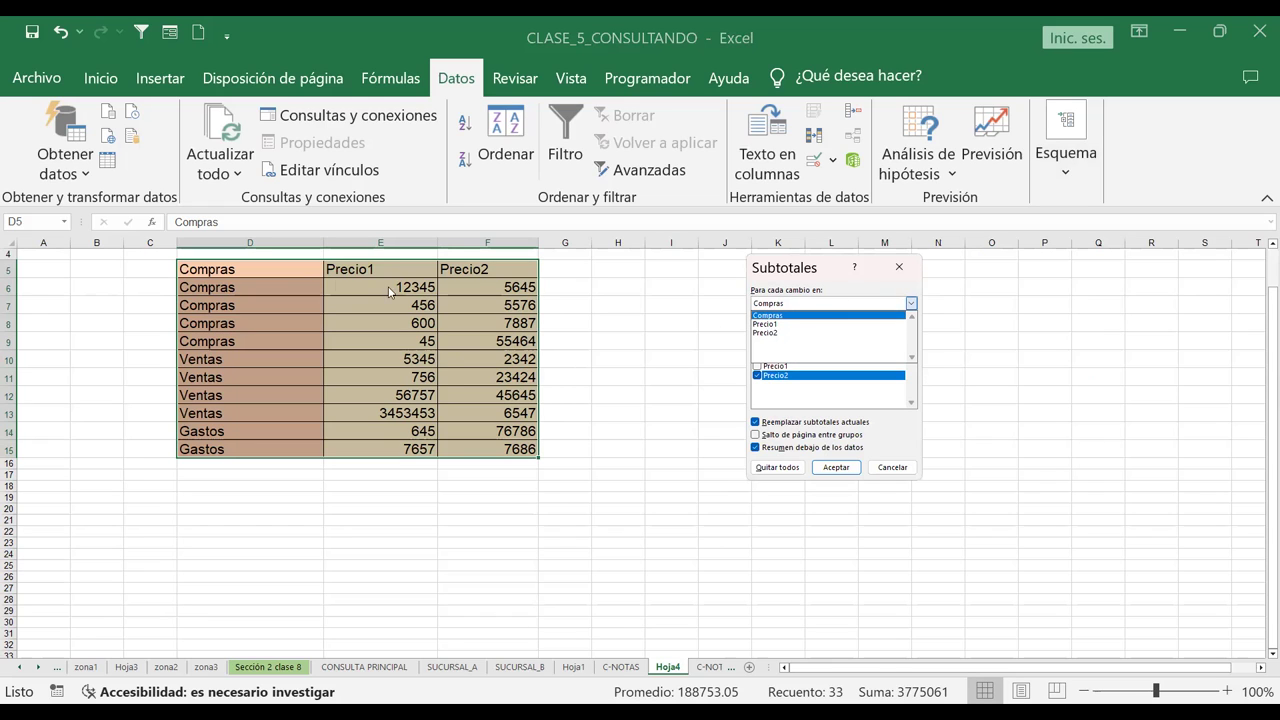
{"action": "left_click", "coordinate": [766, 325]}
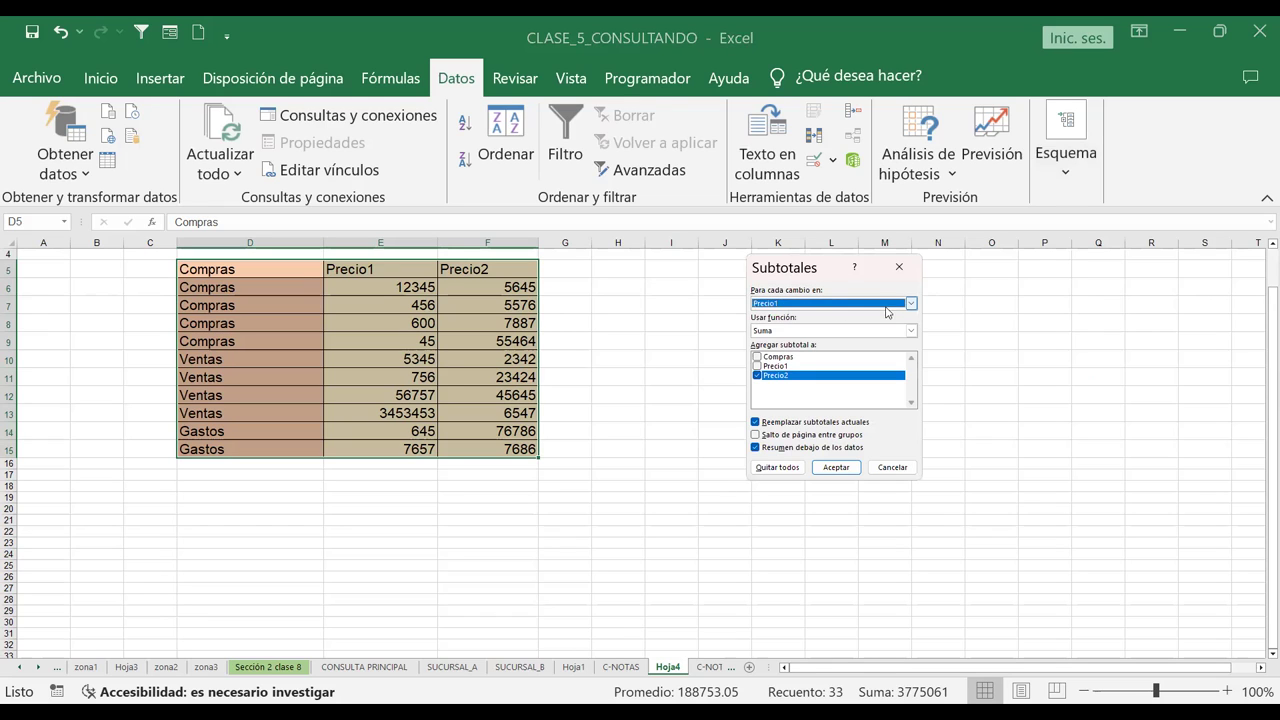
{"action": "left_click", "coordinate": [912, 304]}
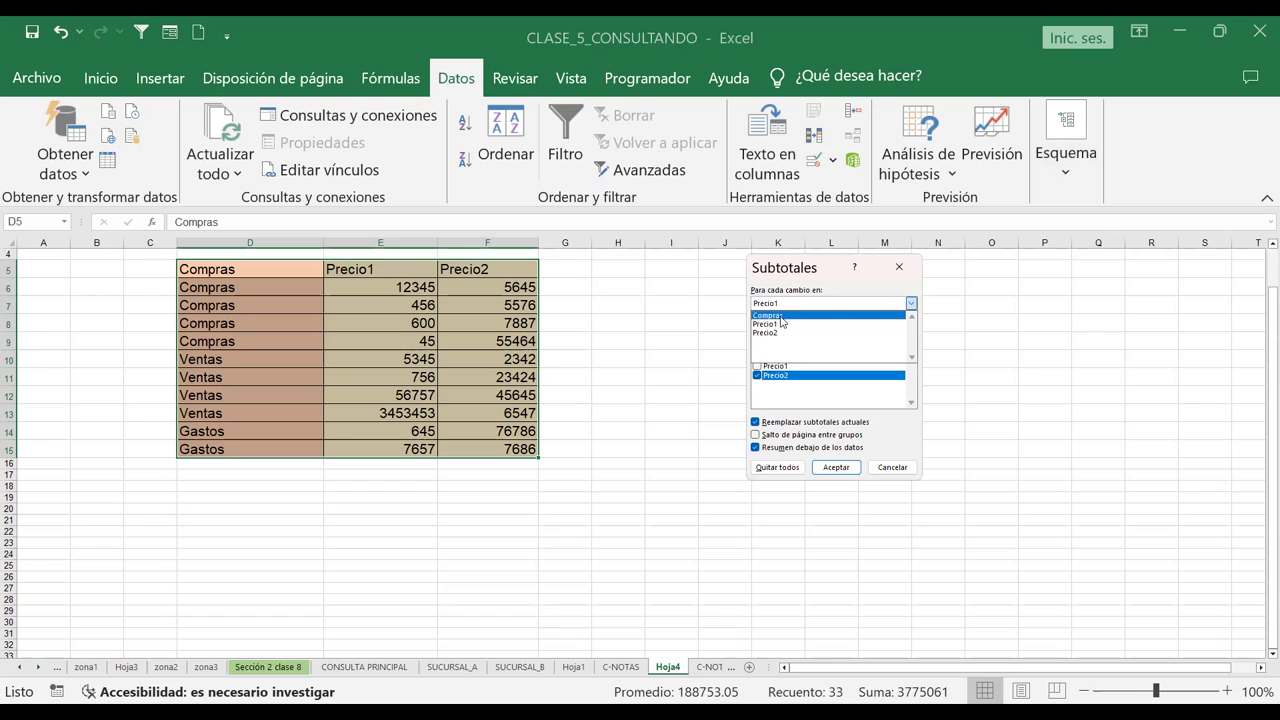
{"action": "left_click", "coordinate": [782, 318]}
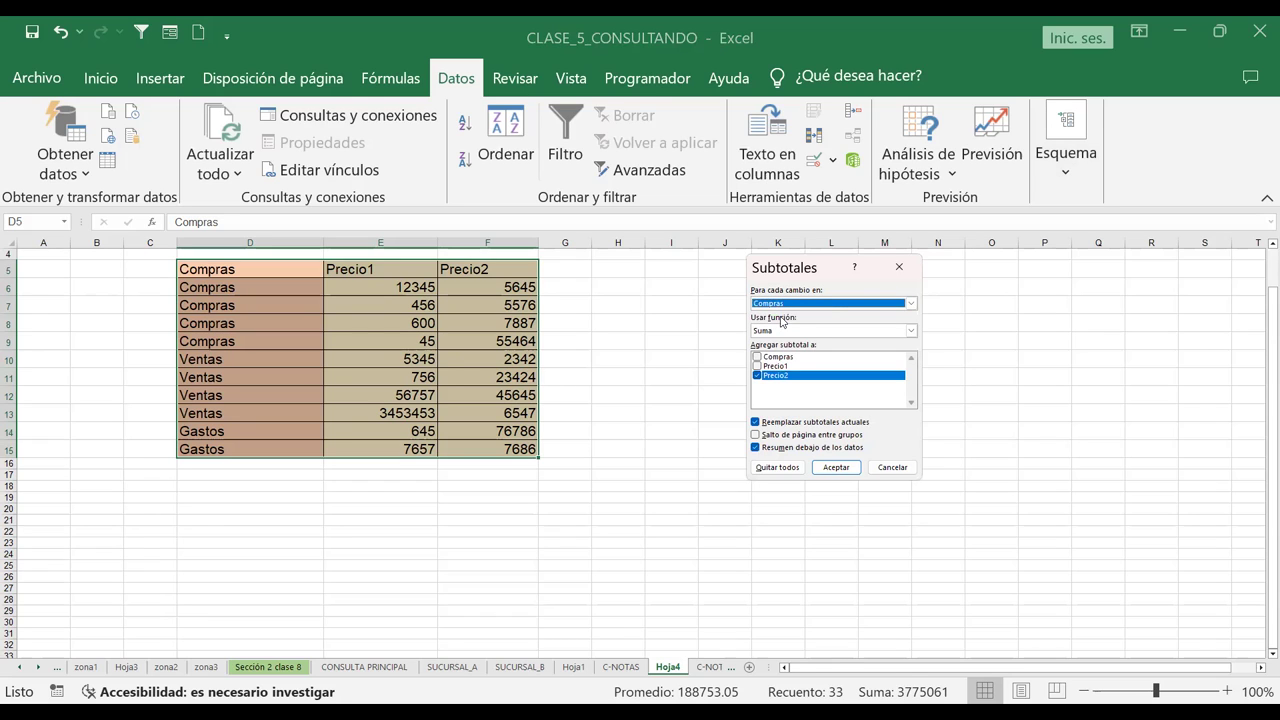
{"action": "left_click", "coordinate": [757, 367]}
{"action": "left_click", "coordinate": [757, 375]}
{"action": "left_click", "coordinate": [757, 376]}
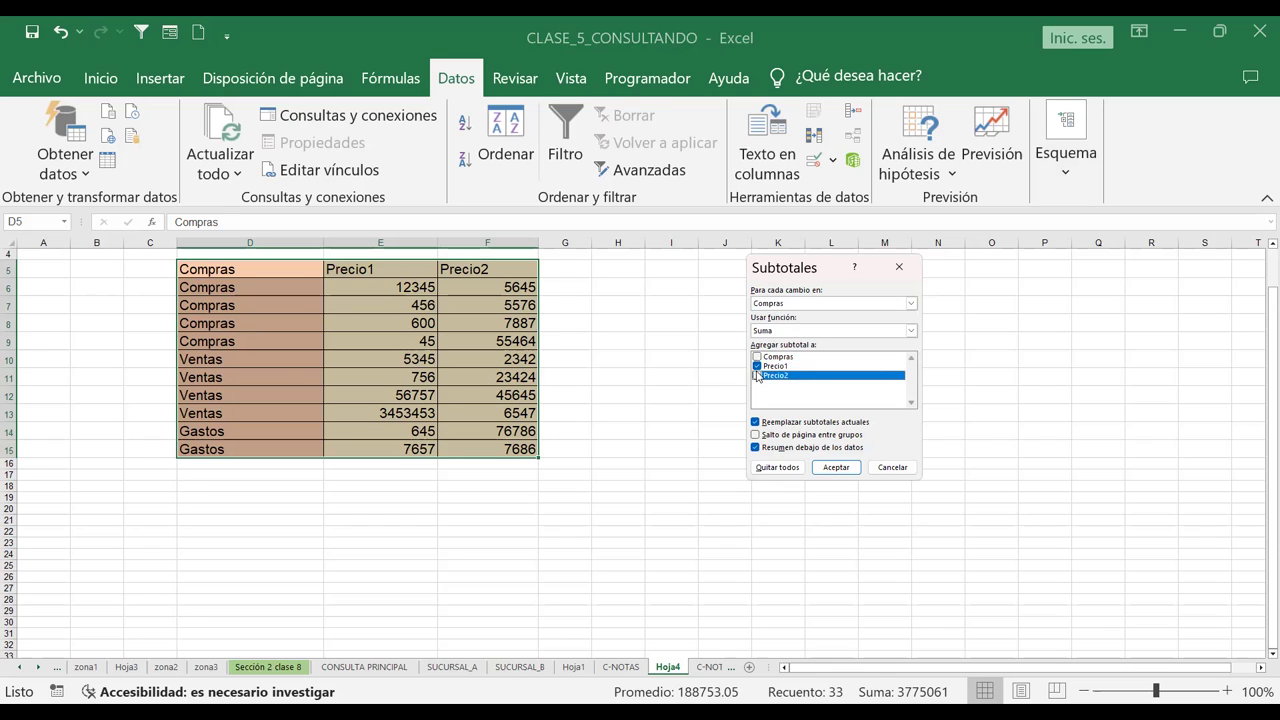
{"action": "left_click", "coordinate": [760, 367]}
{"action": "left_click", "coordinate": [757, 375]}
{"action": "left_click", "coordinate": [757, 367]}
{"action": "left_click", "coordinate": [757, 375]}
{"action": "left_click", "coordinate": [842, 468]}
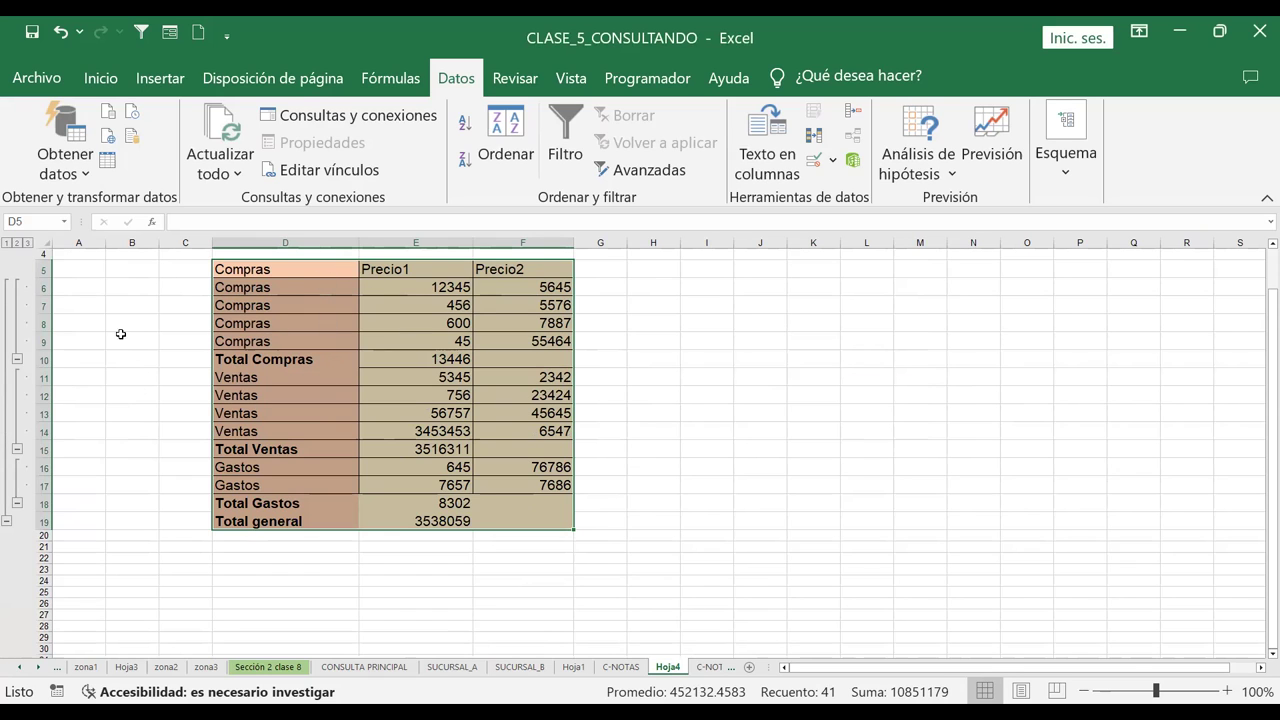
Deselect the table to show the Precio1 subtotals and the Total general of 3538059
{"action": "left_click", "coordinate": [670, 308]}
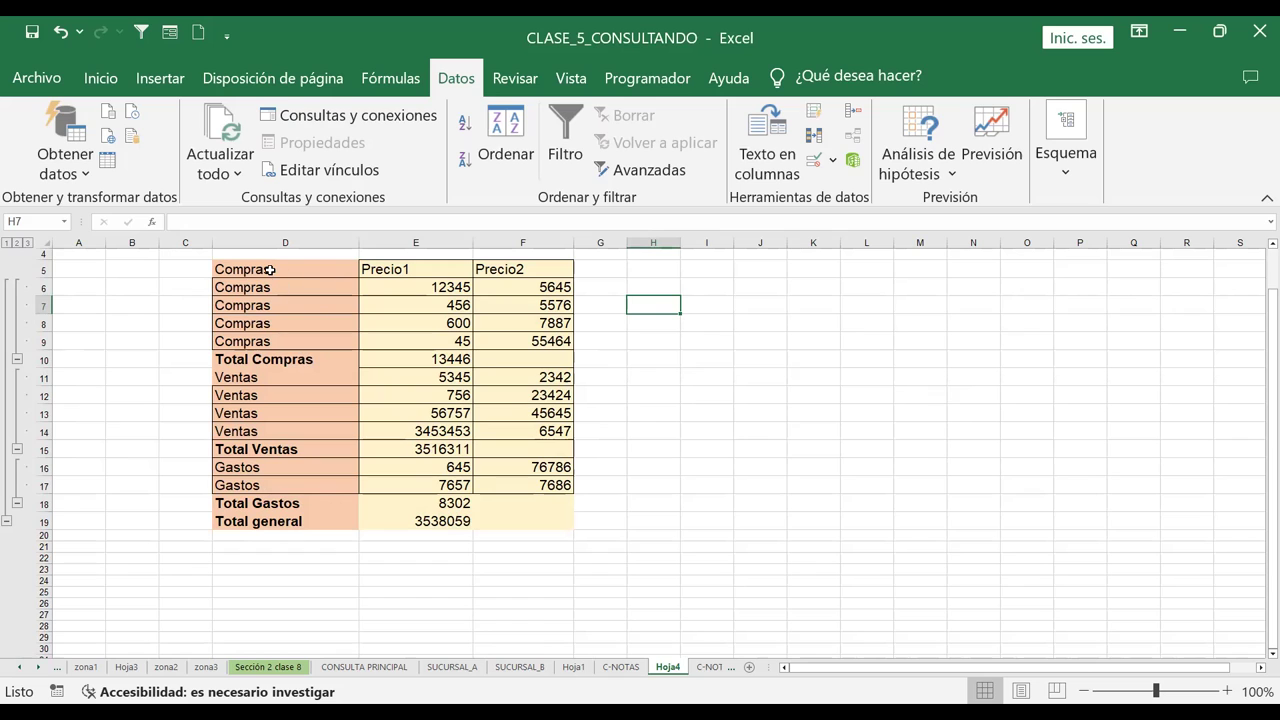
Copy the header and Compras rows (D5:F9) and add a new blank sheet
{"action": "mouse_move", "coordinate": [232, 270]}
{"action": "left_mouse_down"}
{"action": "mouse_move", "coordinate": [530, 304]}
{"action": "mouse_move", "coordinate": [537, 341]}
{"action": "left_mouse_up"}
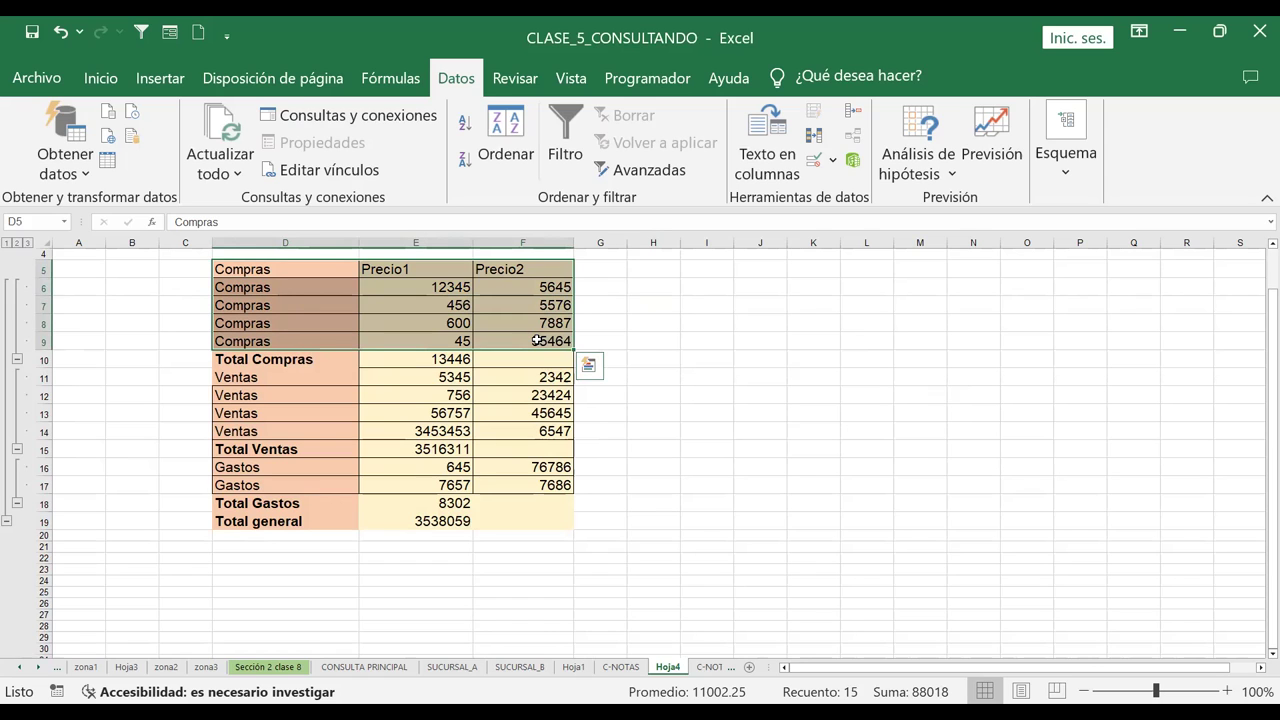
{"action": "key", "text": "ctrl+c"}
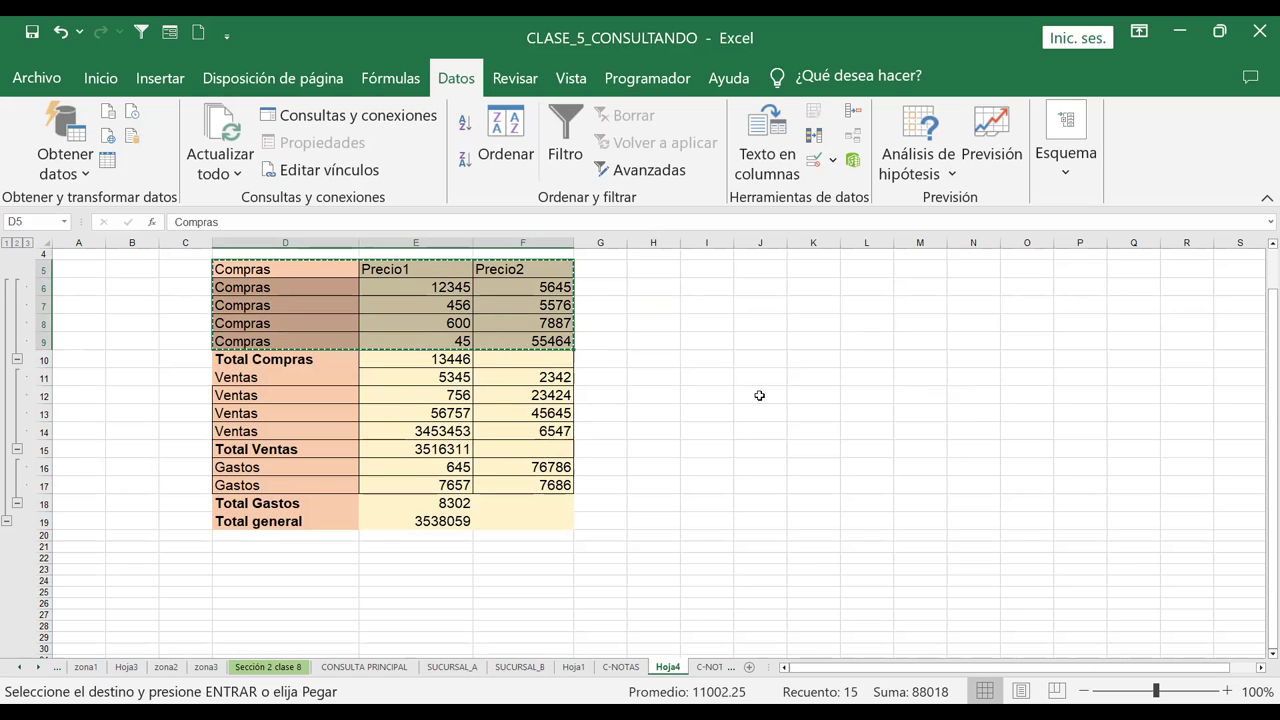
{"action": "left_click", "coordinate": [749, 667]}
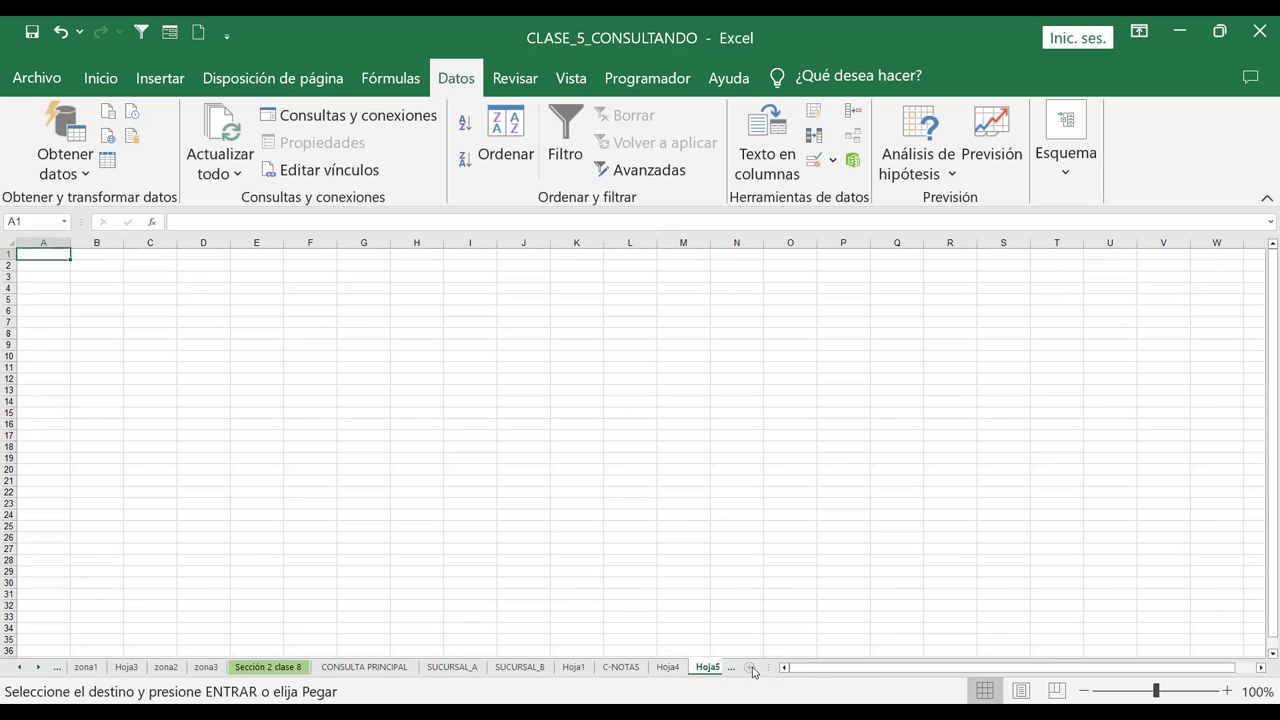
{"action": "left_click", "coordinate": [675, 668]}
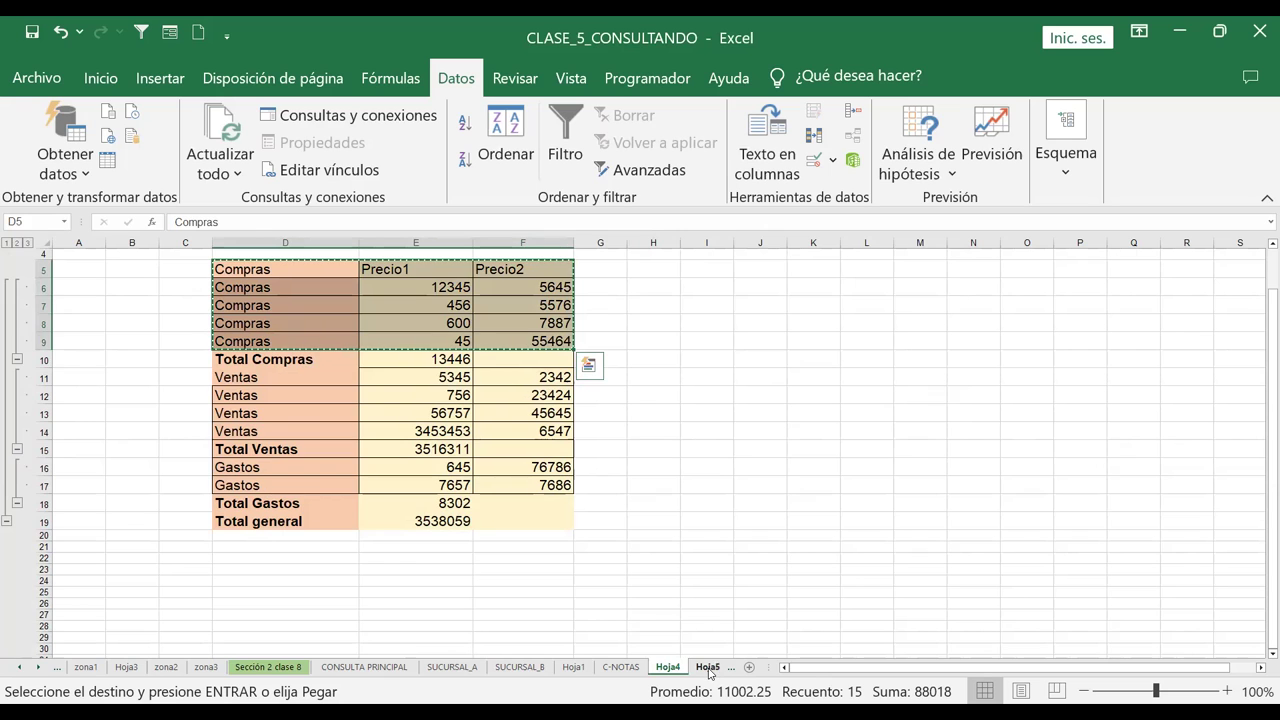
{"action": "left_click", "coordinate": [707, 669]}
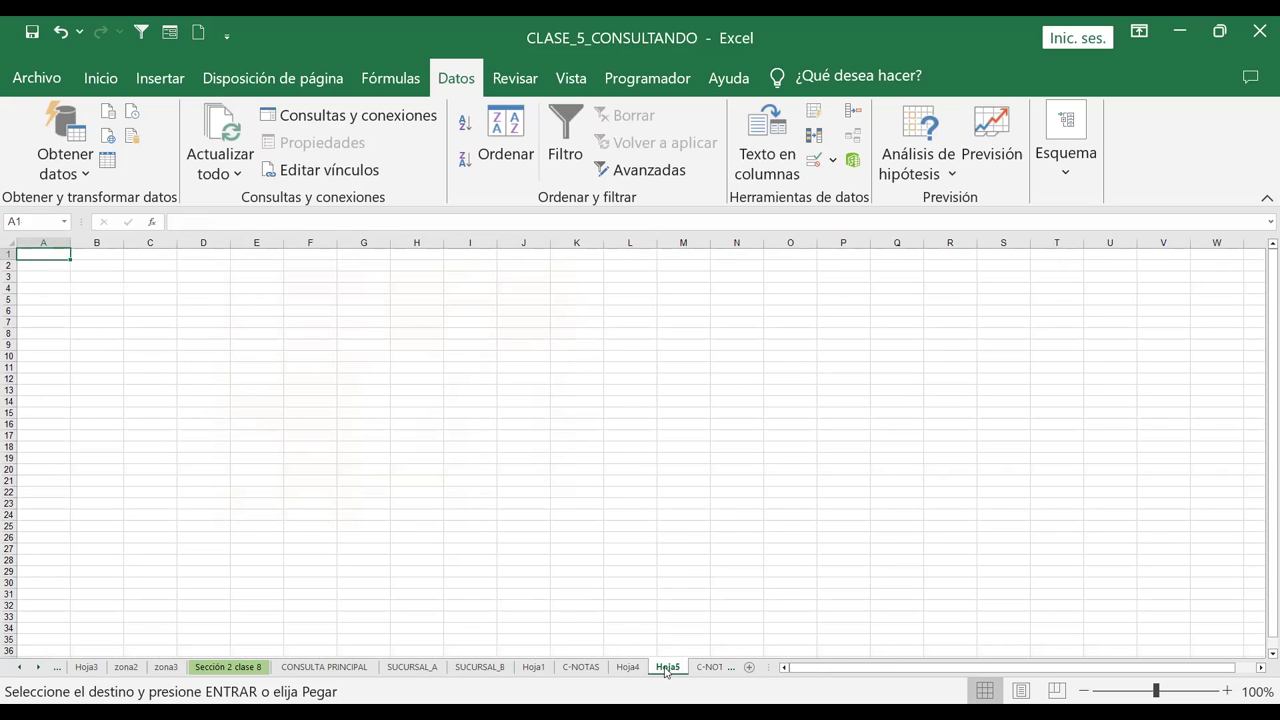
Rename the new sheet to 'Compras' and select cell B2 as the paste destination
{"action": "right_click", "coordinate": [665, 671]}
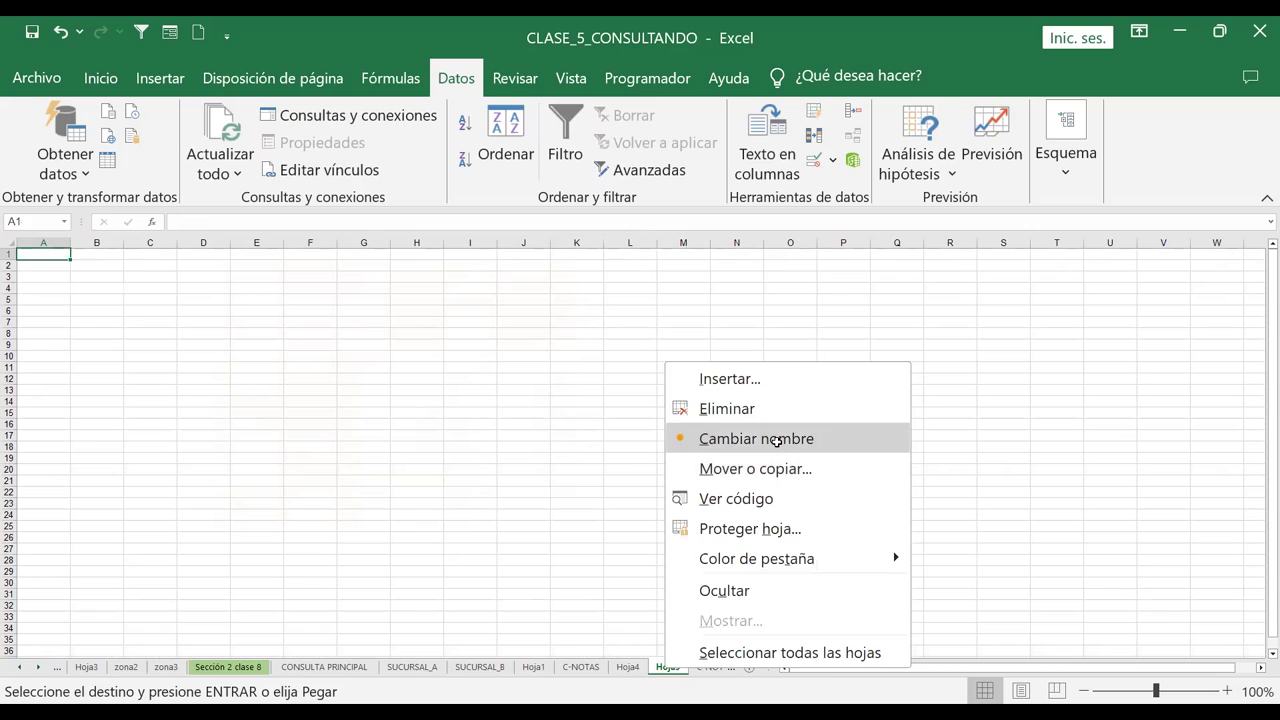
{"action": "left_click", "coordinate": [777, 441]}
{"action": "type", "text": "d"}
{"action": "type", "text": "ompras"}
{"action": "key", "text": "Return"}
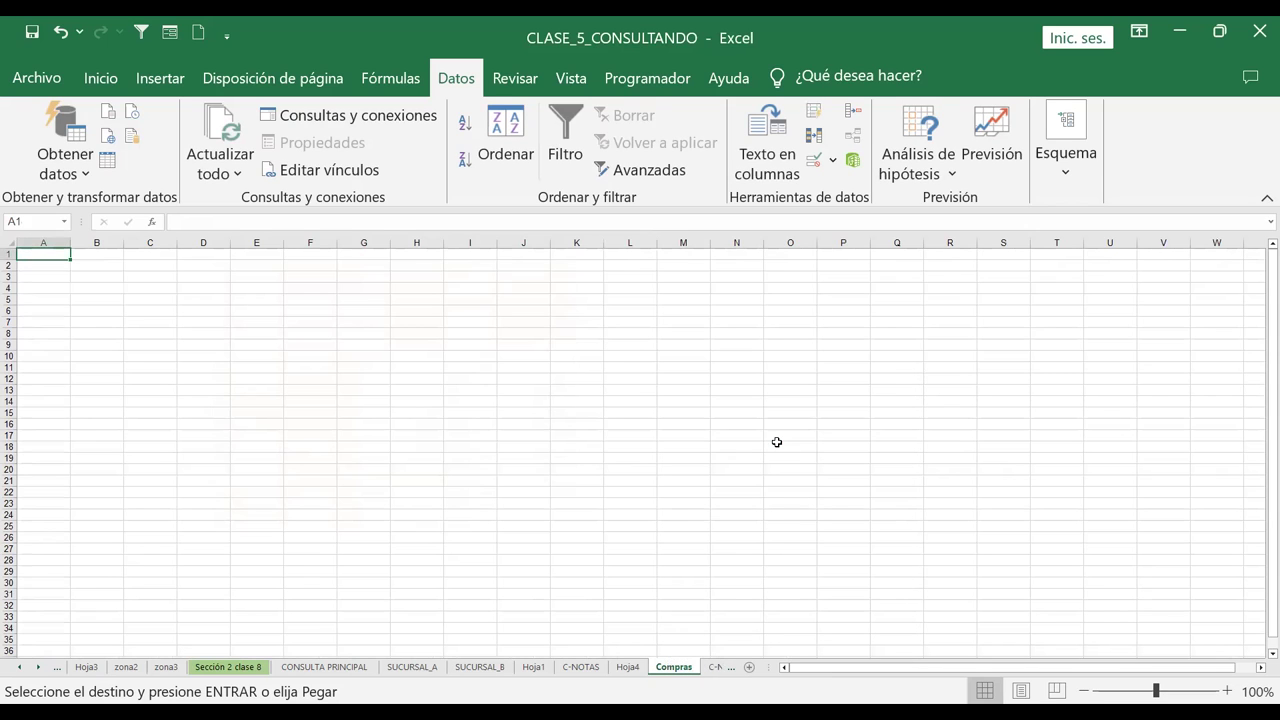
{"action": "left_click", "coordinate": [679, 670]}
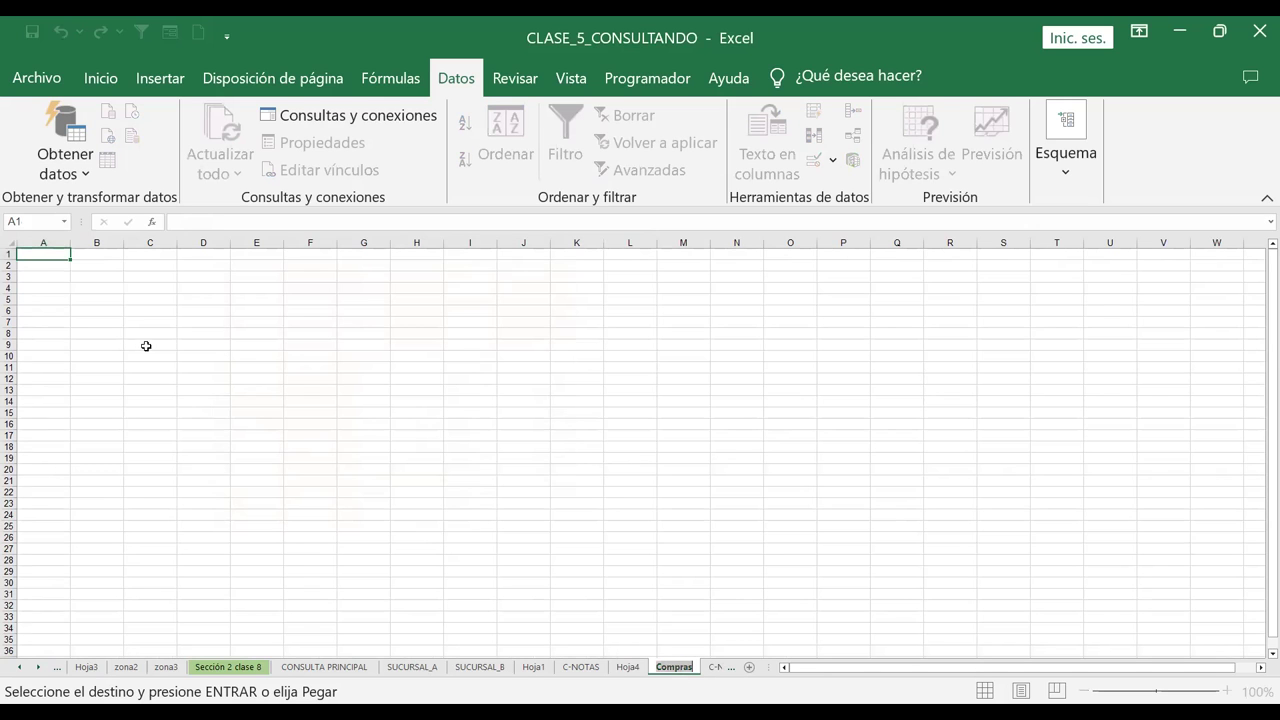
{"action": "left_click", "coordinate": [98, 263]}
Paste the Compras rows at B2 and autofit columns B, C and D to fit them
{"action": "key", "text": "ctrl+v"}
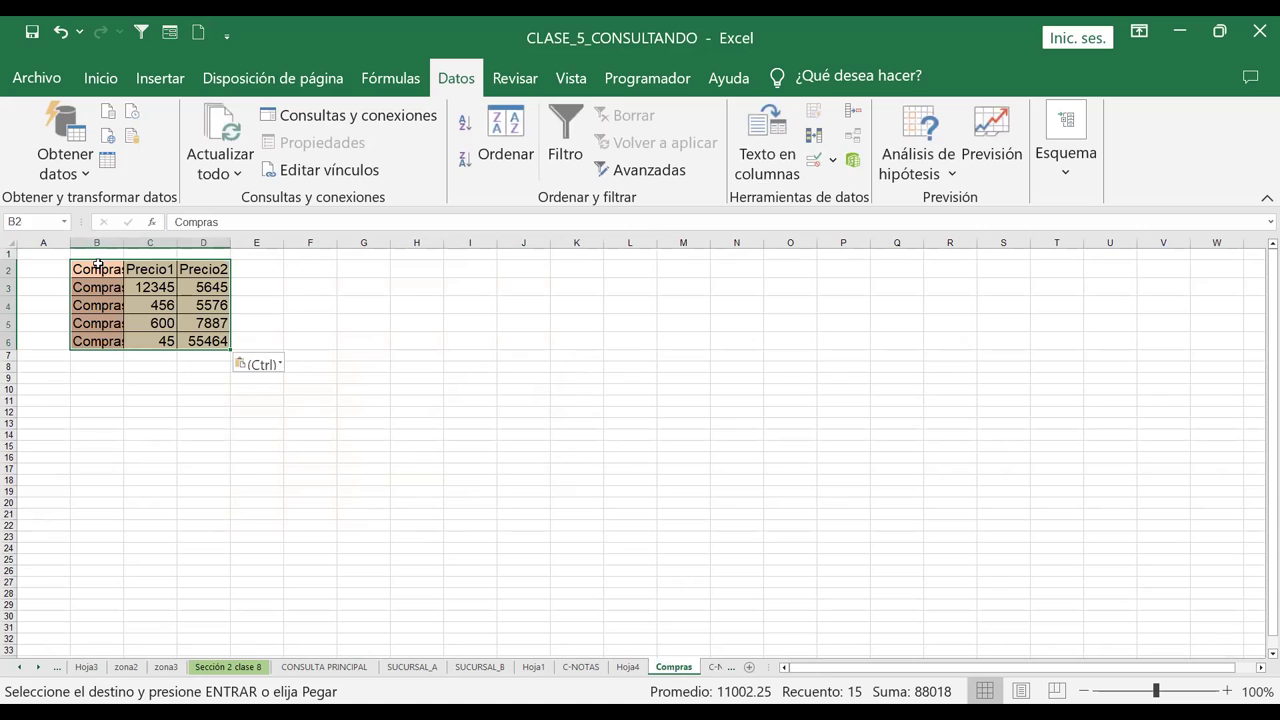
{"action": "double_click", "coordinate": [119, 246]}
{"action": "double_click", "coordinate": [200, 242]}
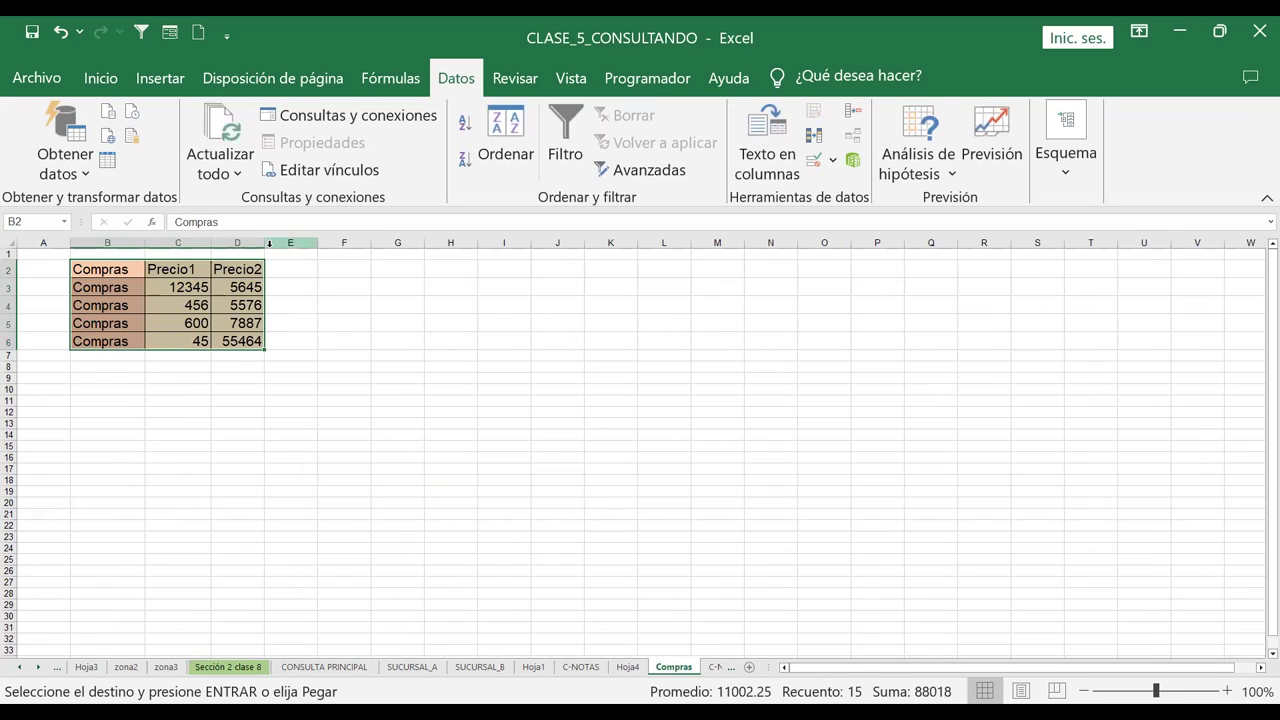
{"action": "double_click", "coordinate": [265, 245]}
{"action": "left_click", "coordinate": [391, 391]}
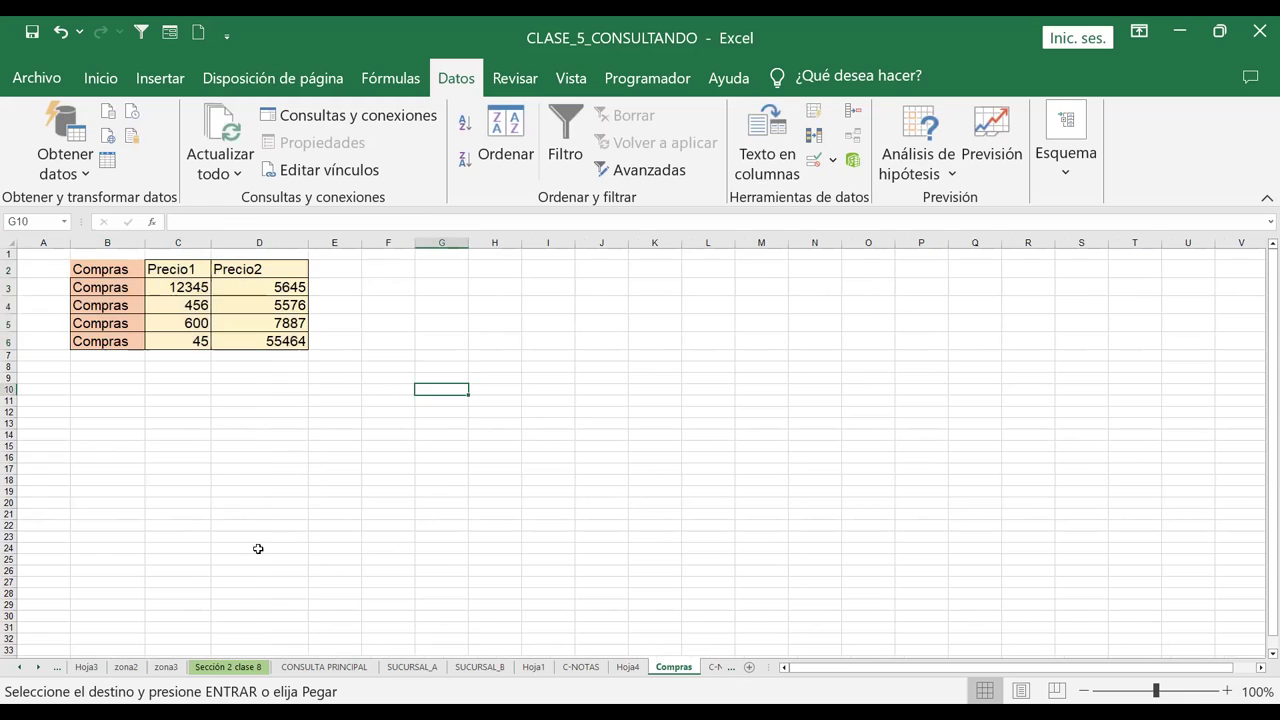
{"action": "left_click", "coordinate": [181, 357]}
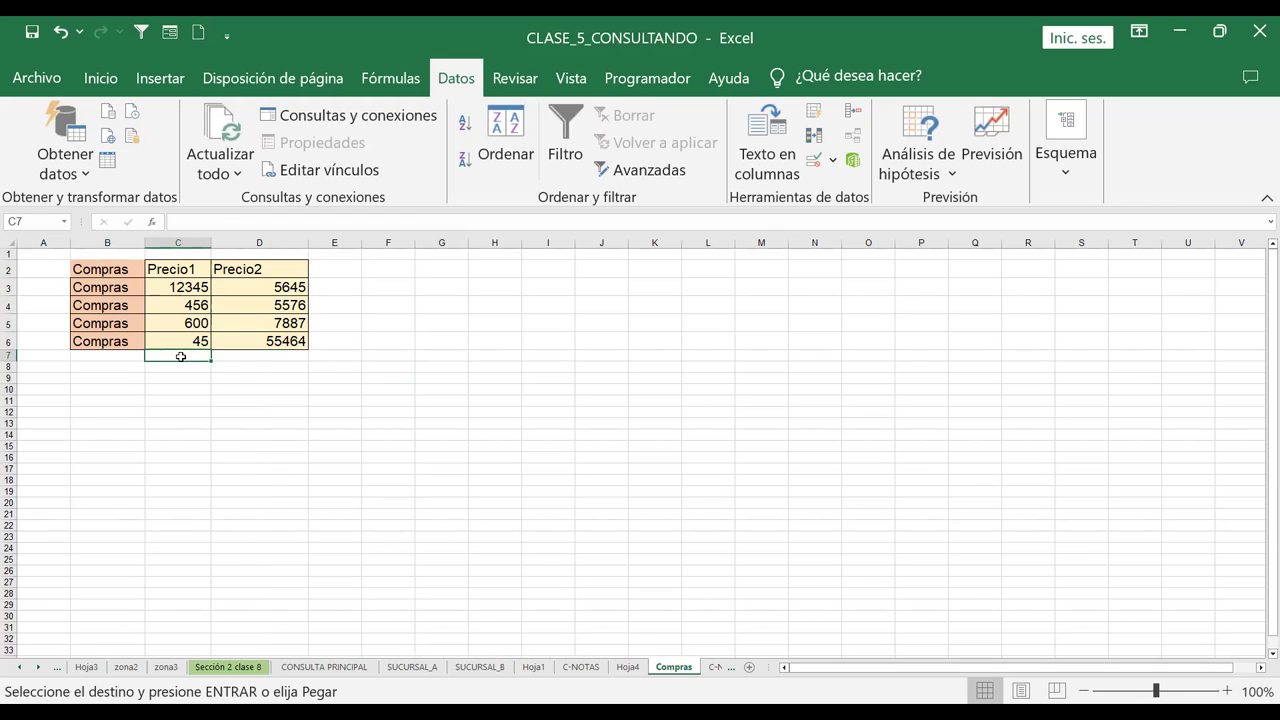
Enter =C3:C6 in C7, which returns a #¡VALOR! error
{"action": "type", "text": "¿"}
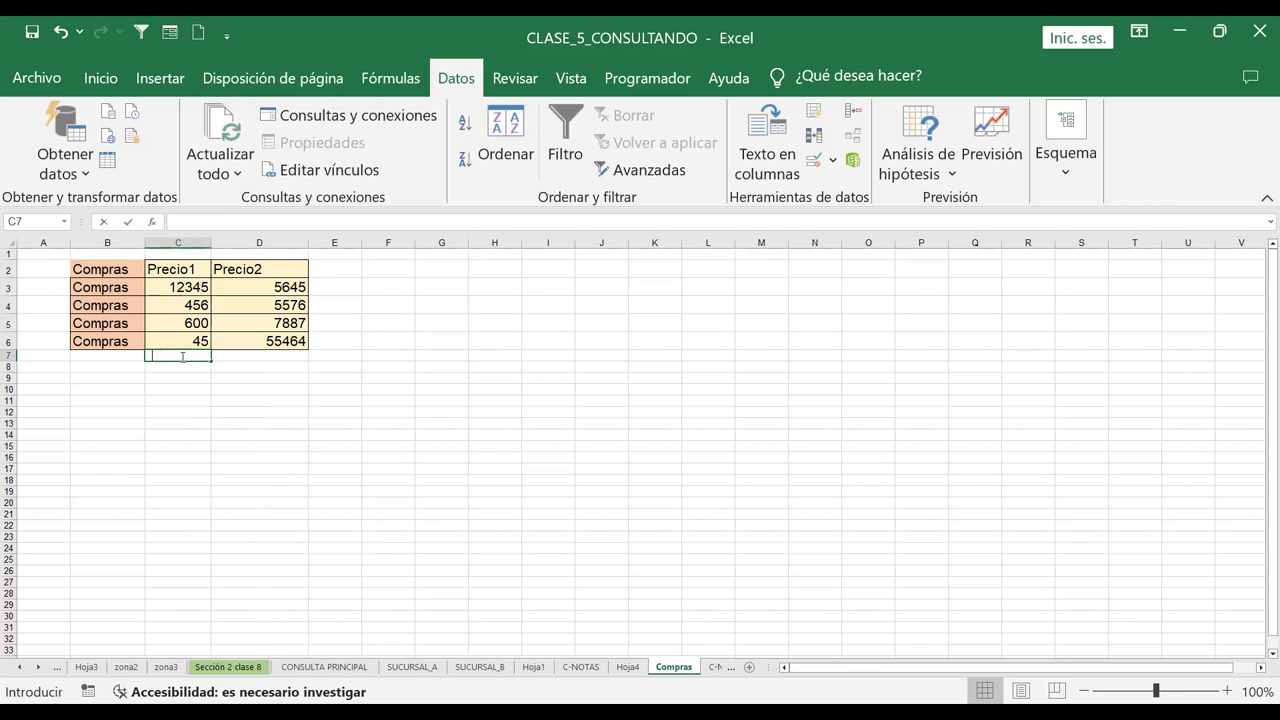
{"action": "key", "text": "BackSpace"}
{"action": "type", "text": "="}
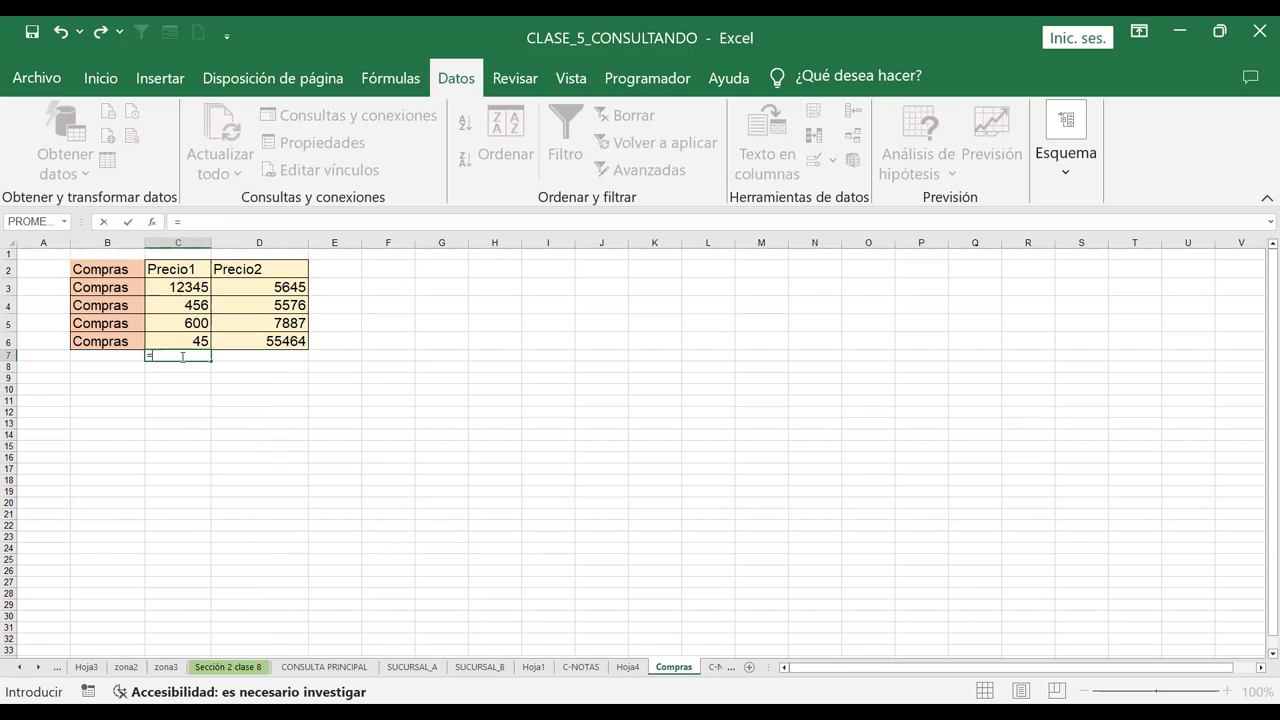
{"action": "left_click_drag", "start_coordinate": [190, 287], "coordinate": [194, 338]}
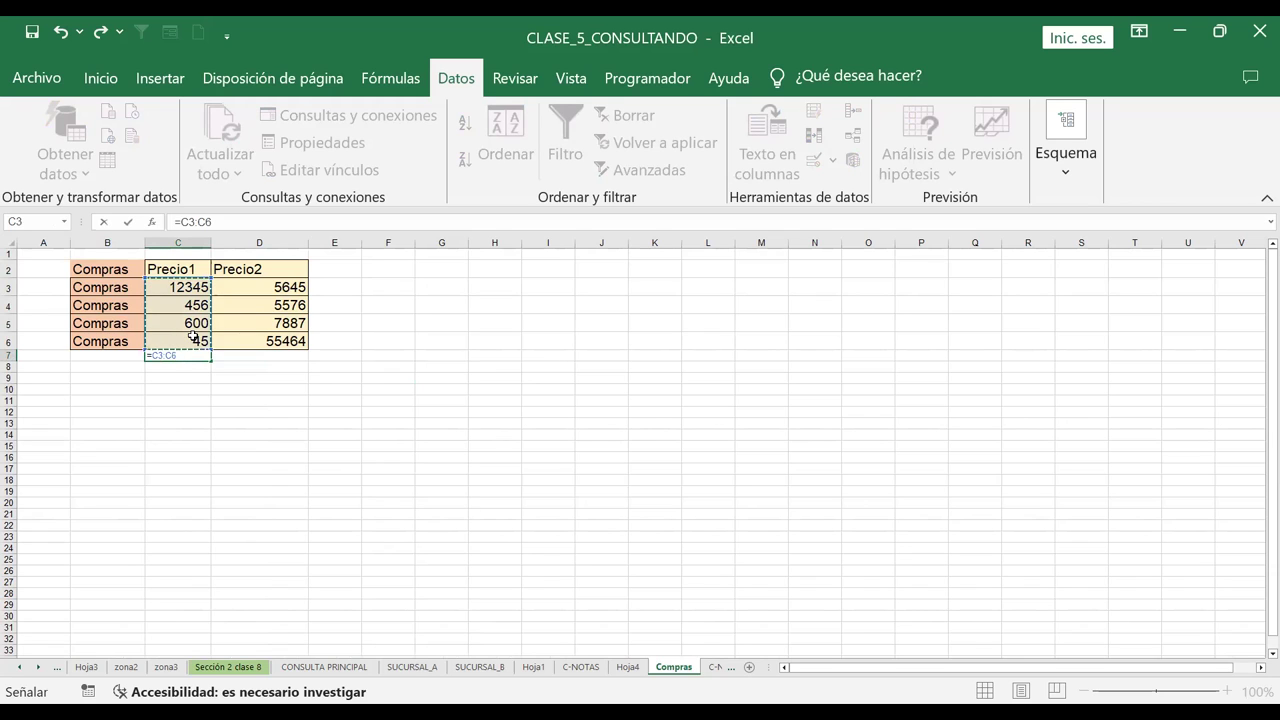
{"action": "key", "text": "Return"}
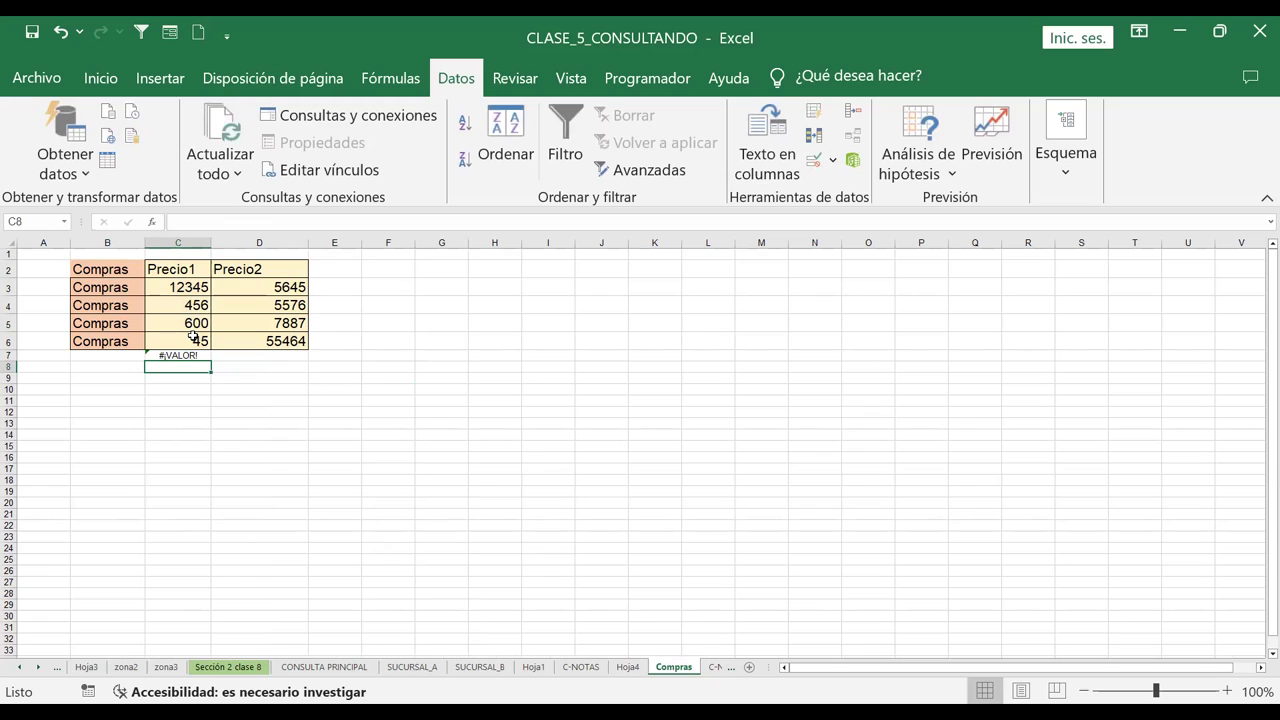
{"action": "left_click", "coordinate": [189, 355]}
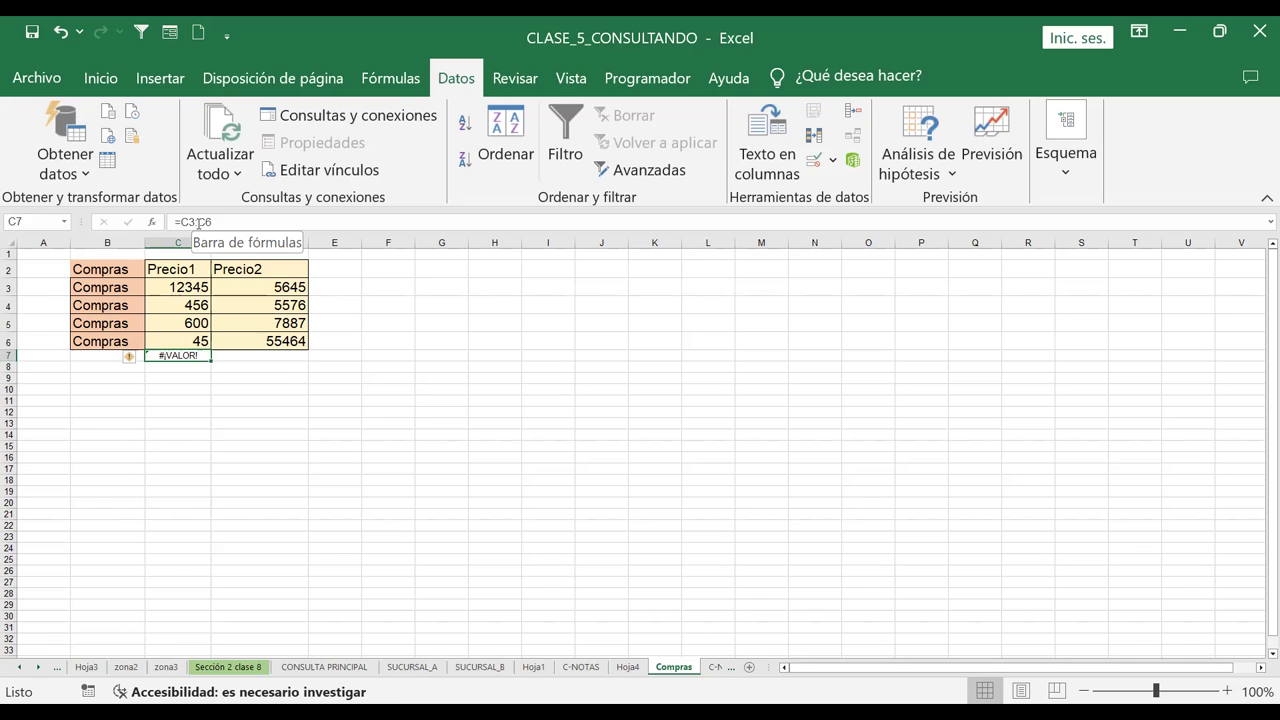
Edit the C7 formula to =C3+C4+C5+C6 so it shows 13446
{"action": "left_click", "coordinate": [199, 222]}
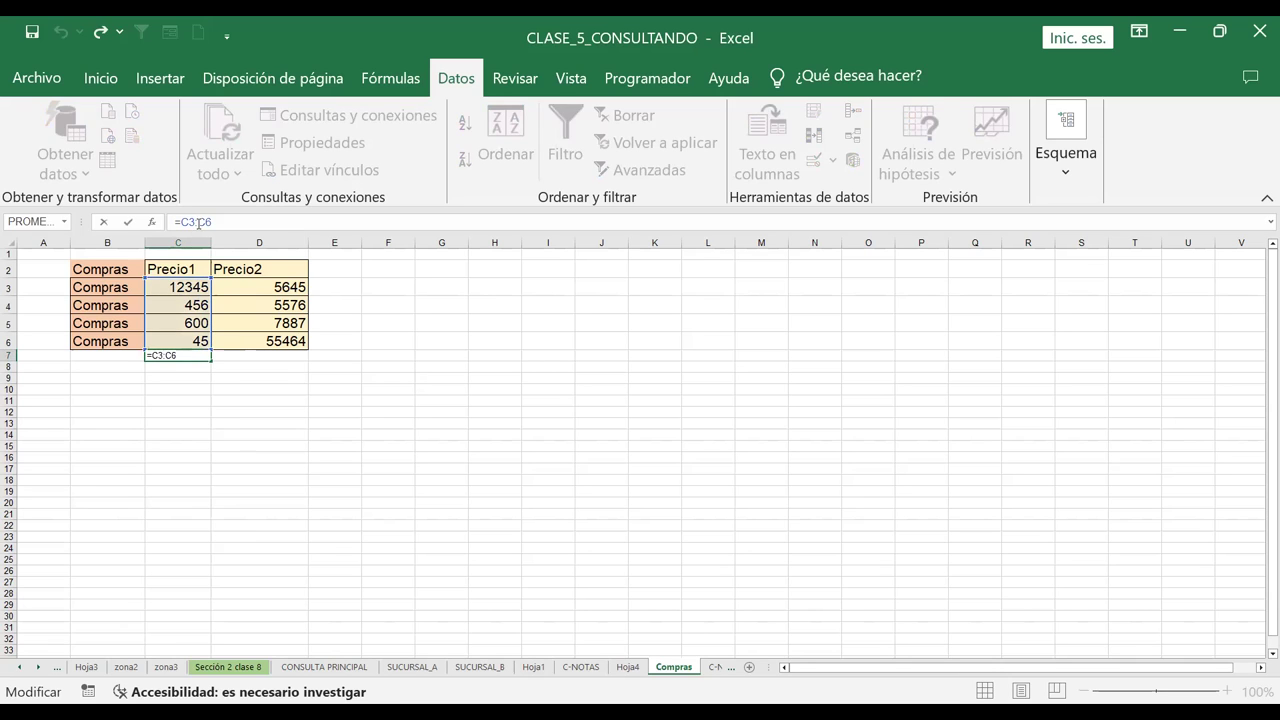
{"action": "key", "text": "BackSpace"}
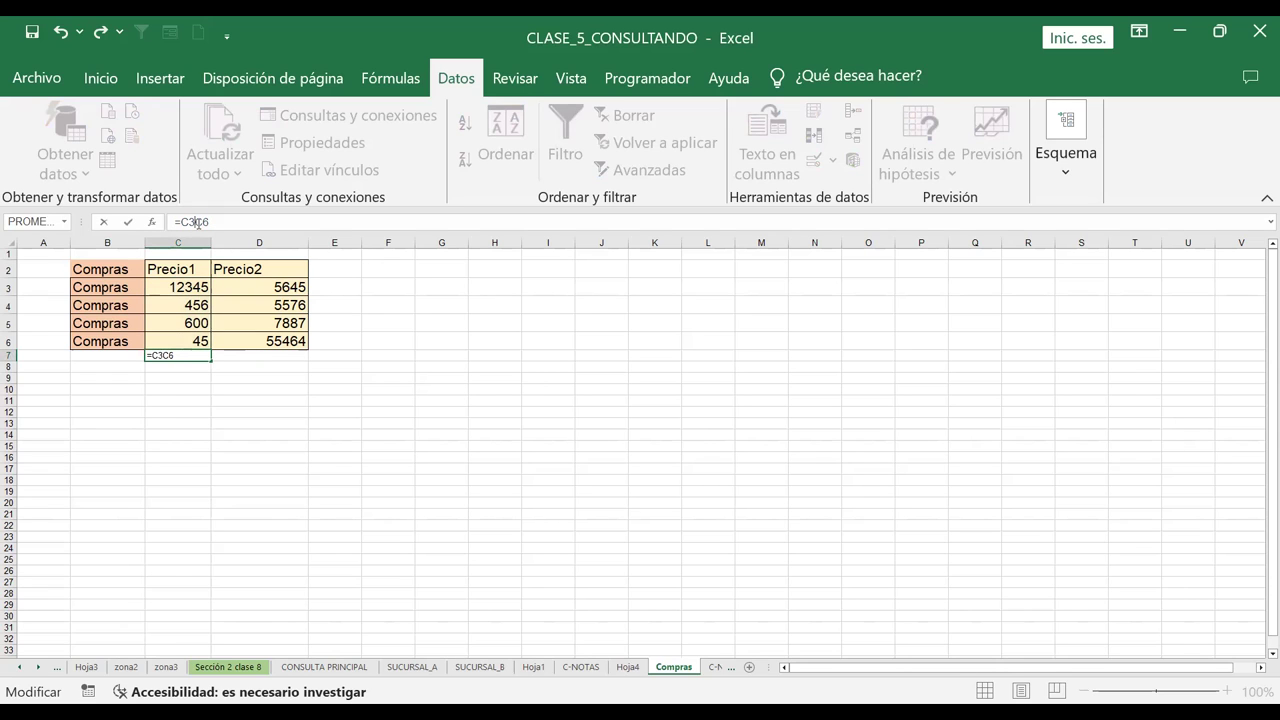
{"action": "type", "text": "+"}
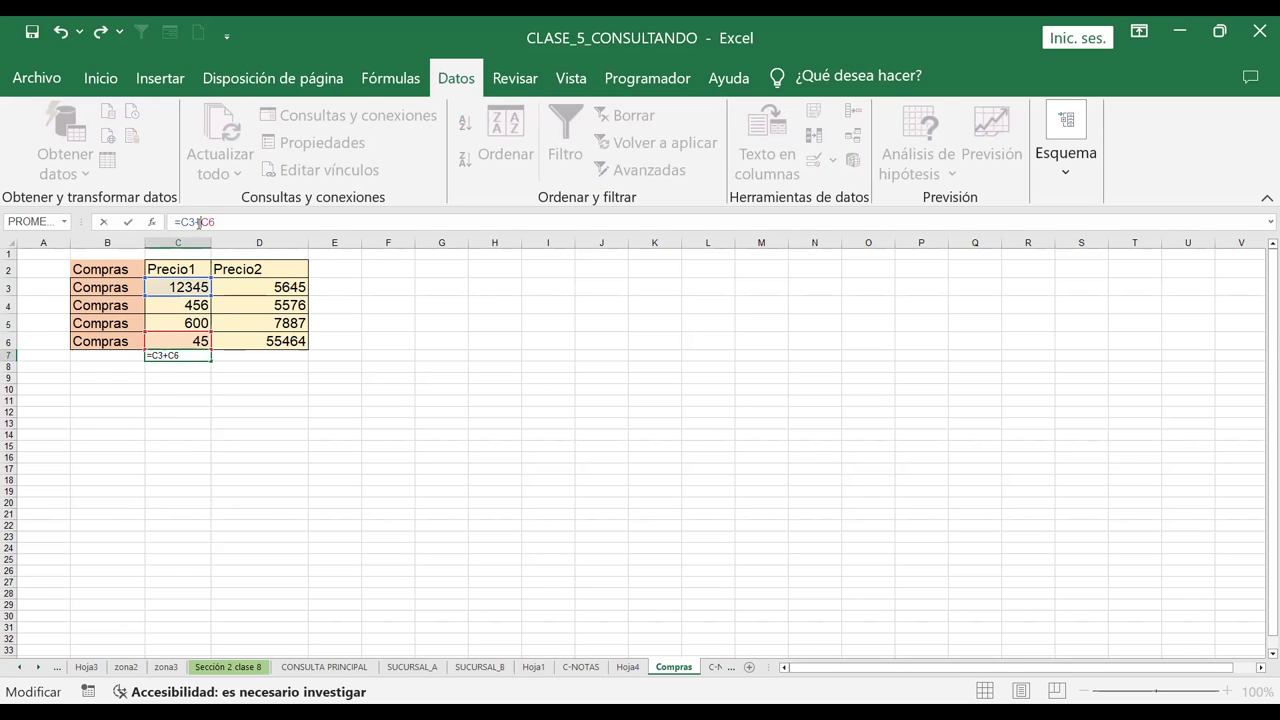
{"action": "type", "text": "c4+c5"}
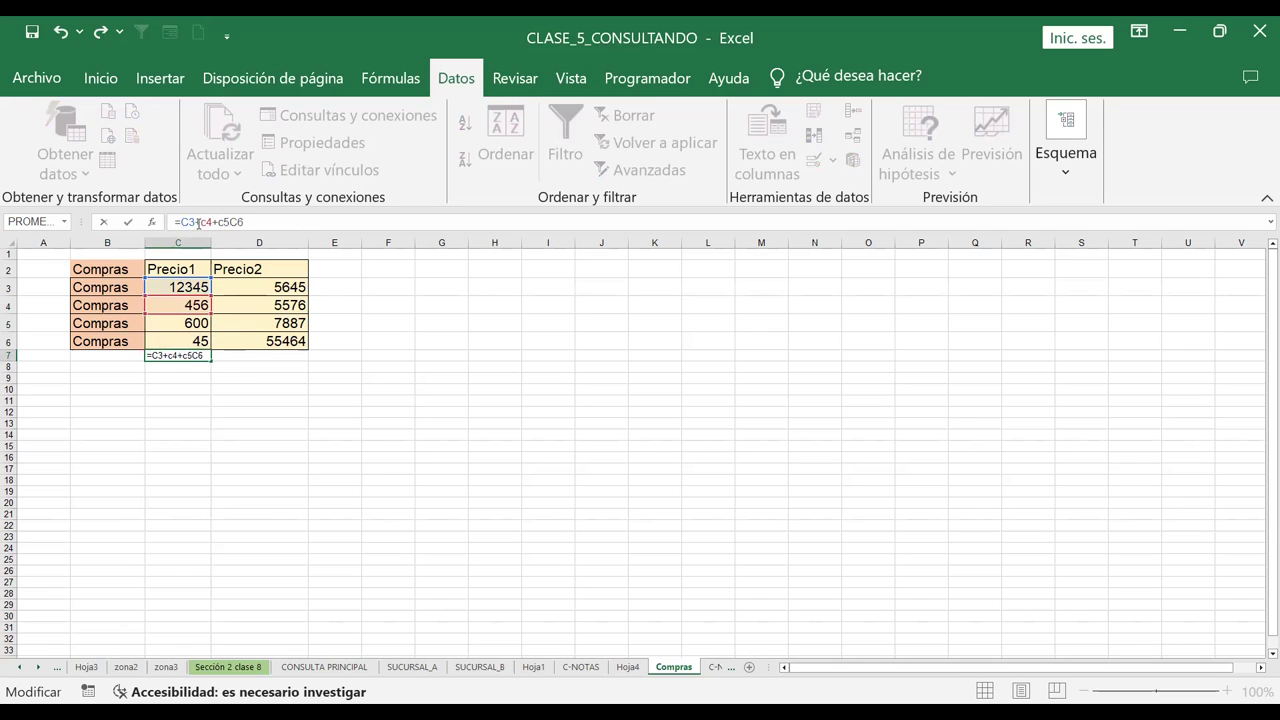
{"action": "type", "text": "+"}
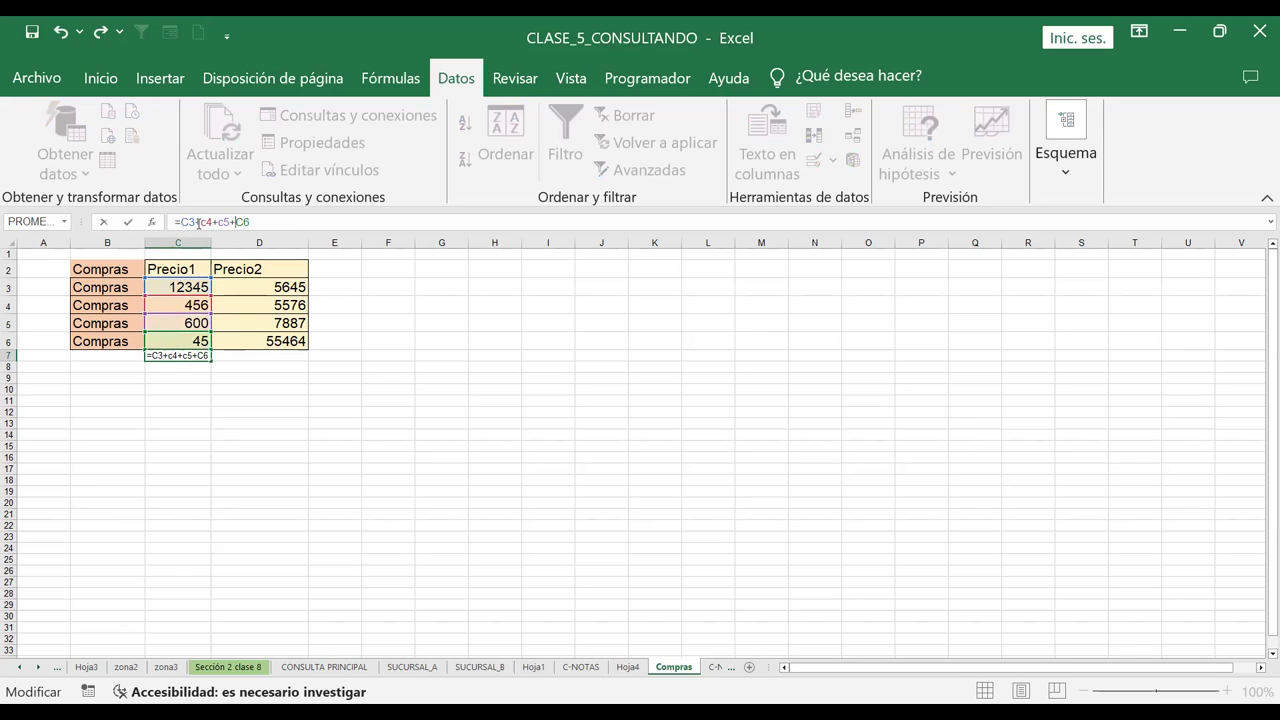
{"action": "key", "text": "Return"}
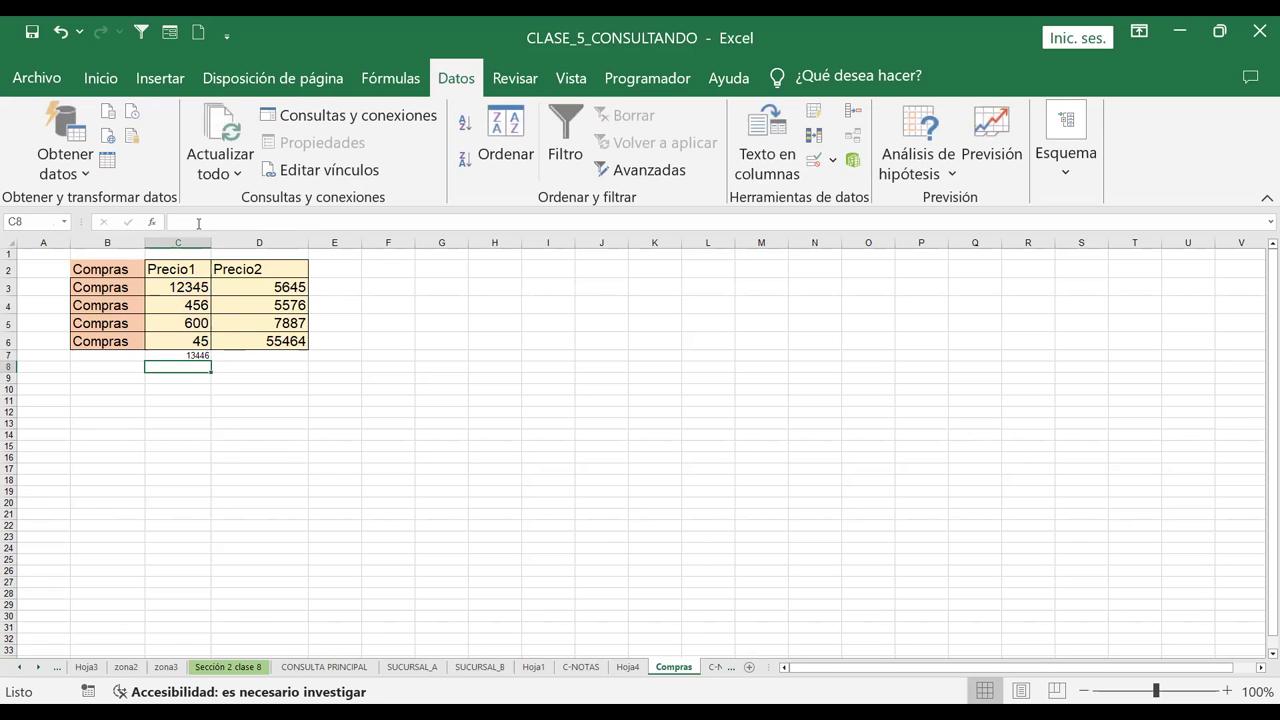
Fill the C7 total yellow and raise its font size to 16
{"action": "left_click", "coordinate": [196, 357]}
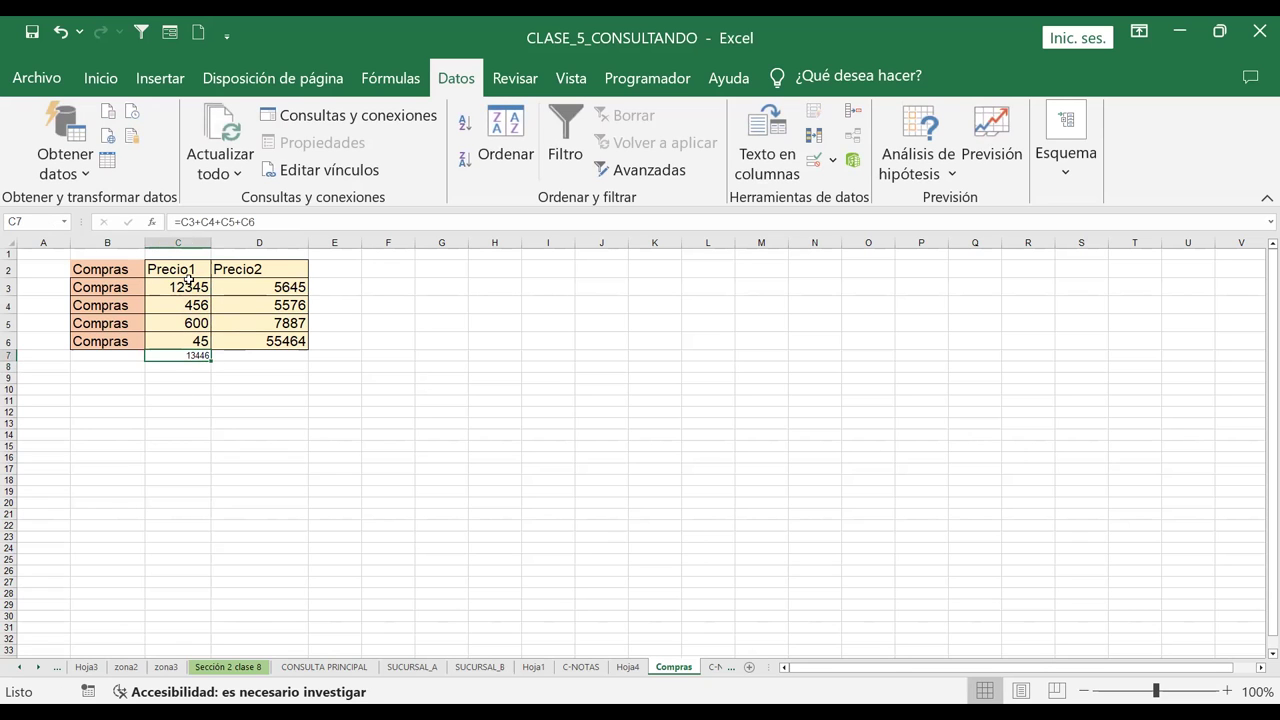
{"action": "left_click", "coordinate": [100, 78]}
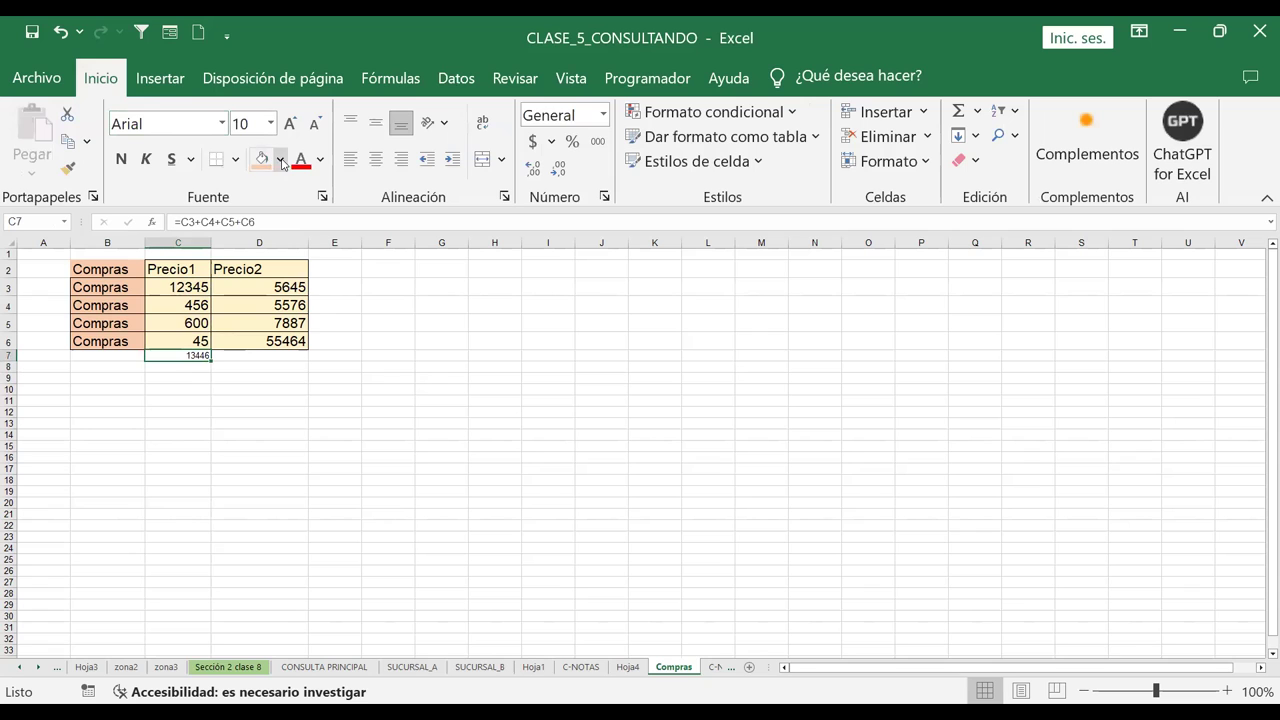
{"action": "left_click", "coordinate": [281, 160]}
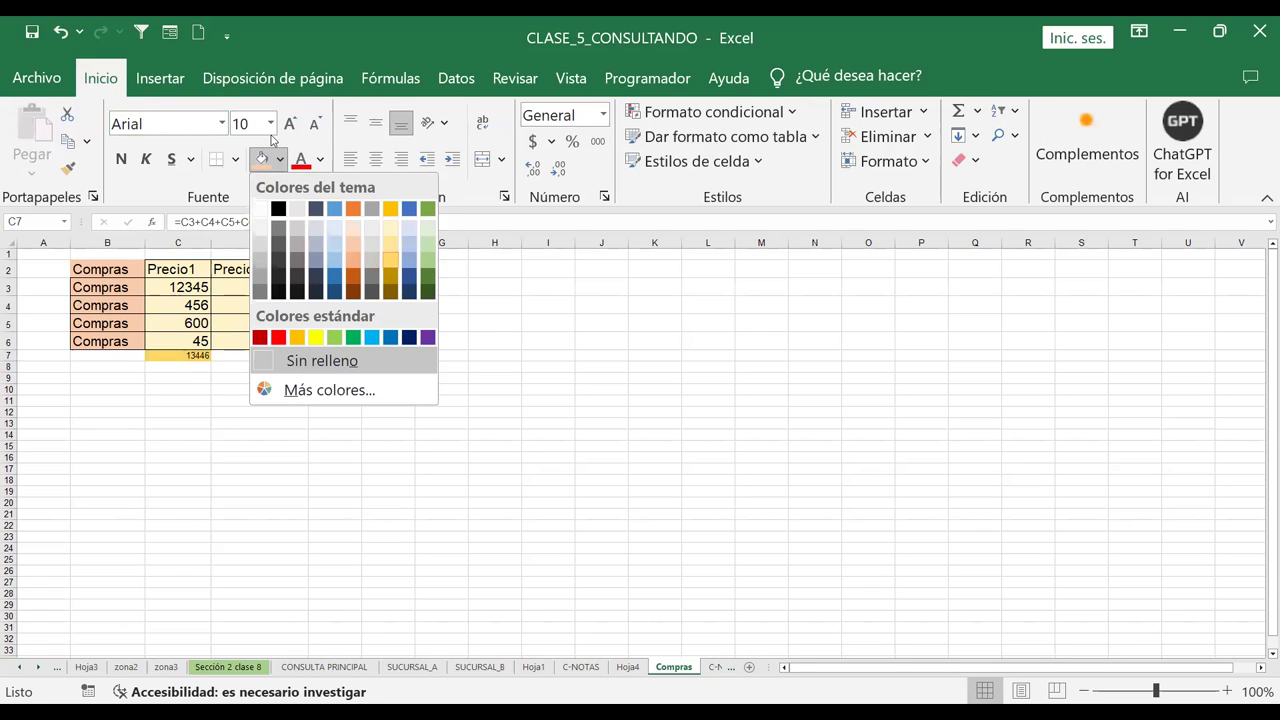
{"action": "left_click", "coordinate": [390, 265]}
{"action": "left_click", "coordinate": [289, 124]}
{"action": "left_click", "coordinate": [289, 124]}
{"action": "left_click", "coordinate": [289, 124]}
{"action": "left_click", "coordinate": [289, 124]}
{"action": "left_click", "coordinate": [334, 384]}
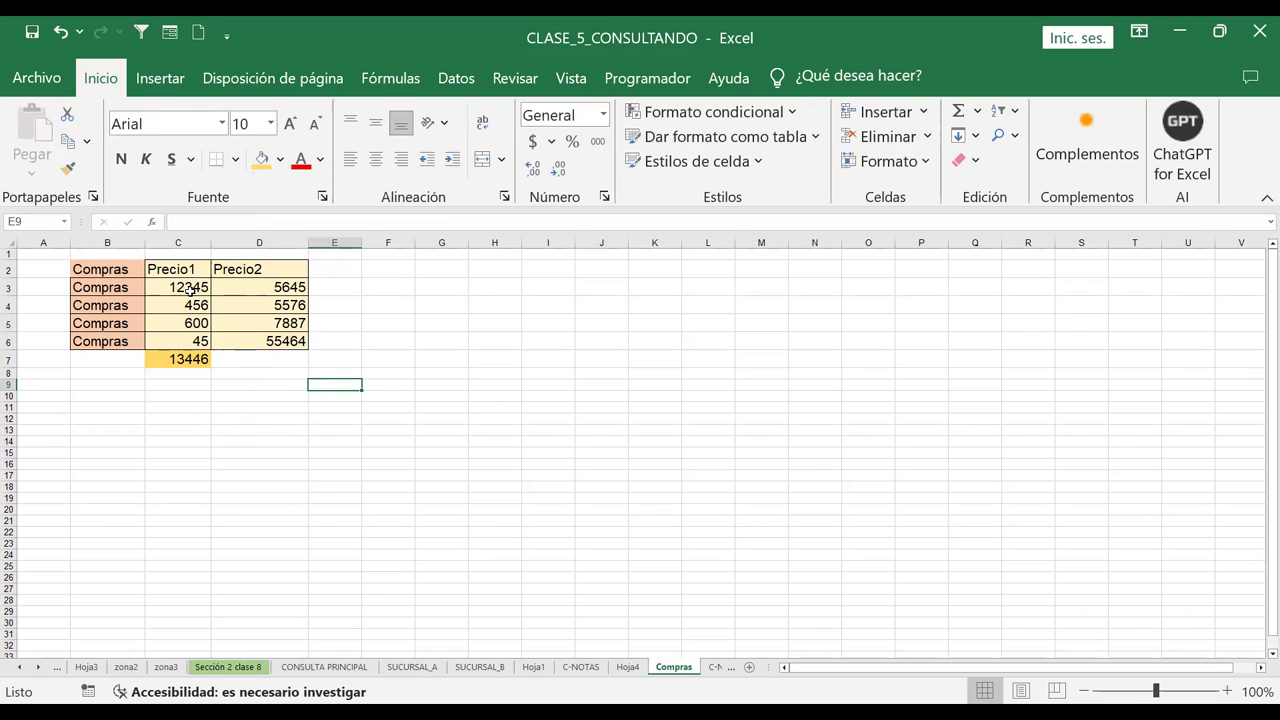
Format the price values C3:D6 as Moneda currency
{"action": "left_click_drag", "start_coordinate": [186, 288], "coordinate": [282, 338]}
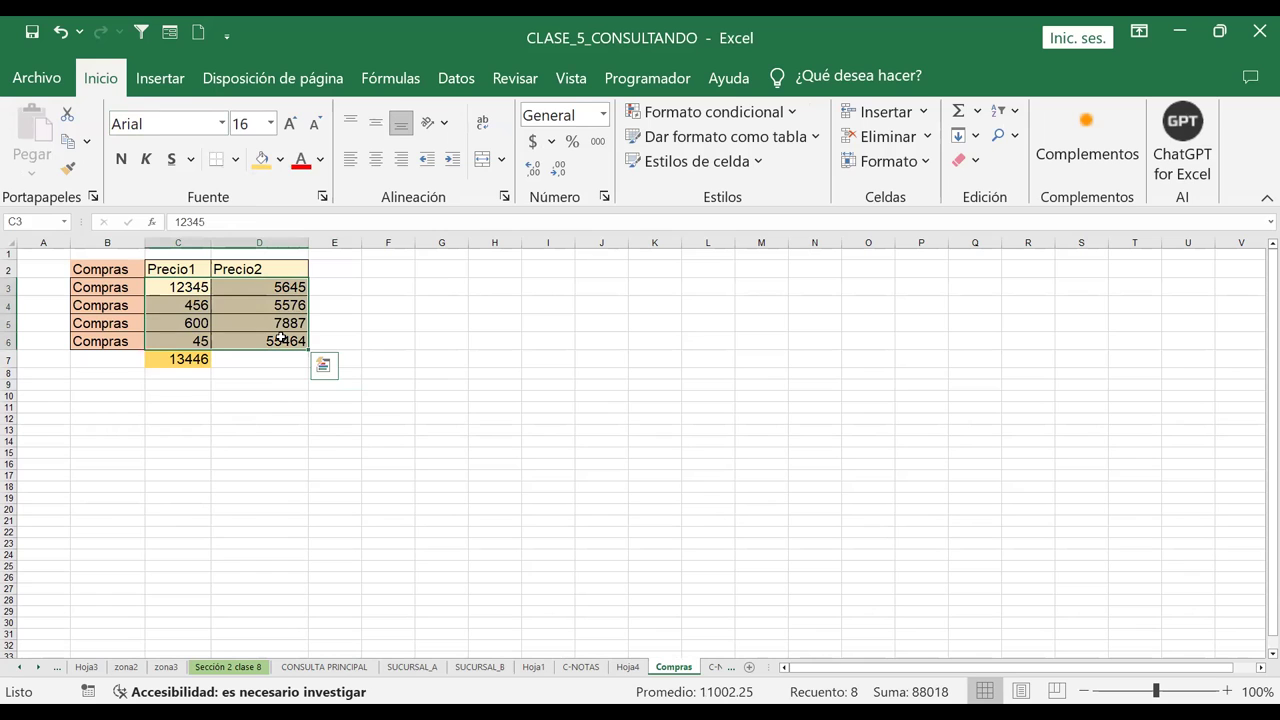
{"action": "right_click", "coordinate": [283, 341]}
{"action": "left_click", "coordinate": [368, 598]}
{"action": "left_click", "coordinate": [232, 455]}
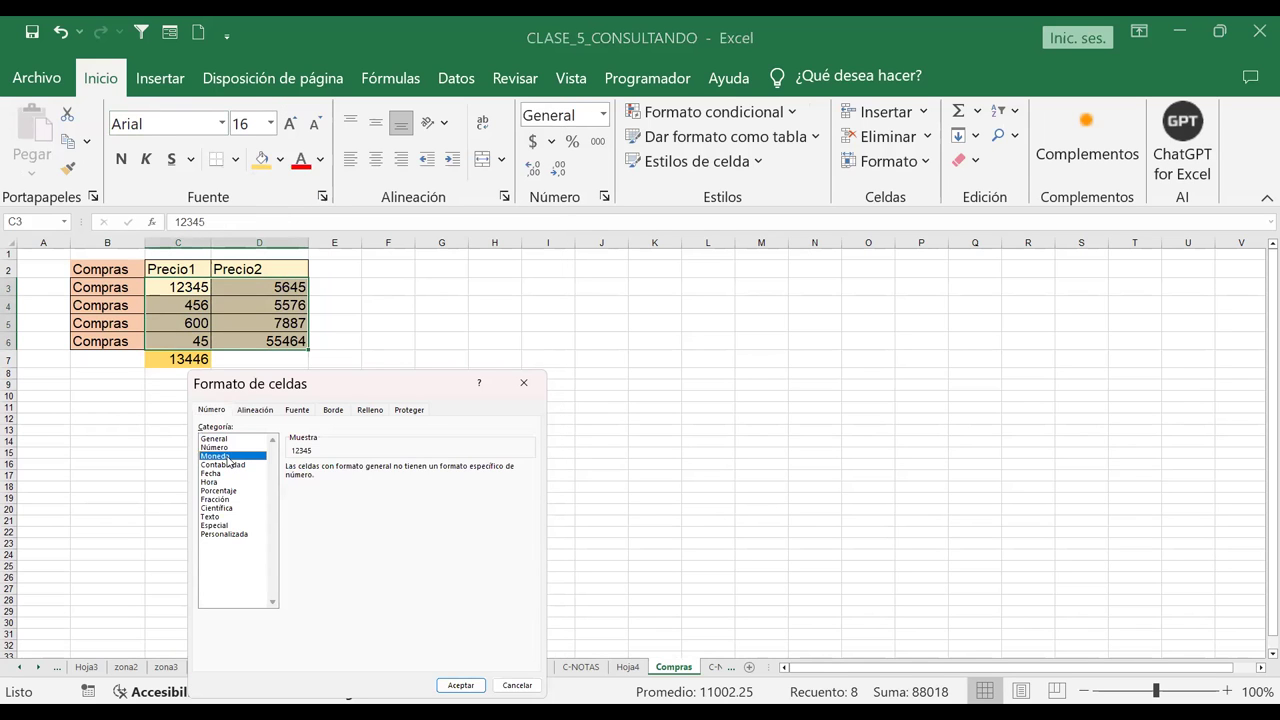
{"action": "left_click", "coordinate": [455, 688]}
{"action": "left_click", "coordinate": [263, 475]}
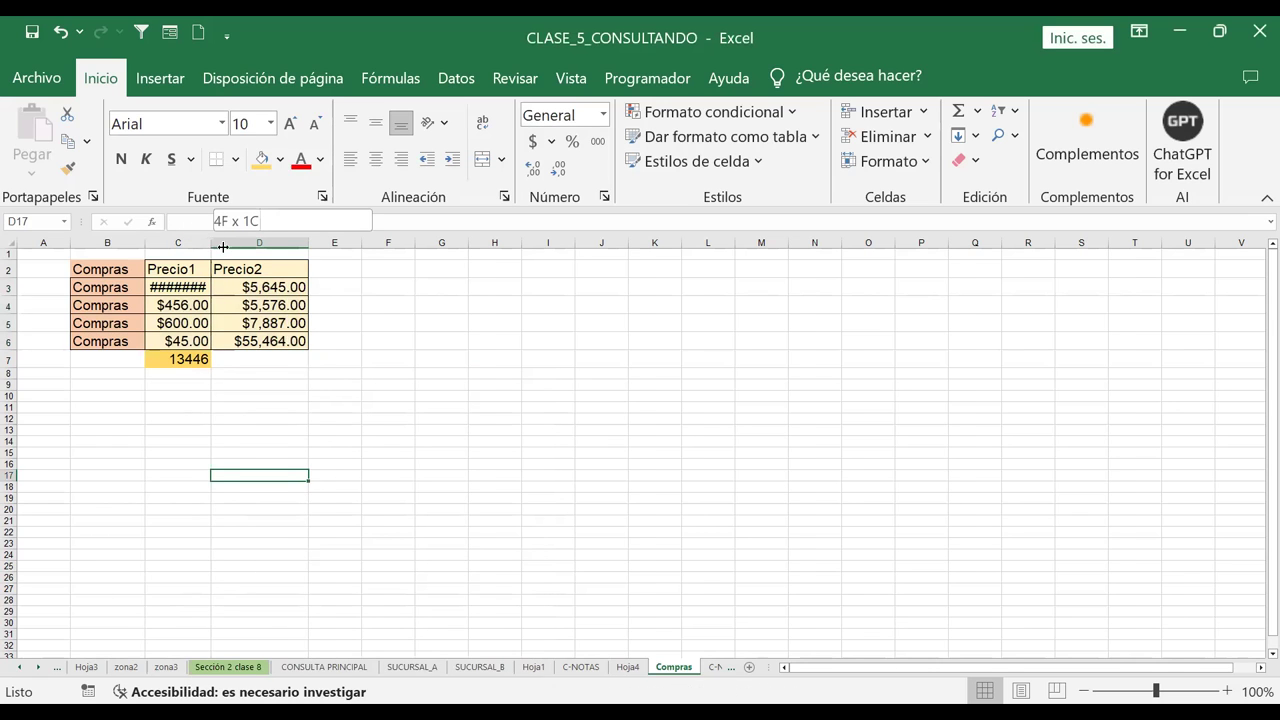
Widen column C so $12,345.00 displays instead of hash marks
{"action": "left_click_drag", "start_coordinate": [211, 246], "coordinate": [222, 246]}
{"action": "left_click", "coordinate": [177, 405]}
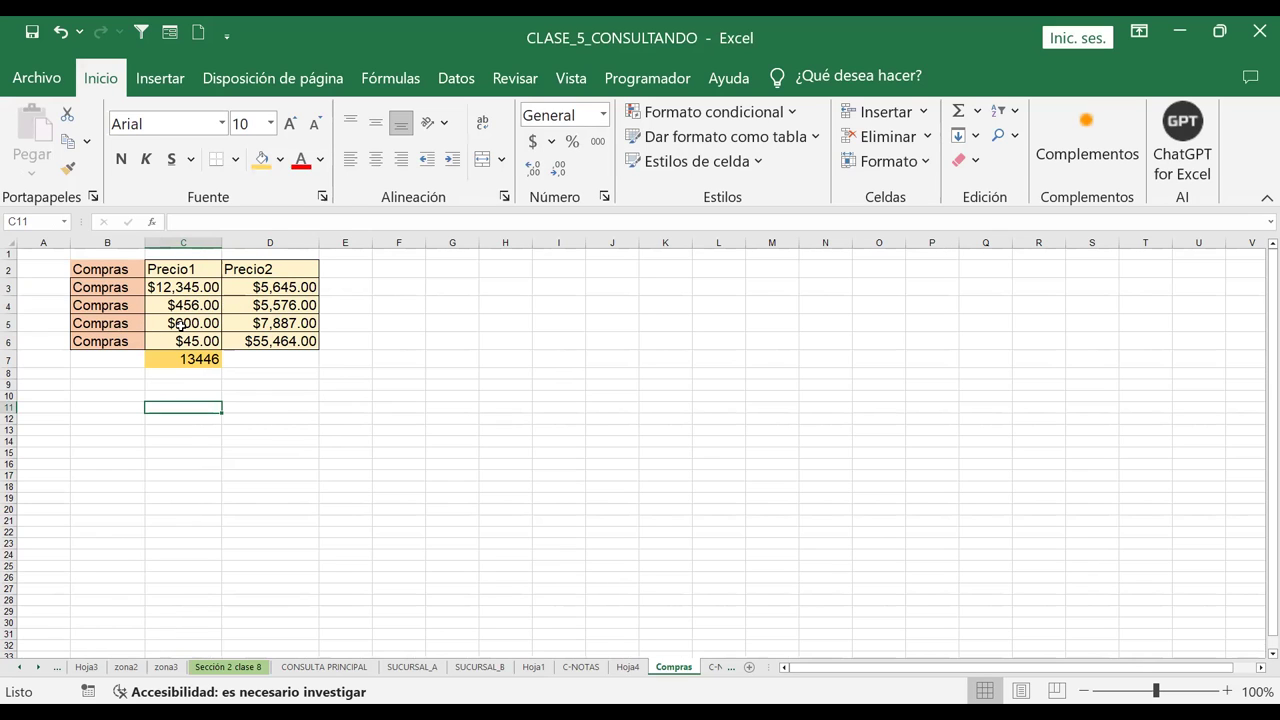
{"action": "left_click", "coordinate": [180, 359]}
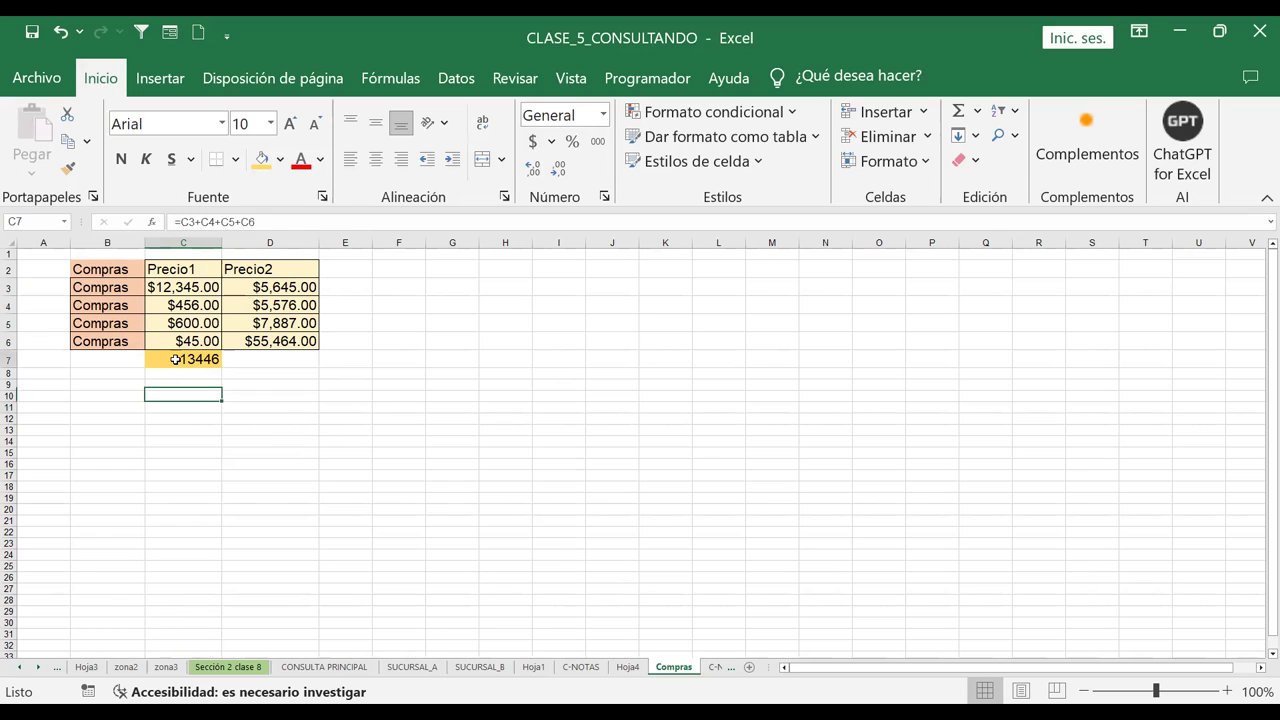
{"action": "left_click", "coordinate": [107, 357]}
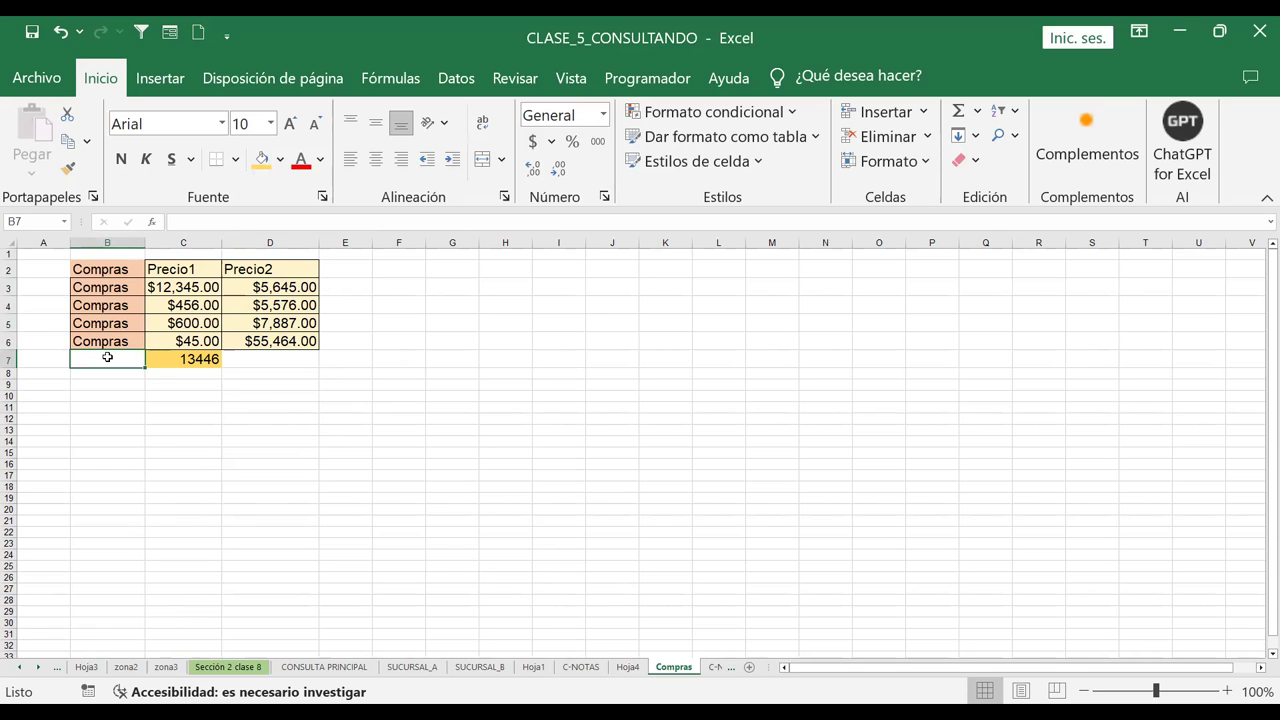
Enter the label Total in B7
{"action": "type", "text": "Total"}
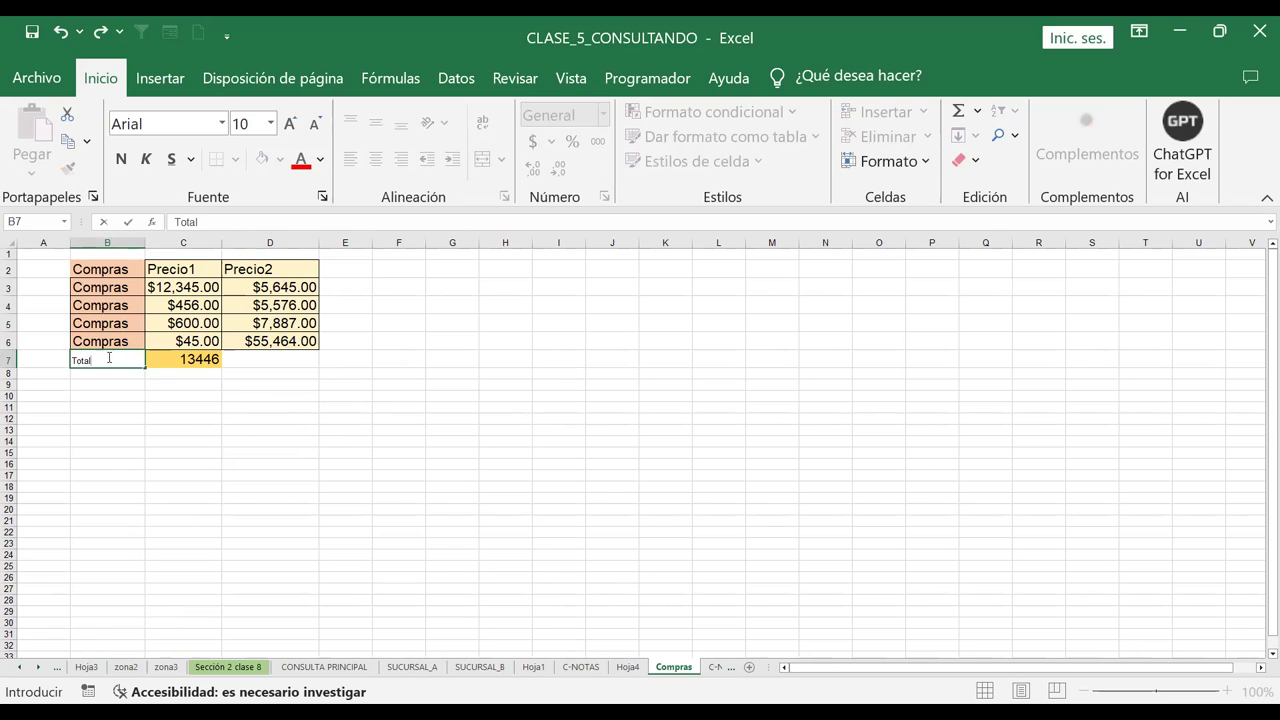
{"action": "key", "text": "Return"}
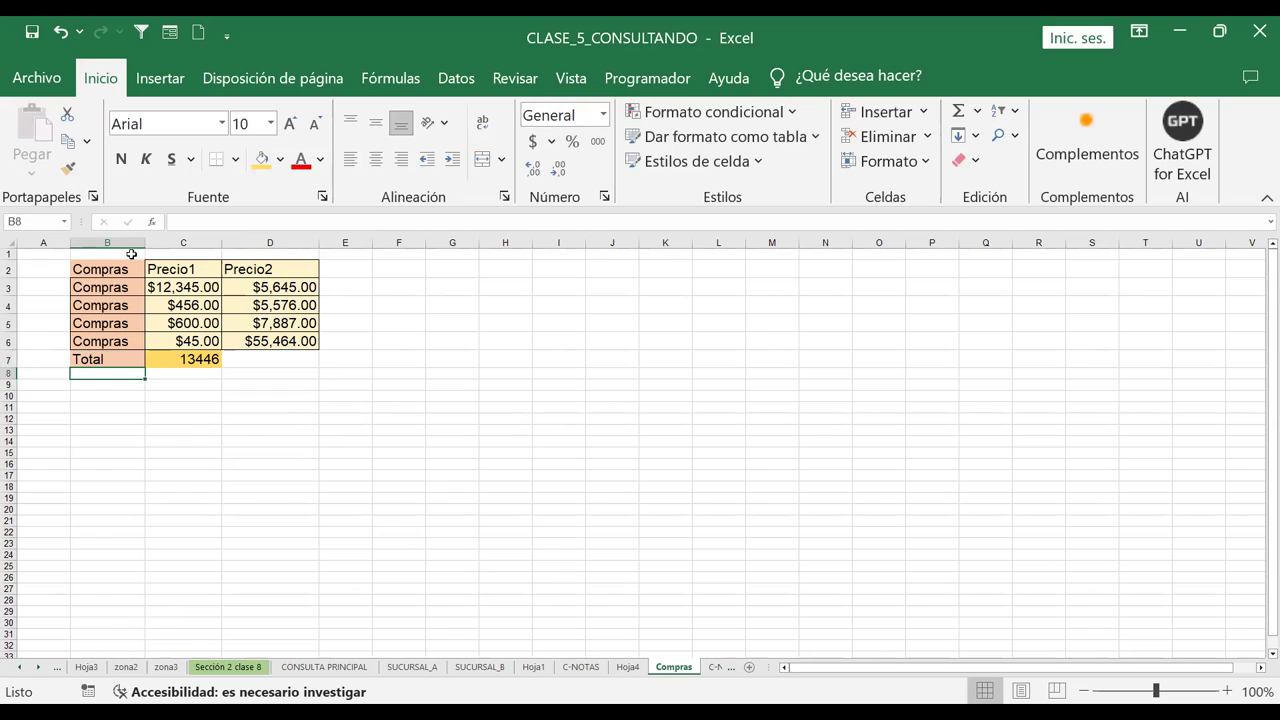
{"action": "left_click", "coordinate": [338, 424]}
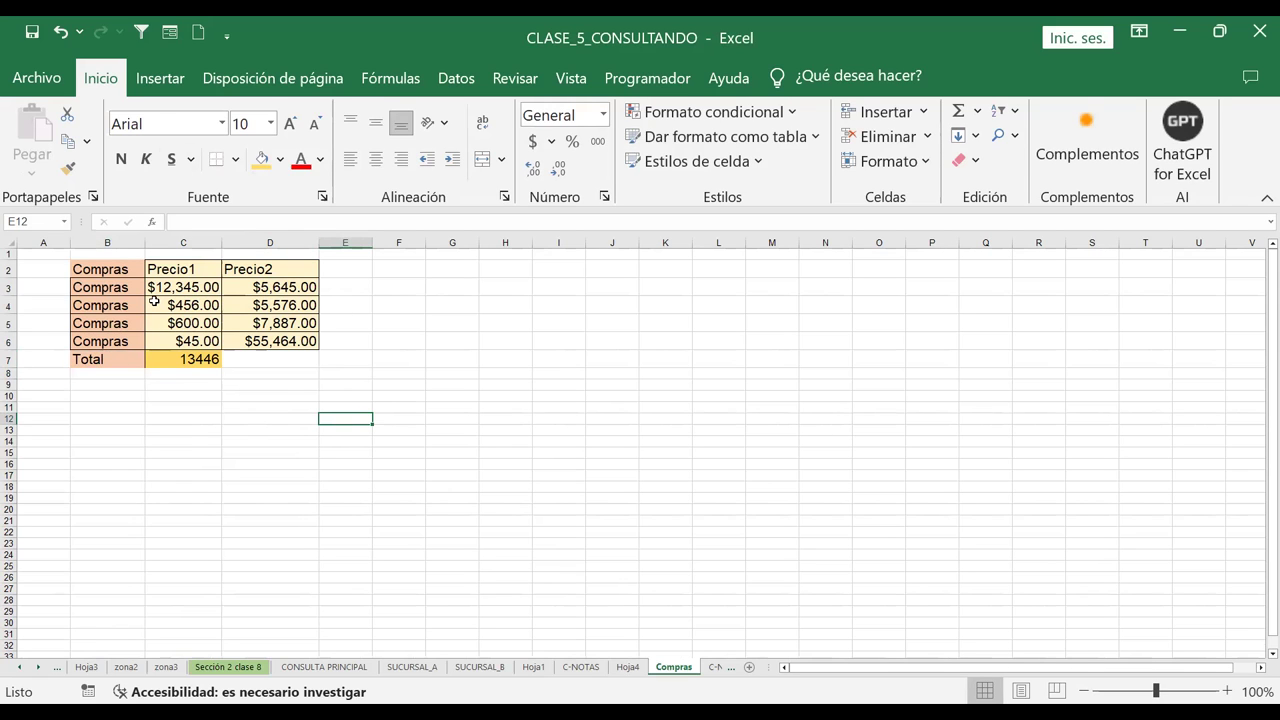
Fill the C7 sum formula across to D7 so it totals Precio2 as 74572
{"action": "left_click", "coordinate": [270, 290]}
{"action": "left_click", "coordinate": [200, 362]}
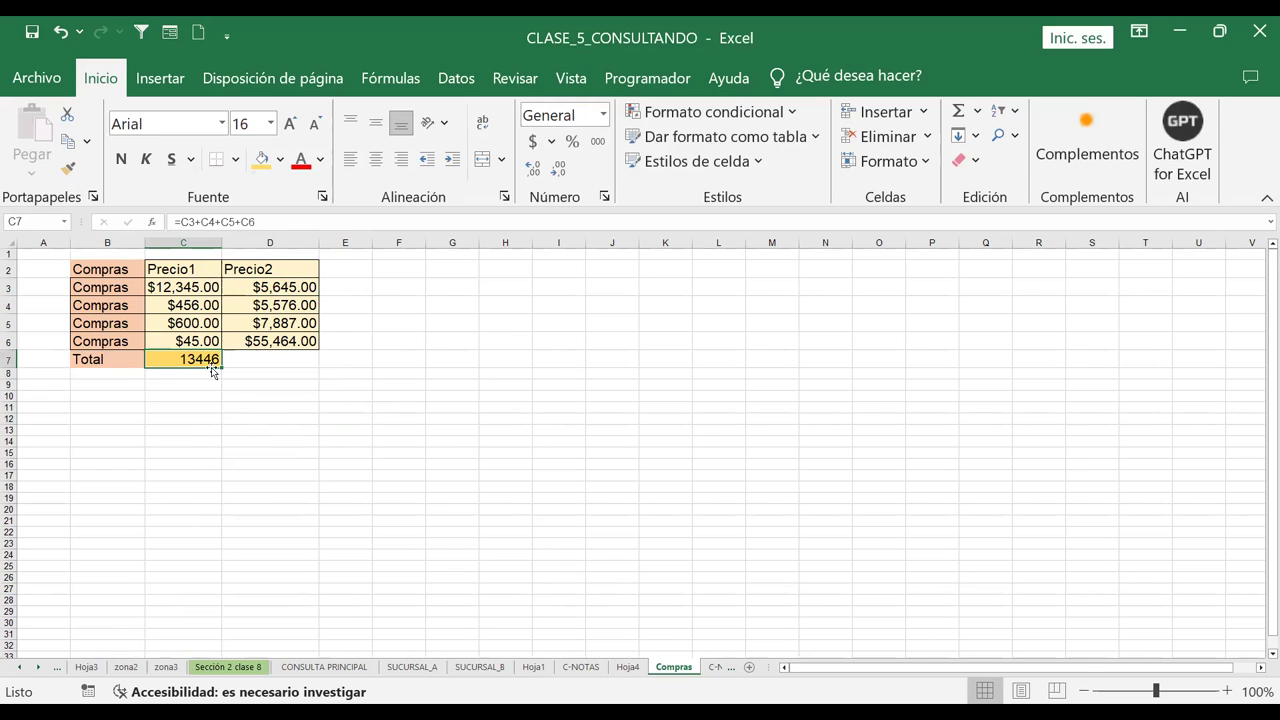
{"action": "left_click_drag", "start_coordinate": [221, 368], "coordinate": [290, 361]}
{"action": "left_click", "coordinate": [372, 327]}
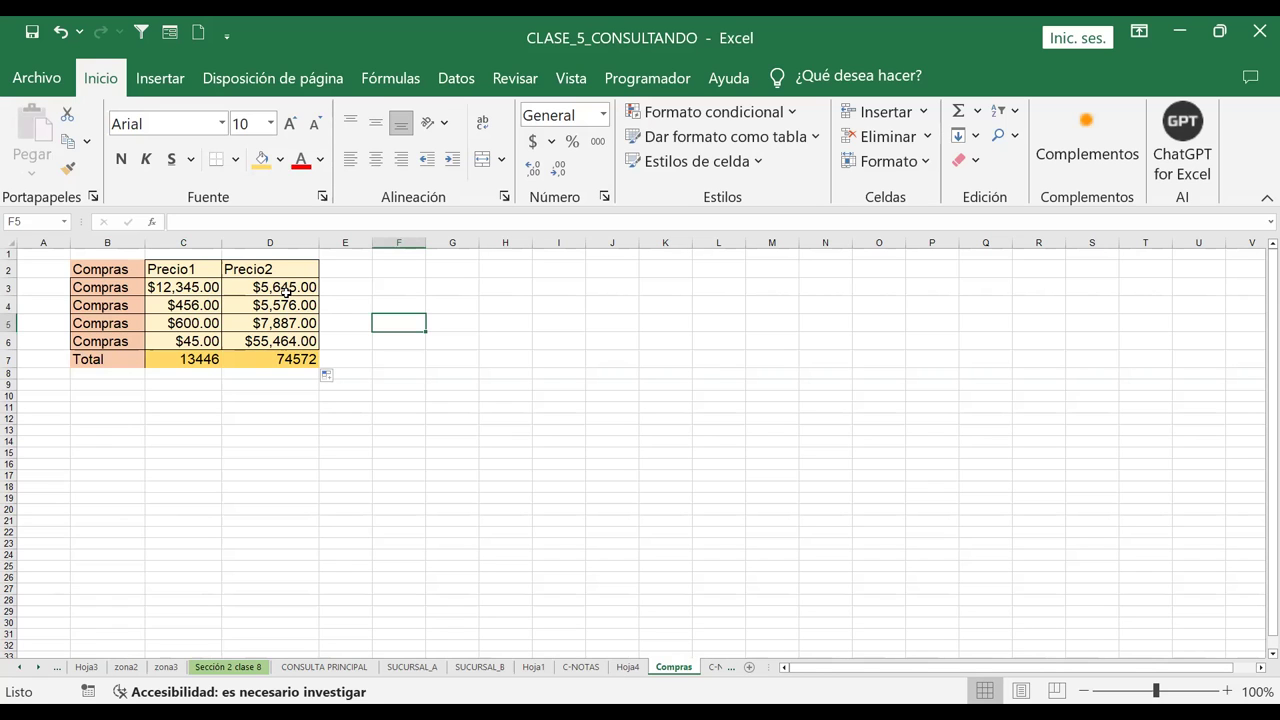
{"action": "left_click_drag", "start_coordinate": [286, 291], "coordinate": [302, 342]}
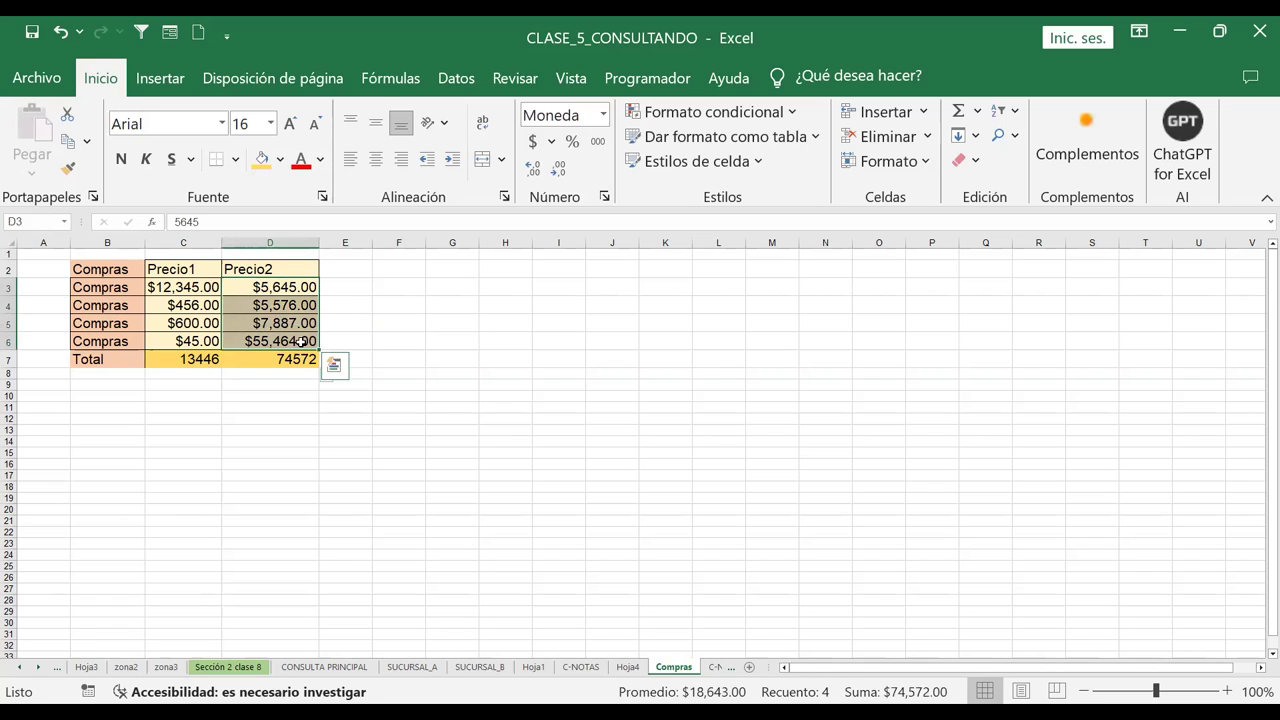
{"action": "left_click", "coordinate": [459, 310]}
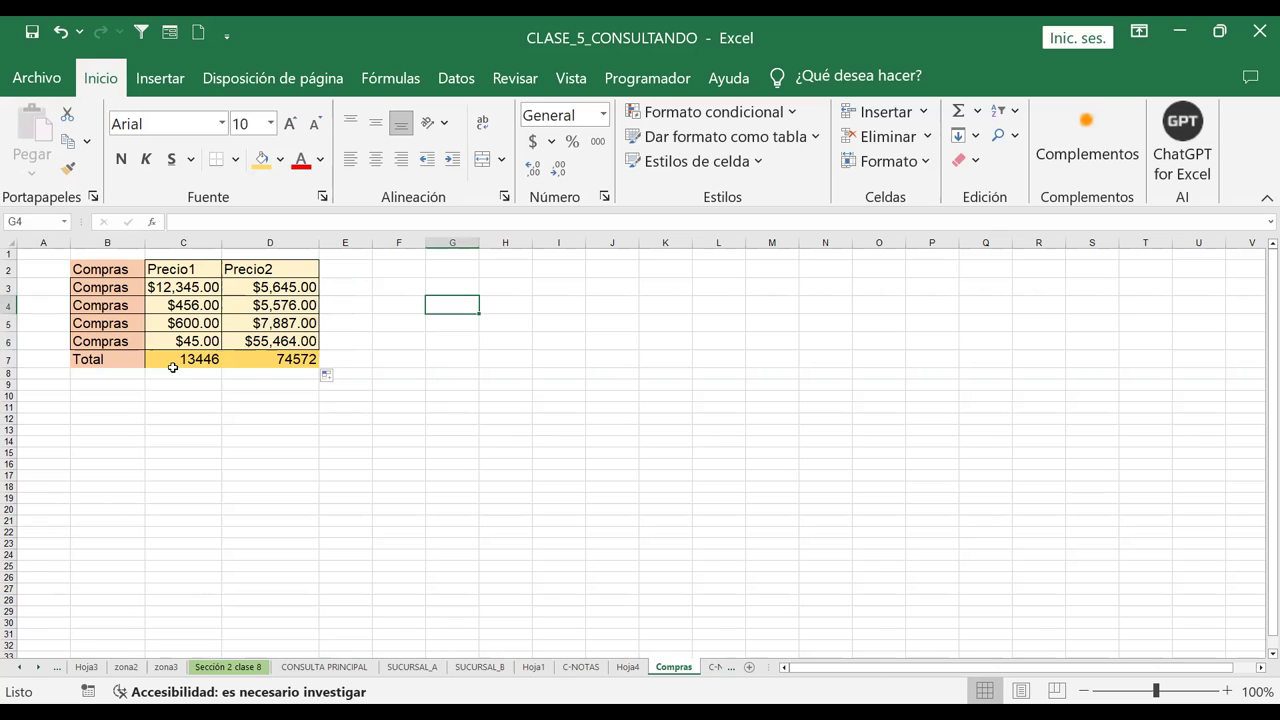
{"action": "left_click_drag", "start_coordinate": [200, 361], "coordinate": [254, 359]}
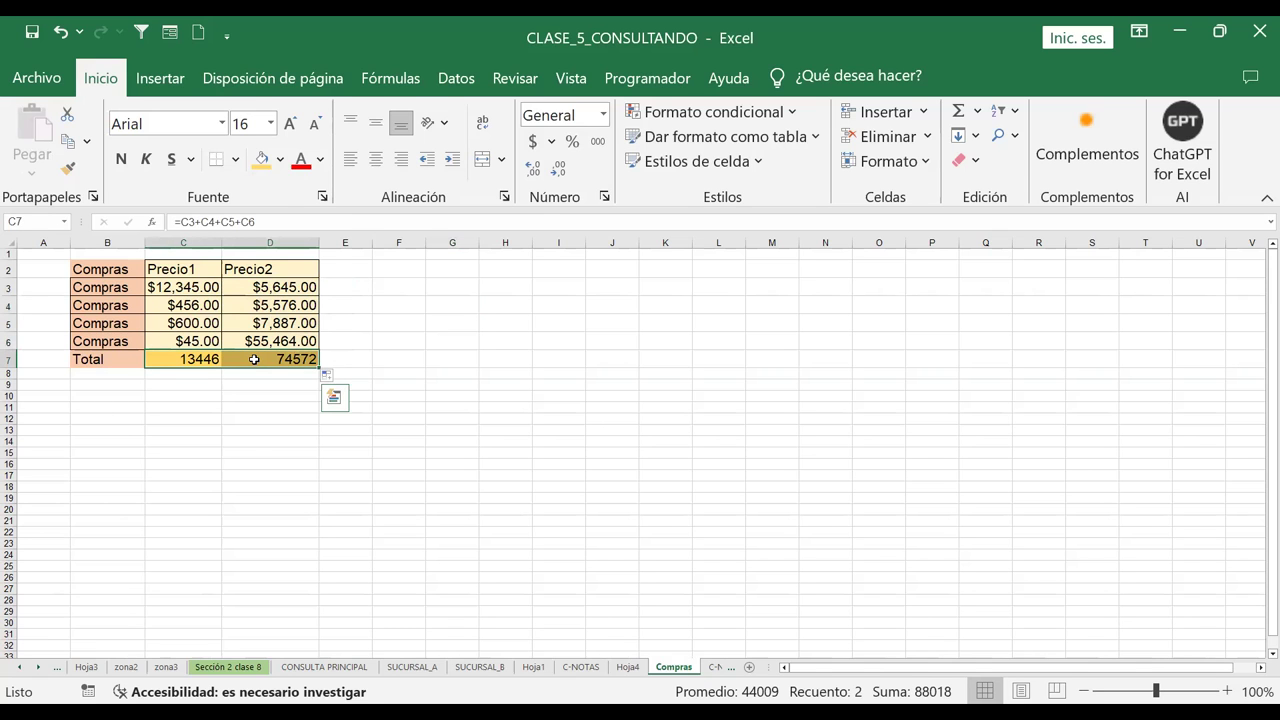
Format the C7:D7 totals as Moneda, showing $13,446.00 and $74,572.00
{"action": "right_click", "coordinate": [254, 359]}
{"action": "left_click", "coordinate": [351, 597]}
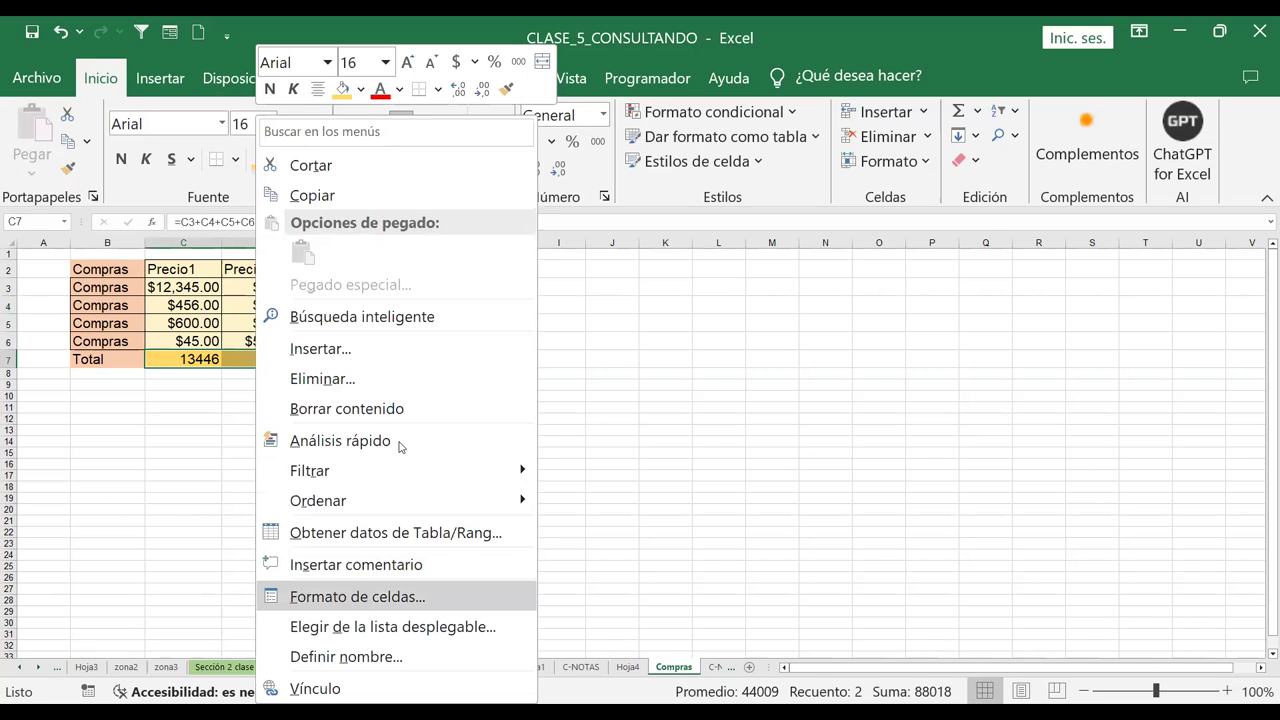
{"action": "left_click", "coordinate": [206, 465]}
{"action": "left_click", "coordinate": [199, 456]}
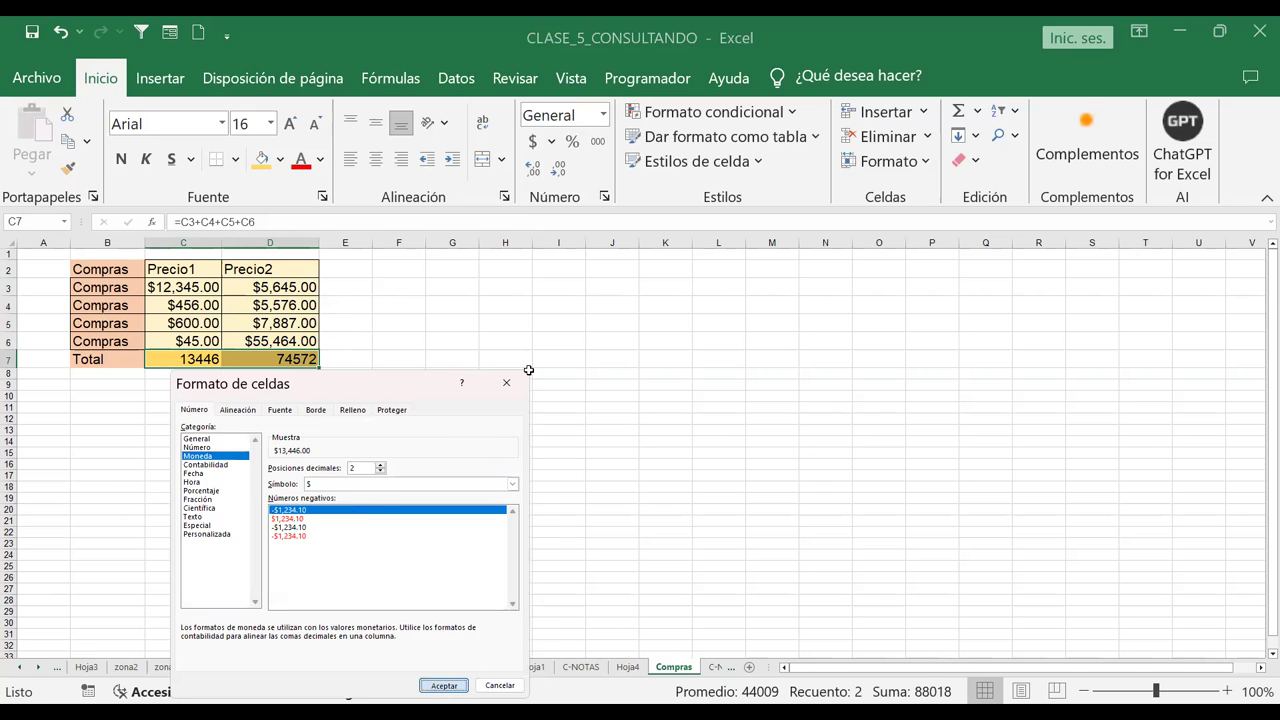
{"action": "left_click", "coordinate": [437, 689]}
{"action": "left_click", "coordinate": [505, 373]}
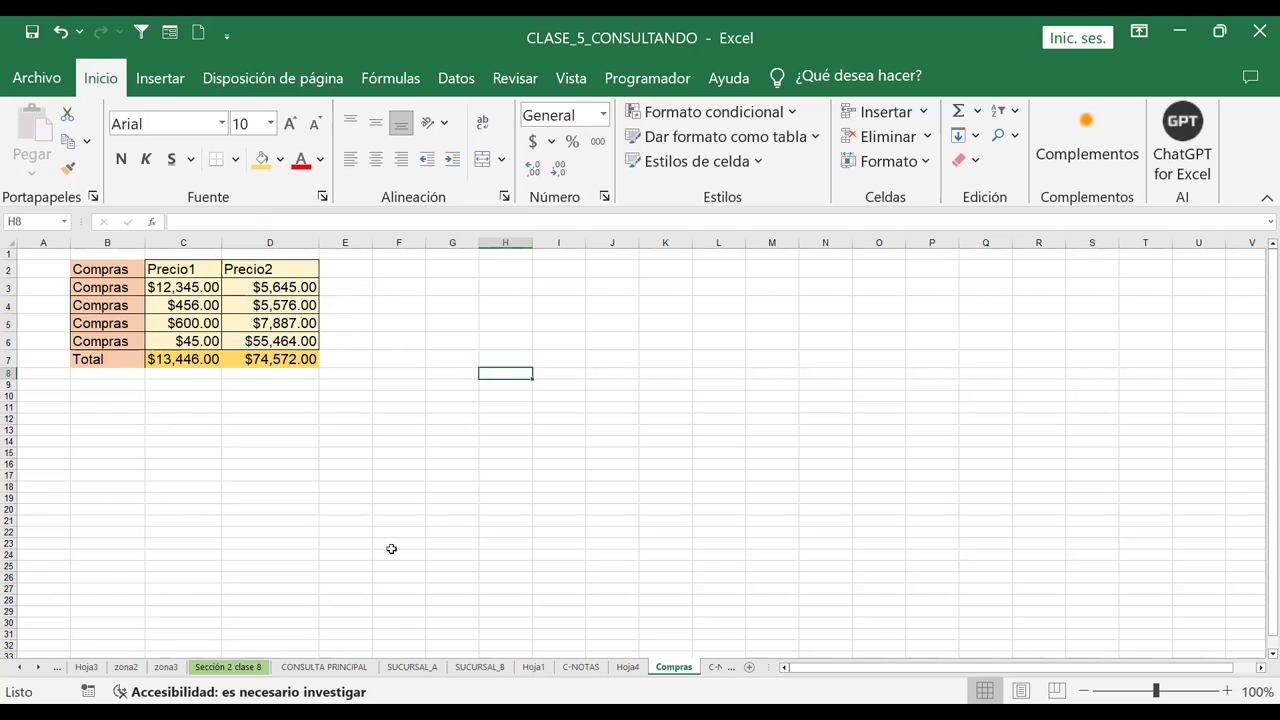
Rename the Hoja4 sheet to SUBTOTALES
{"action": "left_click", "coordinate": [628, 667]}
{"action": "right_click", "coordinate": [633, 675]}
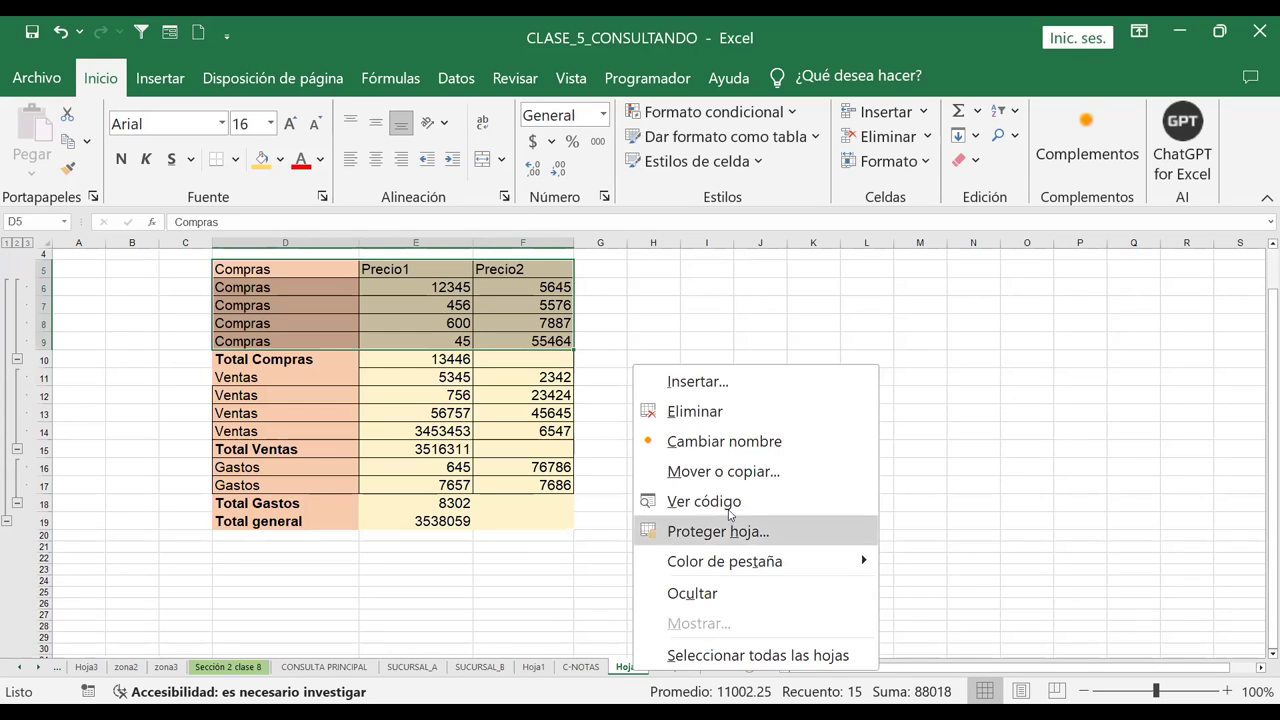
{"action": "left_click", "coordinate": [740, 443]}
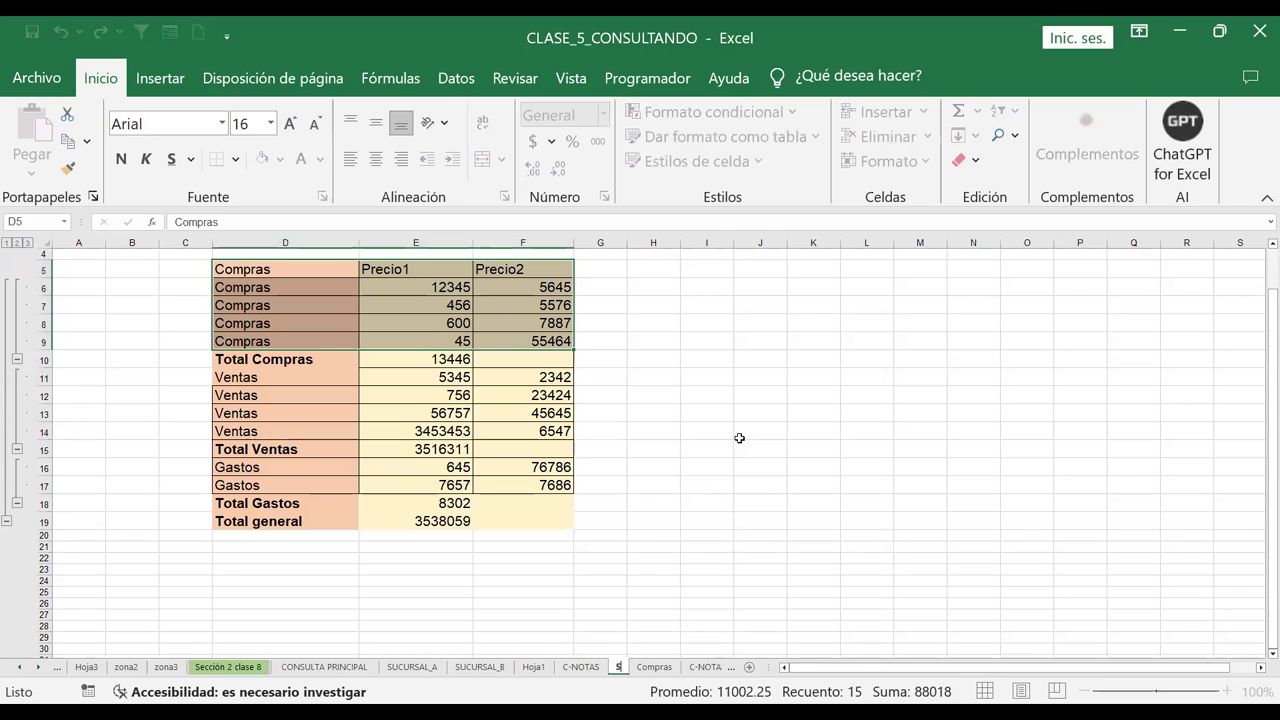
{"action": "type", "text": "SUBTOTALES"}
{"action": "key", "text": "Return"}
{"action": "left_click", "coordinate": [735, 431]}
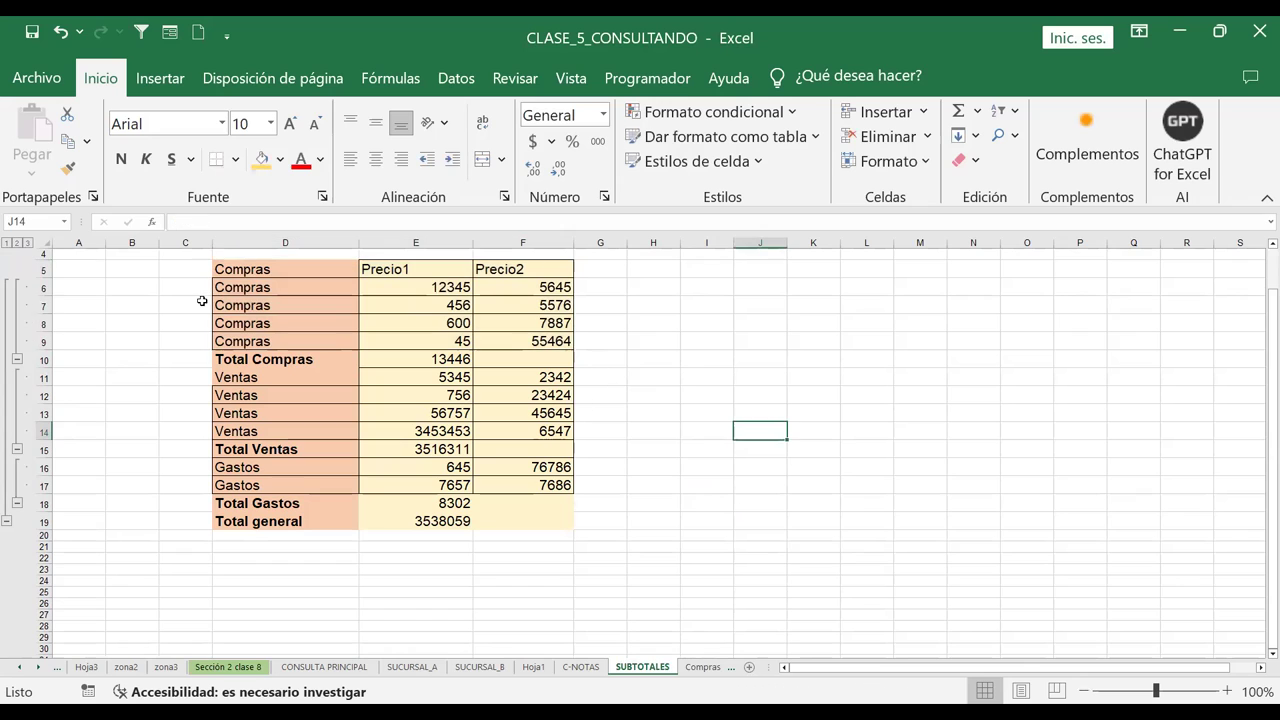
Shade the Total Compras cell E10 yellow and format E6:F19 as currency
{"action": "left_click", "coordinate": [403, 355]}
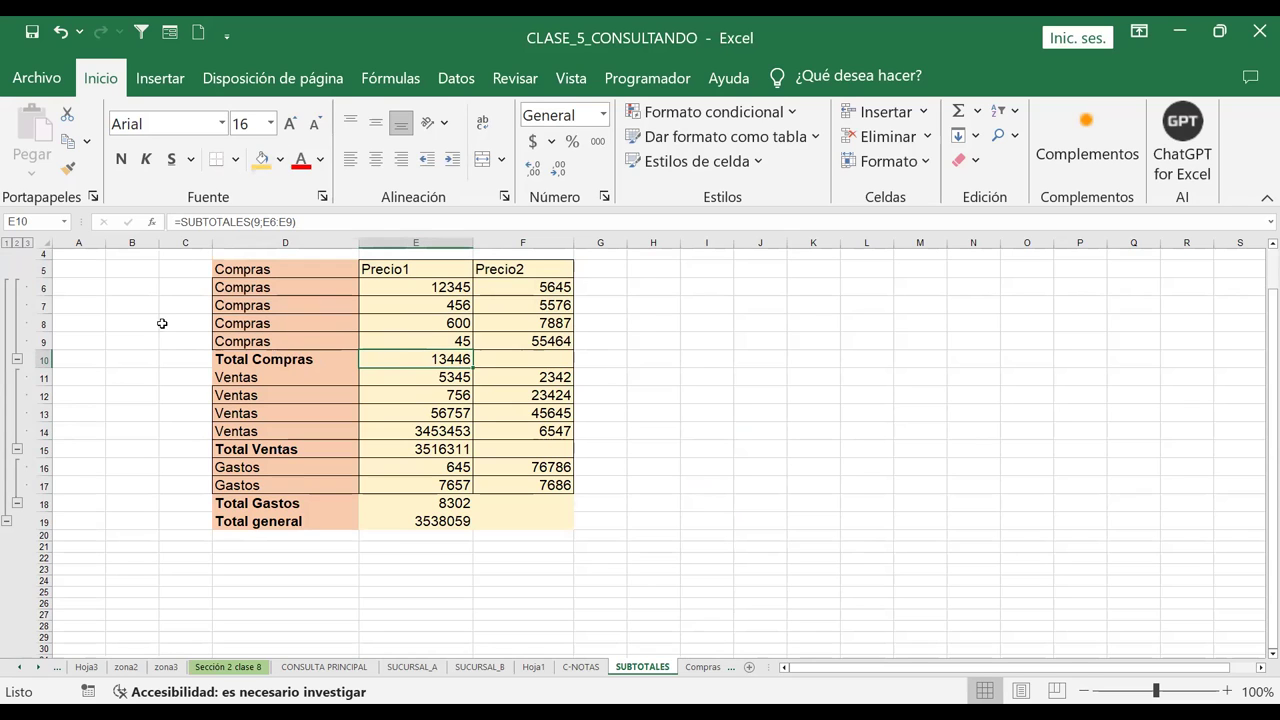
{"action": "left_click", "coordinate": [262, 160]}
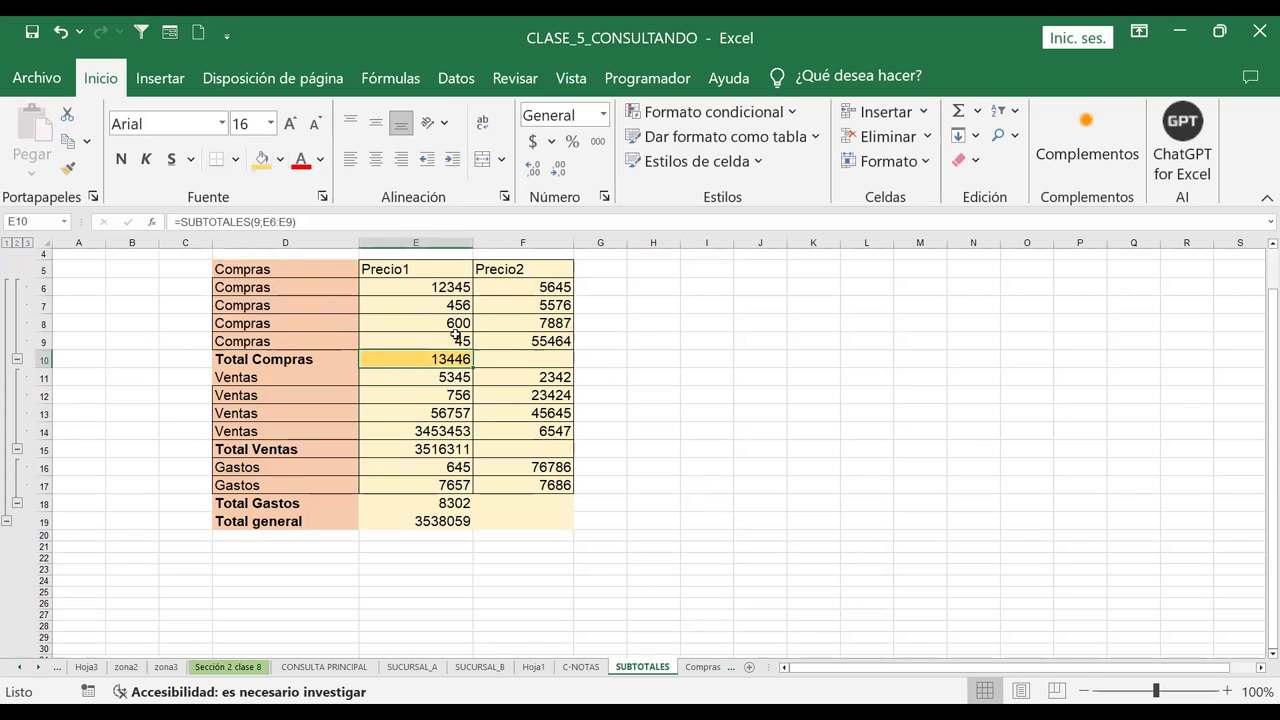
{"action": "left_click_drag", "start_coordinate": [391, 284], "coordinate": [561, 518]}
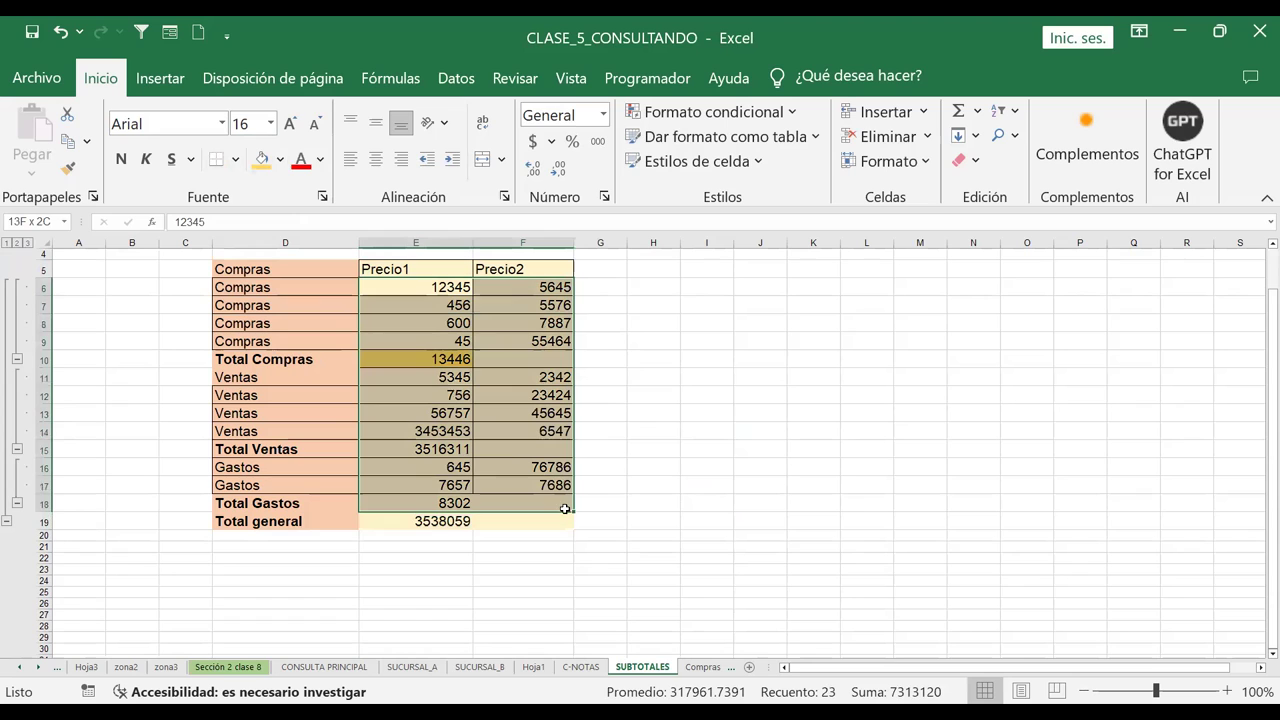
{"action": "right_click", "coordinate": [422, 308]}
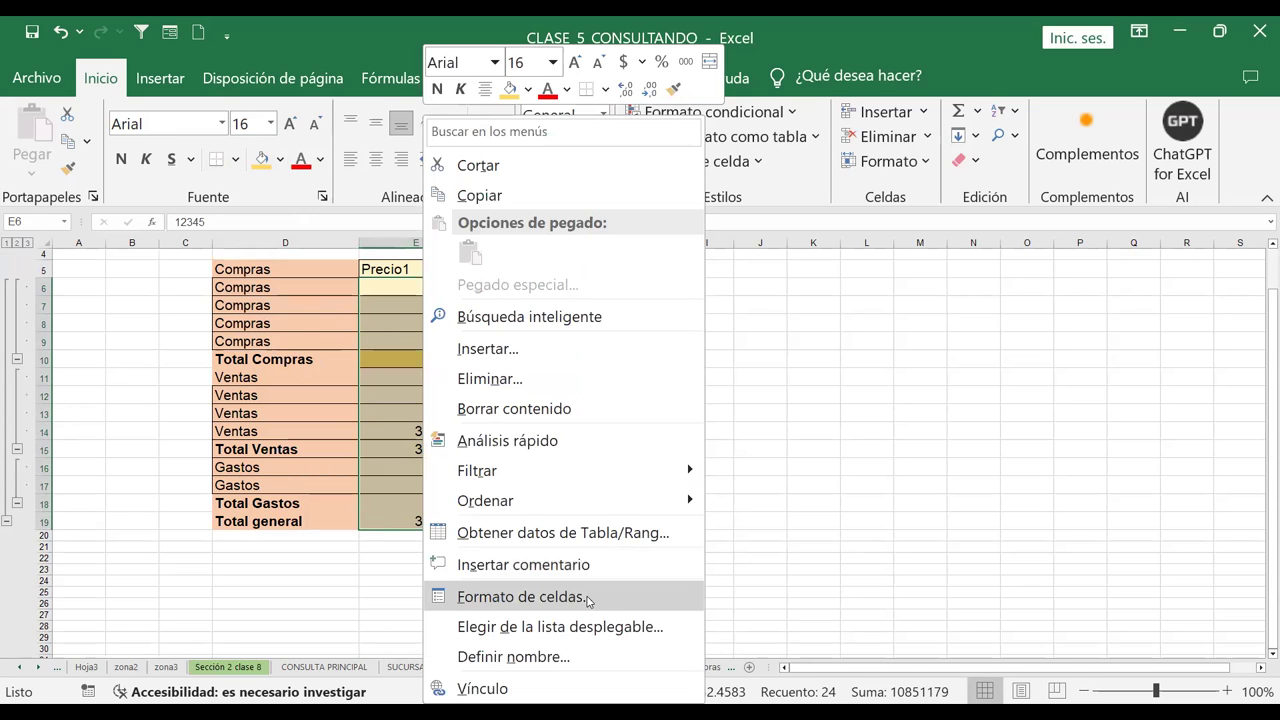
{"action": "left_click", "coordinate": [588, 599]}
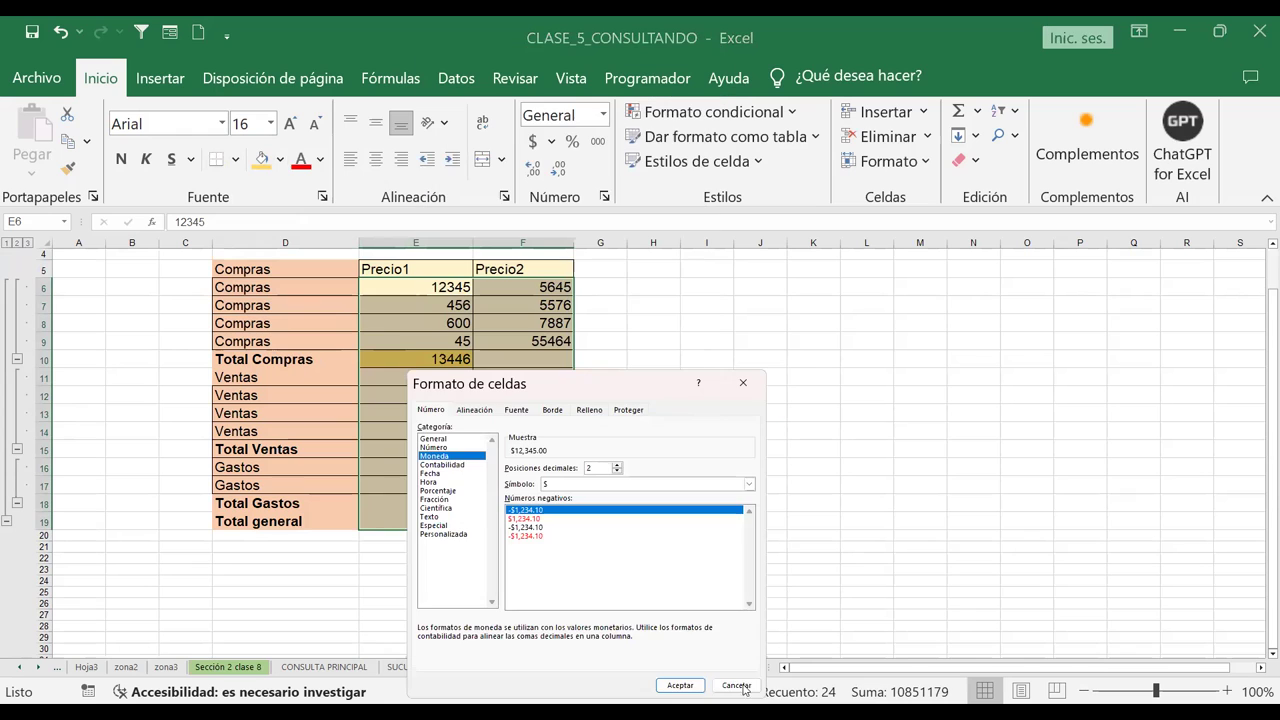
{"action": "left_click", "coordinate": [678, 686]}
{"action": "left_click", "coordinate": [813, 395]}
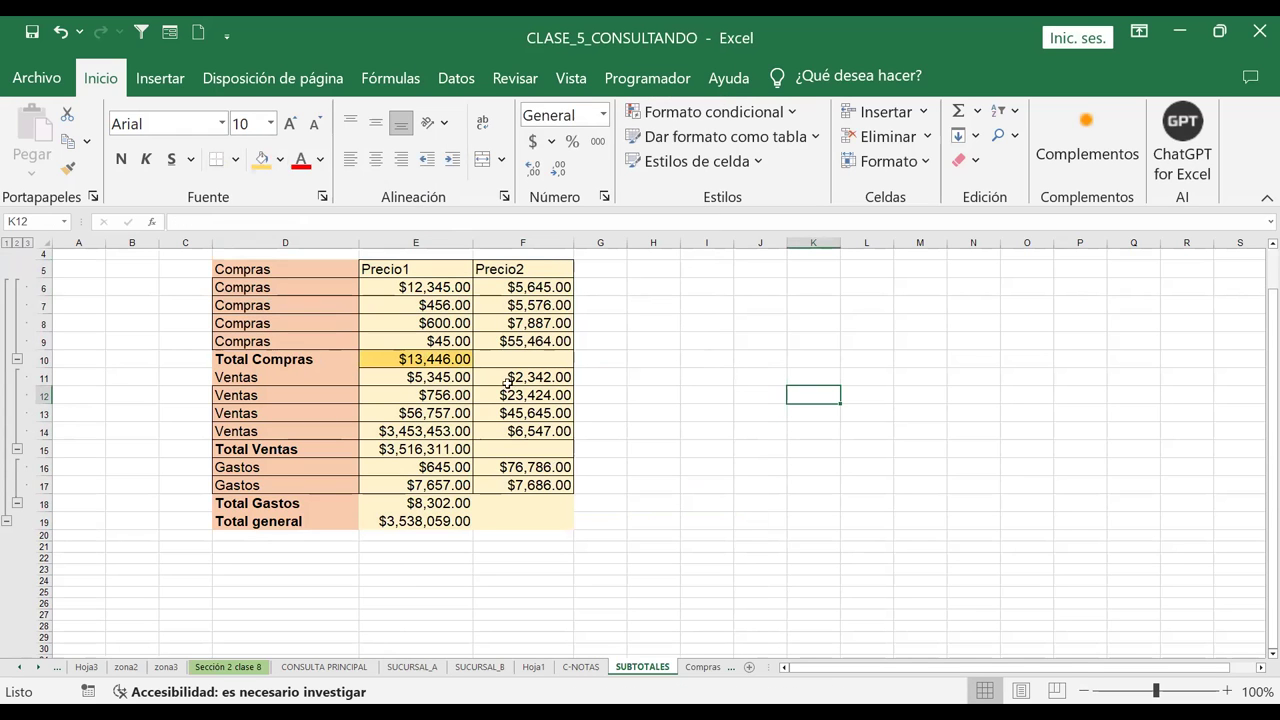
{"action": "left_click", "coordinate": [540, 362]}
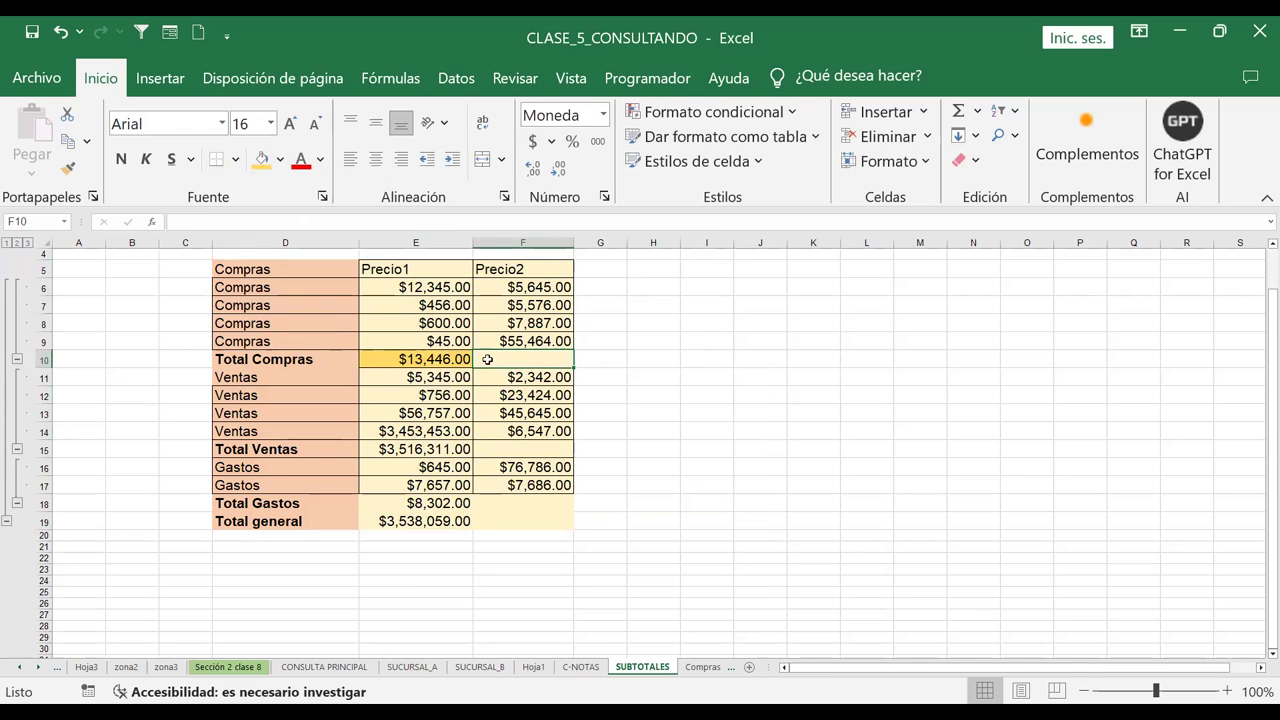
{"action": "left_click", "coordinate": [410, 360]}
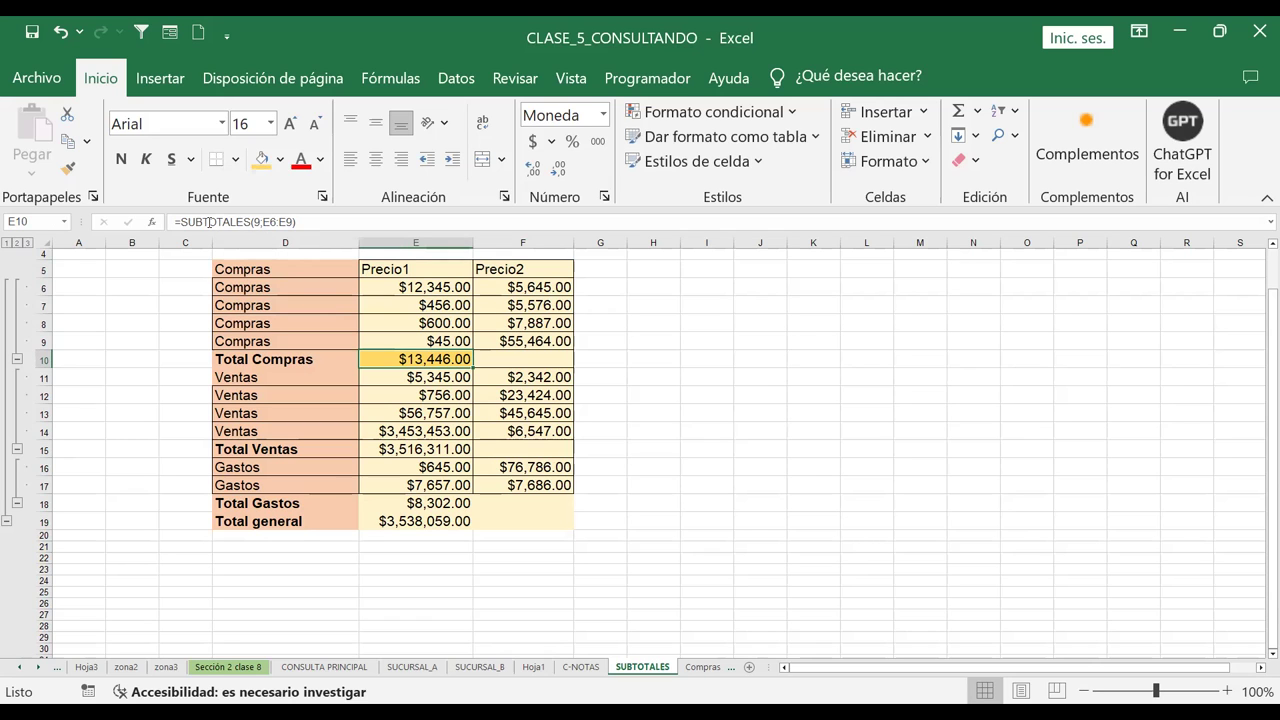
{"action": "left_click", "coordinate": [209, 222]}
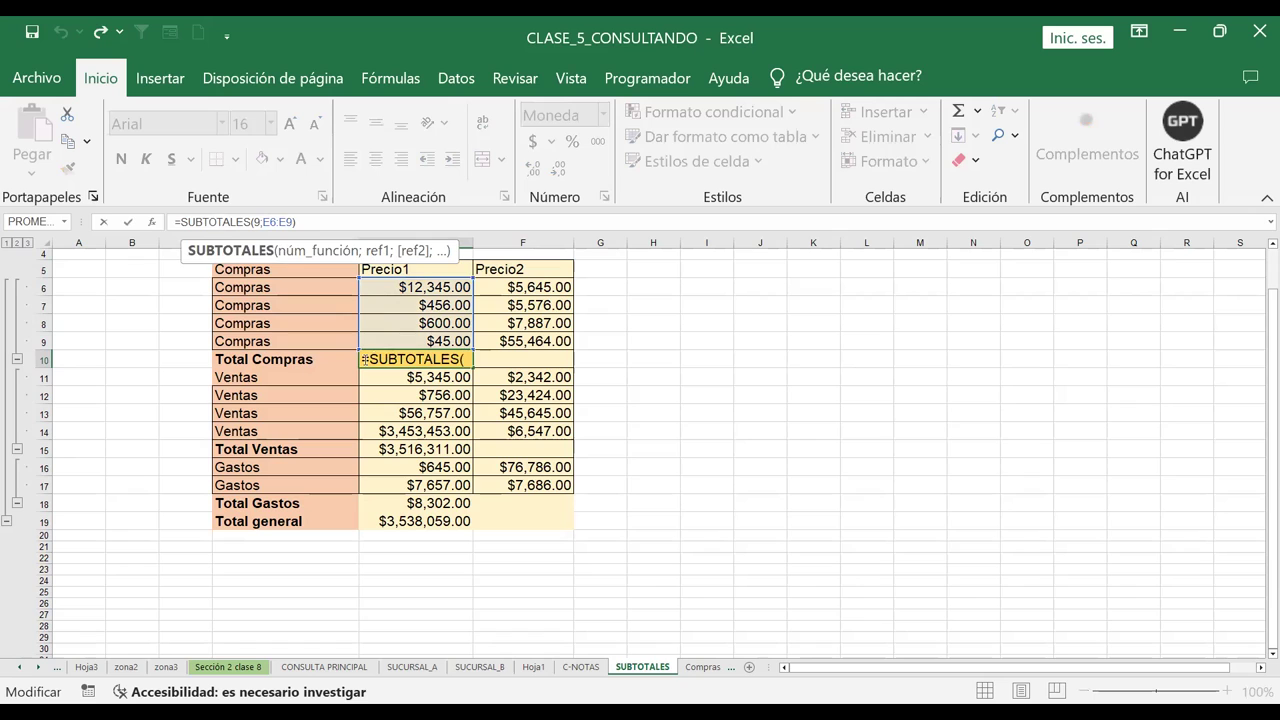
{"action": "key", "text": "F2"}
{"action": "left_click", "coordinate": [292, 252]}
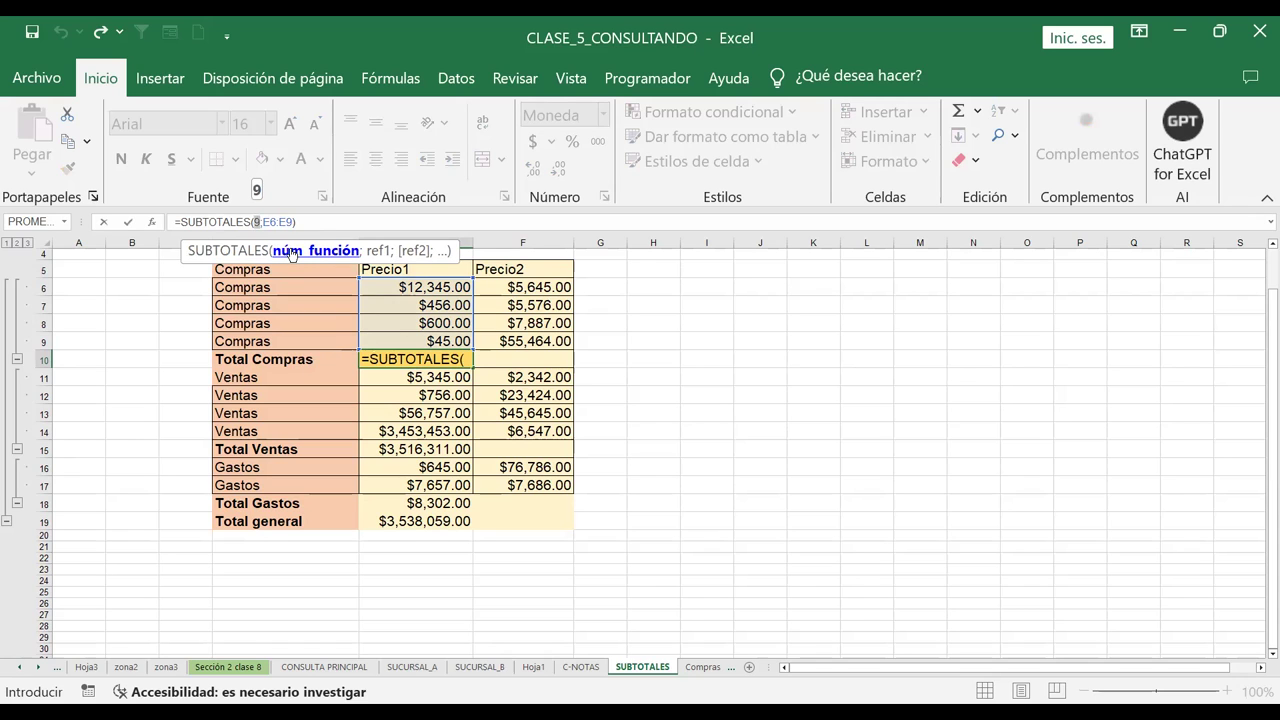
{"action": "left_click", "coordinate": [384, 252]}
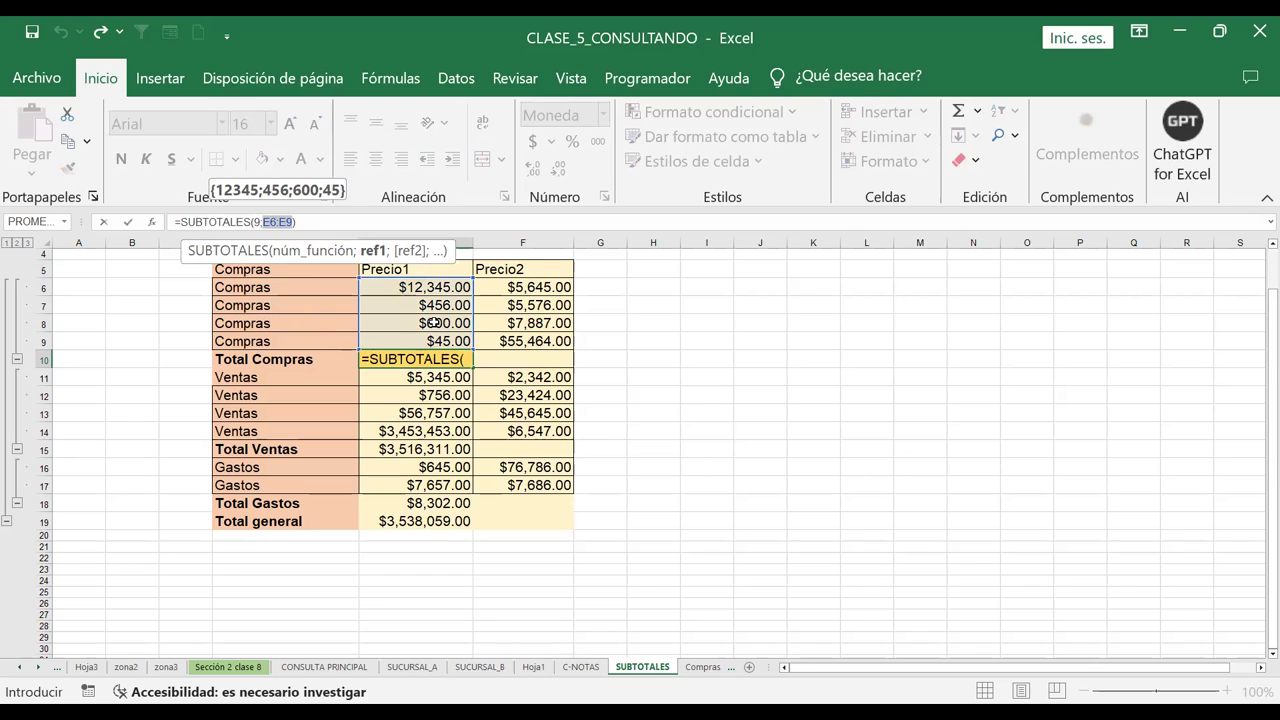
{"action": "key", "text": "Return"}
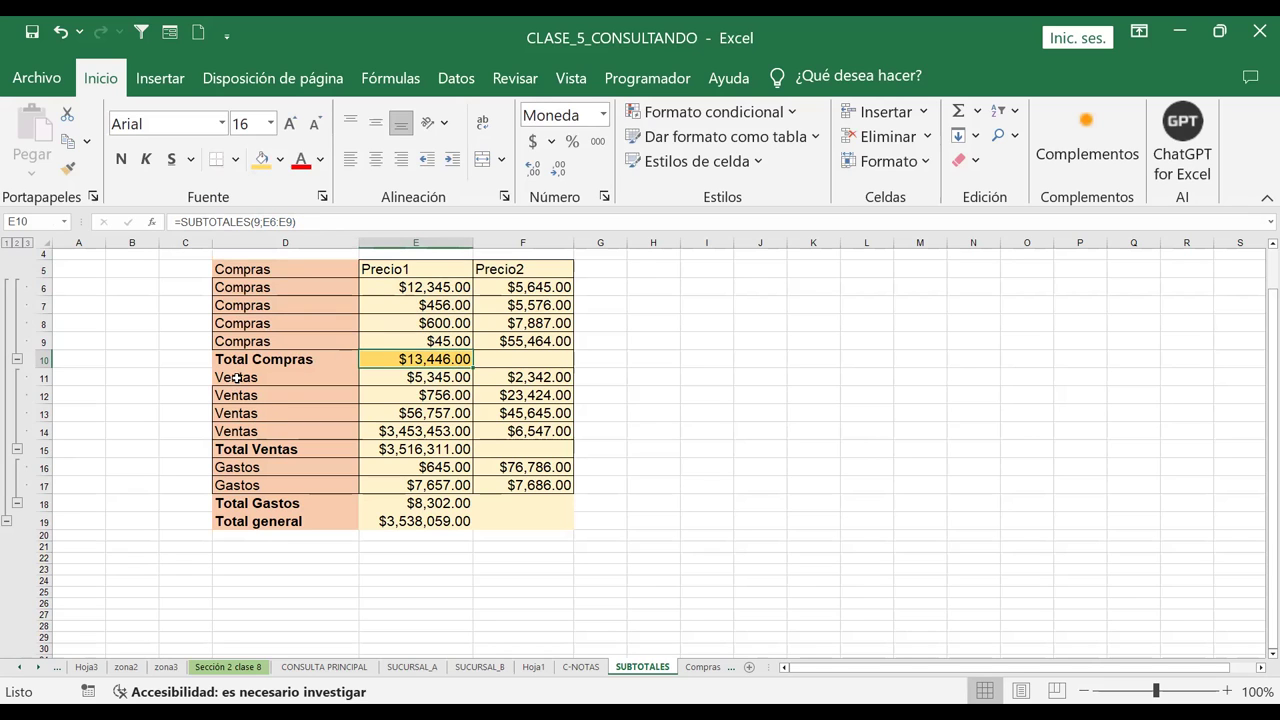
{"action": "left_click_drag", "start_coordinate": [240, 377], "coordinate": [410, 448]}
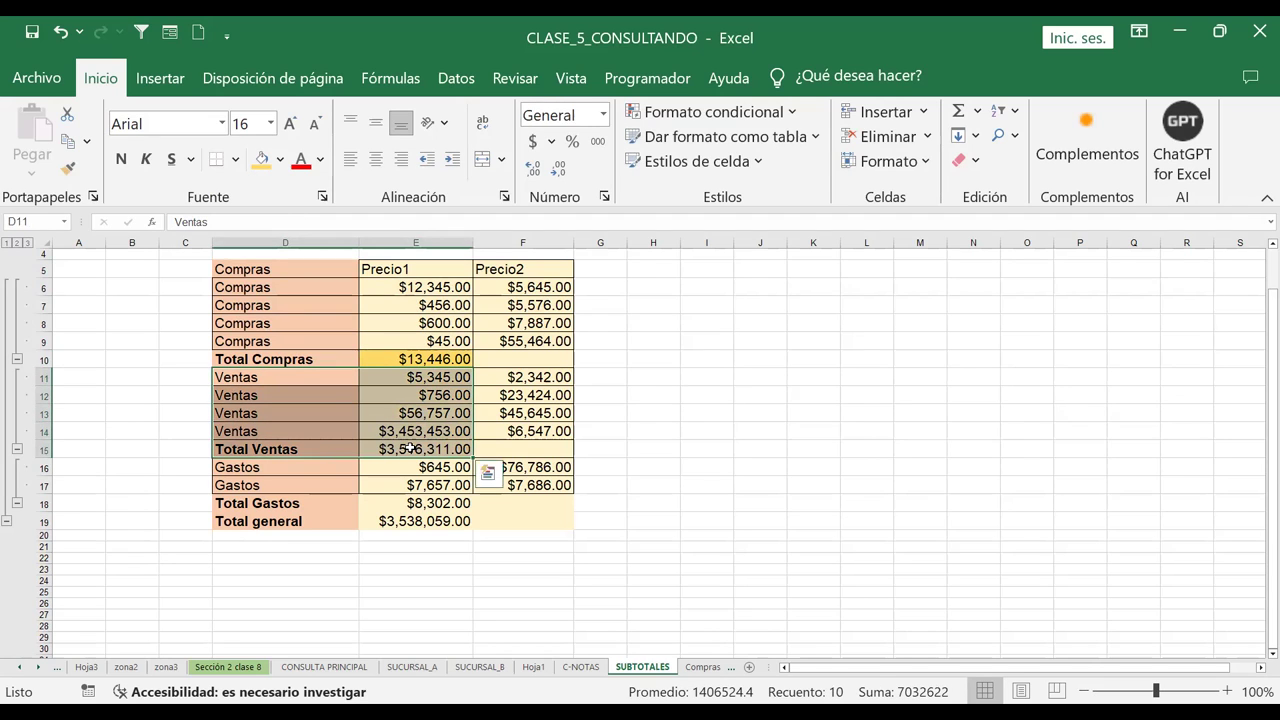
Add a new sheet after Compras and name it Ventas
{"action": "key", "text": "ctrl+c"}
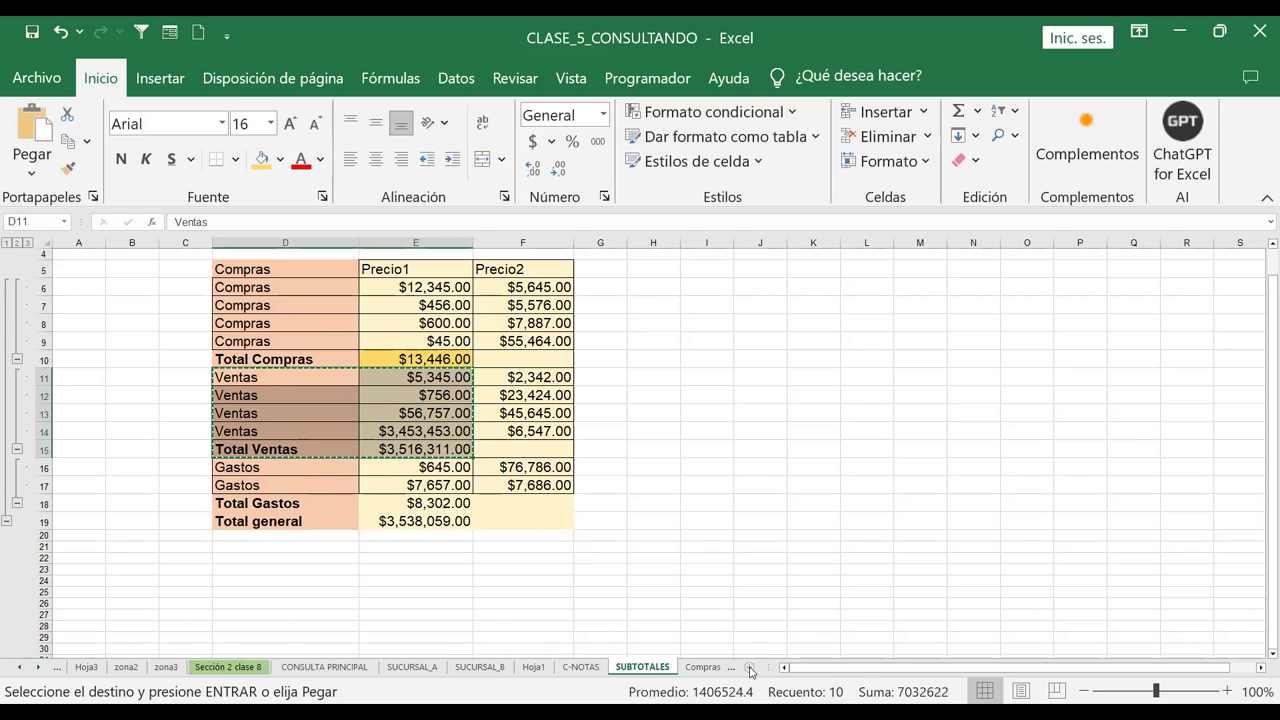
{"action": "left_click", "coordinate": [749, 667]}
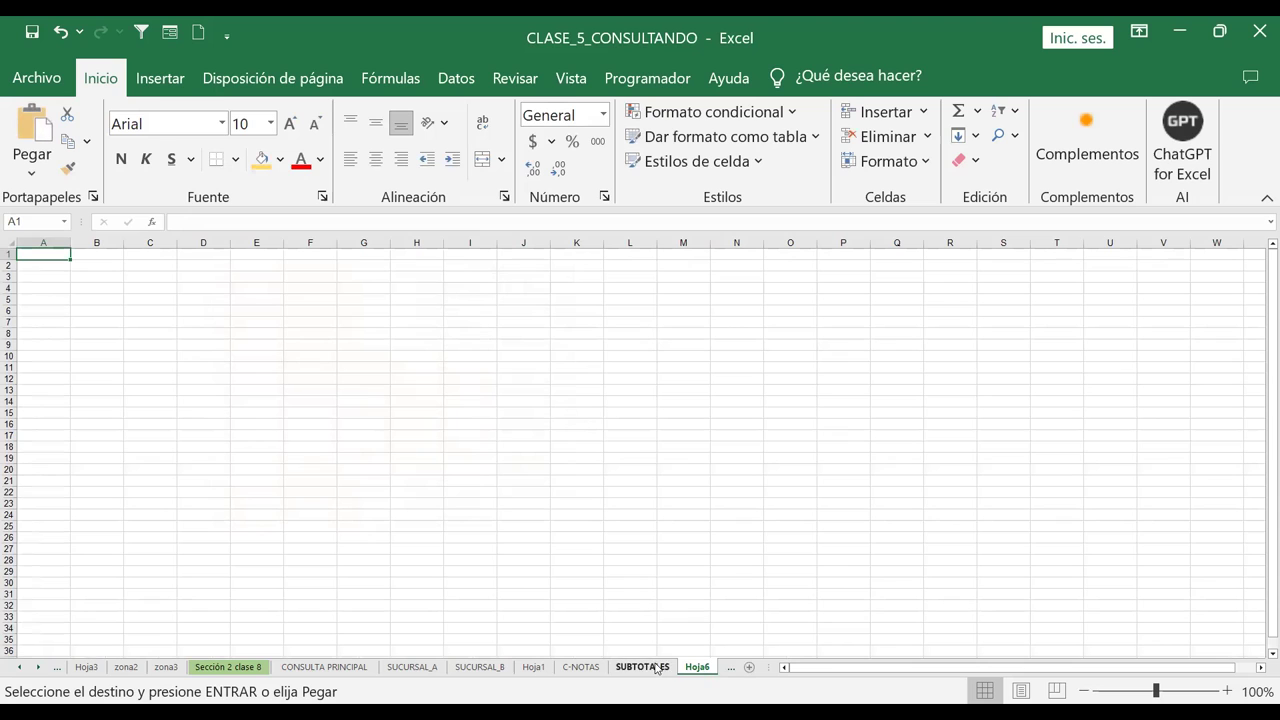
{"action": "left_click", "coordinate": [38, 667]}
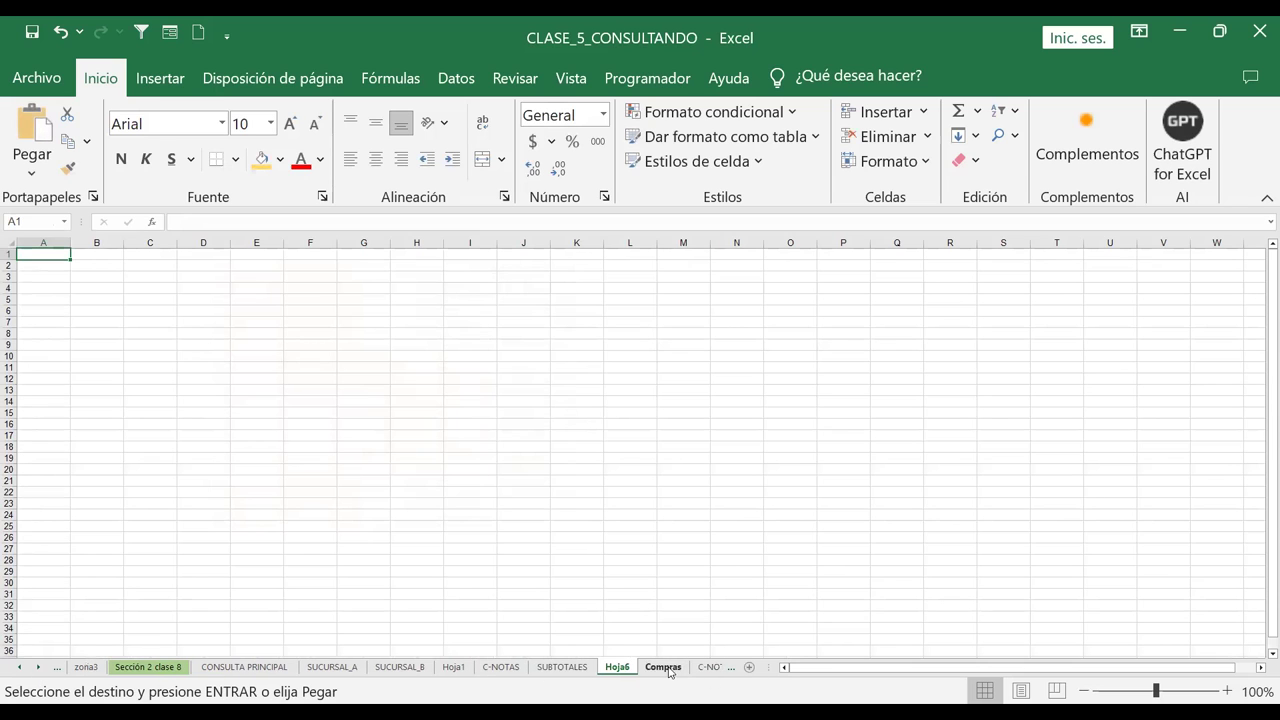
{"action": "left_click_drag", "start_coordinate": [663, 667], "coordinate": [617, 668]}
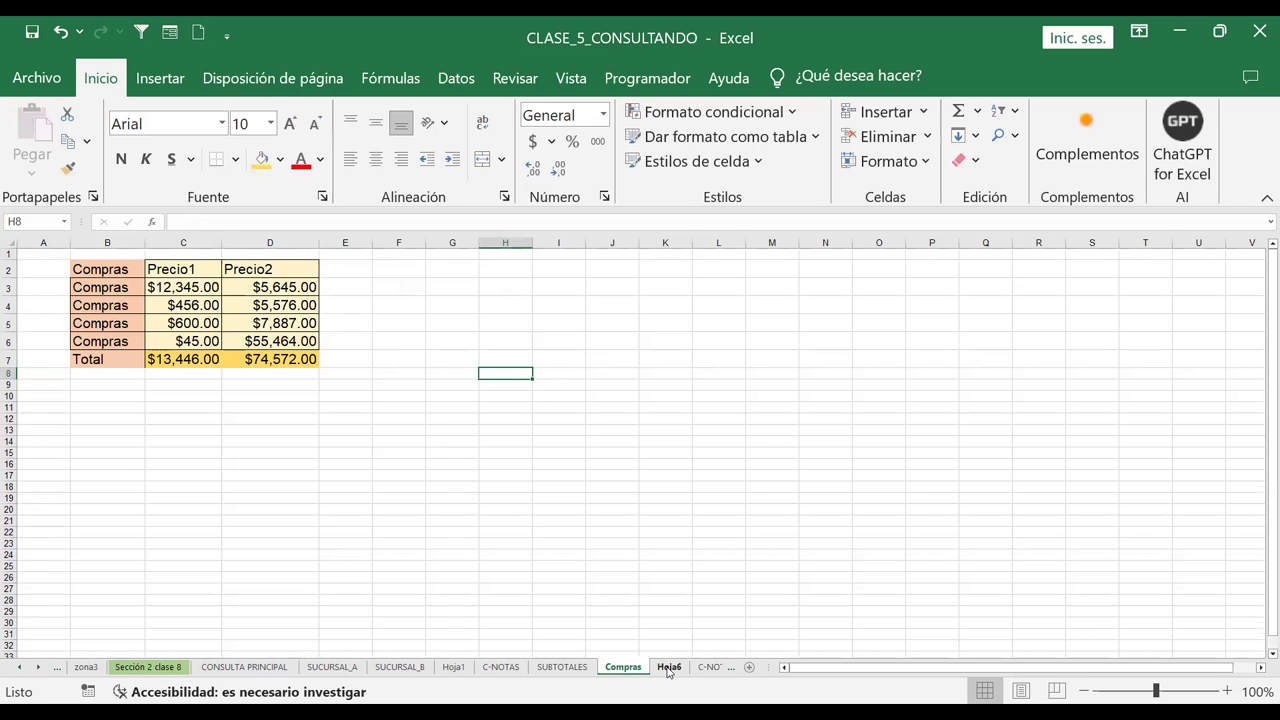
{"action": "left_click", "coordinate": [666, 668]}
{"action": "right_click", "coordinate": [668, 671]}
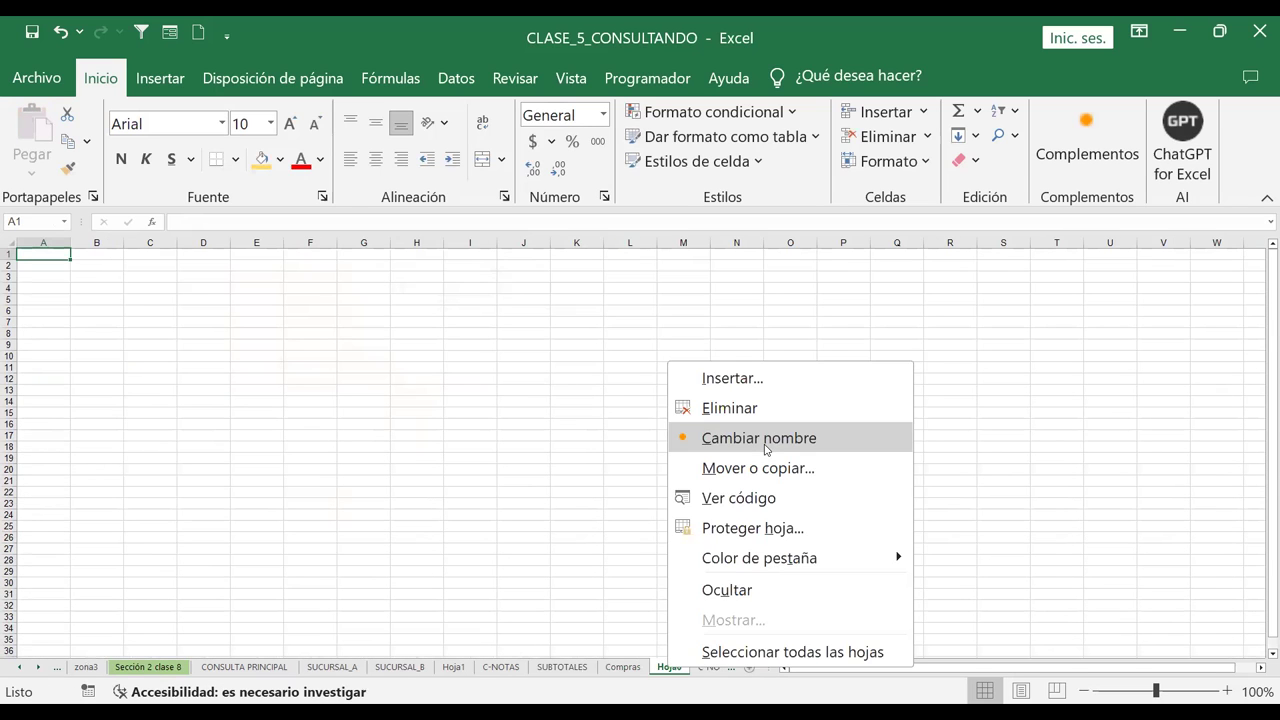
{"action": "left_click", "coordinate": [764, 444]}
{"action": "type", "text": "v"}
{"action": "type", "text": "entas"}
{"action": "key", "text": "Return"}
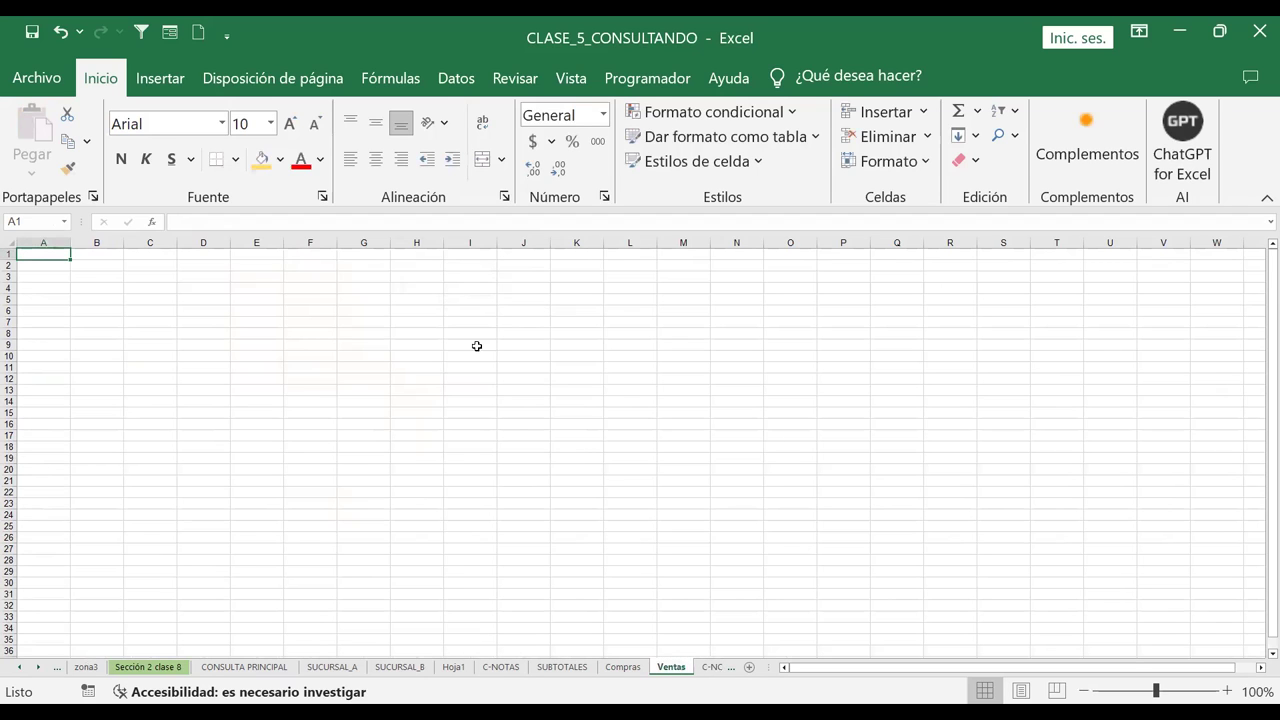
Paste the Ventas block D11:E15 at B3 and autofit columns B and C
{"action": "left_click", "coordinate": [88, 277]}
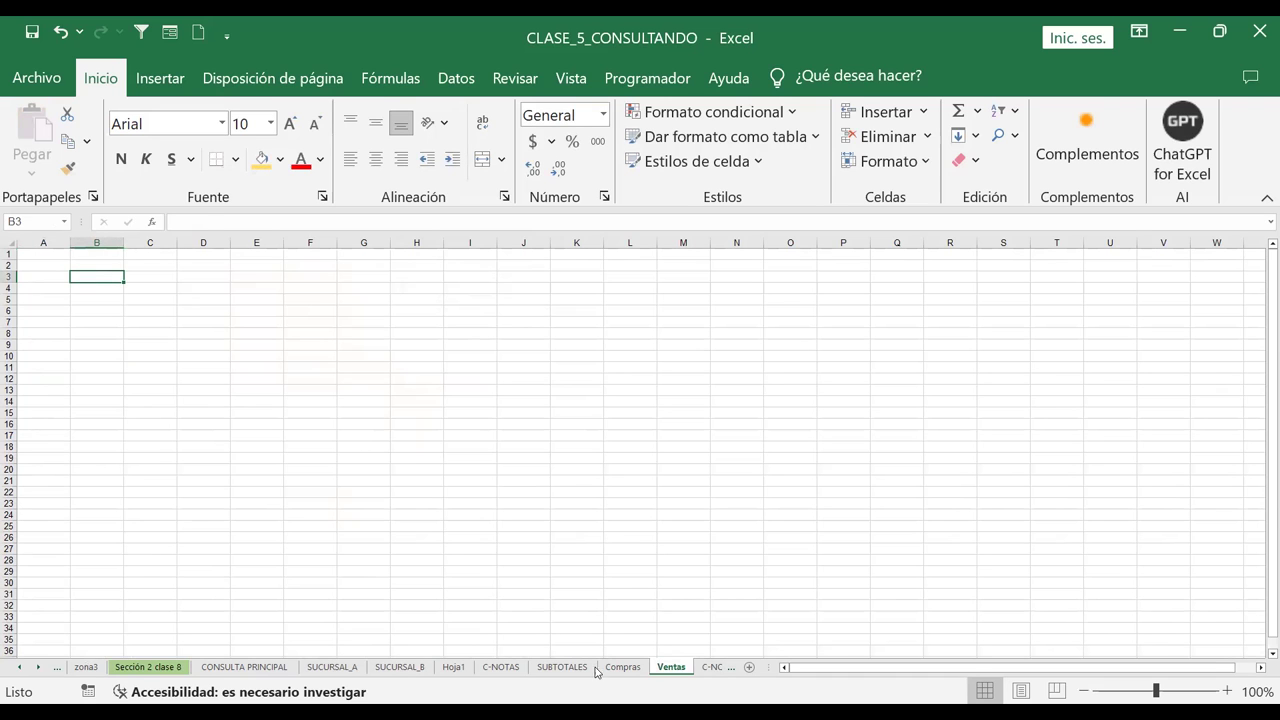
{"action": "left_click", "coordinate": [561, 667]}
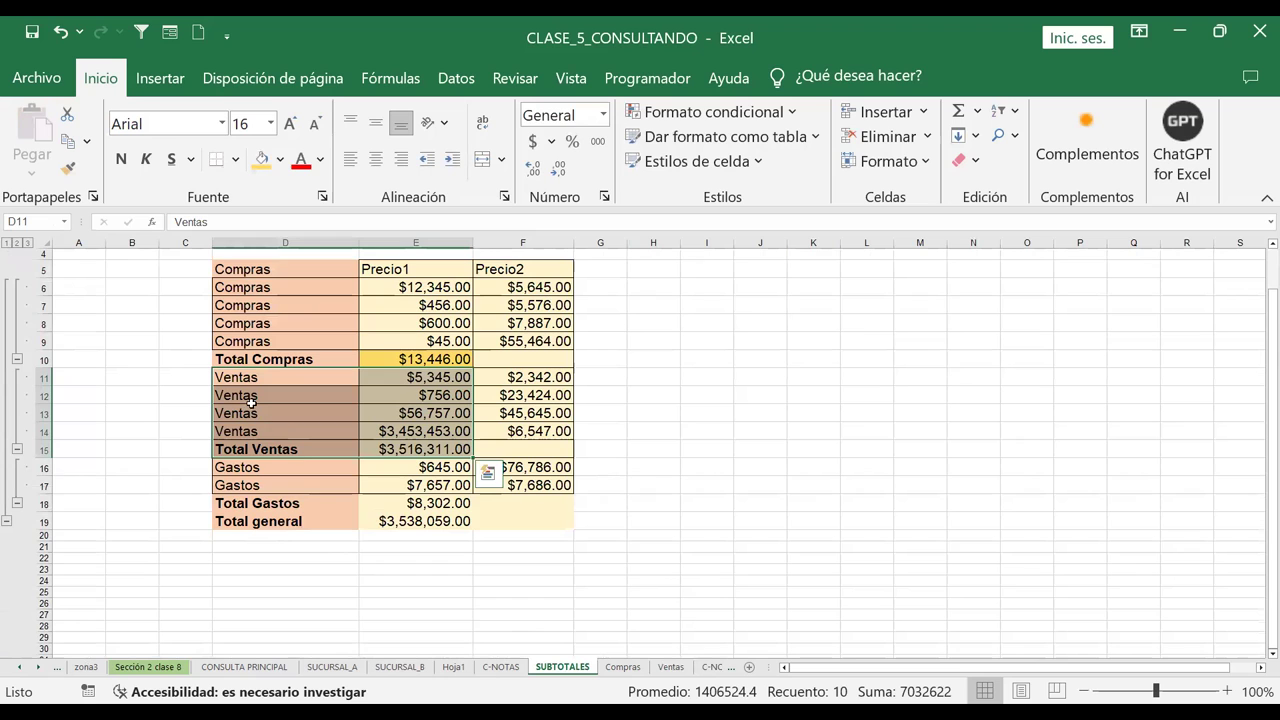
{"action": "key", "text": "ctrl+c"}
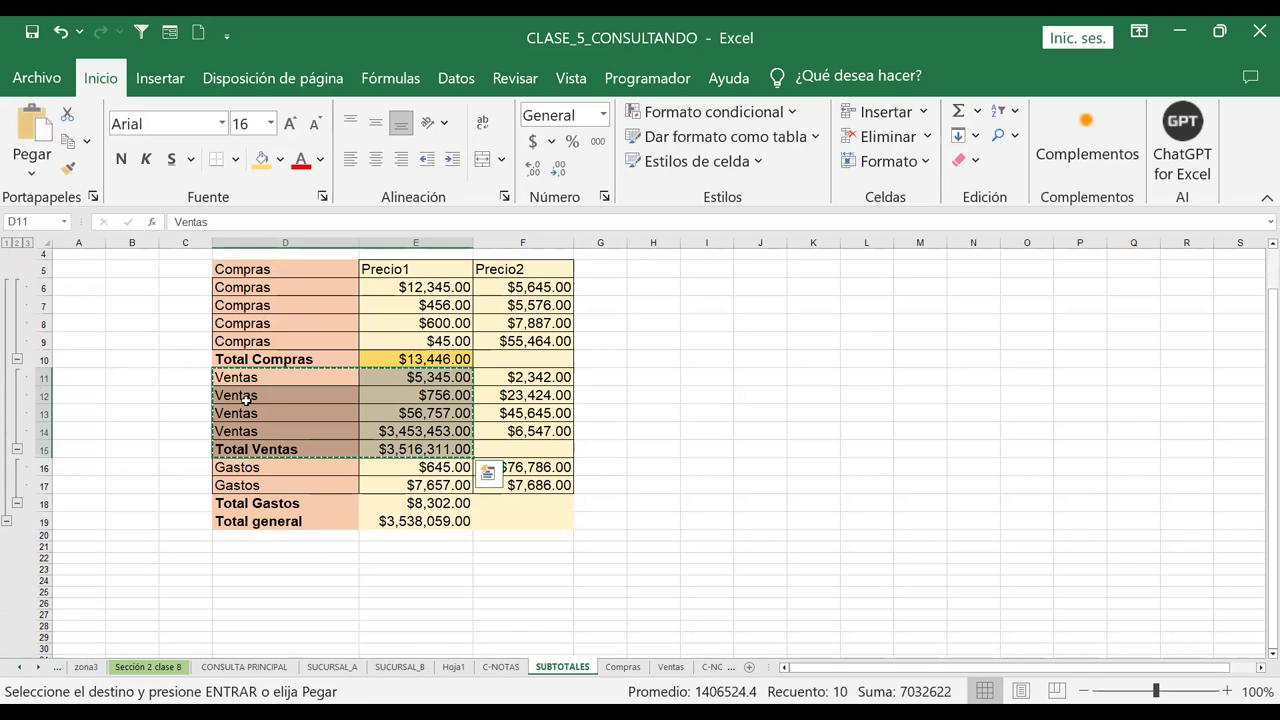
{"action": "left_click", "coordinate": [674, 669]}
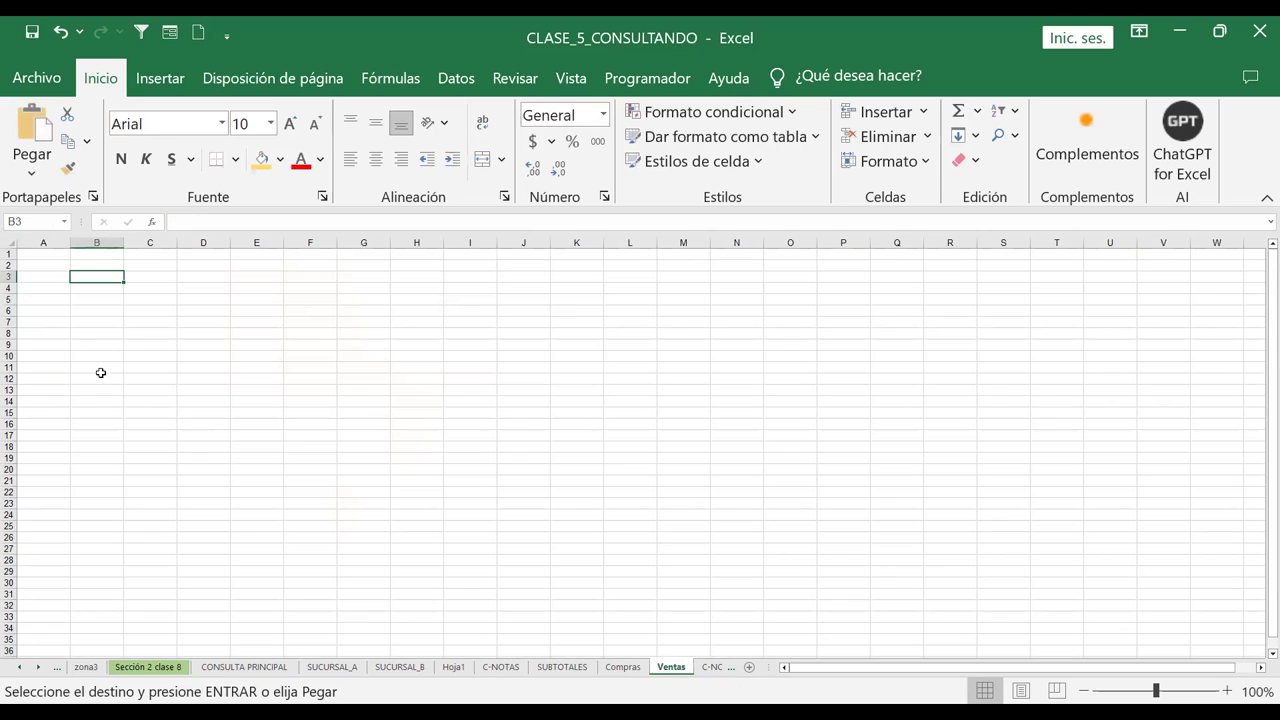
{"action": "key", "text": "ctrl+v"}
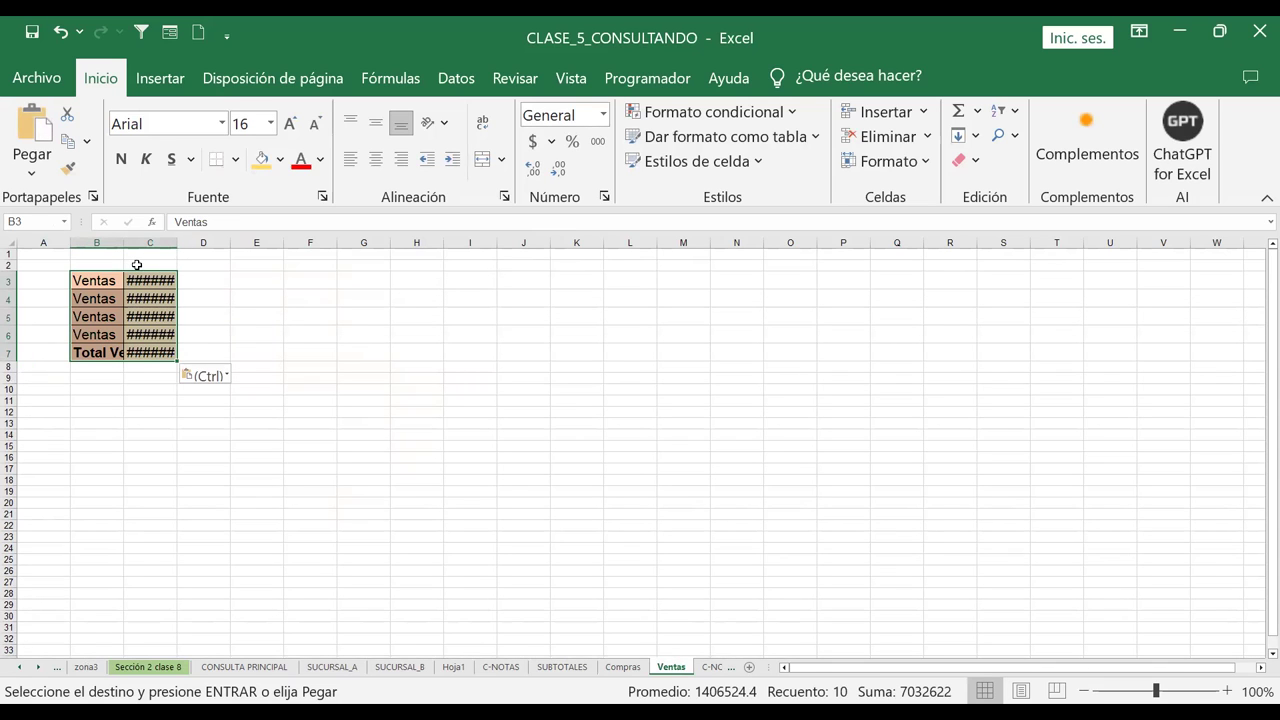
{"action": "double_click", "coordinate": [177, 243]}
{"action": "double_click", "coordinate": [124, 243]}
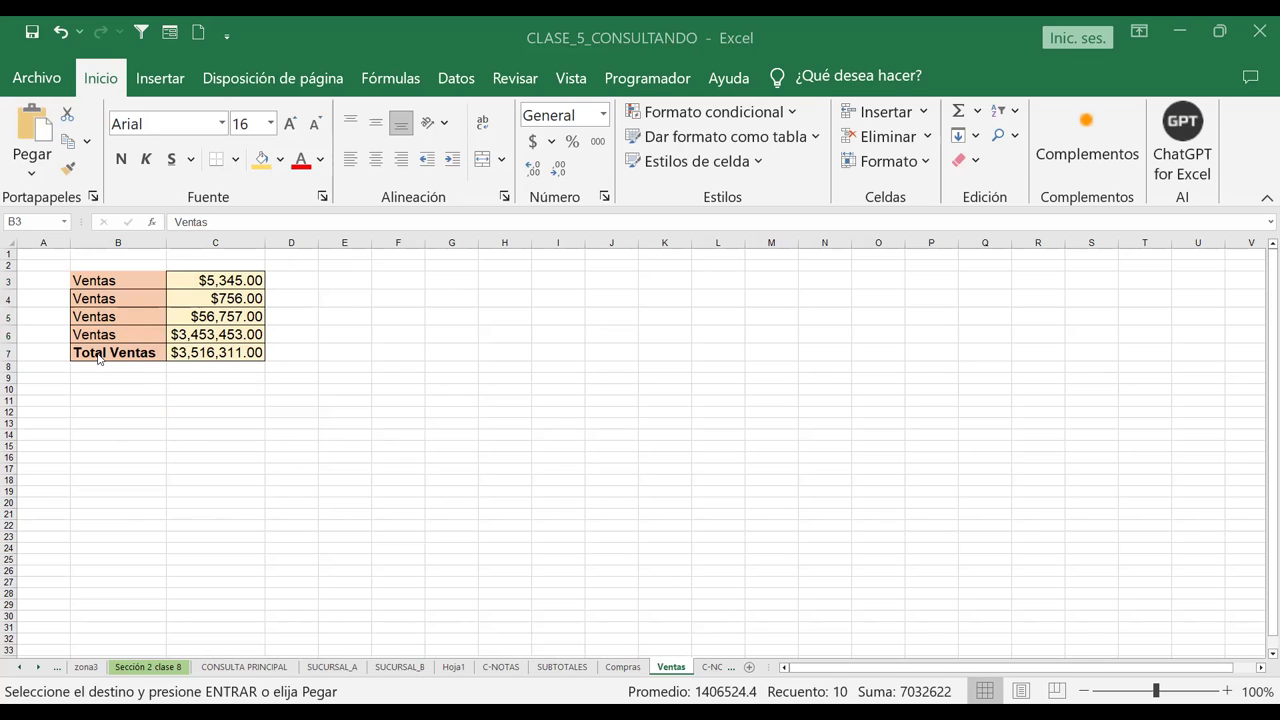
{"action": "left_click", "coordinate": [384, 377]}
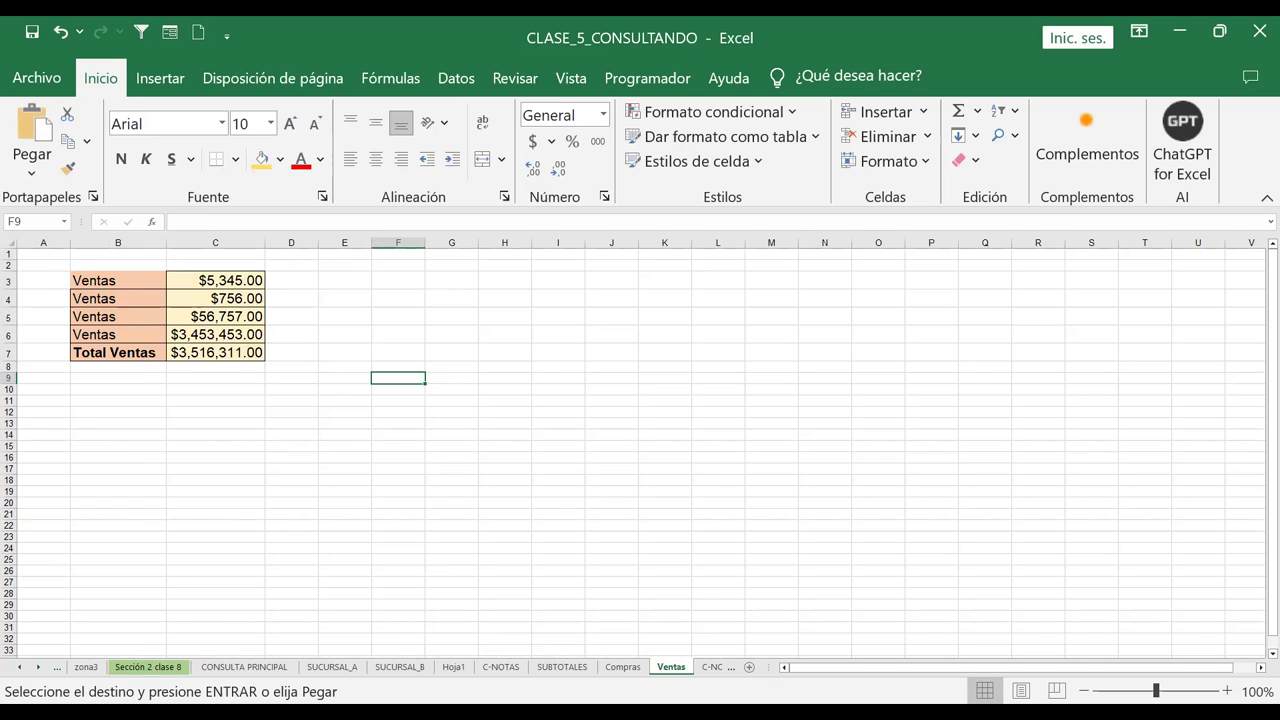
Copy the four Ventas Precio2 values from the SUBTOTALES sheet
{"action": "left_click", "coordinate": [563, 667]}
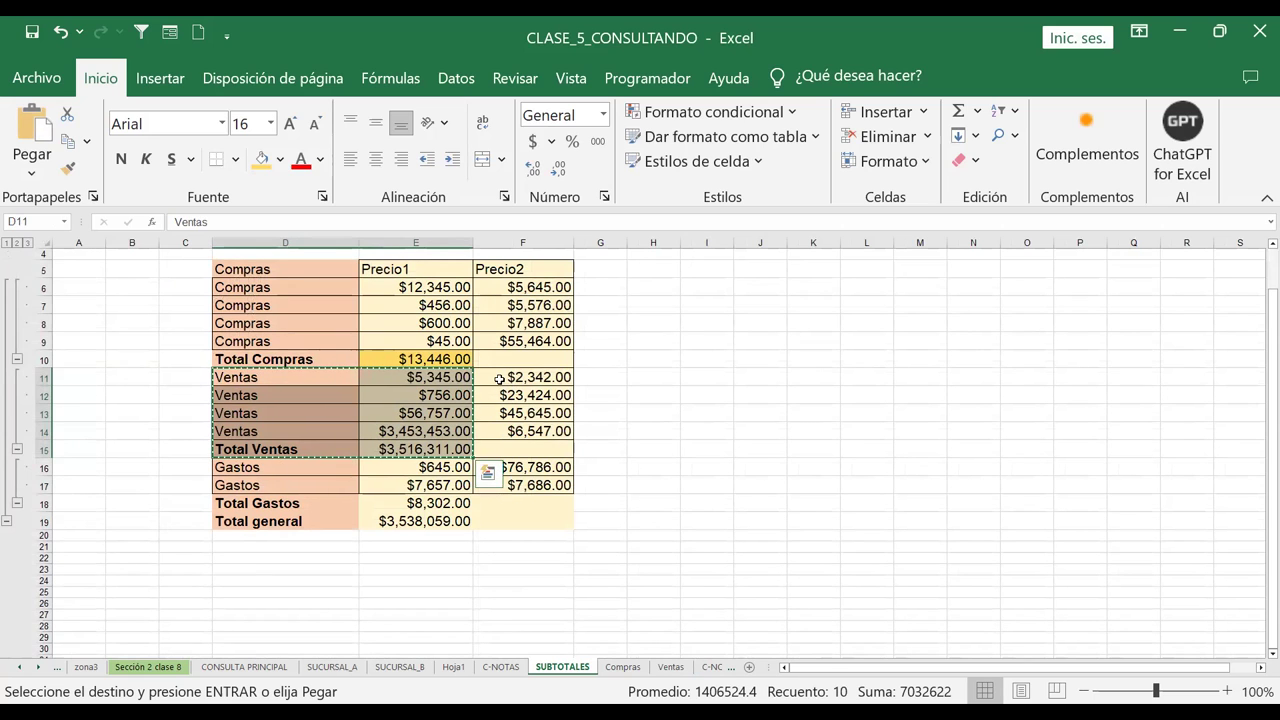
{"action": "key", "text": "Escape"}
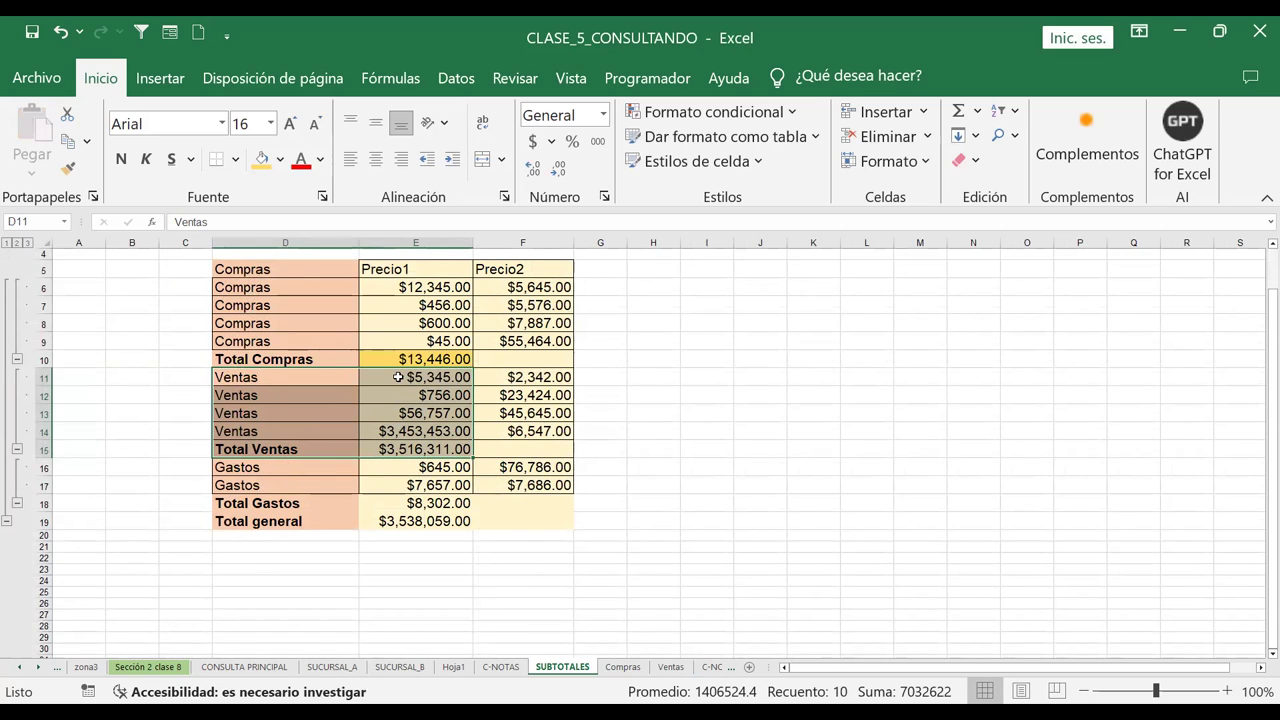
{"action": "left_click_drag", "start_coordinate": [549, 380], "coordinate": [543, 447]}
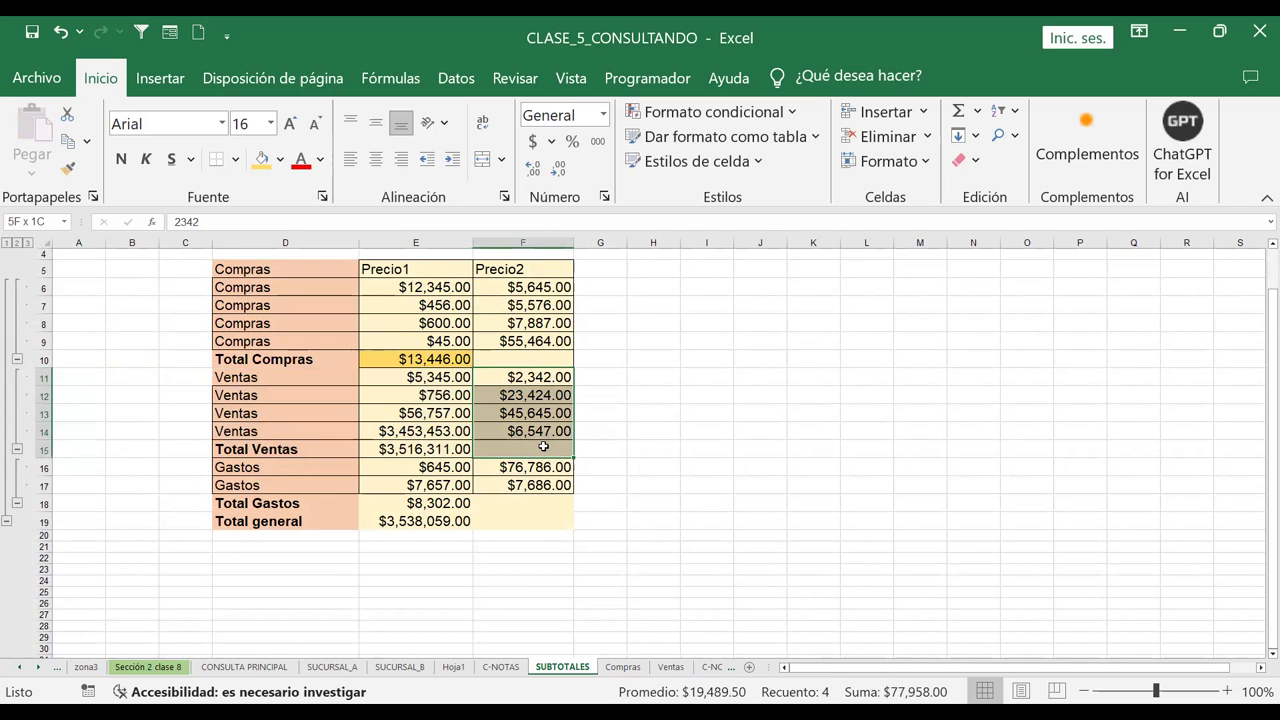
{"action": "left_click_drag", "start_coordinate": [543, 447], "coordinate": [543, 432]}
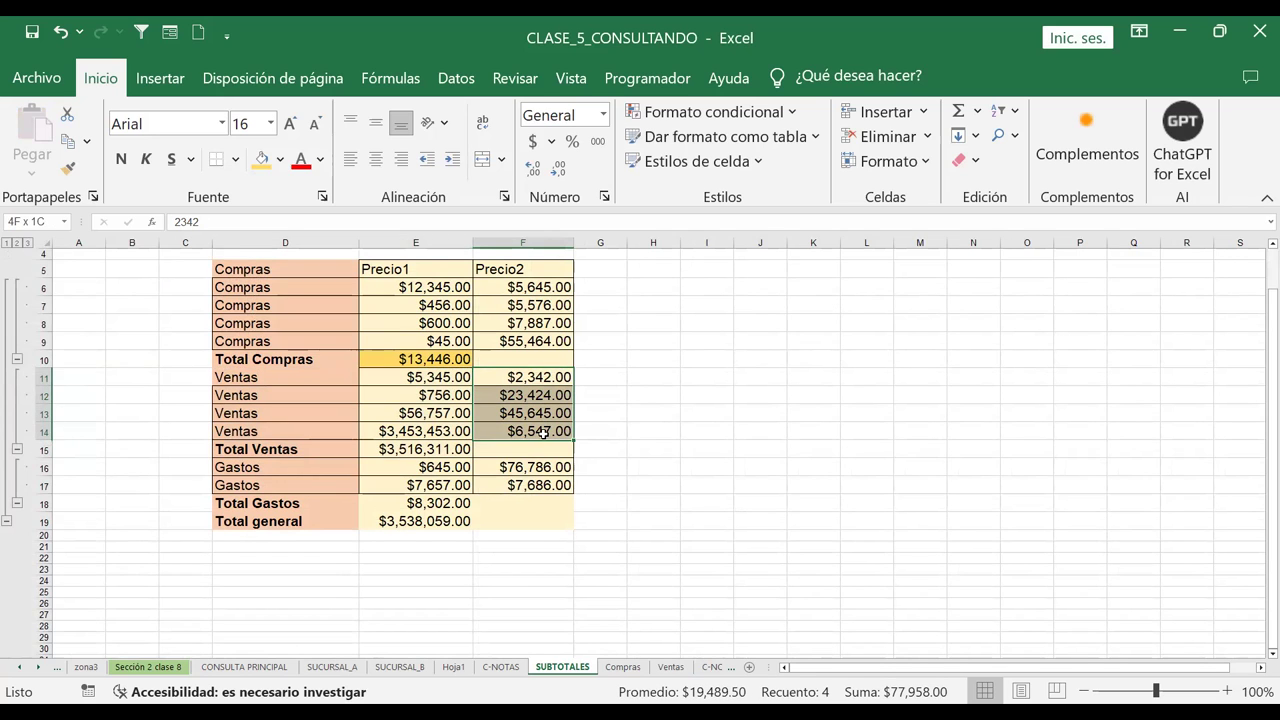
{"action": "key", "text": "ctrl+c"}
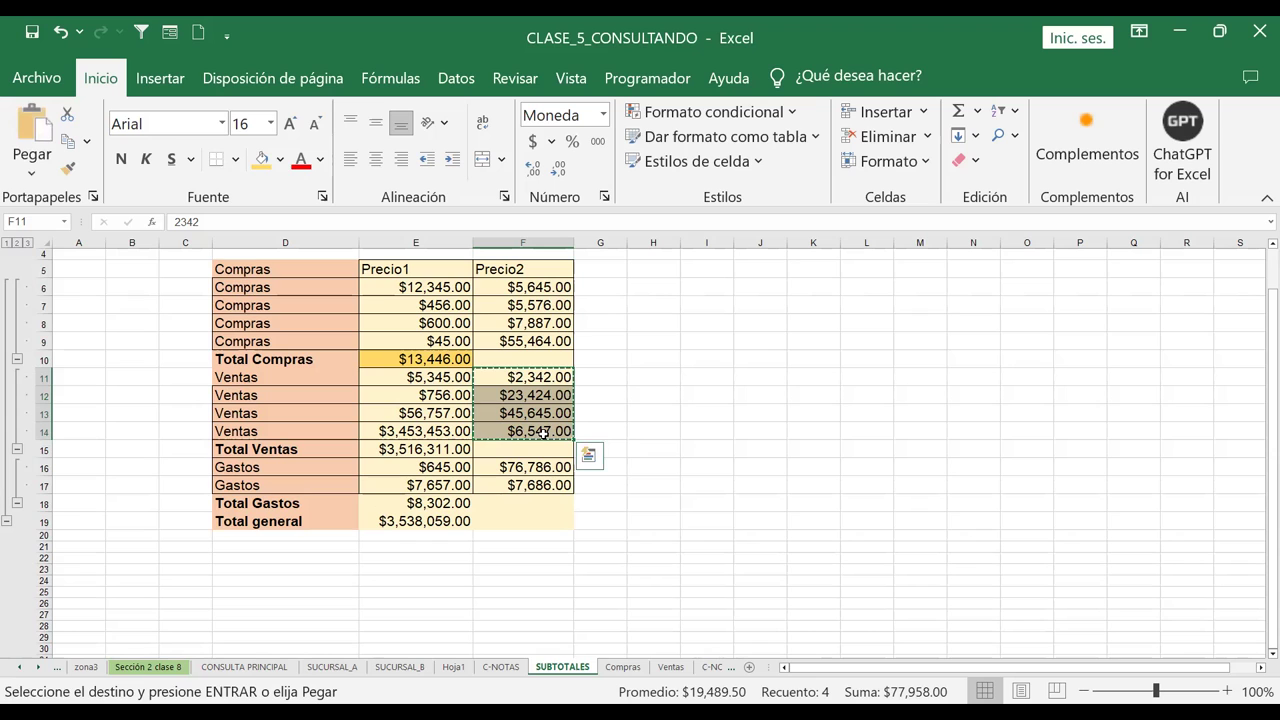
Paste them into D3:D6 on the Ventas sheet and widen column D
{"action": "left_click", "coordinate": [671, 667]}
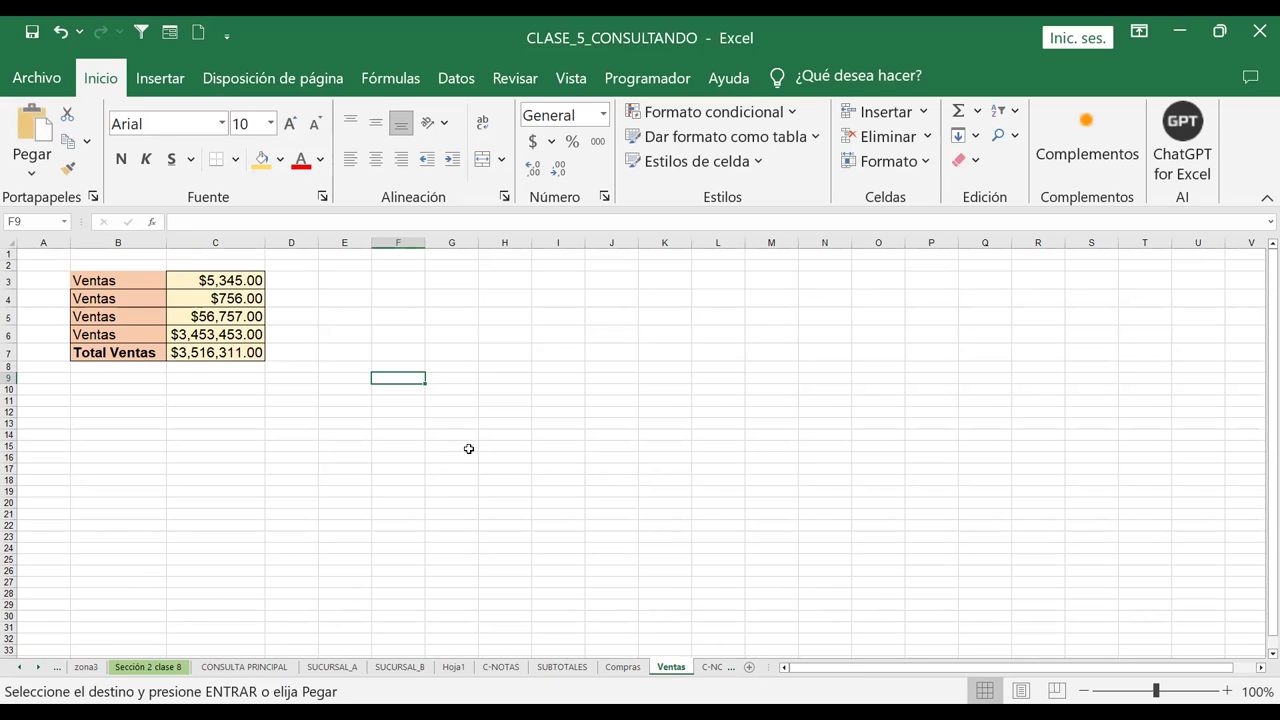
{"action": "left_click", "coordinate": [309, 283]}
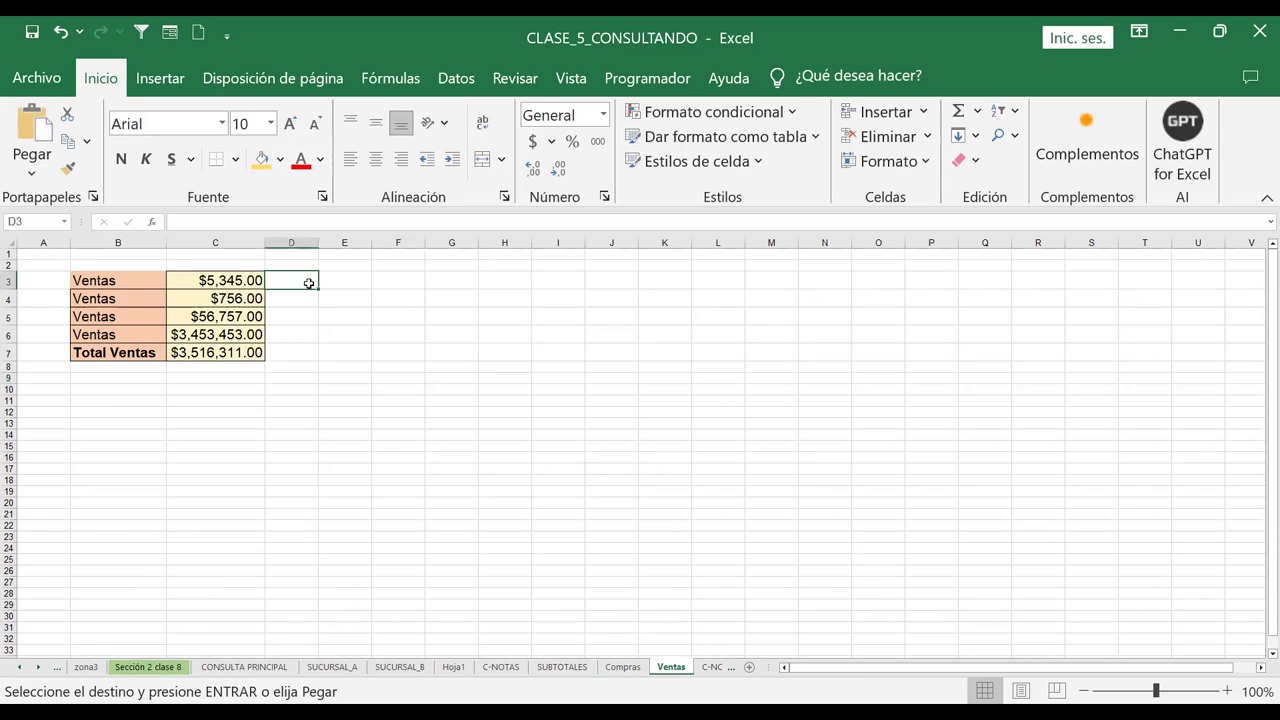
{"action": "key", "text": "ctrl+v"}
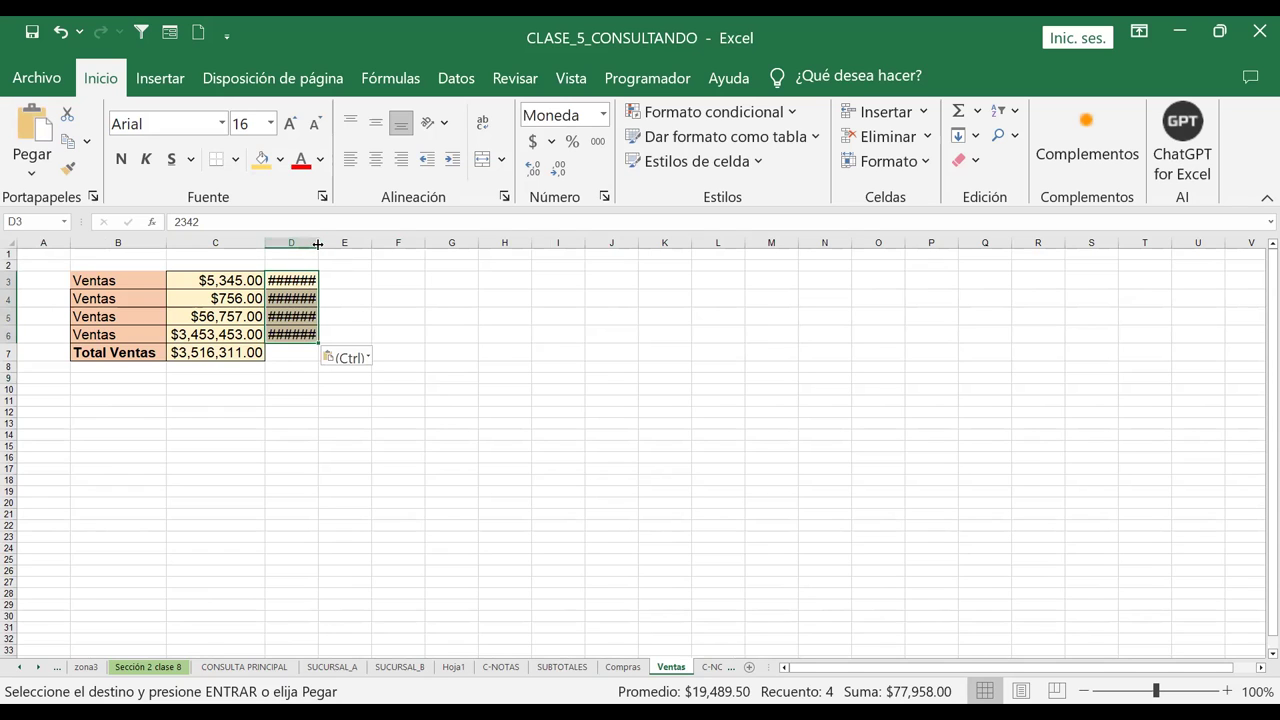
{"action": "left_click", "coordinate": [306, 354]}
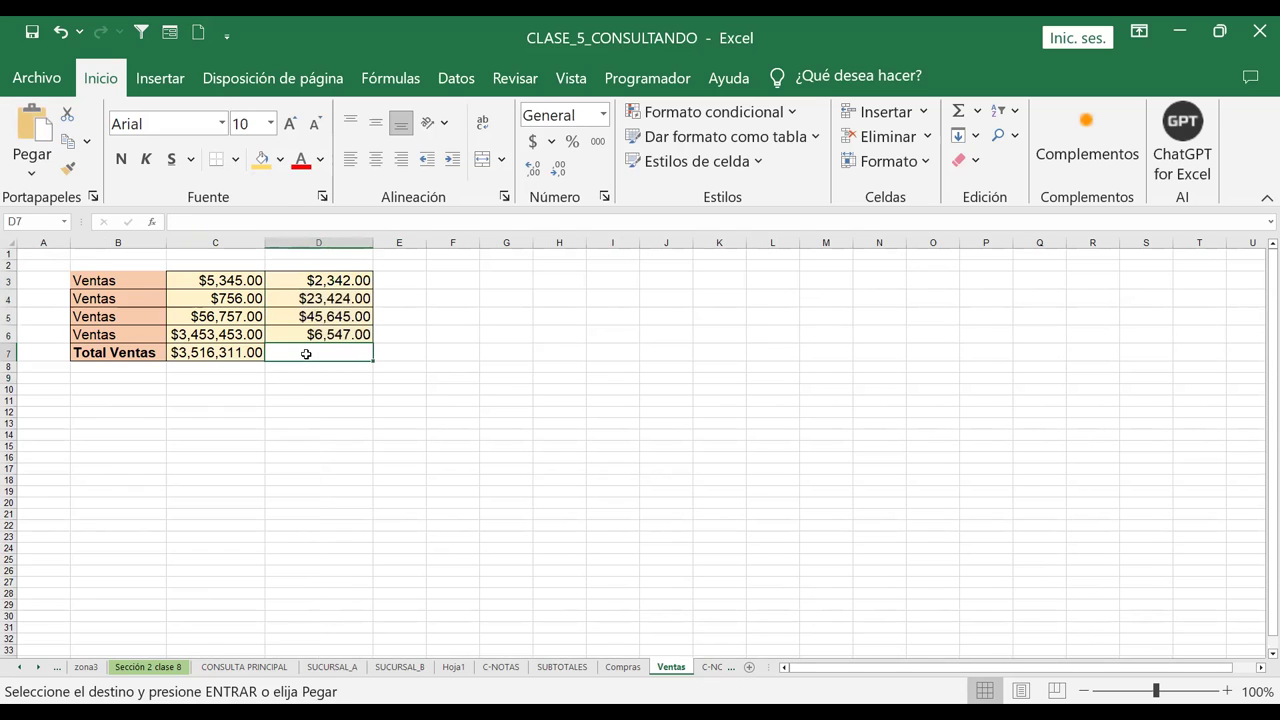
{"action": "left_click", "coordinate": [138, 353]}
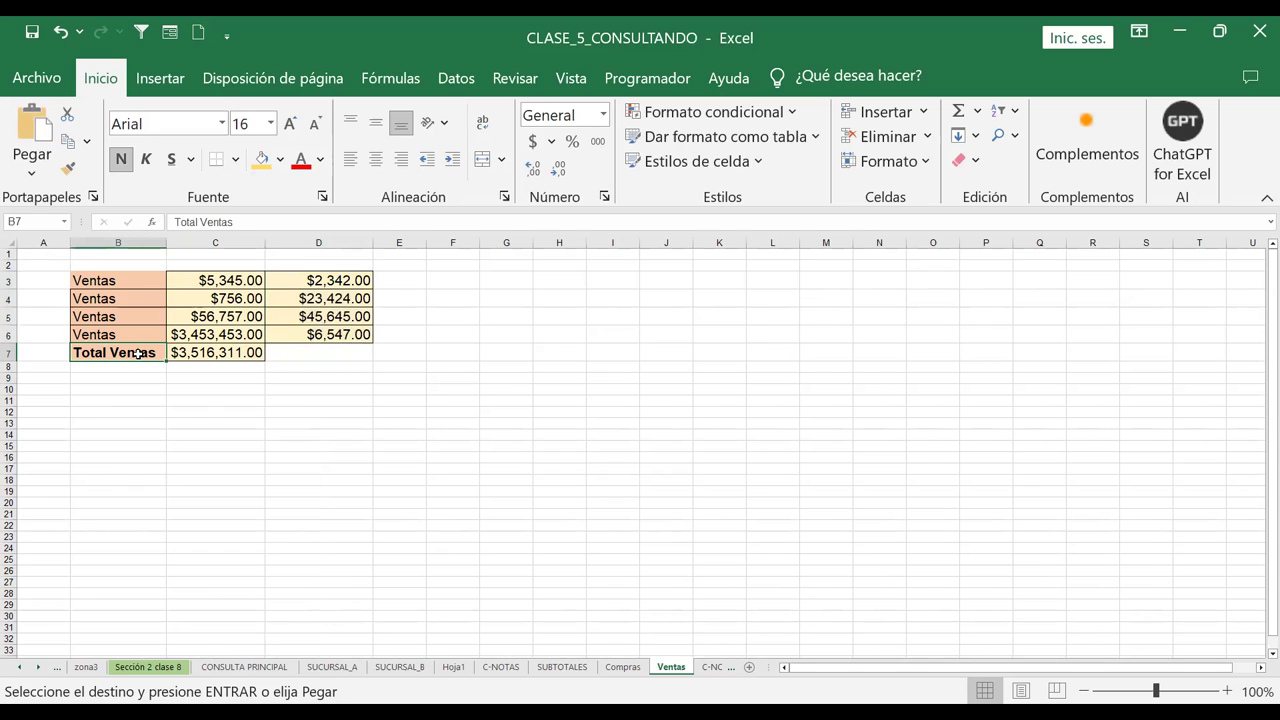
{"action": "left_click", "coordinate": [222, 355]}
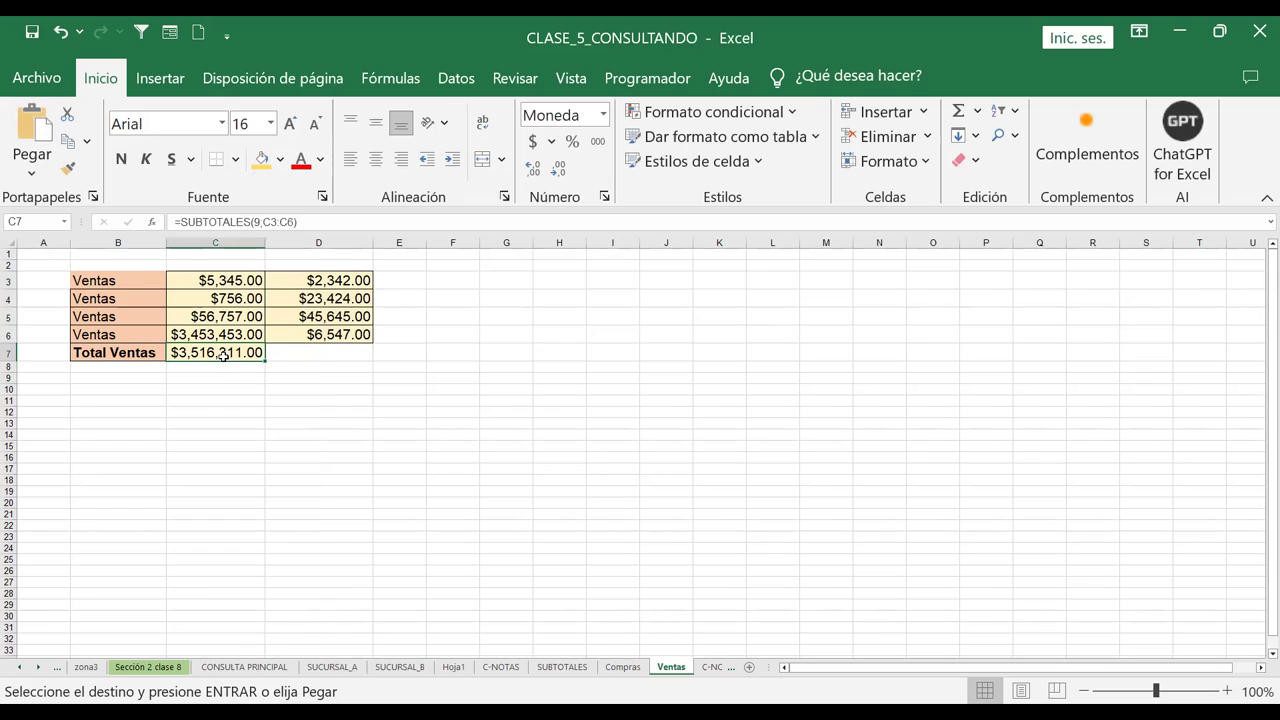
{"action": "left_click", "coordinate": [340, 336]}
{"action": "left_click", "coordinate": [330, 352]}
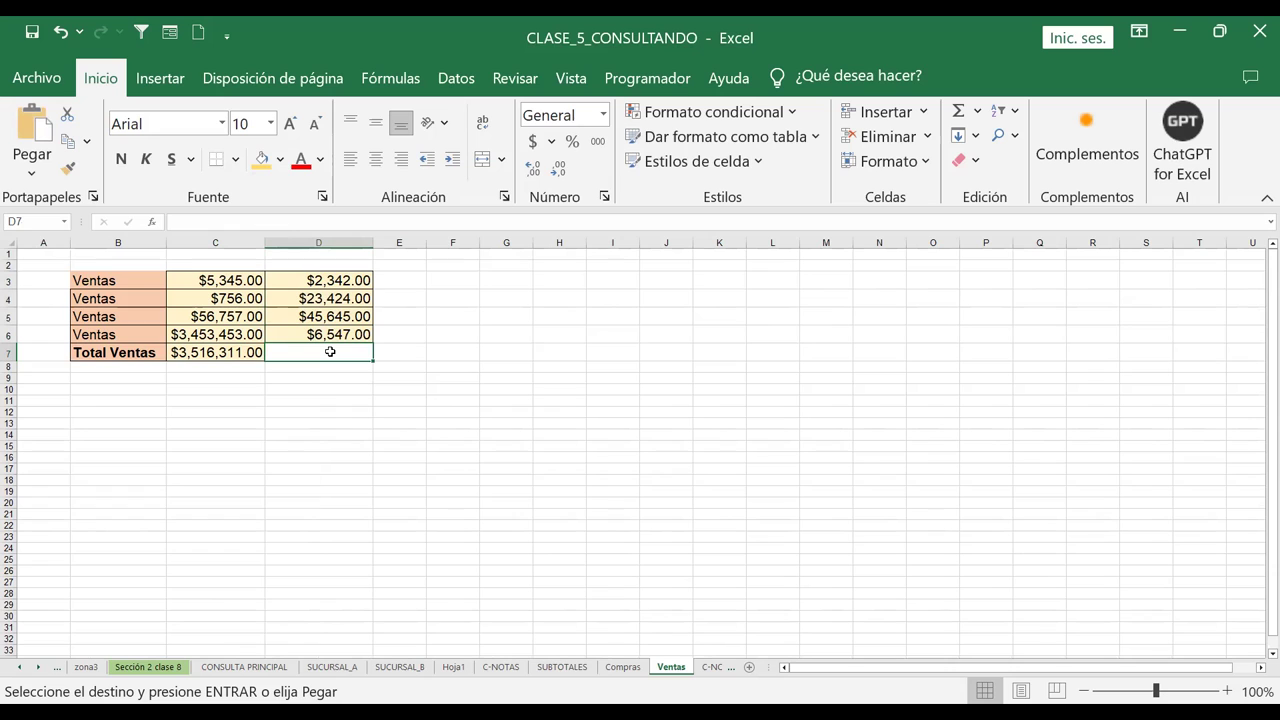
Enter =SUMA(D3:D6) in D7 and copy C7's formatting onto it, showing $77,958.00
{"action": "type", "text": "¿"}
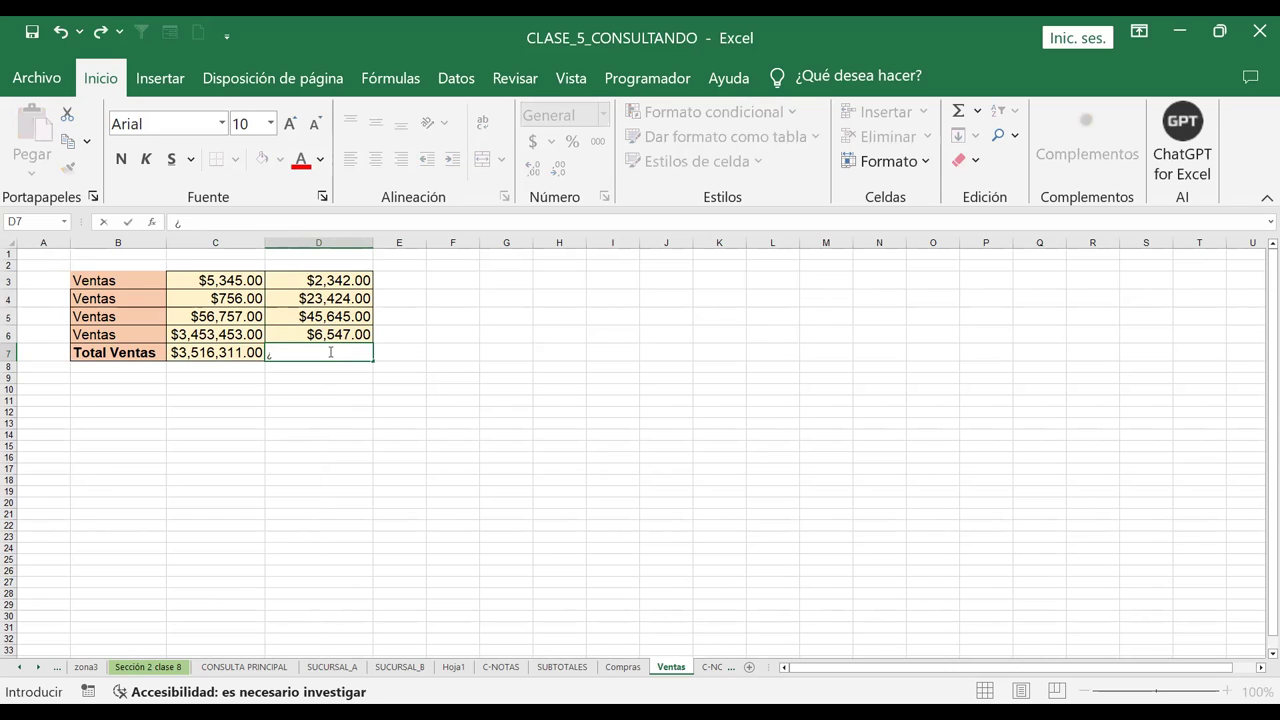
{"action": "type", "text": "="}
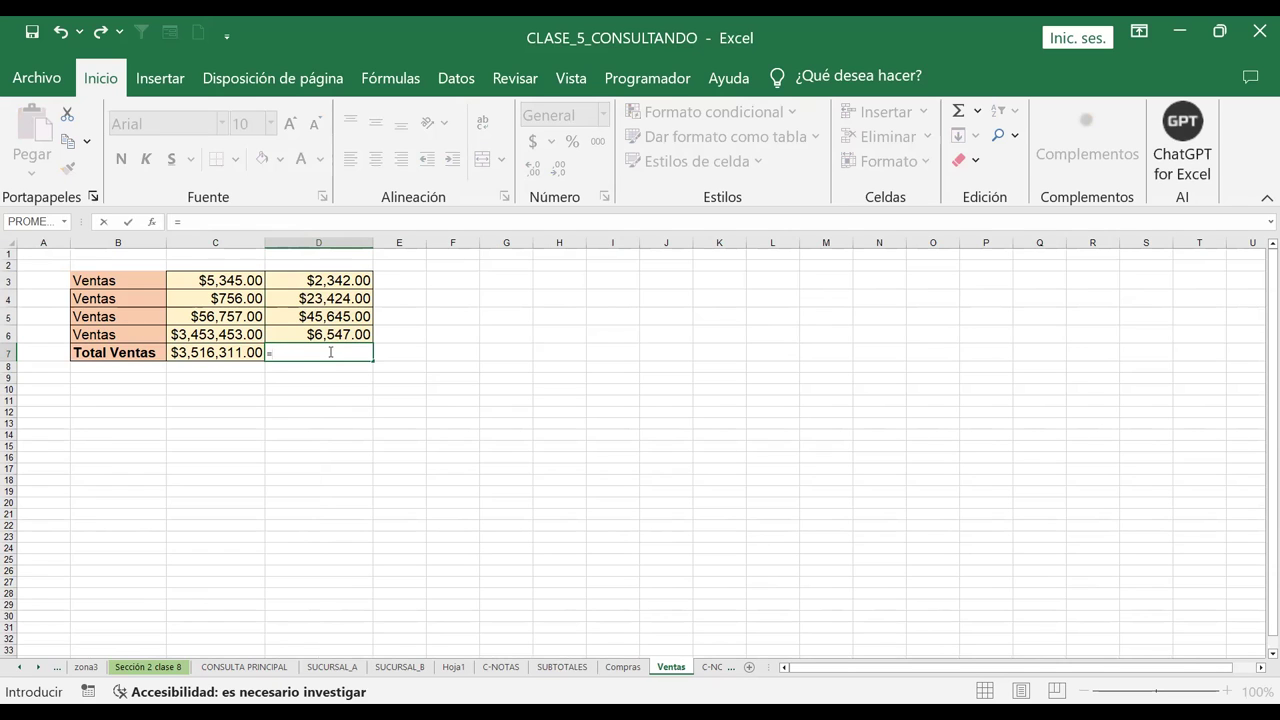
{"action": "type", "text": "SUMA"}
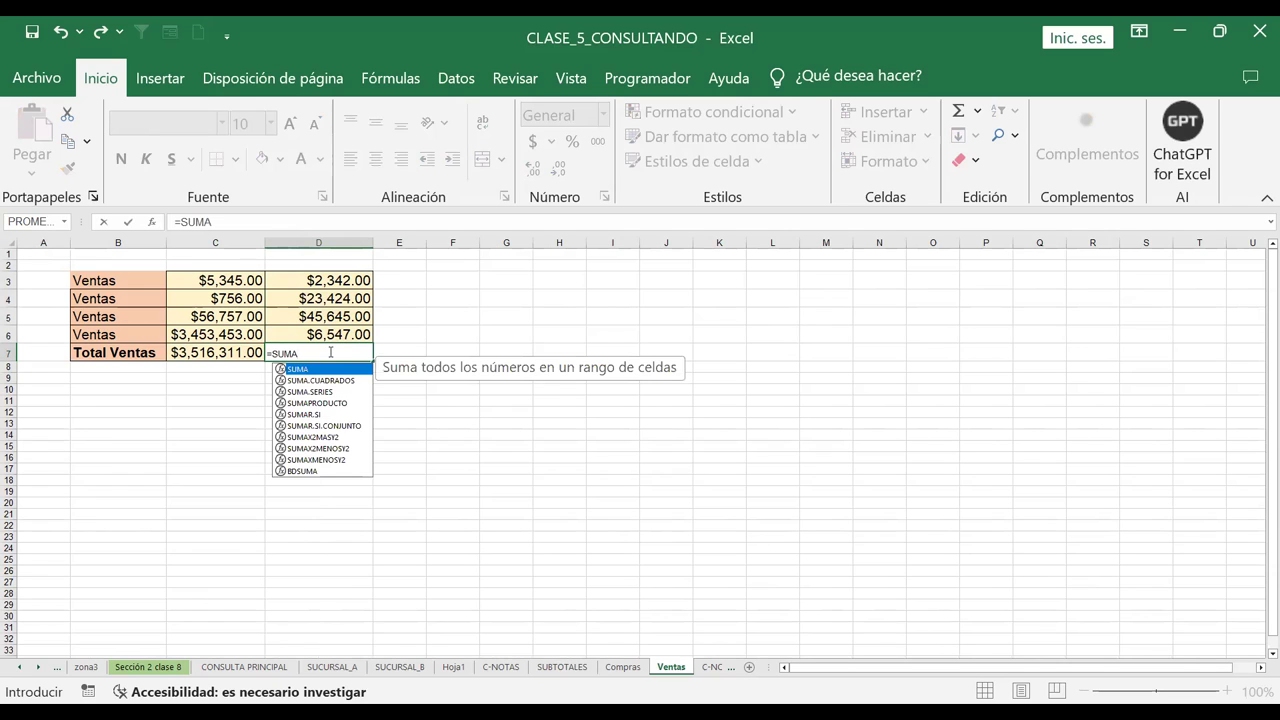
{"action": "type", "text": "("}
{"action": "left_click_drag", "start_coordinate": [326, 282], "coordinate": [334, 331]}
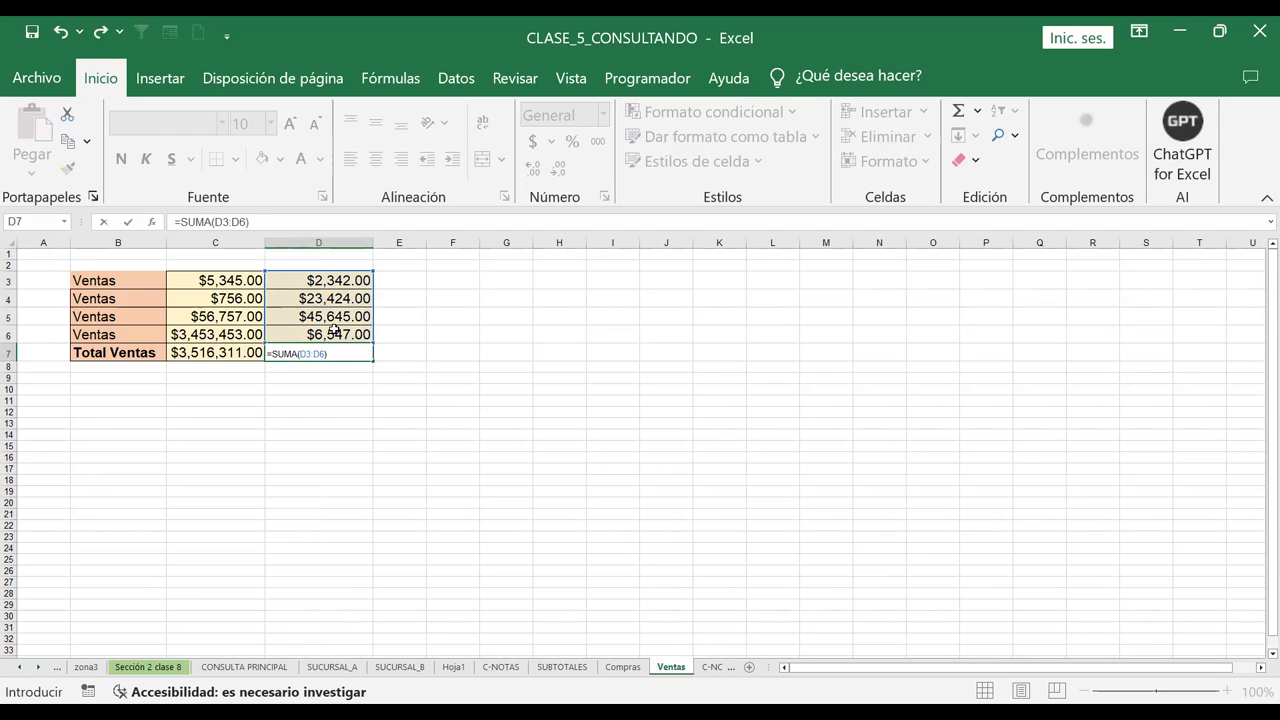
{"action": "key", "text": "Return"}
{"action": "left_click", "coordinate": [225, 352]}
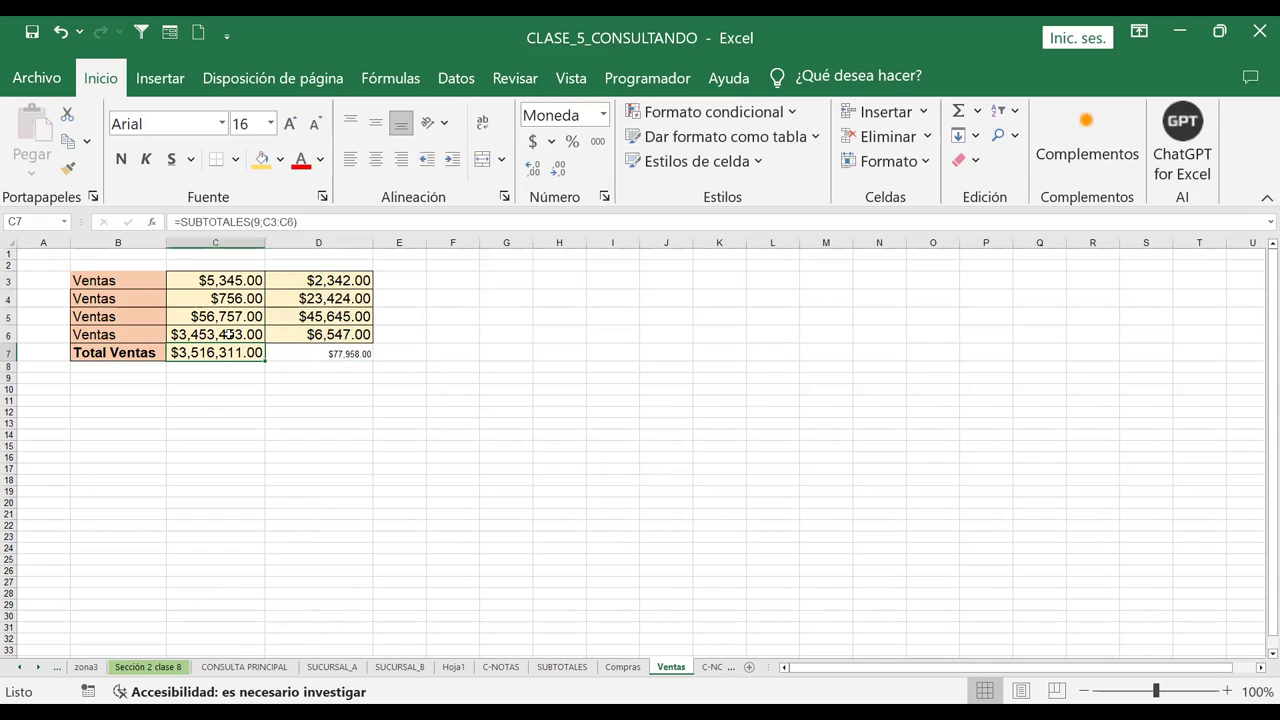
{"action": "left_click", "coordinate": [67, 168]}
{"action": "left_click", "coordinate": [340, 353]}
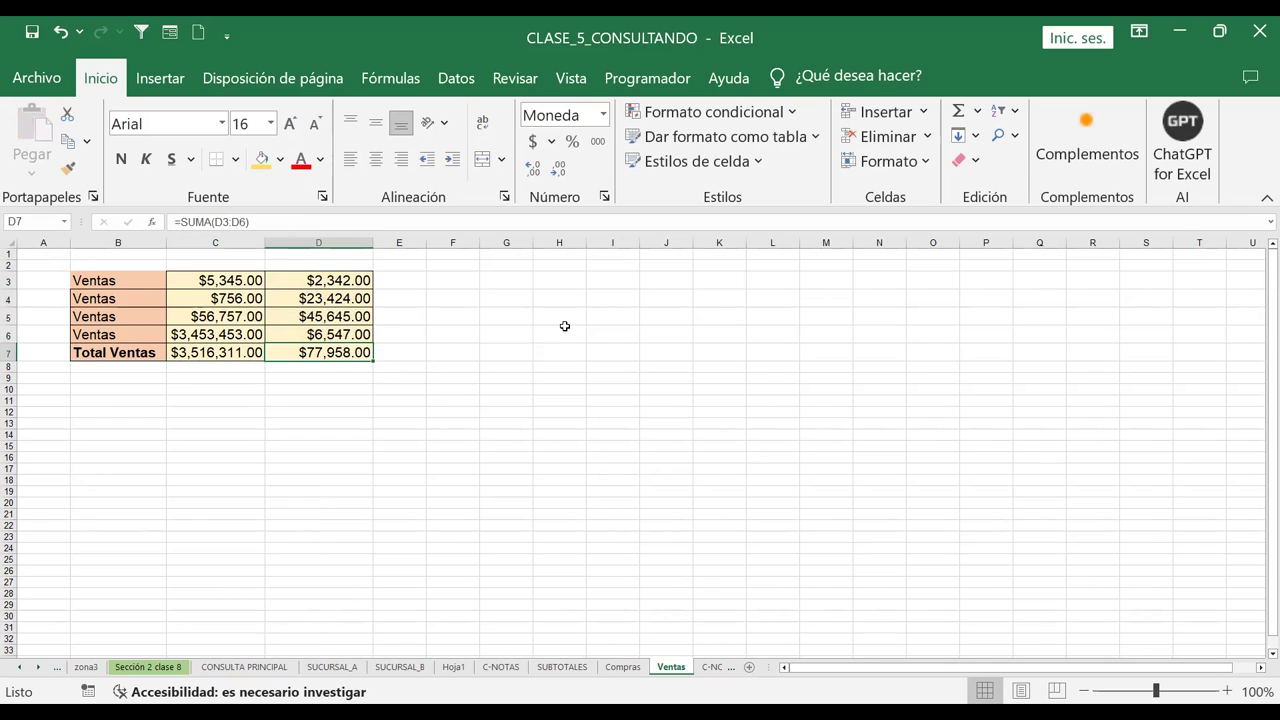
{"action": "left_click", "coordinate": [563, 332]}
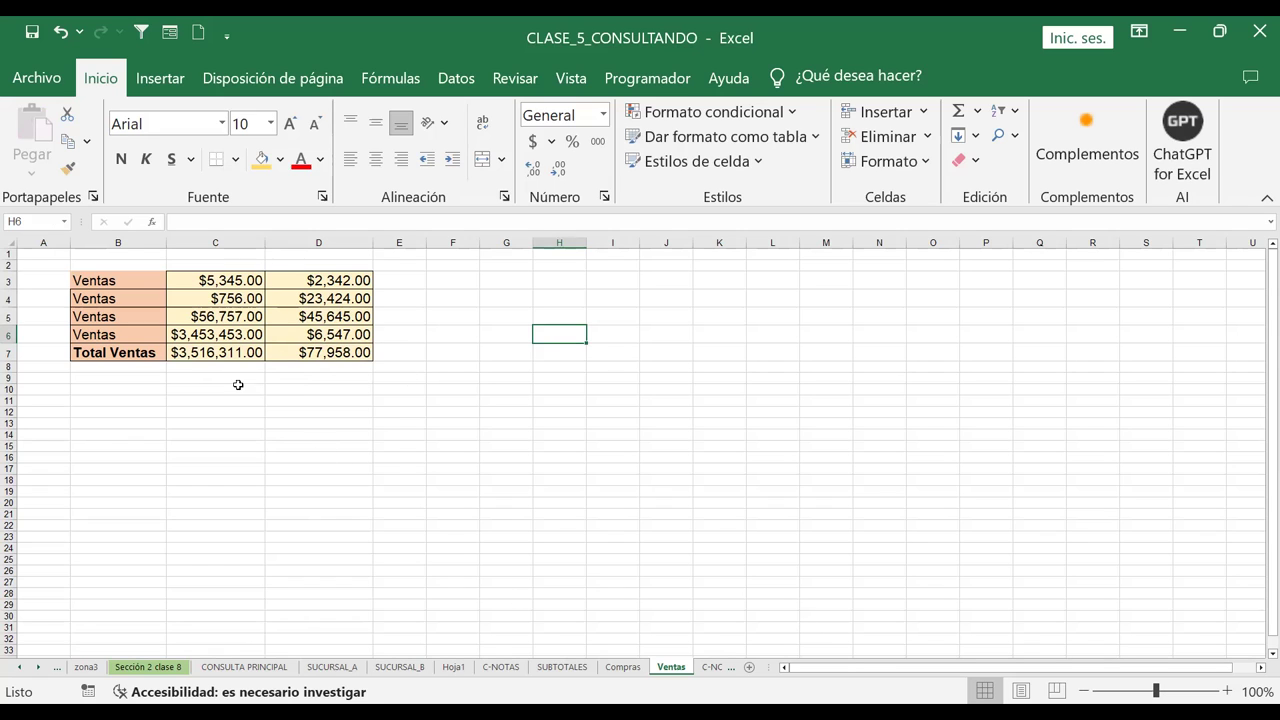
Review the Compras totals and Total Compras subtotal, ending on SUBTOTALES with the Datos ribbon shown
{"action": "left_click", "coordinate": [189, 353]}
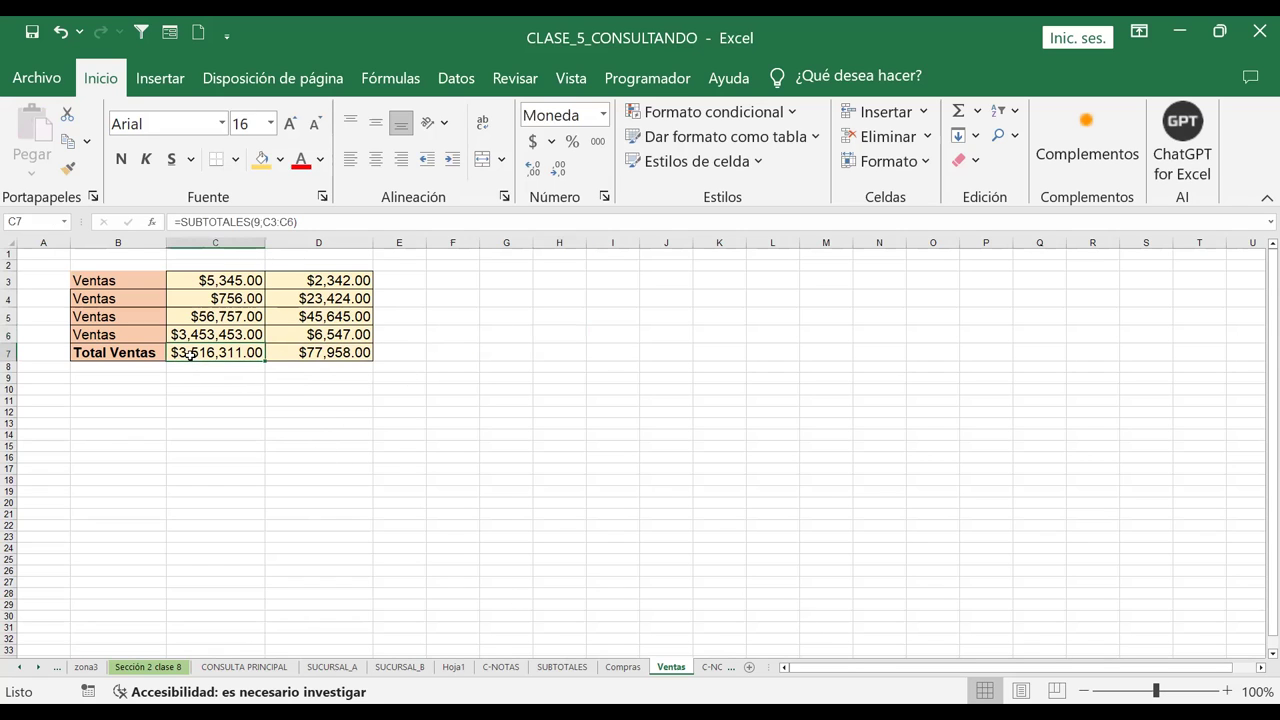
{"action": "left_click", "coordinate": [617, 671]}
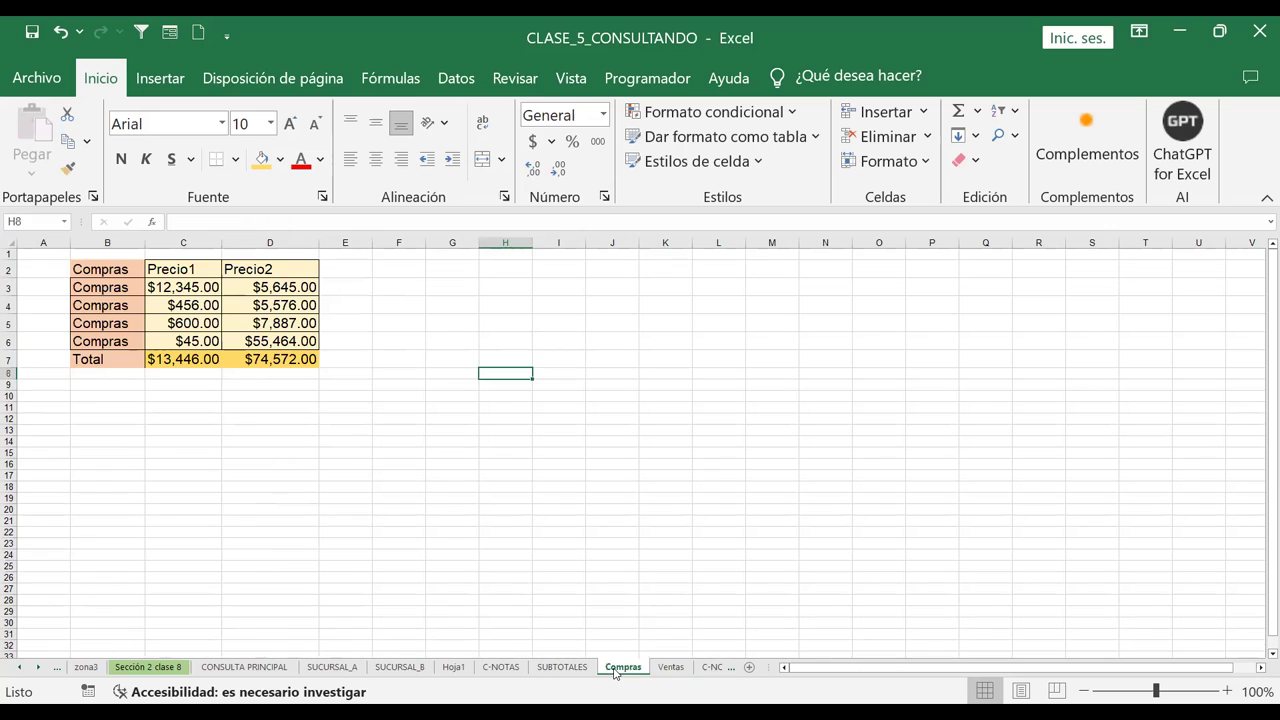
{"action": "left_click", "coordinate": [552, 669]}
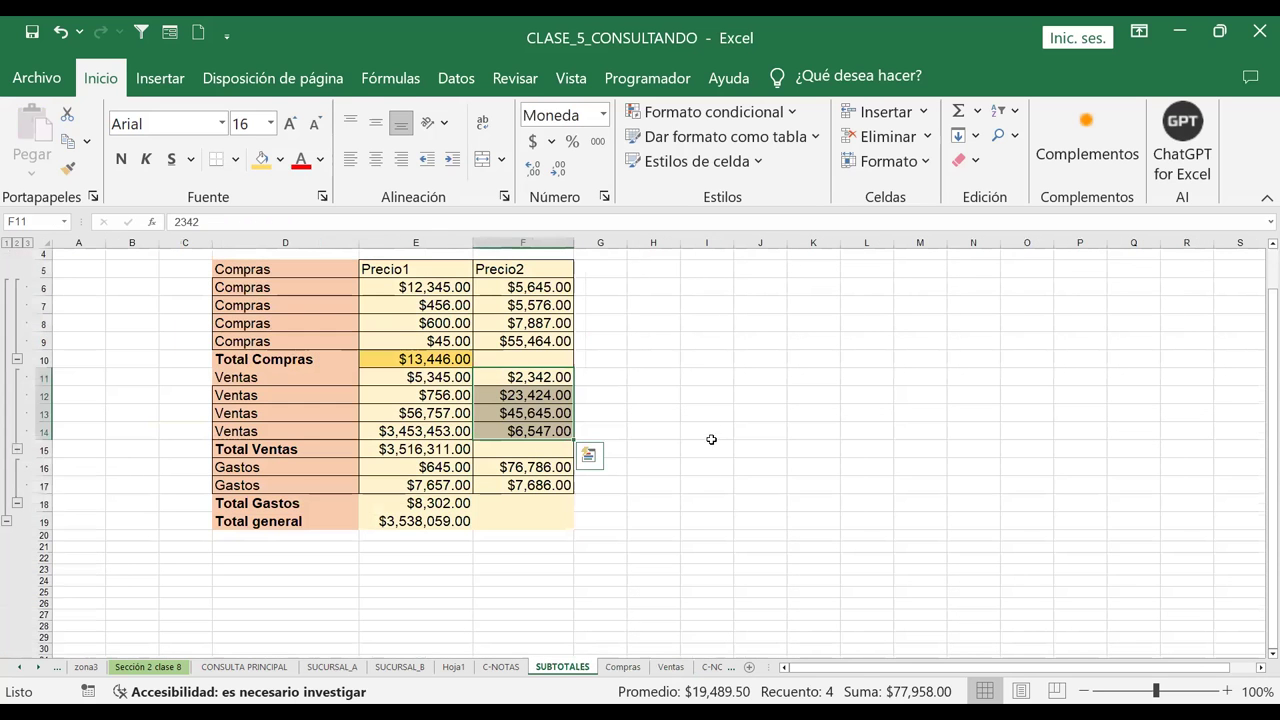
{"action": "left_click", "coordinate": [709, 379]}
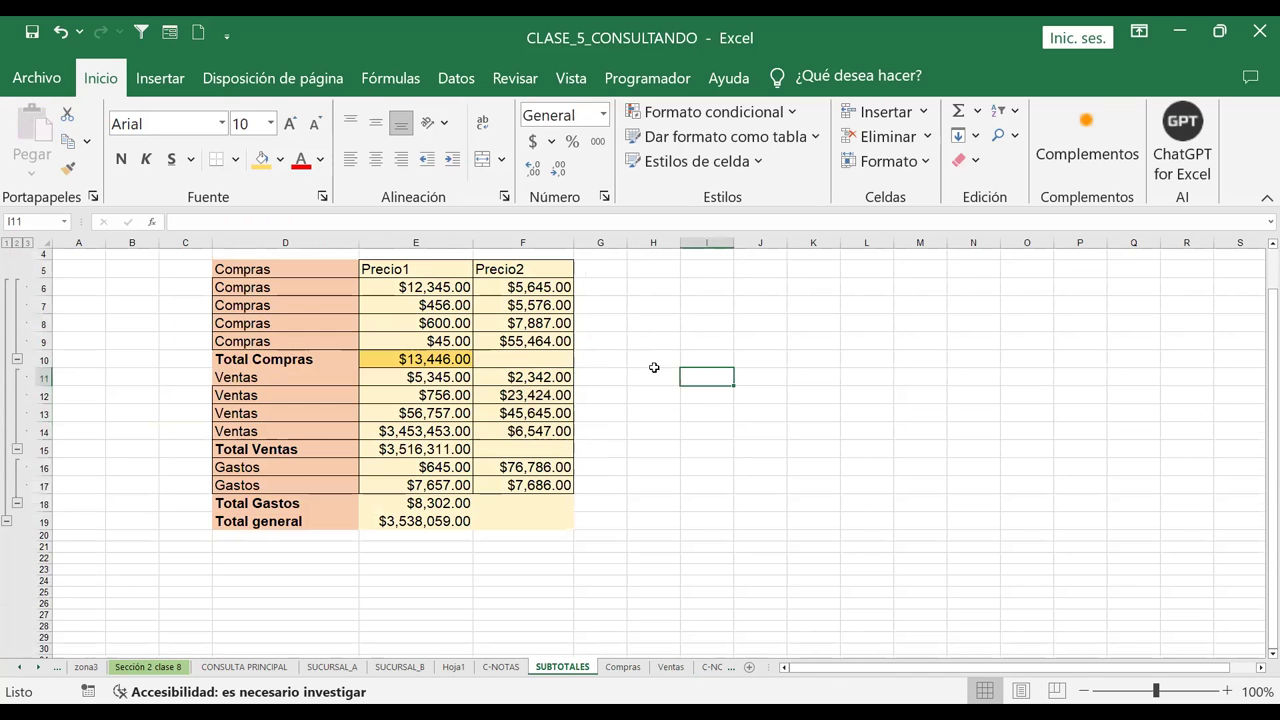
{"action": "left_click", "coordinate": [419, 359]}
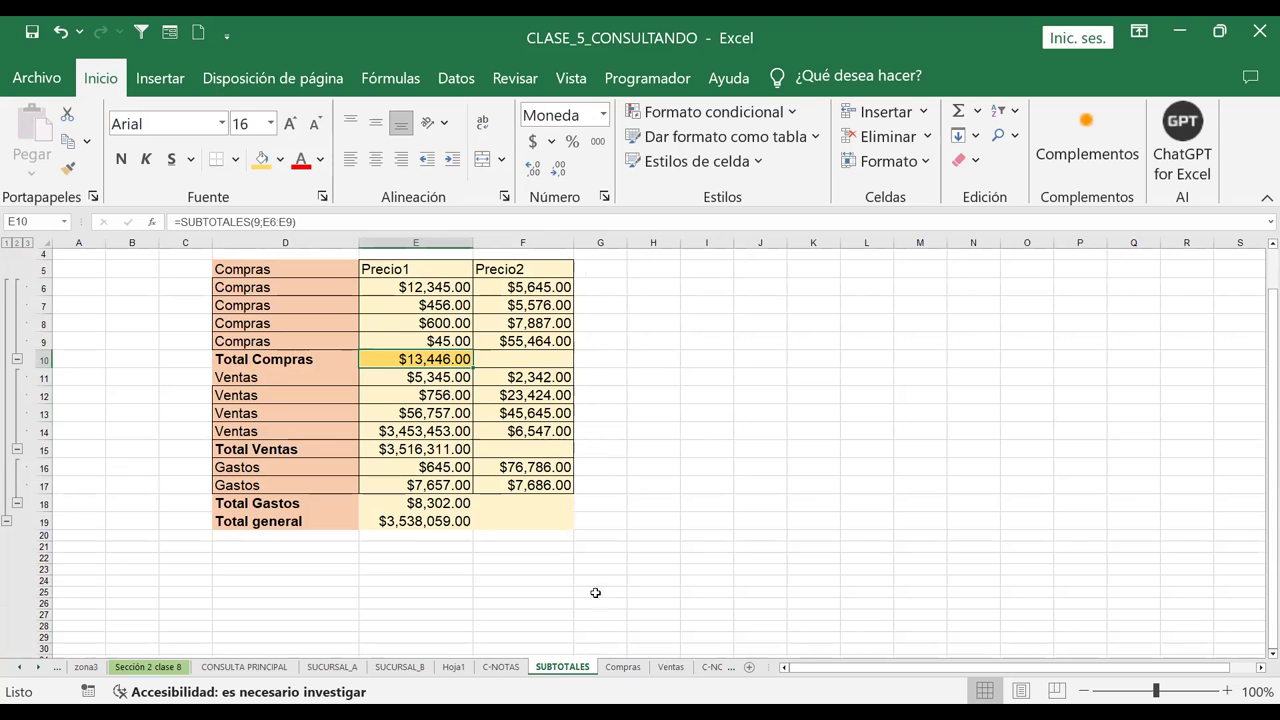
{"action": "left_click", "coordinate": [622, 667]}
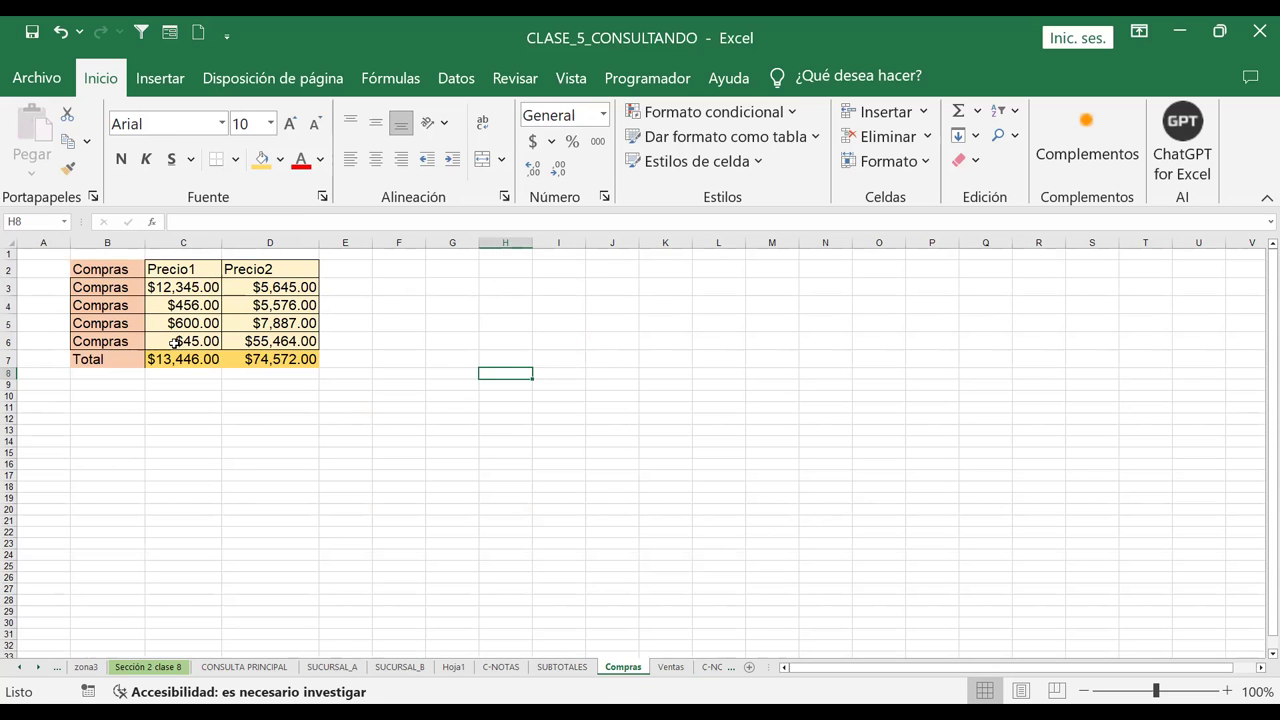
{"action": "left_click", "coordinate": [553, 667]}
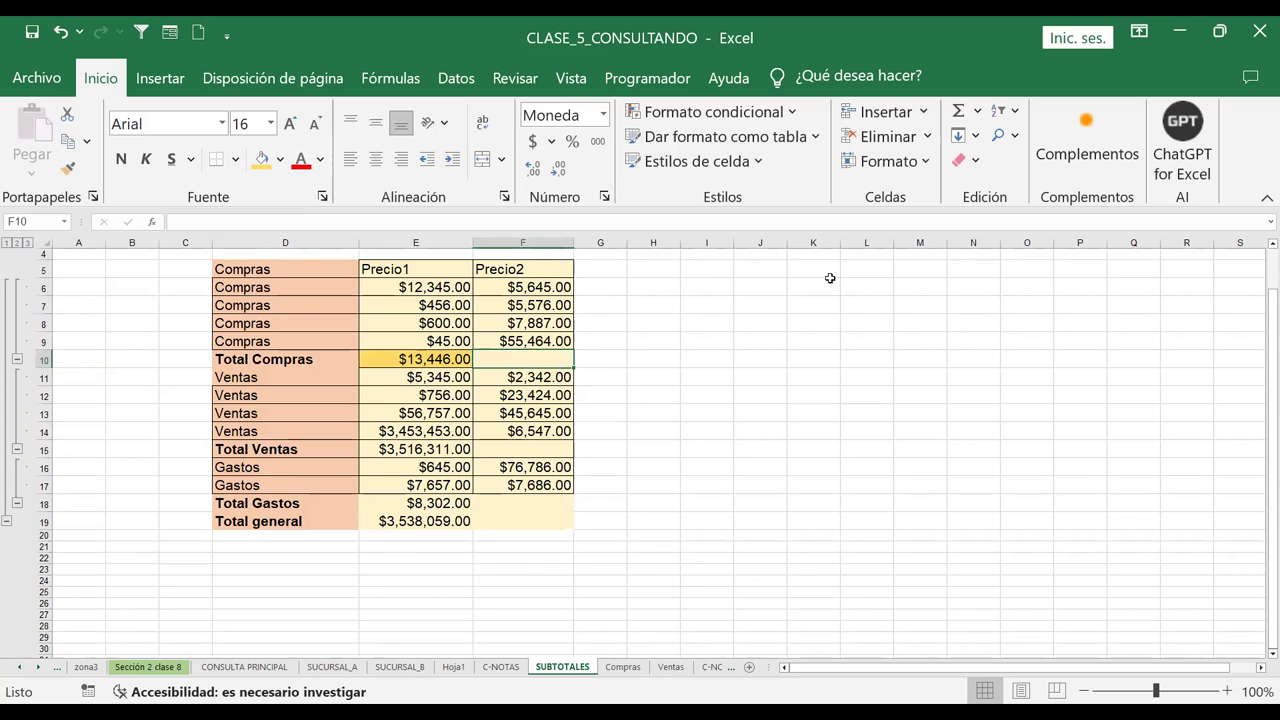
{"action": "left_click", "coordinate": [449, 85]}
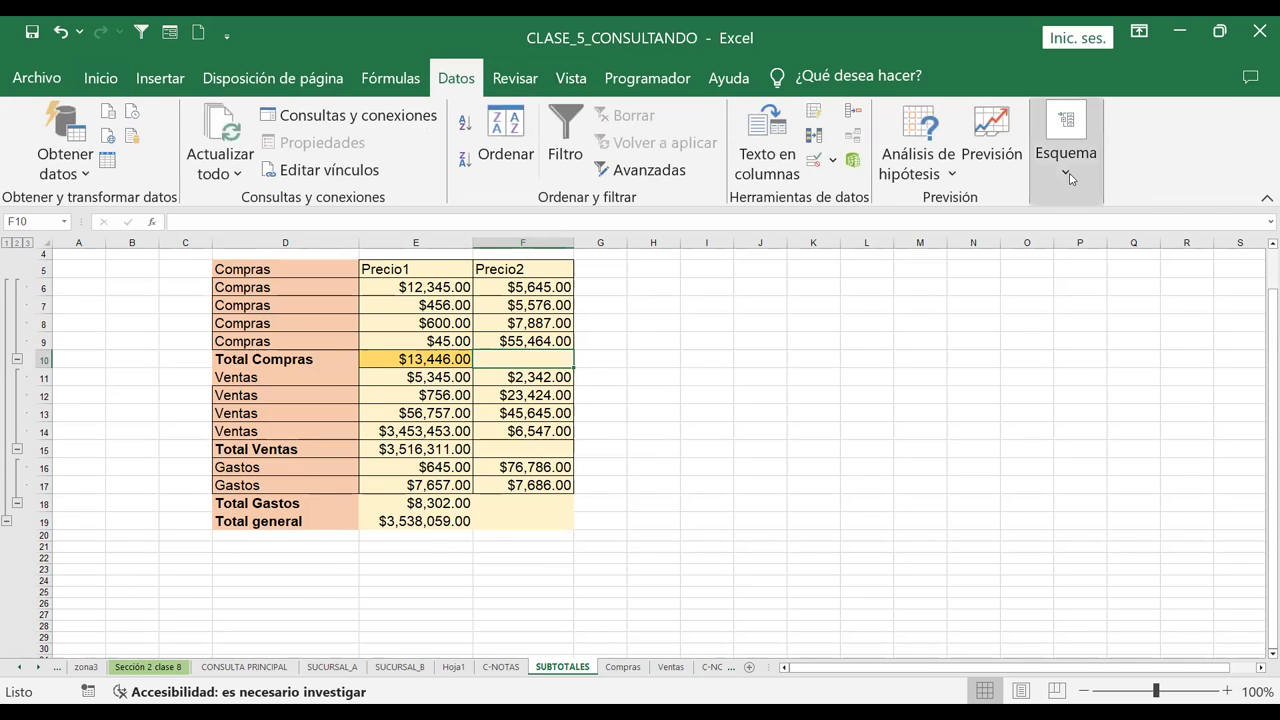
Switch the subtotals from Precio1 to Precio2, giving a Total general of $237,002.00
{"action": "left_click", "coordinate": [1070, 177]}
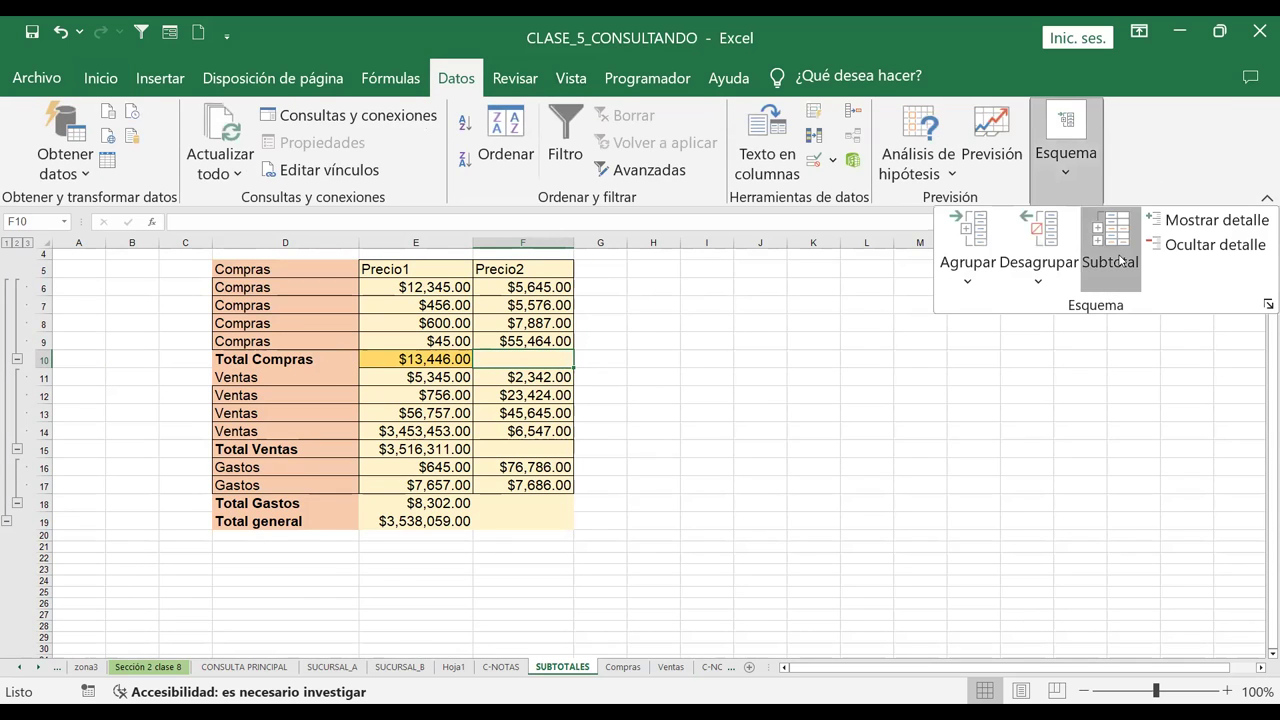
{"action": "left_click", "coordinate": [1112, 240]}
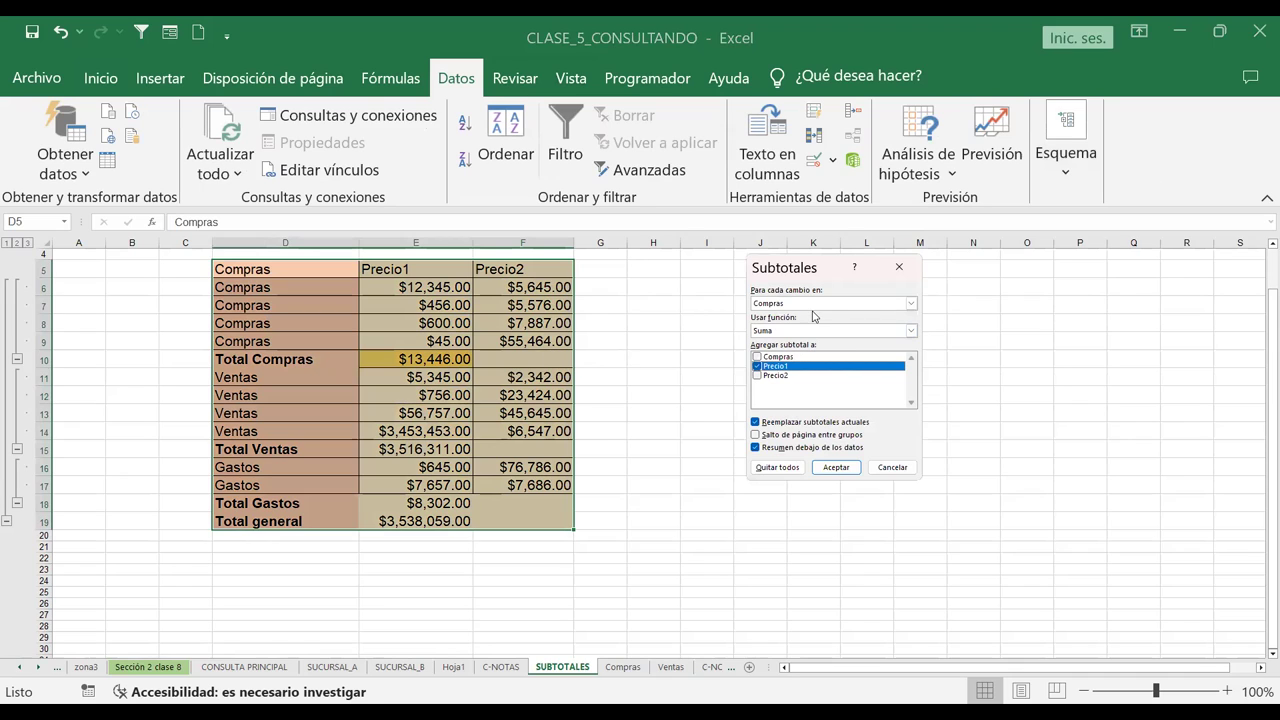
{"action": "left_click", "coordinate": [757, 366]}
{"action": "left_click", "coordinate": [758, 376]}
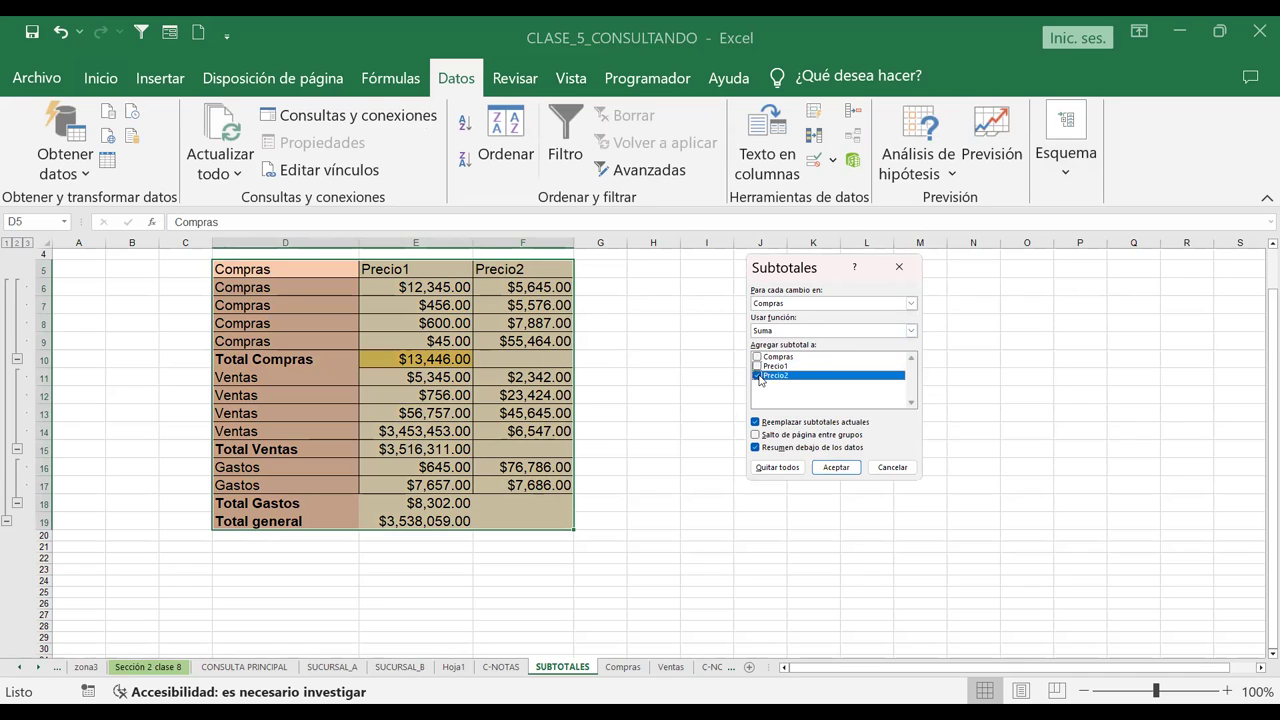
{"action": "left_click", "coordinate": [835, 468]}
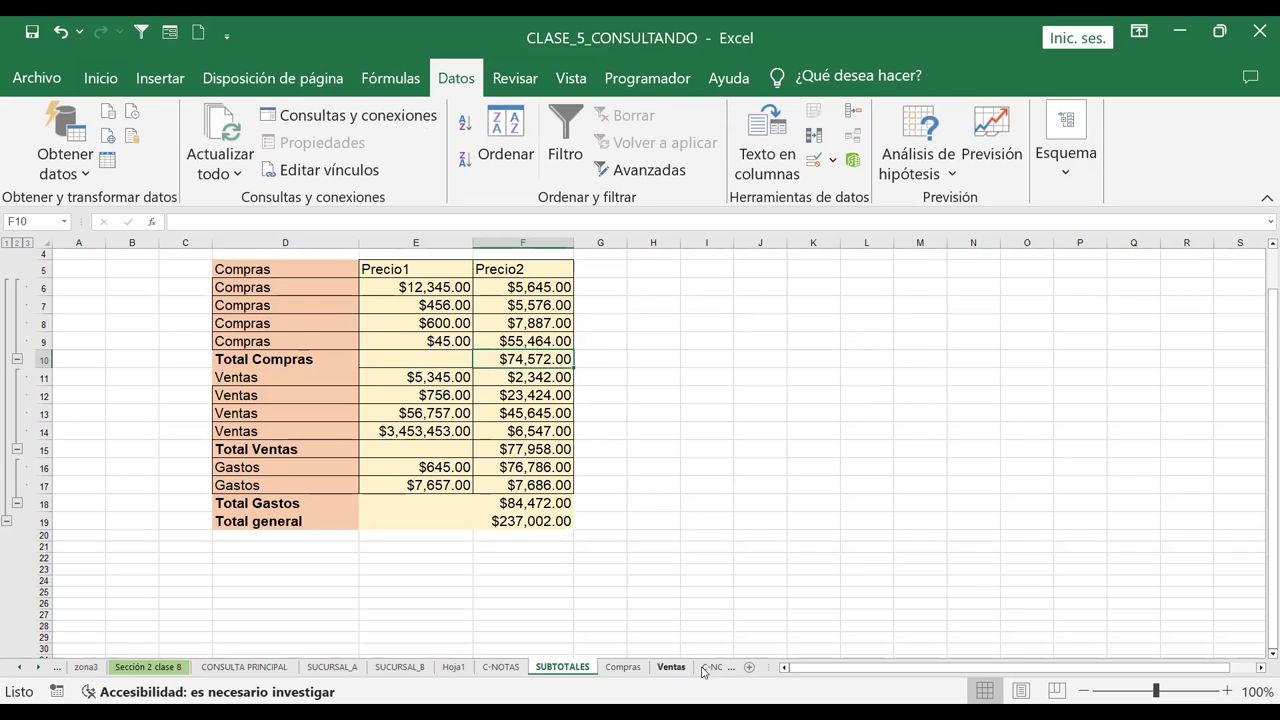
Check the Total Ventas and Total Compras subtotal formulas on the SUBTOTALES sheet
{"action": "left_click", "coordinate": [675, 668]}
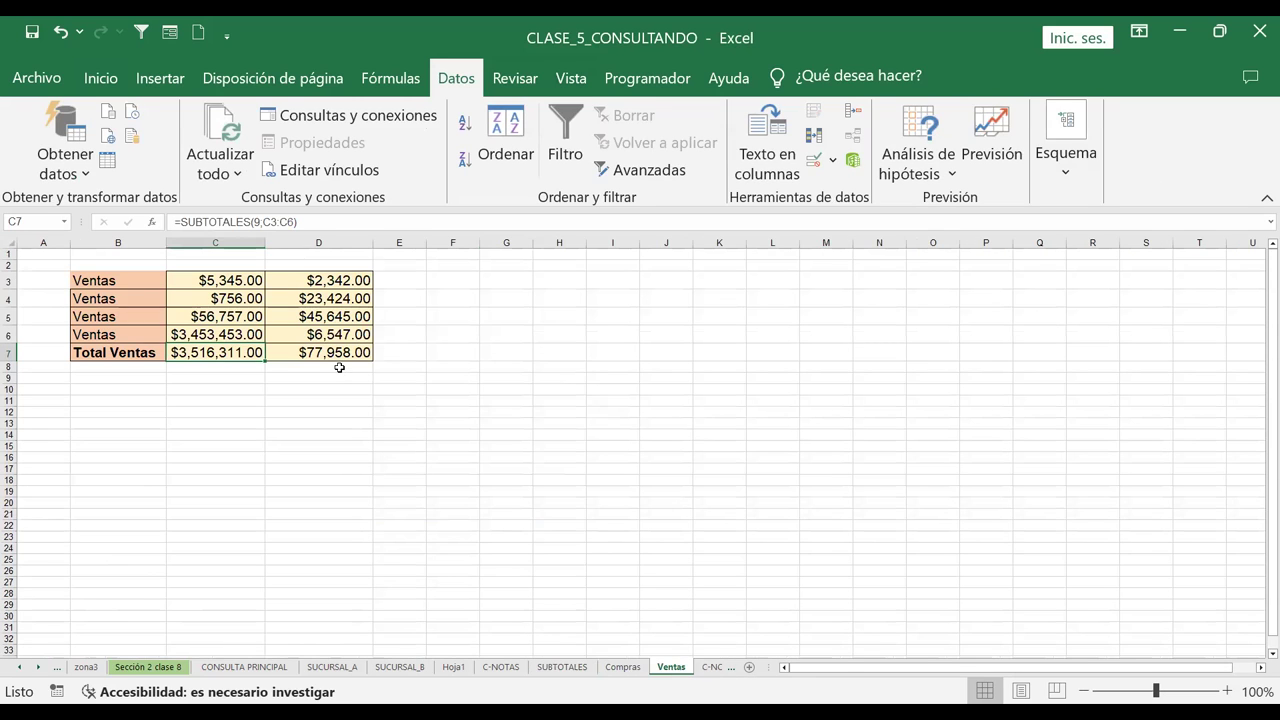
{"action": "left_click", "coordinate": [577, 668]}
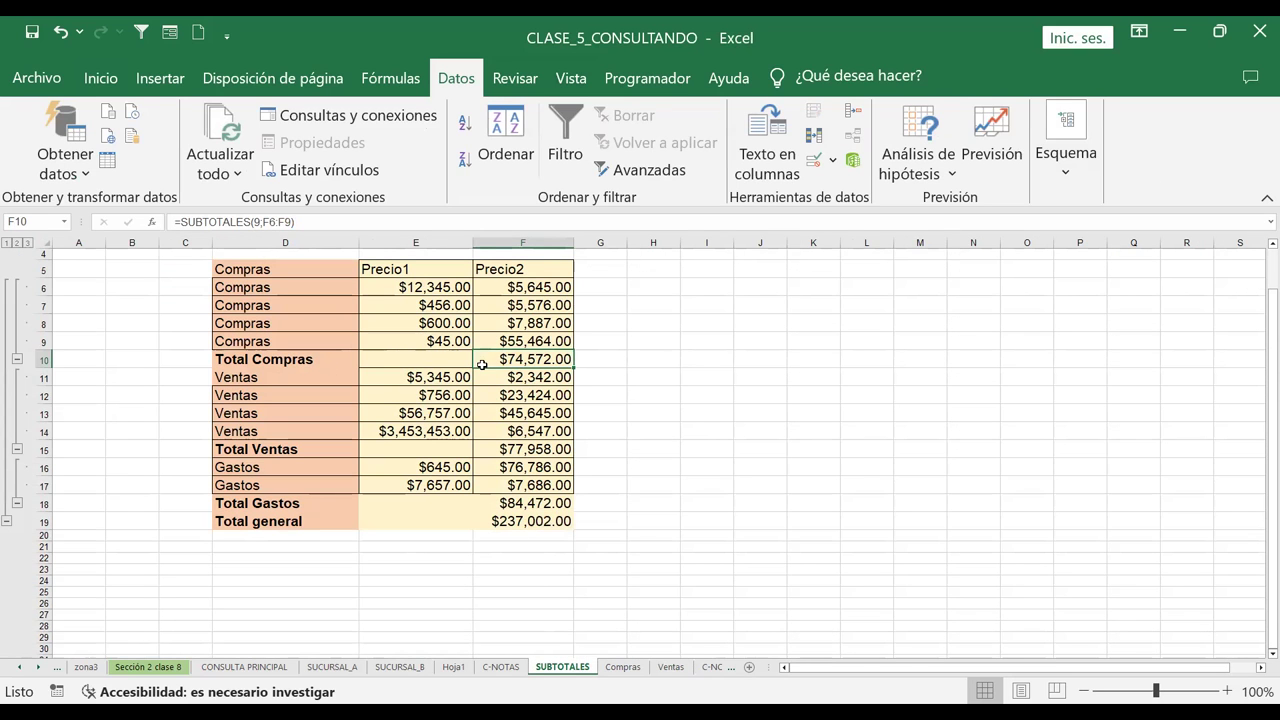
{"action": "left_click", "coordinate": [534, 453]}
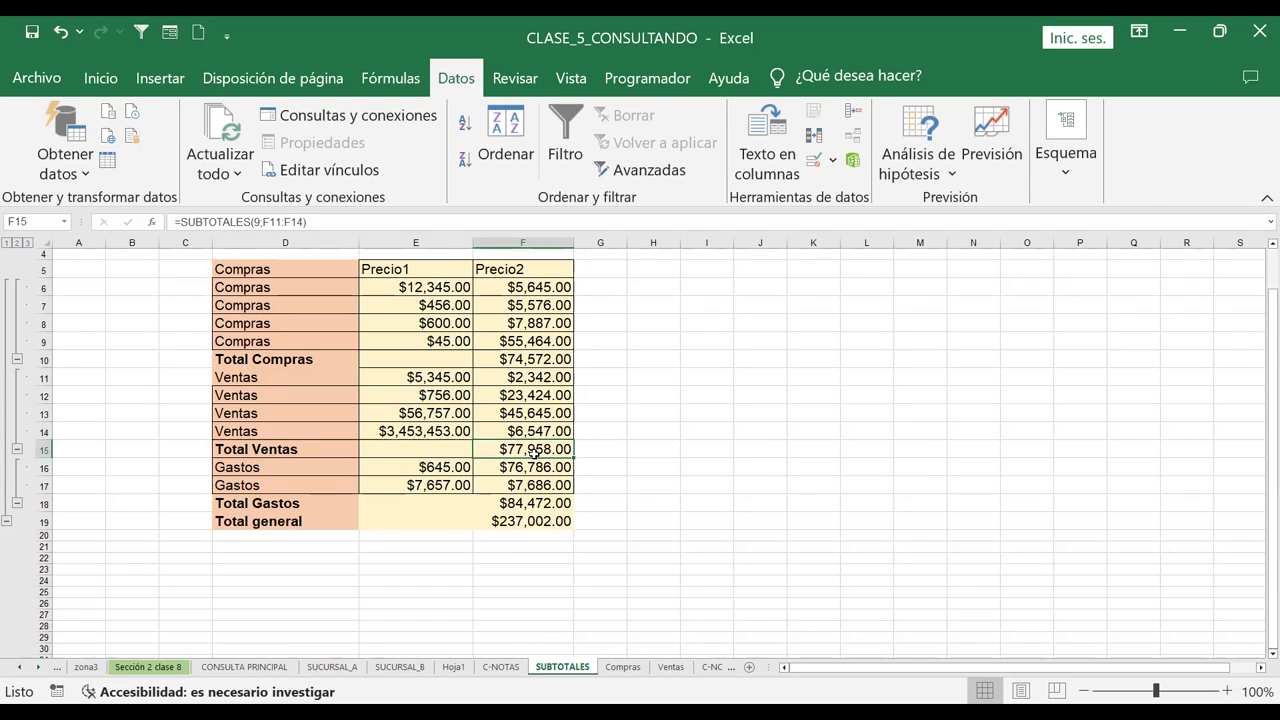
{"action": "left_click", "coordinate": [514, 358]}
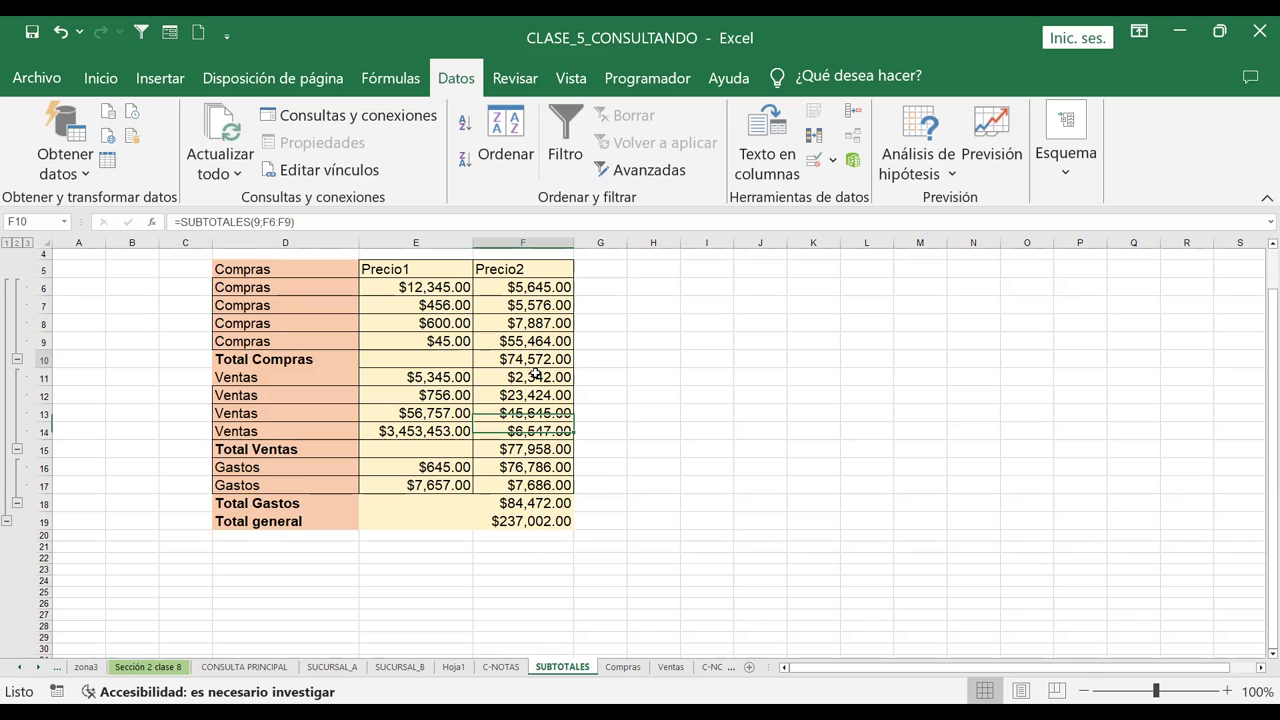
Check the formula behind the Compras sheet's Precio2 total, then return to SUBTOTALES
{"action": "left_click", "coordinate": [667, 668]}
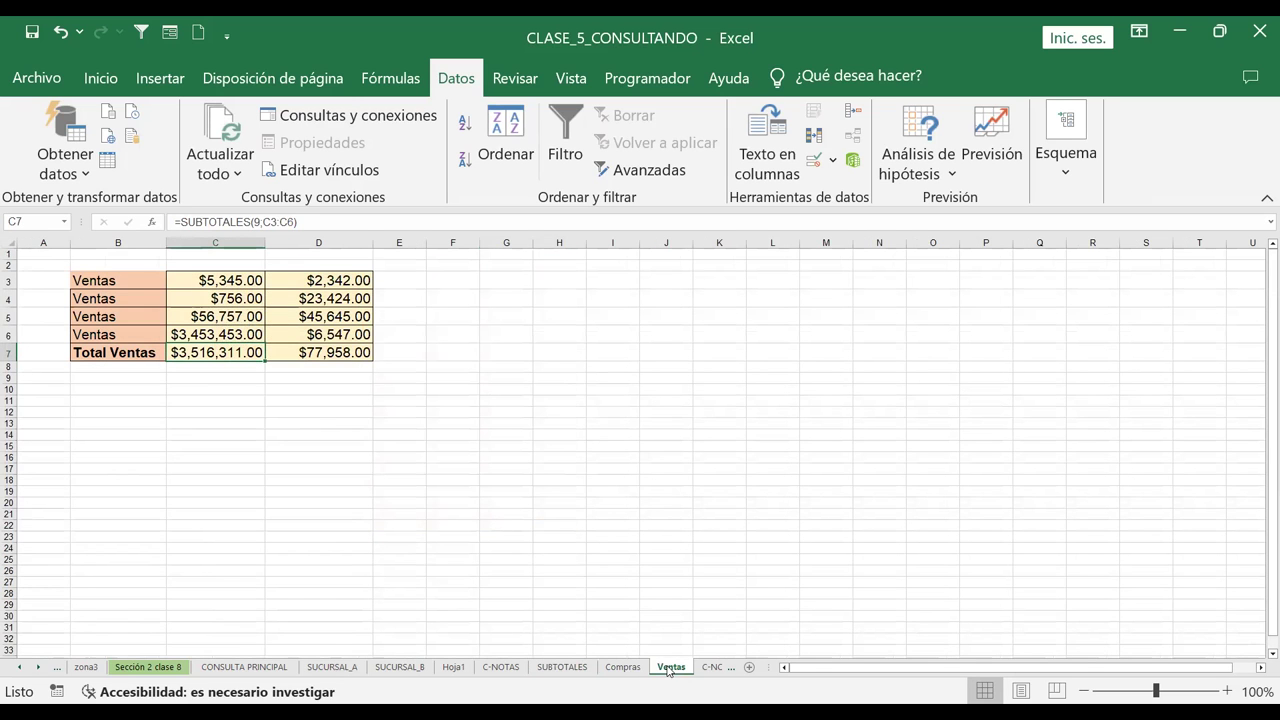
{"action": "left_click", "coordinate": [622, 668]}
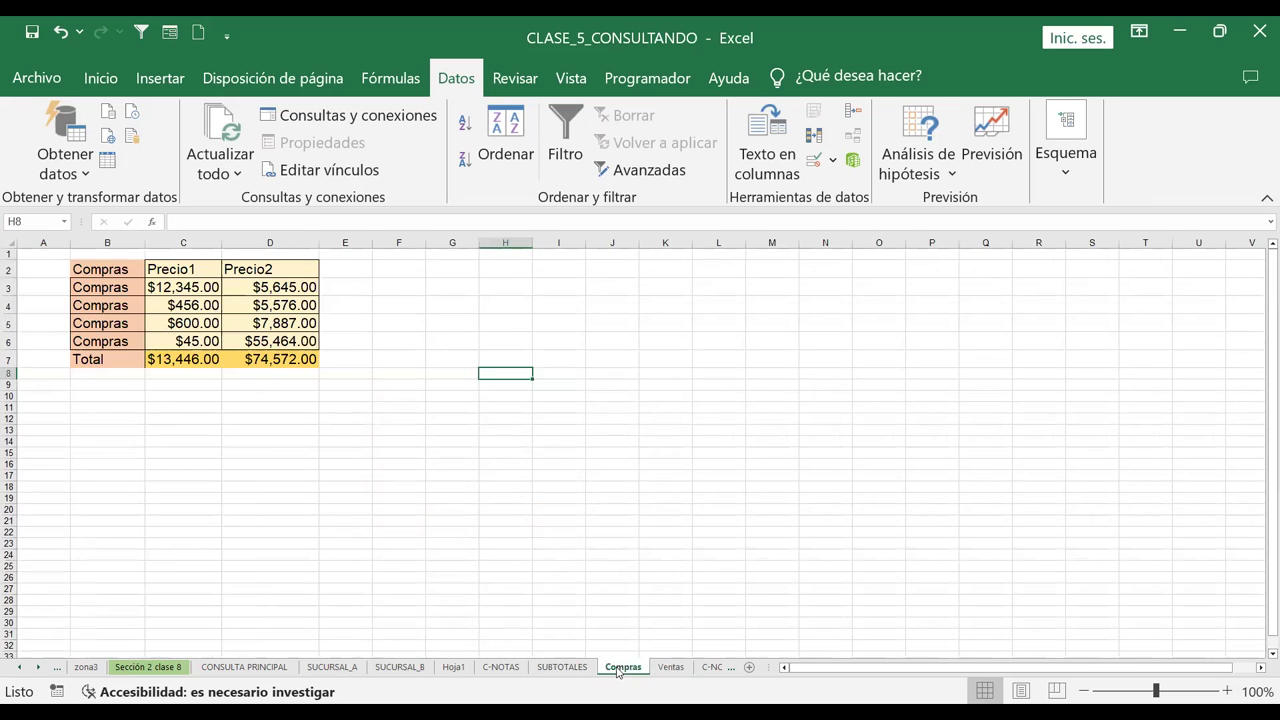
{"action": "left_click", "coordinate": [265, 363]}
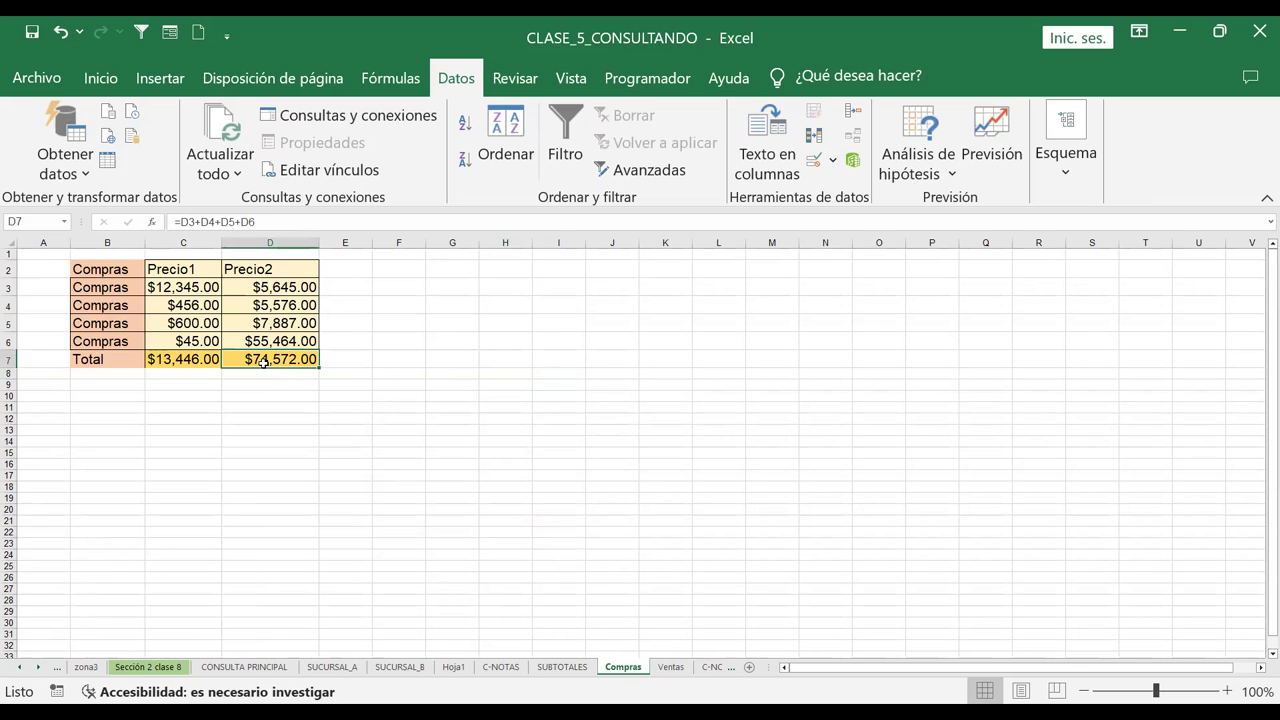
{"action": "left_click", "coordinate": [562, 667]}
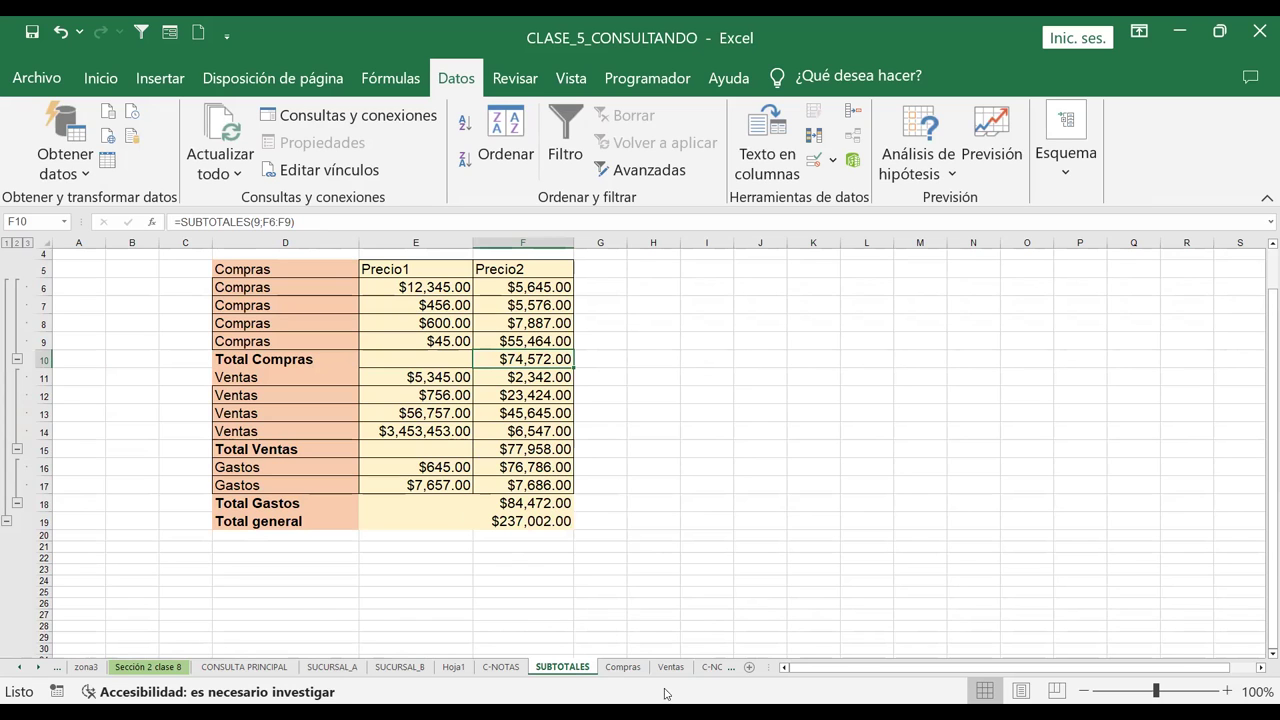
Select the Total row of the Compras table, then deselect it and move to Ventas
{"action": "left_click", "coordinate": [622, 666]}
{"action": "left_click", "coordinate": [116, 420]}
{"action": "left_click_drag", "start_coordinate": [94, 362], "coordinate": [274, 370]}
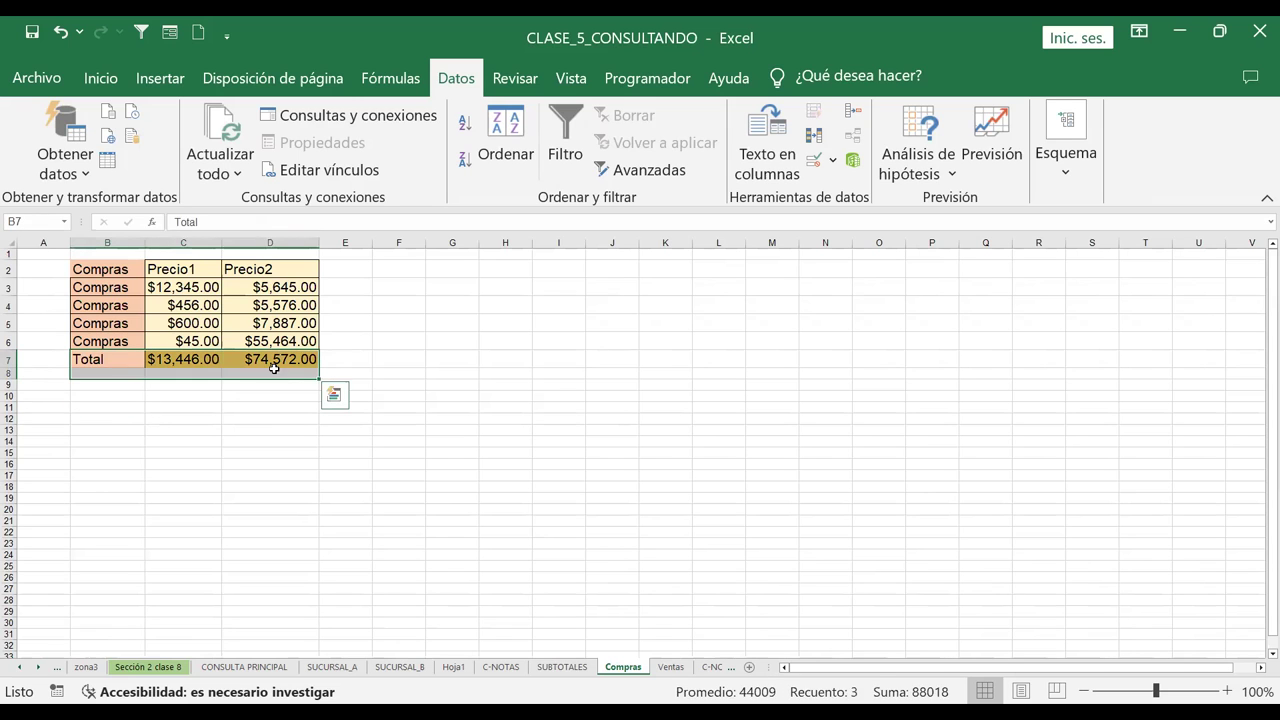
{"action": "left_click", "coordinate": [378, 360]}
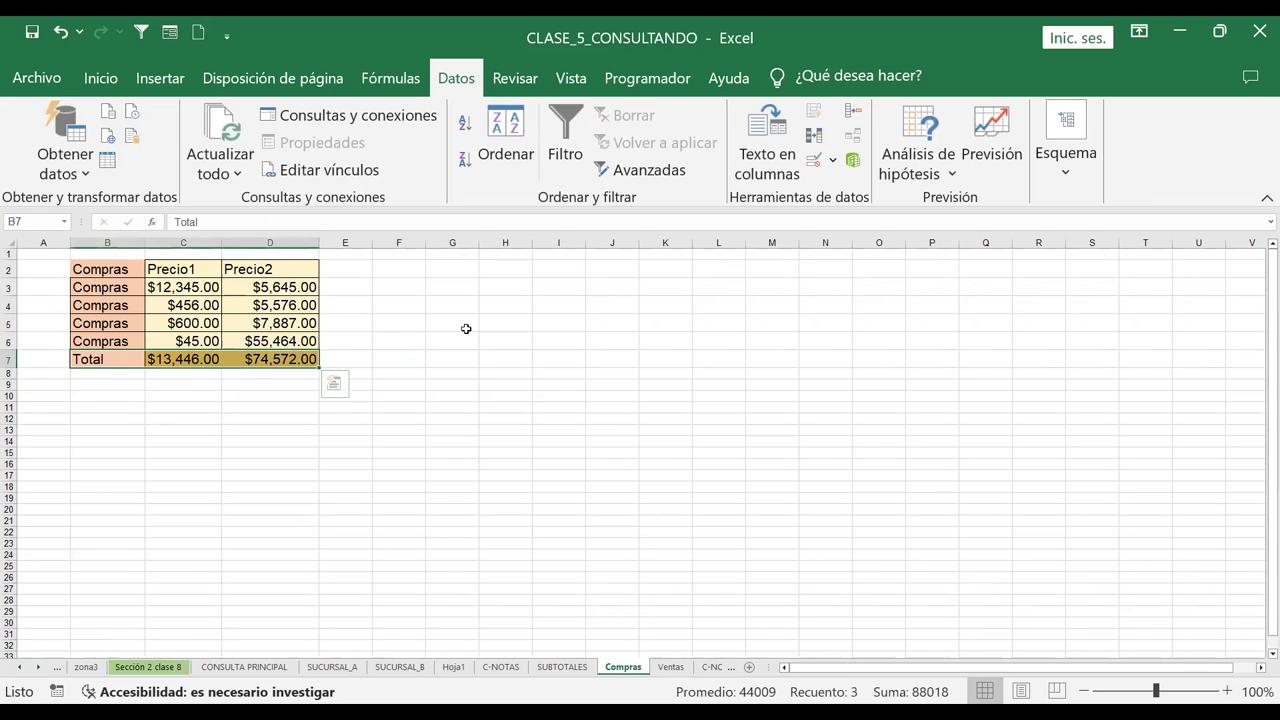
{"action": "left_click", "coordinate": [465, 325]}
{"action": "left_click", "coordinate": [671, 667]}
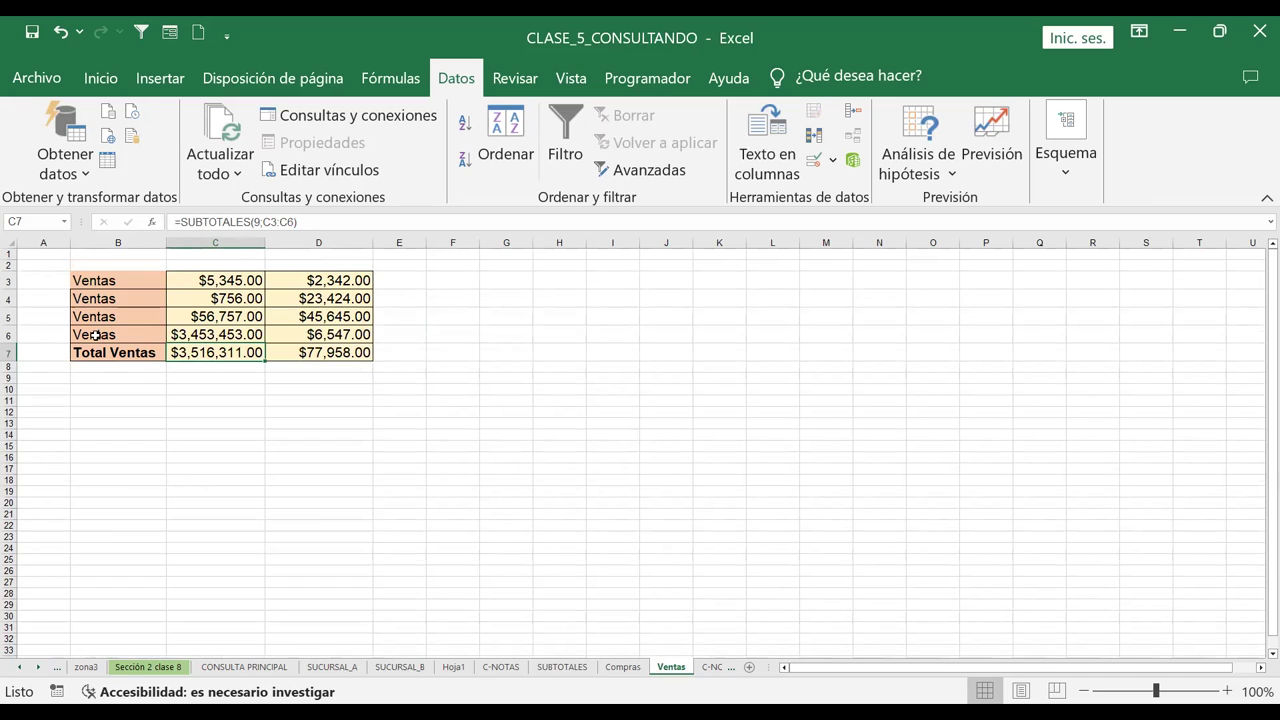
{"action": "left_click_drag", "start_coordinate": [102, 354], "coordinate": [326, 352]}
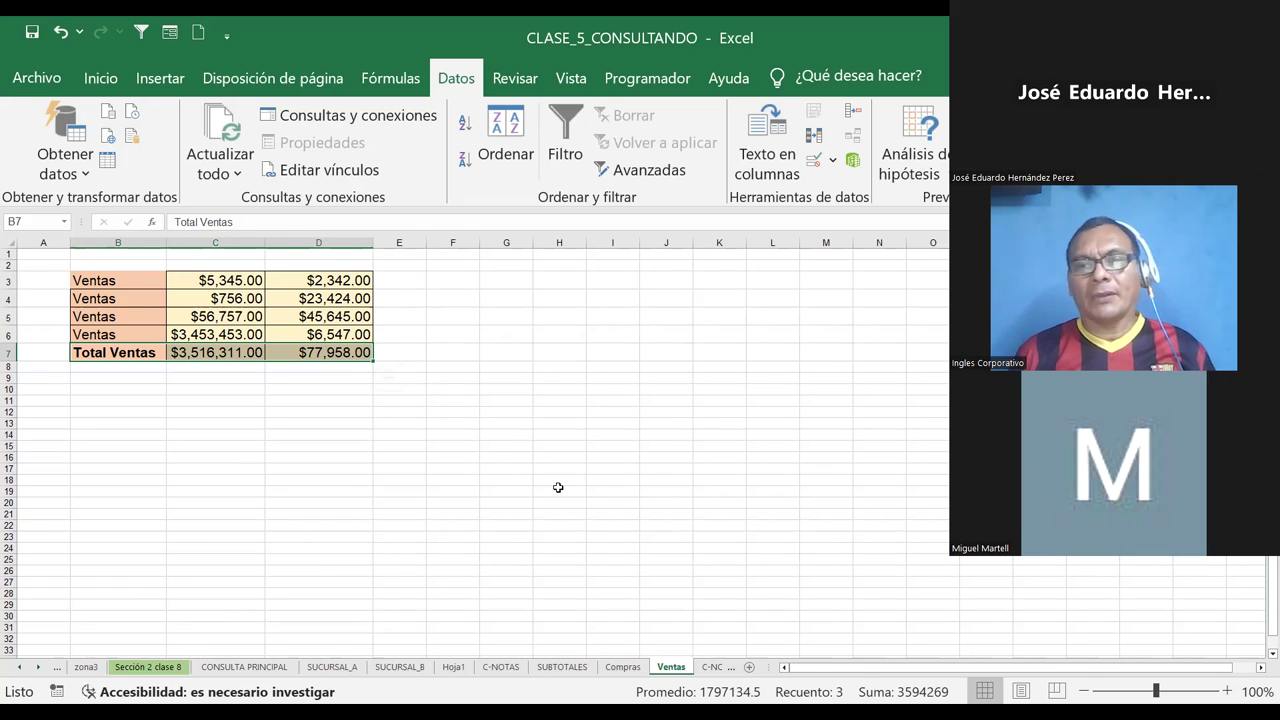
Paste the Total Ventas row, review C7's =SUBTOTALES(9;C3:C6), and return to SUBTOTALES
{"action": "key", "text": "ctrl+v"}
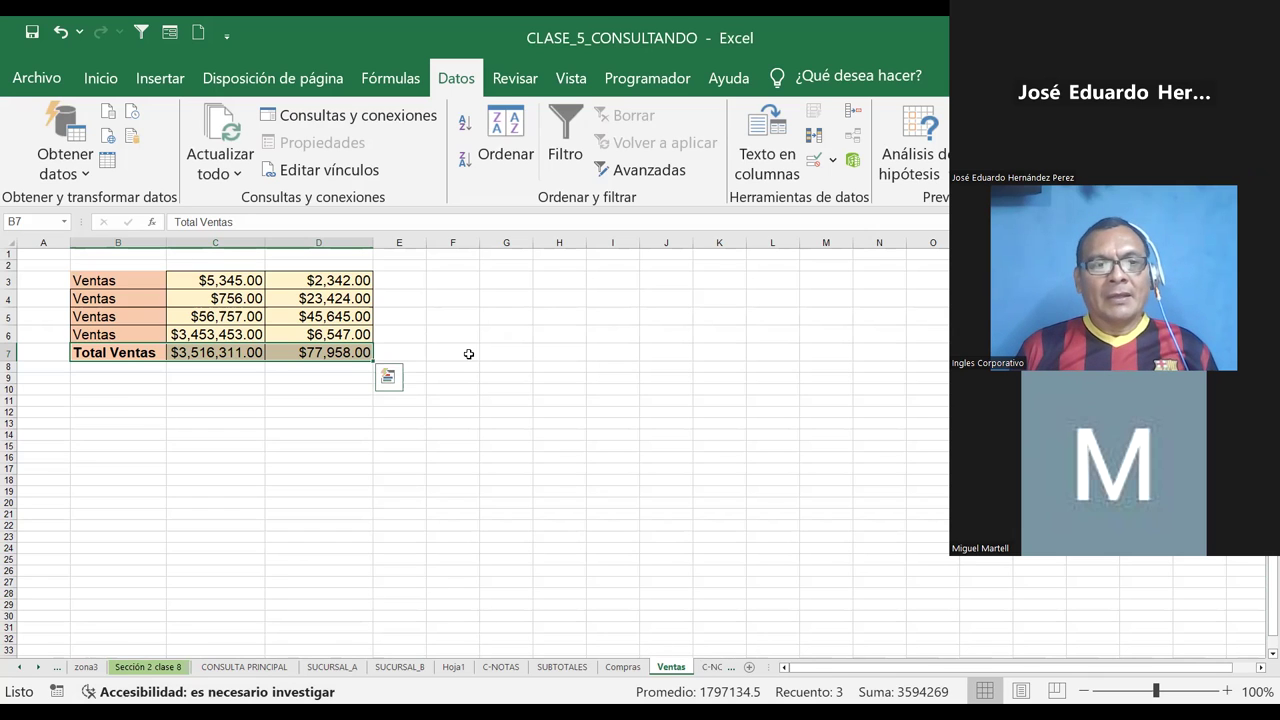
{"action": "left_click", "coordinate": [183, 352]}
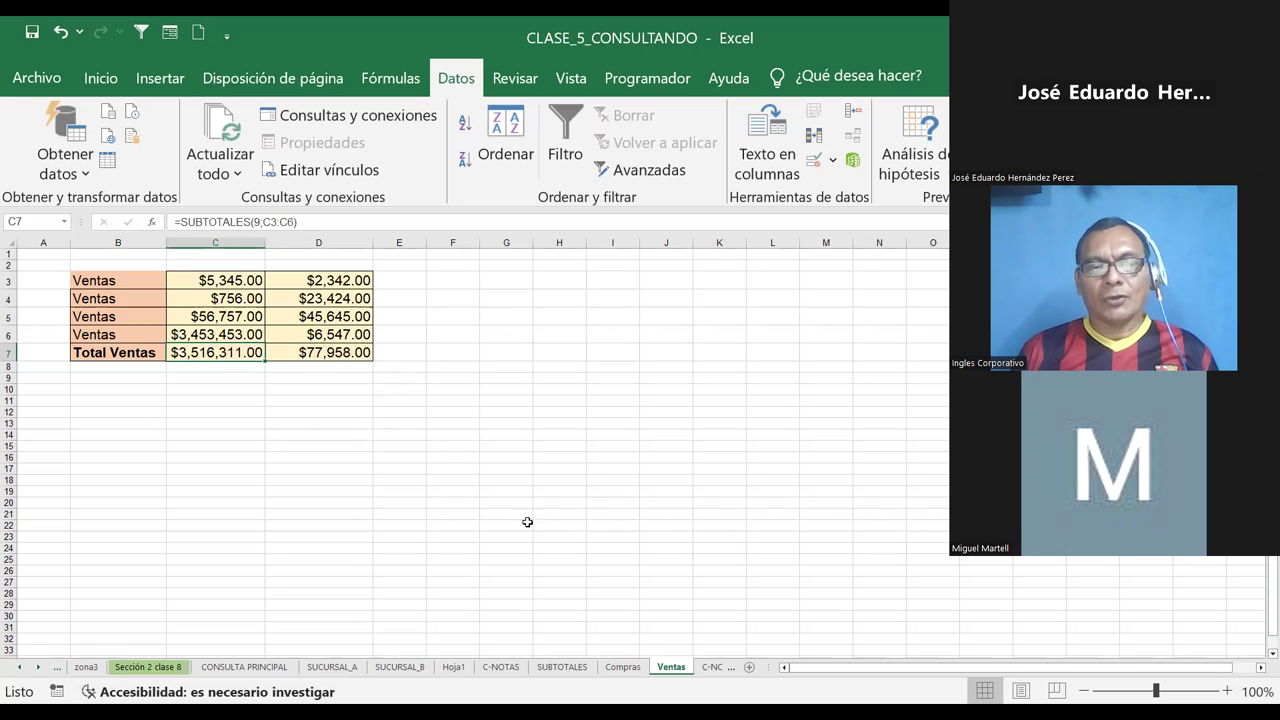
{"action": "left_click", "coordinate": [563, 667]}
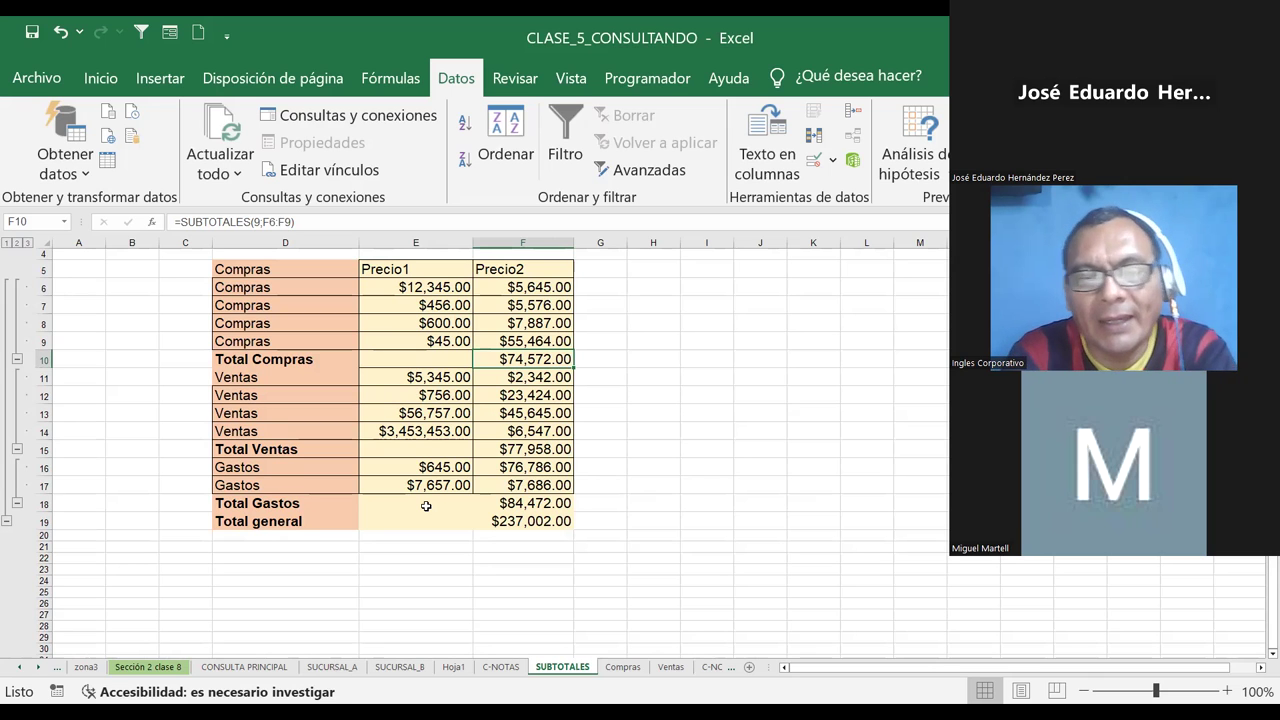
{"action": "left_click", "coordinate": [625, 670]}
{"action": "left_click", "coordinate": [244, 441]}
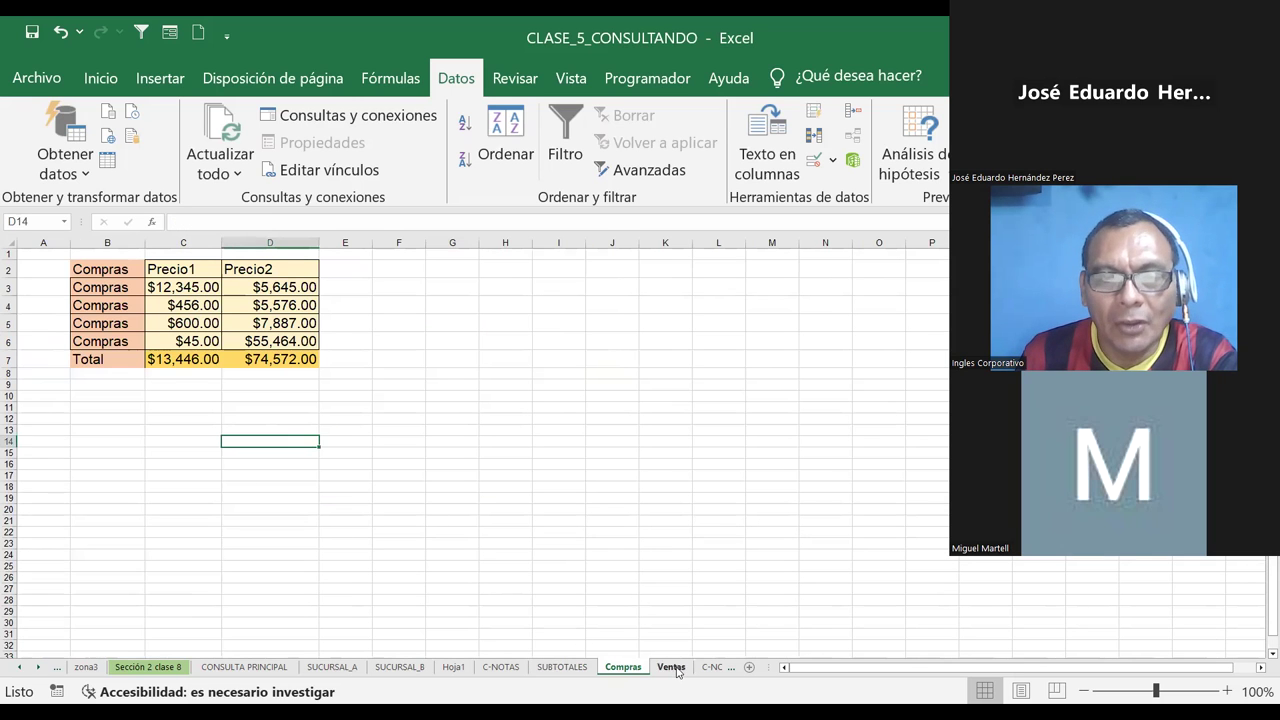
{"action": "left_click", "coordinate": [674, 668]}
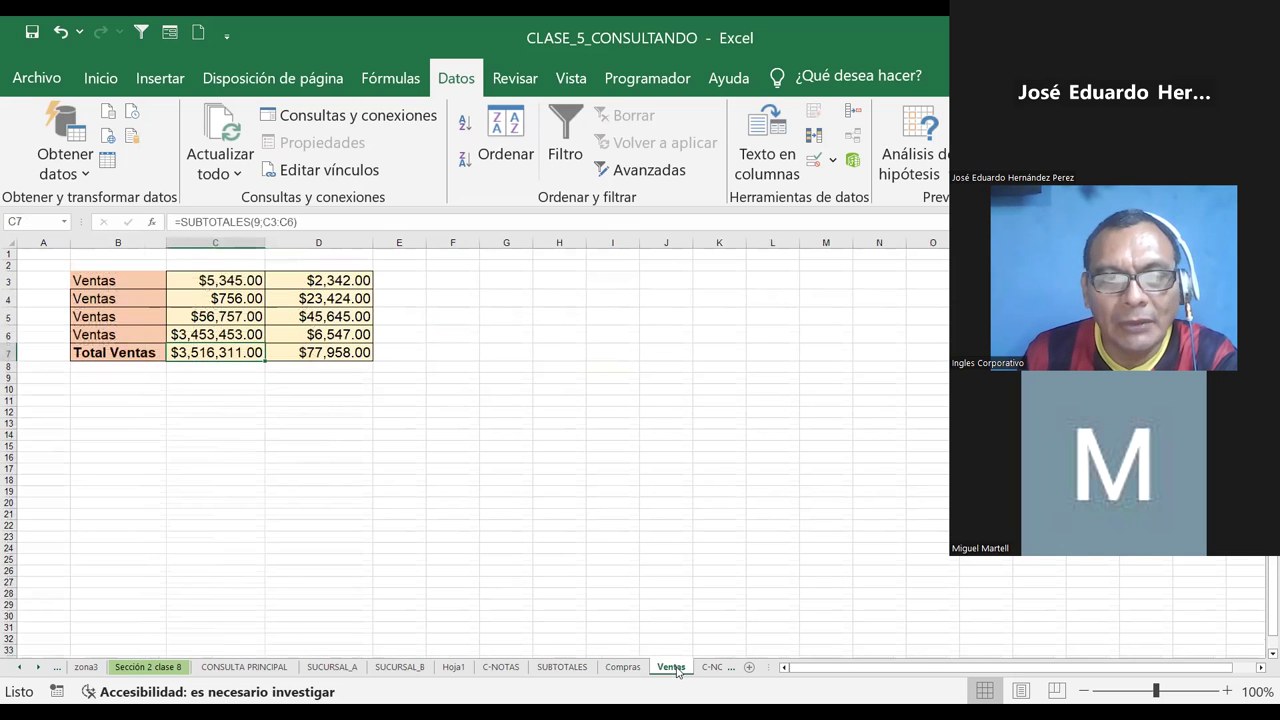
{"action": "left_click", "coordinate": [562, 668]}
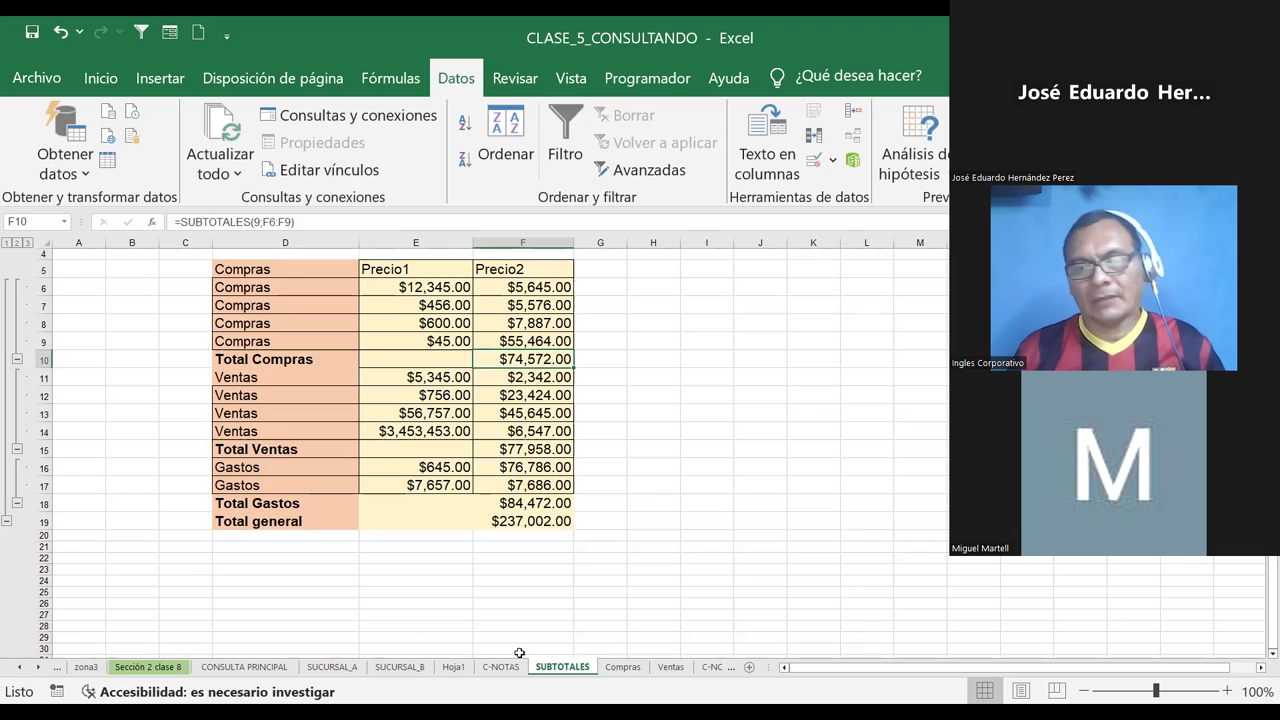
{"action": "left_click", "coordinate": [622, 668]}
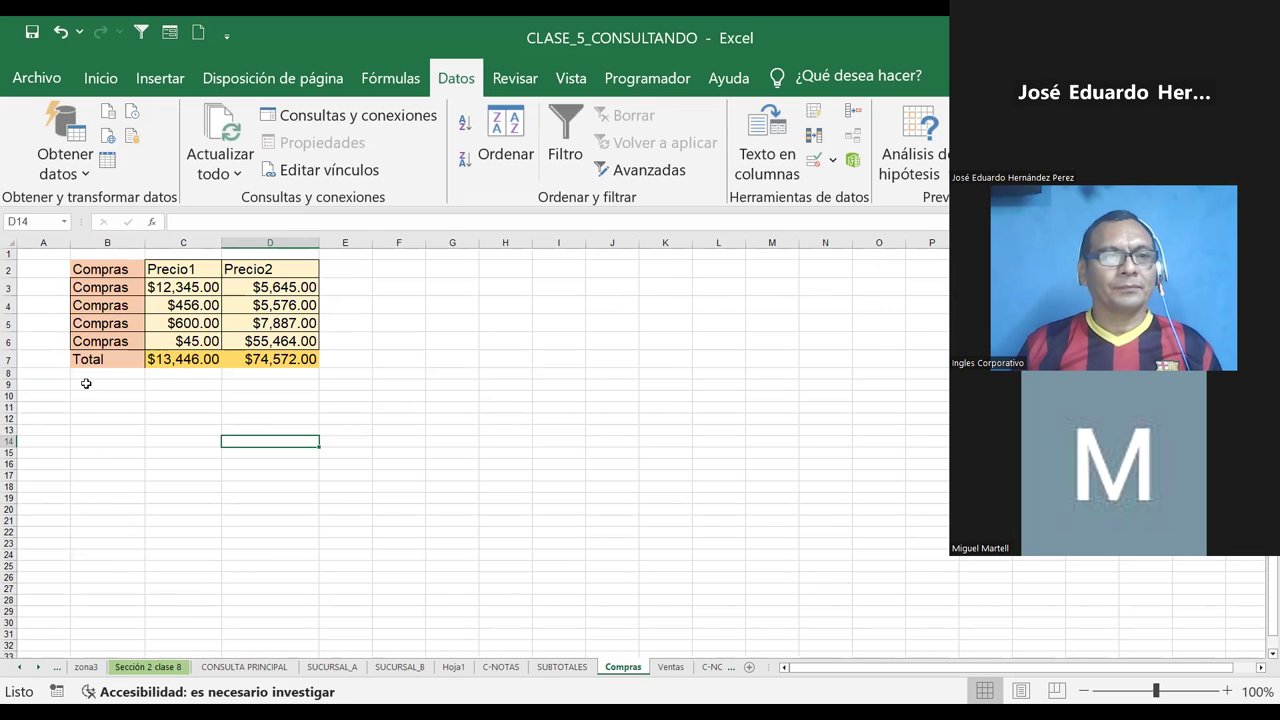
{"action": "left_click", "coordinate": [212, 359]}
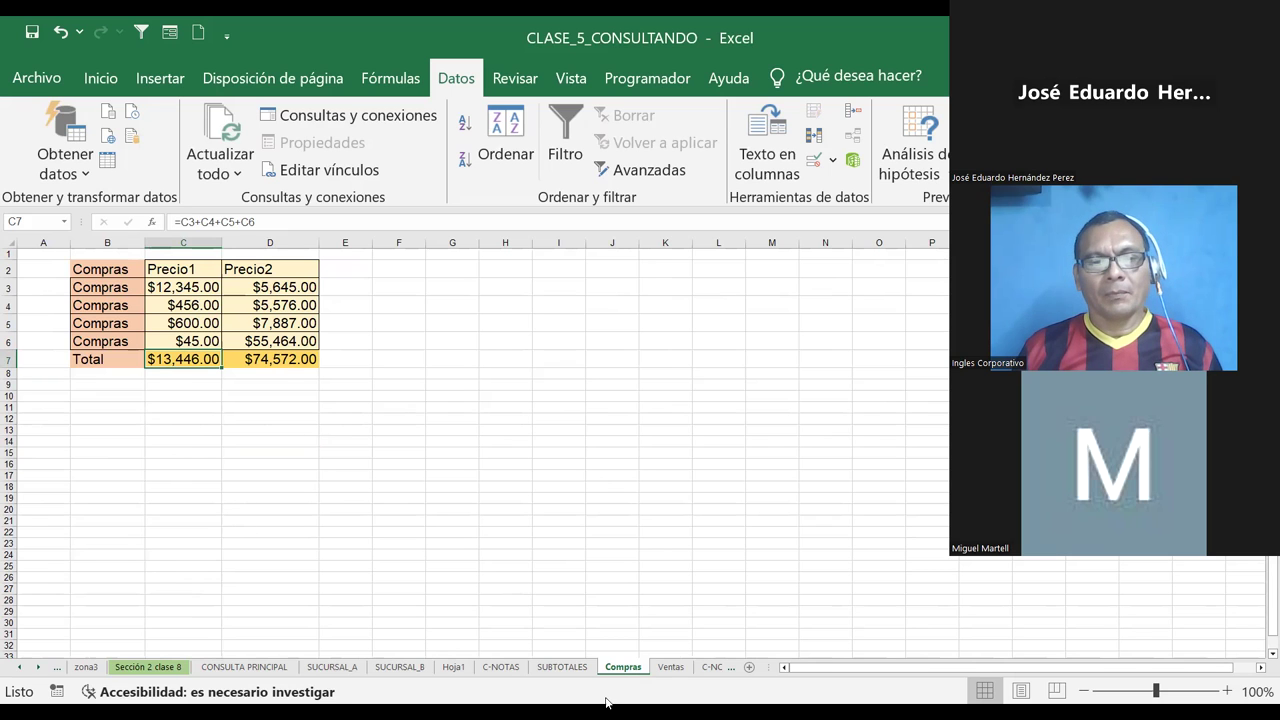
{"action": "left_click", "coordinate": [562, 667]}
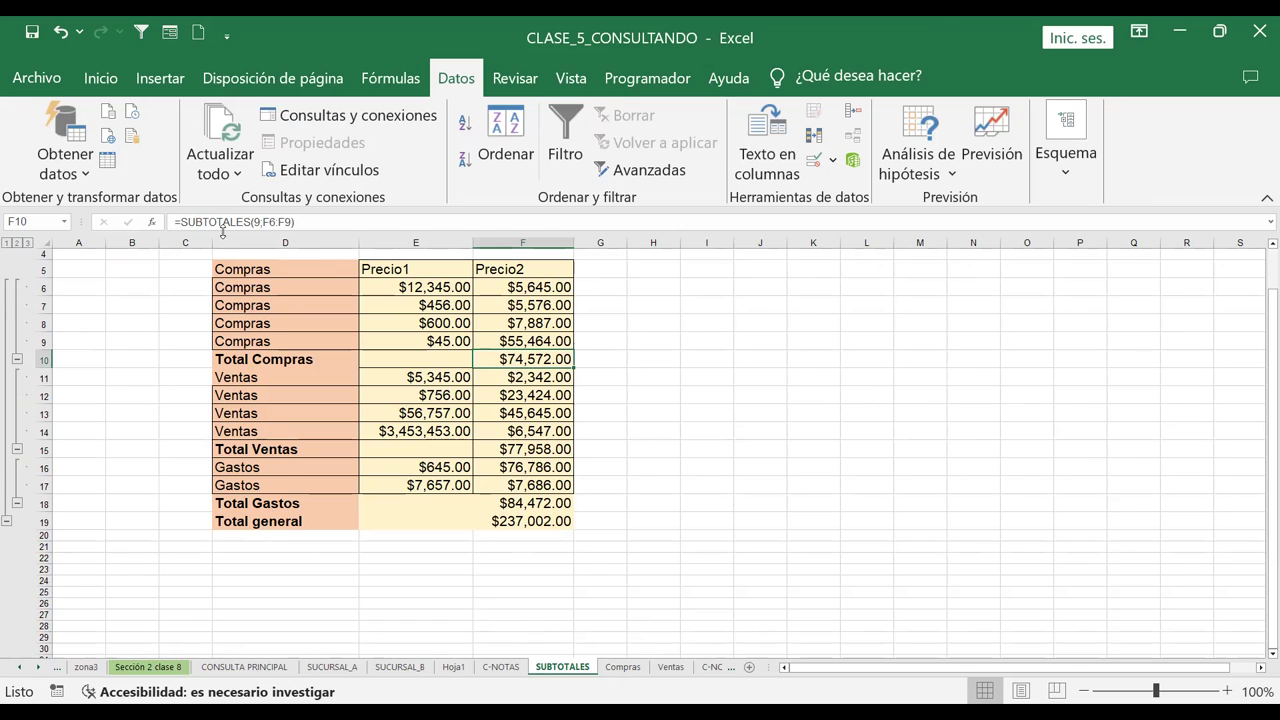
{"action": "left_click", "coordinate": [18, 244]}
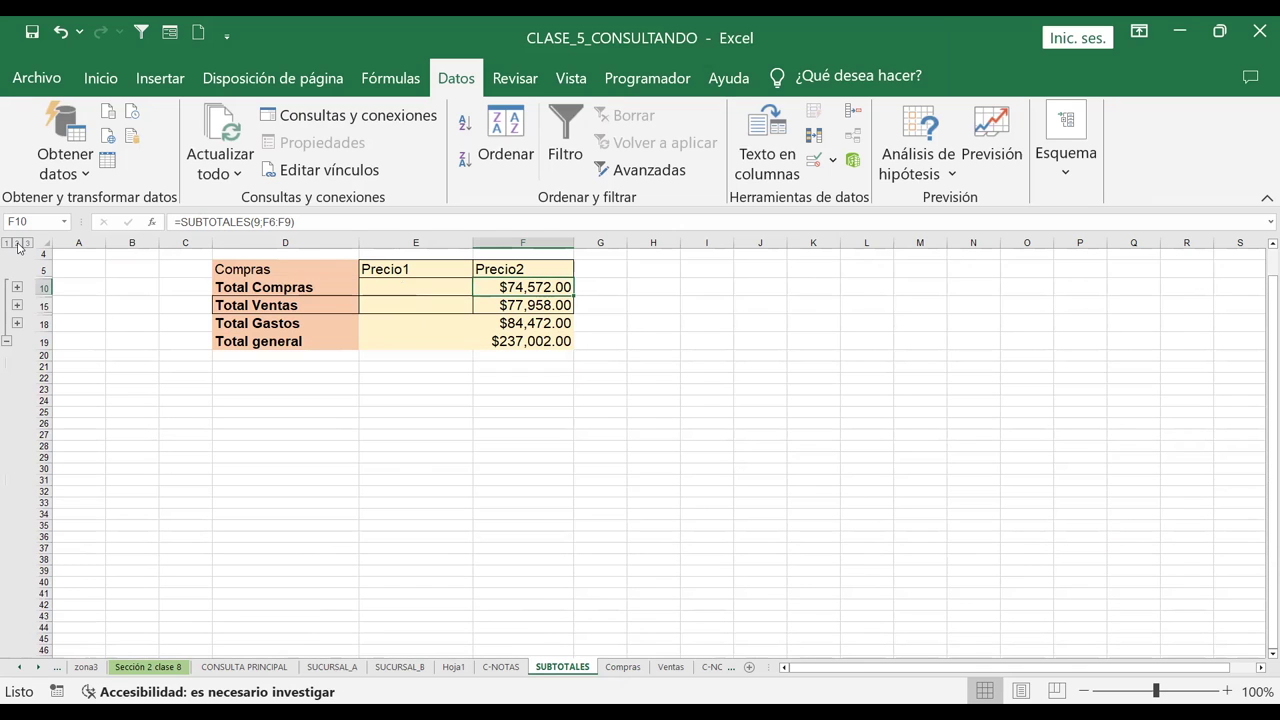
{"action": "left_click", "coordinate": [669, 667]}
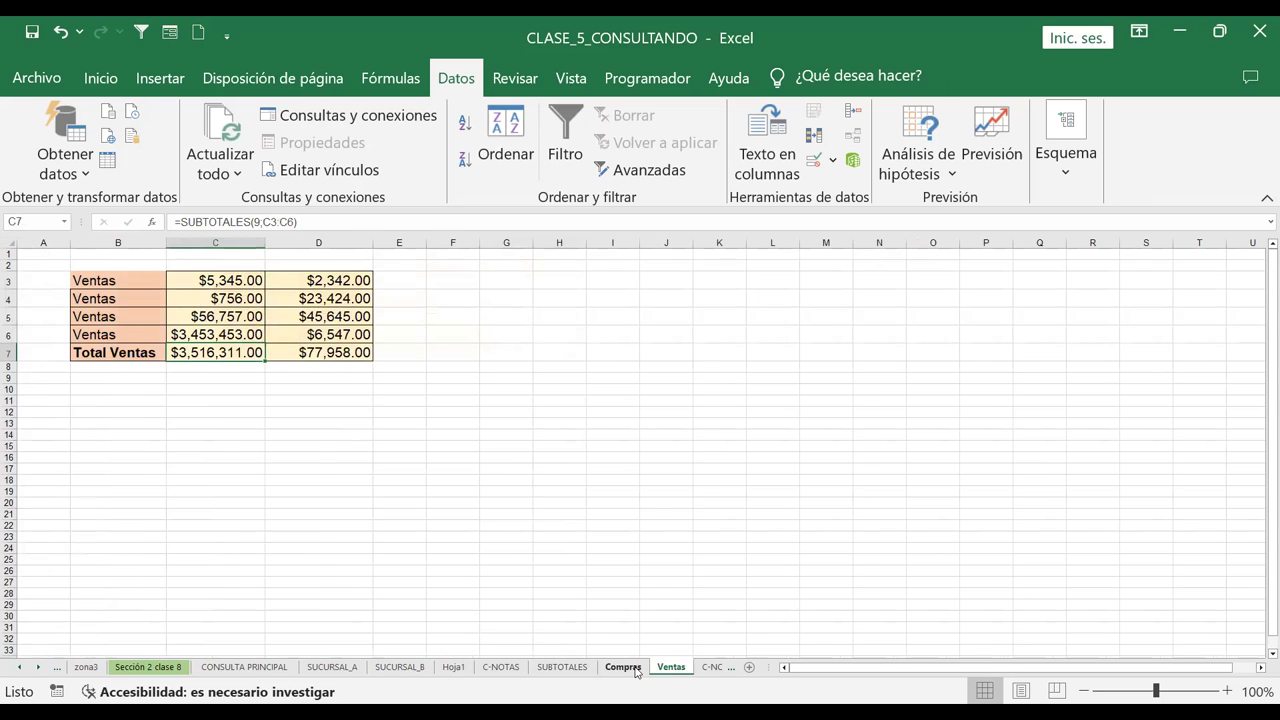
{"action": "left_click", "coordinate": [623, 667]}
{"action": "left_click", "coordinate": [670, 667]}
{"action": "left_click", "coordinate": [621, 667]}
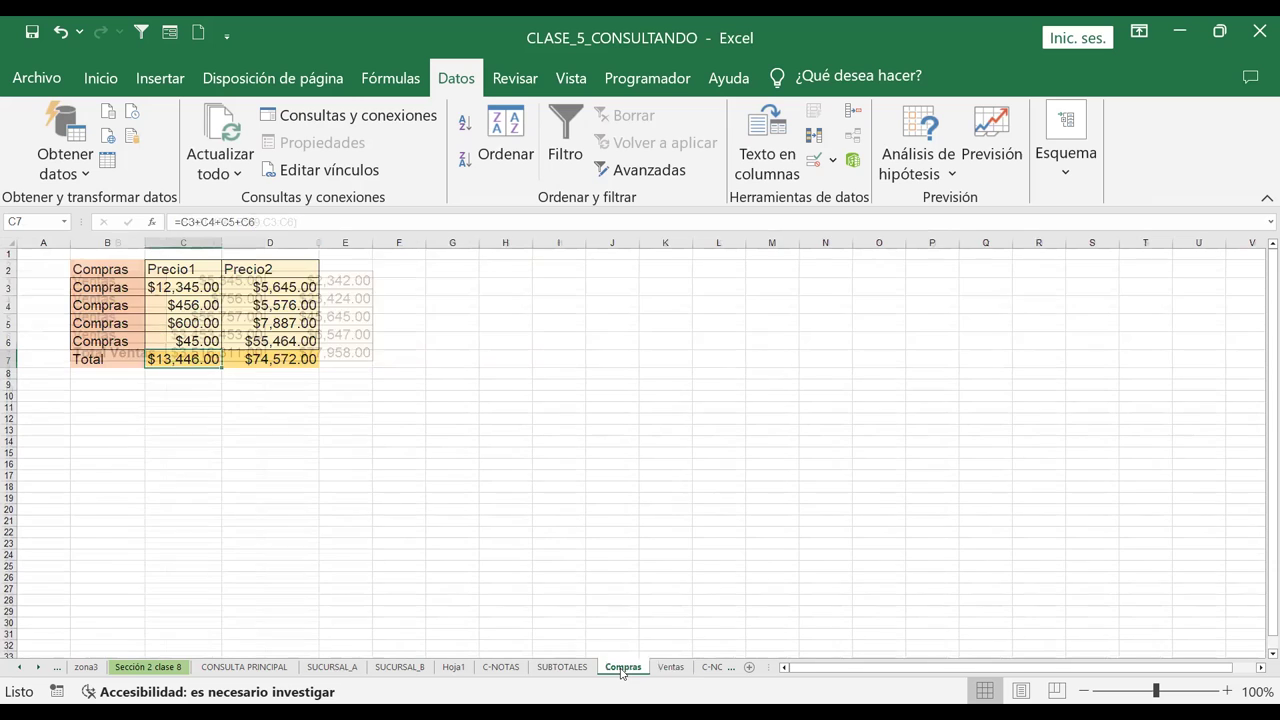
{"action": "left_click", "coordinate": [671, 668]}
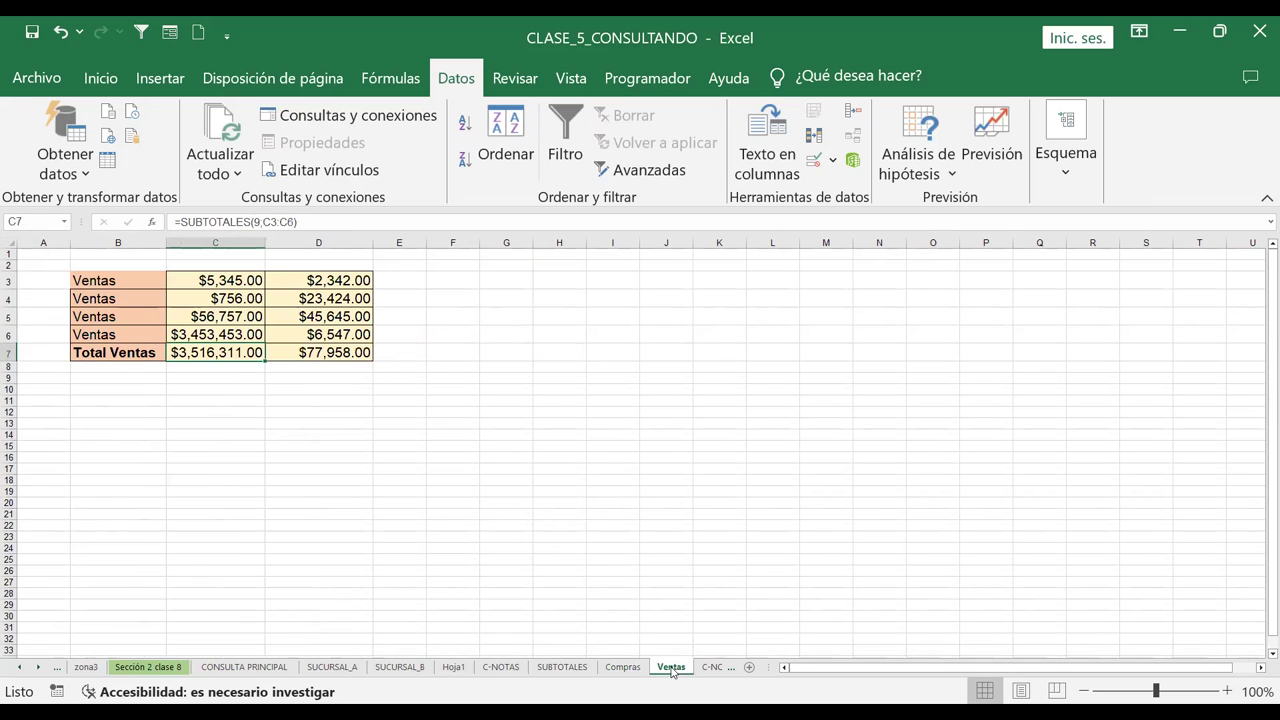
{"action": "left_click", "coordinate": [562, 667]}
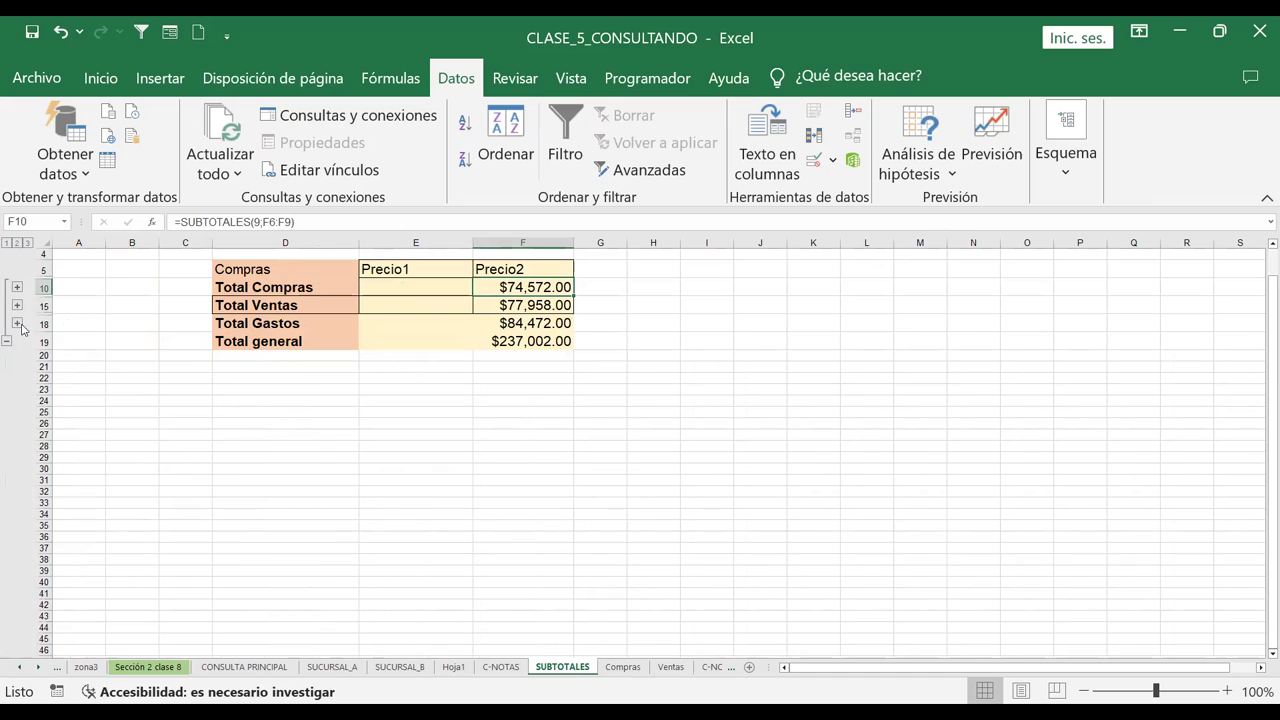
{"action": "left_click", "coordinate": [27, 244]}
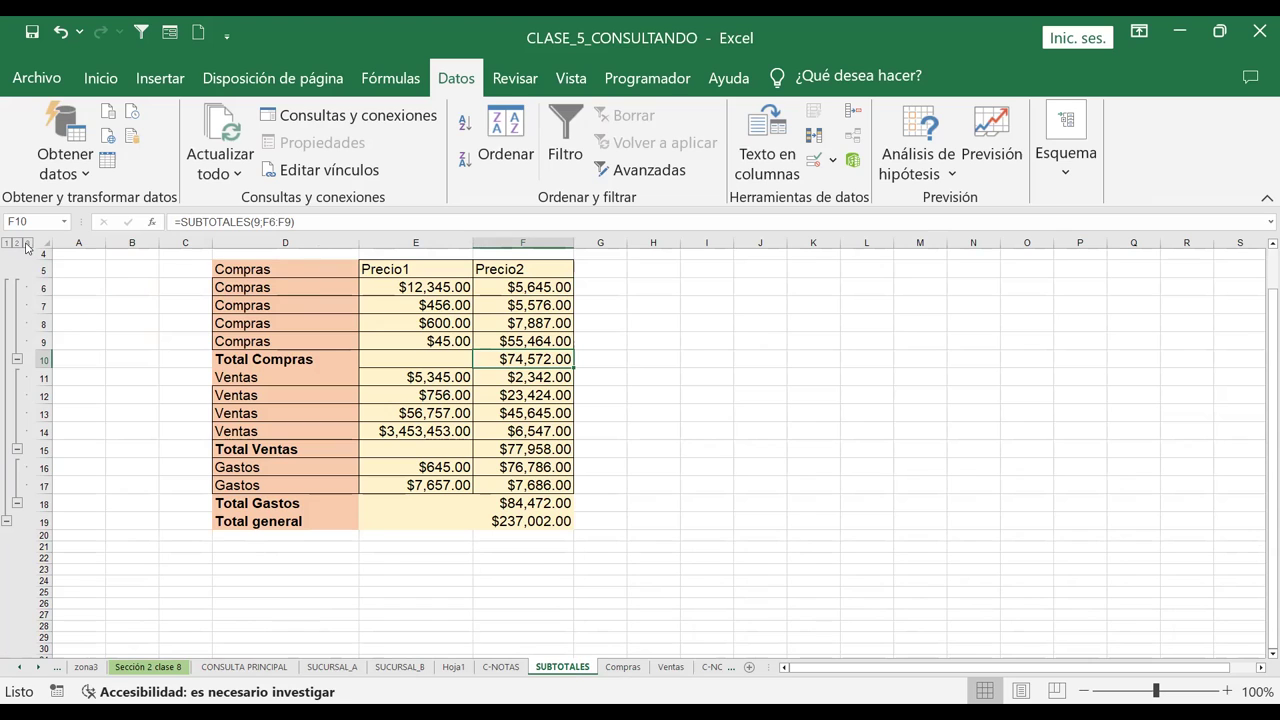
{"action": "left_click", "coordinate": [7, 245]}
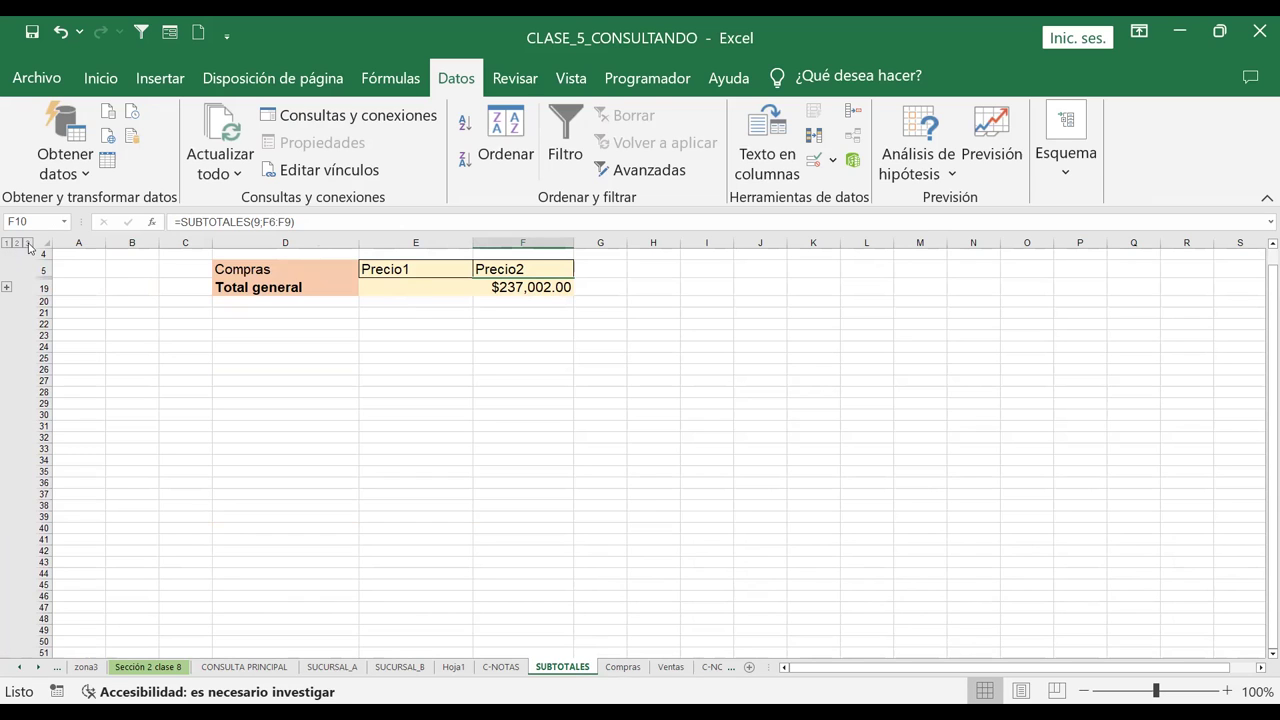
{"action": "left_click", "coordinate": [19, 244]}
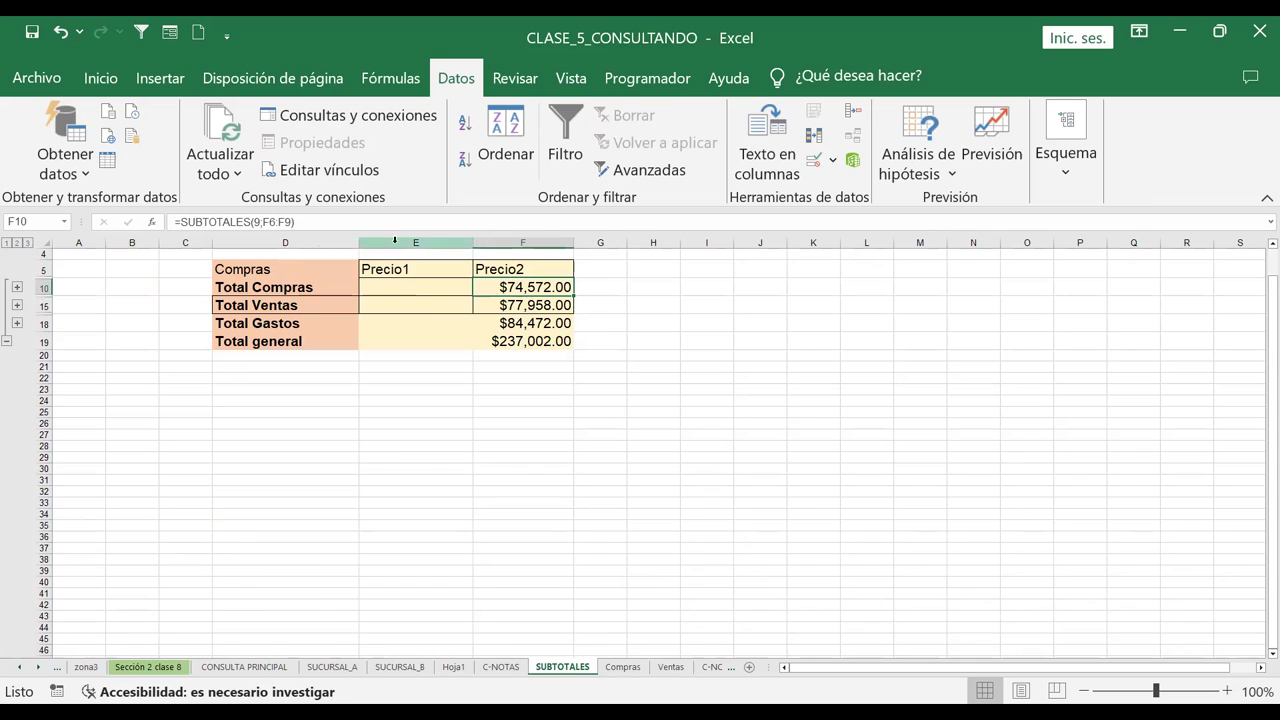
{"action": "left_click", "coordinate": [30, 245]}
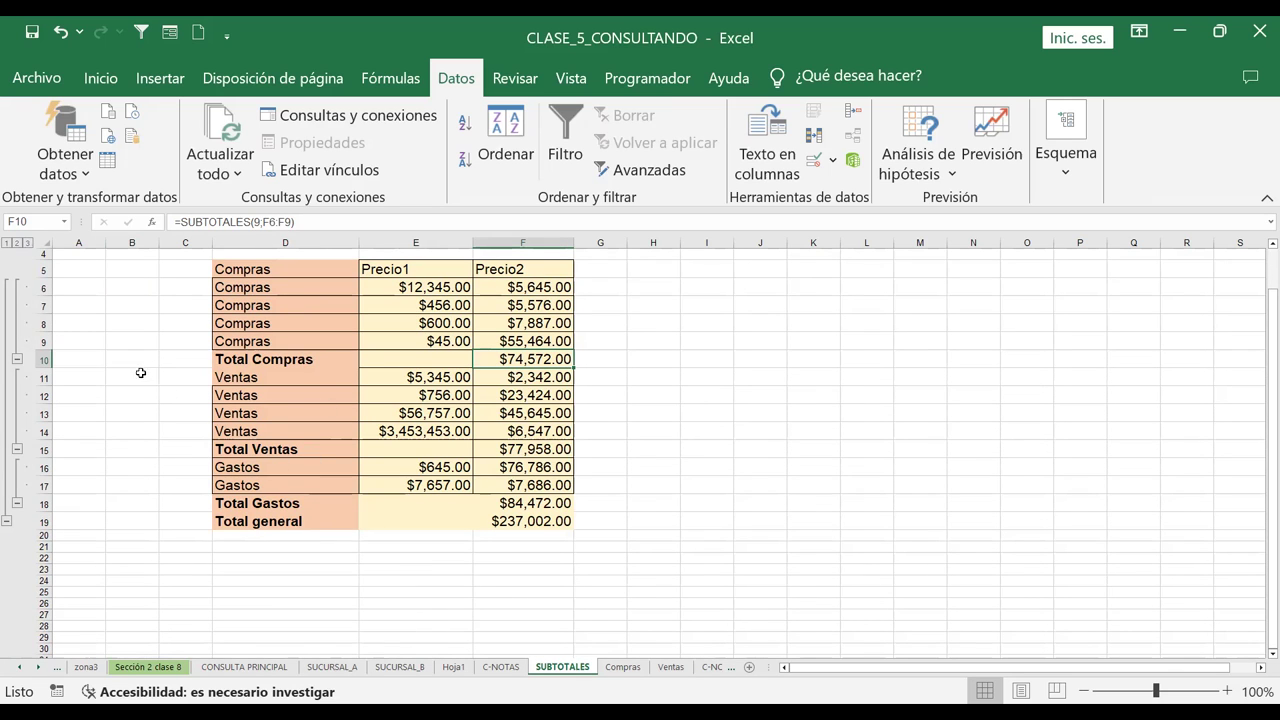
{"action": "left_click", "coordinate": [7, 521]}
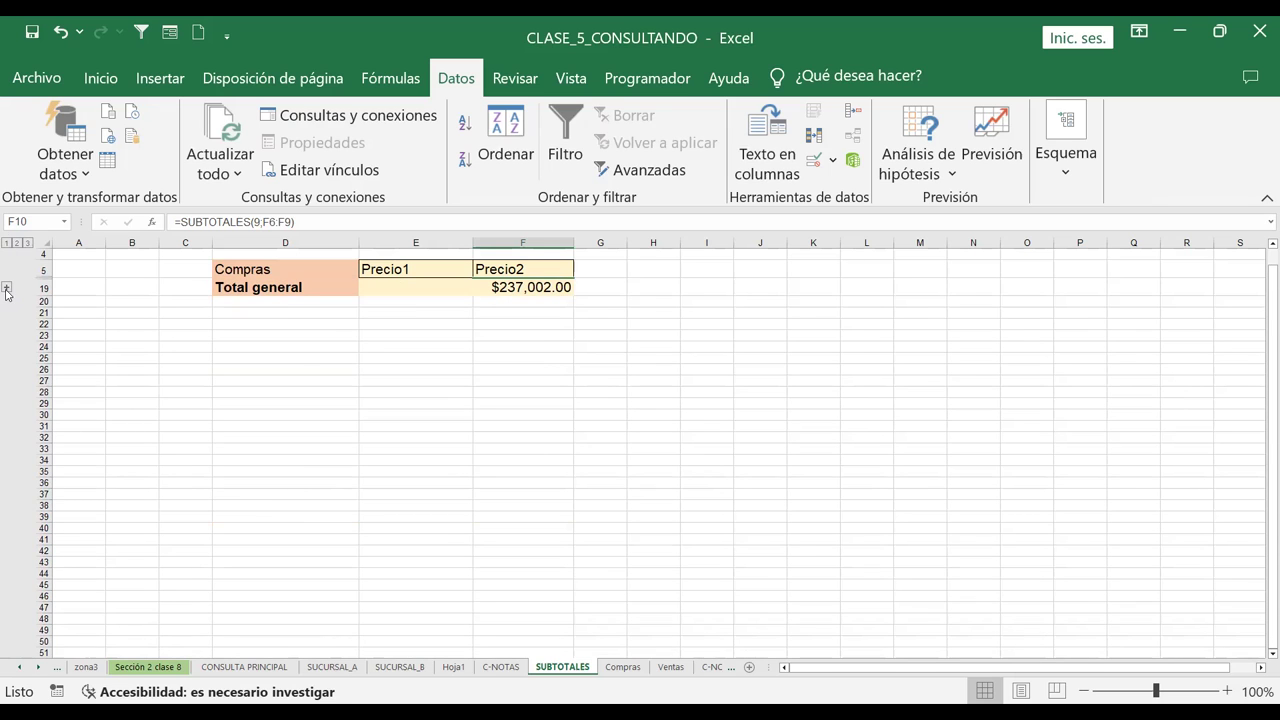
{"action": "left_click", "coordinate": [7, 289]}
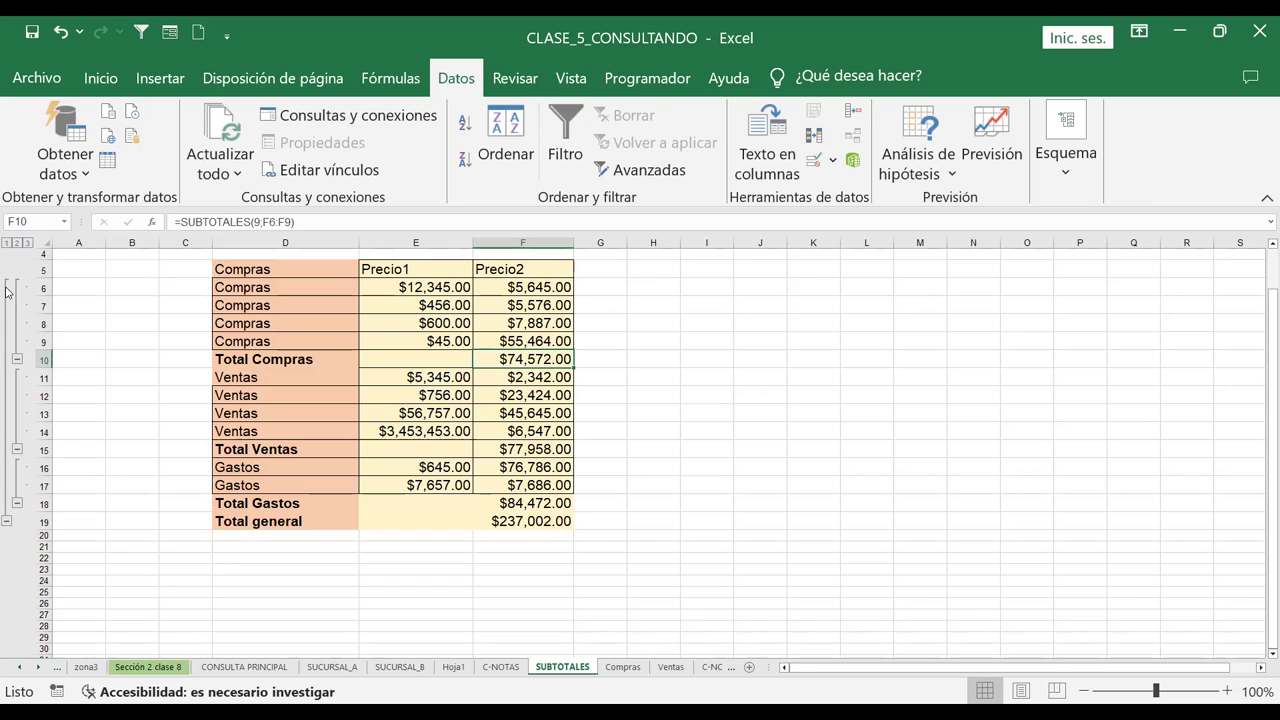
Cancel the ungroup dialog and group column F into a first column outline group
{"action": "left_click", "coordinate": [1066, 172]}
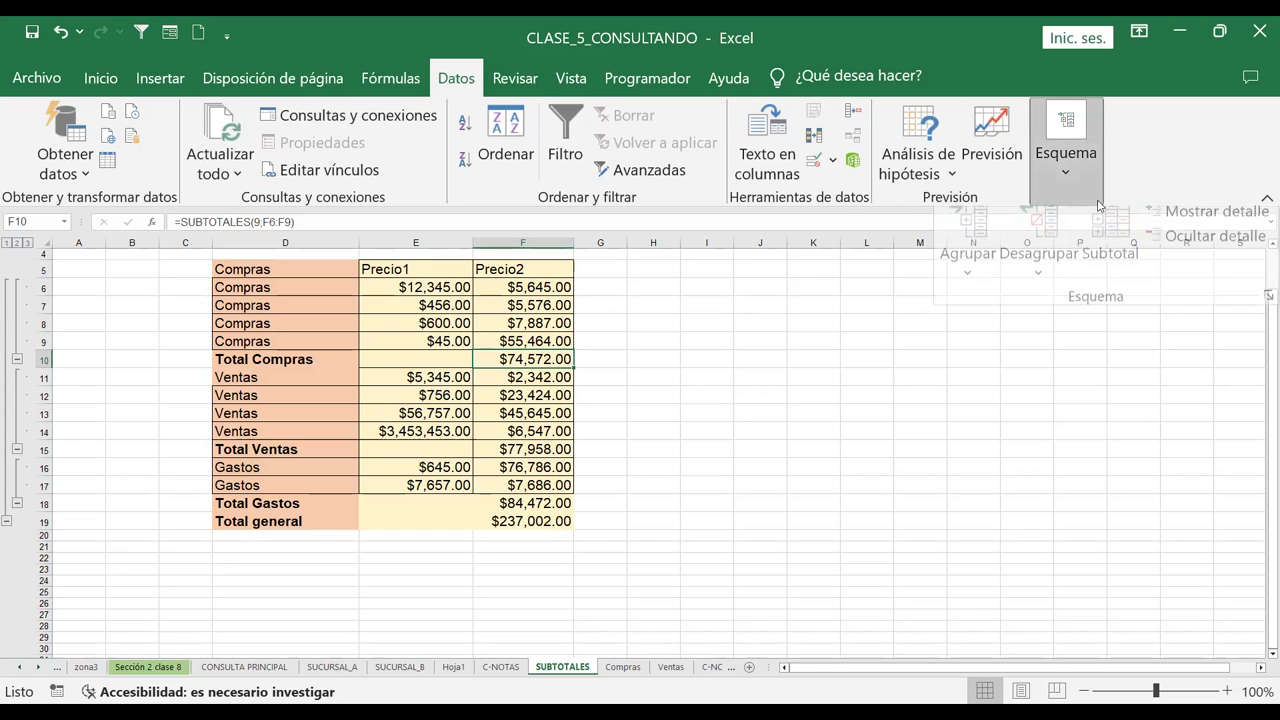
{"action": "left_click", "coordinate": [1041, 250]}
{"action": "key", "text": "Escape"}
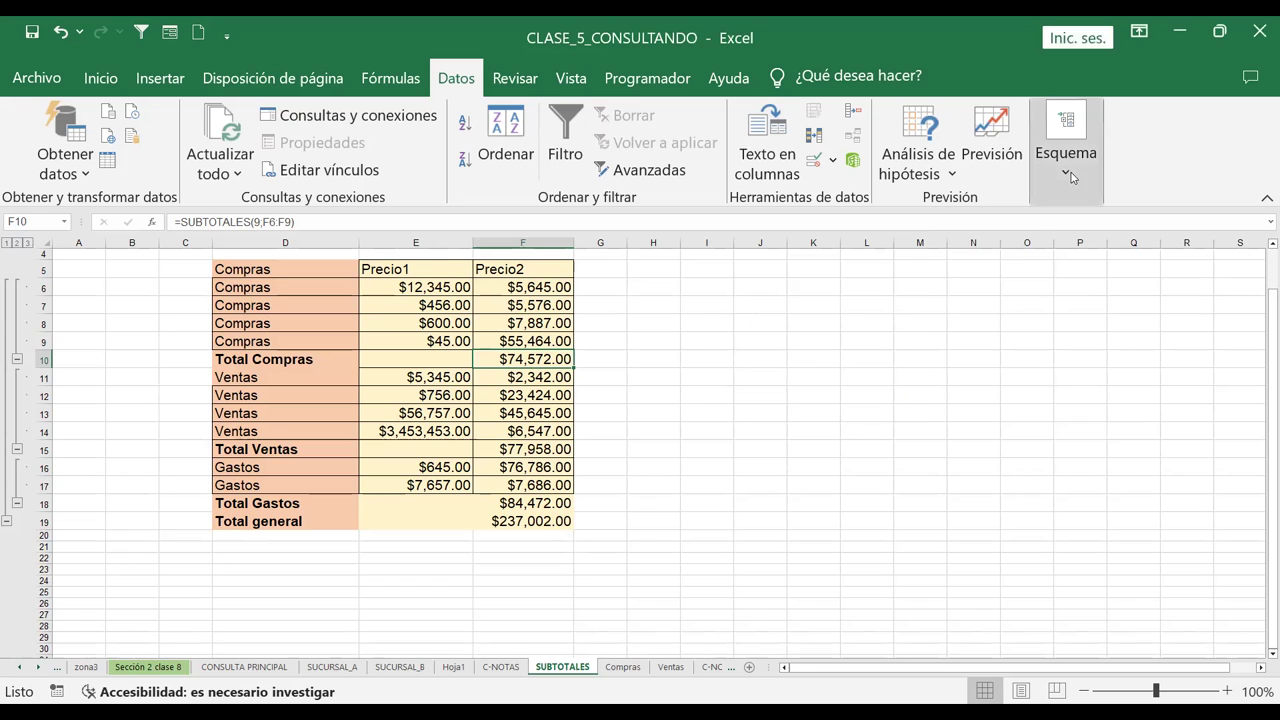
{"action": "left_click", "coordinate": [1066, 160]}
{"action": "left_click", "coordinate": [969, 283]}
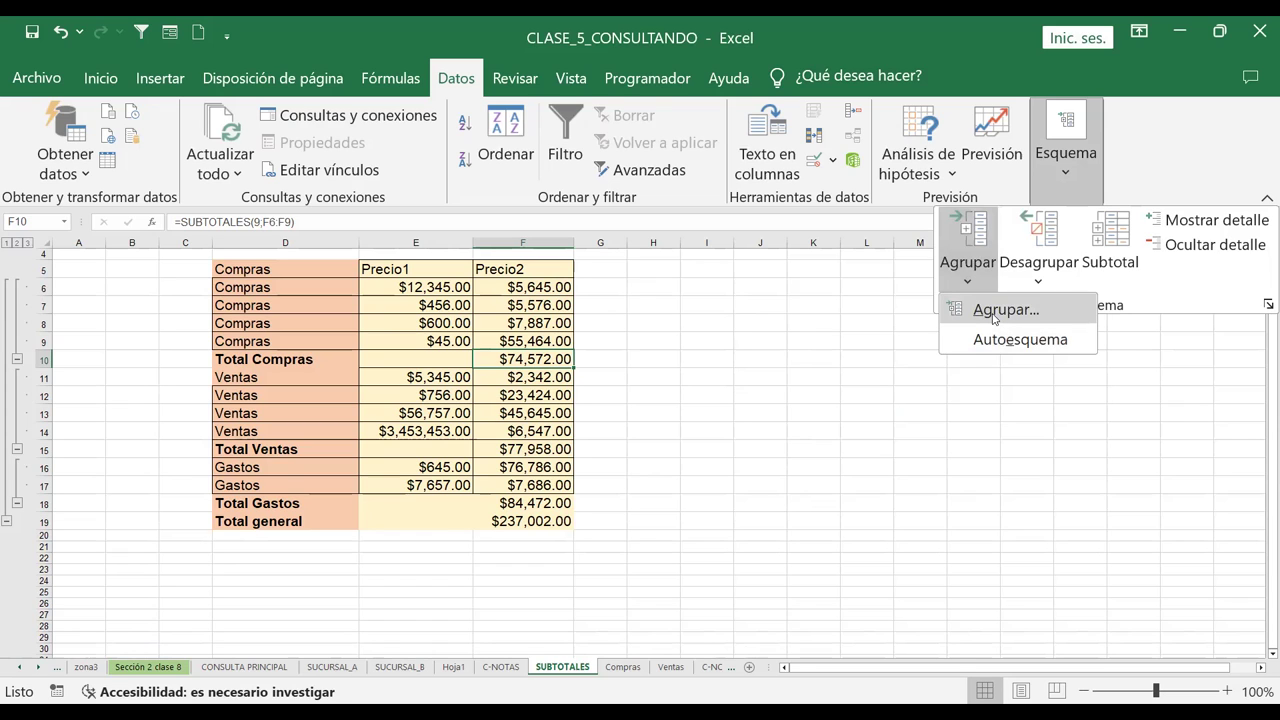
{"action": "left_click", "coordinate": [993, 311]}
{"action": "left_click", "coordinate": [780, 381]}
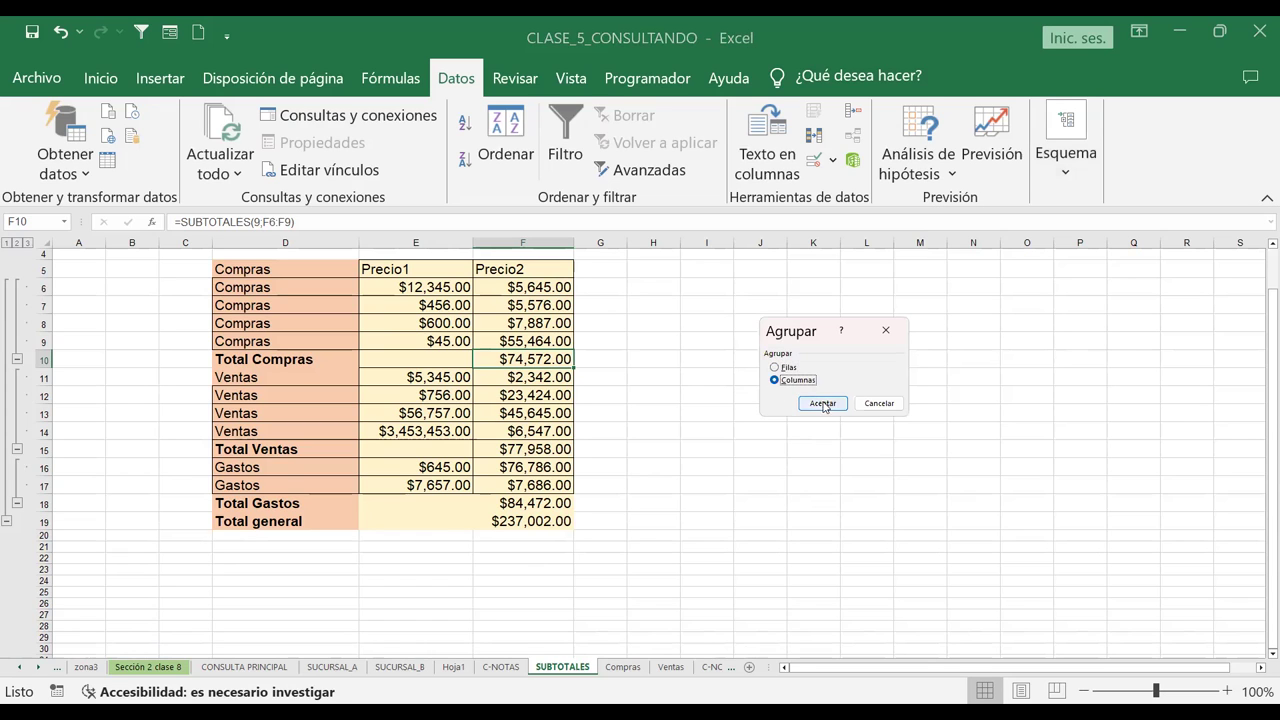
{"action": "left_click", "coordinate": [822, 404]}
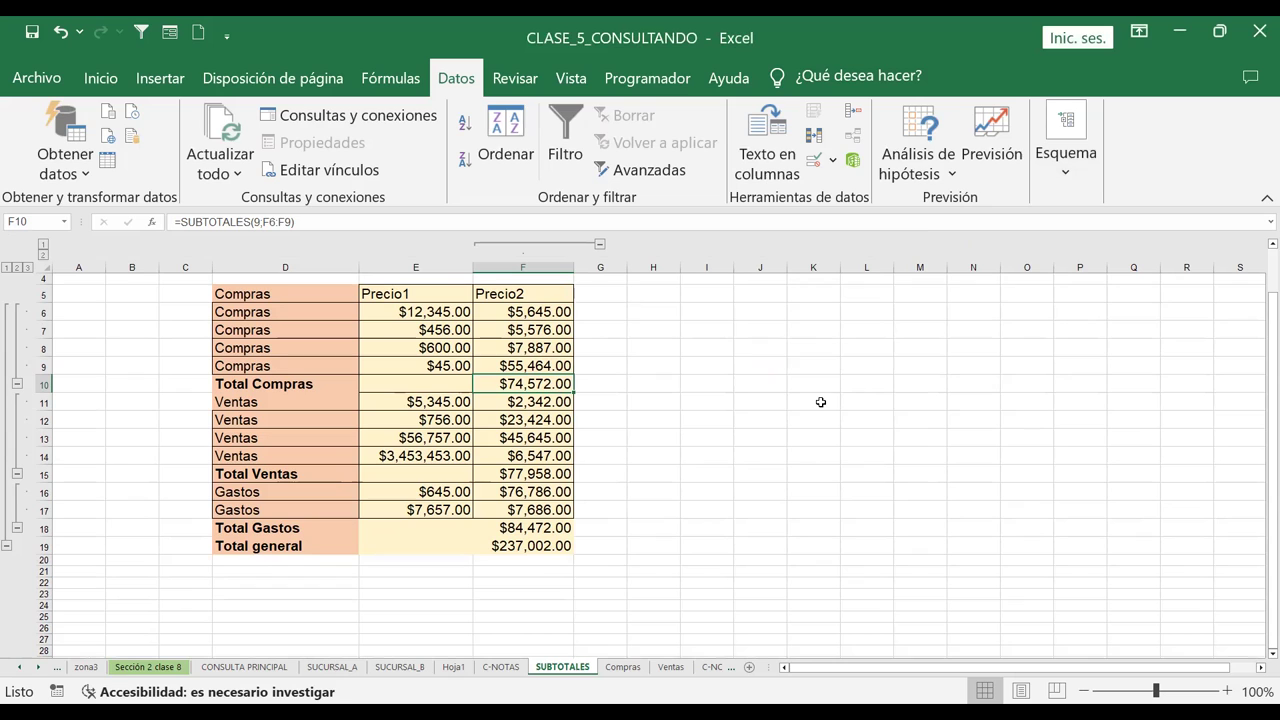
Add a second and third nested column group over column F
{"action": "left_click", "coordinate": [1073, 177]}
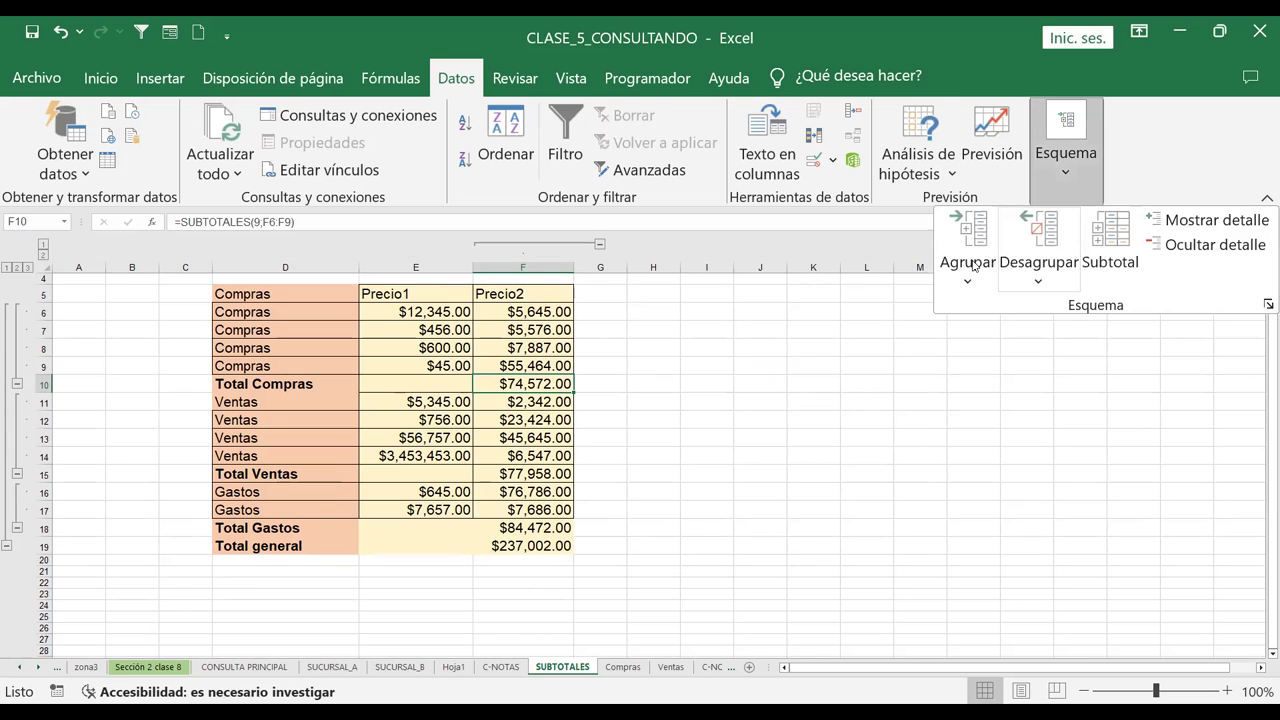
{"action": "left_click", "coordinate": [973, 264]}
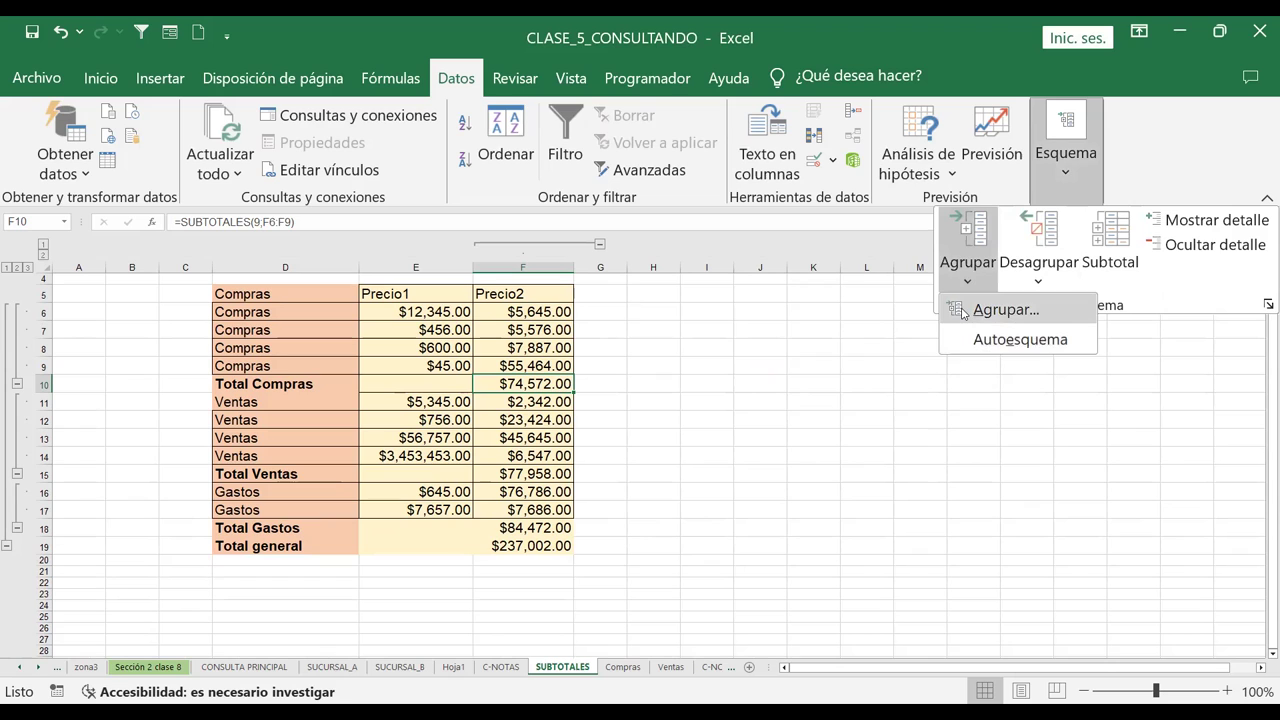
{"action": "left_click", "coordinate": [964, 312]}
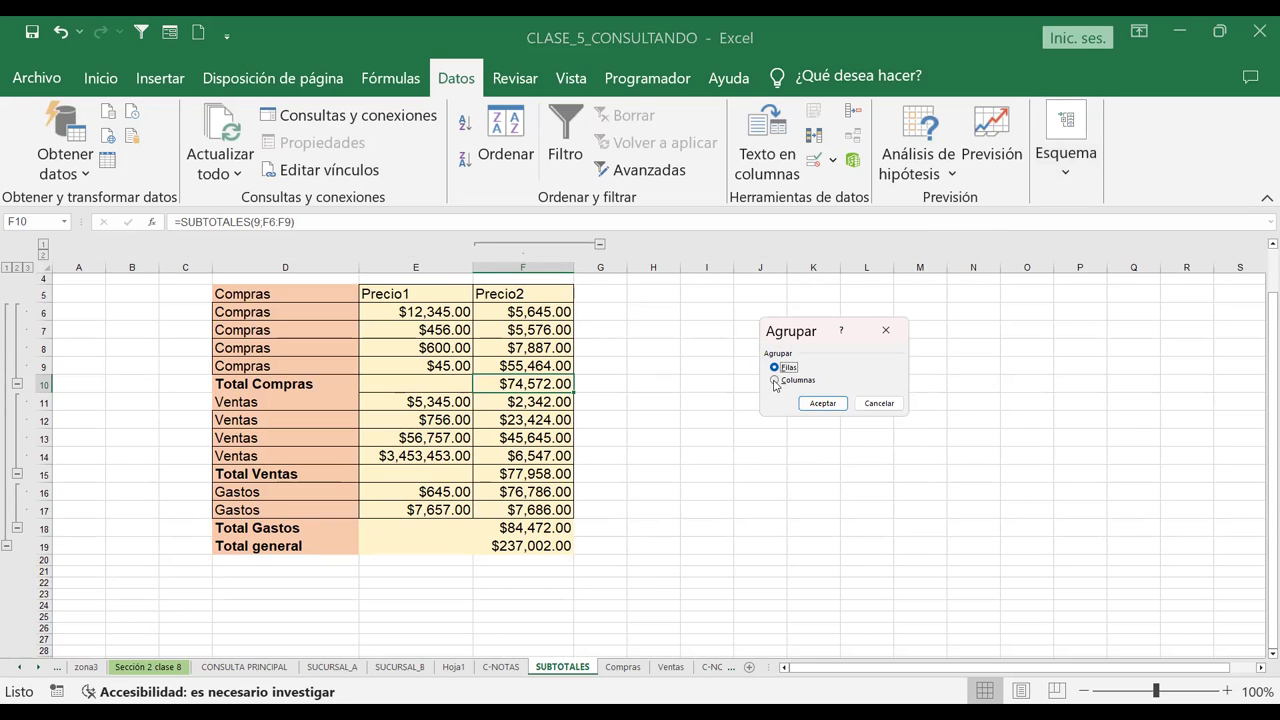
{"action": "left_click", "coordinate": [775, 381]}
{"action": "left_click", "coordinate": [822, 404]}
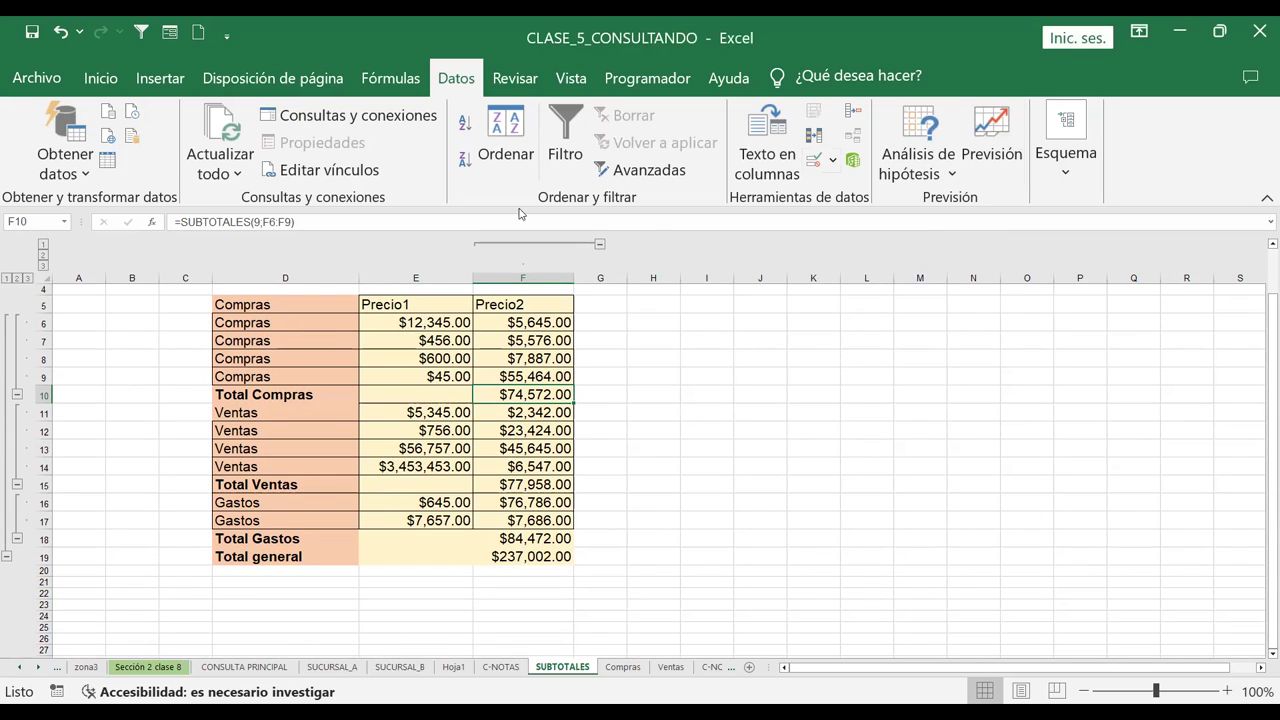
{"action": "left_click", "coordinate": [1068, 176]}
{"action": "left_click", "coordinate": [975, 283]}
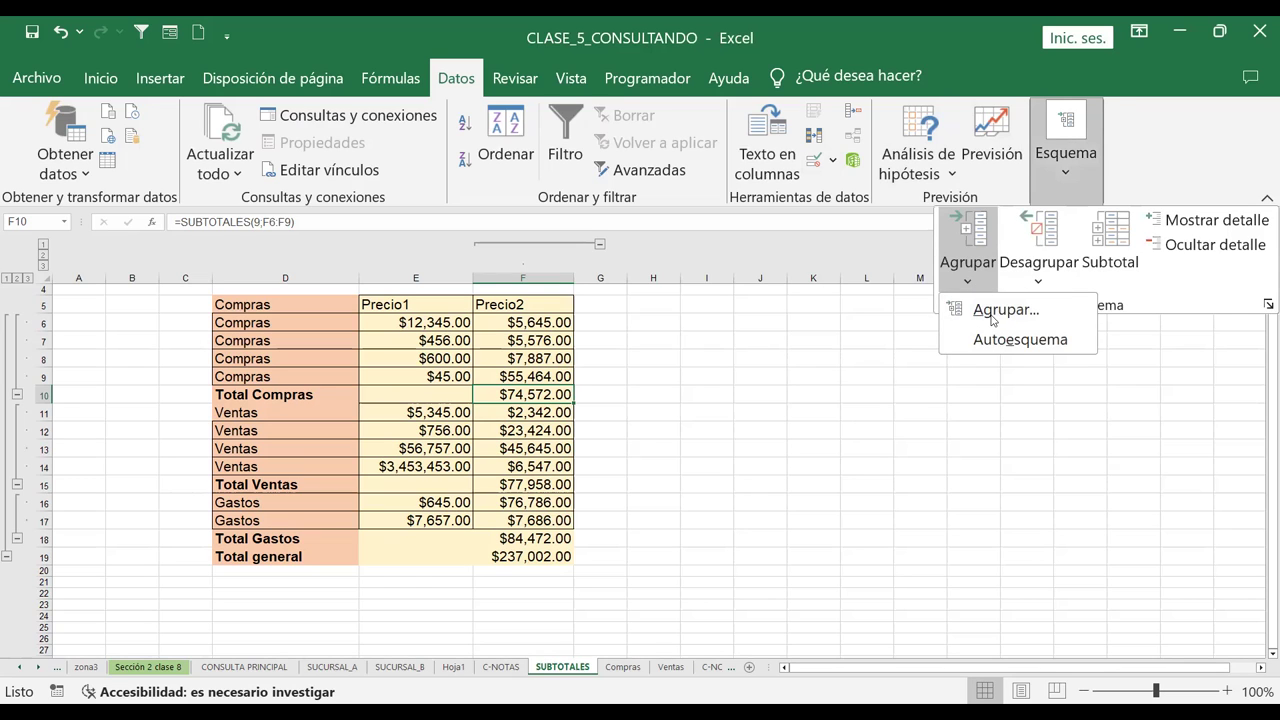
{"action": "left_click", "coordinate": [990, 310]}
{"action": "left_click", "coordinate": [774, 379]}
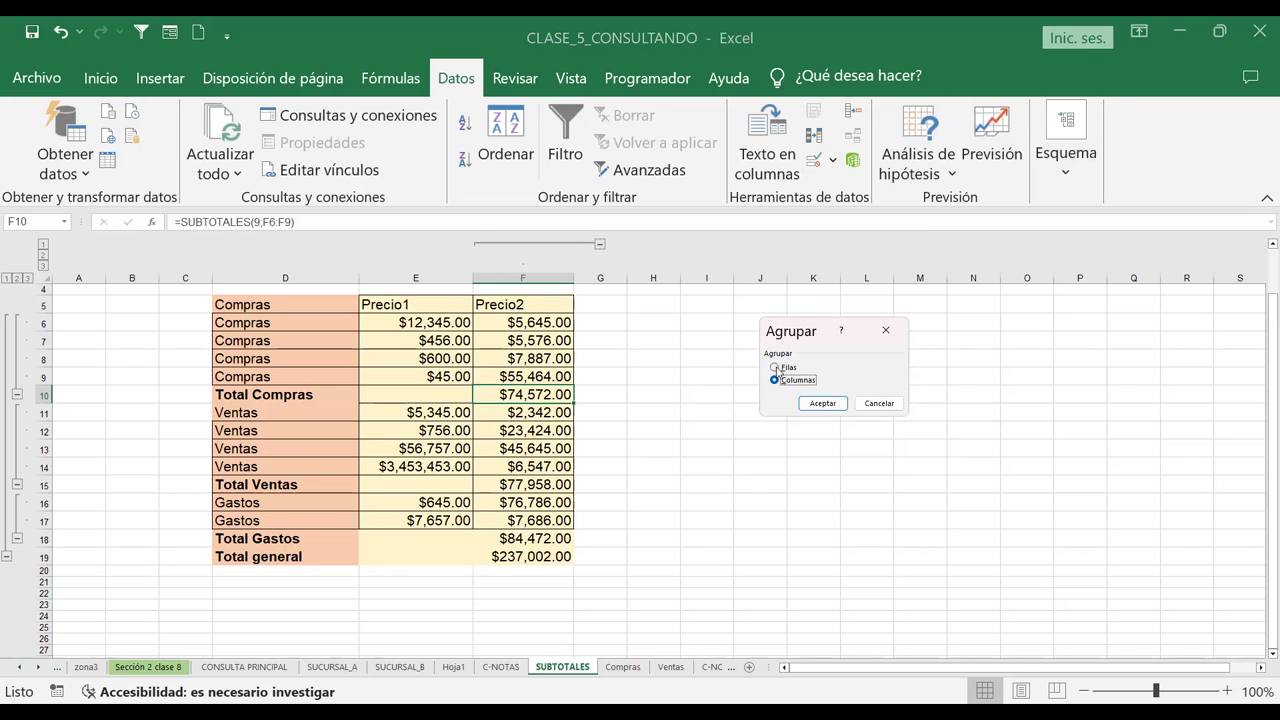
{"action": "left_click", "coordinate": [823, 405]}
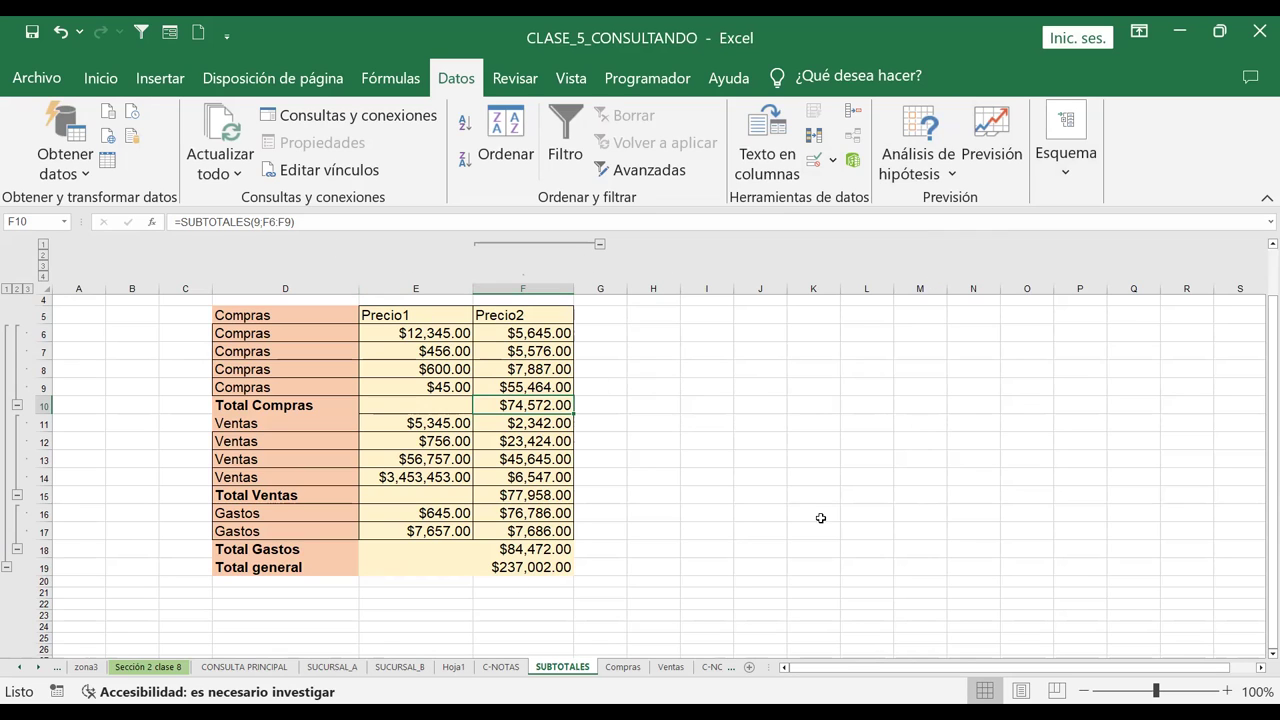
{"action": "left_click", "coordinate": [1068, 176]}
Remove one row outline level and collapse the Ventas detail rows
{"action": "left_click", "coordinate": [1043, 246]}
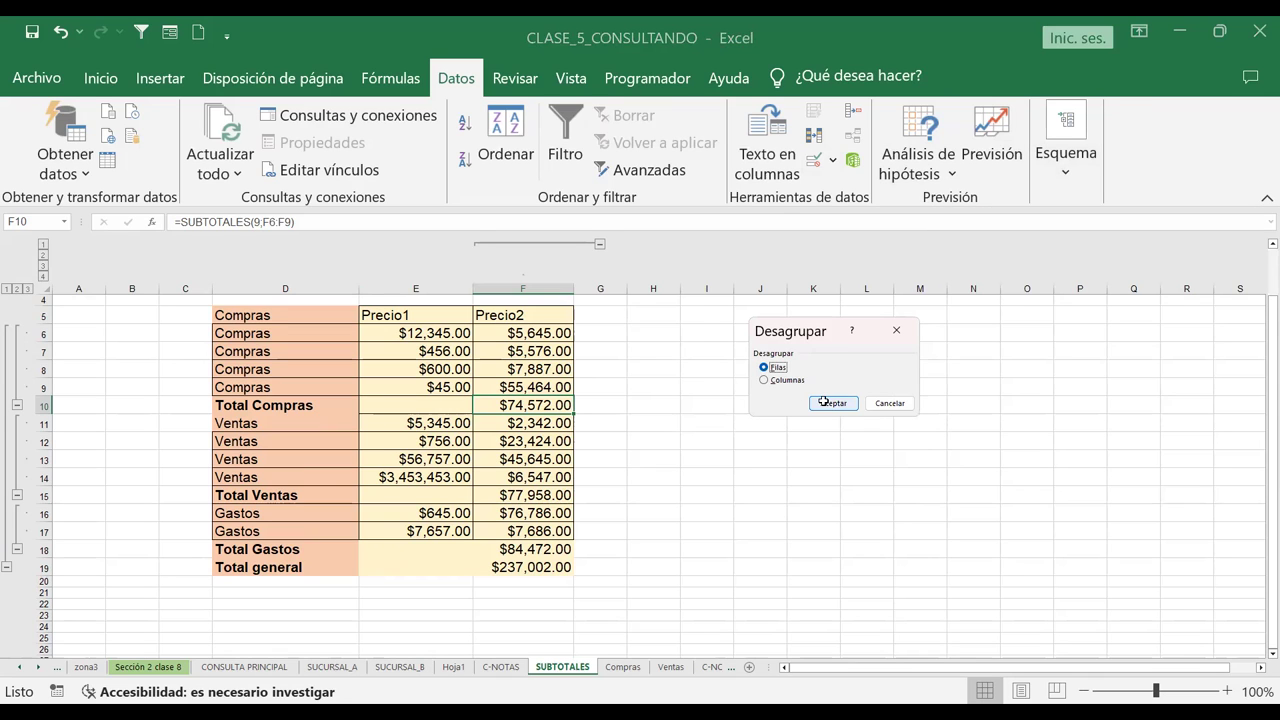
{"action": "left_click", "coordinate": [823, 401]}
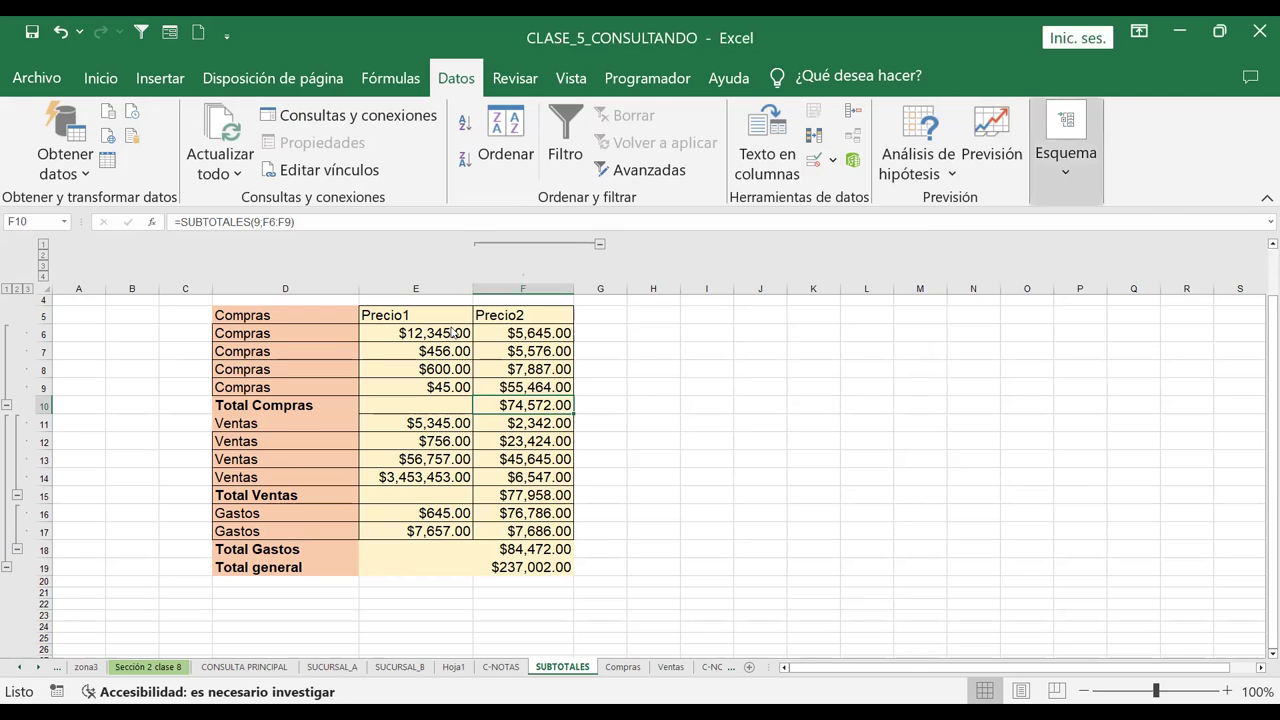
{"action": "left_click", "coordinate": [17, 494]}
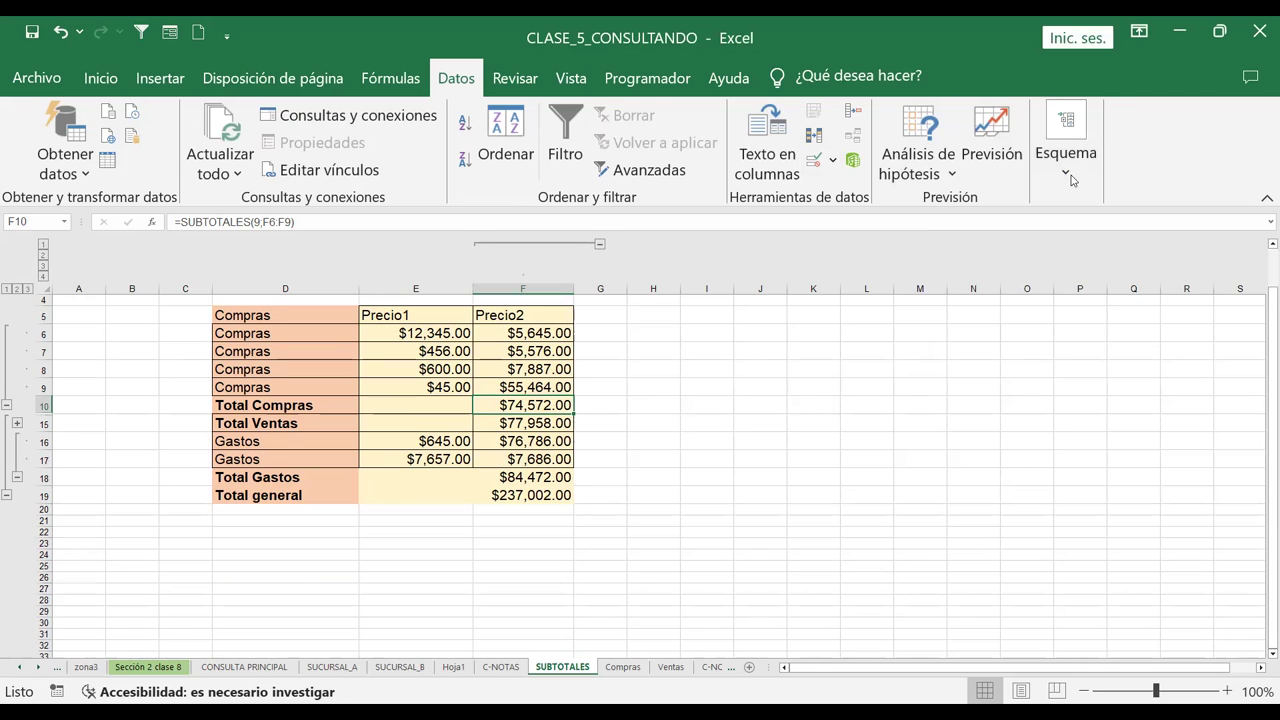
Bring up the Subtotales dialog for the table
{"action": "left_click", "coordinate": [1066, 150]}
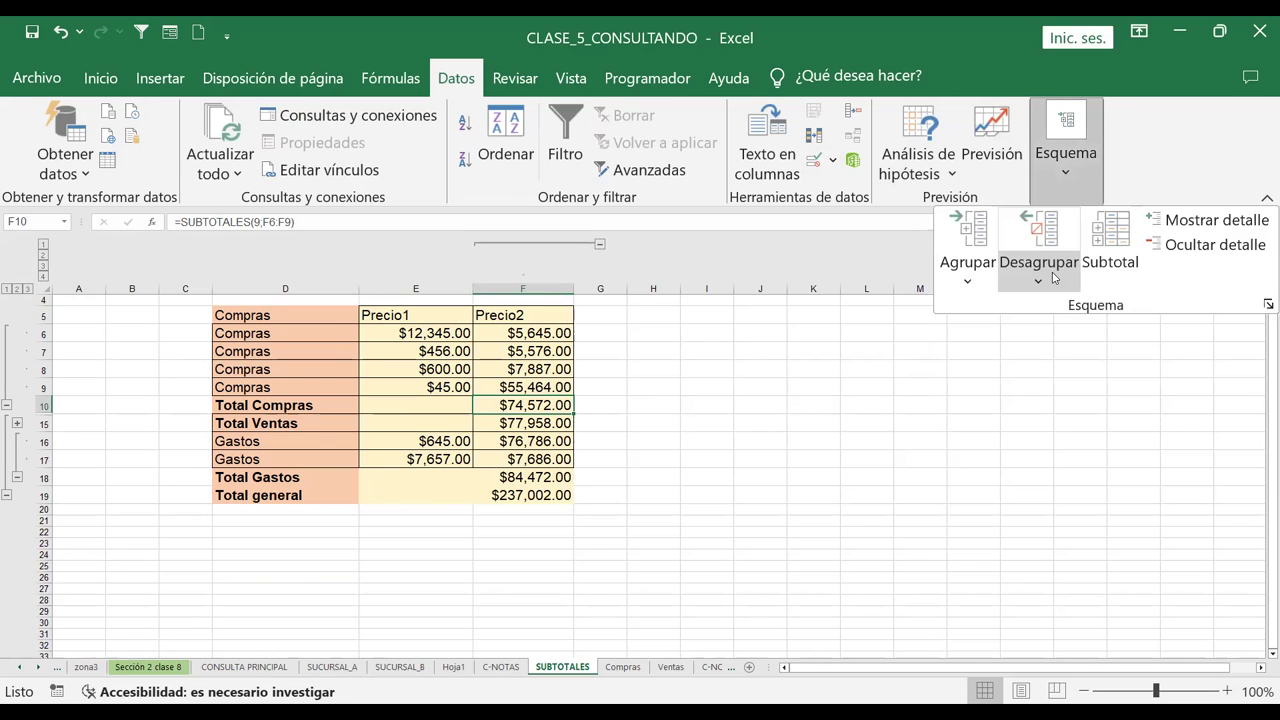
{"action": "left_click", "coordinate": [1054, 278]}
{"action": "left_click", "coordinate": [14, 477]}
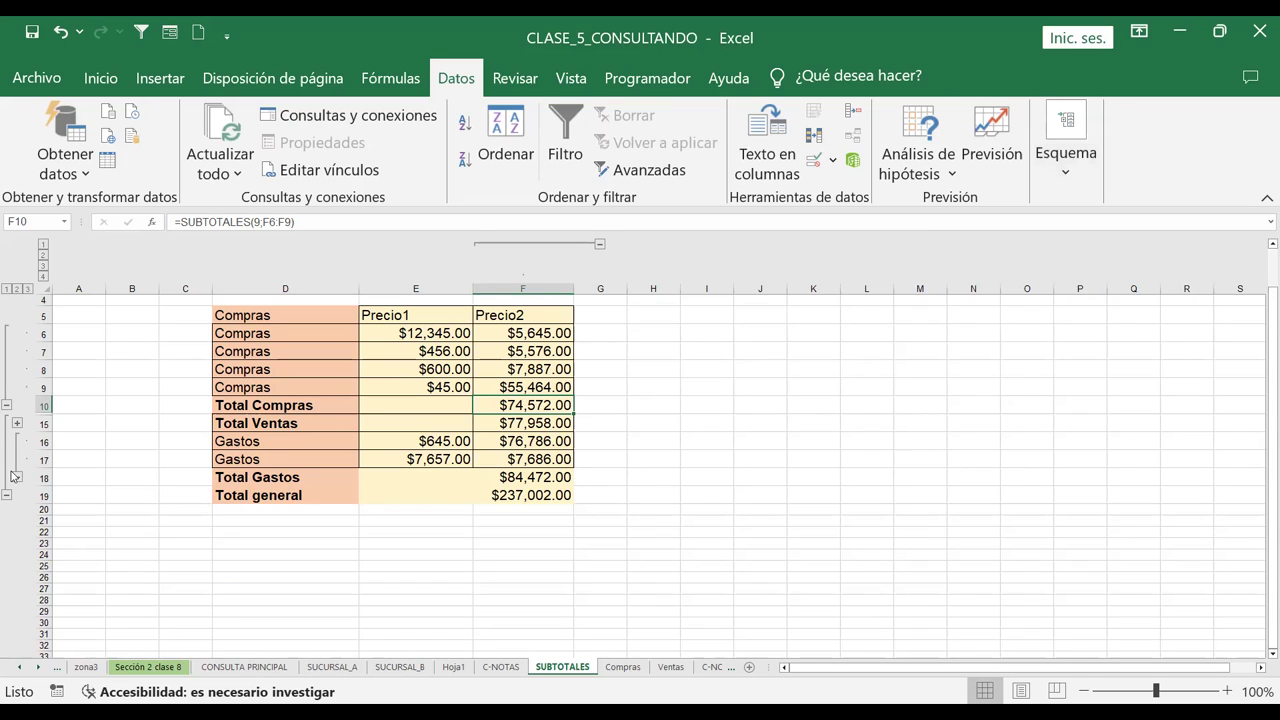
{"action": "left_click", "coordinate": [1075, 176]}
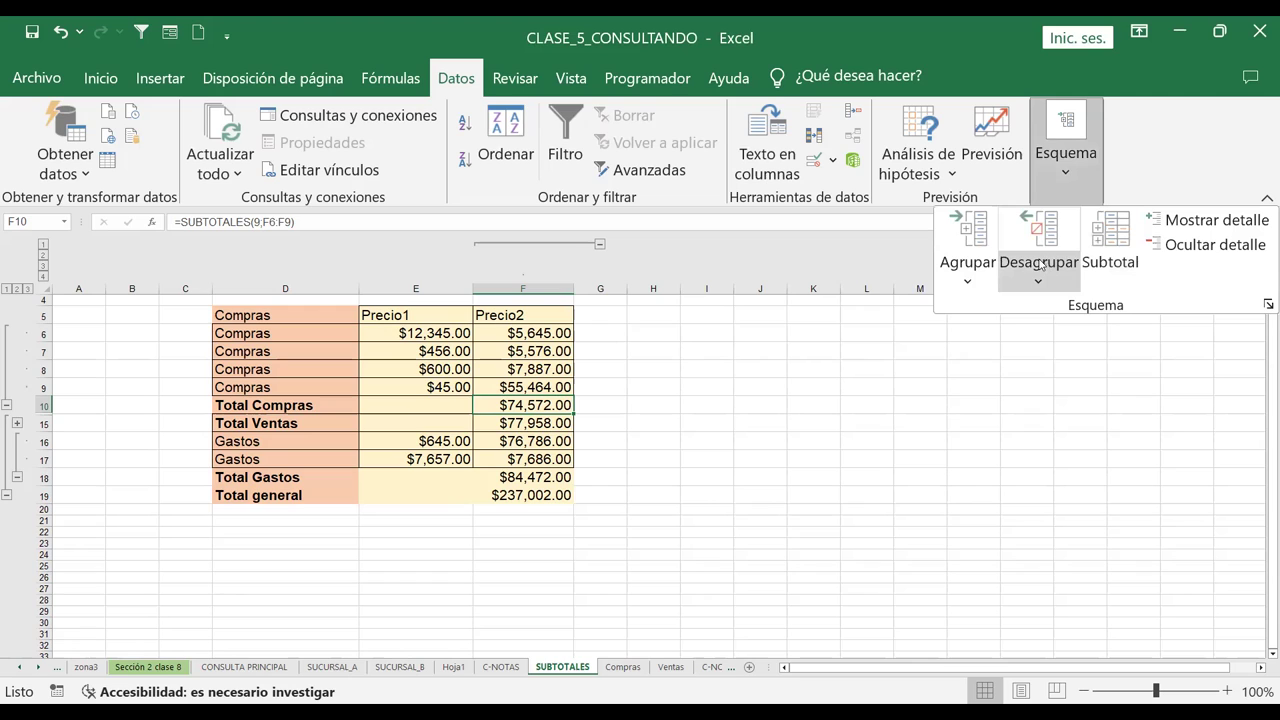
{"action": "left_click", "coordinate": [1040, 264]}
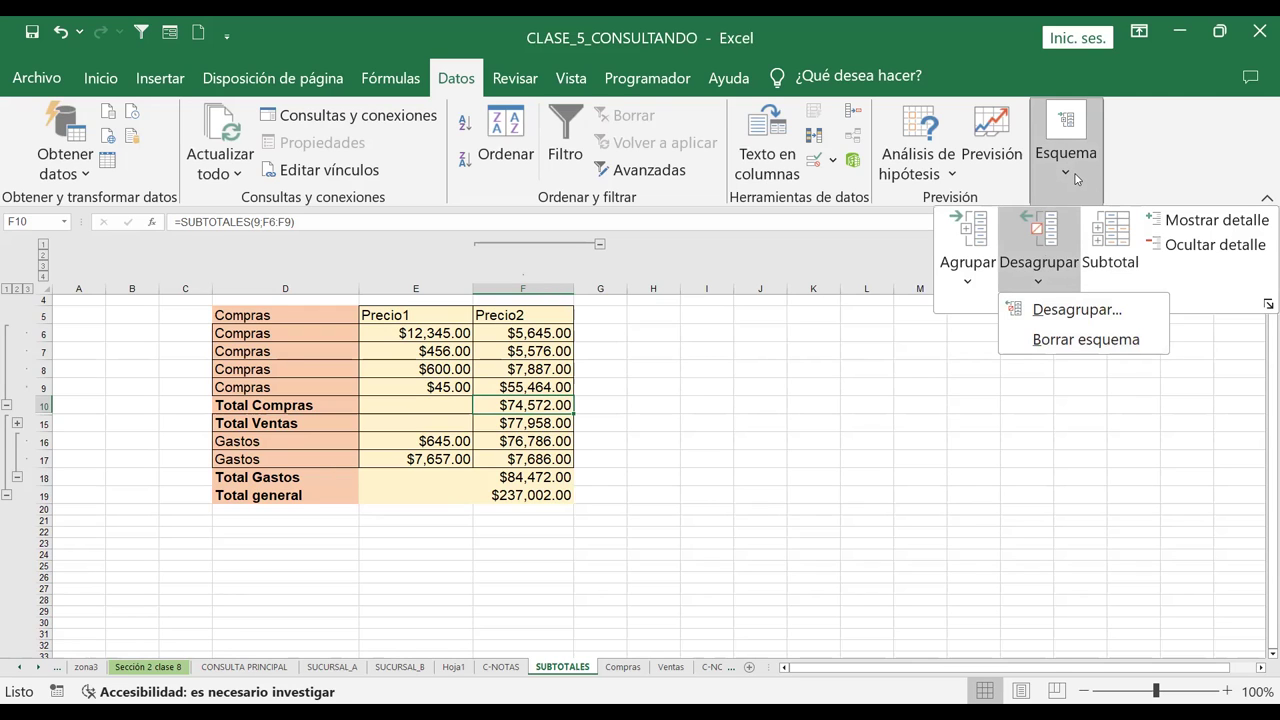
{"action": "left_click", "coordinate": [1111, 256]}
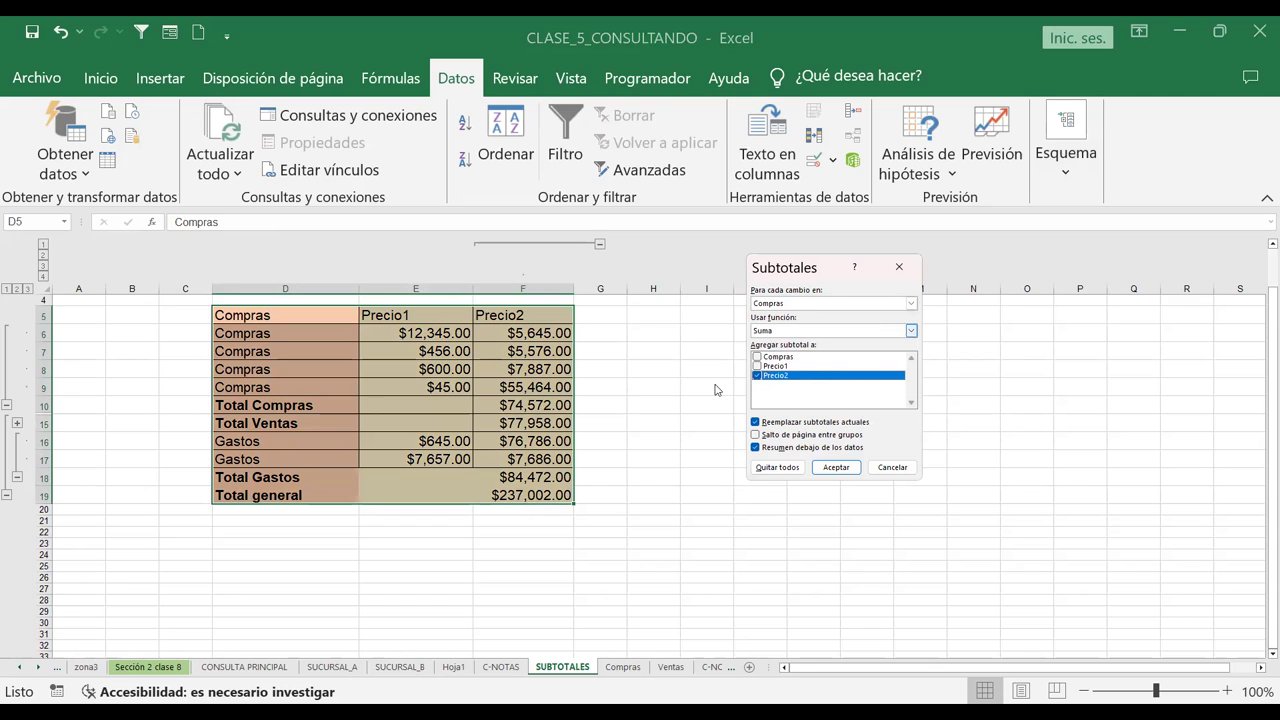
Tick Precio1 and Compras so each group also sums them alongside Precio2
{"action": "left_click", "coordinate": [756, 367]}
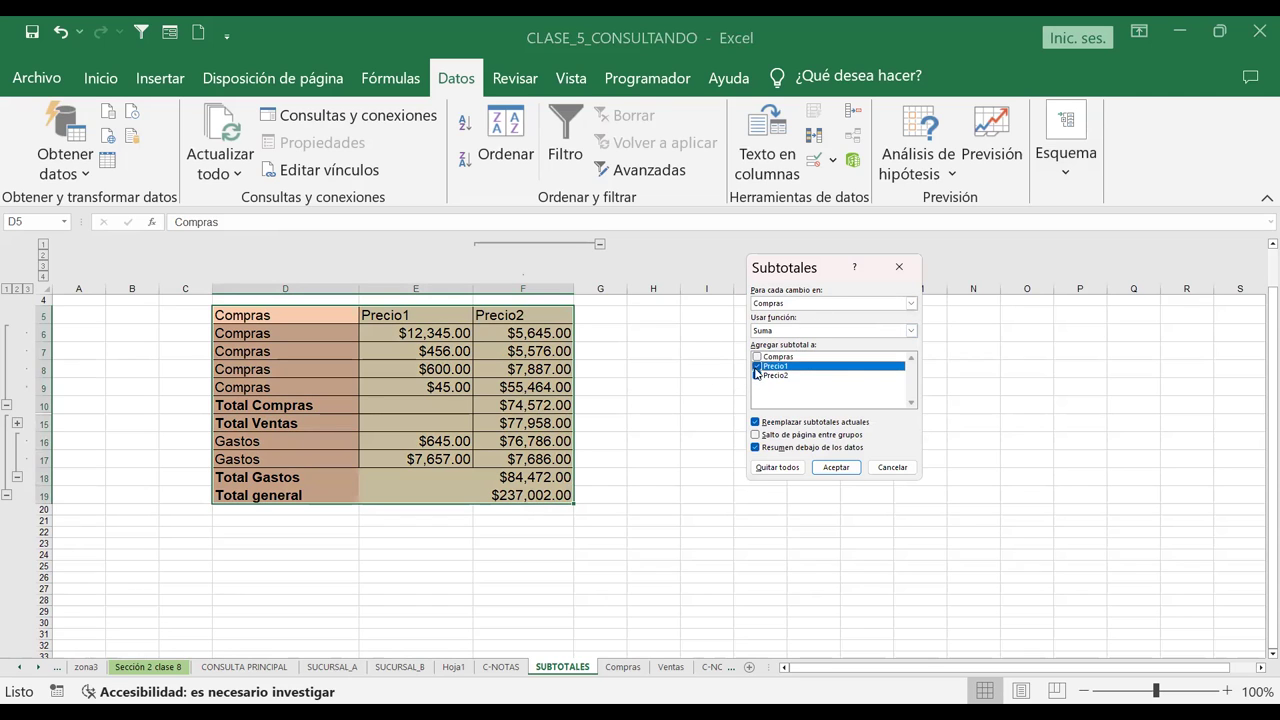
{"action": "left_click", "coordinate": [757, 357]}
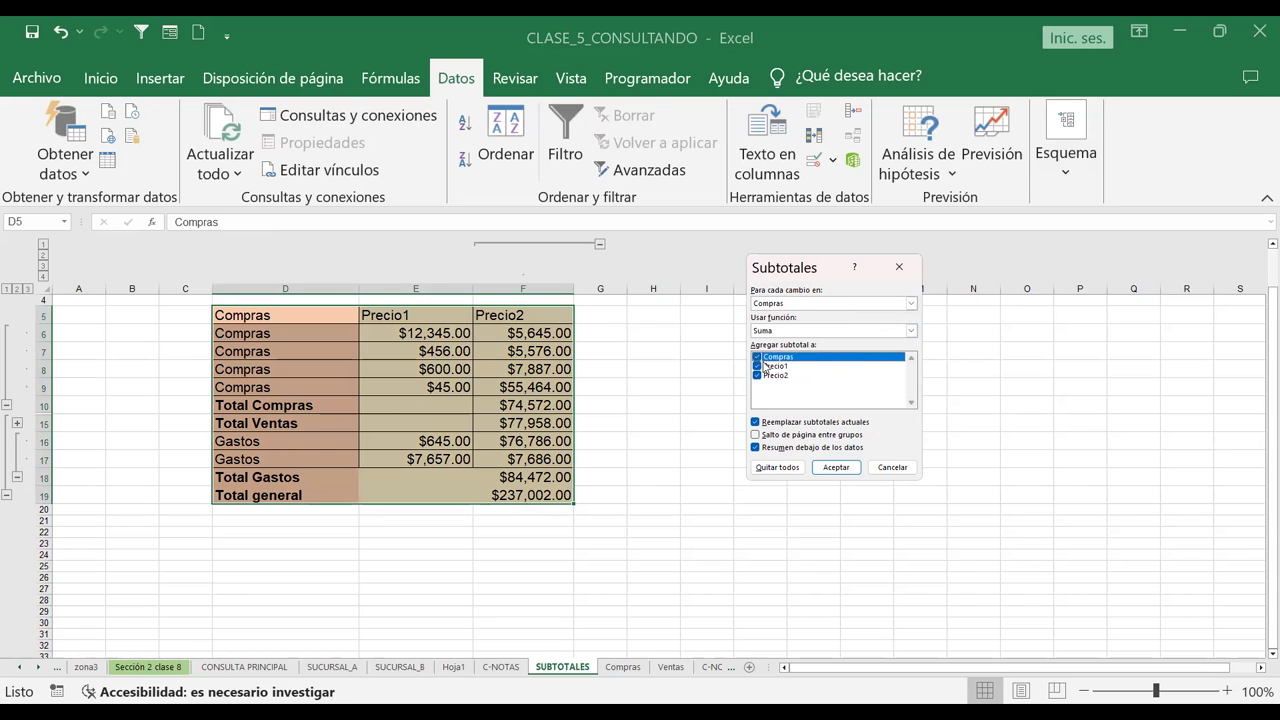
{"action": "left_click", "coordinate": [836, 470]}
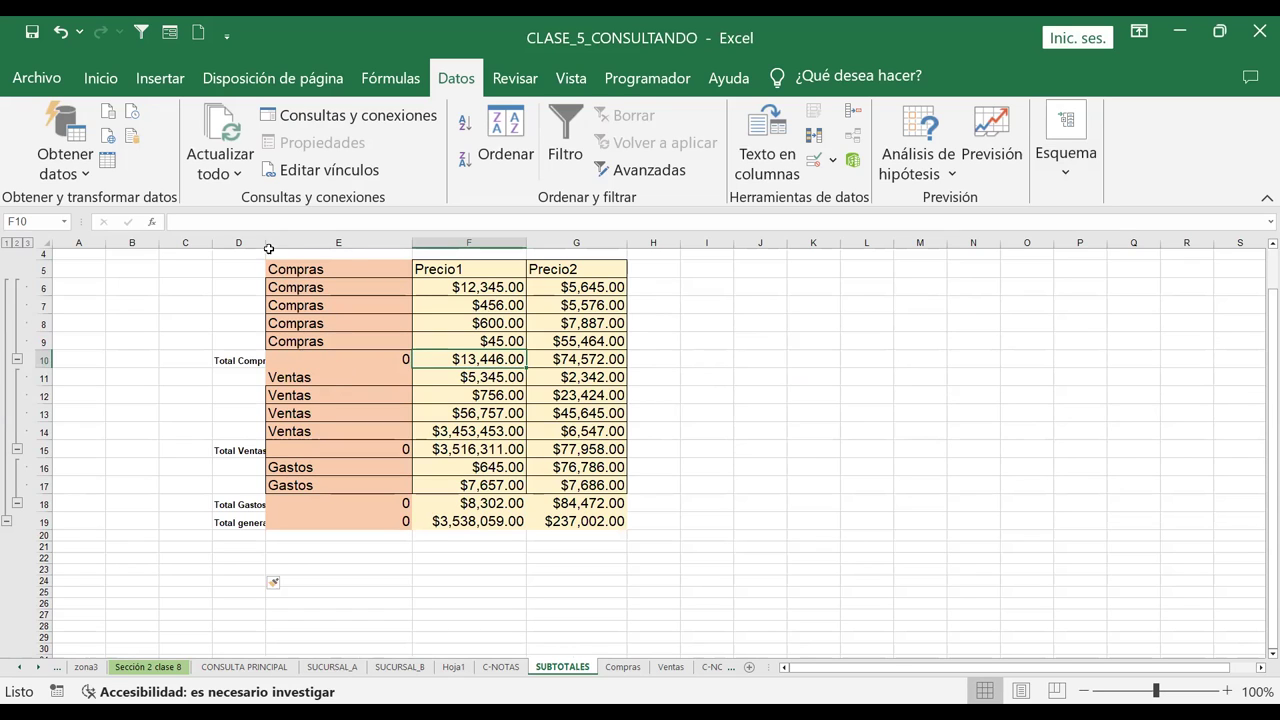
Widen column D and enter 12, 13, 15 and 25 into cells E5 through E8
{"action": "left_click_drag", "start_coordinate": [268, 245], "coordinate": [346, 263]}
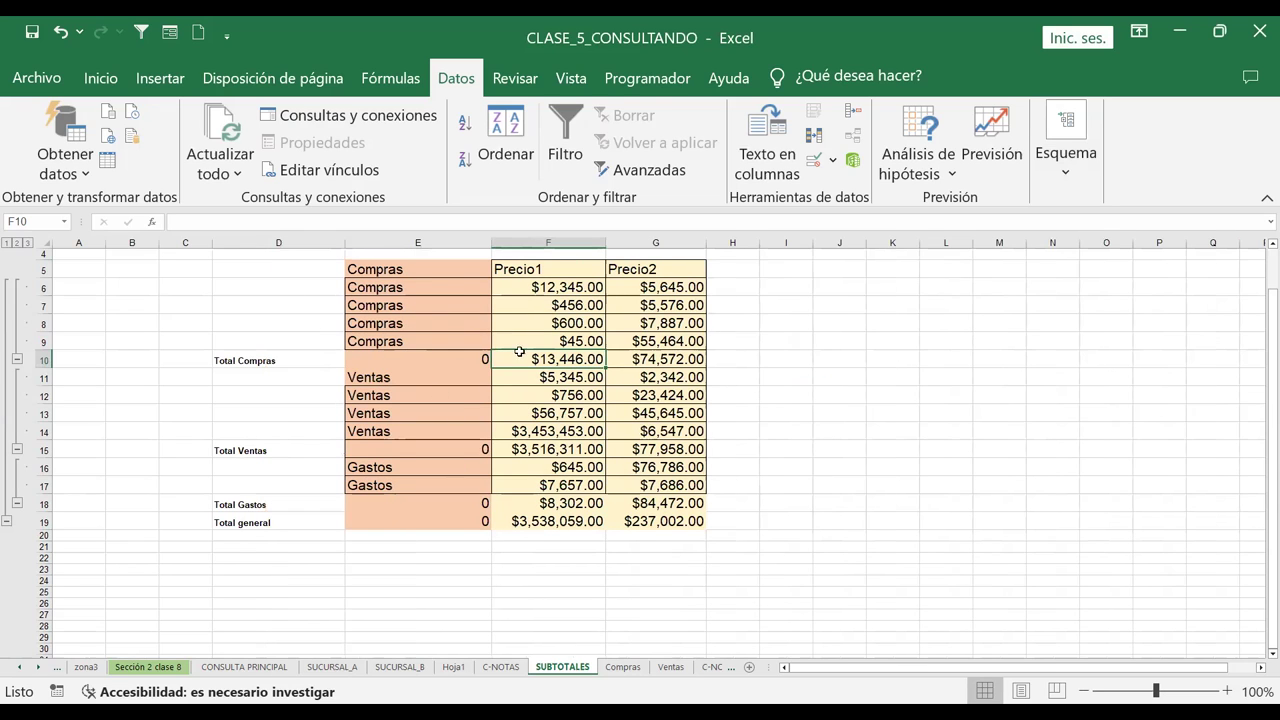
{"action": "left_click", "coordinate": [435, 282]}
{"action": "key", "text": "Up"}
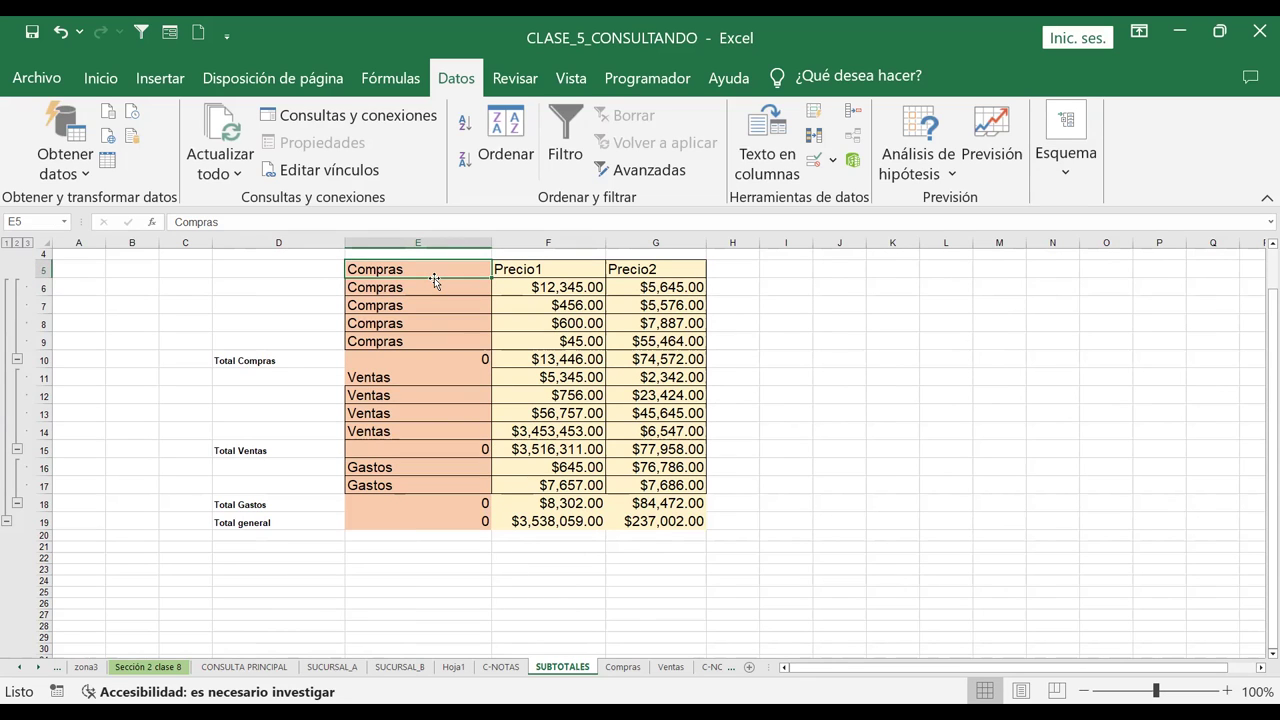
{"action": "type", "text": "12"}
{"action": "key", "text": "Return"}
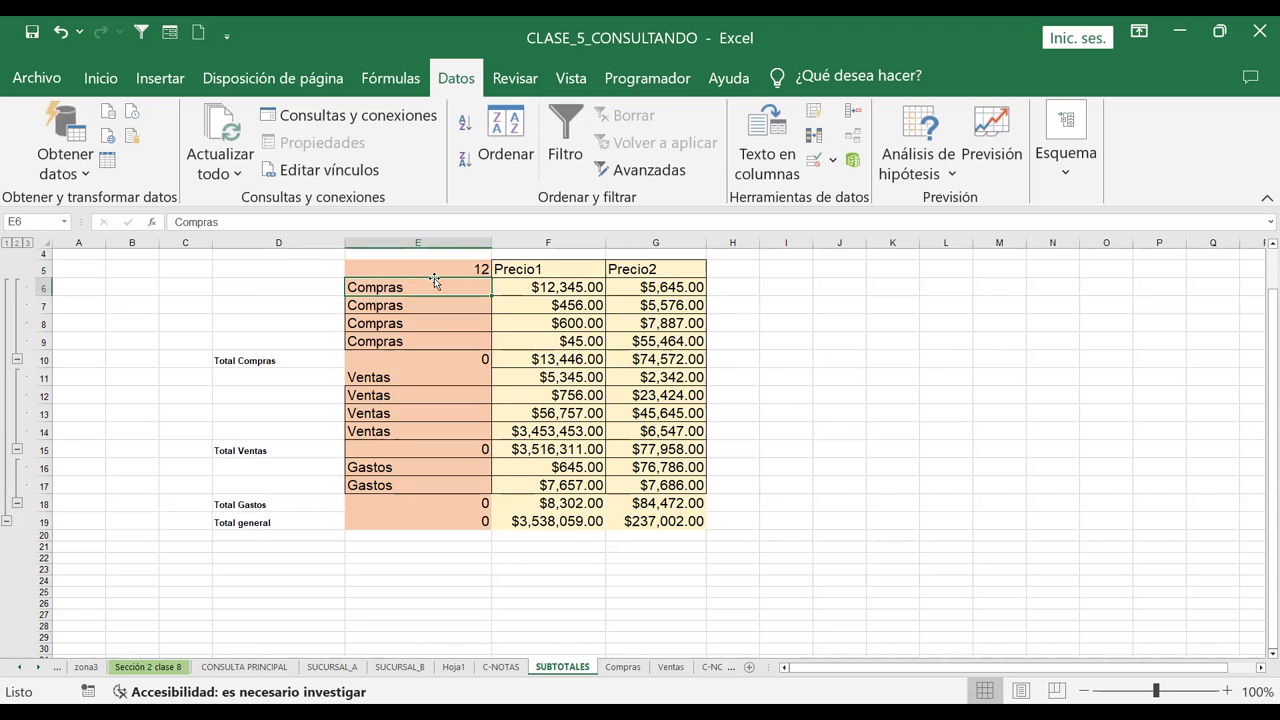
{"action": "type", "text": "13"}
{"action": "key", "text": "Return"}
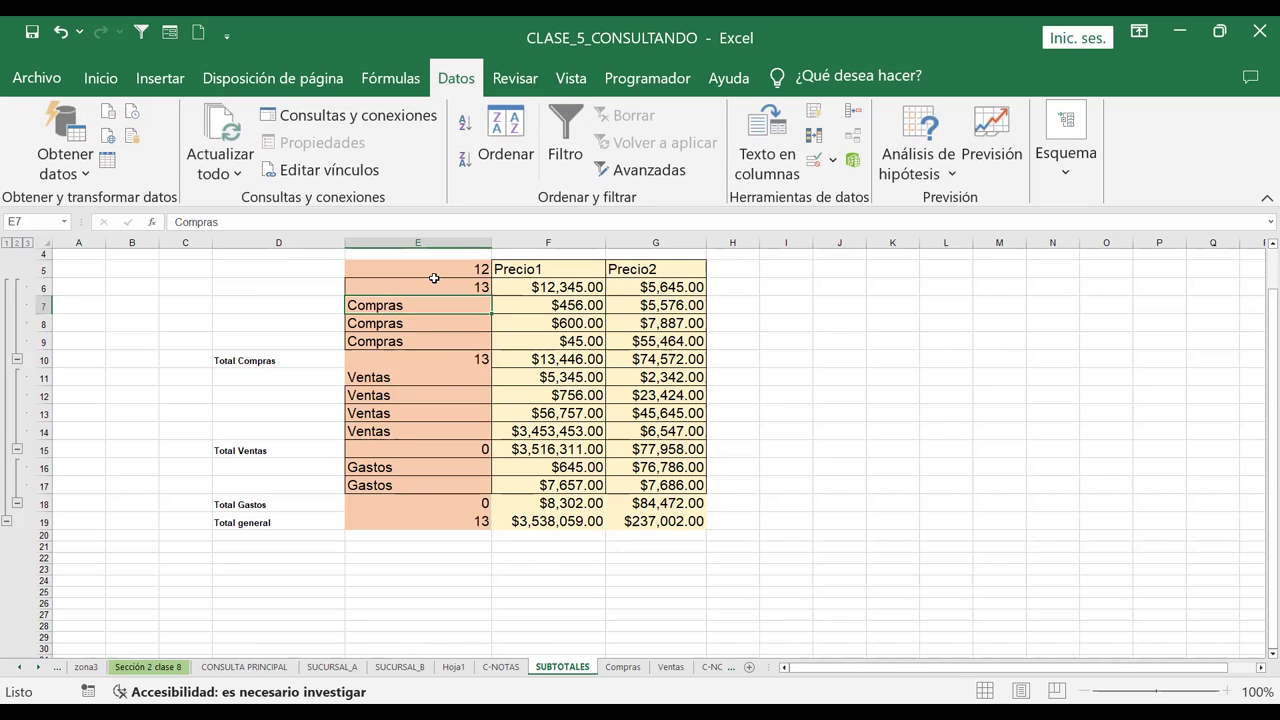
{"action": "key", "text": "Up"}
{"action": "key", "text": "Up"}
{"action": "key", "text": "Down"}
{"action": "key", "text": "Down"}
{"action": "type", "text": "15"}
{"action": "key", "text": "Return"}
{"action": "type", "text": "25"}
{"action": "key", "text": "Return"}
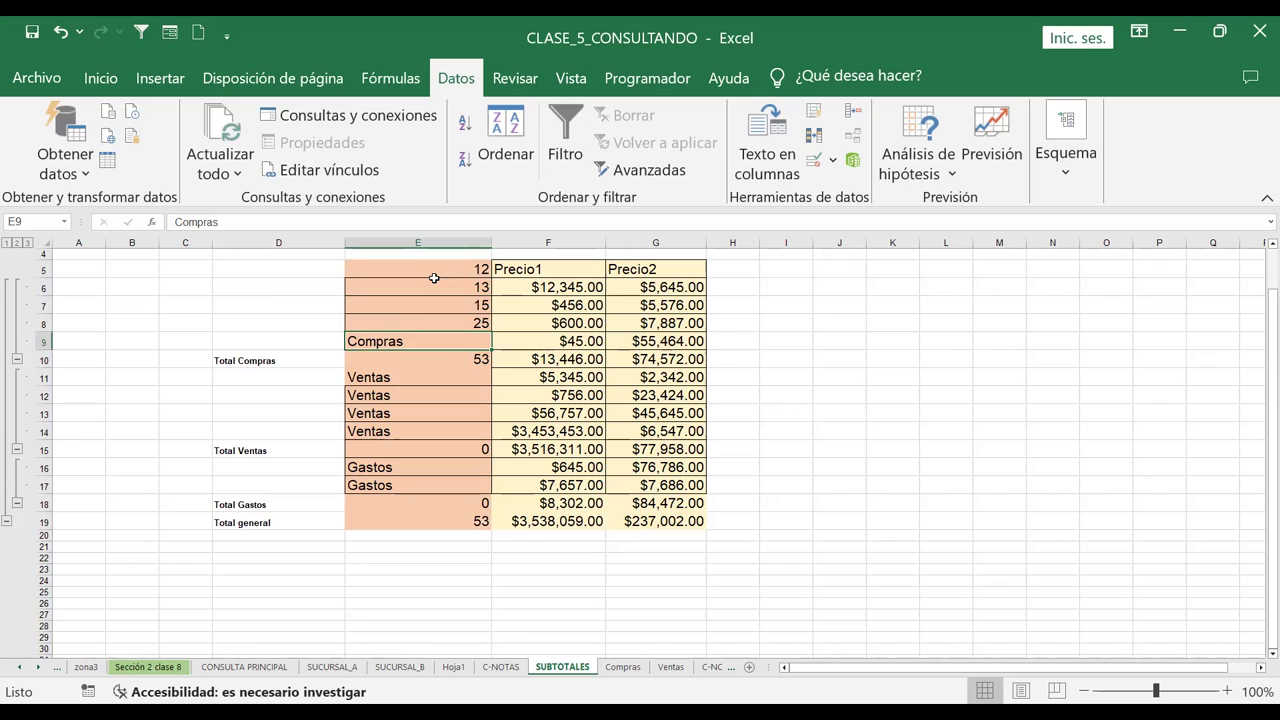
Enter 45, 1, 2, 3, 4, 10 and 10 down cells E9 to E17
{"action": "type", "text": "45"}
{"action": "key", "text": "Return"}
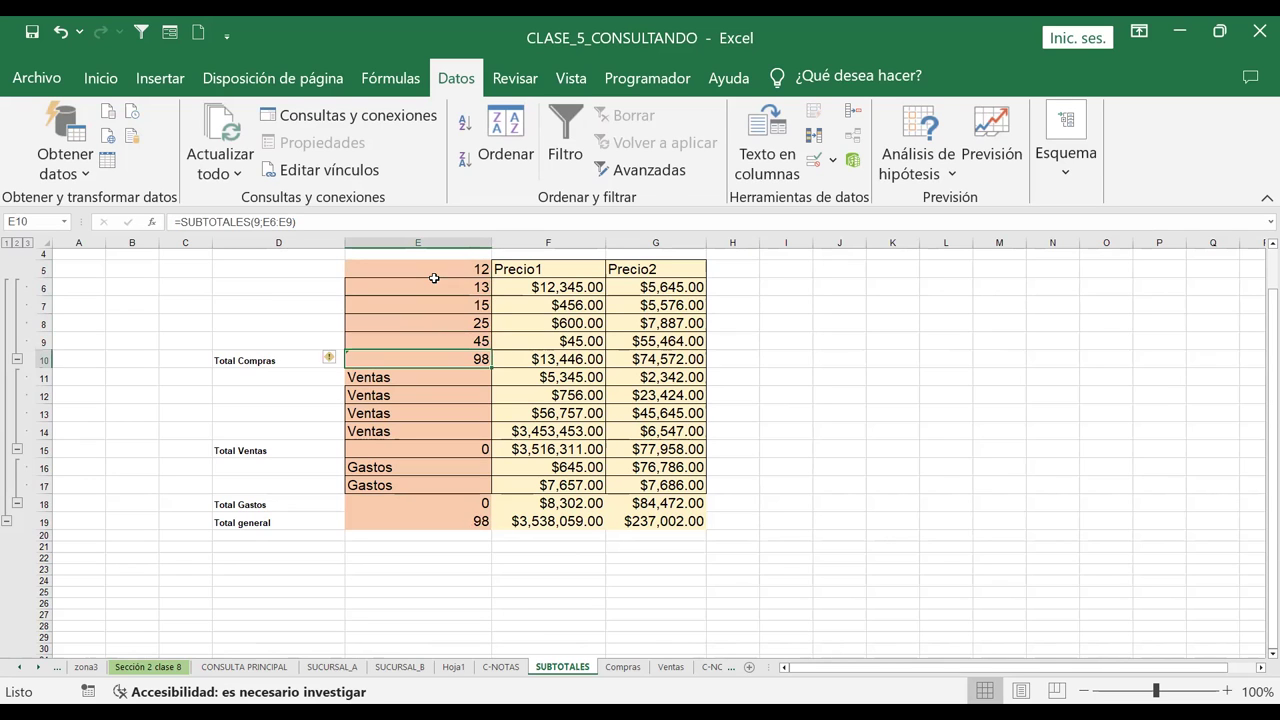
{"action": "key", "text": "Down"}
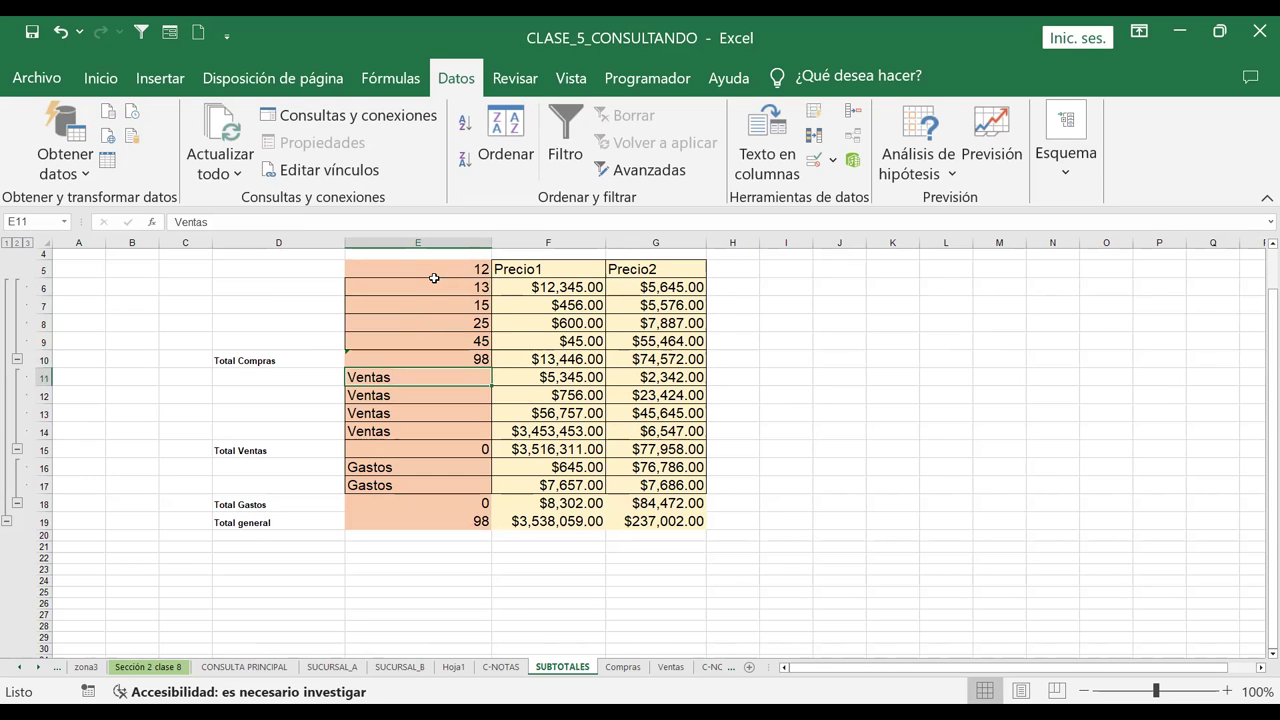
{"action": "type", "text": "1"}
{"action": "key", "text": "Return"}
{"action": "type", "text": "1"}
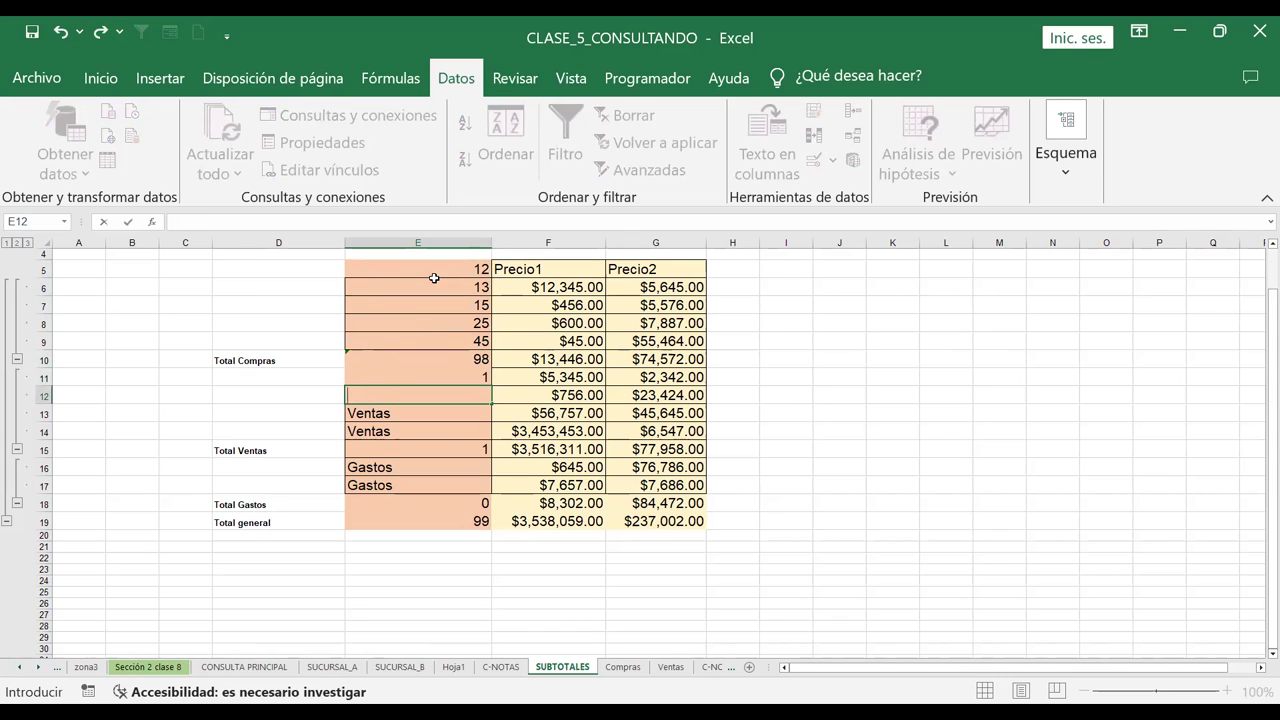
{"action": "key", "text": "Return"}
{"action": "key", "text": "Up"}
{"action": "type", "text": "2"}
{"action": "key", "text": "Return"}
{"action": "type", "text": "3"}
{"action": "key", "text": "Return"}
{"action": "type", "text": "4"}
{"action": "key", "text": "Return"}
{"action": "key", "text": "Return"}
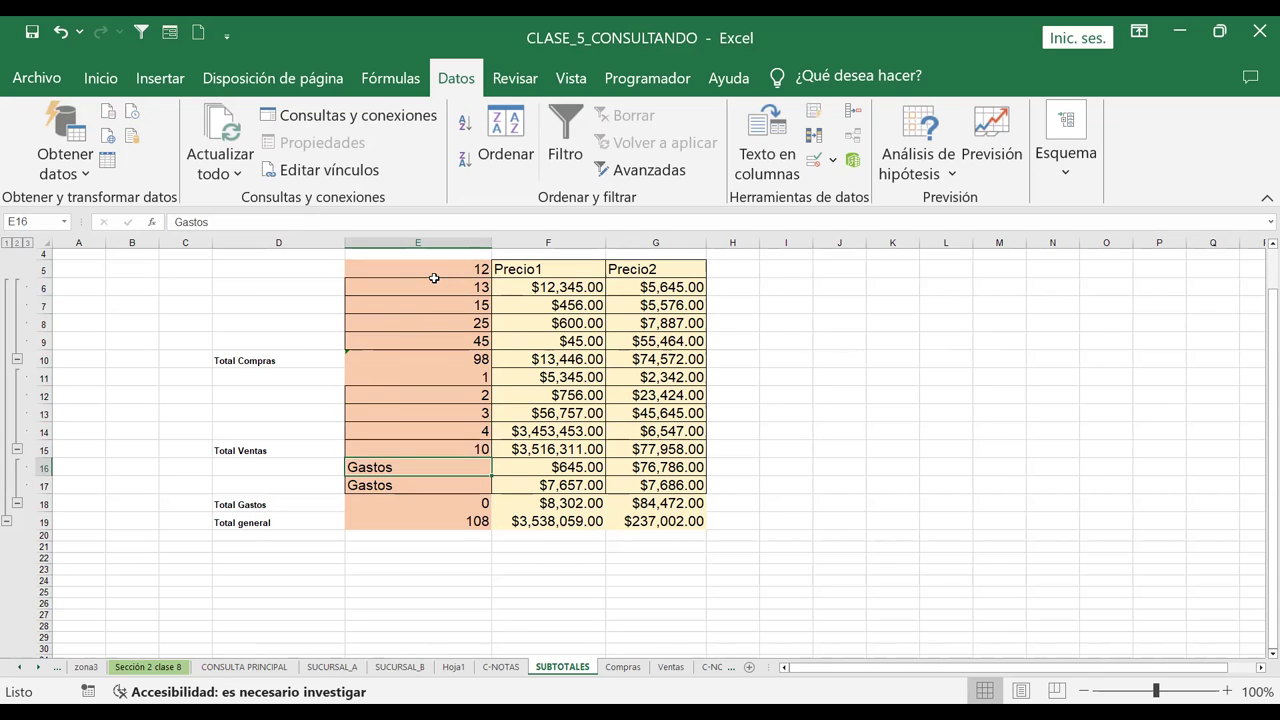
{"action": "type", "text": "10"}
{"action": "key", "text": "Return"}
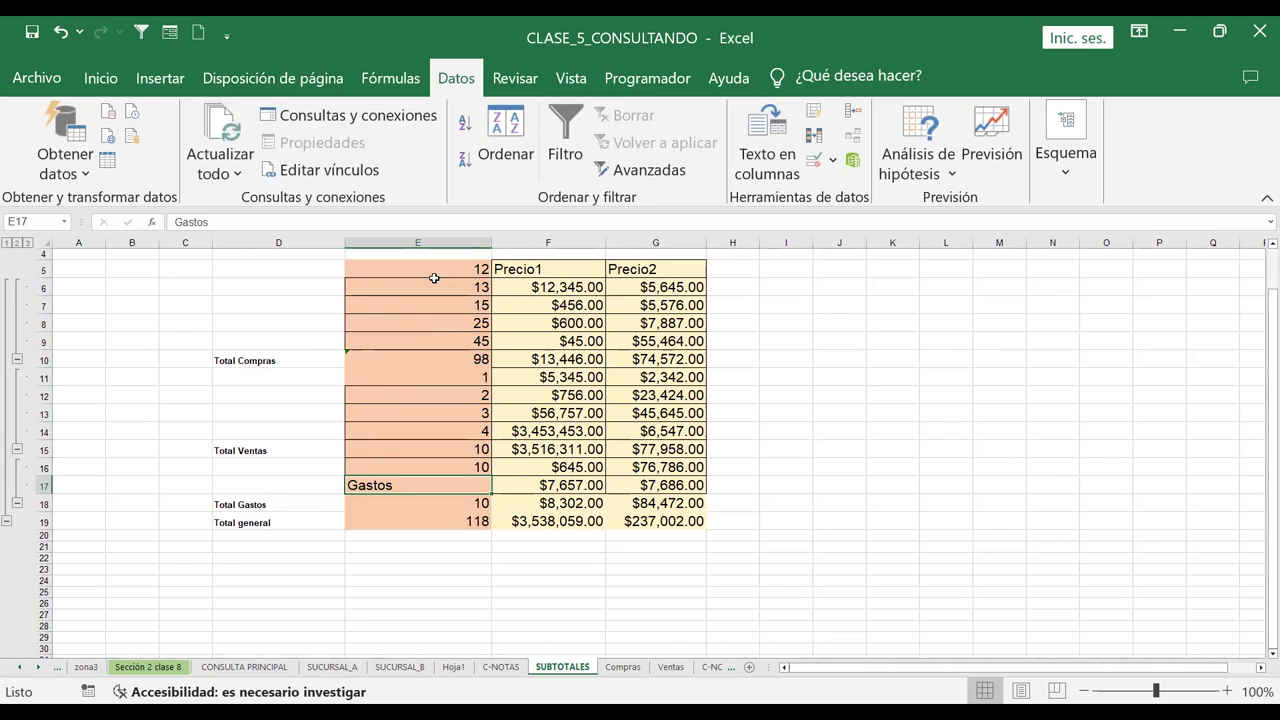
{"action": "type", "text": "10"}
{"action": "key", "text": "Return"}
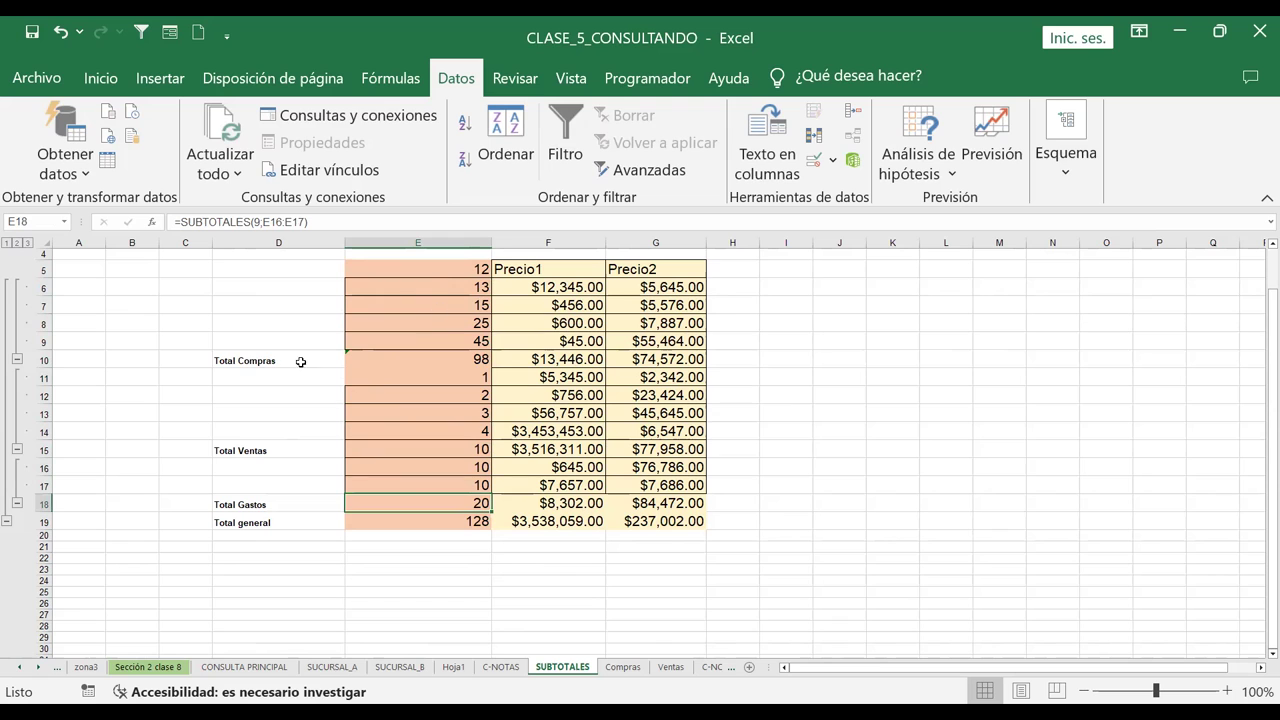
Set subtotals to sum the 12, Precio1 and Precio2 columns, leaving Columna D unticked
{"action": "left_click", "coordinate": [1066, 175]}
{"action": "left_click", "coordinate": [1118, 263]}
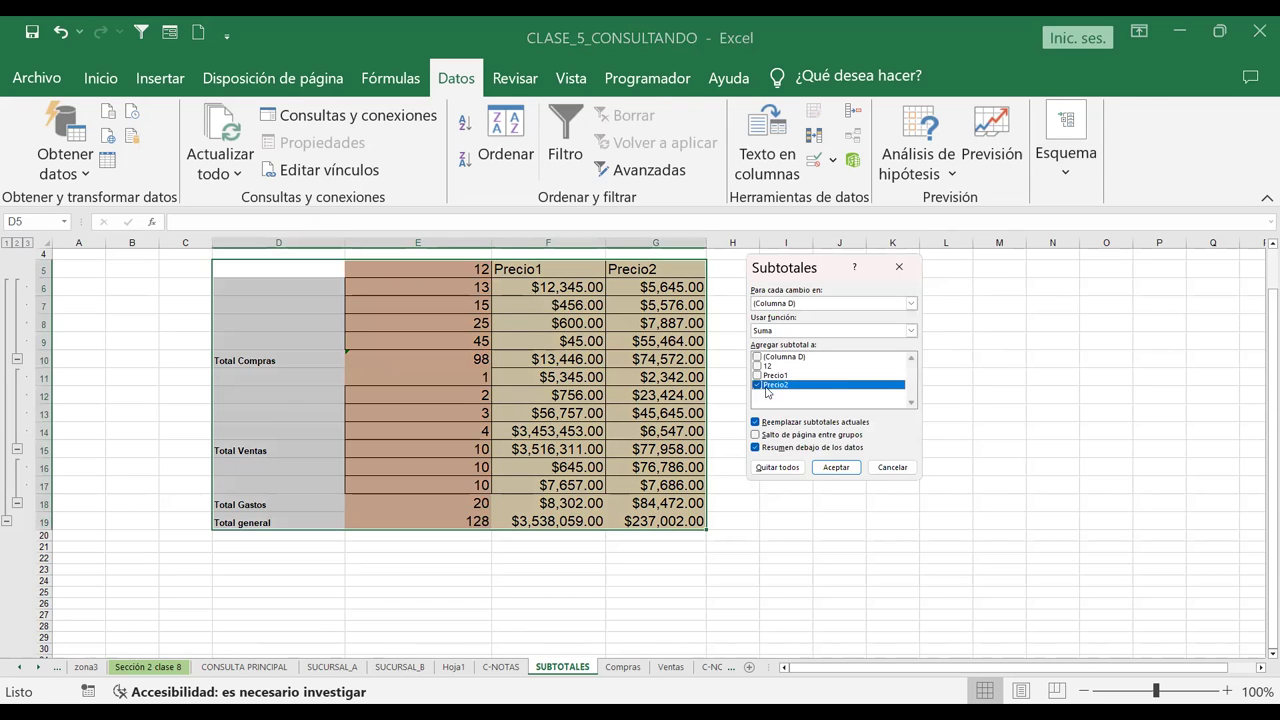
{"action": "left_click", "coordinate": [757, 376]}
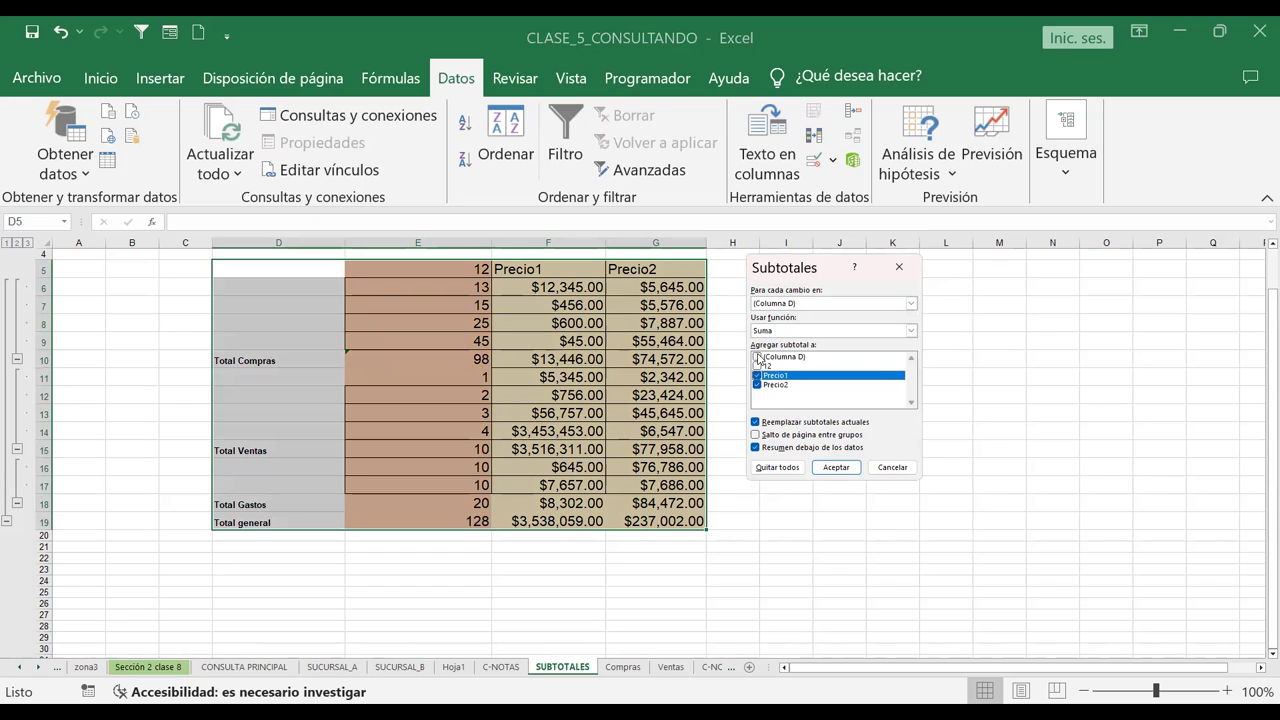
{"action": "left_click", "coordinate": [757, 357]}
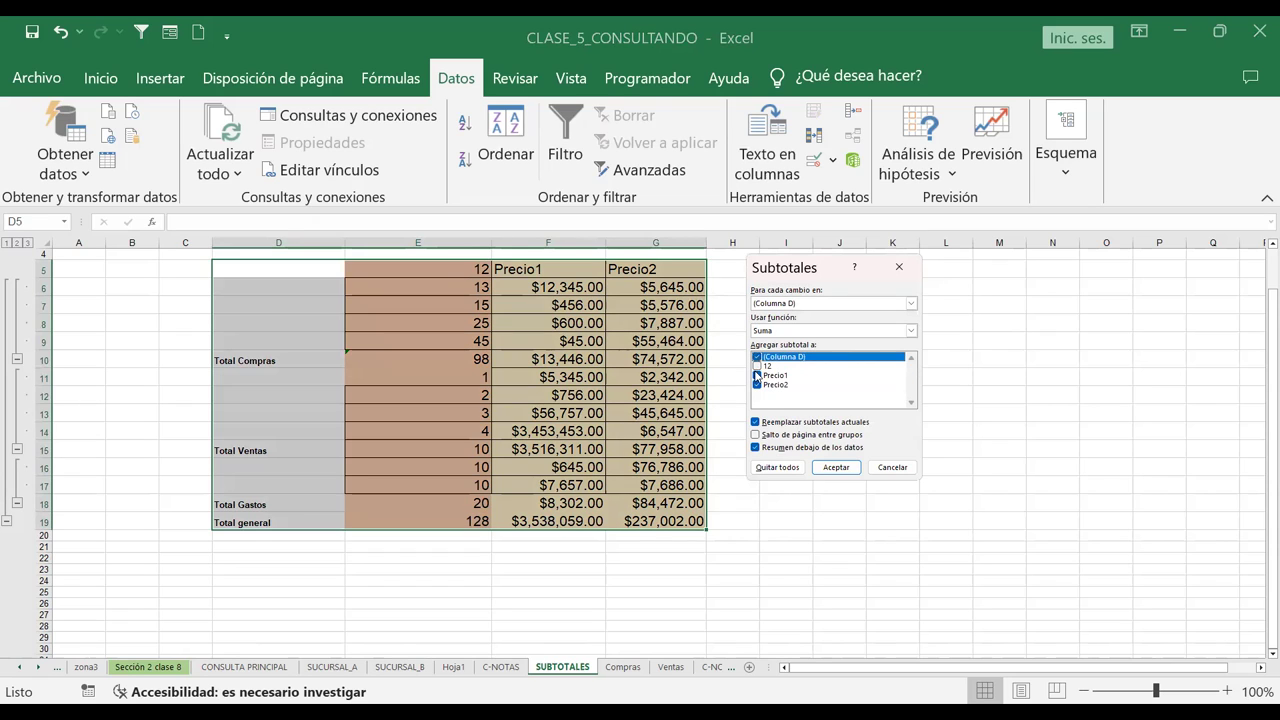
{"action": "left_click", "coordinate": [757, 357]}
{"action": "left_click", "coordinate": [758, 366]}
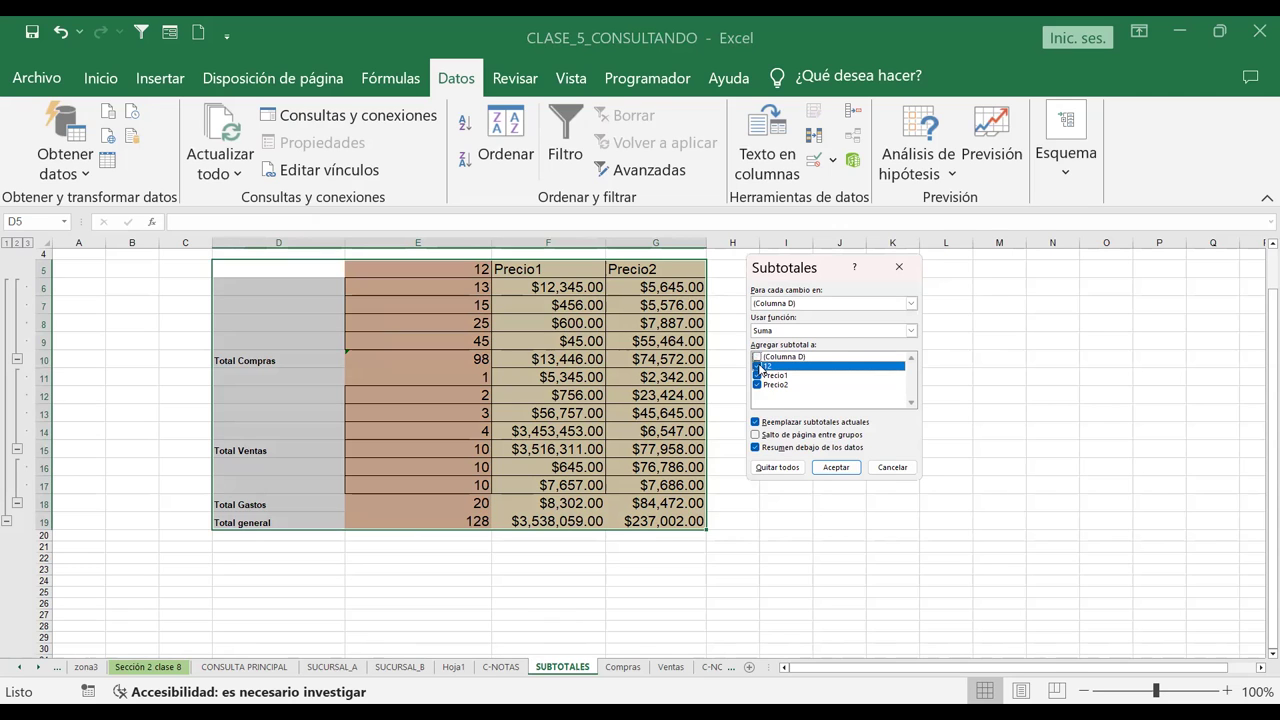
{"action": "left_click", "coordinate": [836, 466]}
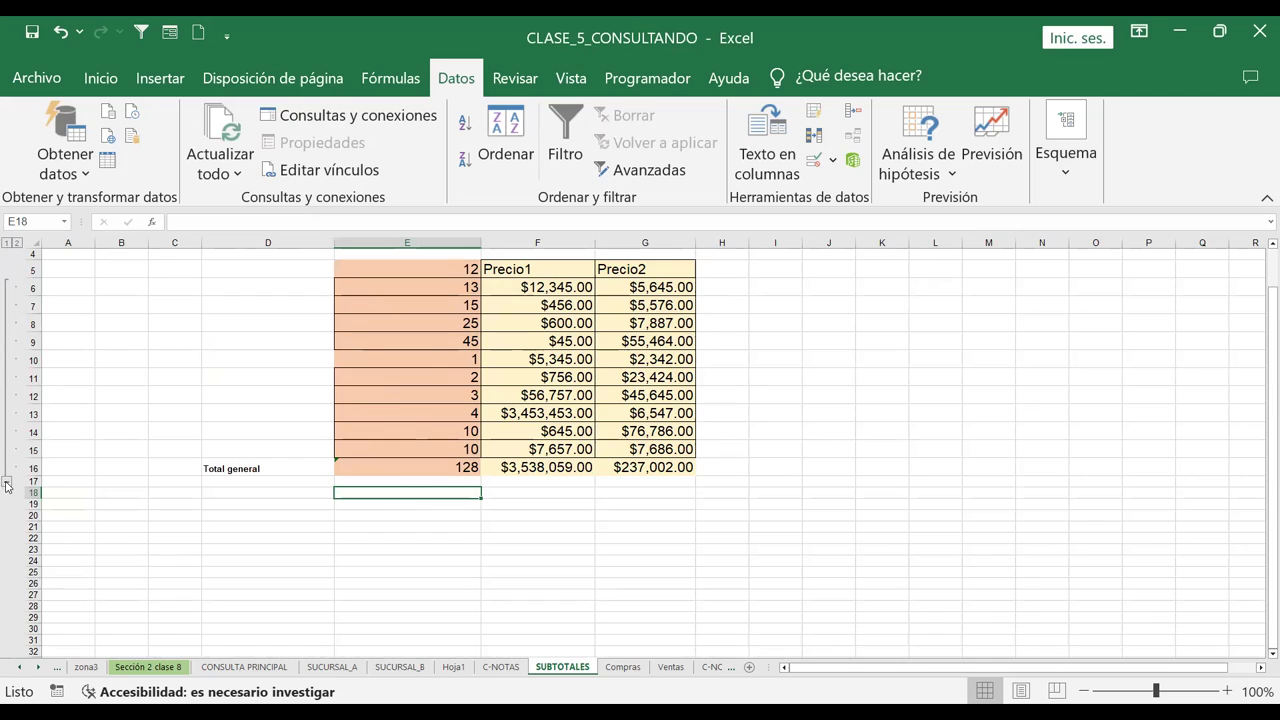
Group the table's columns into a column outline group
{"action": "left_click", "coordinate": [1065, 176]}
{"action": "left_click", "coordinate": [970, 268]}
{"action": "left_click", "coordinate": [1003, 312]}
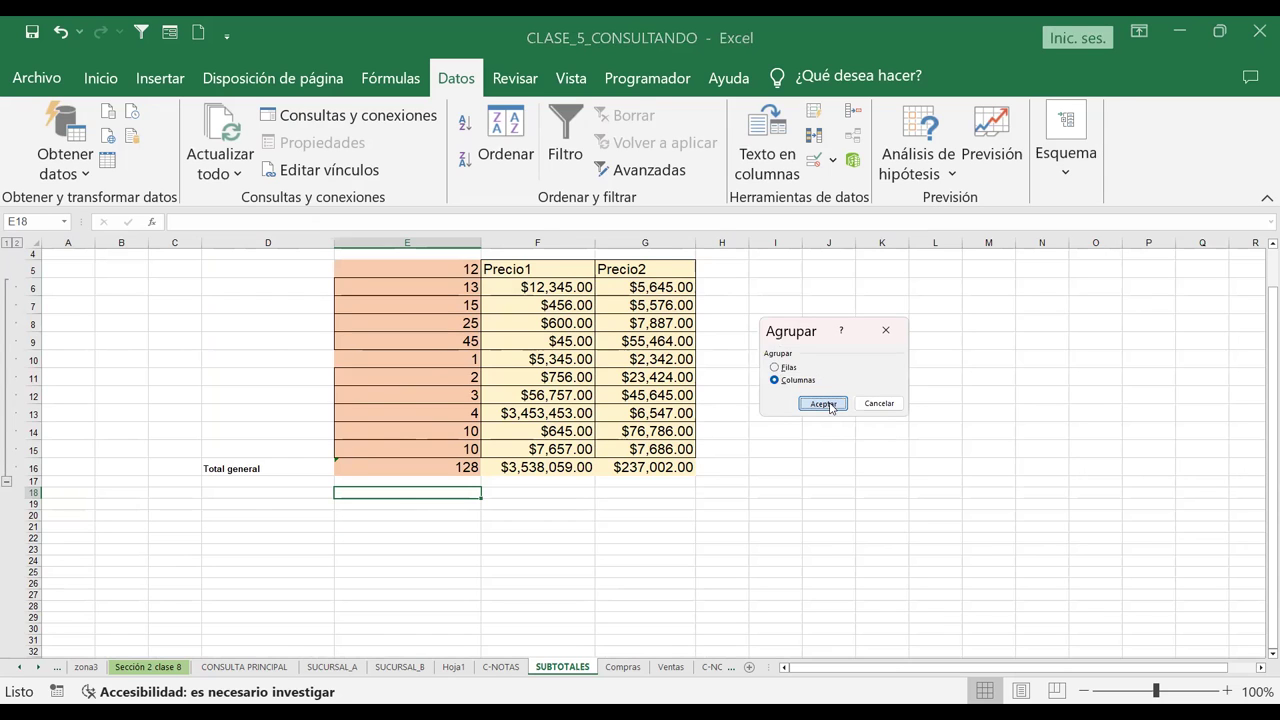
{"action": "left_click", "coordinate": [823, 404]}
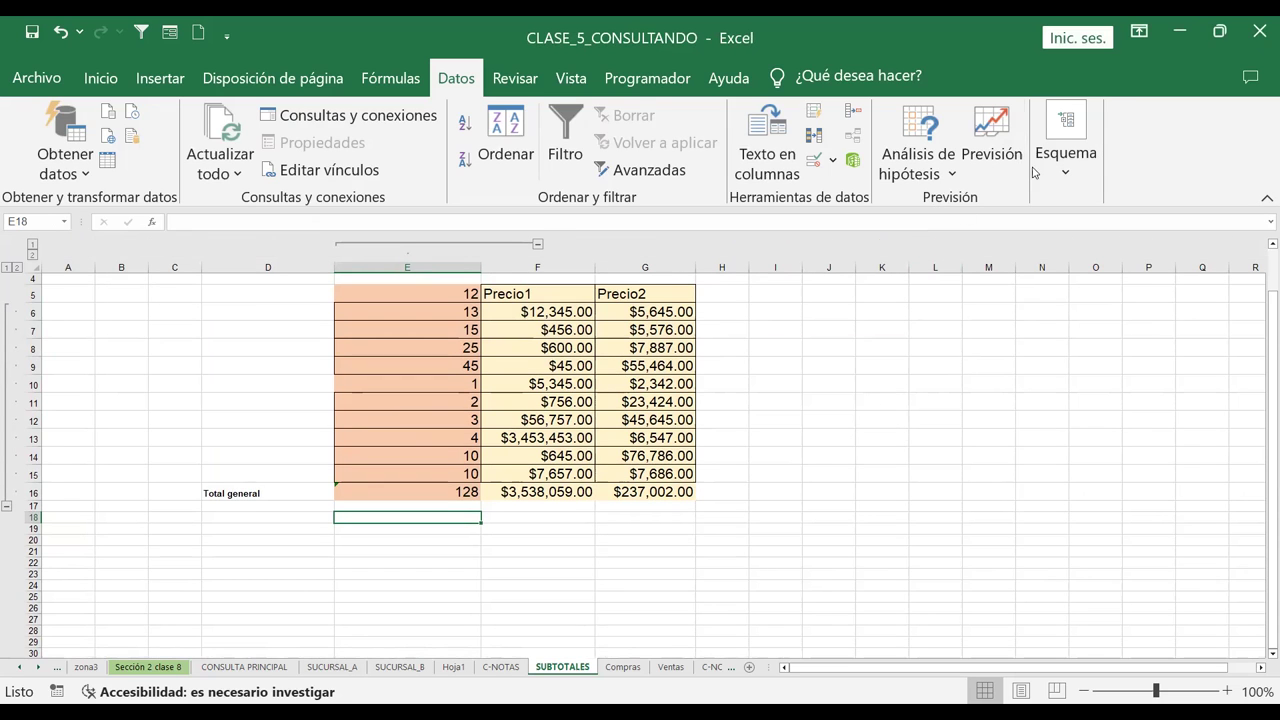
Confirm the Desagrupar dialog to ungroup, then select cell L5
{"action": "left_click", "coordinate": [1066, 172]}
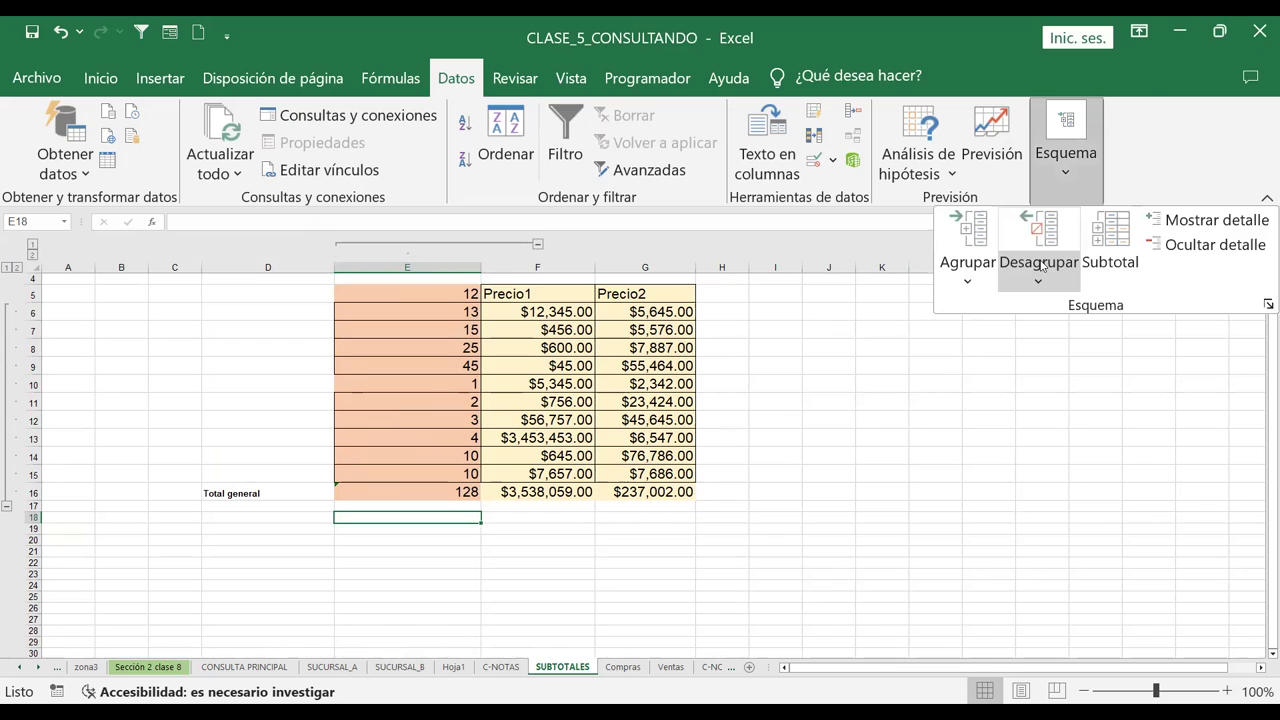
{"action": "left_click", "coordinate": [1040, 265]}
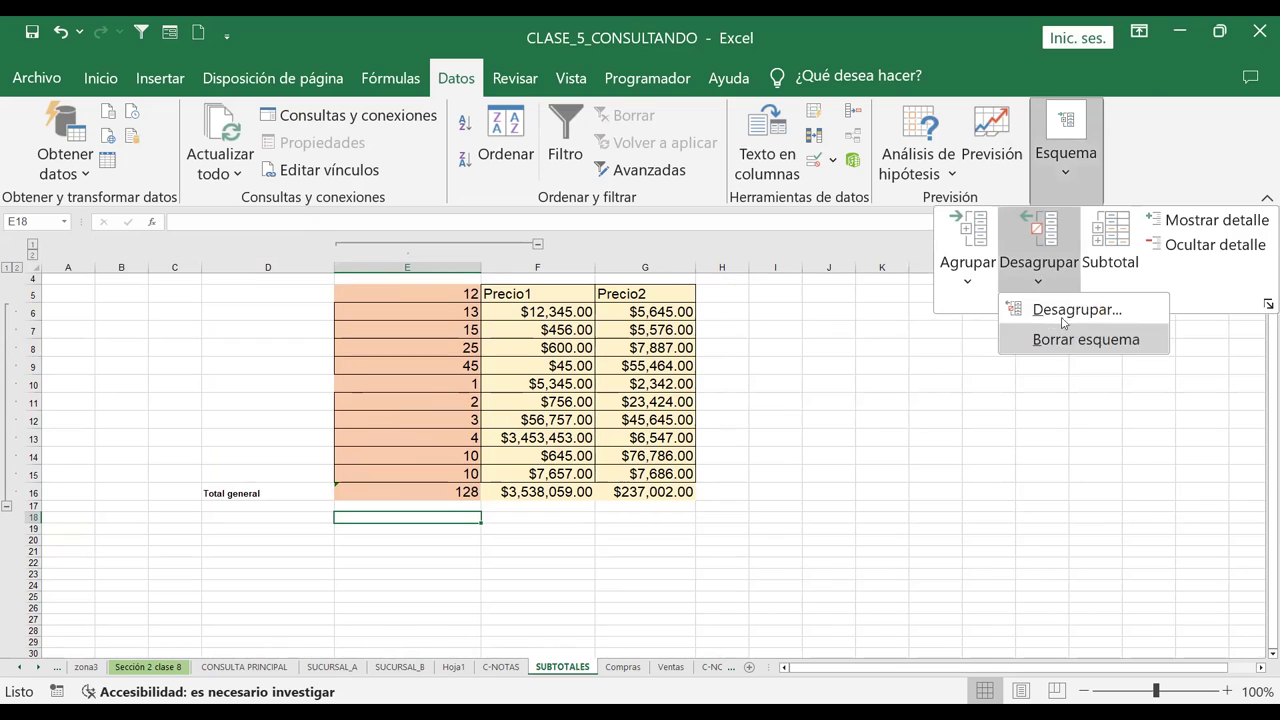
{"action": "key", "text": "Return"}
{"action": "left_click", "coordinate": [829, 403]}
{"action": "left_click", "coordinate": [829, 348]}
{"action": "left_click", "coordinate": [935, 293]}
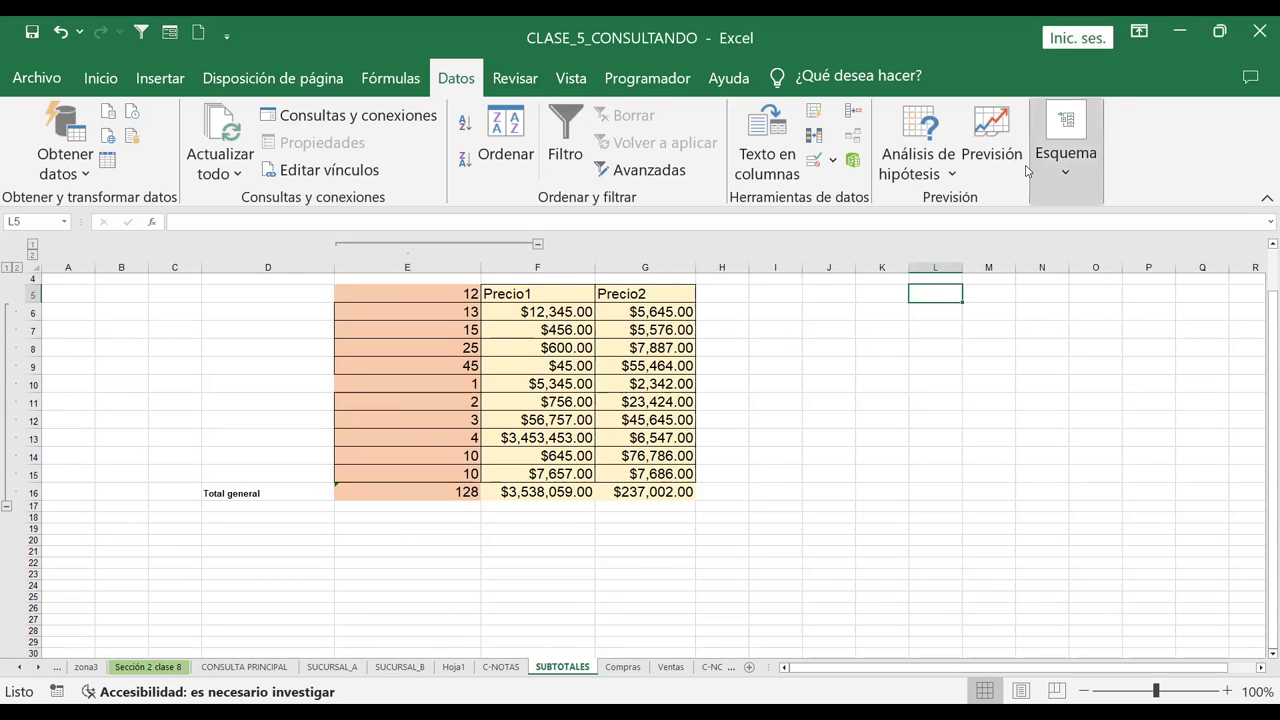
{"action": "left_click", "coordinate": [1099, 196]}
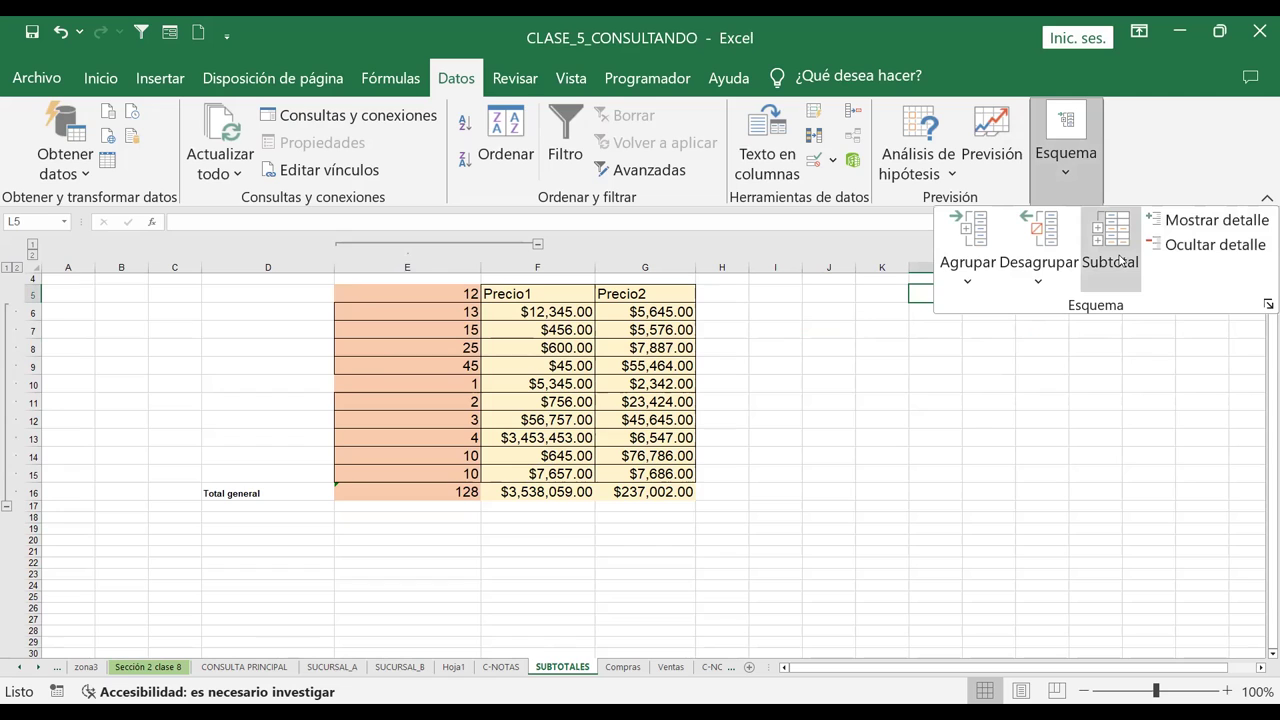
Dismiss the subtotal error, add another outline group, and select the Total general label in D16
{"action": "key", "text": "Return"}
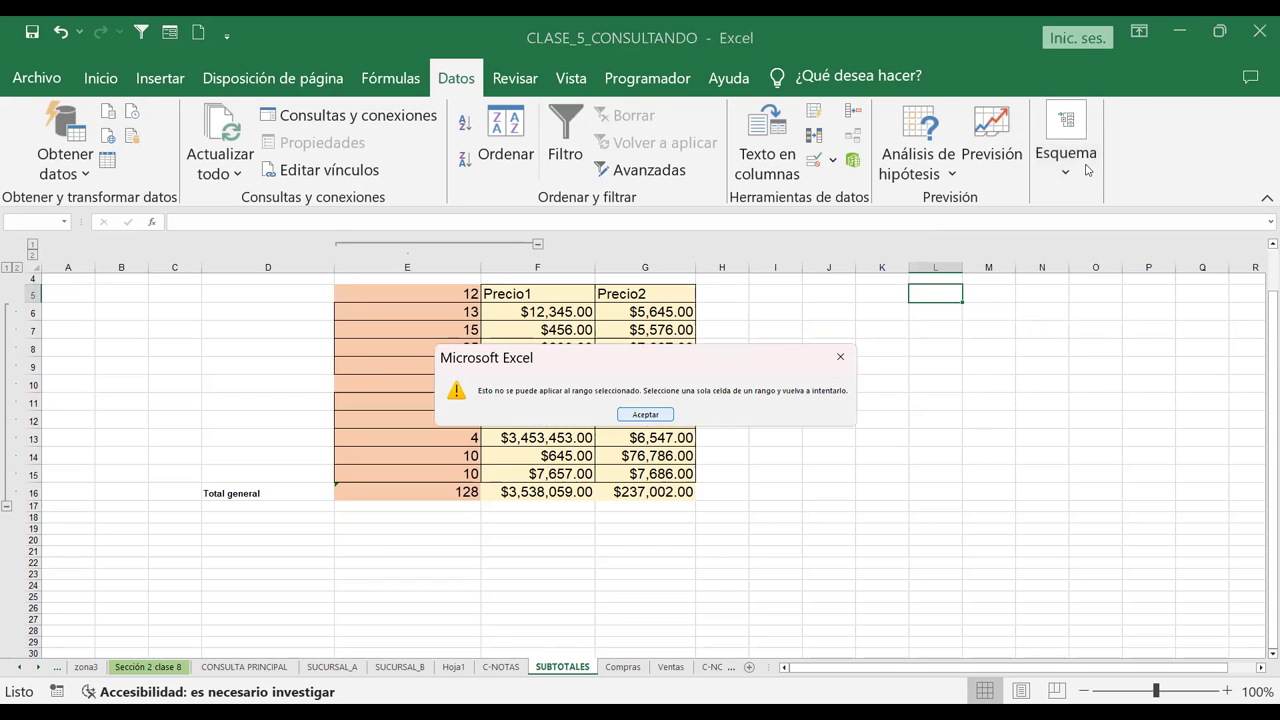
{"action": "key", "text": "Return"}
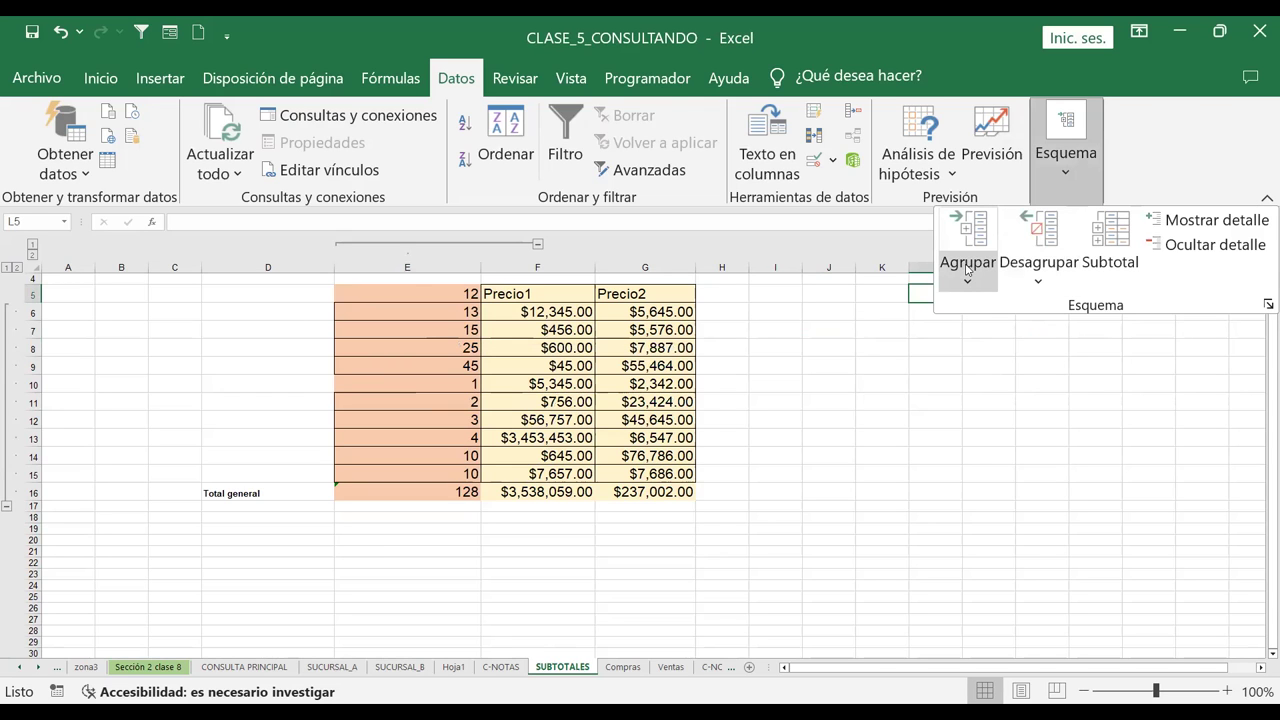
{"action": "left_click", "coordinate": [967, 268]}
{"action": "left_click", "coordinate": [1001, 318]}
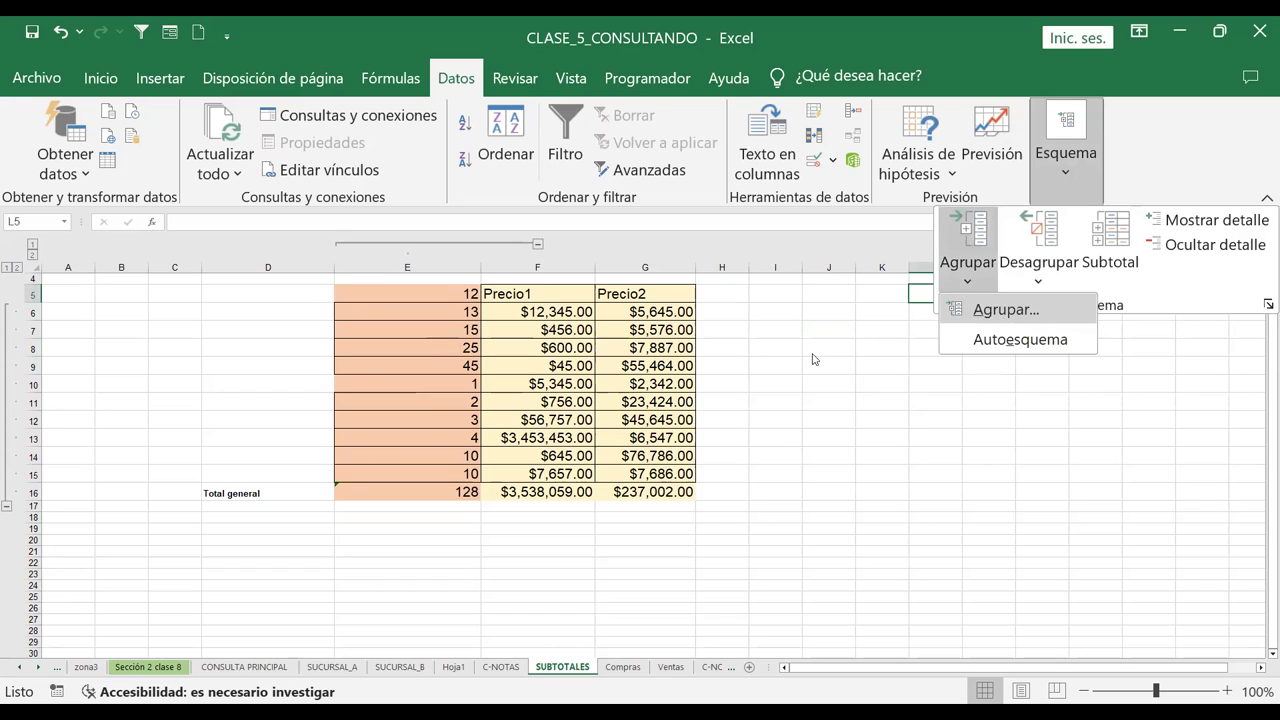
{"action": "left_click", "coordinate": [818, 403]}
{"action": "left_click", "coordinate": [824, 350]}
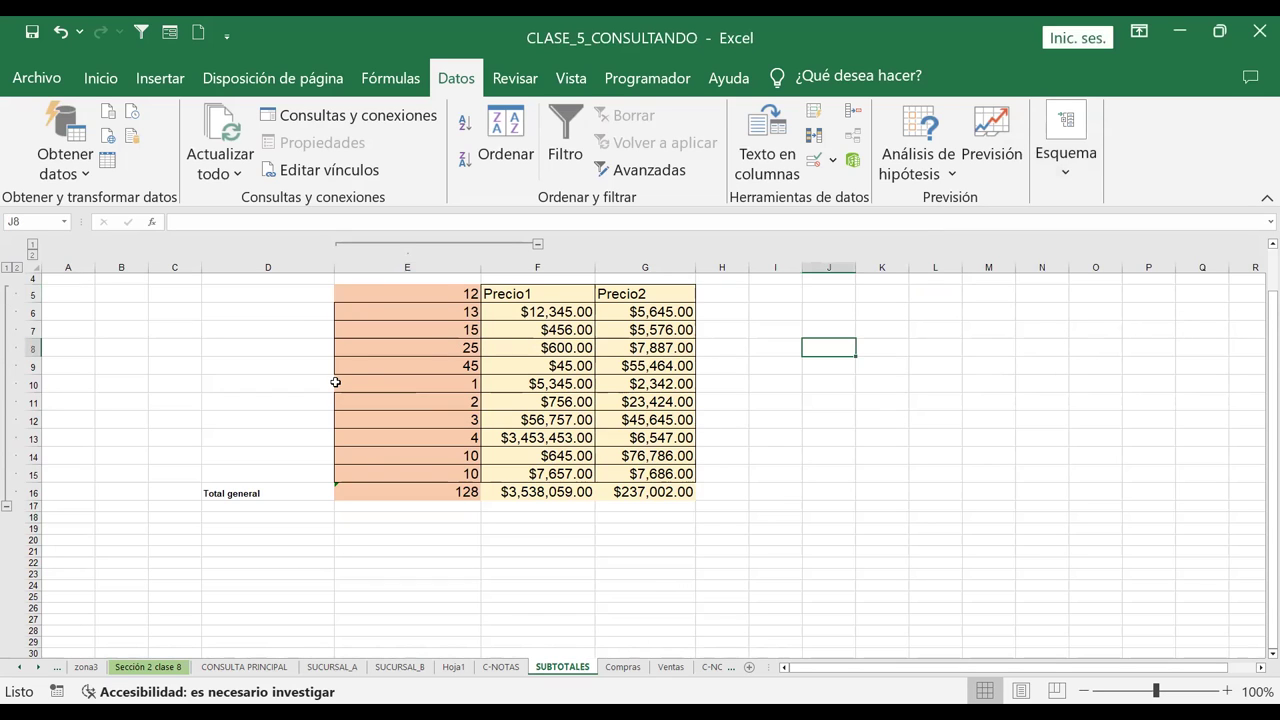
{"action": "left_click", "coordinate": [238, 493]}
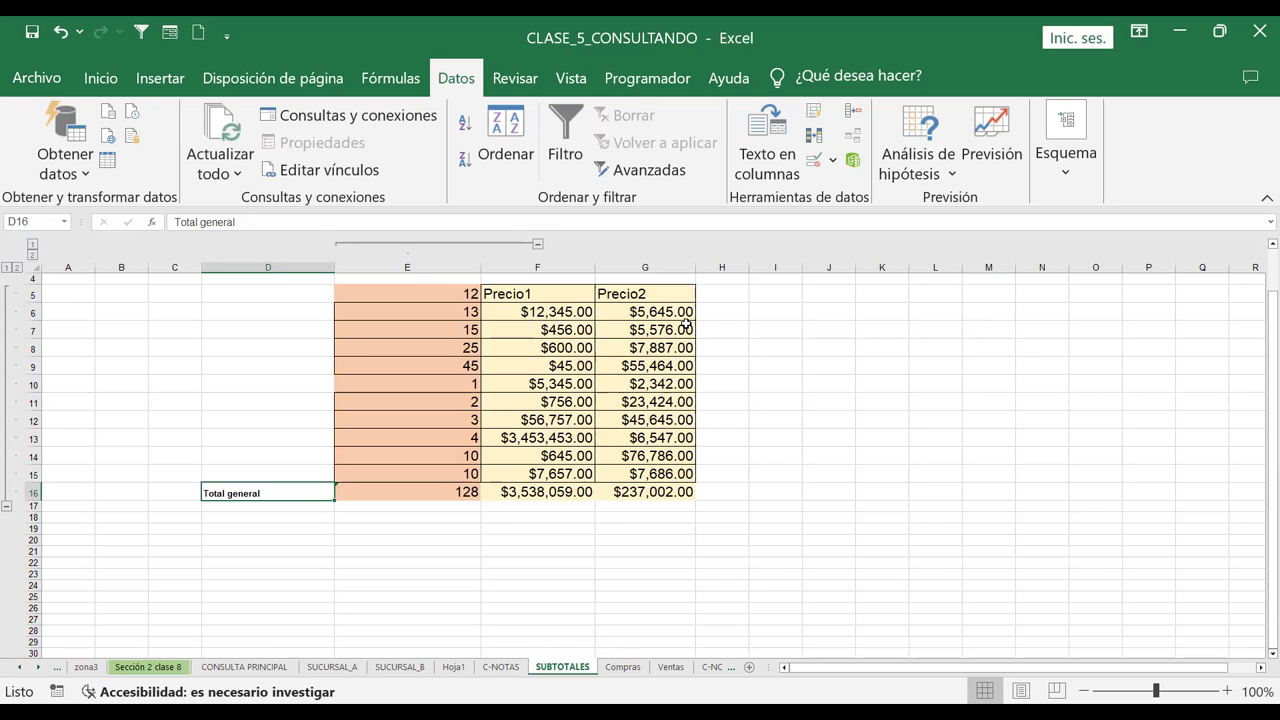
Zoom the sheet view to 120%
{"action": "left_click", "coordinate": [745, 155]}
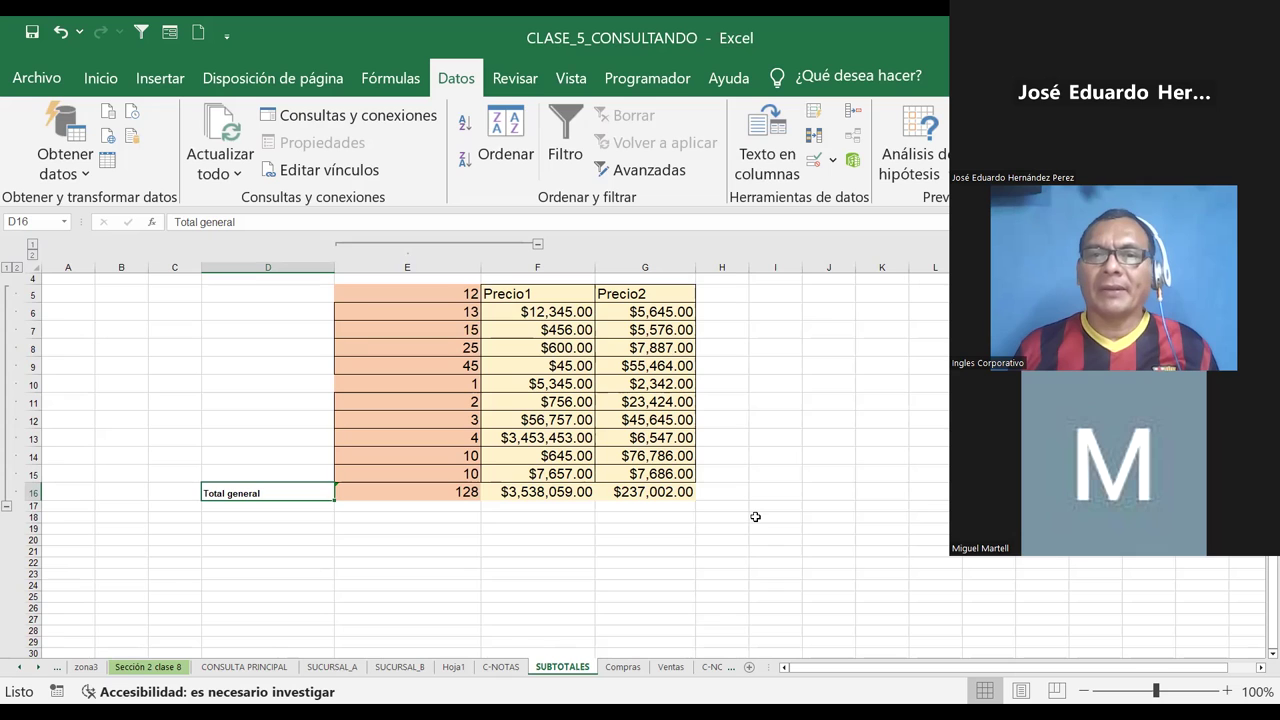
{"action": "left_click", "coordinate": [225, 329]}
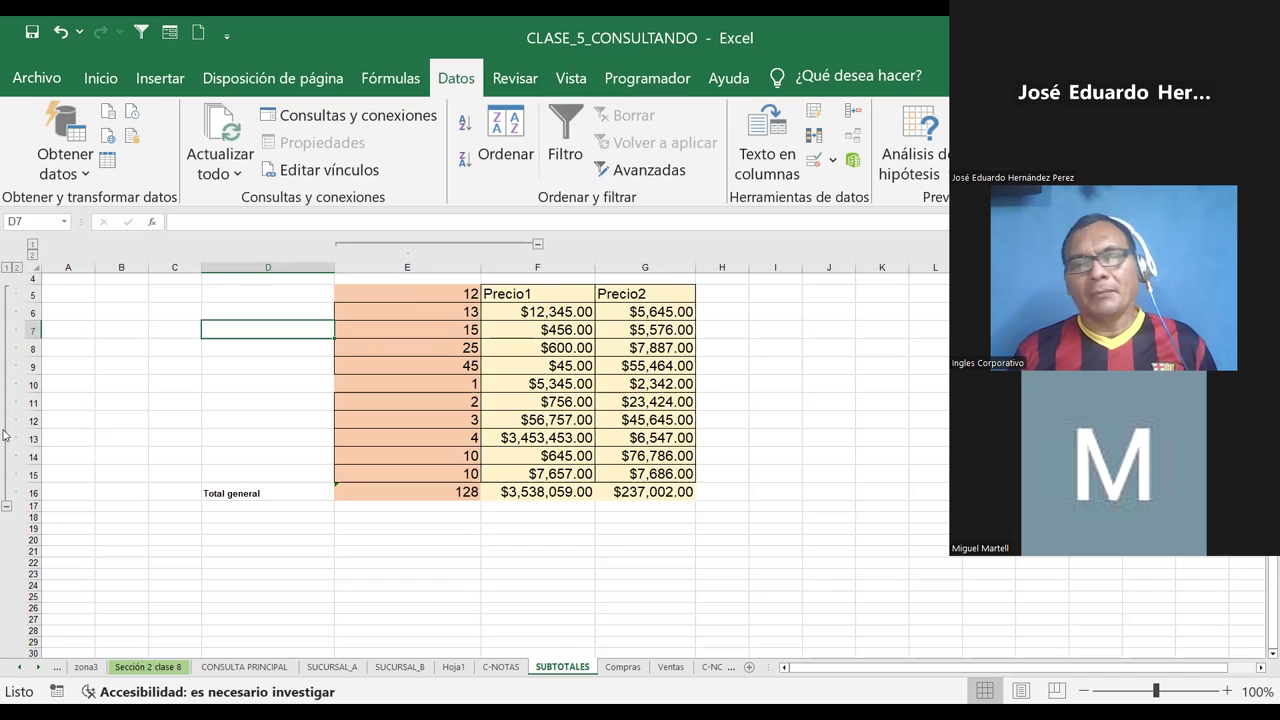
{"action": "left_click", "coordinate": [247, 364]}
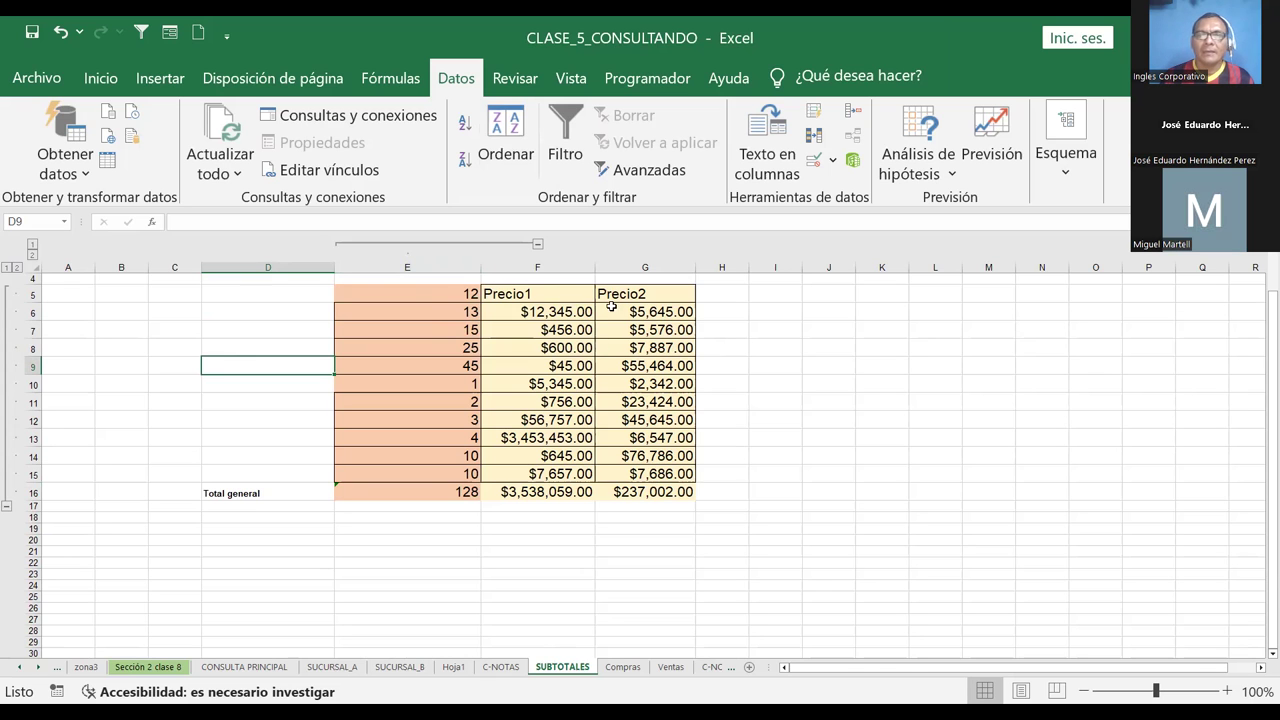
{"action": "left_click", "coordinate": [1228, 691]}
{"action": "left_click", "coordinate": [1228, 691]}
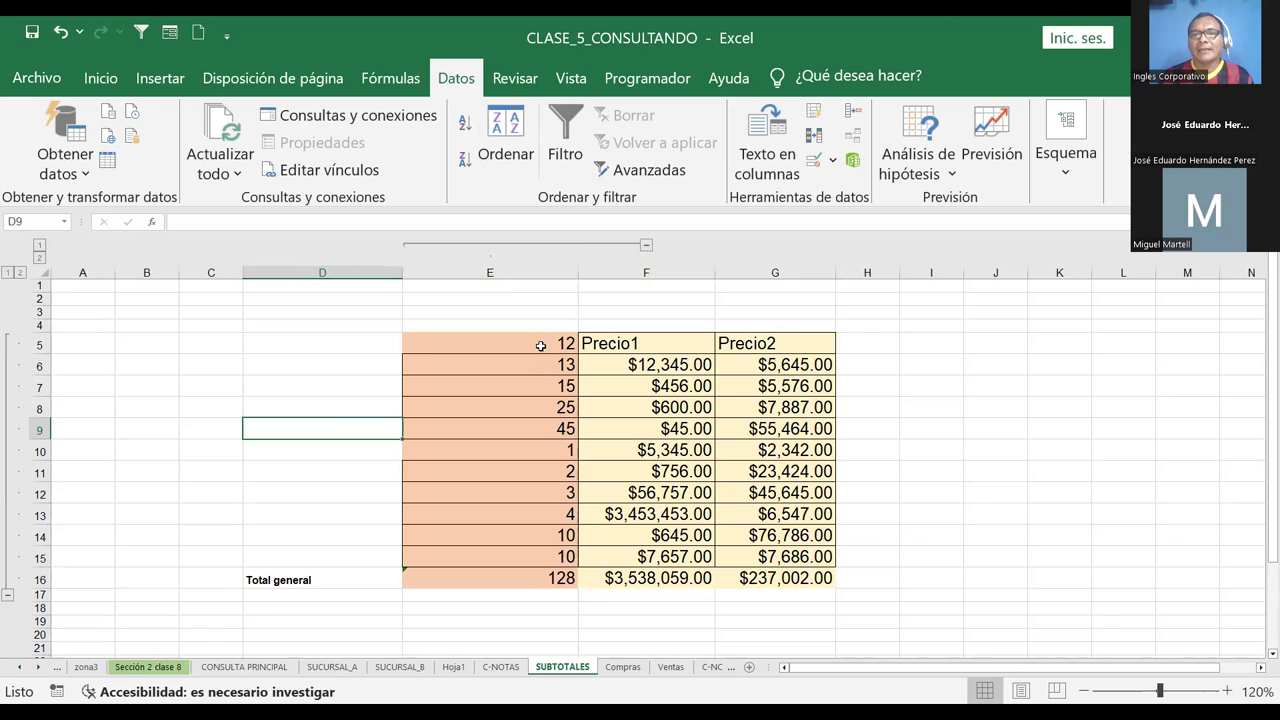
Enter COMPRAS in each cell from E5 through E9
{"action": "left_click", "coordinate": [540, 345]}
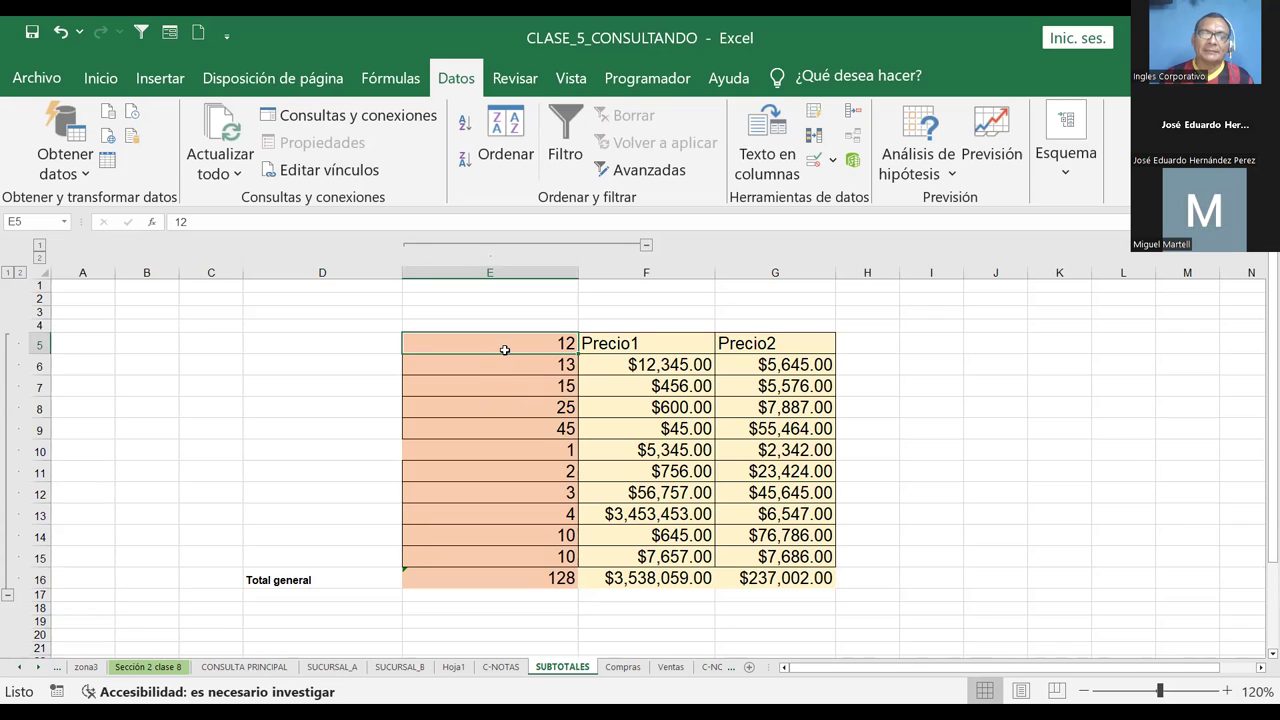
{"action": "type", "text": "COMPRAS"}
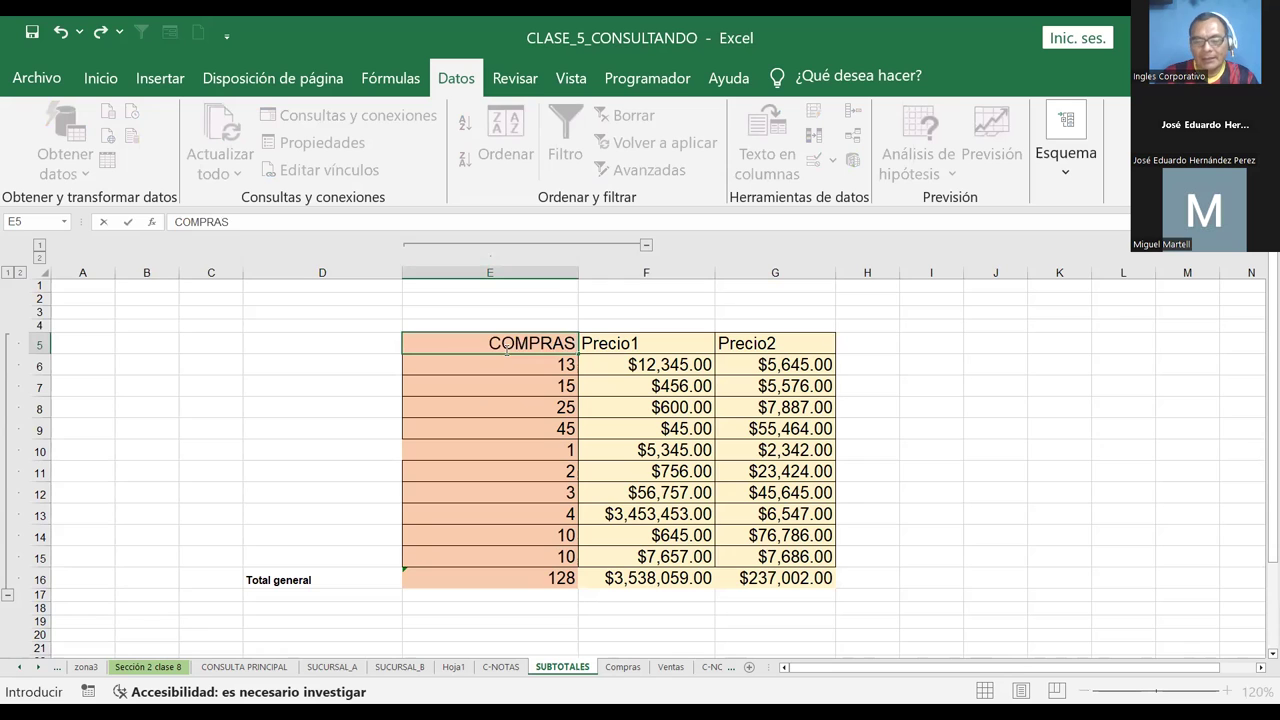
{"action": "key", "text": "Return"}
{"action": "type", "text": "COMPRAS"}
{"action": "key", "text": "Return"}
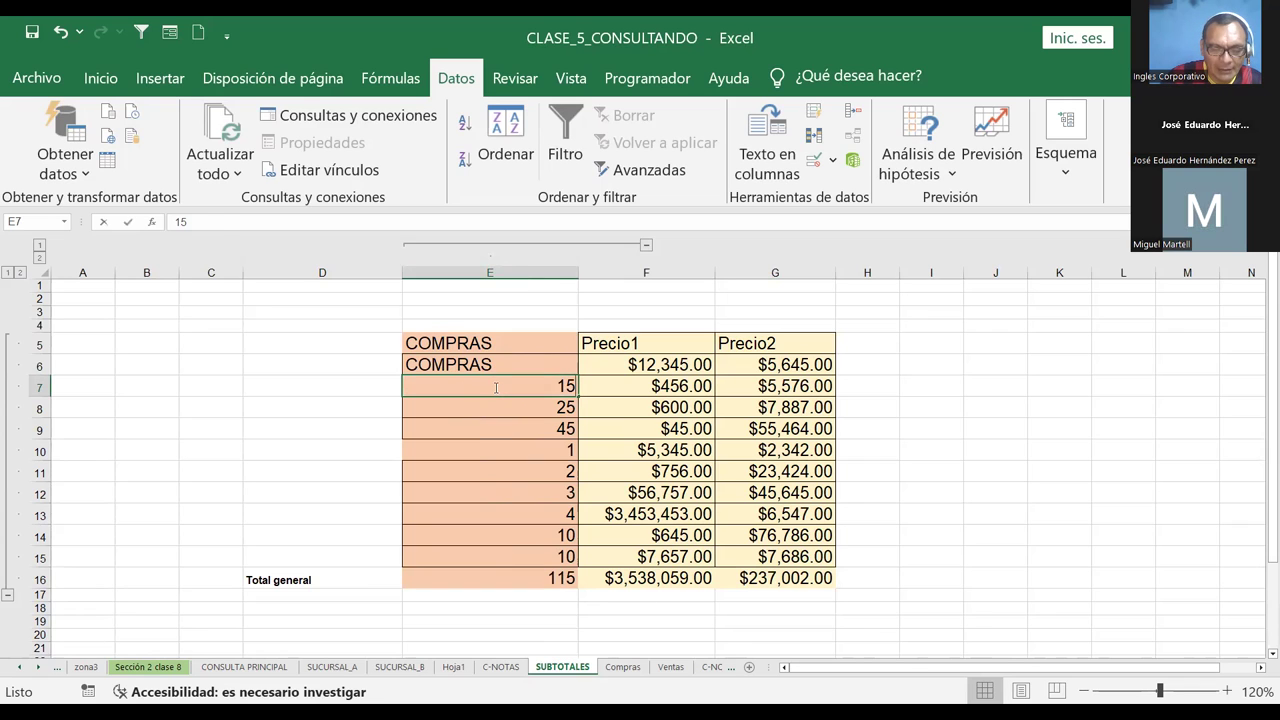
{"action": "type", "text": "COMPRAS"}
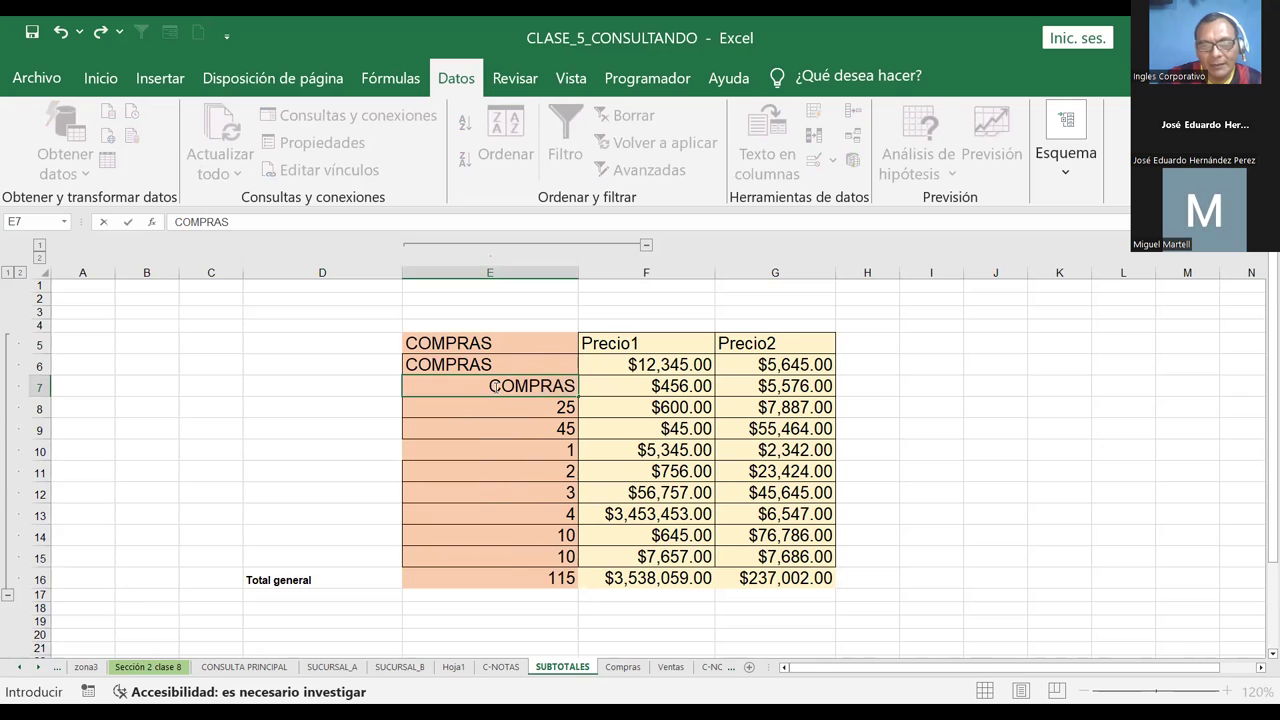
{"action": "key", "text": "Return"}
{"action": "type", "text": "COMPRAS"}
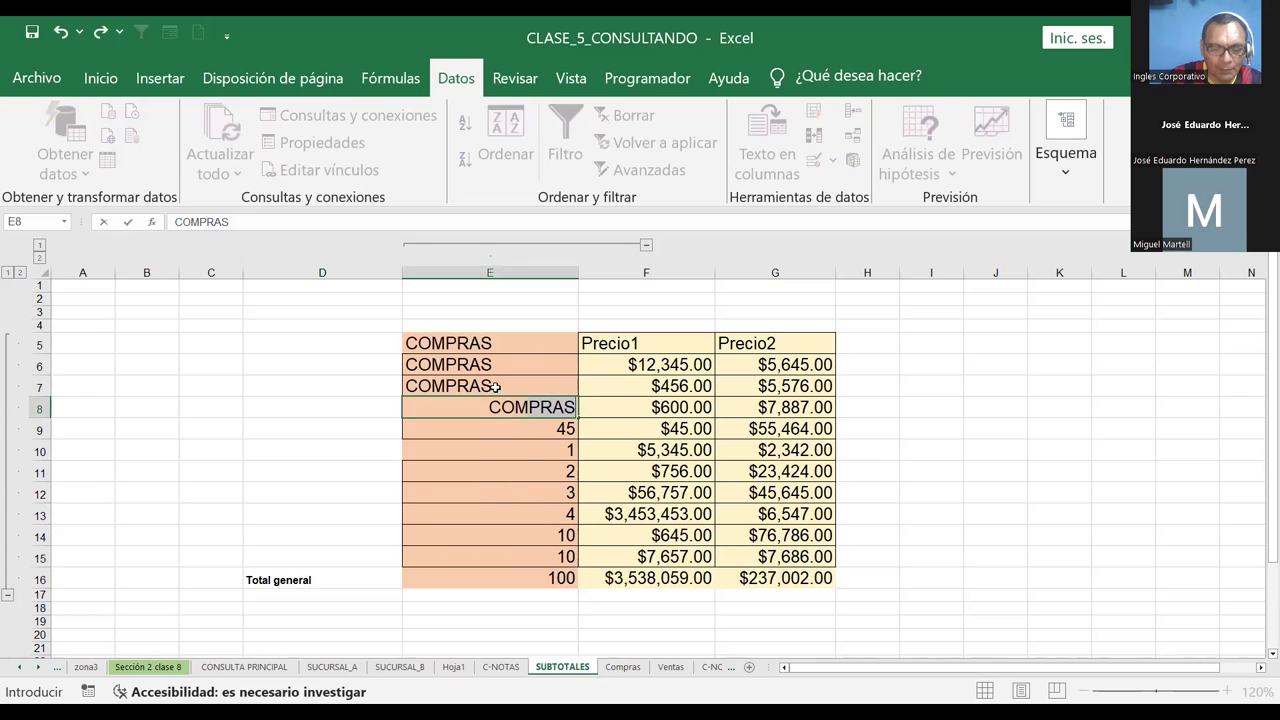
{"action": "key", "text": "Return"}
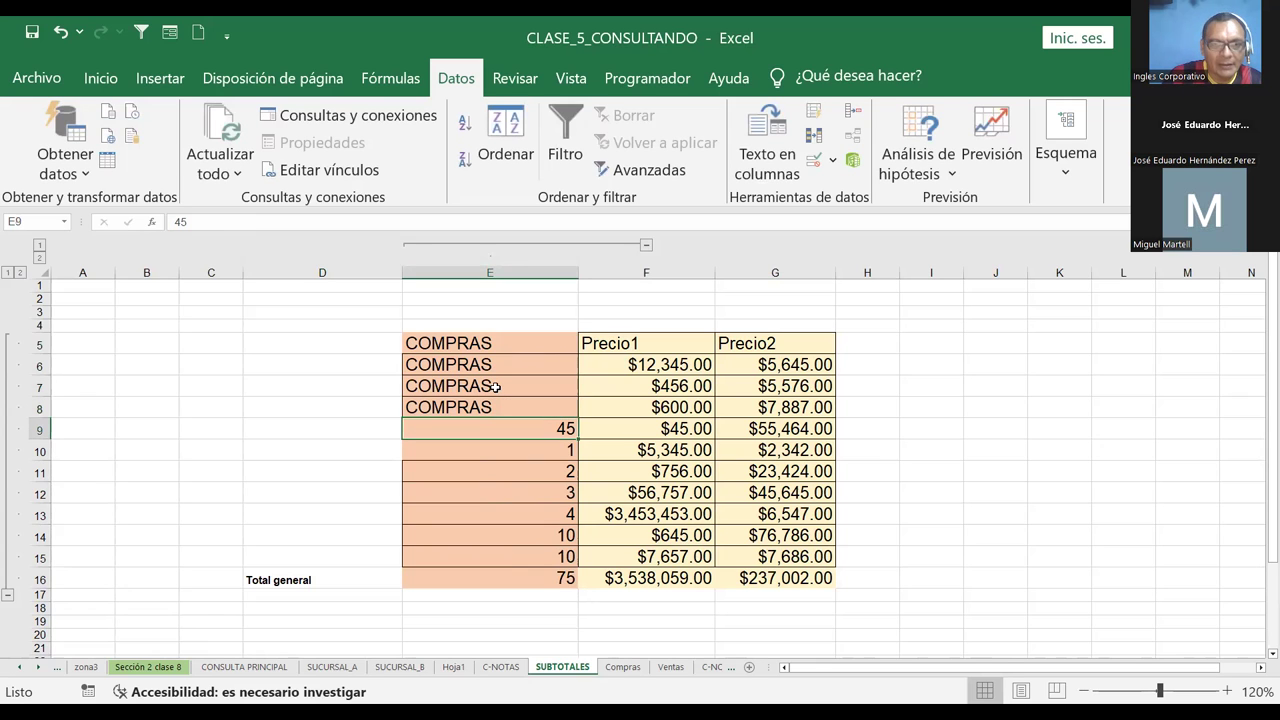
{"action": "type", "text": "COMPRAS"}
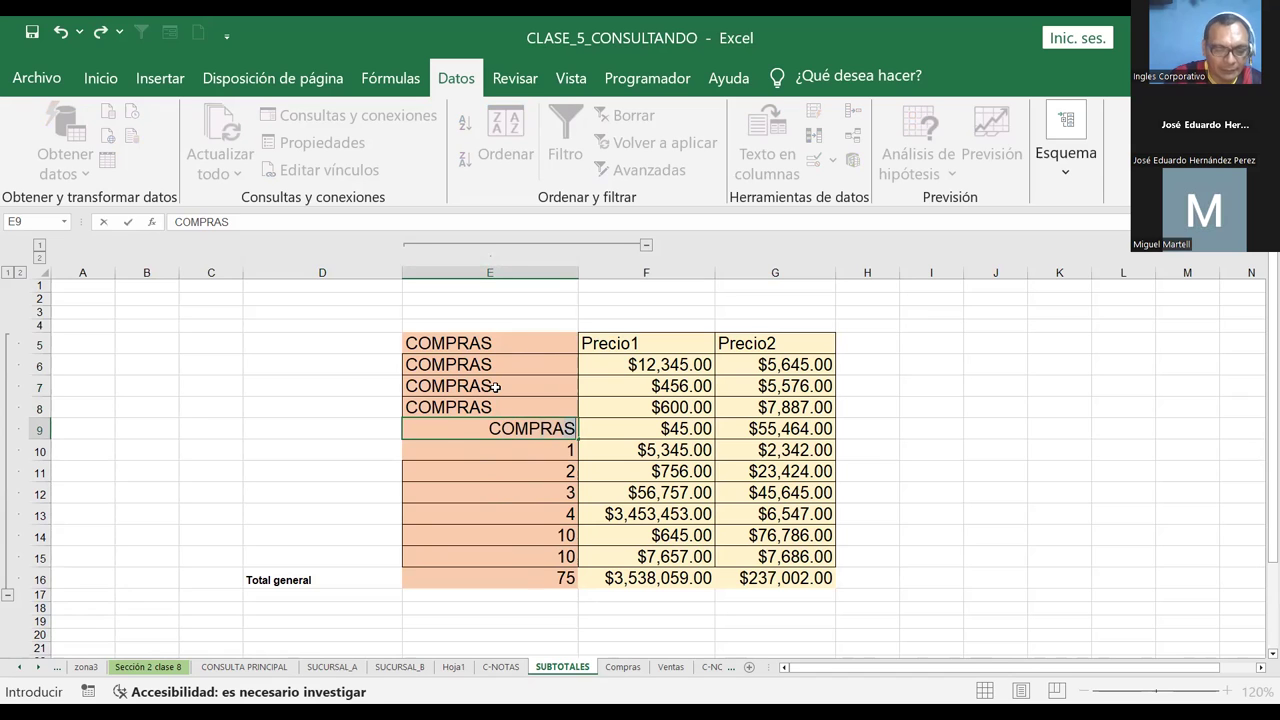
{"action": "key", "text": "Return"}
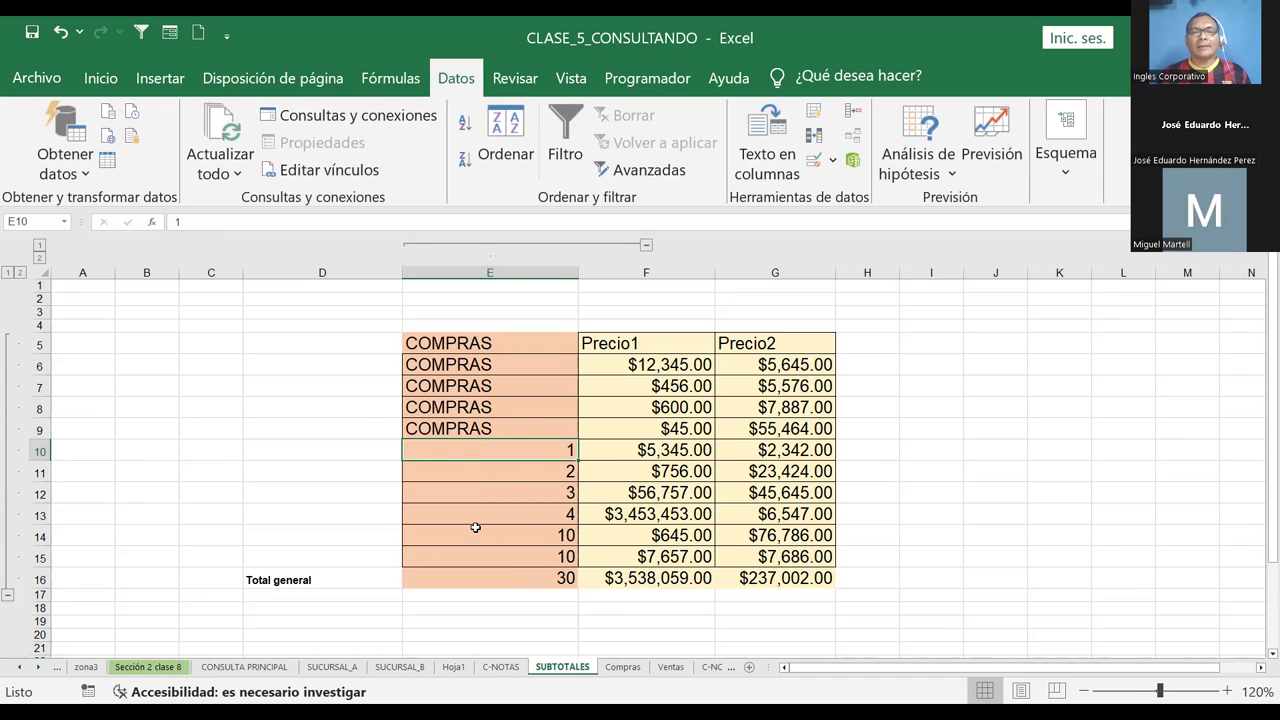
Select the remaining numbers in E10:E15
{"action": "left_click", "coordinate": [552, 537]}
{"action": "left_click", "coordinate": [557, 513]}
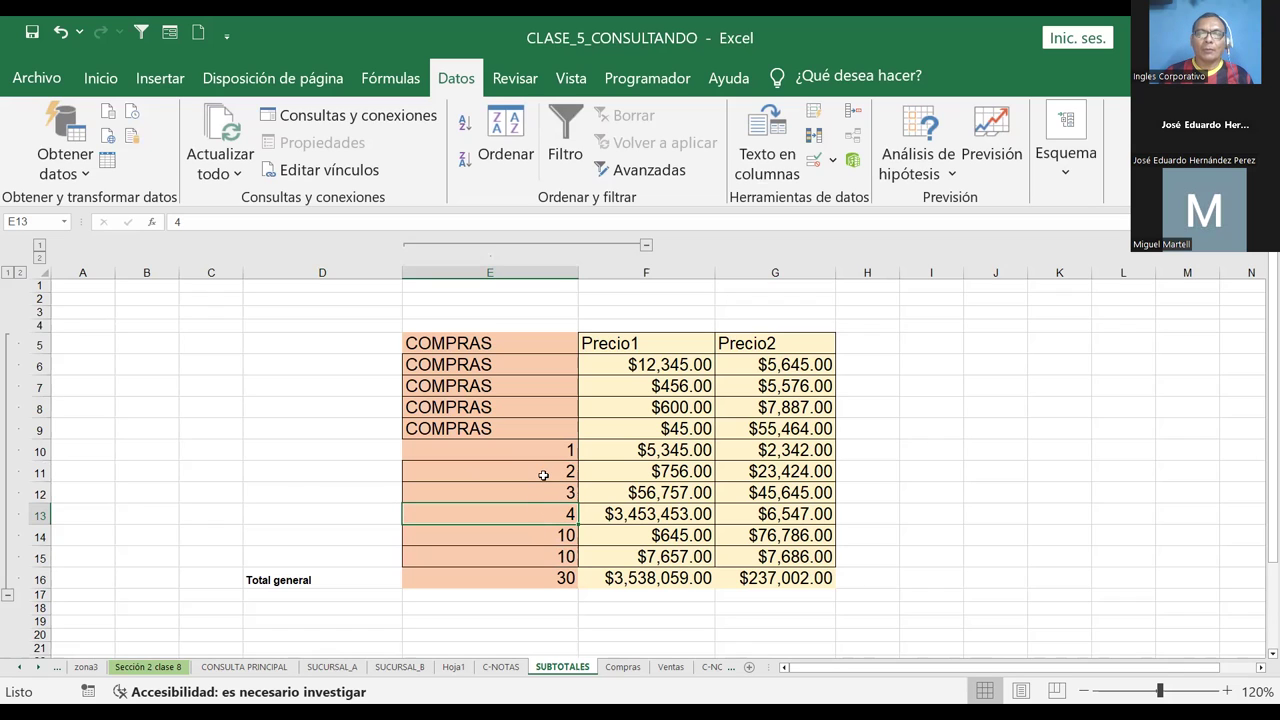
{"action": "left_click", "coordinate": [543, 450]}
{"action": "left_click_drag", "start_coordinate": [533, 530], "coordinate": [535, 559]}
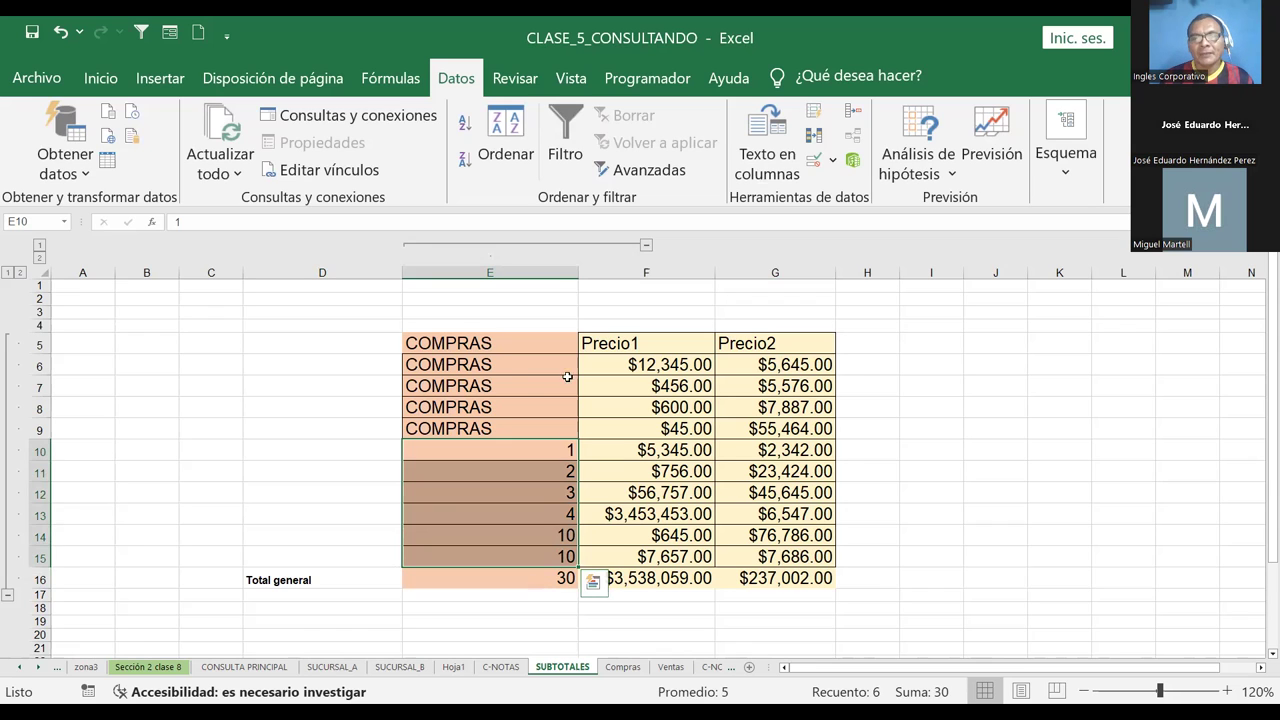
Enter 12 in E5 and 5 in E6 through E9, so Total general shows 50
{"action": "left_click", "coordinate": [493, 343]}
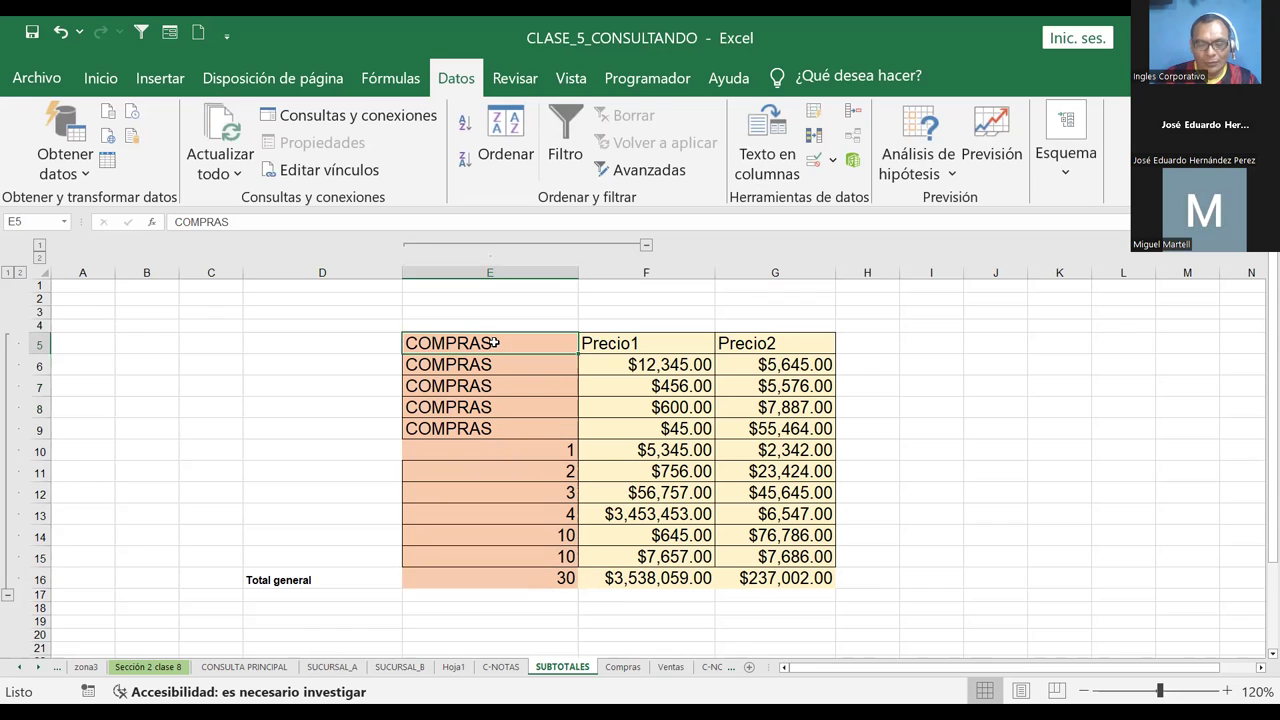
{"action": "type", "text": "12"}
{"action": "key", "text": "Return"}
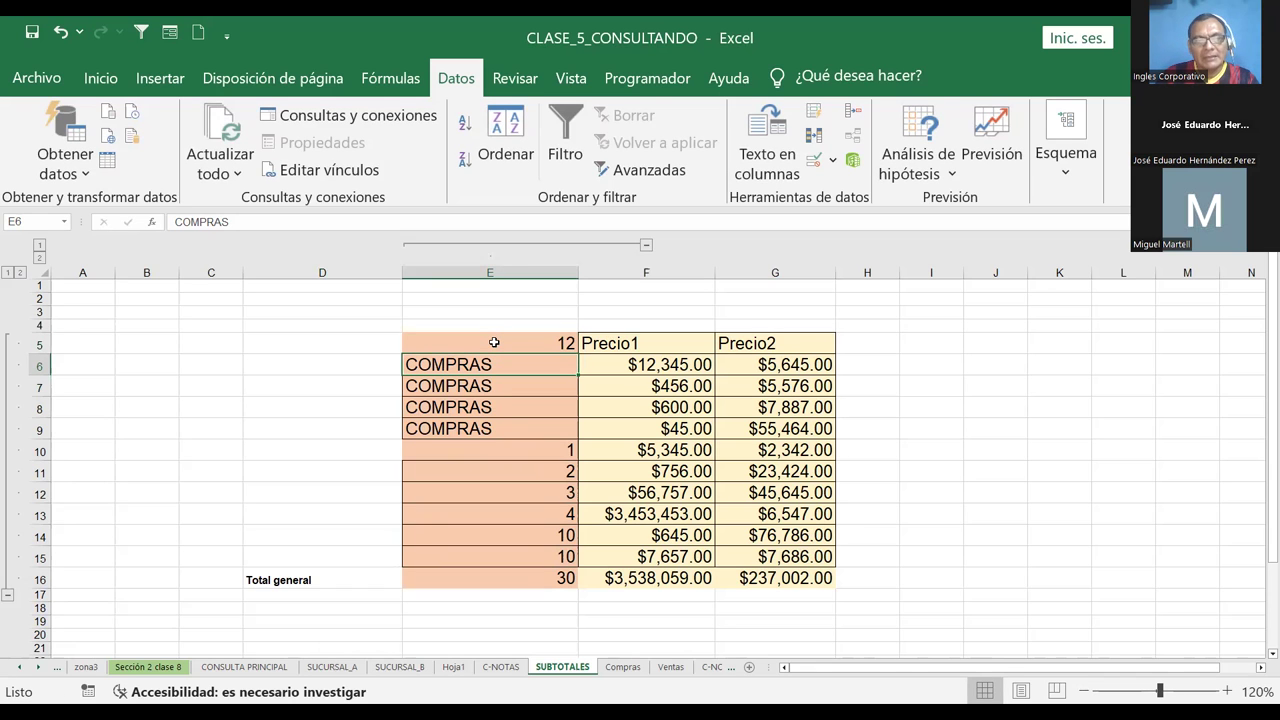
{"action": "type", "text": "5 5 5 5"}
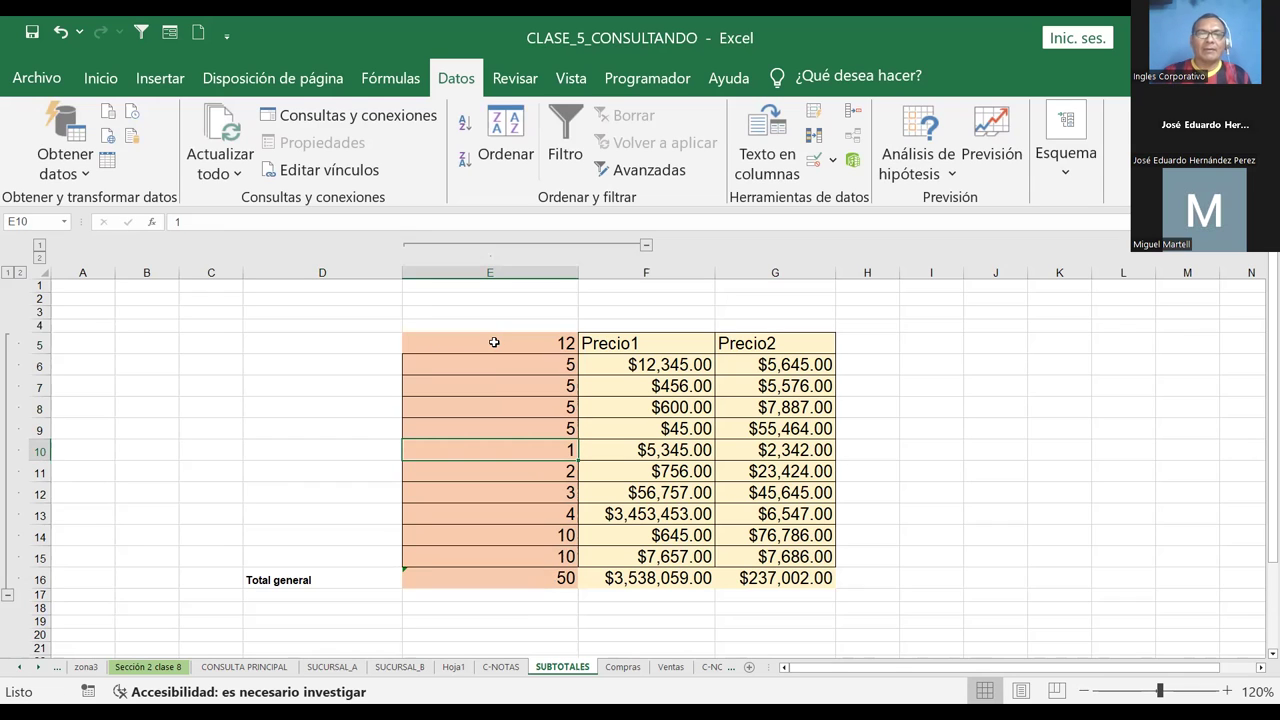
{"action": "key", "text": "Down"}
{"action": "key", "text": "Down"}
{"action": "key", "text": "Down"}
{"action": "key", "text": "Down"}
{"action": "key", "text": "Down"}
{"action": "key", "text": "Down"}
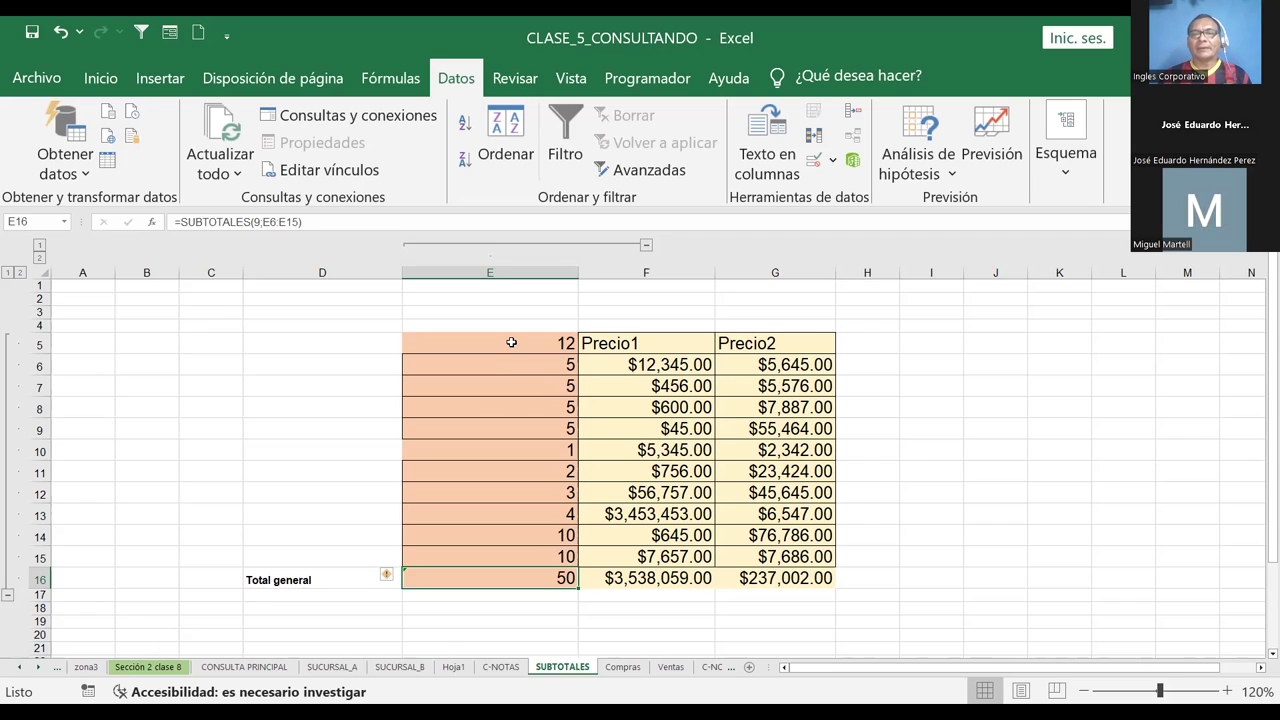
{"action": "left_click", "coordinate": [511, 343]}
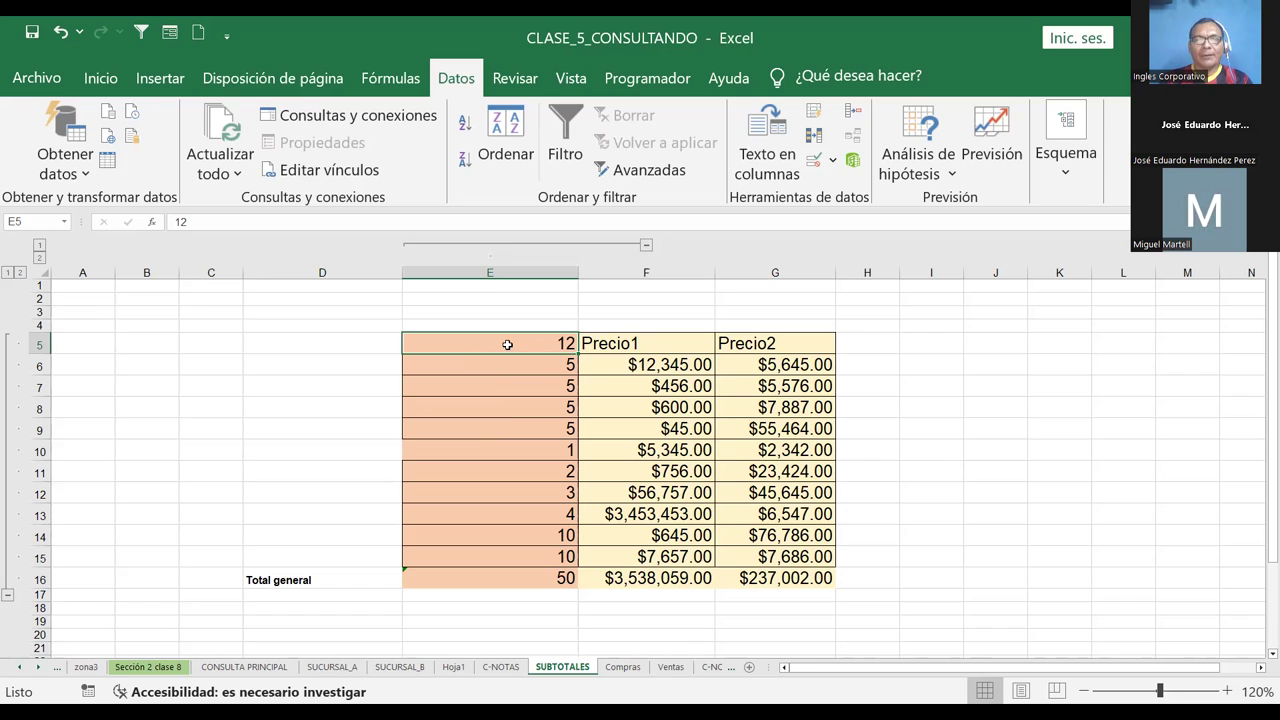
{"action": "type", "text": "DATO"}
{"action": "key", "text": "BackSpace"}
{"action": "key", "text": "BackSpace"}
{"action": "key", "text": "BackSpace"}
{"action": "key", "text": "BackSpace"}
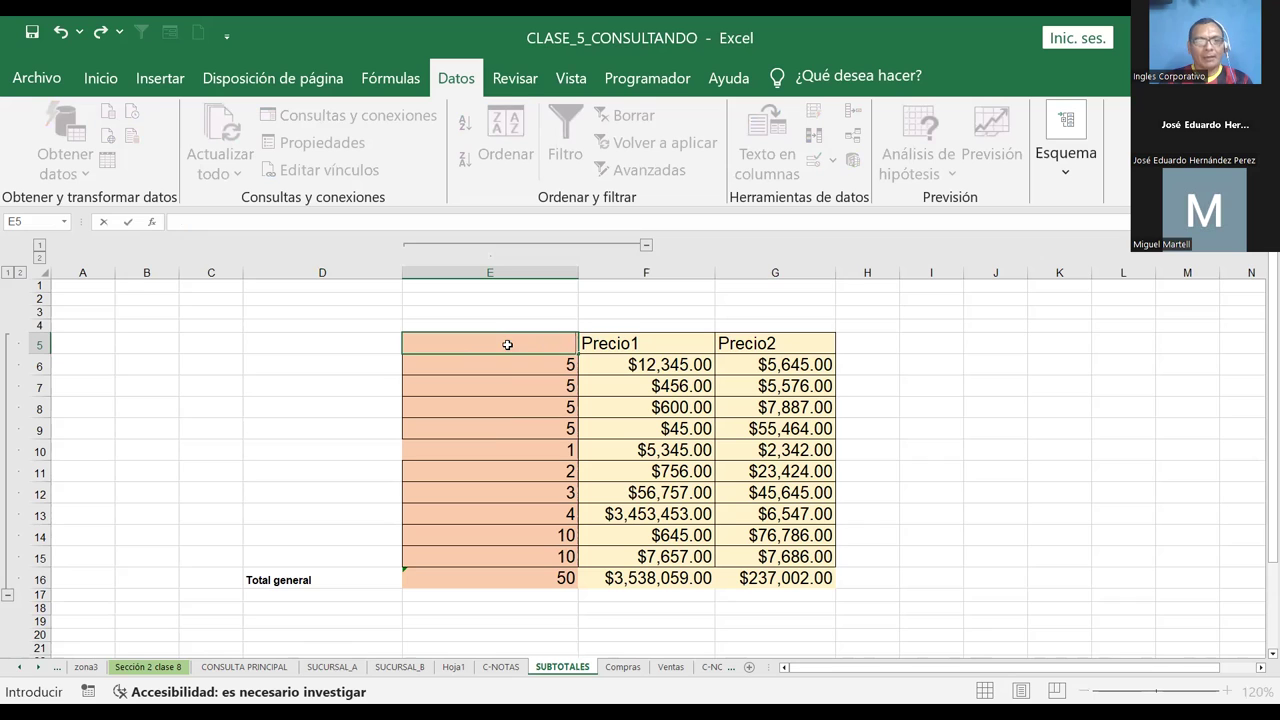
{"action": "key", "text": "Escape"}
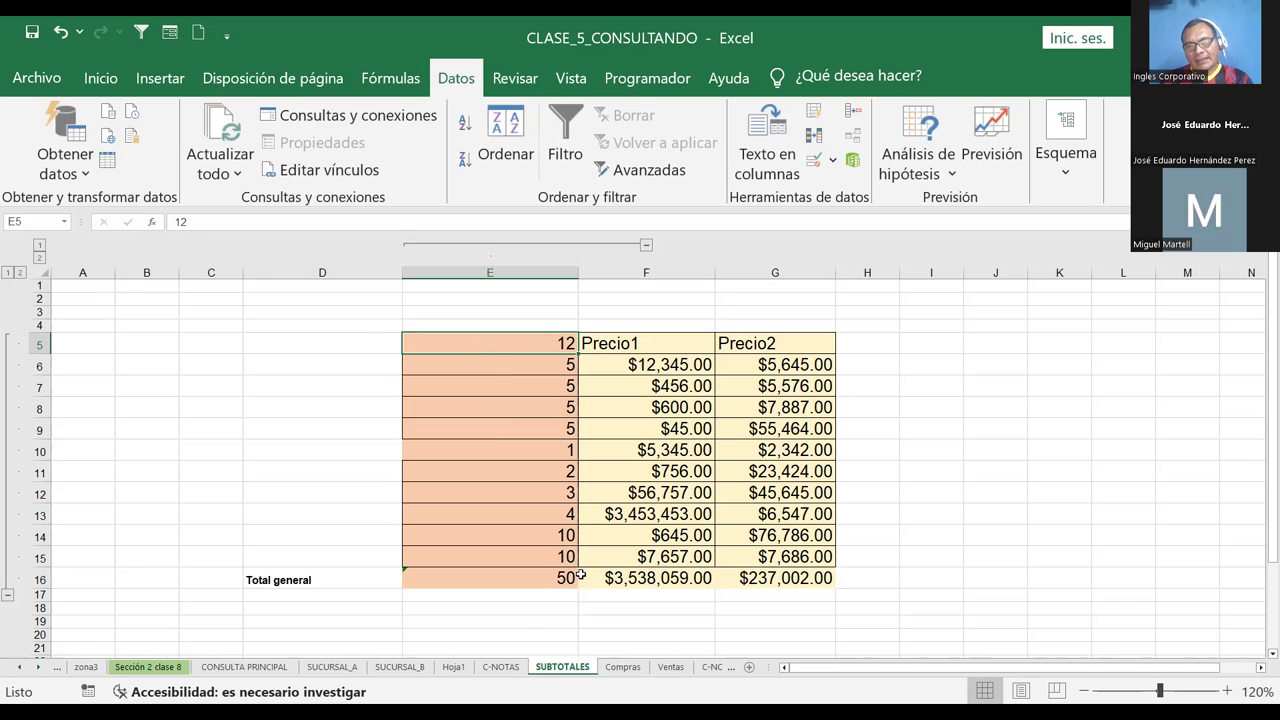
{"action": "left_click", "coordinate": [541, 579]}
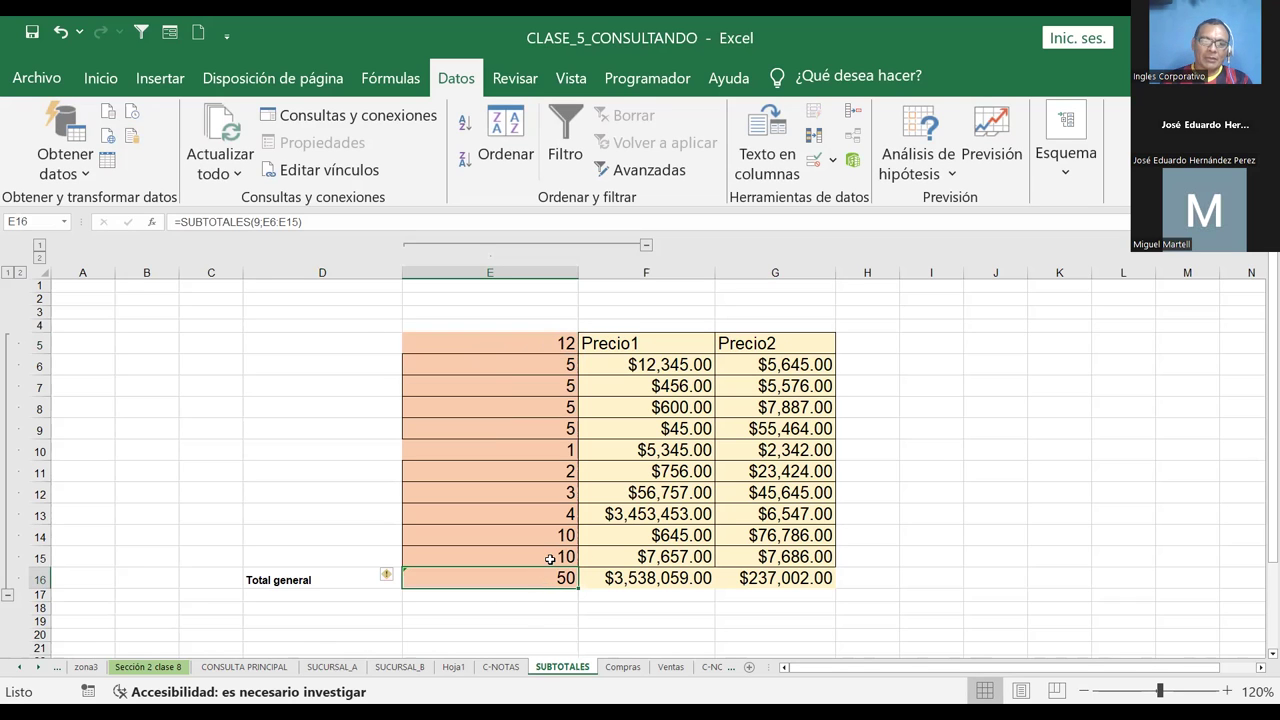
{"action": "left_click", "coordinate": [549, 559]}
{"action": "left_click", "coordinate": [552, 536]}
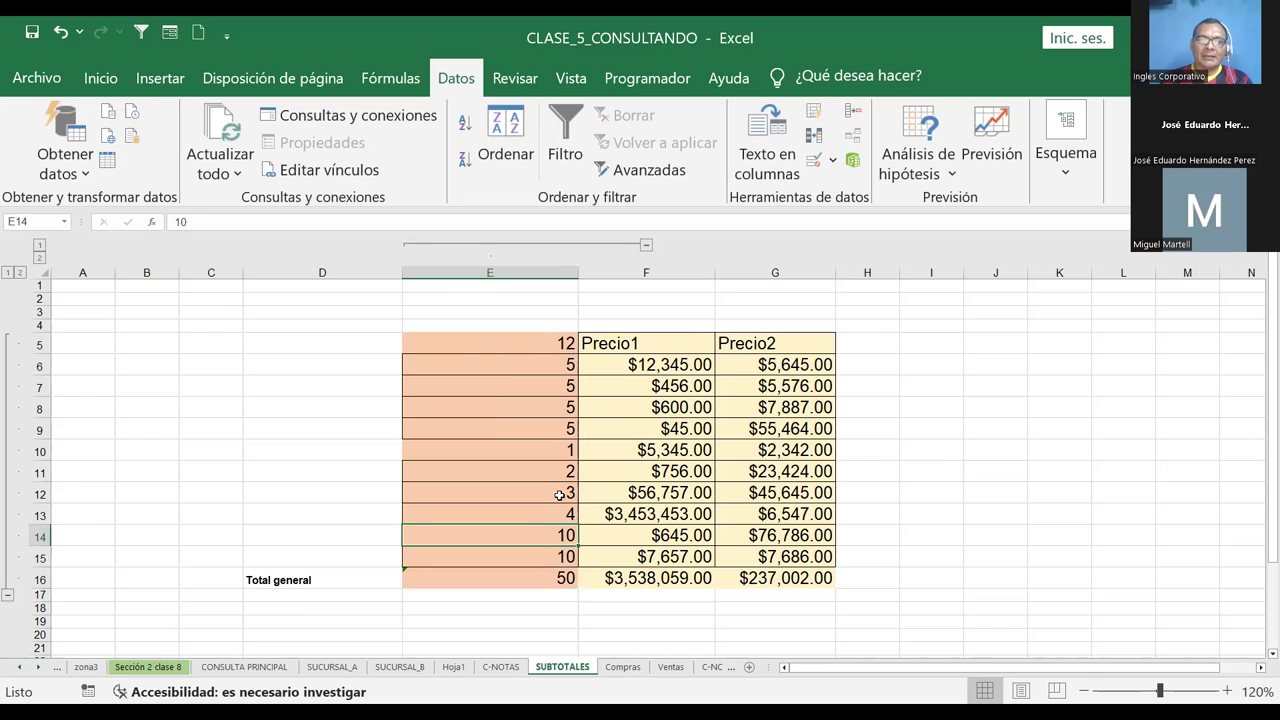
{"action": "left_click_drag", "start_coordinate": [560, 494], "coordinate": [560, 514]}
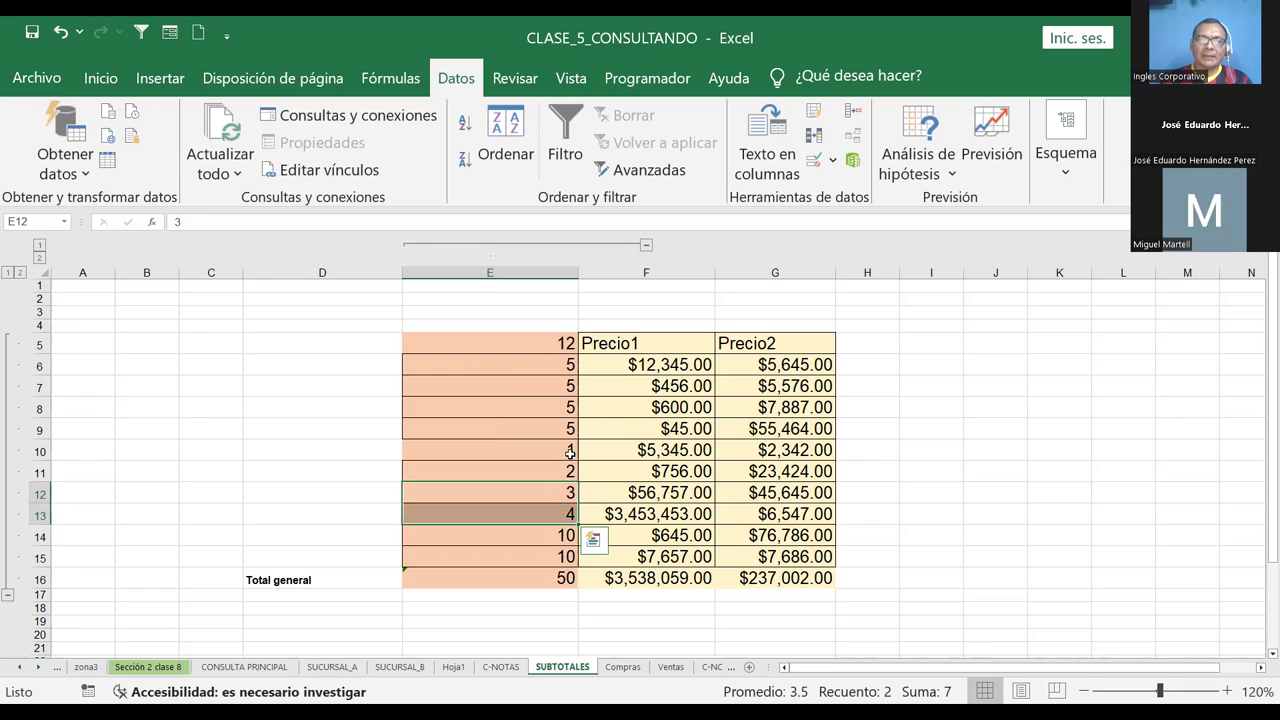
{"action": "left_click_drag", "start_coordinate": [570, 452], "coordinate": [562, 474]}
{"action": "left_click_drag", "start_coordinate": [555, 412], "coordinate": [548, 435]}
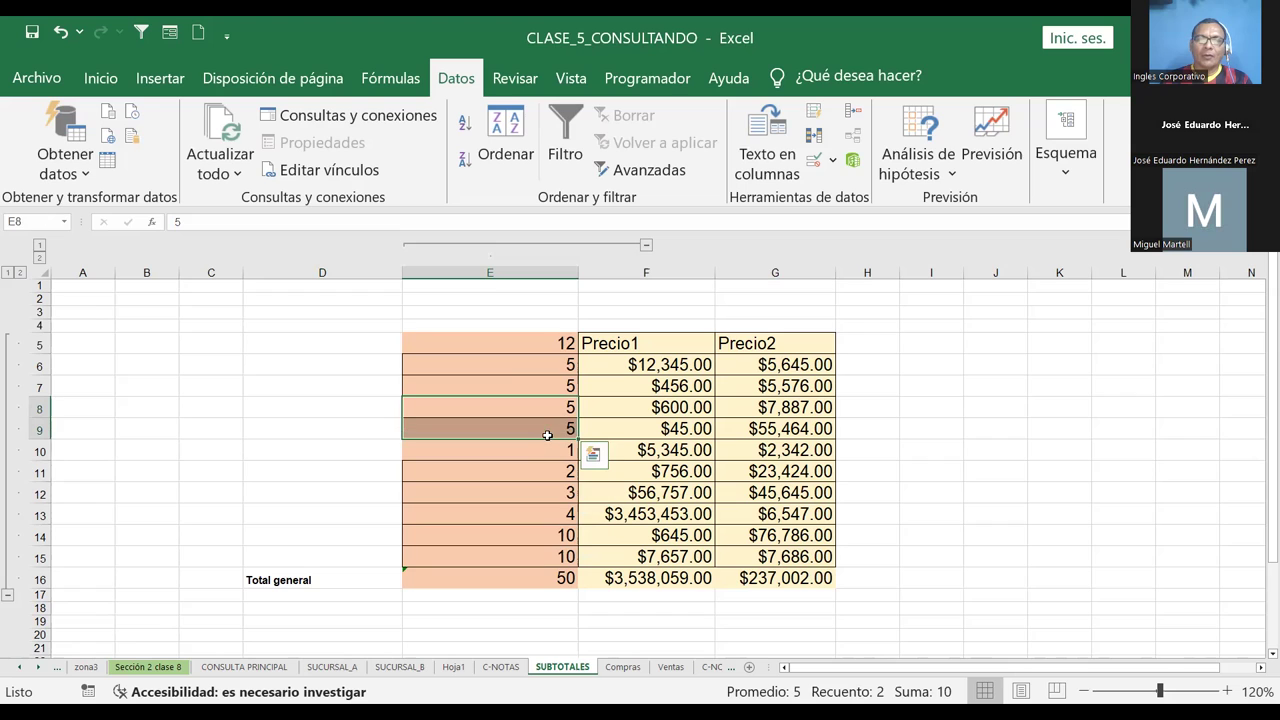
{"action": "left_click_drag", "start_coordinate": [552, 366], "coordinate": [548, 389]}
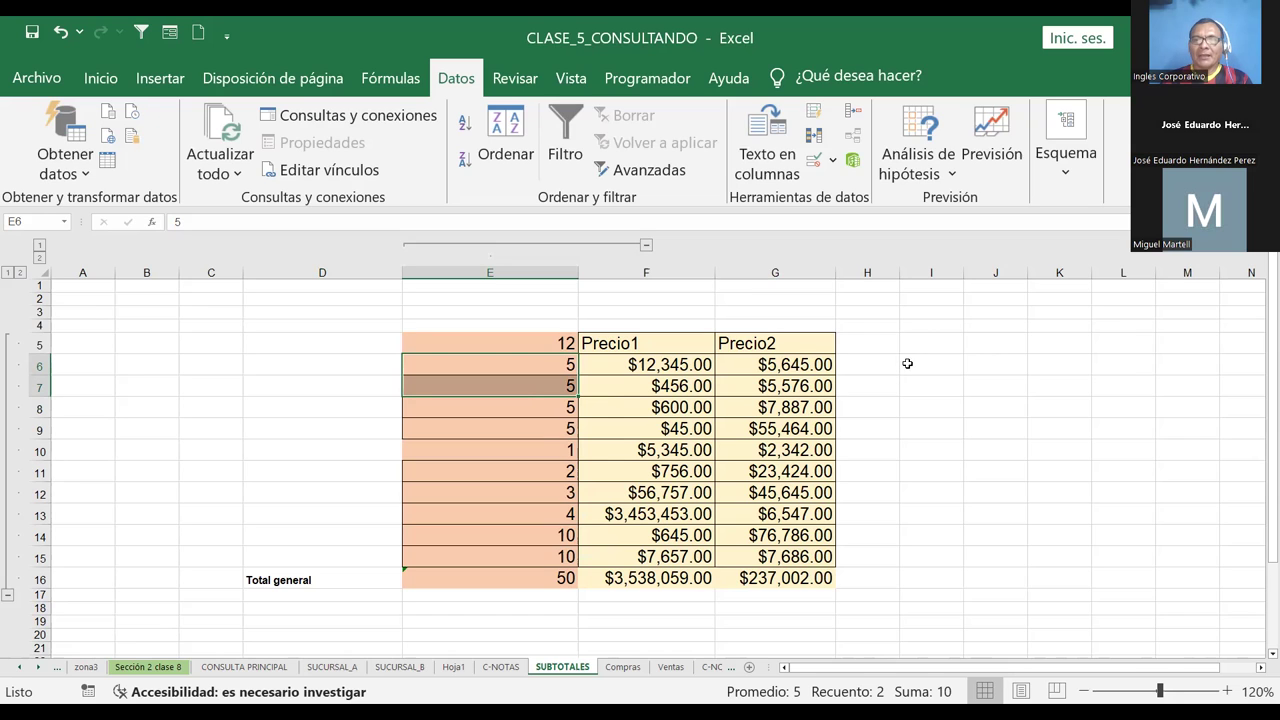
{"action": "left_click", "coordinate": [530, 341]}
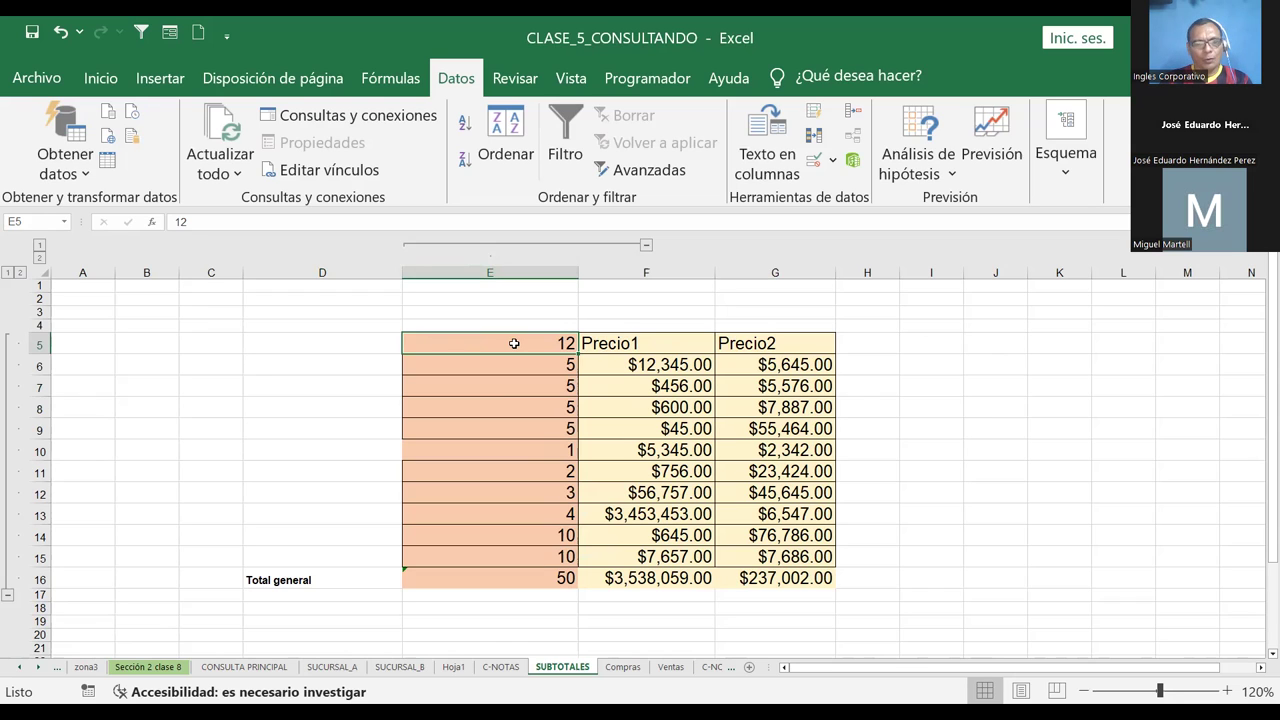
Label E5 as Gastos and enter gastos1 in cell E10
{"action": "type", "text": "Gastos"}
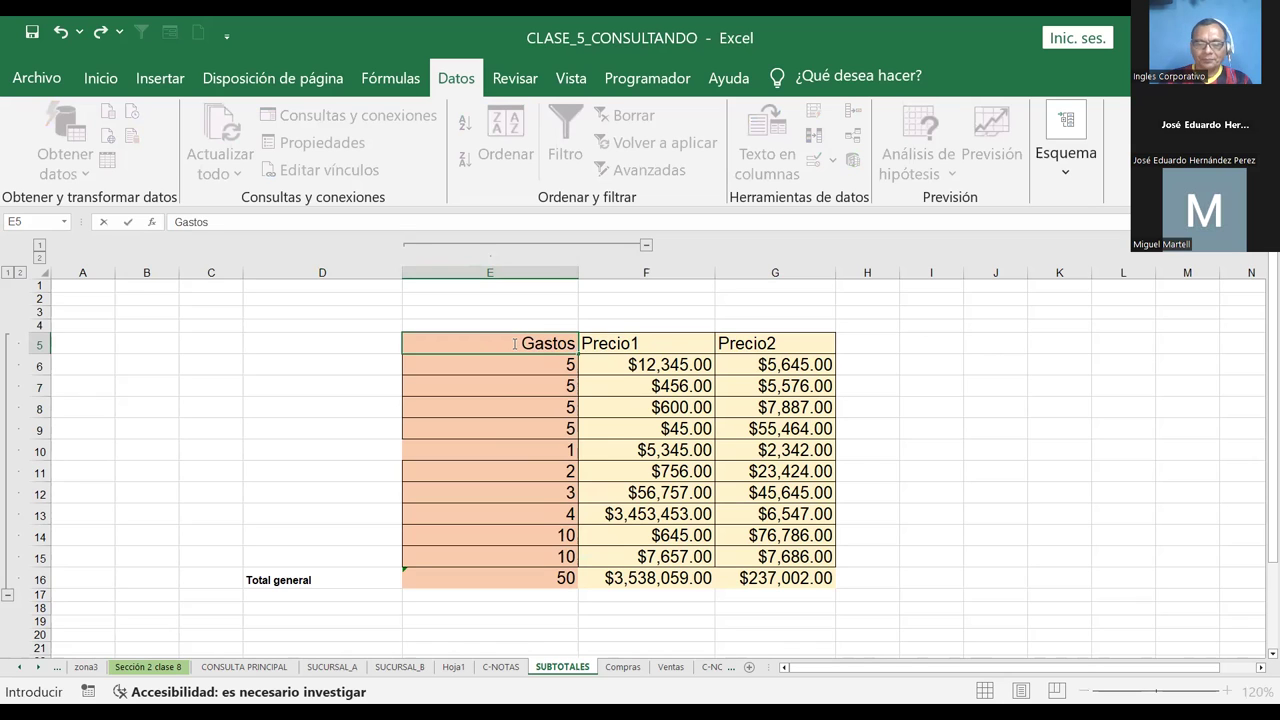
{"action": "key", "text": "Return"}
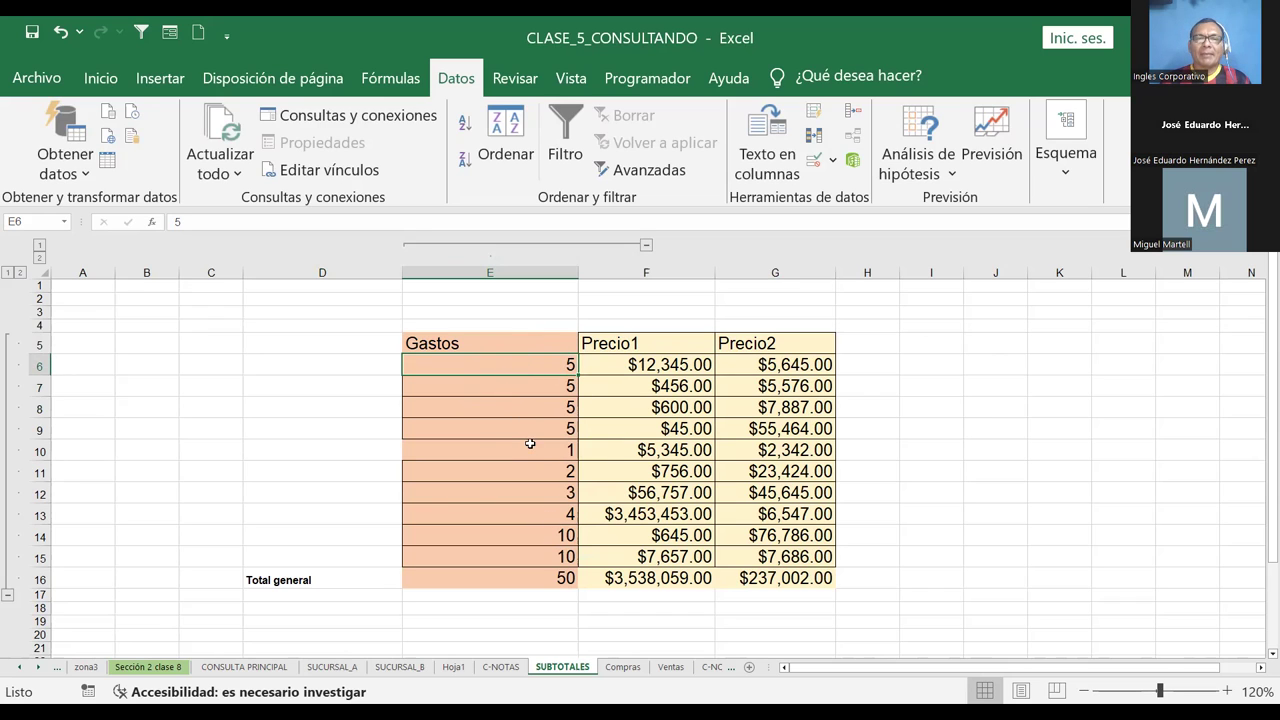
{"action": "left_click", "coordinate": [431, 446]}
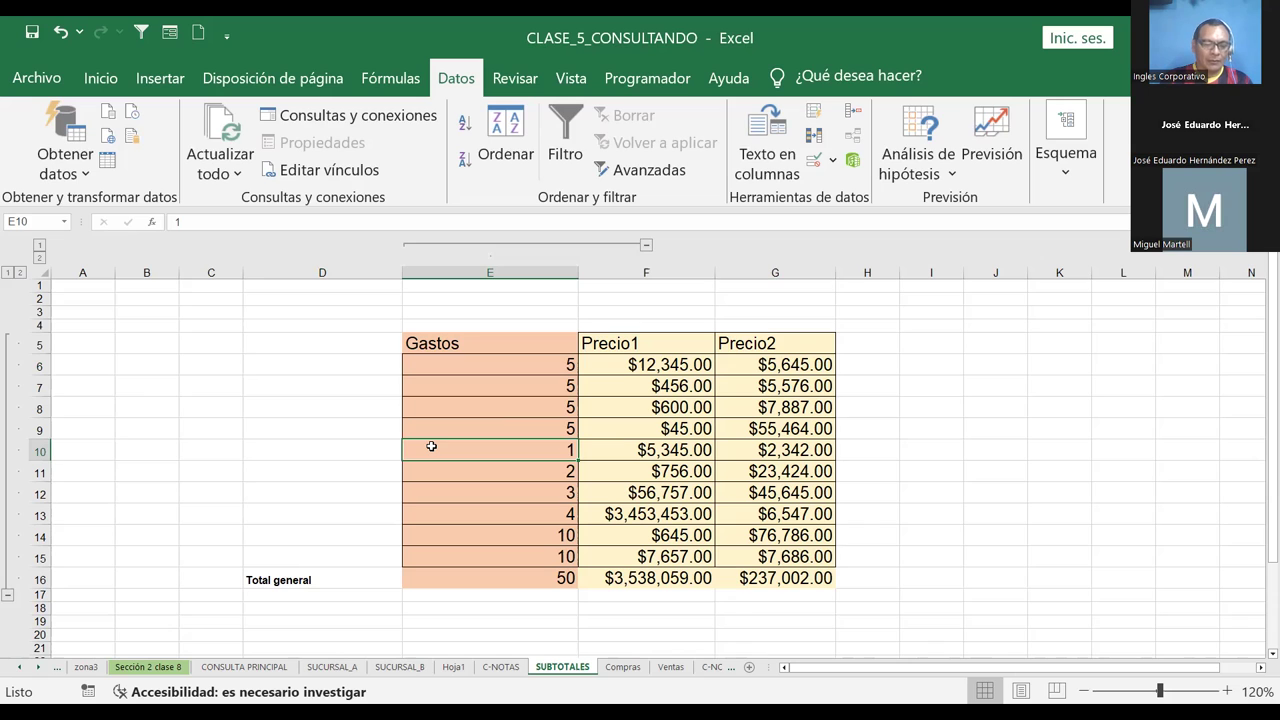
{"action": "type", "text": "gastos1"}
{"action": "key", "text": "Return"}
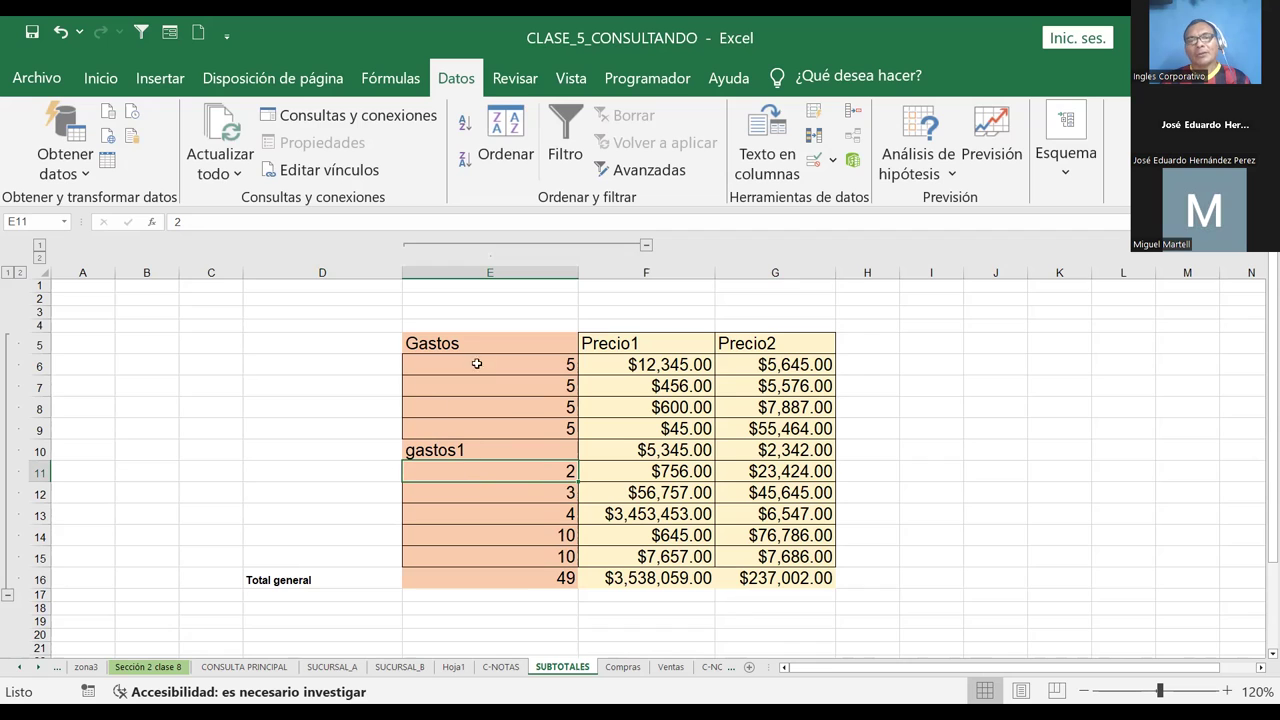
Rename the E10 label to Gastos2
{"action": "left_click", "coordinate": [439, 452]}
{"action": "type", "text": "Gastos"}
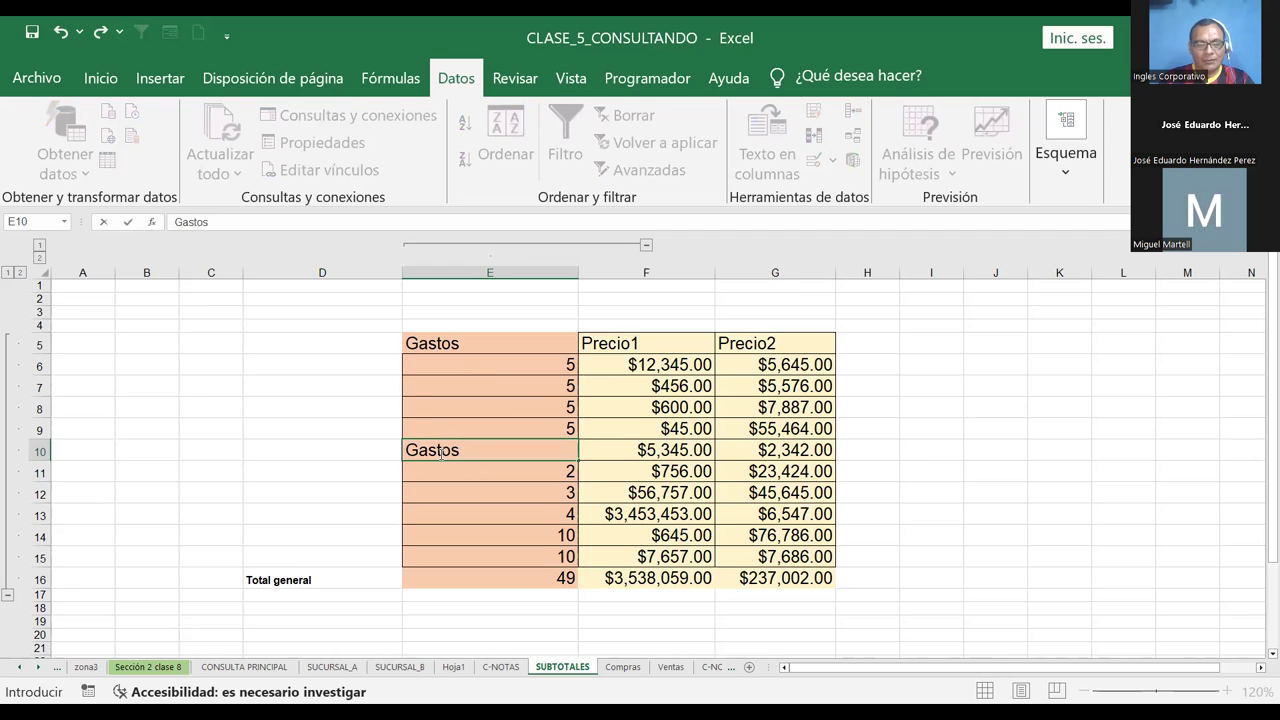
{"action": "type", "text": "2"}
{"action": "key", "text": "Return"}
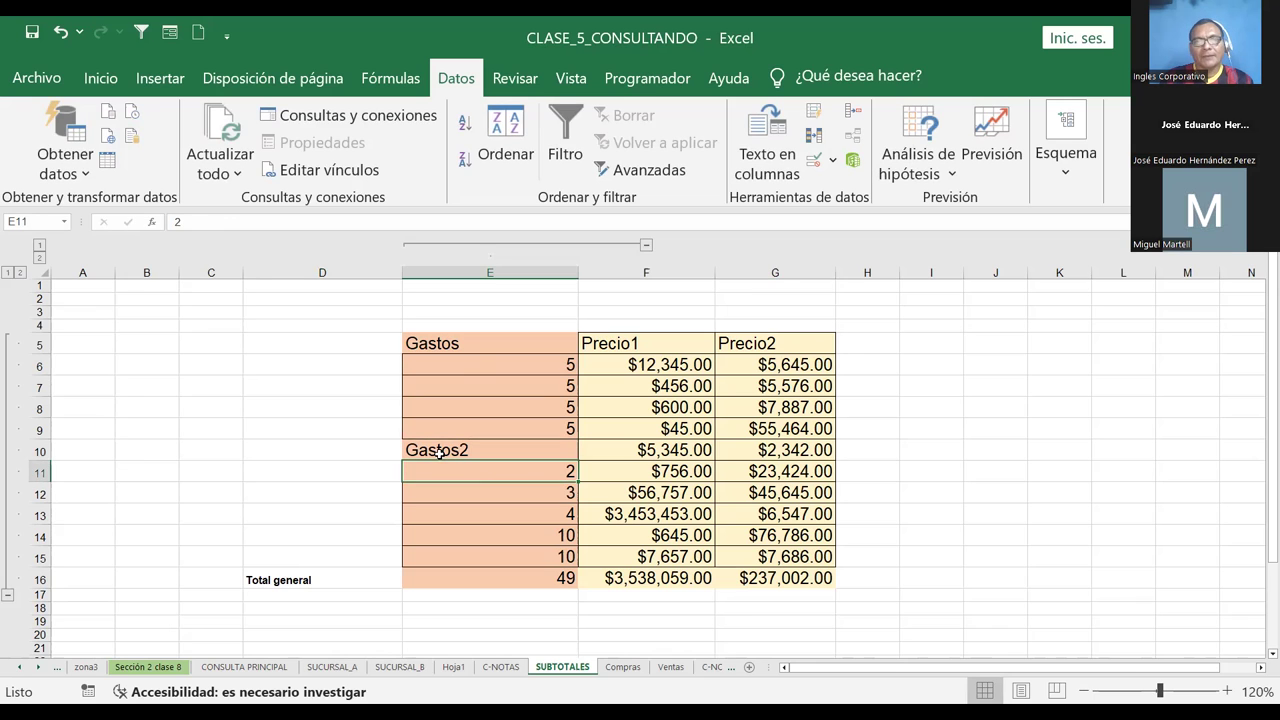
Check the SUBTOTALES total and the Gastos values in E13 through E15
{"action": "left_click", "coordinate": [556, 580]}
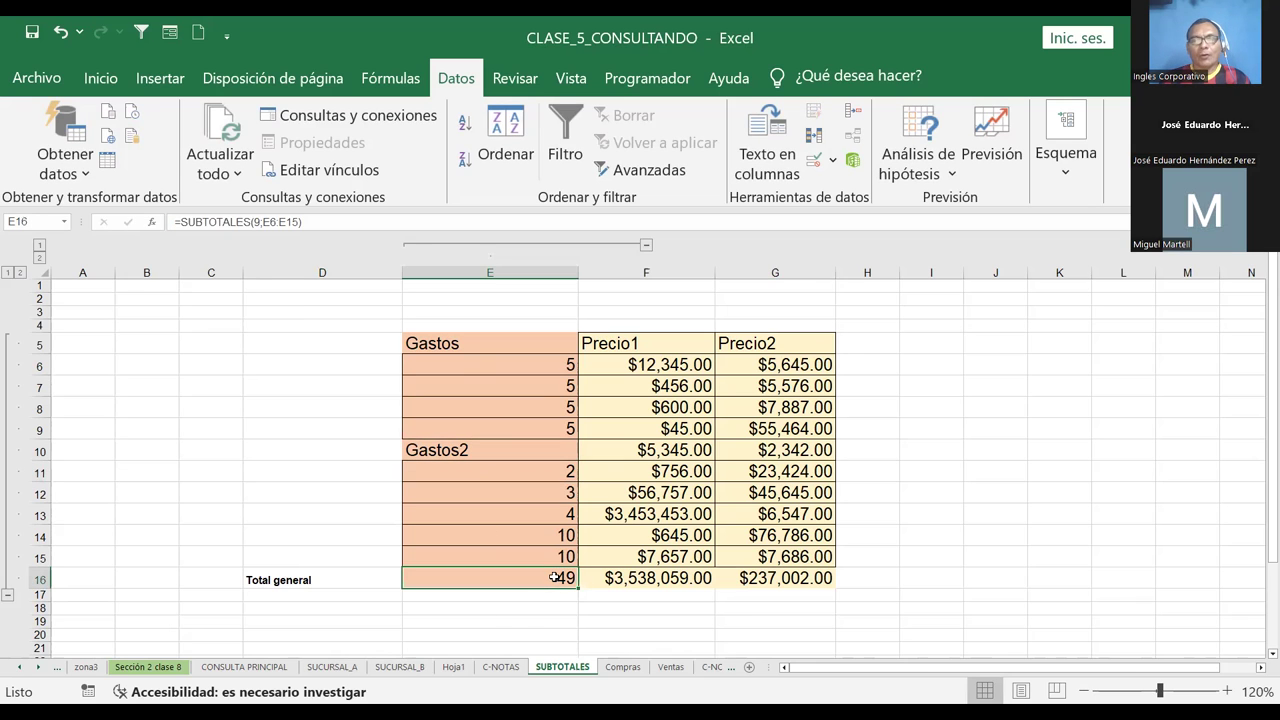
{"action": "left_click", "coordinate": [557, 561]}
{"action": "left_click", "coordinate": [558, 537]}
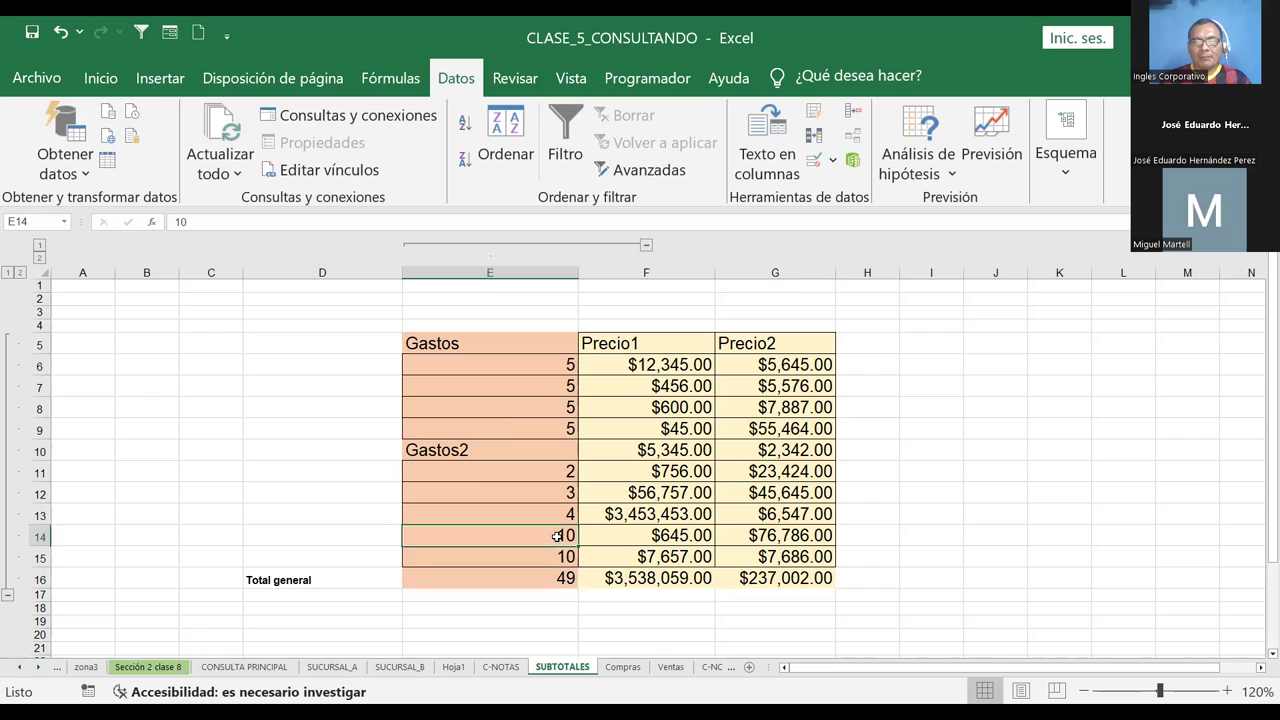
{"action": "left_click", "coordinate": [563, 509]}
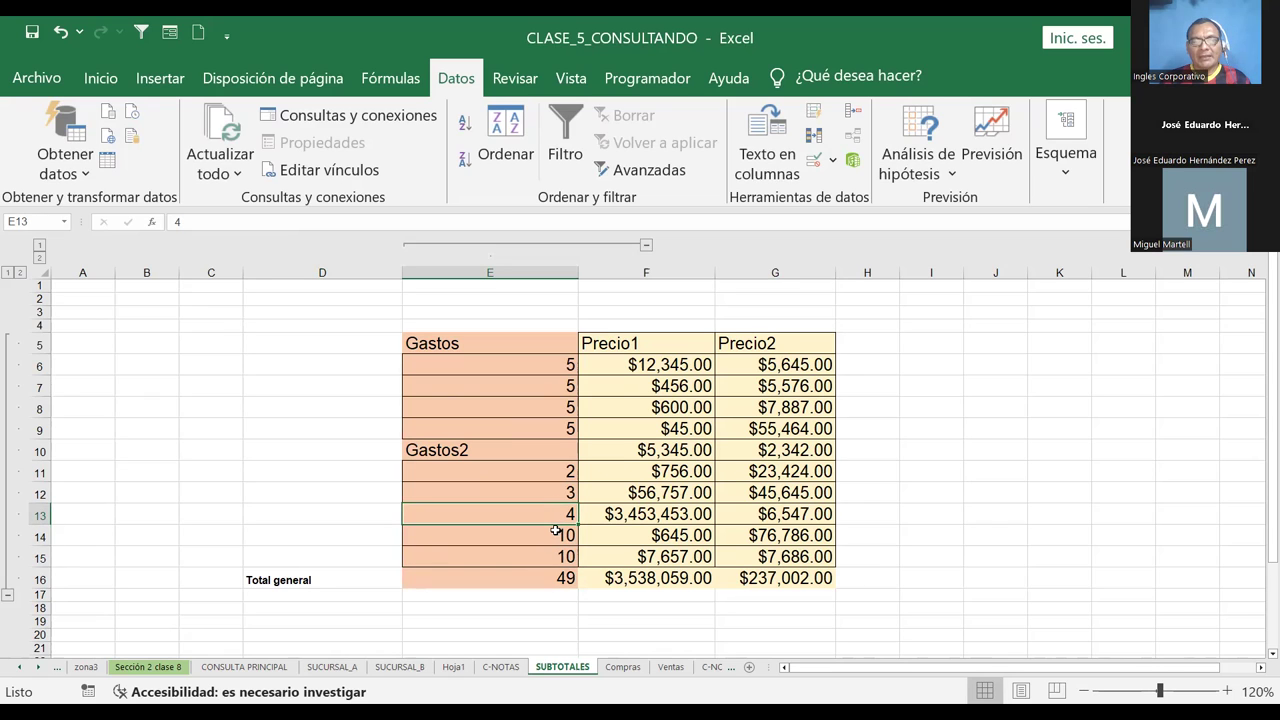
{"action": "left_click", "coordinate": [540, 538]}
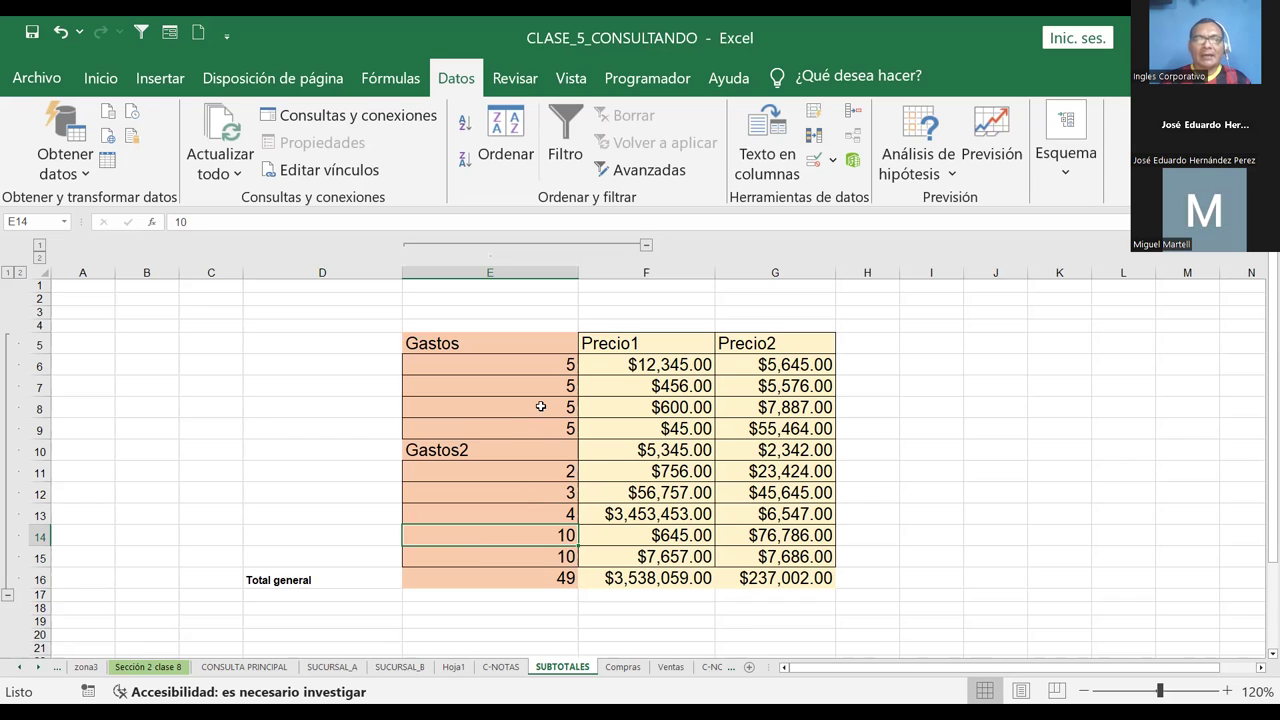
Clear the 5s from the Gastos cells E6 through E9
{"action": "left_click", "coordinate": [552, 428]}
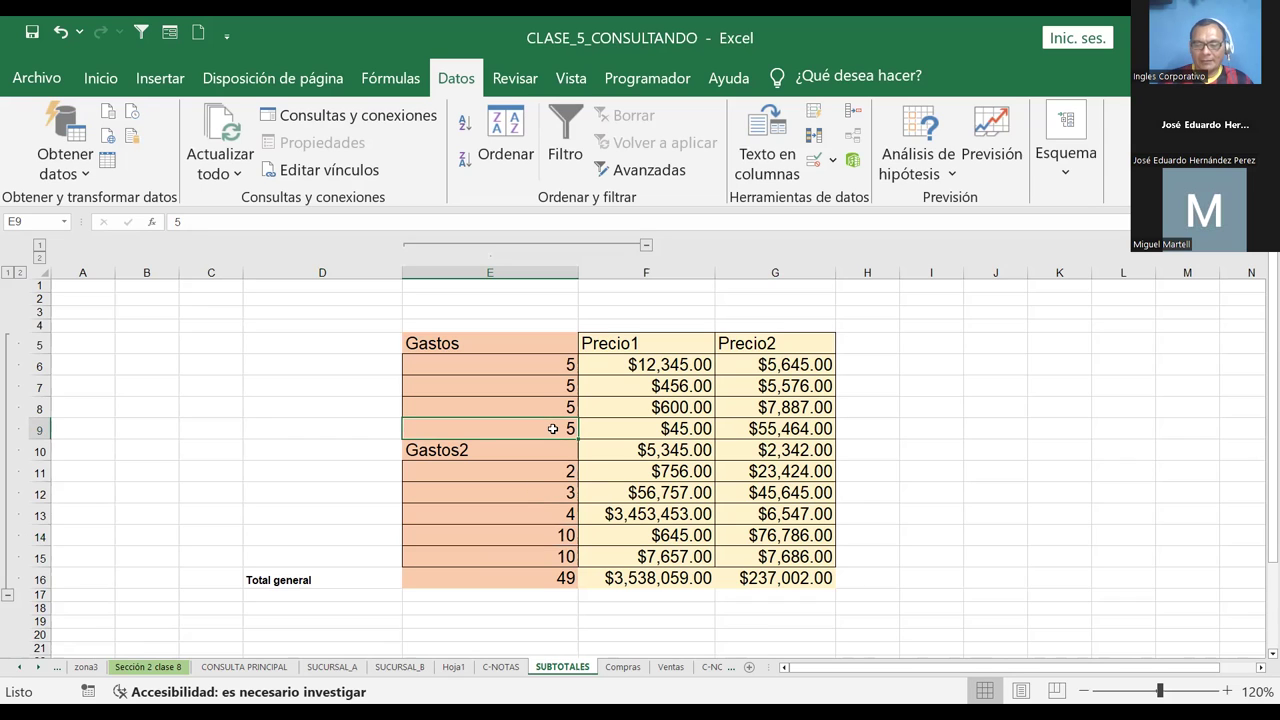
{"action": "key", "text": "Delete"}
{"action": "key", "text": "Up"}
{"action": "key", "text": "Delete"}
{"action": "key", "text": "Down"}
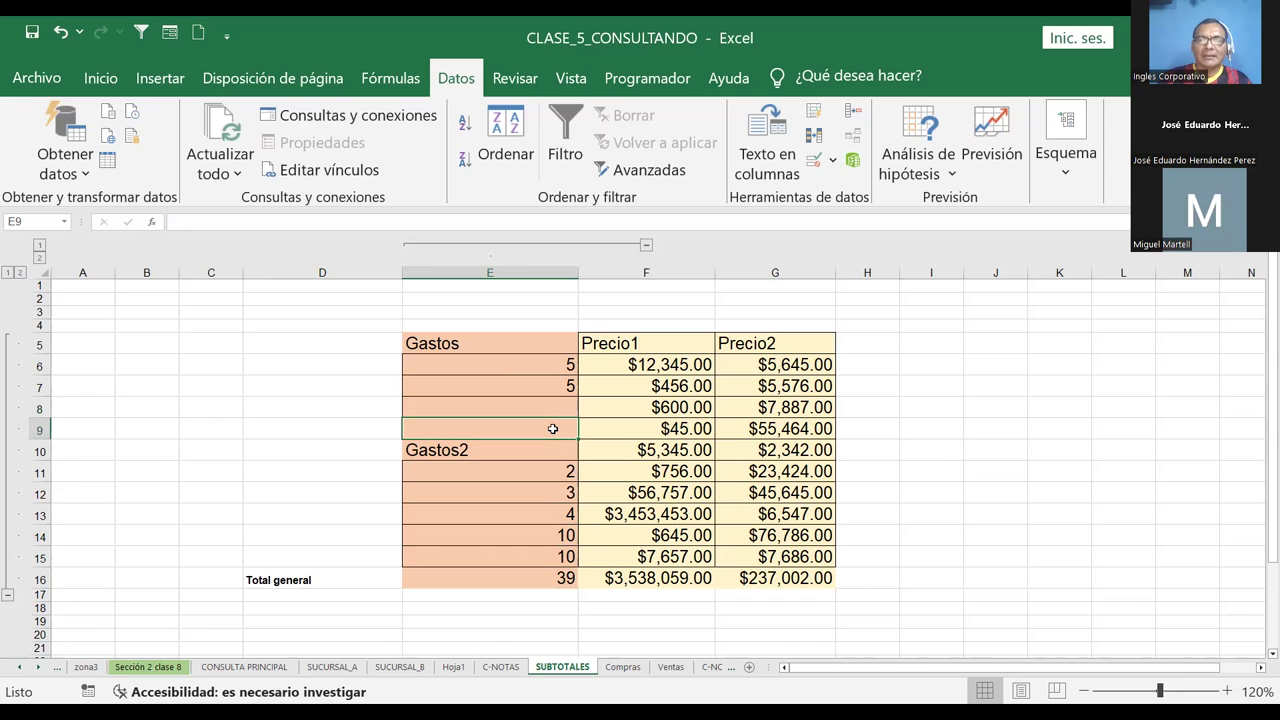
{"action": "key", "text": "Down"}
{"action": "key", "text": "Down"}
{"action": "key", "text": "Down"}
{"action": "key", "text": "Down"}
{"action": "key", "text": "Down"}
{"action": "key", "text": "Up"}
{"action": "key", "text": "Up"}
{"action": "key", "text": "Up"}
{"action": "key", "text": "Up"}
{"action": "key", "text": "Up"}
{"action": "key", "text": "Up"}
{"action": "key", "text": "Up"}
{"action": "key", "text": "Up"}
{"action": "key", "text": "Delete"}
{"action": "key", "text": "Up"}
{"action": "key", "text": "Delete"}
{"action": "key", "text": "Down"}
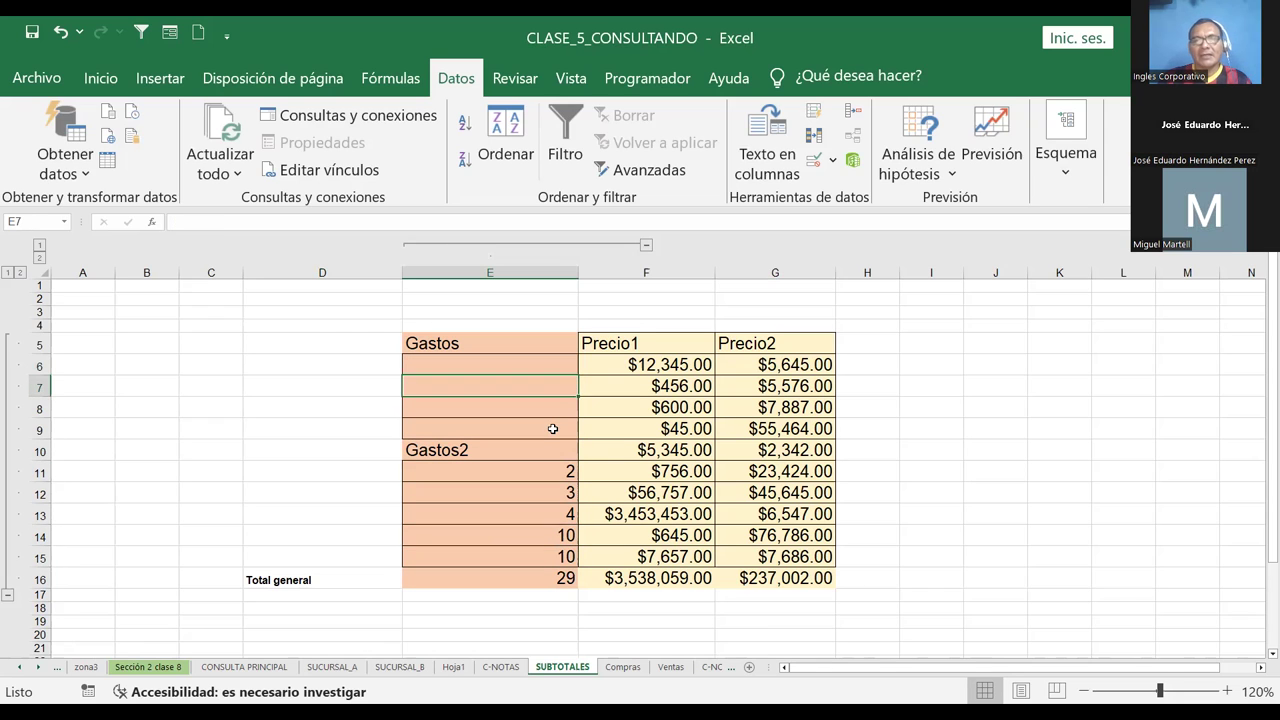
{"action": "key", "text": "Down"}
{"action": "key", "text": "Down"}
{"action": "key", "text": "Down"}
{"action": "key", "text": "Down"}
{"action": "key", "text": "Down"}
{"action": "key", "text": "Down"}
{"action": "key", "text": "Down"}
{"action": "key", "text": "Down"}
{"action": "key", "text": "Down"}
{"action": "key", "text": "Up"}
{"action": "key", "text": "Up"}
{"action": "key", "text": "Up"}
{"action": "key", "text": "Up"}
{"action": "key", "text": "Up"}
{"action": "key", "text": "Up"}
{"action": "key", "text": "Up"}
{"action": "key", "text": "Up"}
{"action": "key", "text": "Up"}
{"action": "key", "text": "Up"}
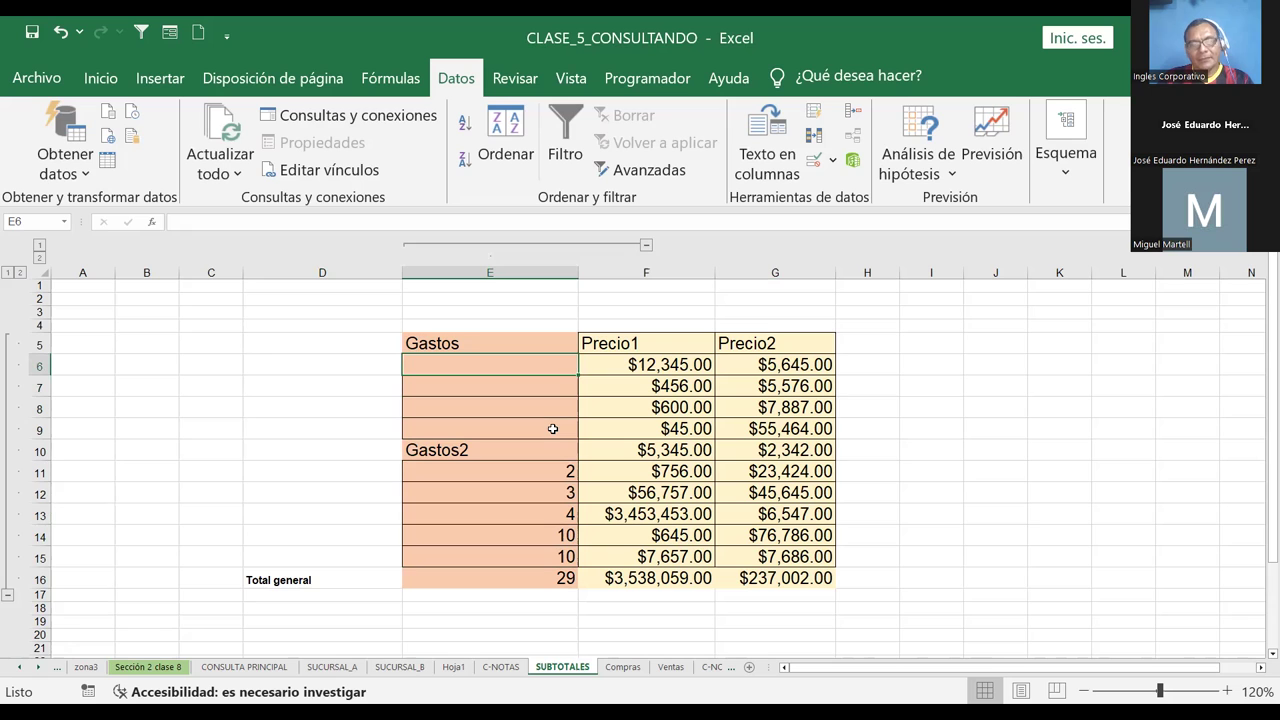
Enter 1 in E6, E7 and E8
{"action": "type", "text": "1"}
{"action": "key", "text": "Return"}
{"action": "type", "text": "1"}
{"action": "key", "text": "Return"}
{"action": "type", "text": "1"}
{"action": "key", "text": "Return"}
Enter 1 in E9 and reapply subtotals summing only Precio1 and Precio2
{"action": "type", "text": "1"}
{"action": "key", "text": "ctrl+Return"}
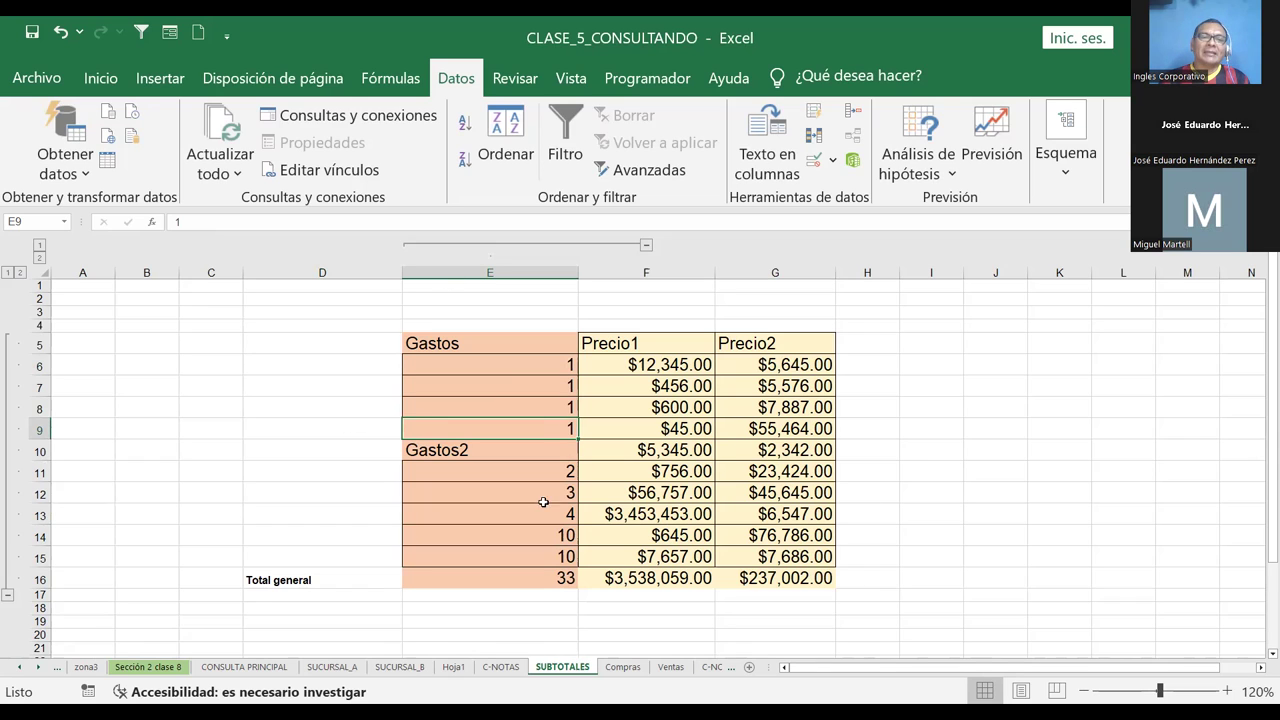
{"action": "left_click", "coordinate": [1069, 178]}
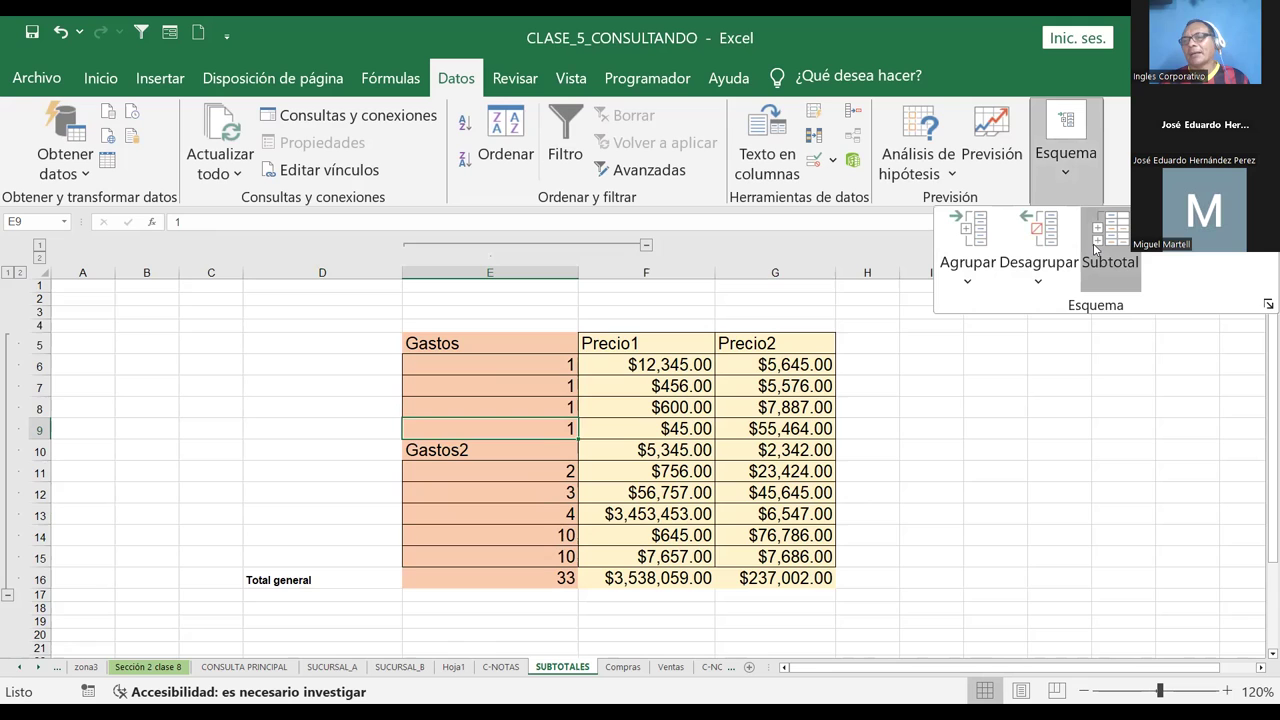
{"action": "left_click", "coordinate": [1095, 248]}
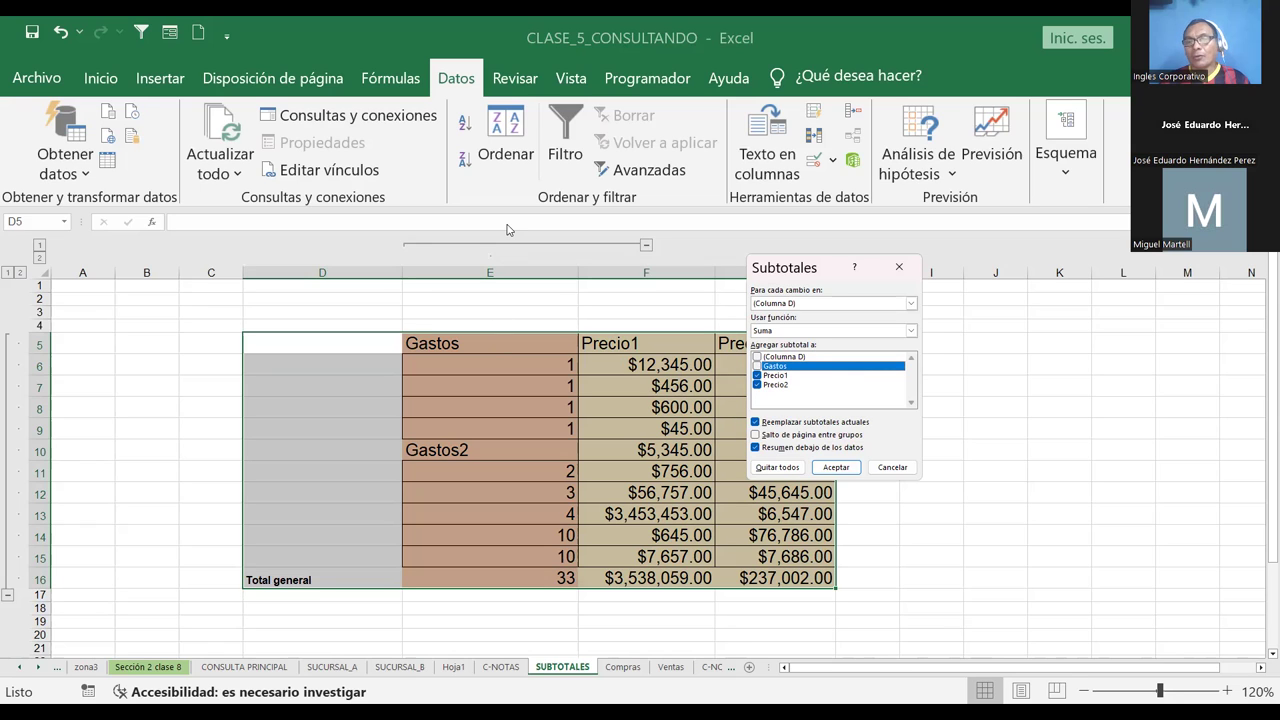
{"action": "left_click", "coordinate": [834, 468]}
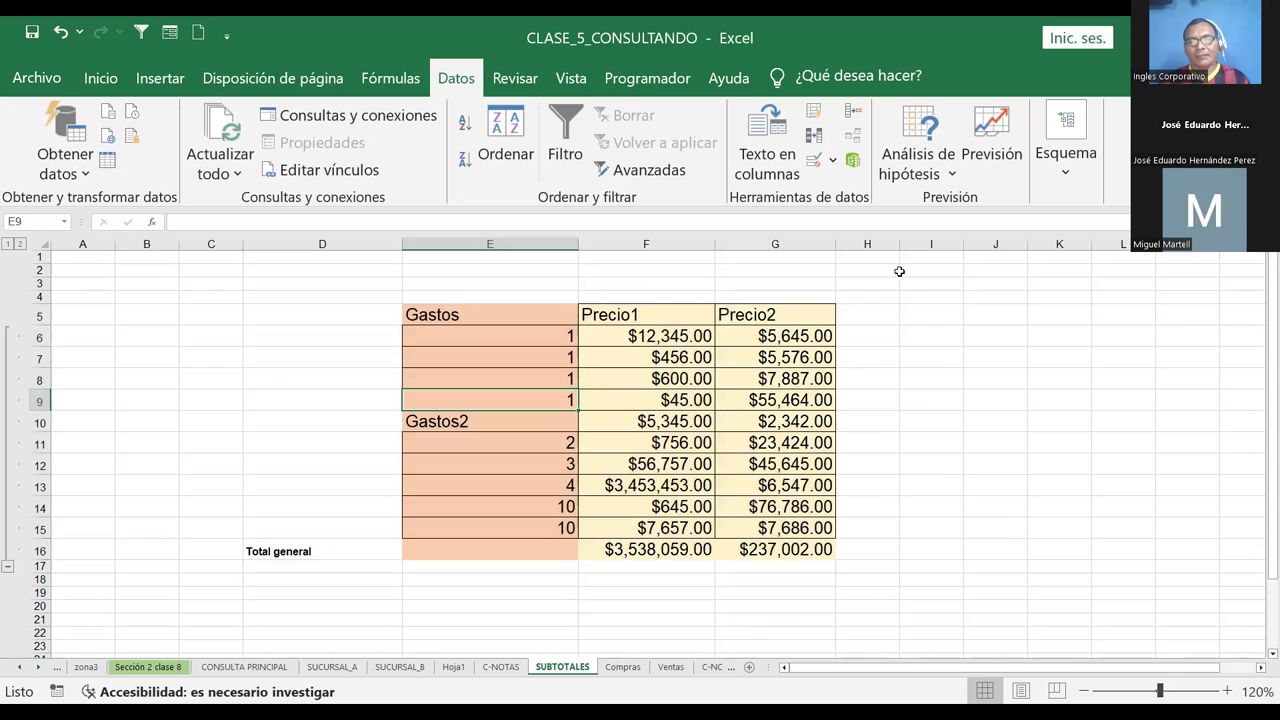
{"action": "left_click", "coordinate": [900, 270]}
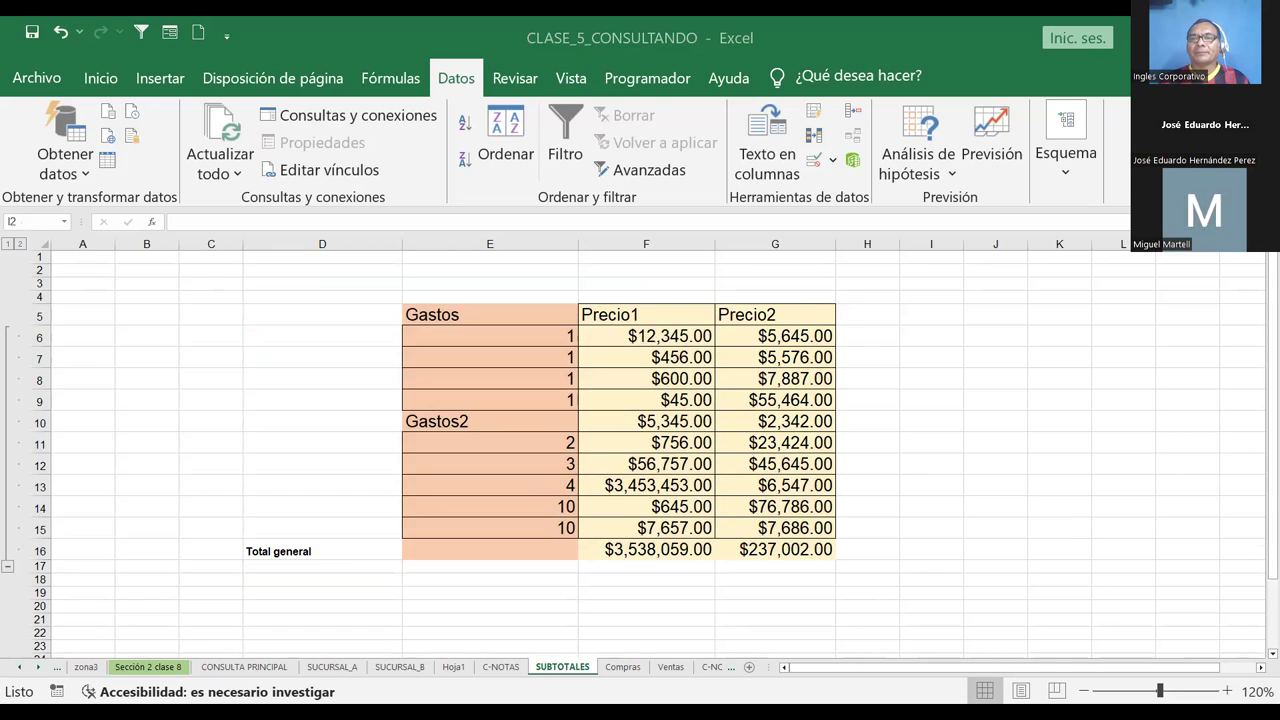
Retry Subtotal, dismiss the range error, and cancel an ungroup attempt from E6
{"action": "left_click", "coordinate": [1067, 172]}
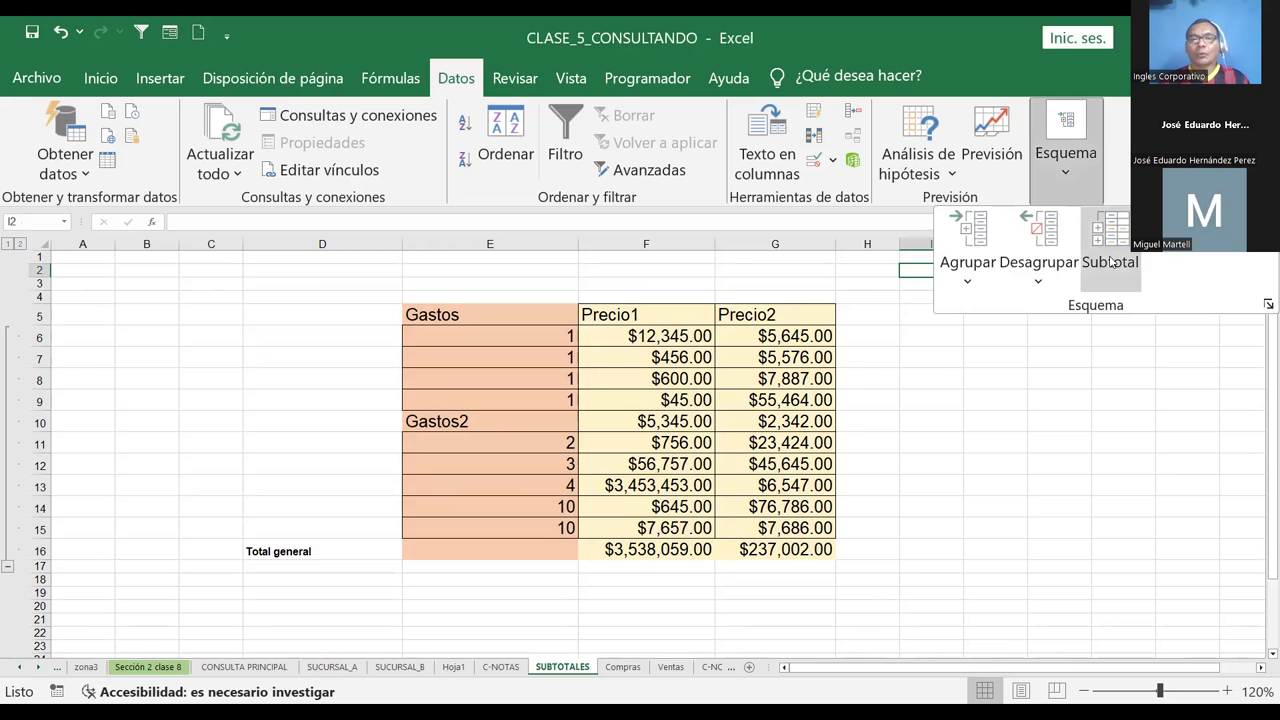
{"action": "left_click", "coordinate": [1112, 262]}
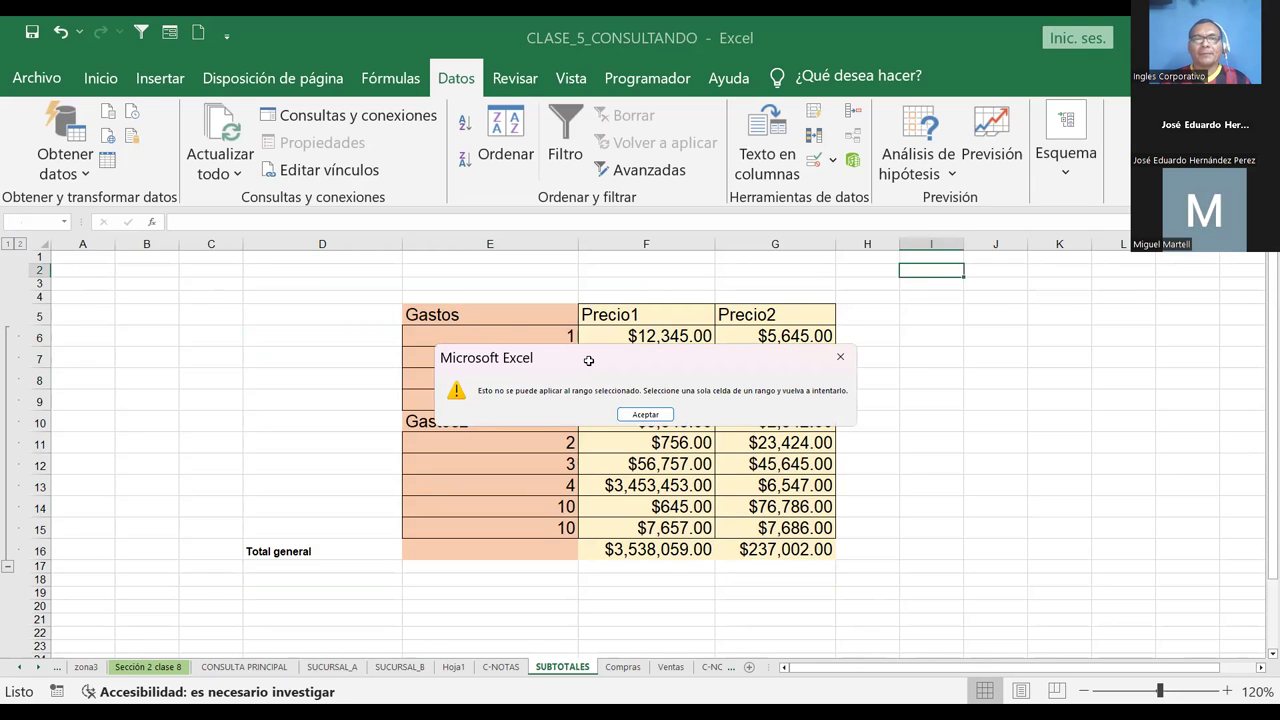
{"action": "key", "text": "Return"}
{"action": "left_click", "coordinate": [507, 330]}
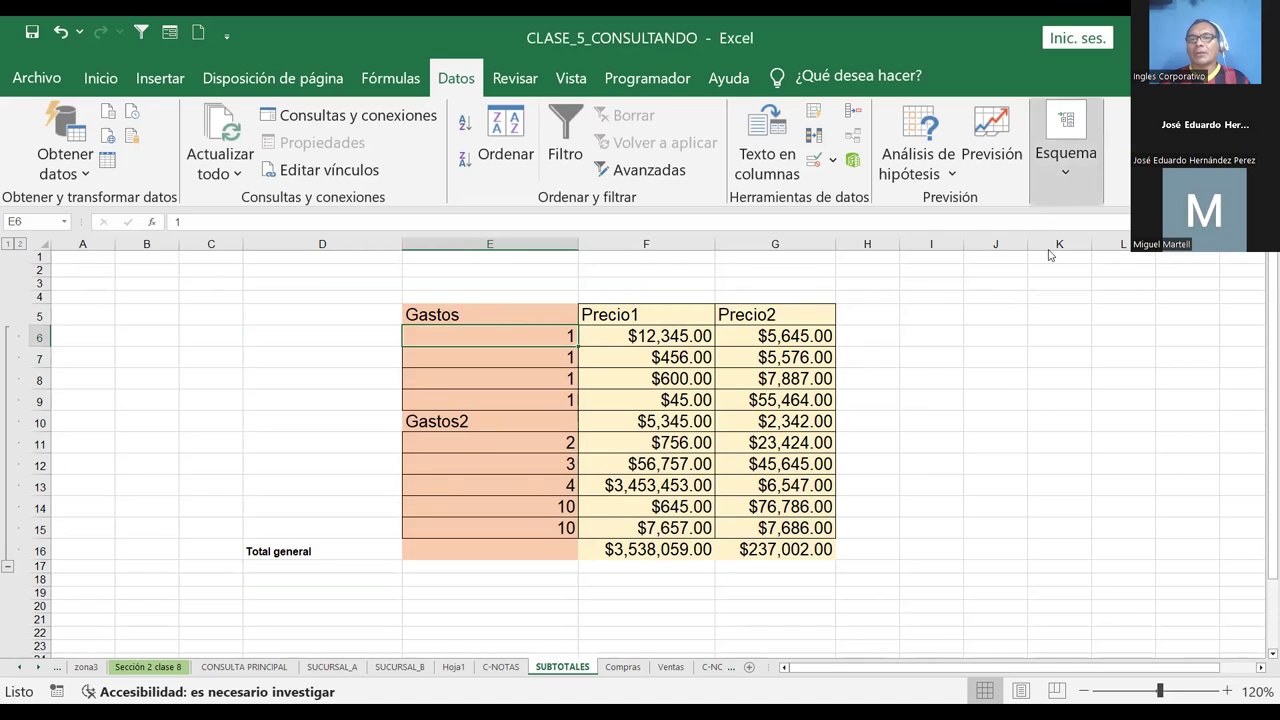
{"action": "left_click", "coordinate": [788, 380]}
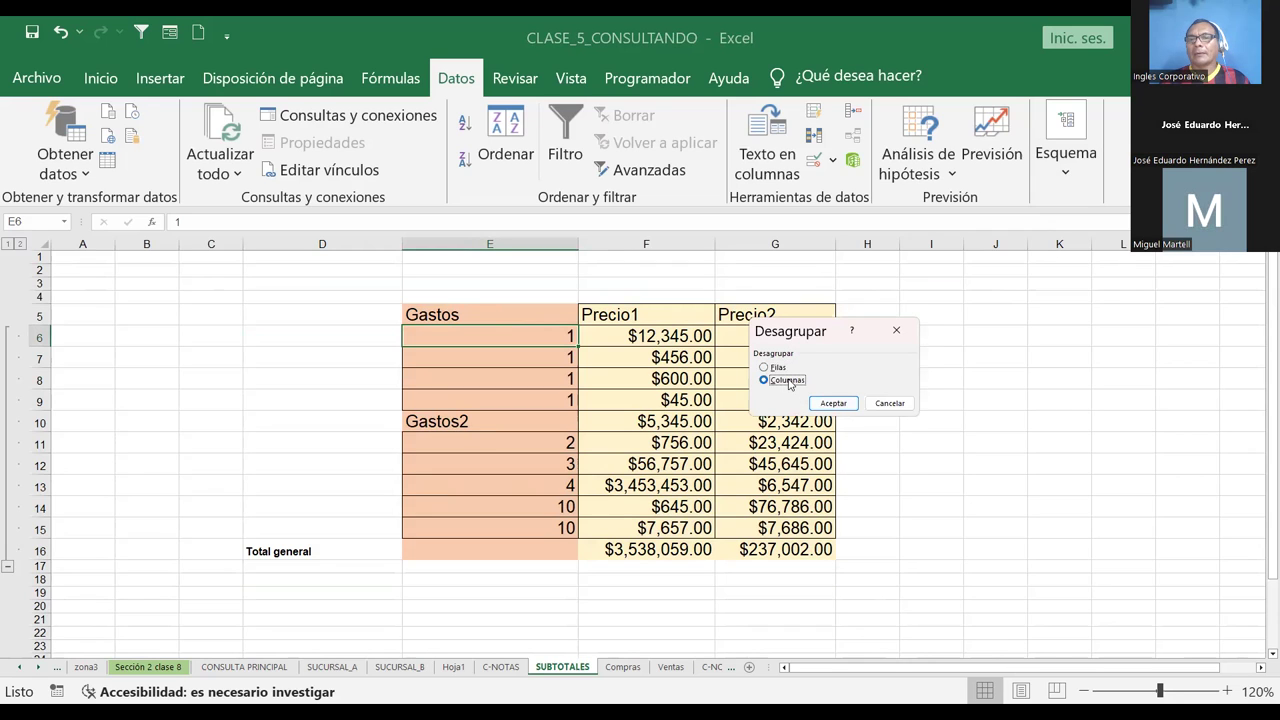
{"action": "left_click", "coordinate": [878, 403]}
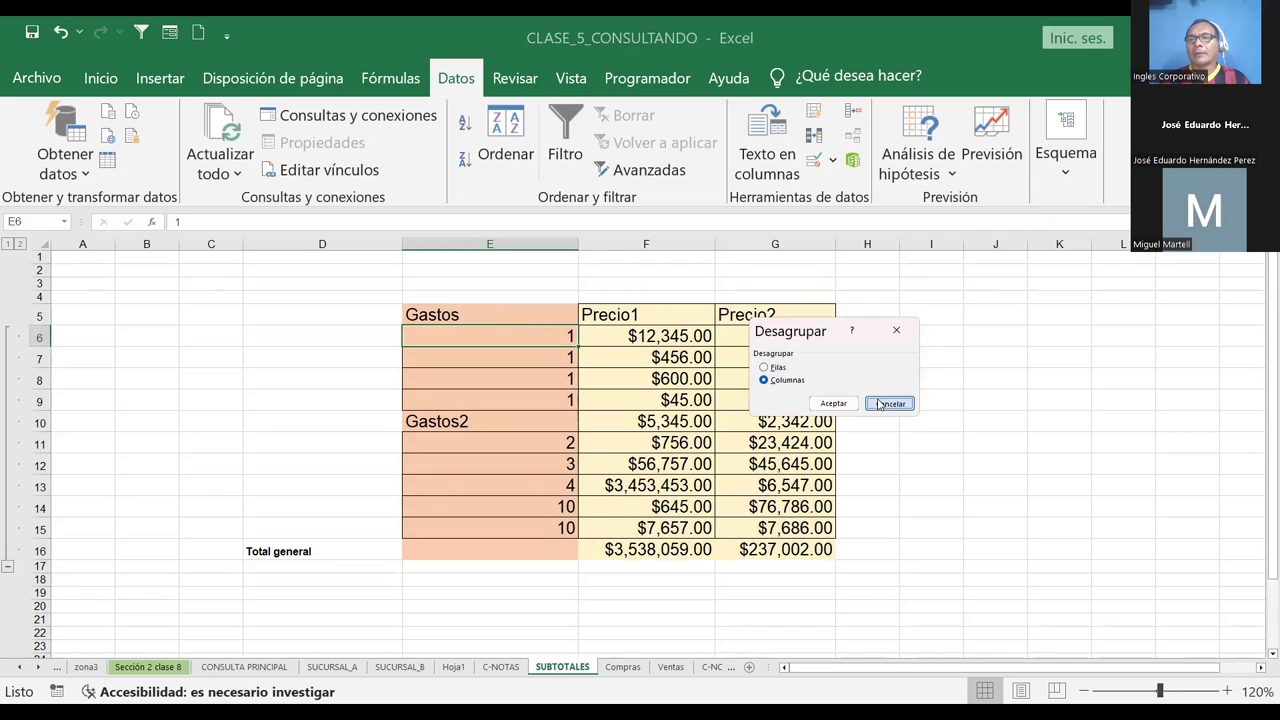
Group the table by Columnas and bring back the Subtotal dialog
{"action": "left_click", "coordinate": [1066, 150]}
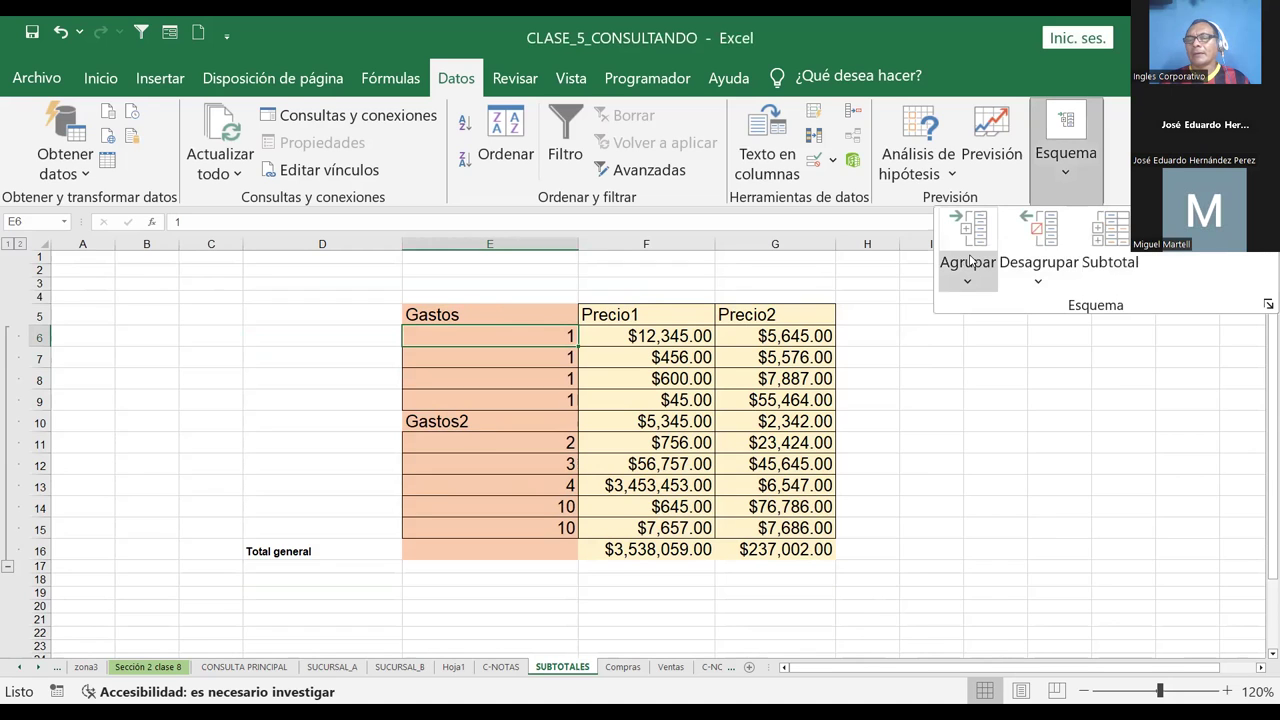
{"action": "left_click", "coordinate": [968, 276]}
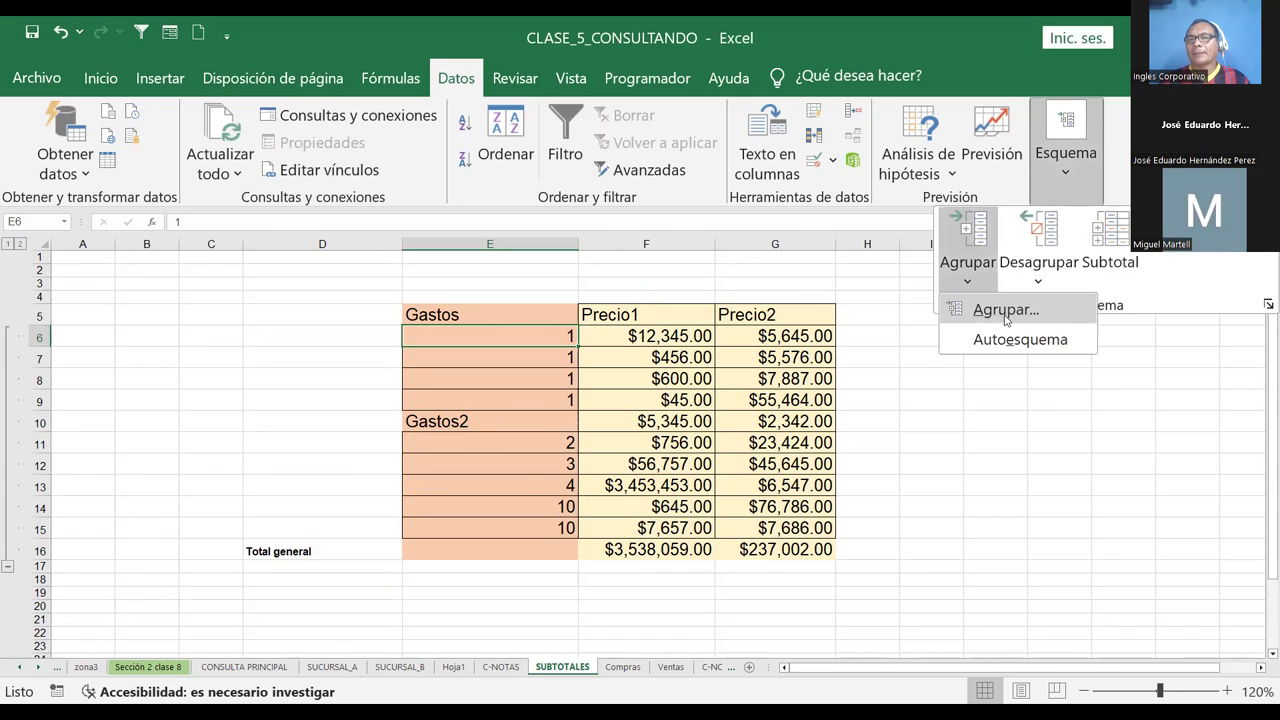
{"action": "left_click", "coordinate": [1006, 314]}
{"action": "left_click", "coordinate": [775, 380]}
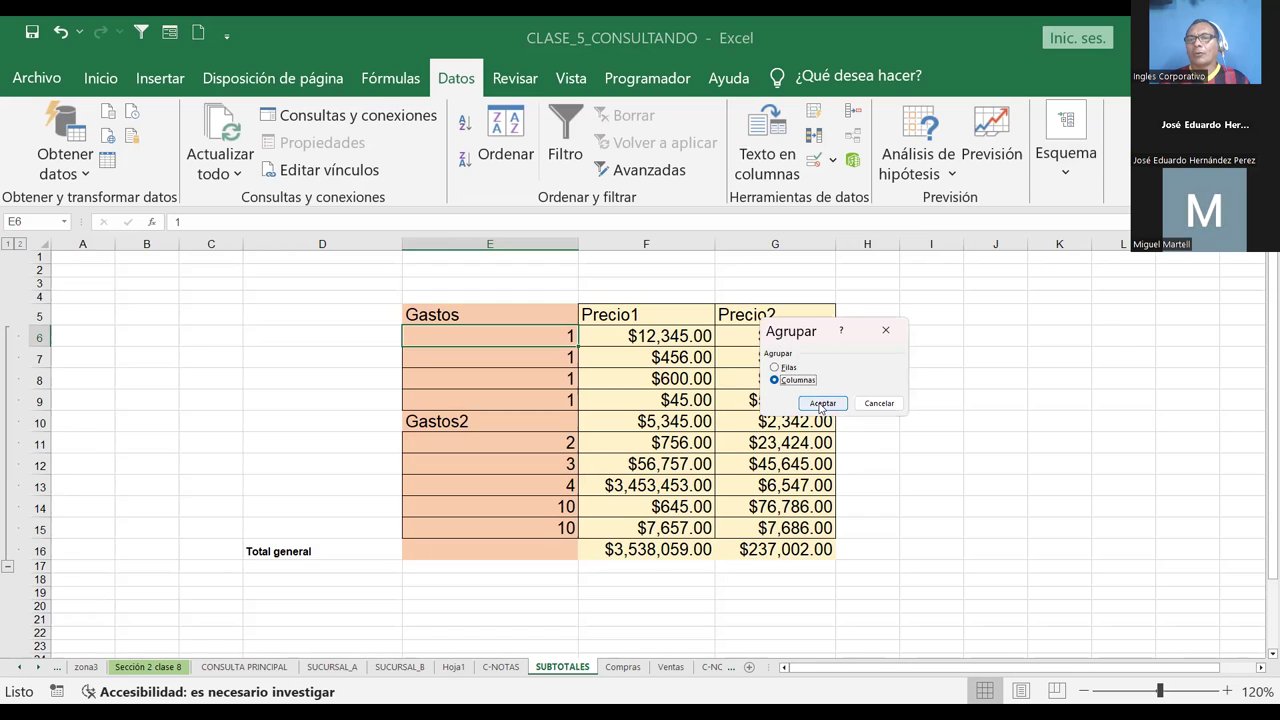
{"action": "left_click", "coordinate": [822, 404]}
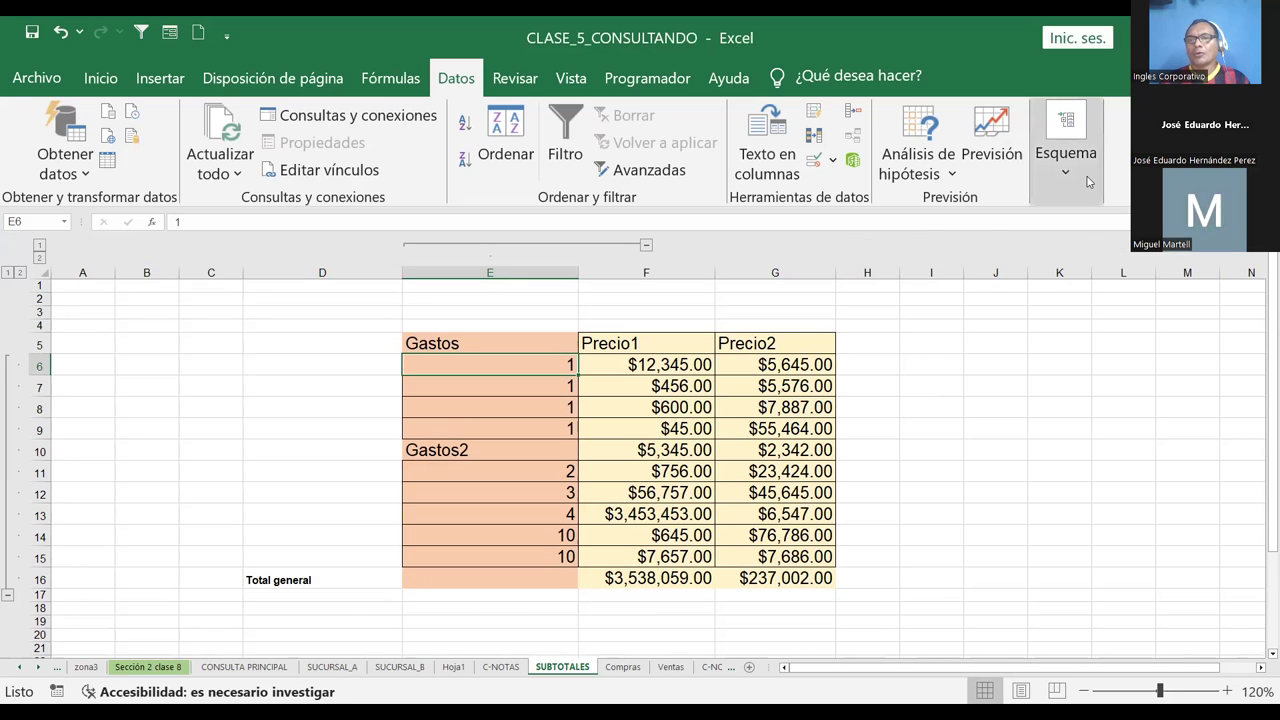
{"action": "key", "text": "alt+d"}
{"action": "key", "text": "b"}
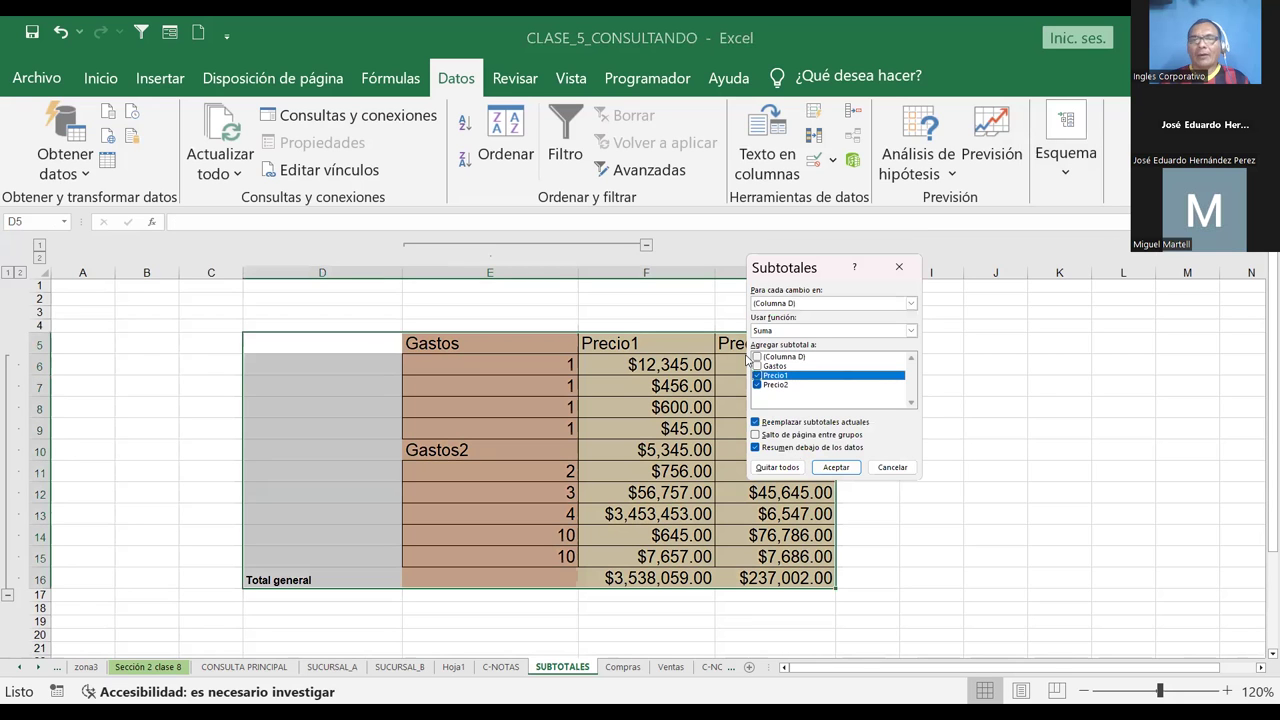
Tick Gastos alongside Precio1 and Precio2 and apply, giving 33 in Total general
{"action": "left_click", "coordinate": [757, 366]}
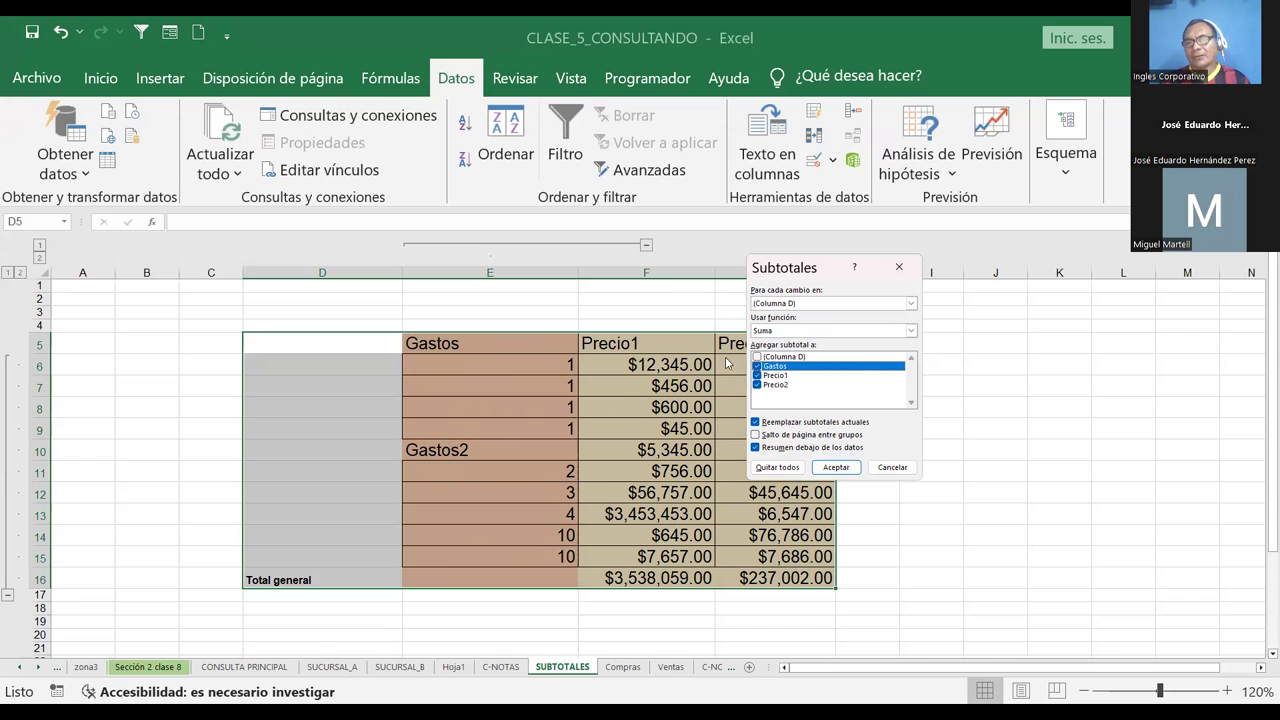
{"action": "left_click", "coordinate": [829, 470]}
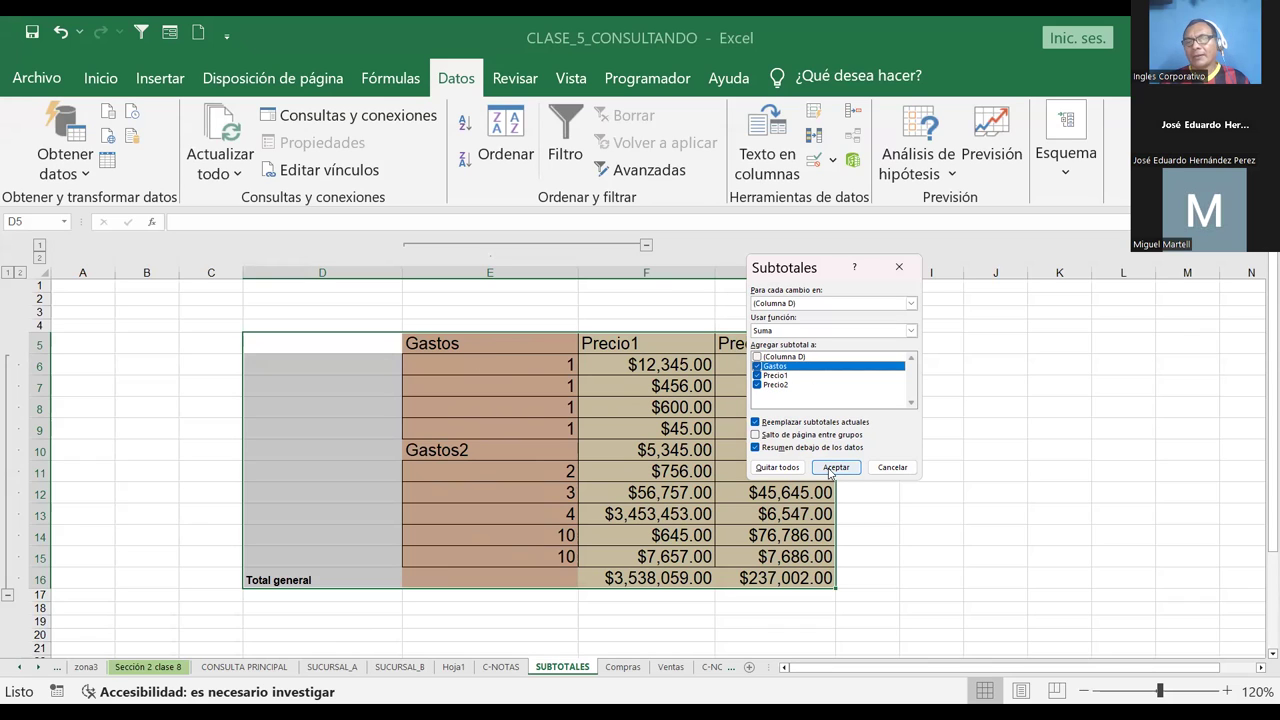
{"action": "left_click", "coordinate": [829, 470]}
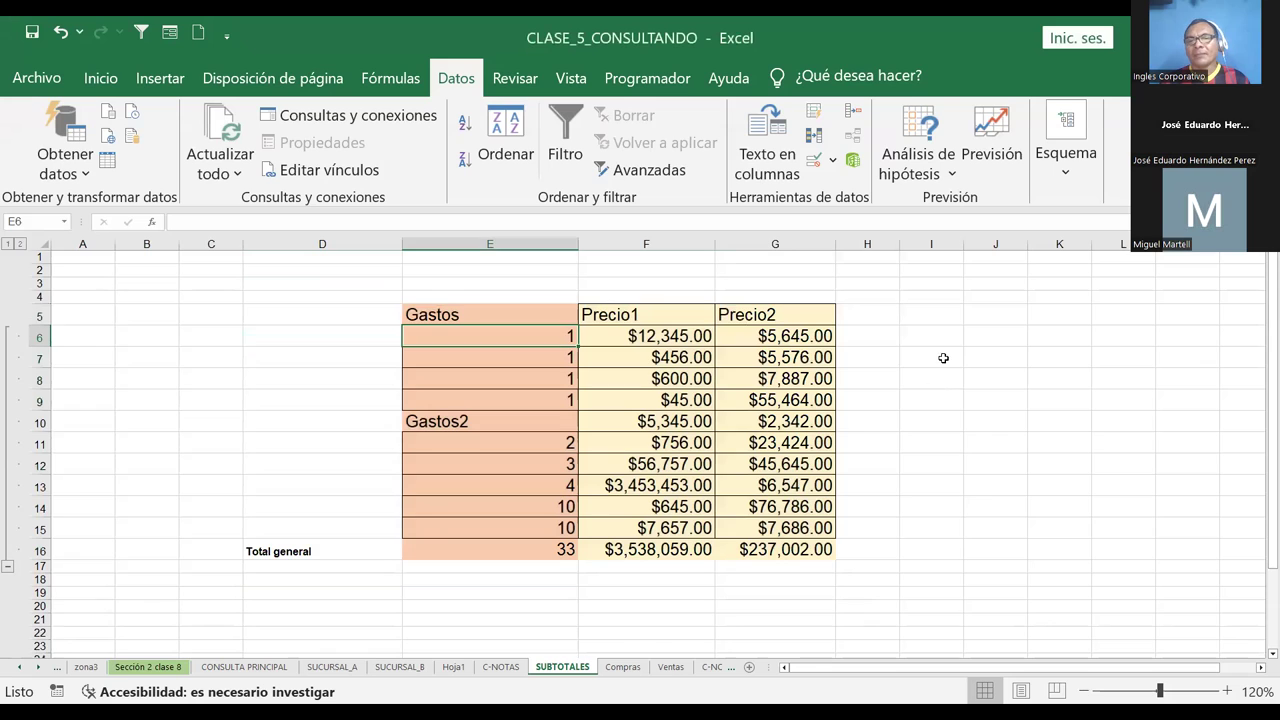
{"action": "left_click", "coordinate": [940, 360]}
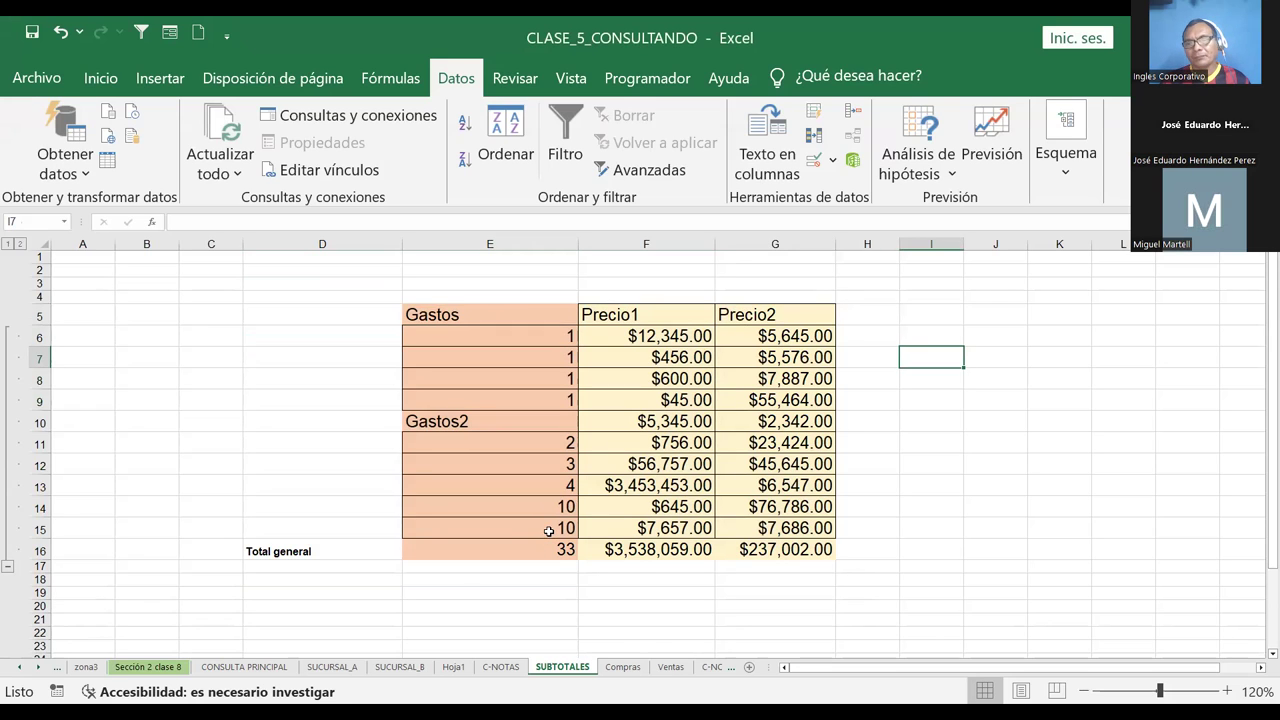
Check the Gastos values from E15 up to E6, then clear Gastos2 from E10
{"action": "left_click", "coordinate": [548, 531]}
{"action": "left_click", "coordinate": [540, 511]}
{"action": "left_click", "coordinate": [540, 482]}
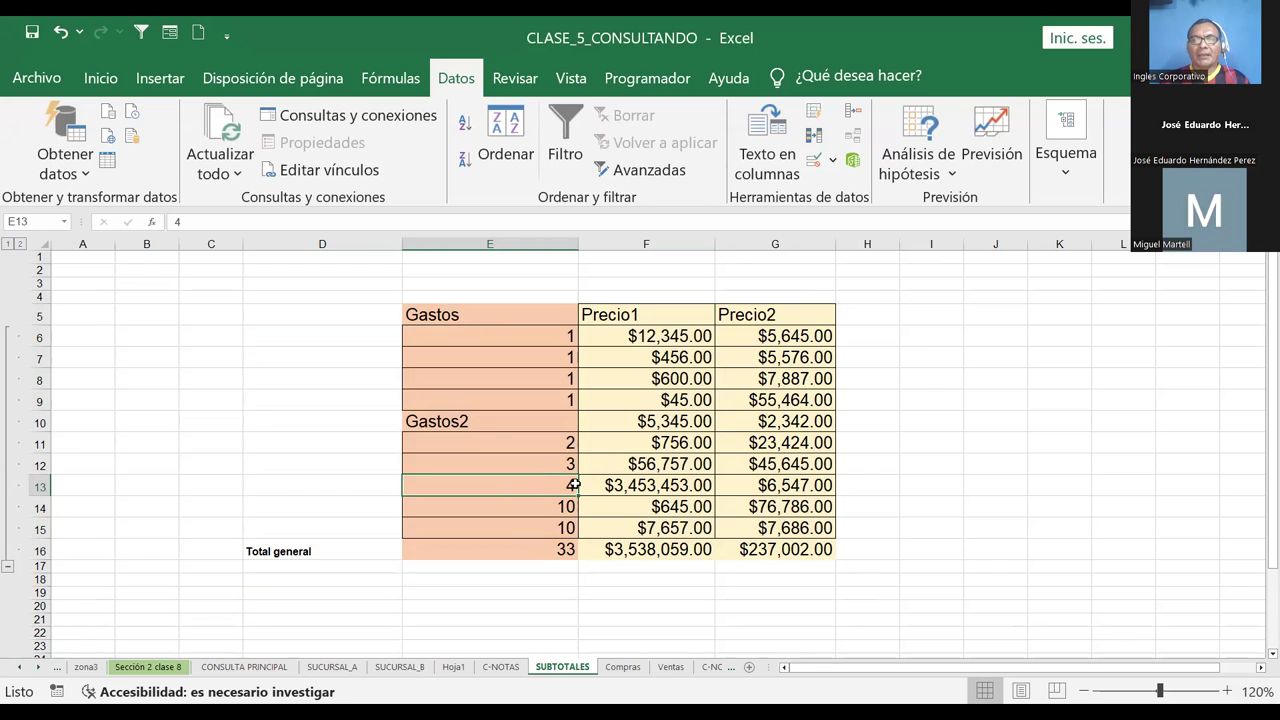
{"action": "left_click", "coordinate": [561, 468]}
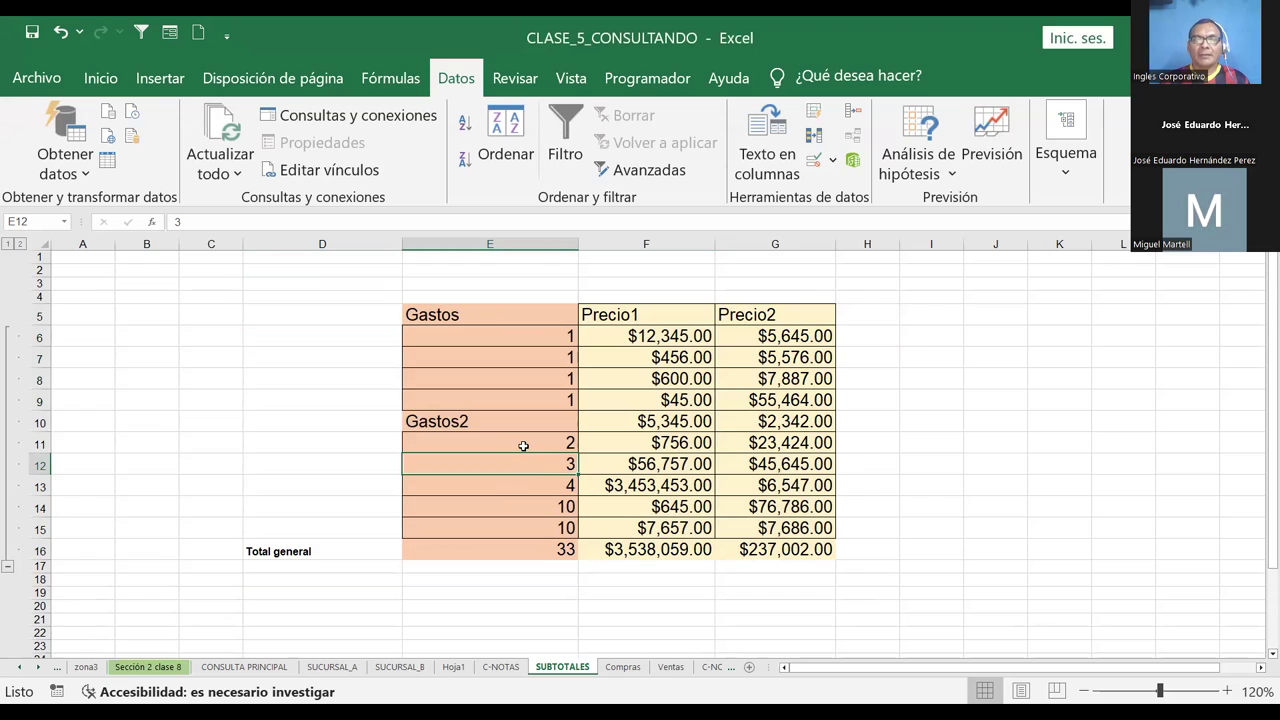
{"action": "left_click", "coordinate": [561, 399]}
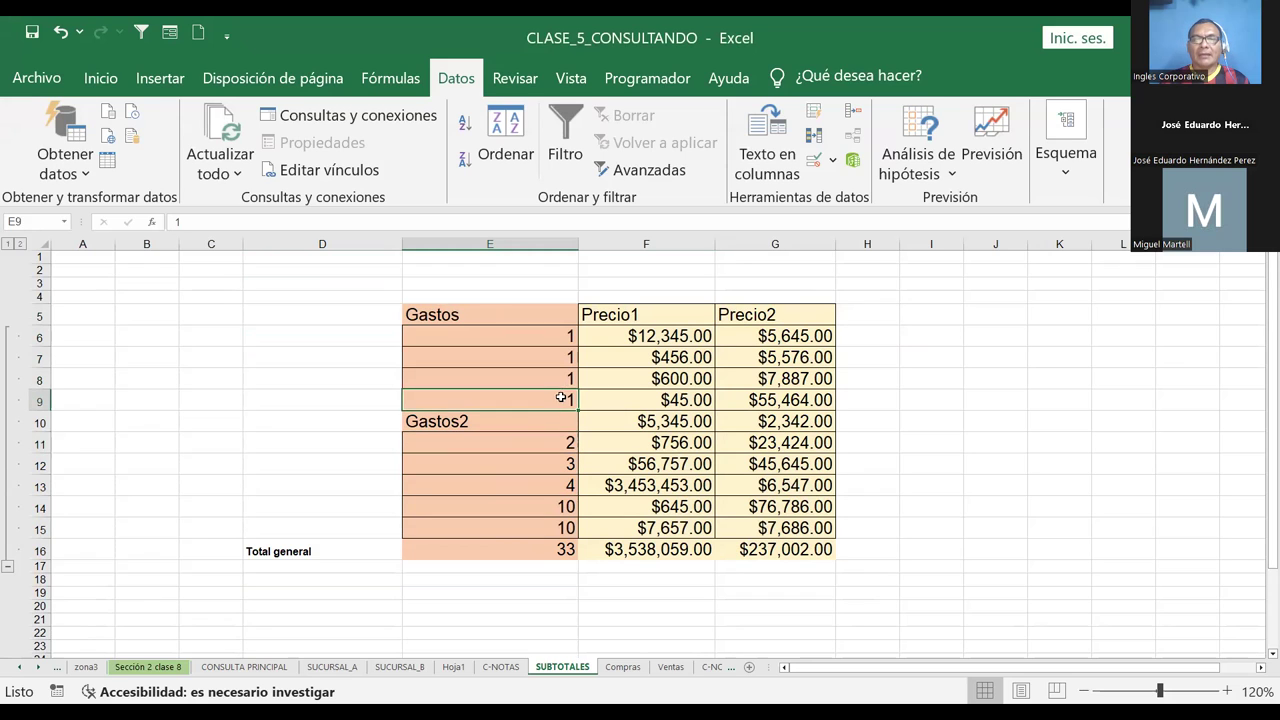
{"action": "left_click", "coordinate": [561, 378]}
{"action": "left_click", "coordinate": [561, 357]}
{"action": "left_click", "coordinate": [558, 337]}
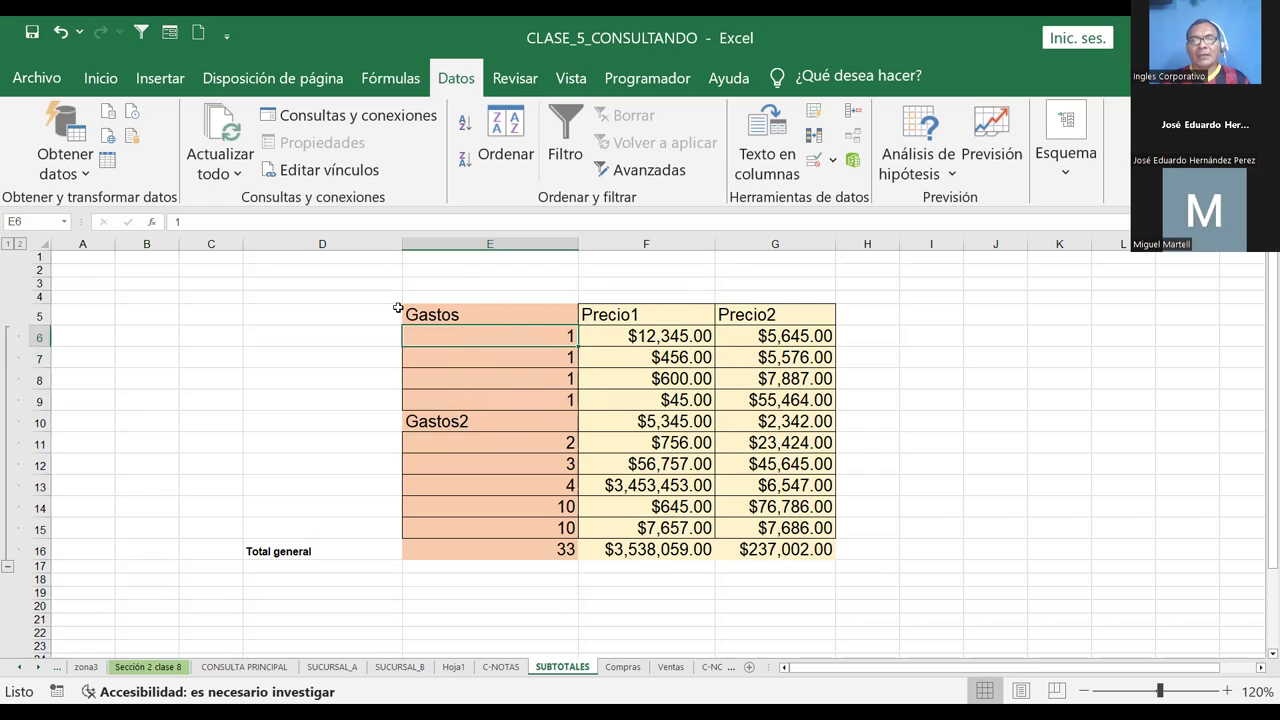
{"action": "left_click", "coordinate": [459, 421]}
{"action": "key", "text": "Delete"}
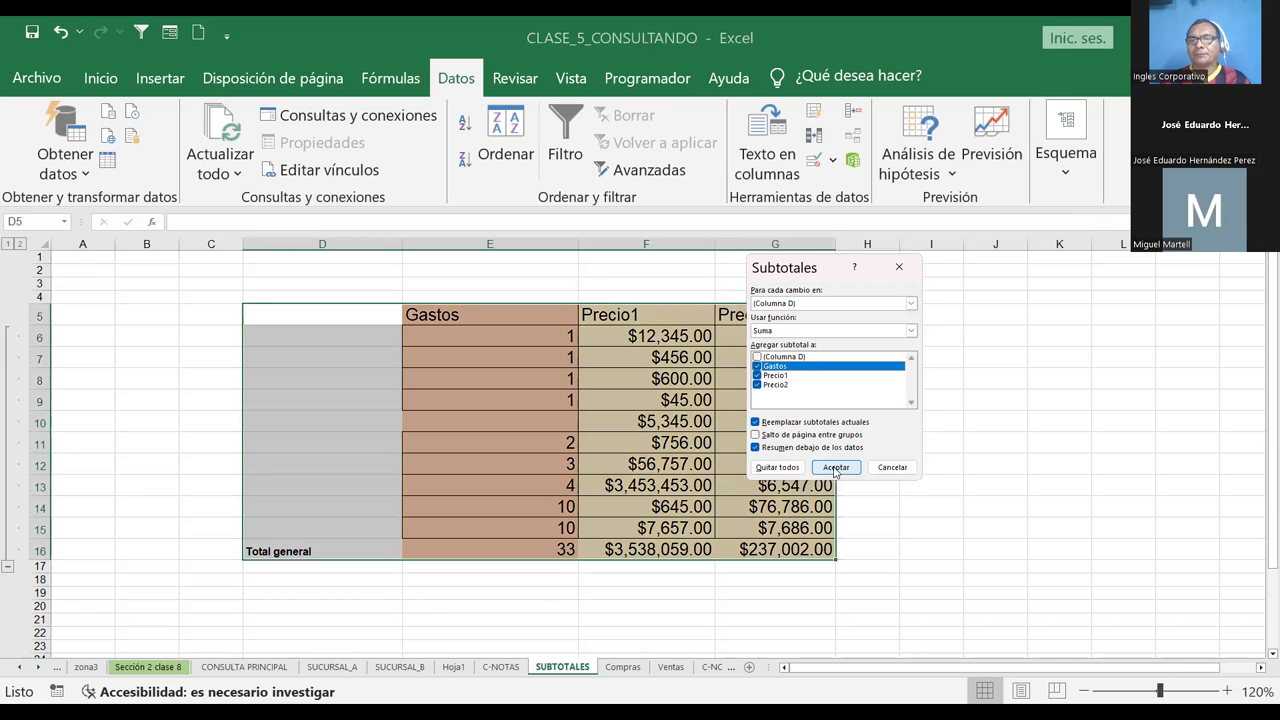
Close the Subtotal dialog, enter 1 in E10, and select E6:E15 to verify the sum
{"action": "key", "text": "Escape"}
{"action": "left_click", "coordinate": [562, 553]}
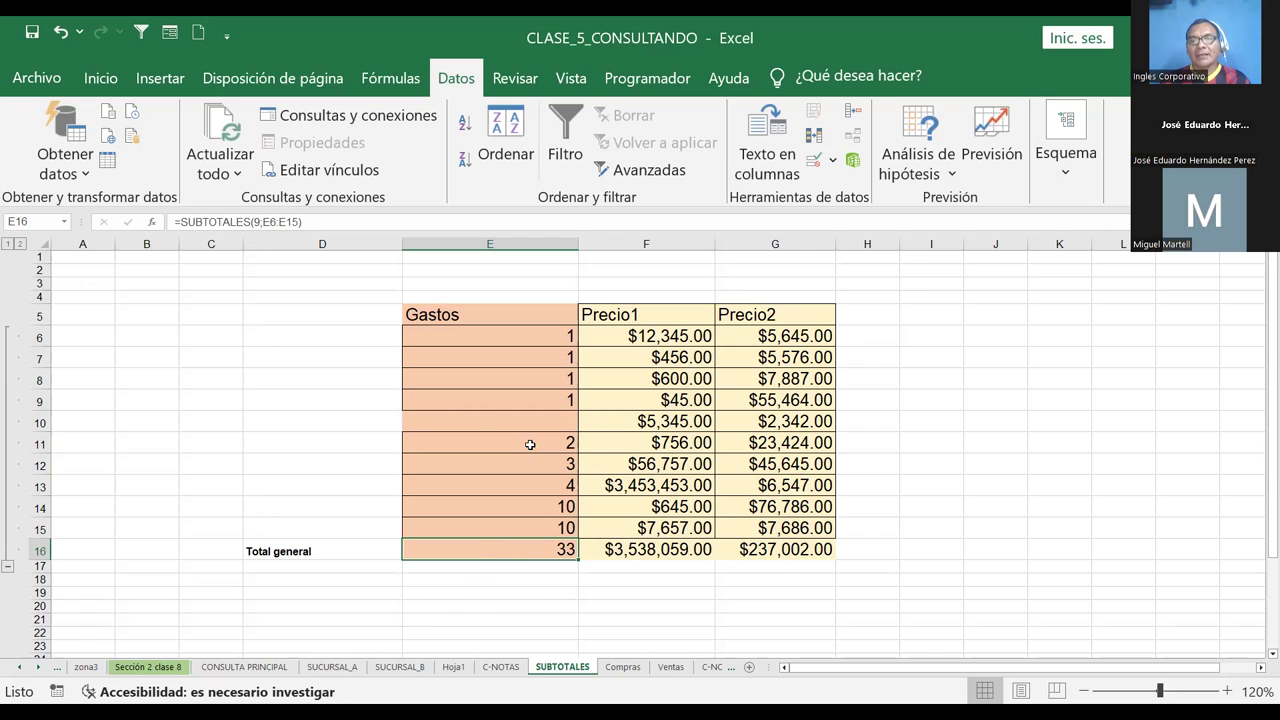
{"action": "left_click", "coordinate": [450, 423]}
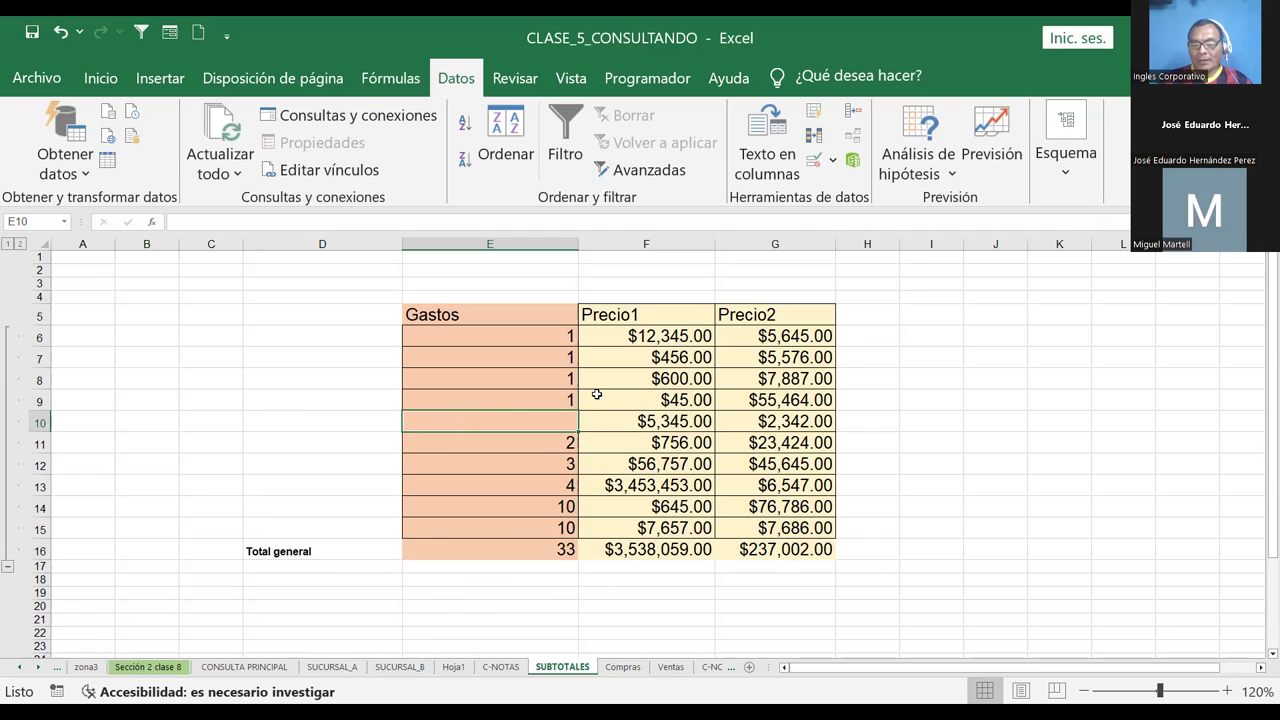
{"action": "type", "text": "1"}
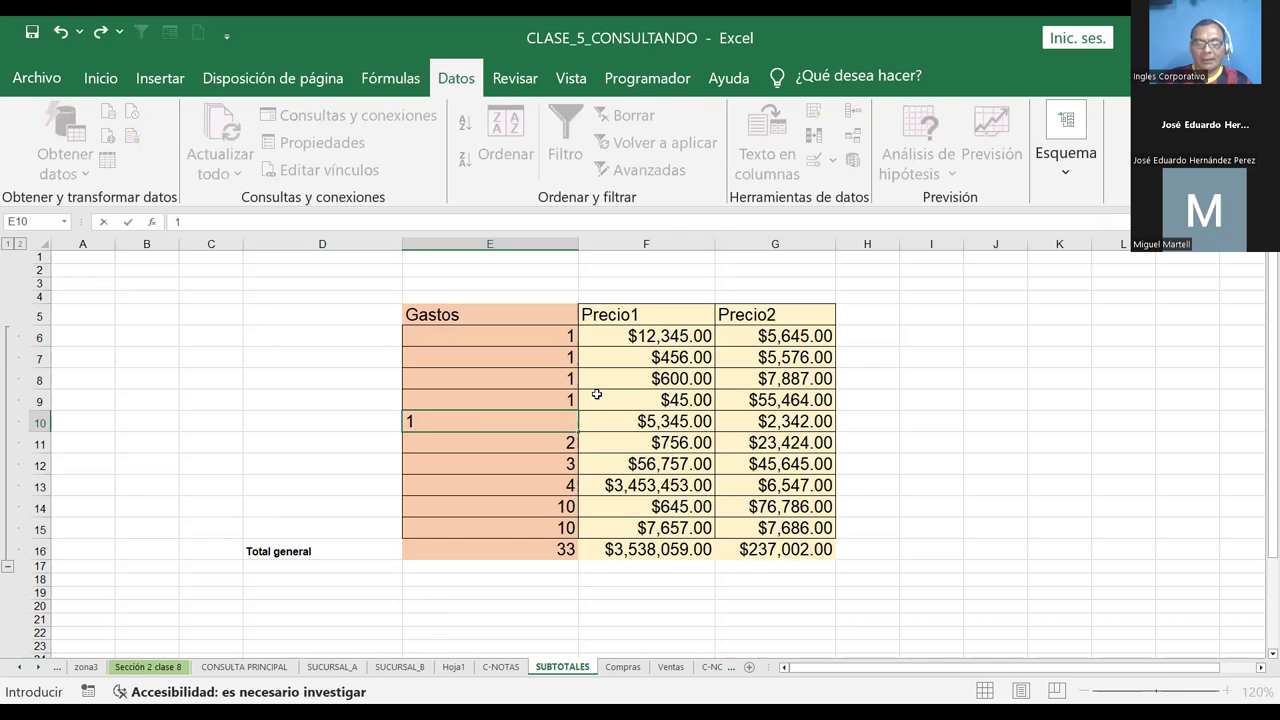
{"action": "key", "text": "Return"}
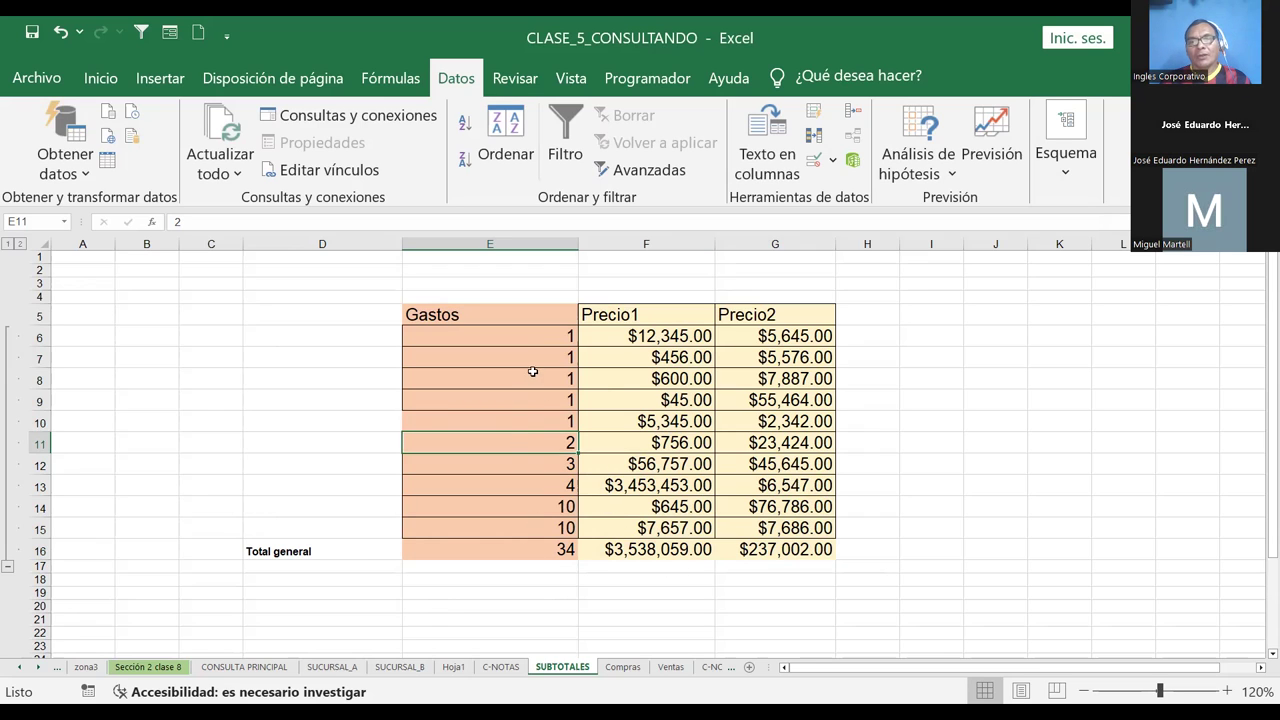
{"action": "left_click_drag", "start_coordinate": [528, 334], "coordinate": [526, 525]}
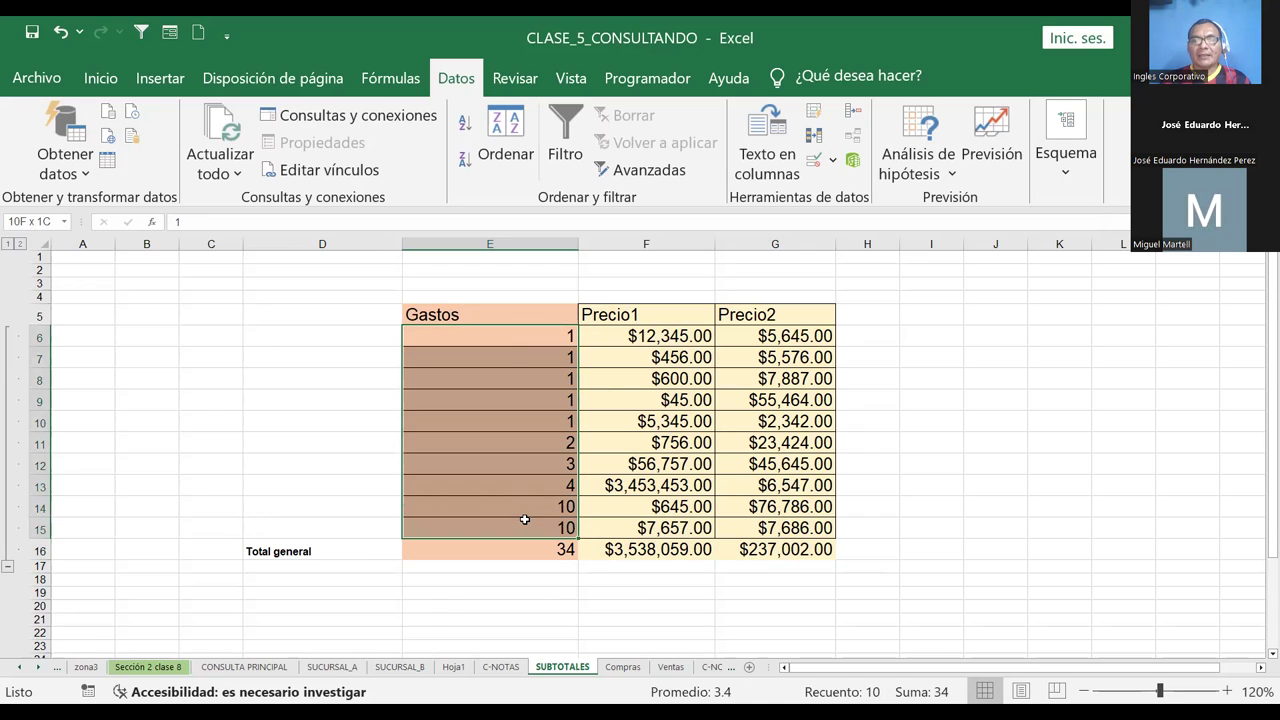
Put an AutoSum =SUMA(E6:E15) check total in E19
{"action": "left_click", "coordinate": [497, 590]}
{"action": "left_click", "coordinate": [100, 78]}
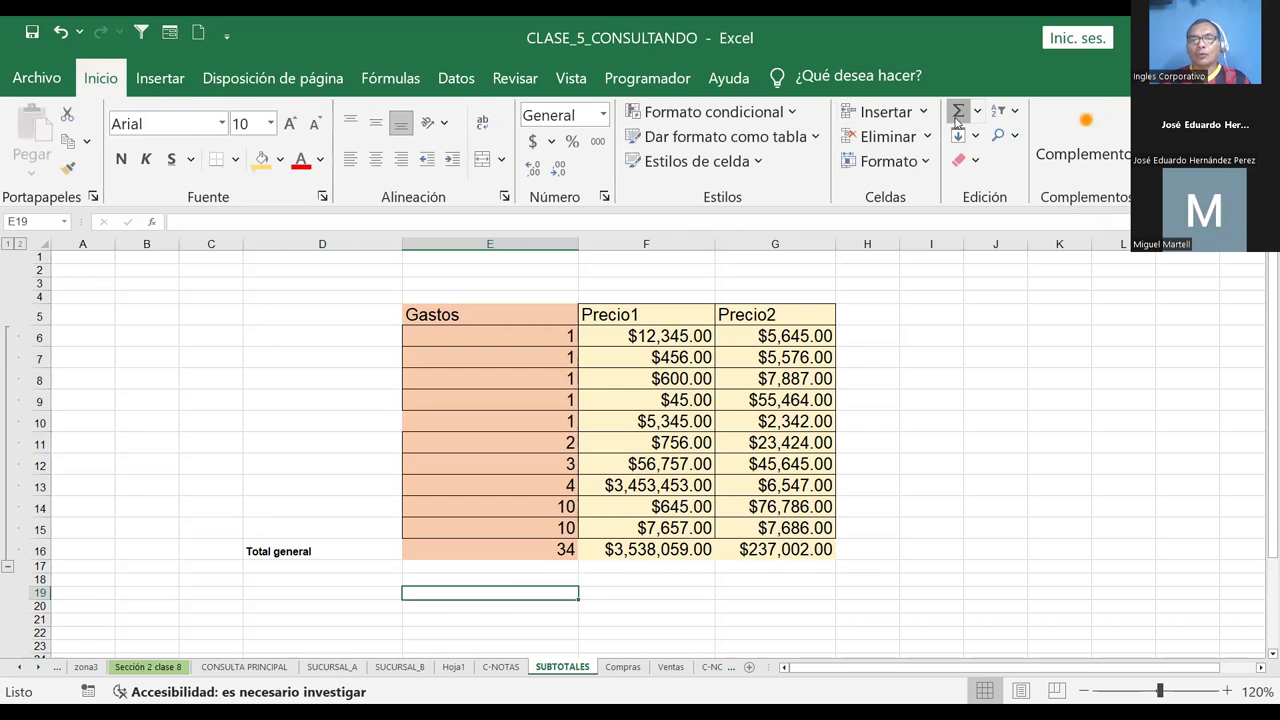
{"action": "left_click", "coordinate": [958, 112]}
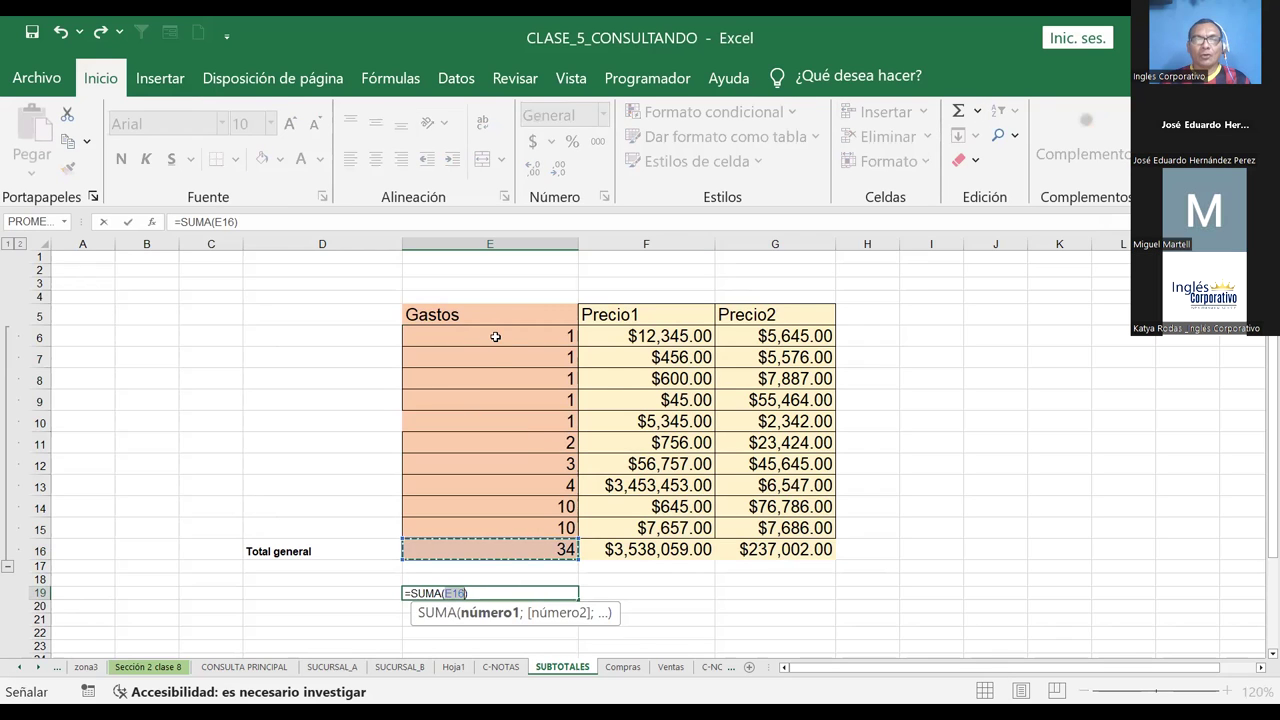
{"action": "left_click", "coordinate": [491, 336]}
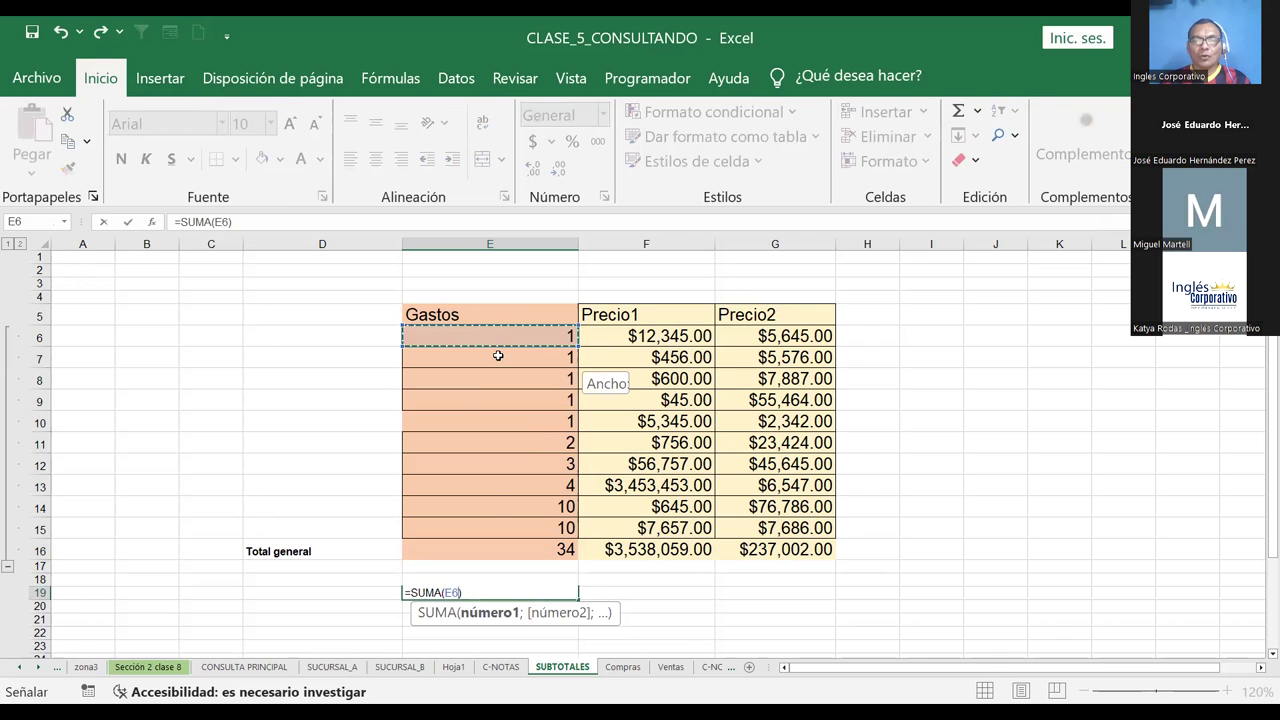
{"action": "left_click", "coordinate": [491, 521], "text": "shift"}
{"action": "key", "text": "Return"}
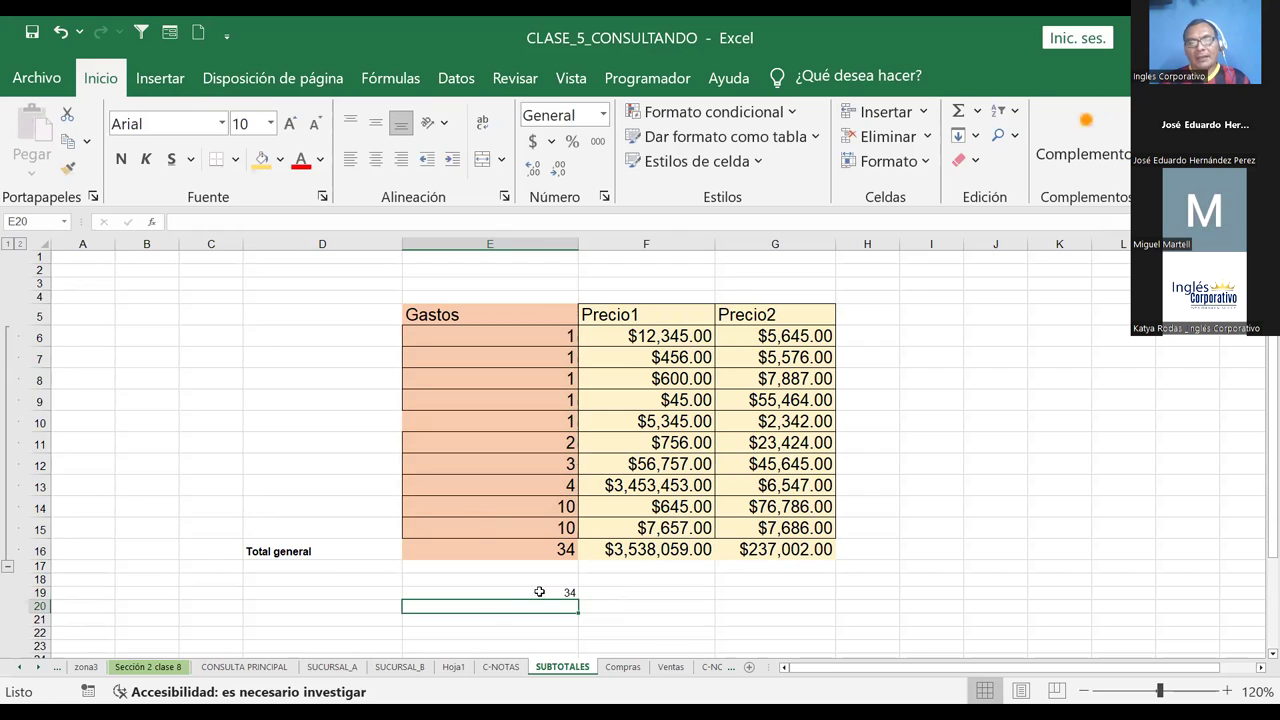
Give E19 a yellow fill and larger font, then undo that formatting
{"action": "left_click", "coordinate": [538, 593]}
{"action": "left_click", "coordinate": [261, 159]}
{"action": "left_click", "coordinate": [289, 123]}
{"action": "left_click", "coordinate": [289, 123]}
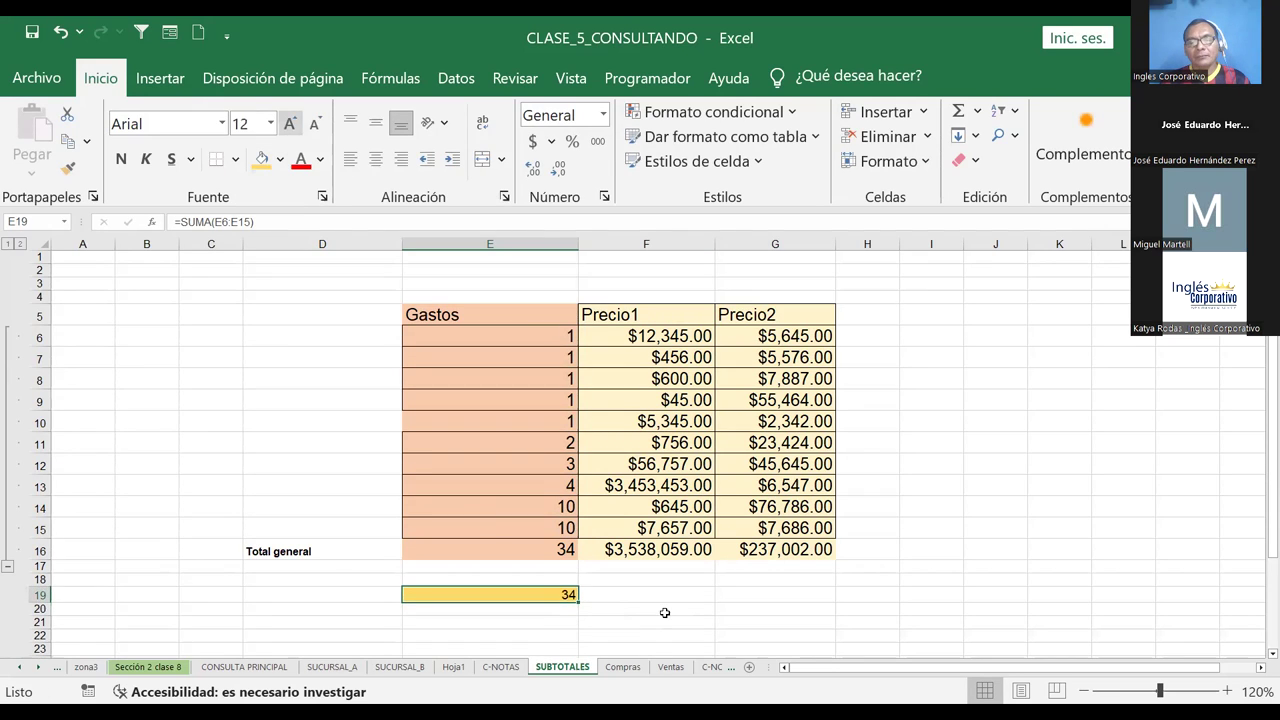
{"action": "left_click", "coordinate": [505, 550]}
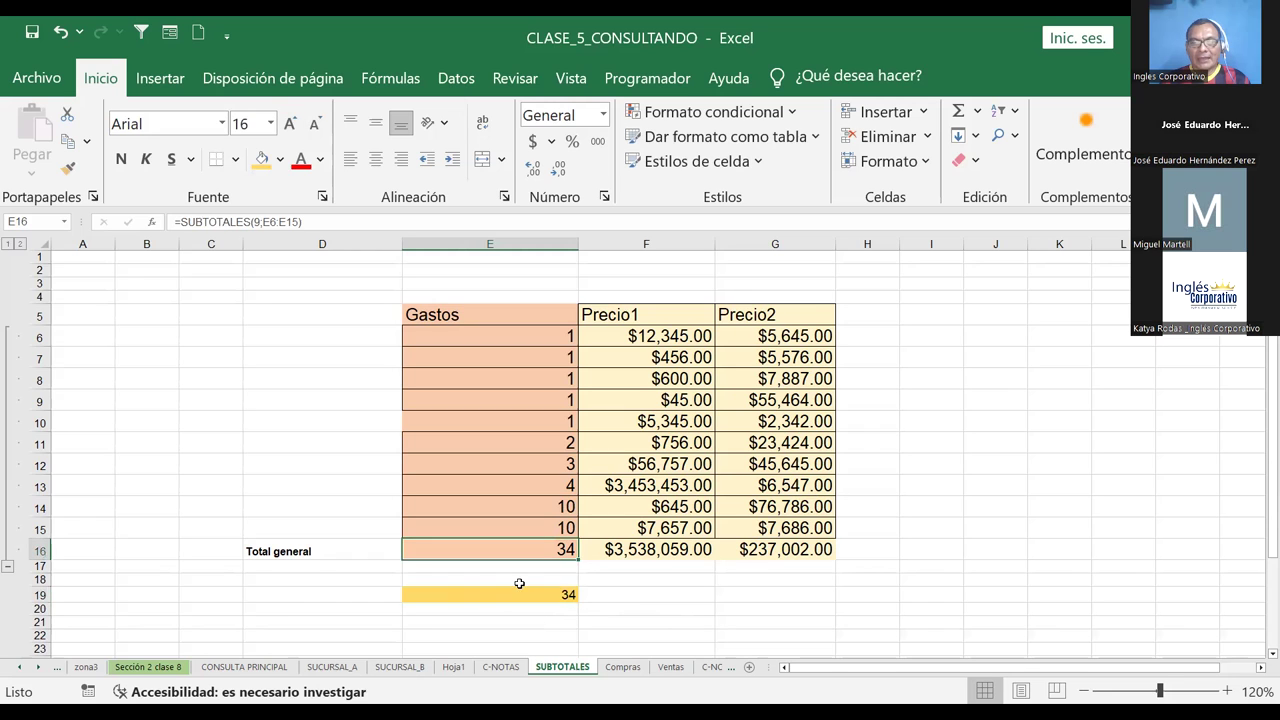
{"action": "left_click", "coordinate": [522, 566]}
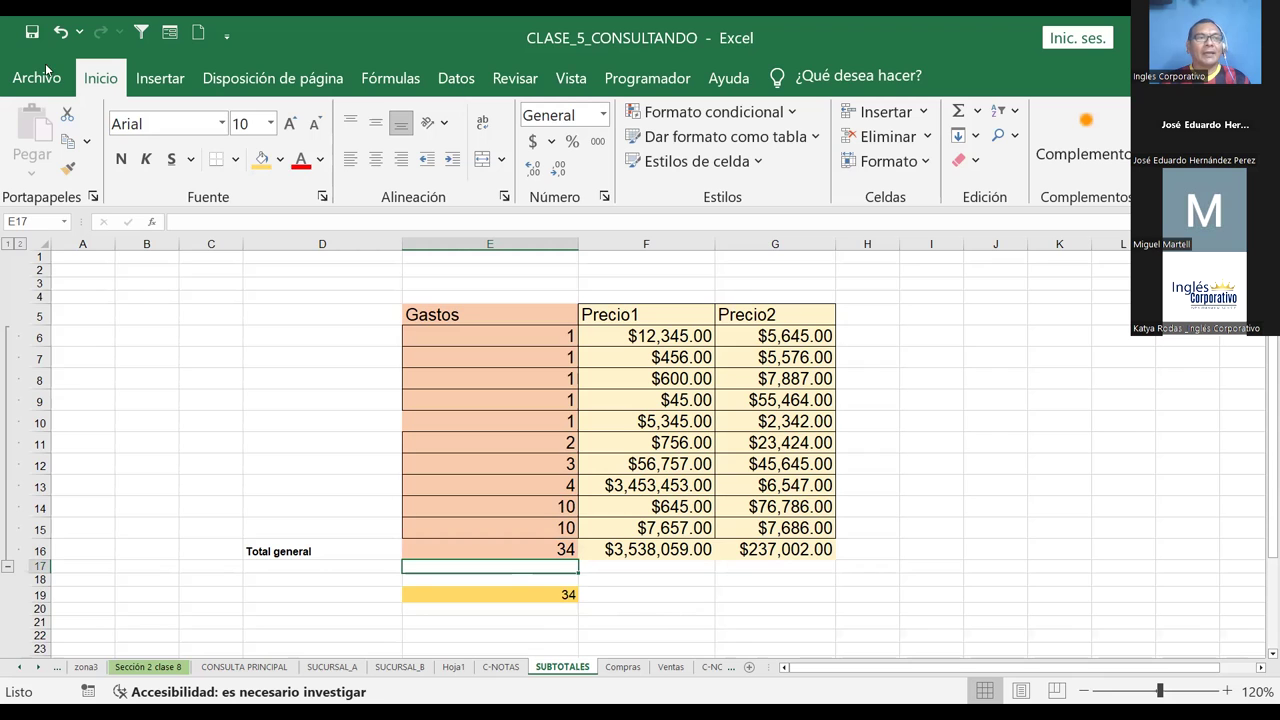
{"action": "left_click", "coordinate": [62, 37]}
{"action": "left_click", "coordinate": [62, 37]}
Undo the last three changes to remove the subtotals and the Total general row
{"action": "left_click", "coordinate": [62, 37]}
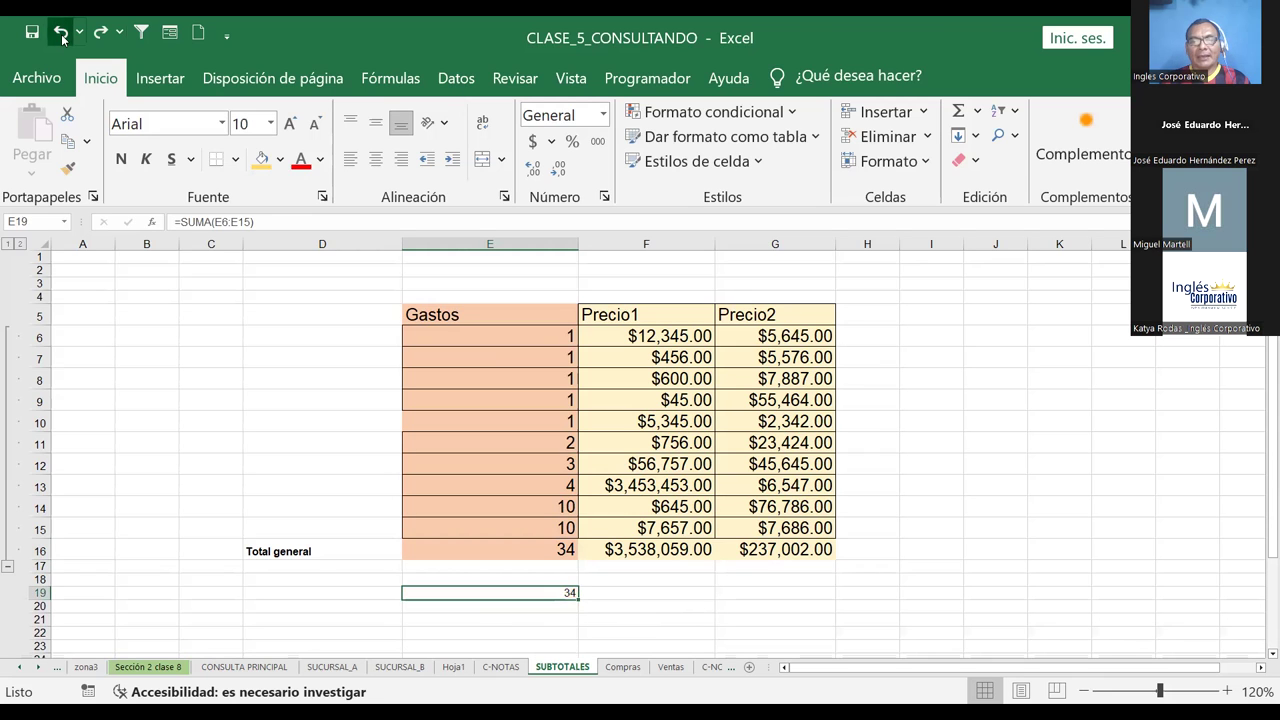
{"action": "left_click", "coordinate": [62, 37]}
{"action": "left_click", "coordinate": [62, 37]}
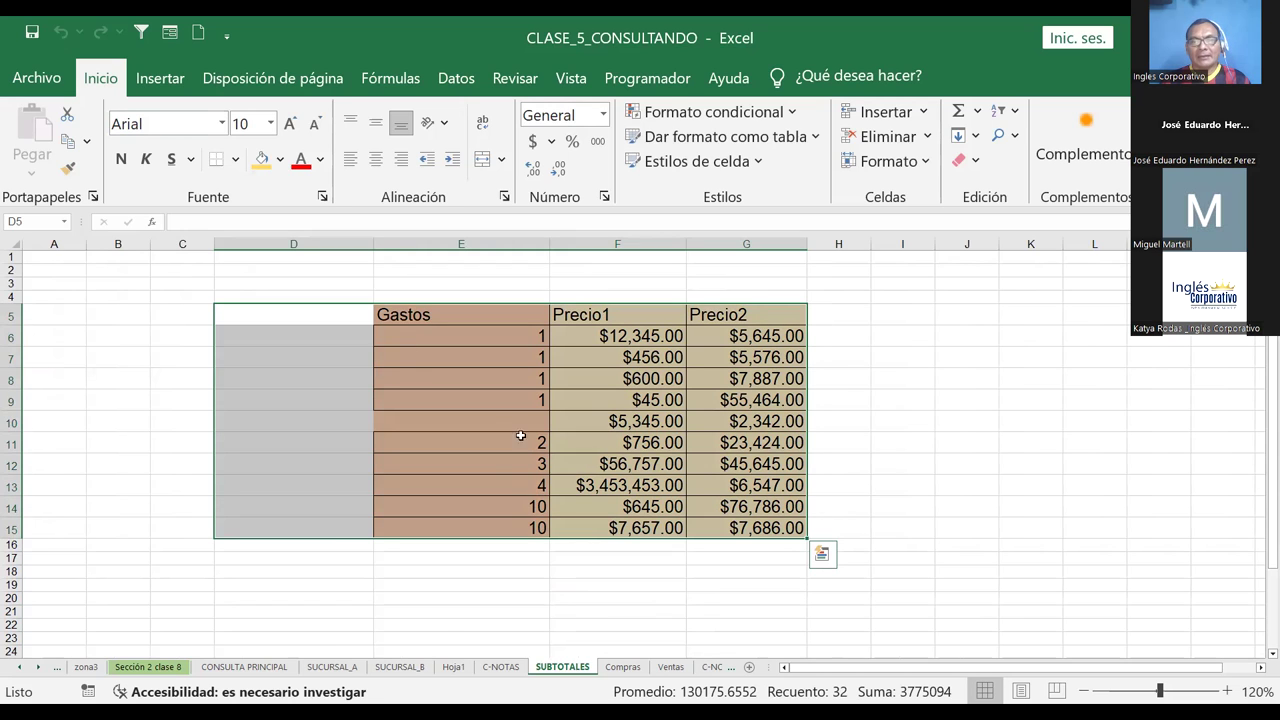
Rename the Gastos header in E5 to Compras
{"action": "left_click", "coordinate": [485, 418]}
{"action": "left_click", "coordinate": [412, 314]}
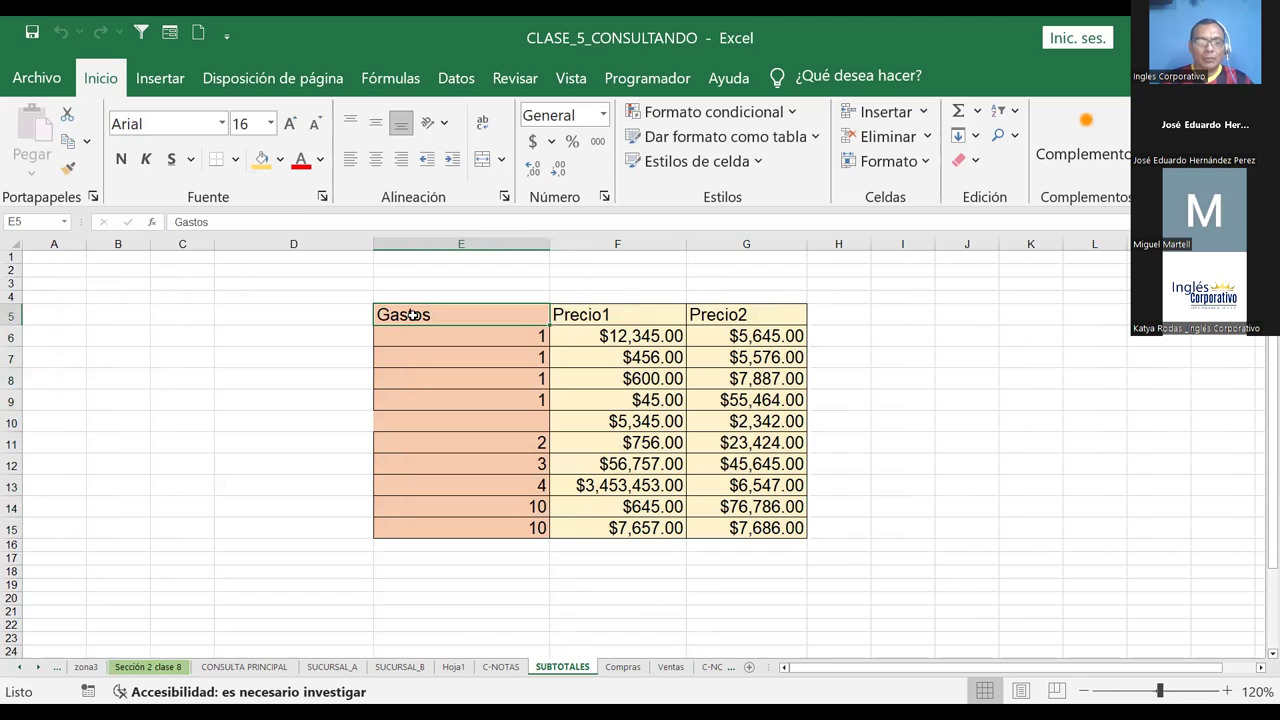
{"action": "type", "text": "Co"}
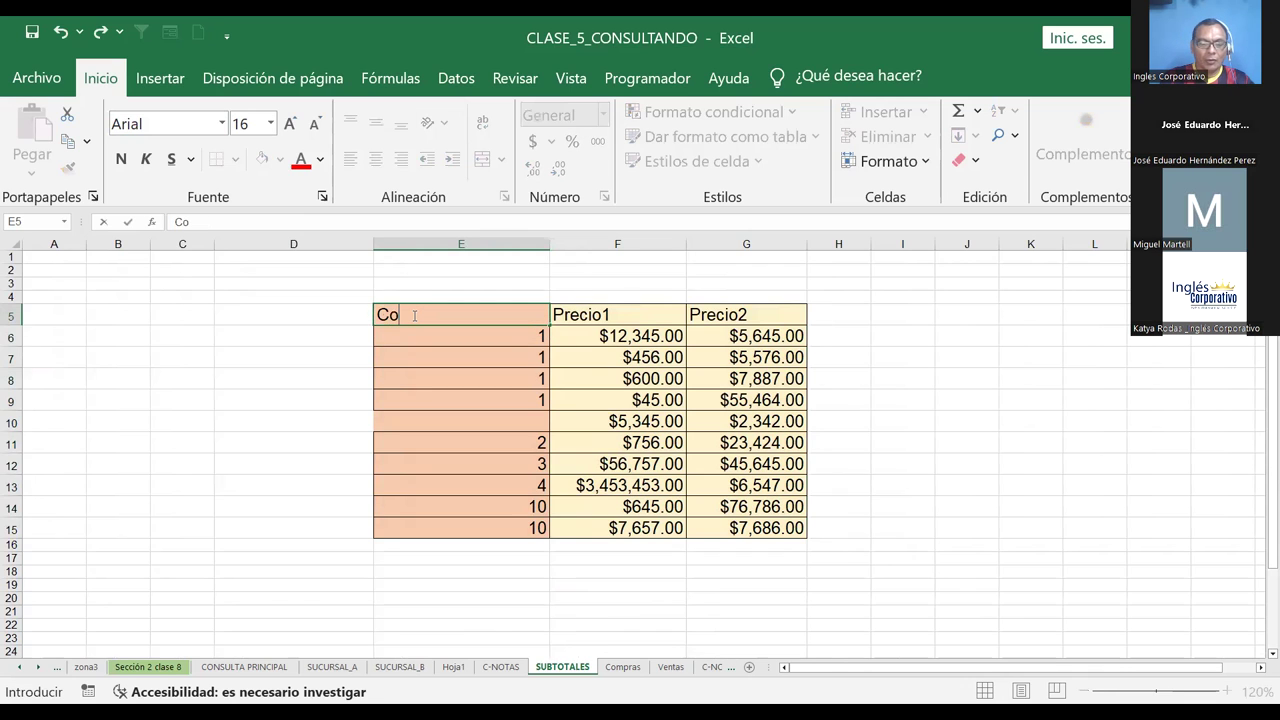
{"action": "type", "text": "mpra"}
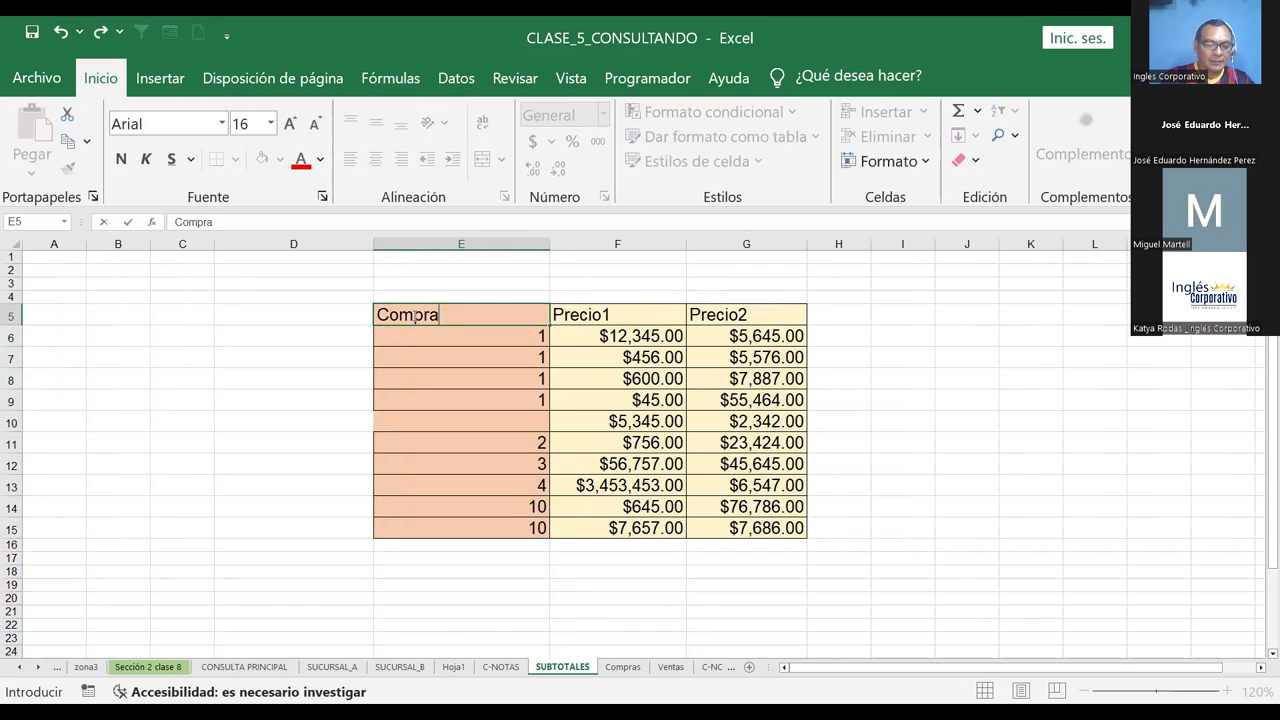
{"action": "key", "text": "Return"}
{"action": "key", "text": "Down"}
{"action": "key", "text": "Down"}
{"action": "key", "text": "Down"}
{"action": "key", "text": "Down"}
{"action": "key", "text": "Down"}
{"action": "key", "text": "Up"}
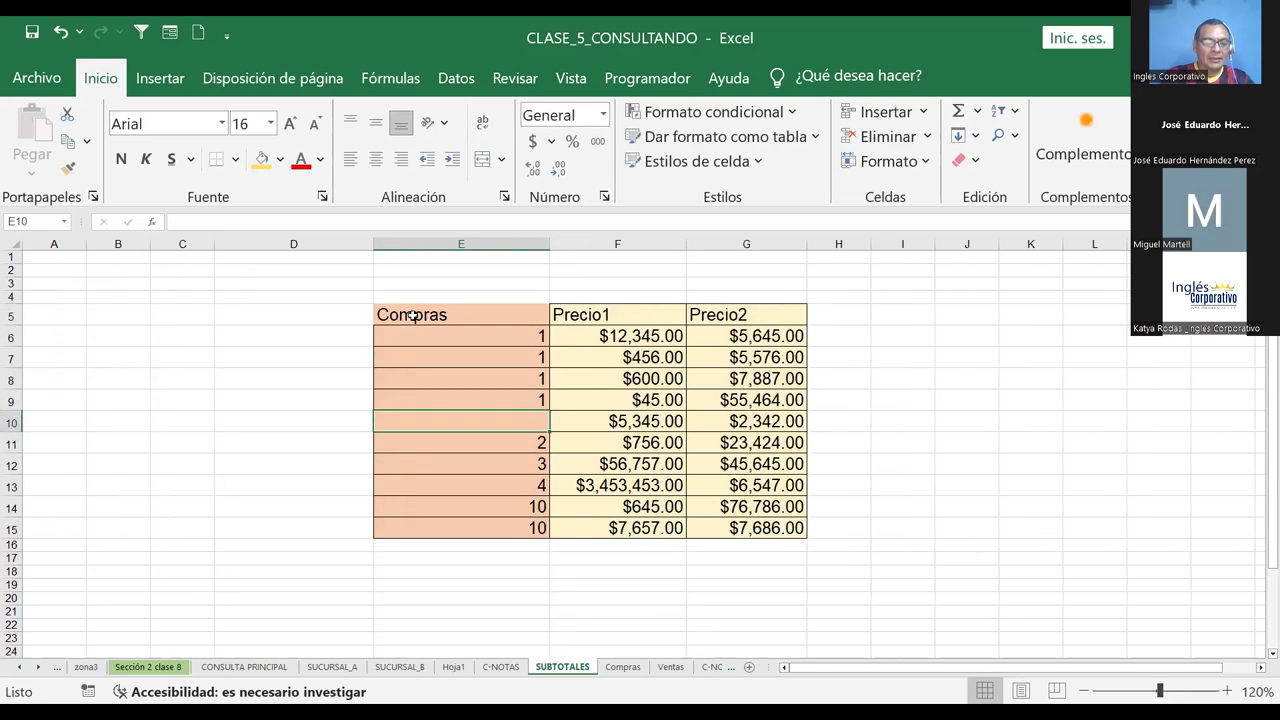
Label E10 as Ventas, then add Sum subtotals at each Compras change for Compras, Precio1 and Precio2
{"action": "type", "text": "Ventas"}
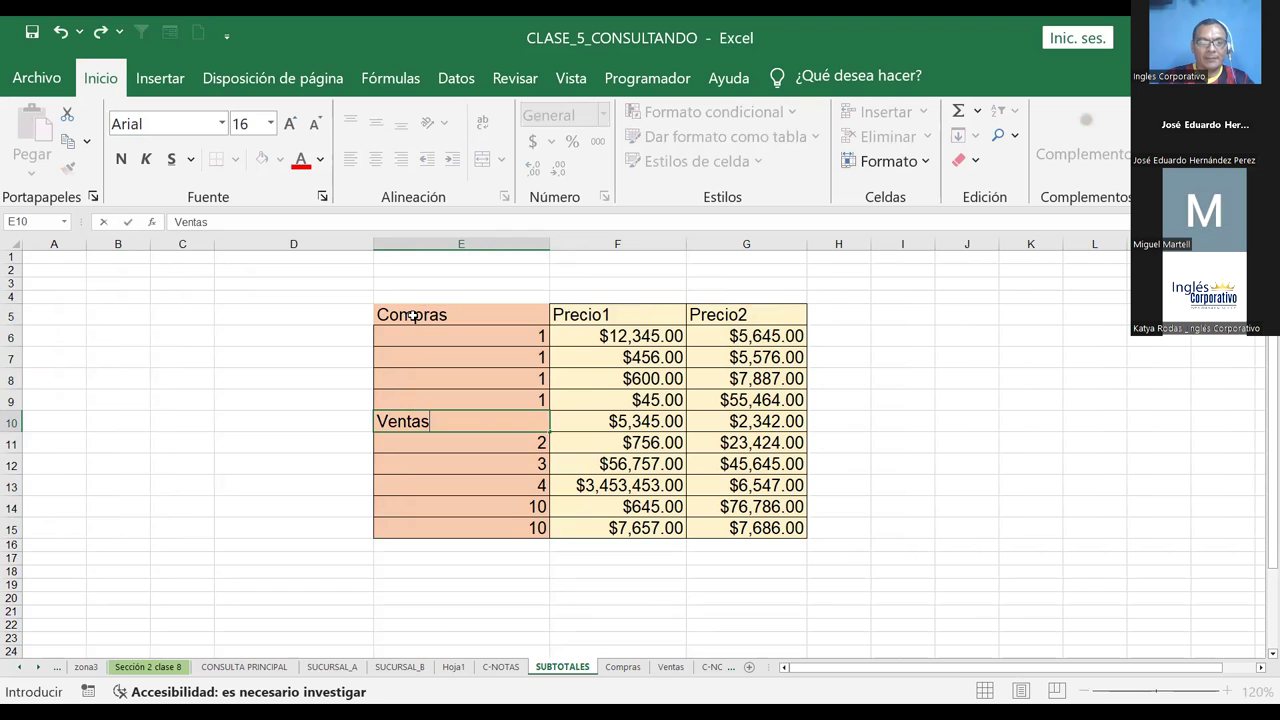
{"action": "key", "text": "Return"}
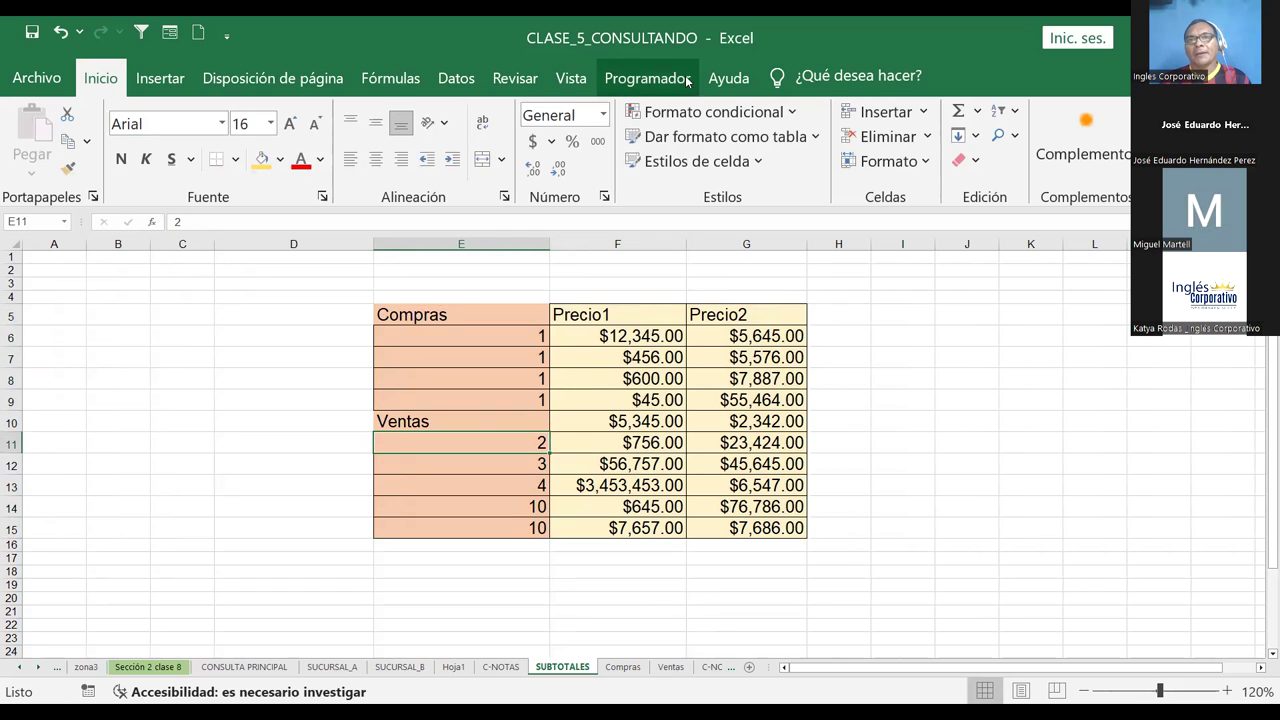
{"action": "left_click", "coordinate": [462, 80]}
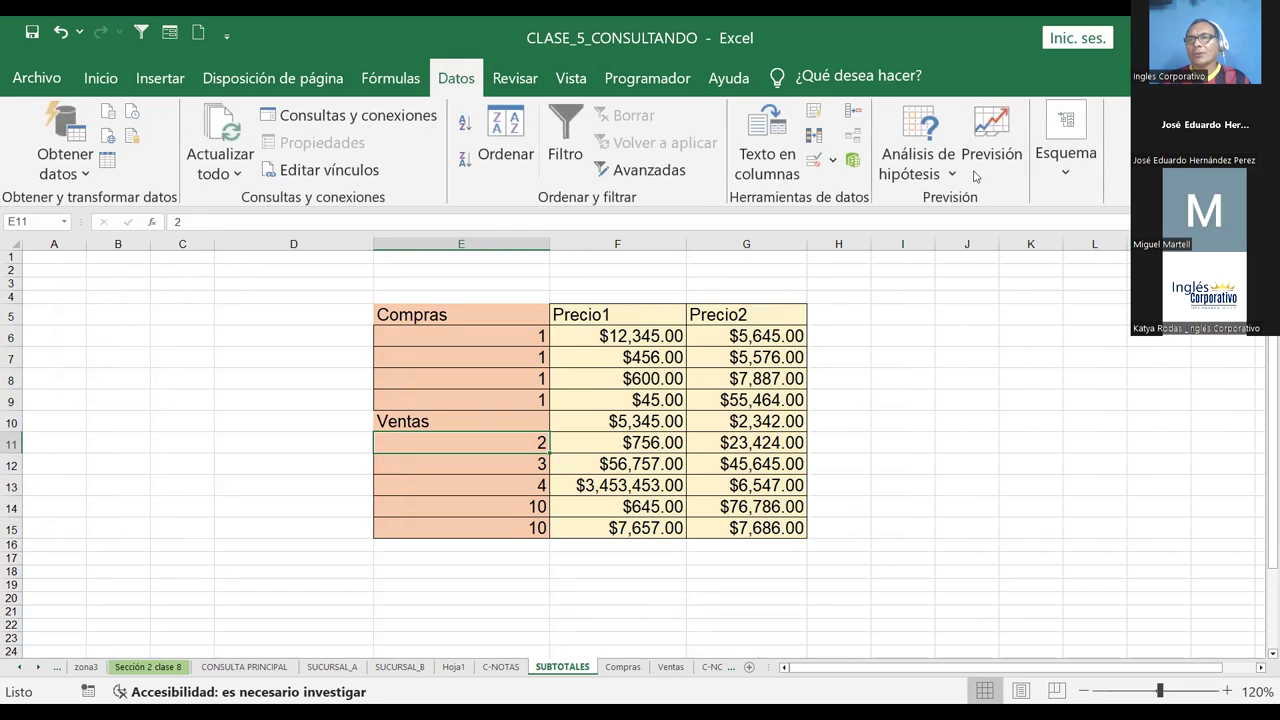
{"action": "left_click", "coordinate": [1062, 186]}
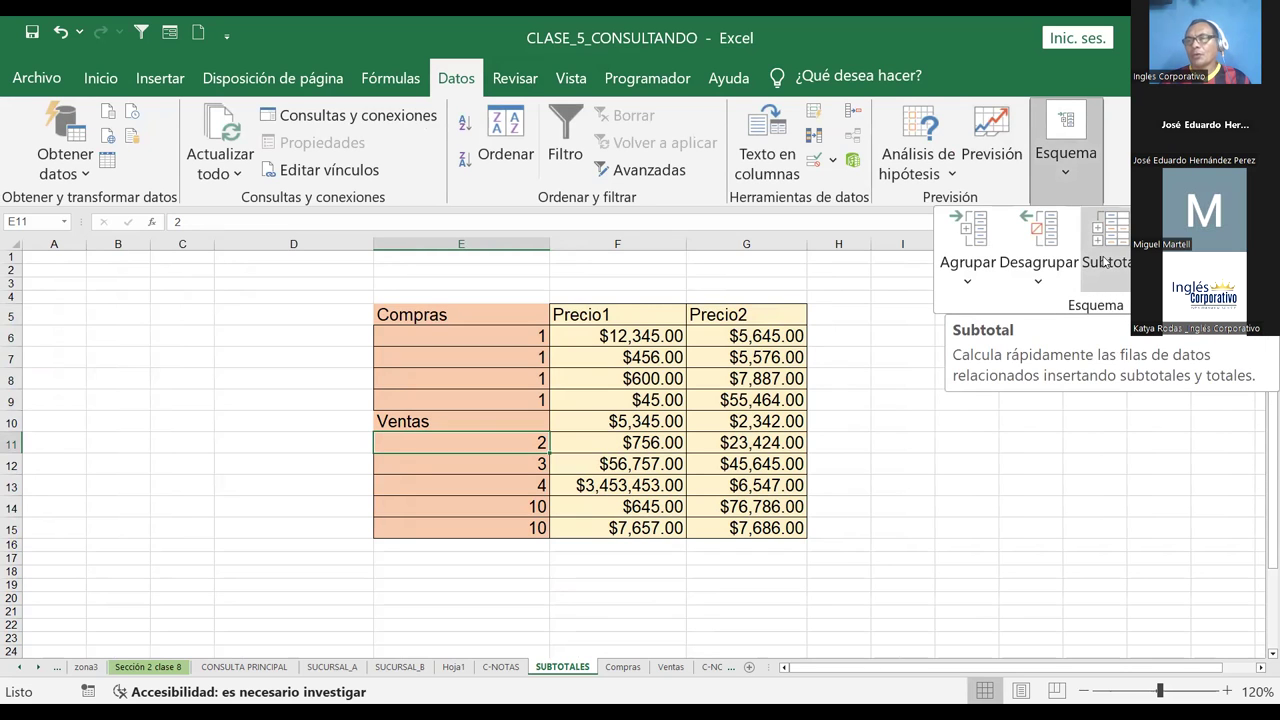
{"action": "left_click", "coordinate": [1107, 259]}
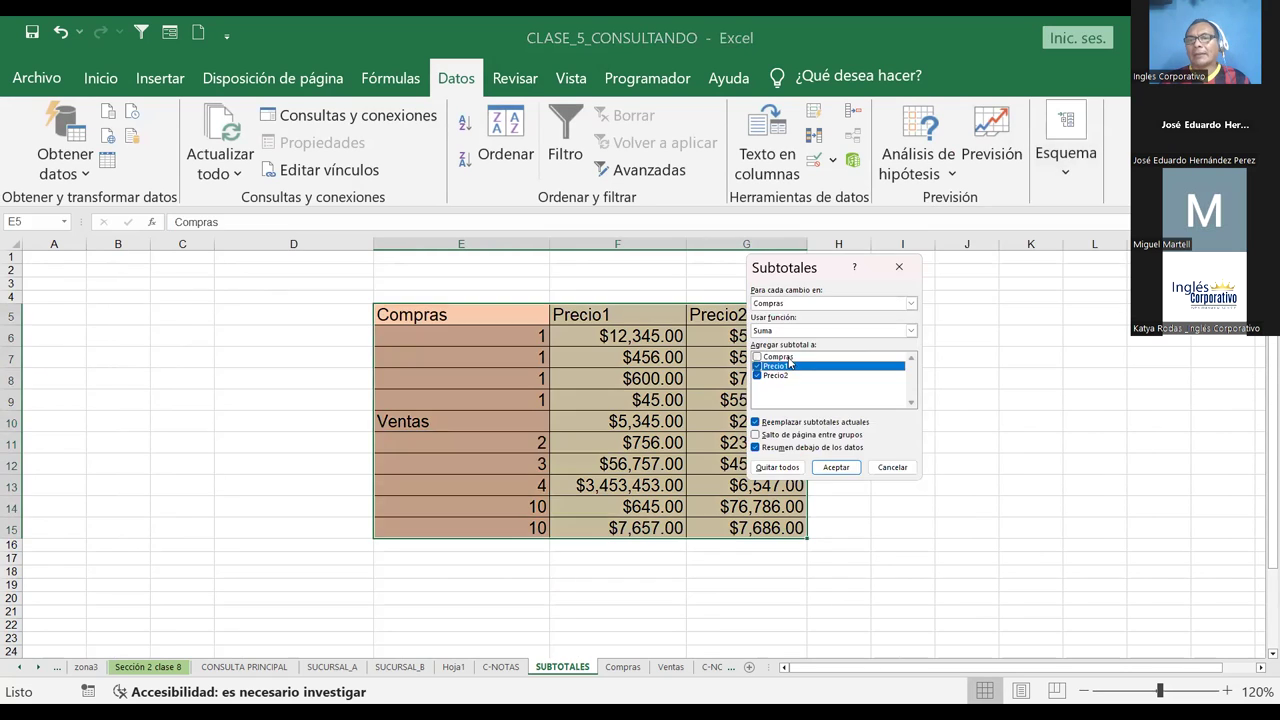
{"action": "left_click", "coordinate": [757, 358]}
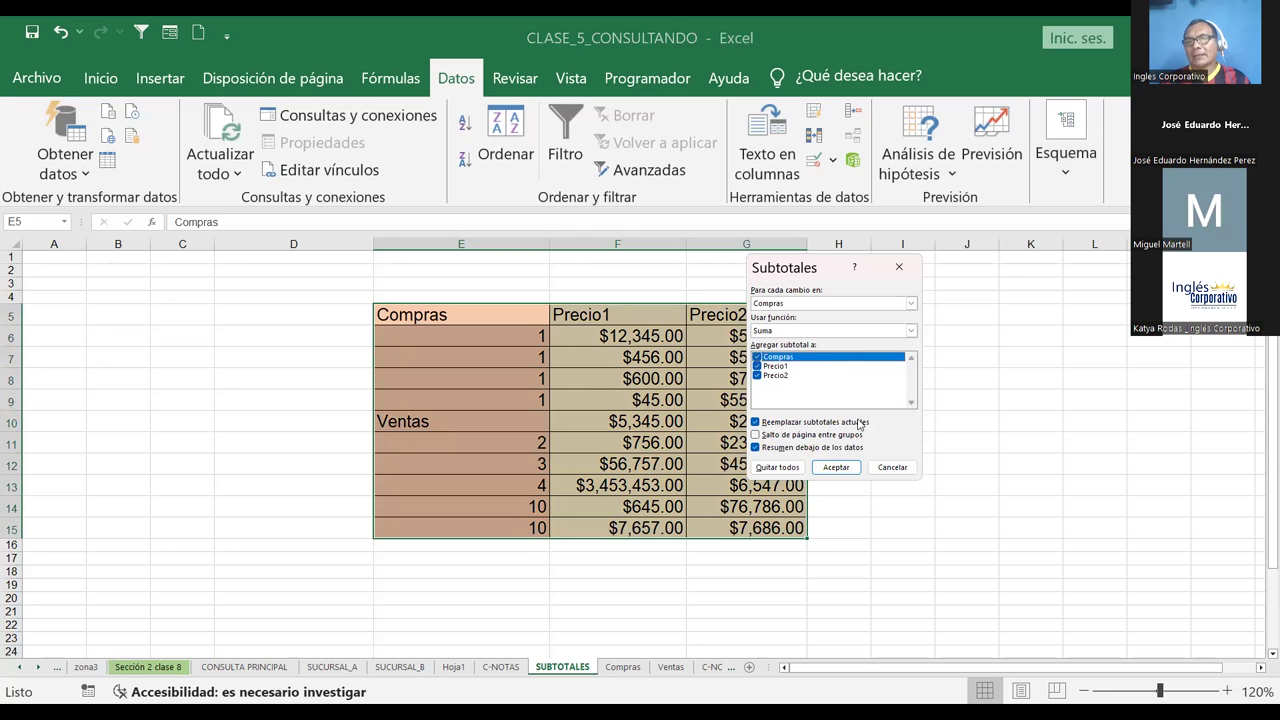
{"action": "left_click", "coordinate": [836, 467]}
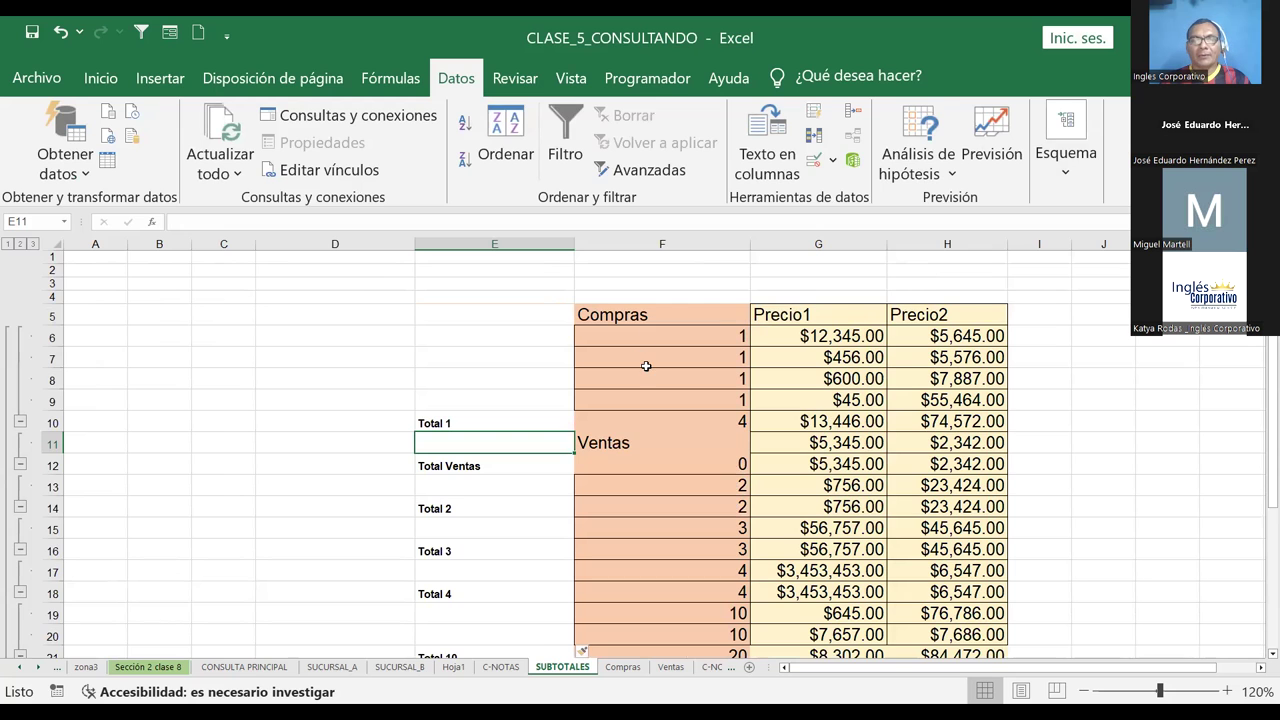
{"action": "scroll", "coordinate": [646, 366], "scroll_direction": "down", "scroll_amount": 1}
{"action": "scroll", "coordinate": [646, 366], "scroll_direction": "down", "scroll_amount": 1}
{"action": "scroll", "coordinate": [646, 366], "scroll_direction": "down", "scroll_amount": 1}
{"action": "scroll", "coordinate": [646, 366], "scroll_direction": "up", "scroll_amount": 2}
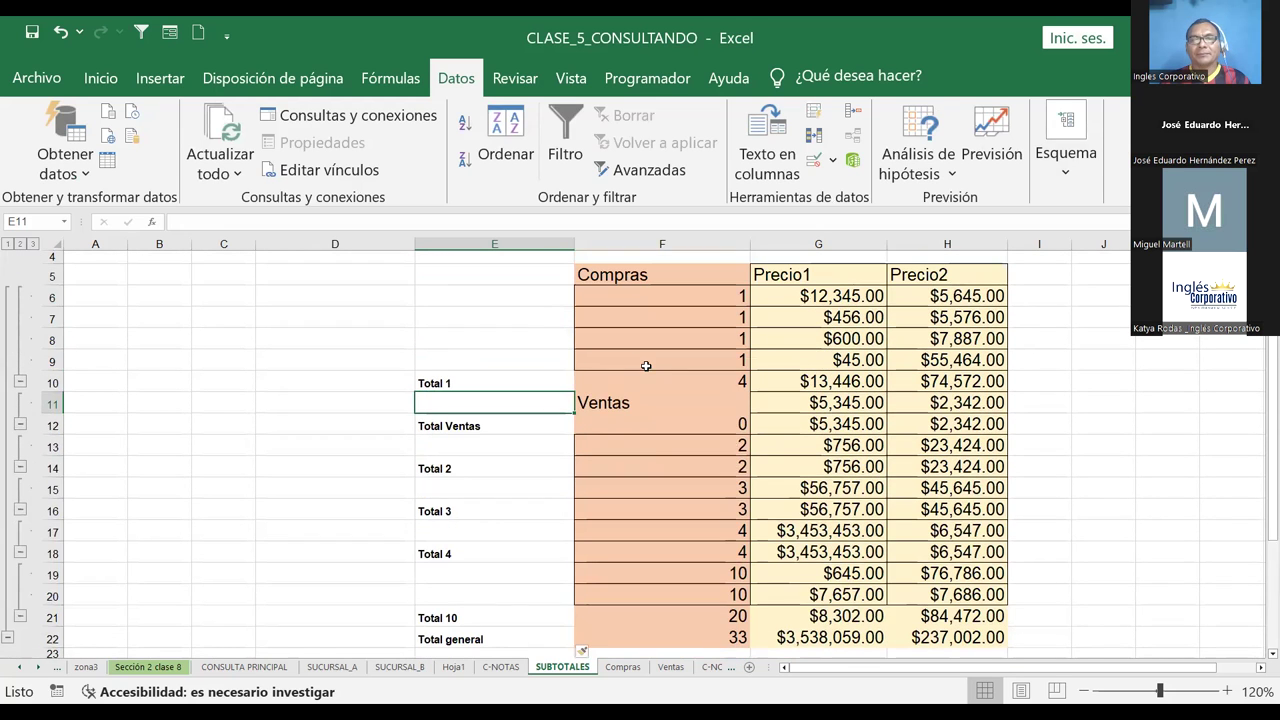
{"action": "scroll", "coordinate": [538, 301], "scroll_direction": "up", "scroll_amount": 1}
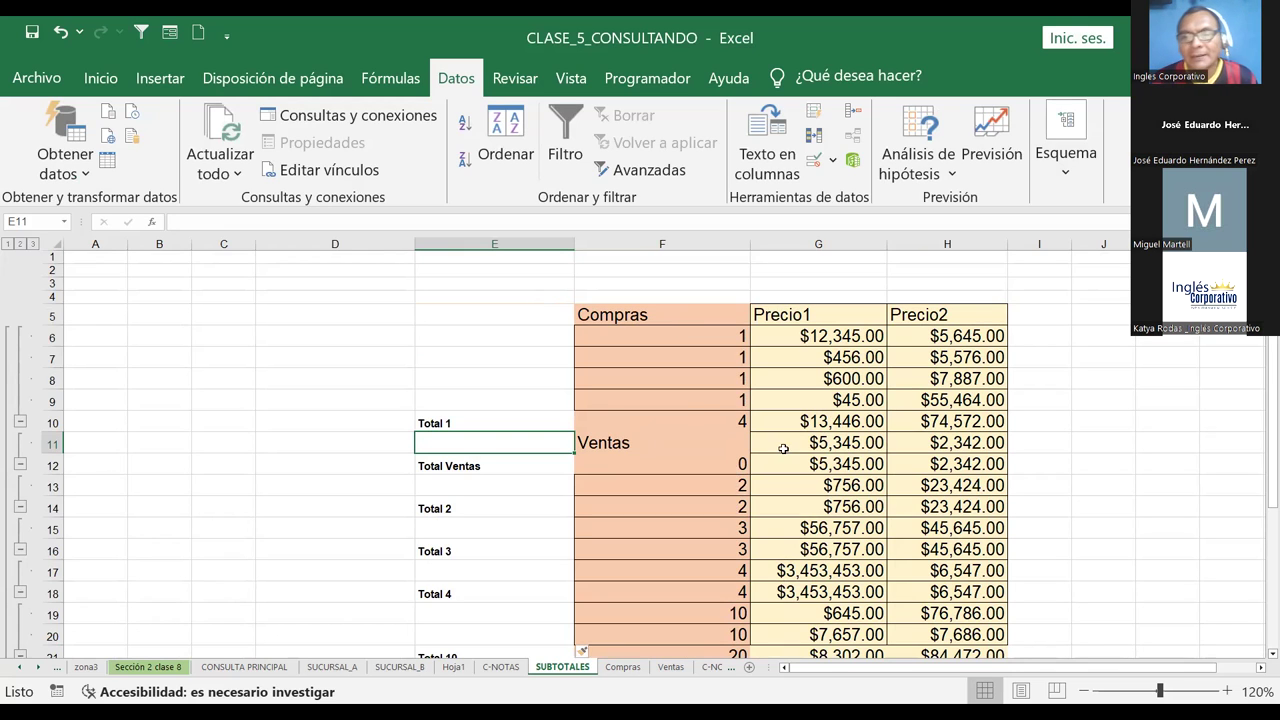
{"action": "left_click", "coordinate": [665, 414]}
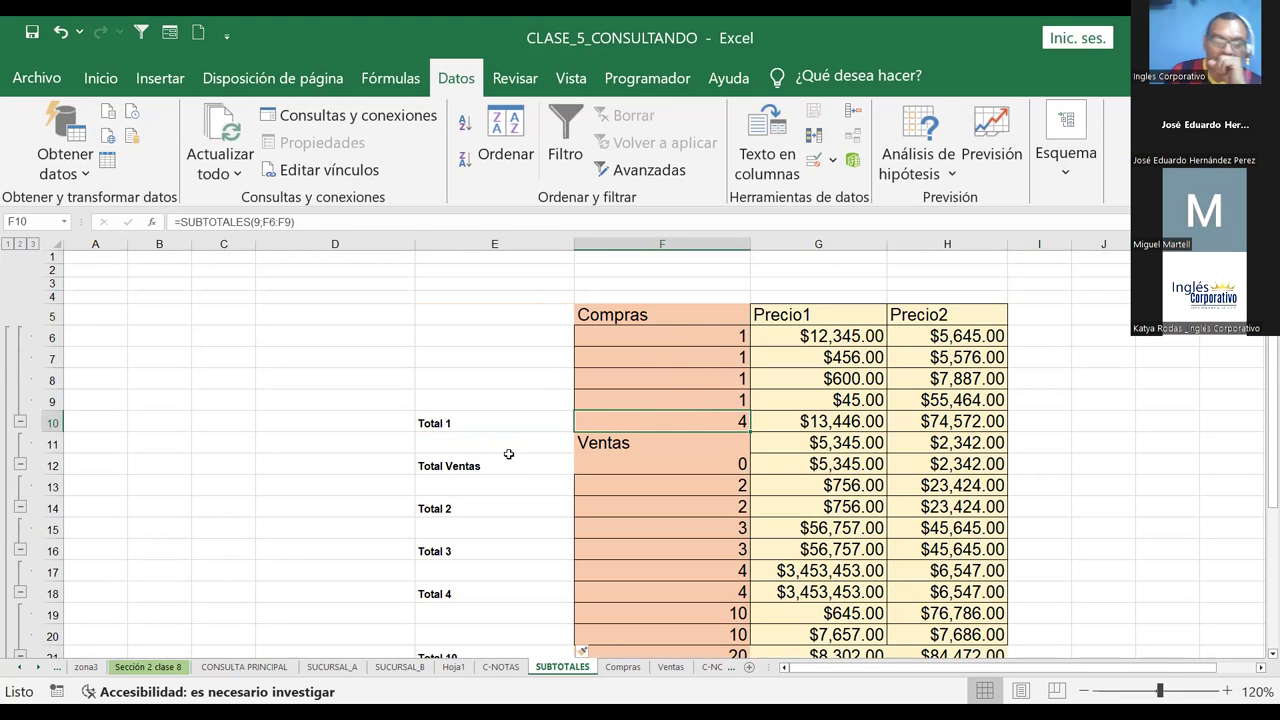
{"action": "scroll", "coordinate": [603, 473], "scroll_direction": "down", "scroll_amount": 1}
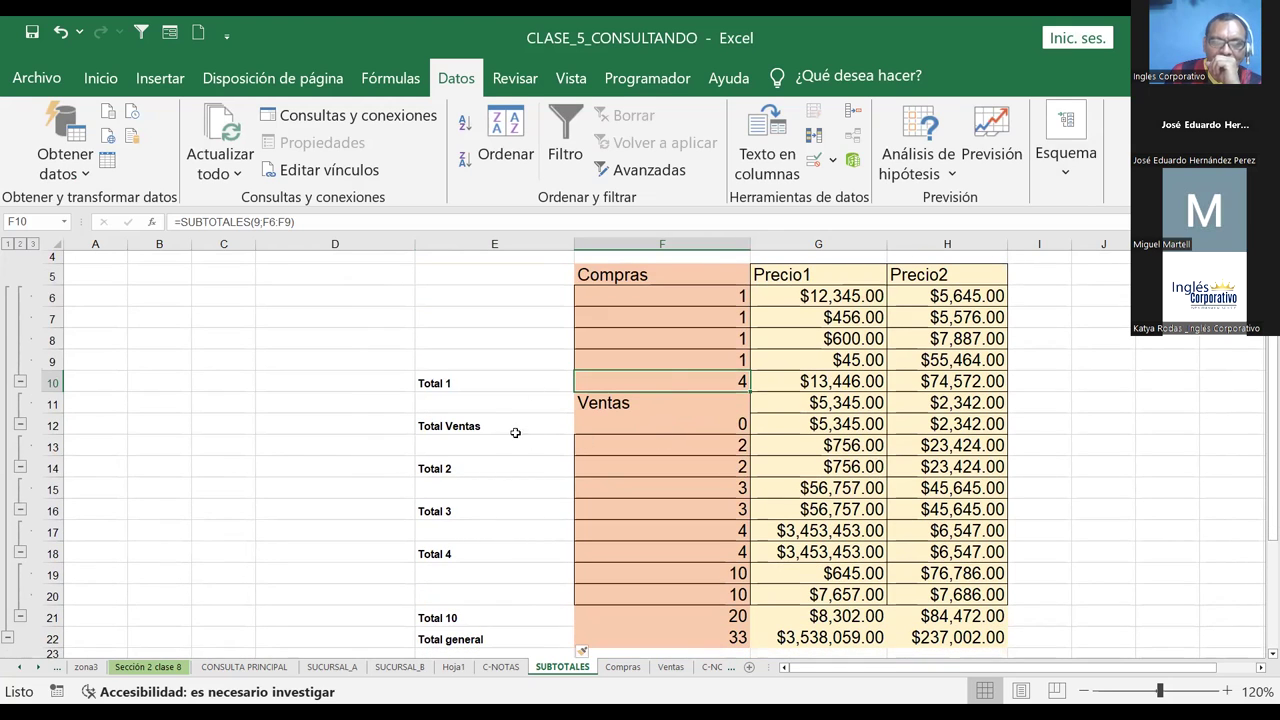
{"action": "left_click", "coordinate": [737, 426]}
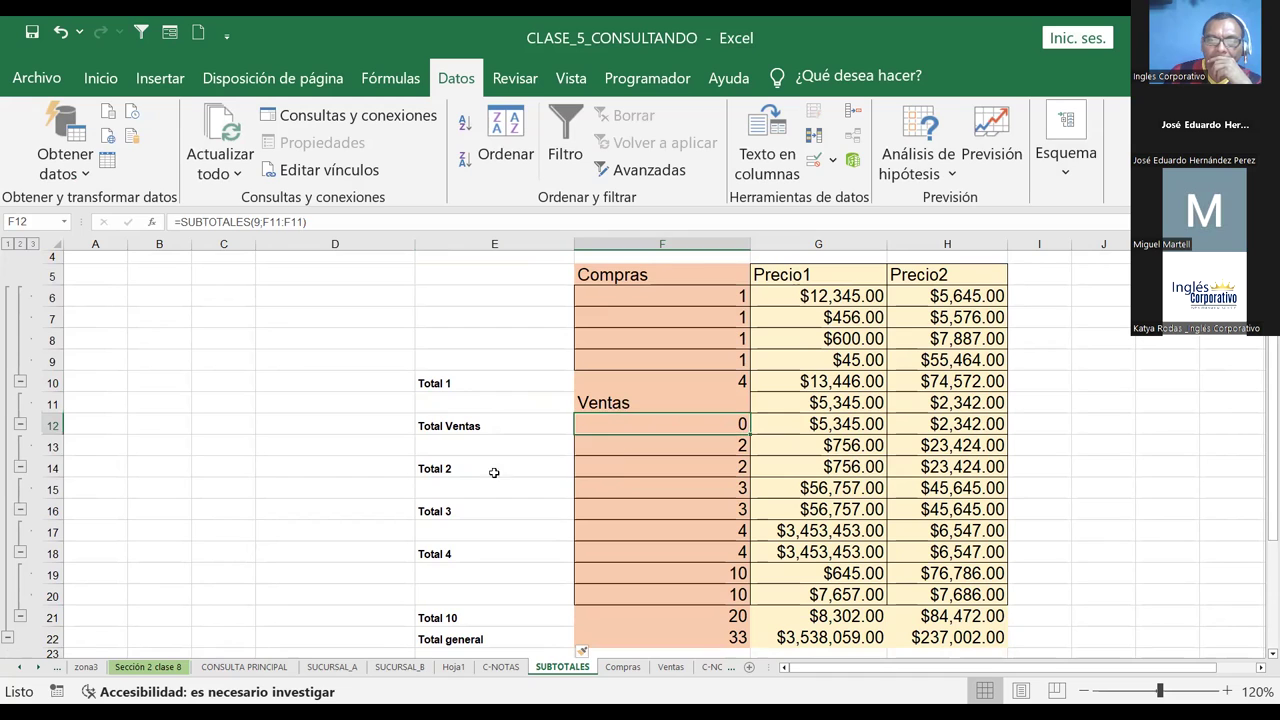
{"action": "left_click", "coordinate": [435, 470]}
{"action": "left_click", "coordinate": [730, 470]}
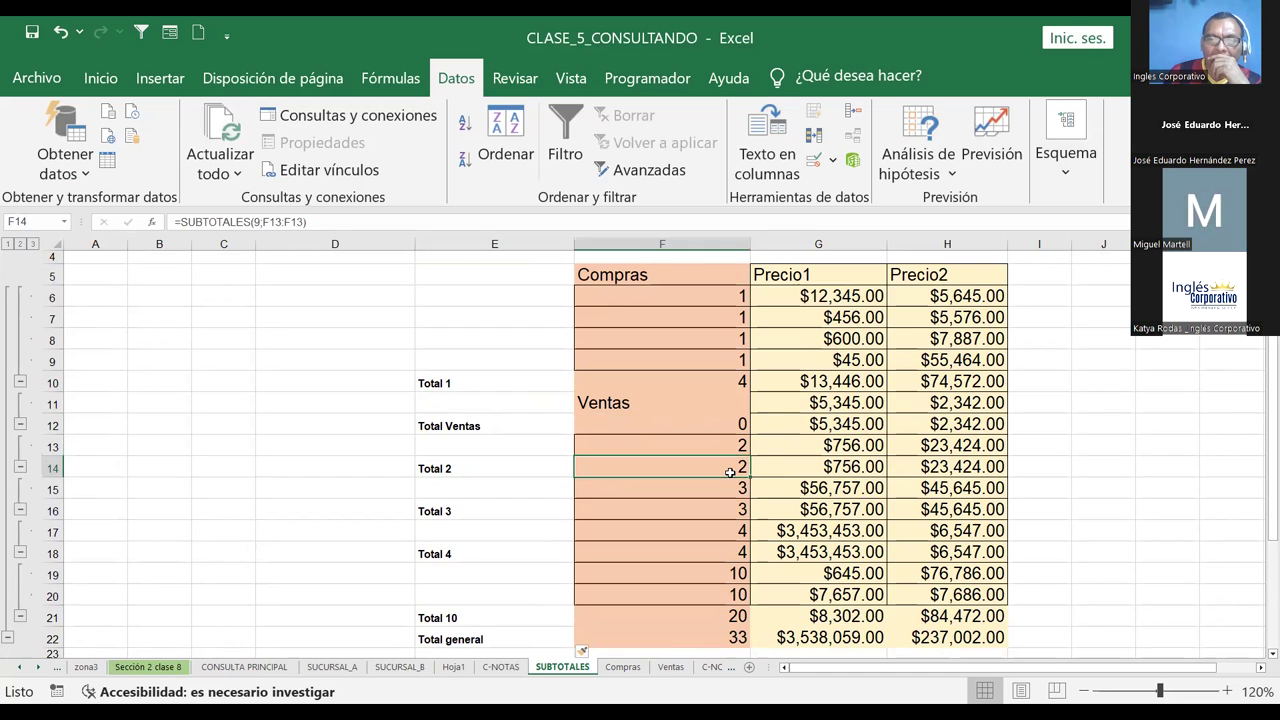
{"action": "left_click", "coordinate": [443, 532]}
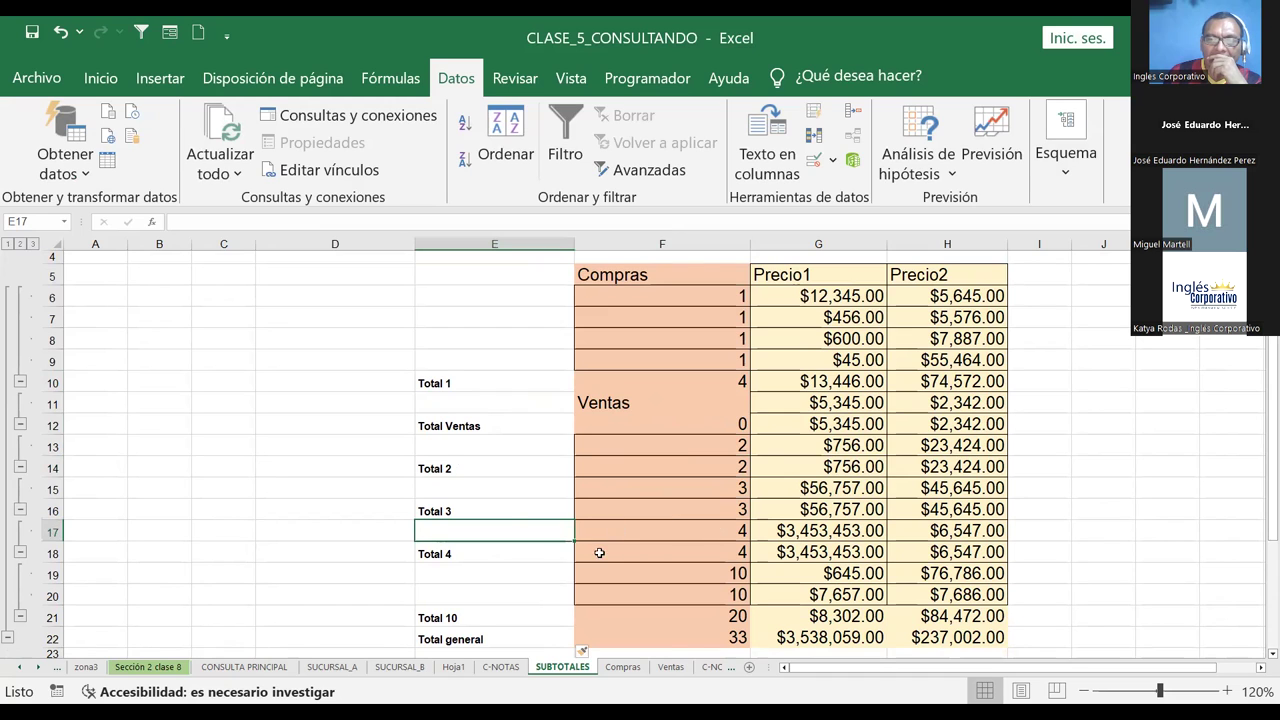
{"action": "left_click", "coordinate": [514, 511]}
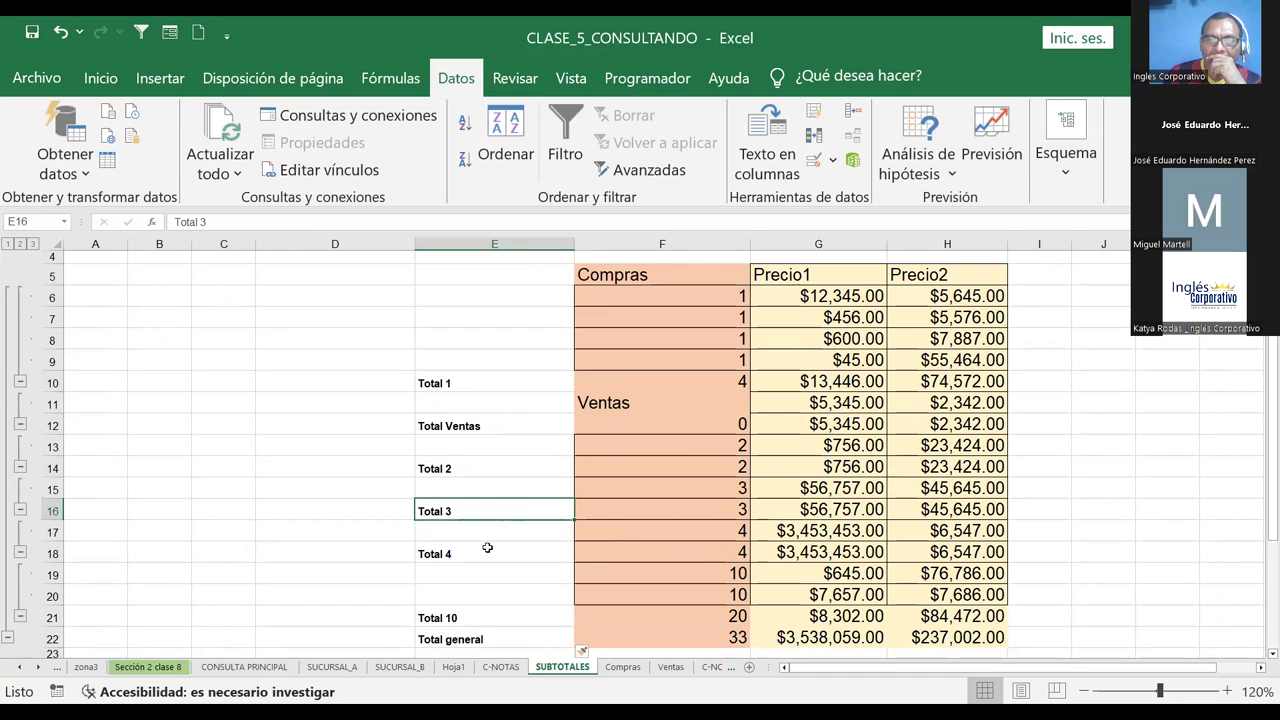
{"action": "left_click", "coordinate": [735, 552]}
{"action": "left_click", "coordinate": [722, 596]}
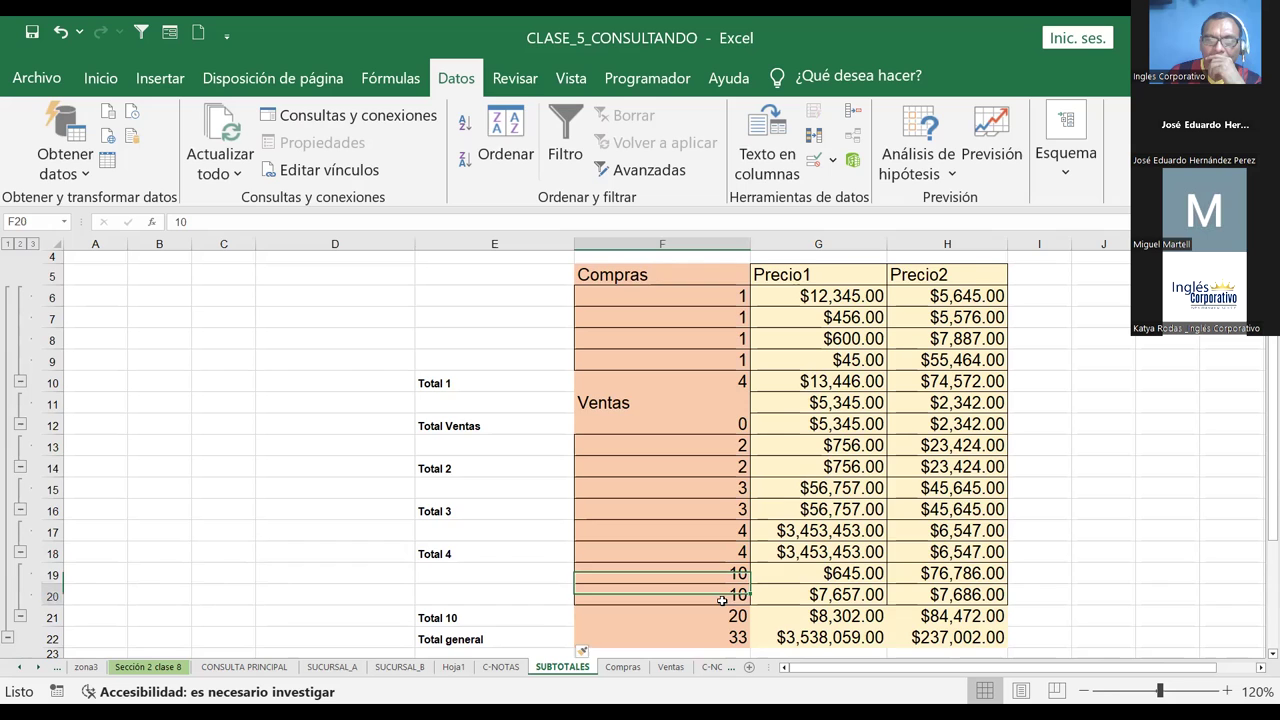
{"action": "scroll", "coordinate": [722, 596], "scroll_direction": "down", "scroll_amount": 2}
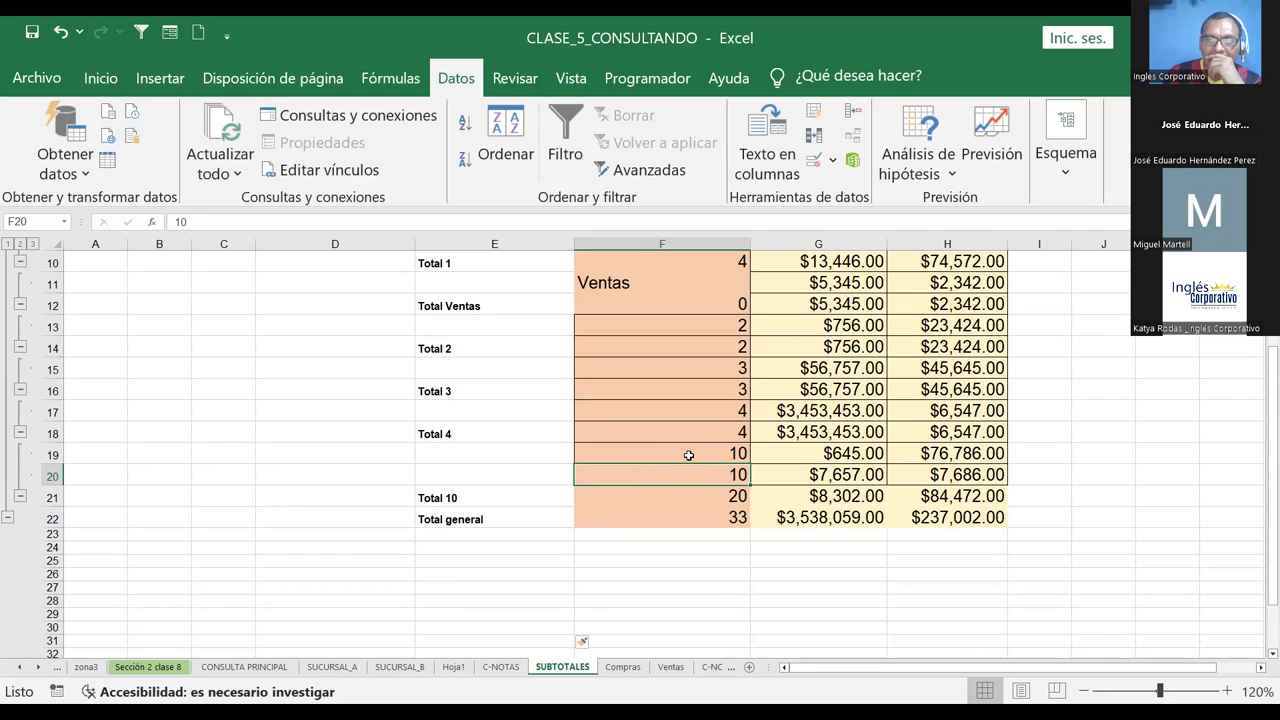
{"action": "left_click", "coordinate": [713, 500]}
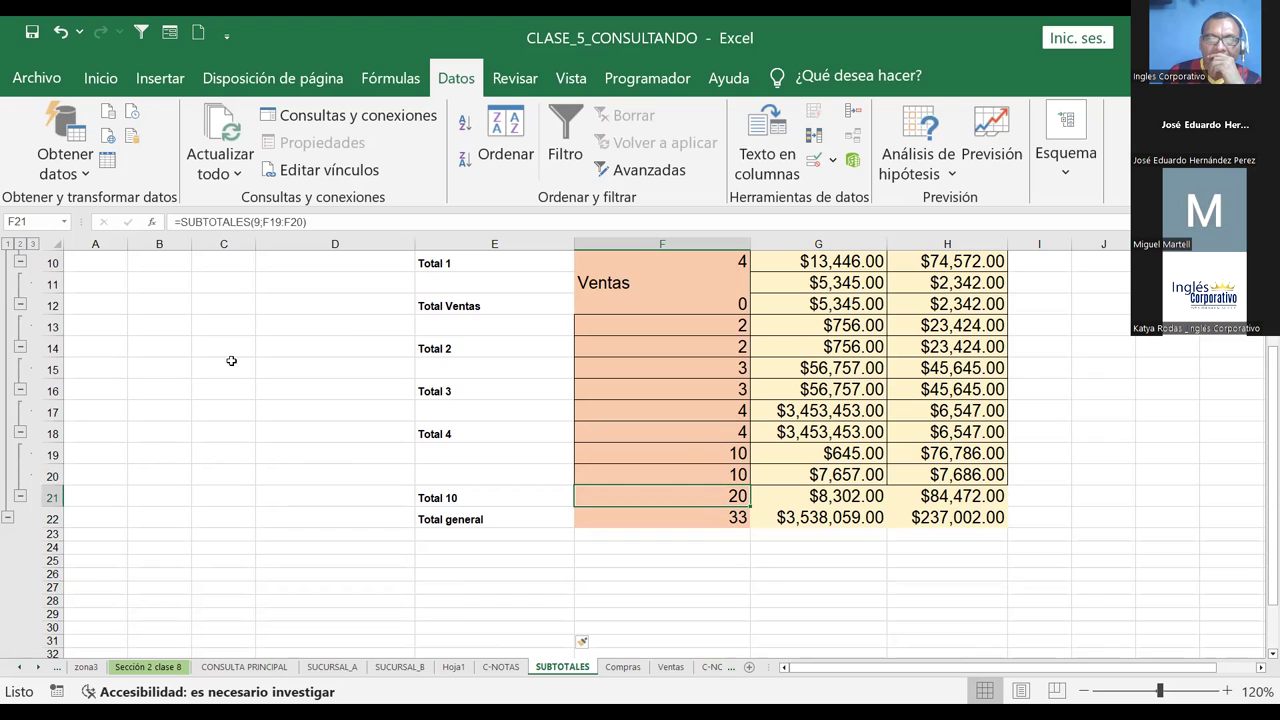
{"action": "left_click", "coordinate": [258, 222]}
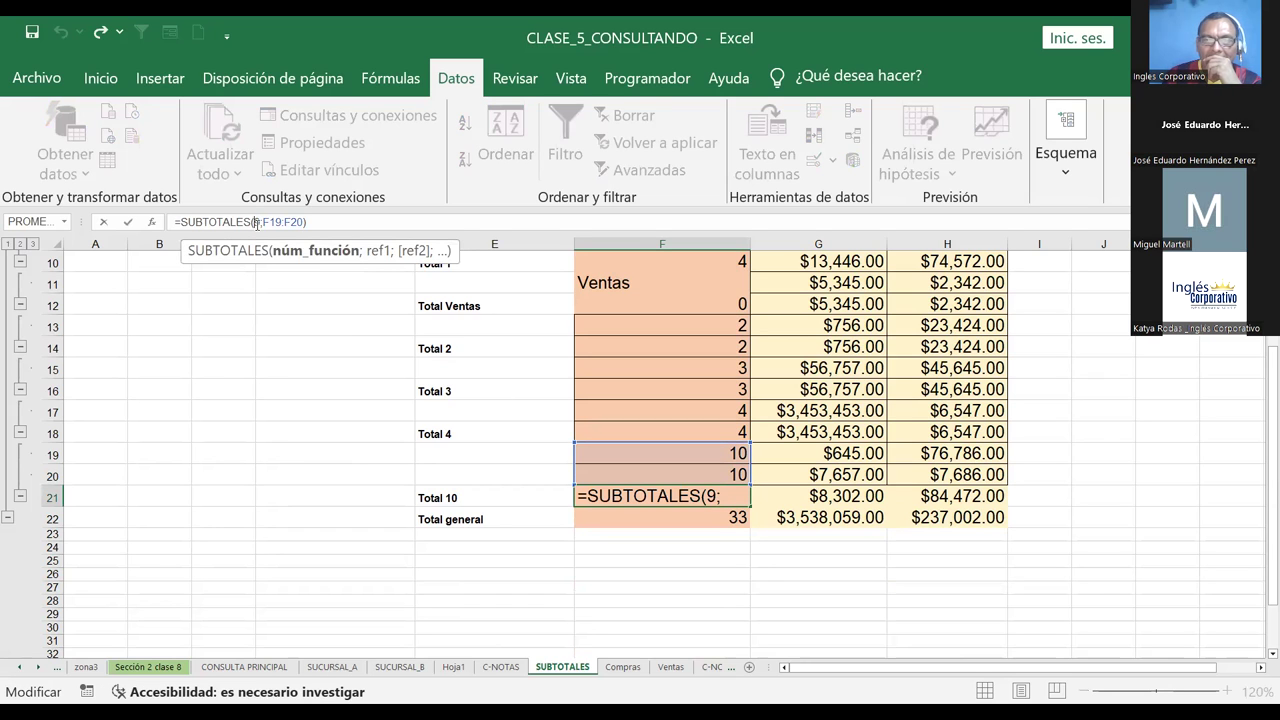
{"action": "left_click", "coordinate": [450, 430]}
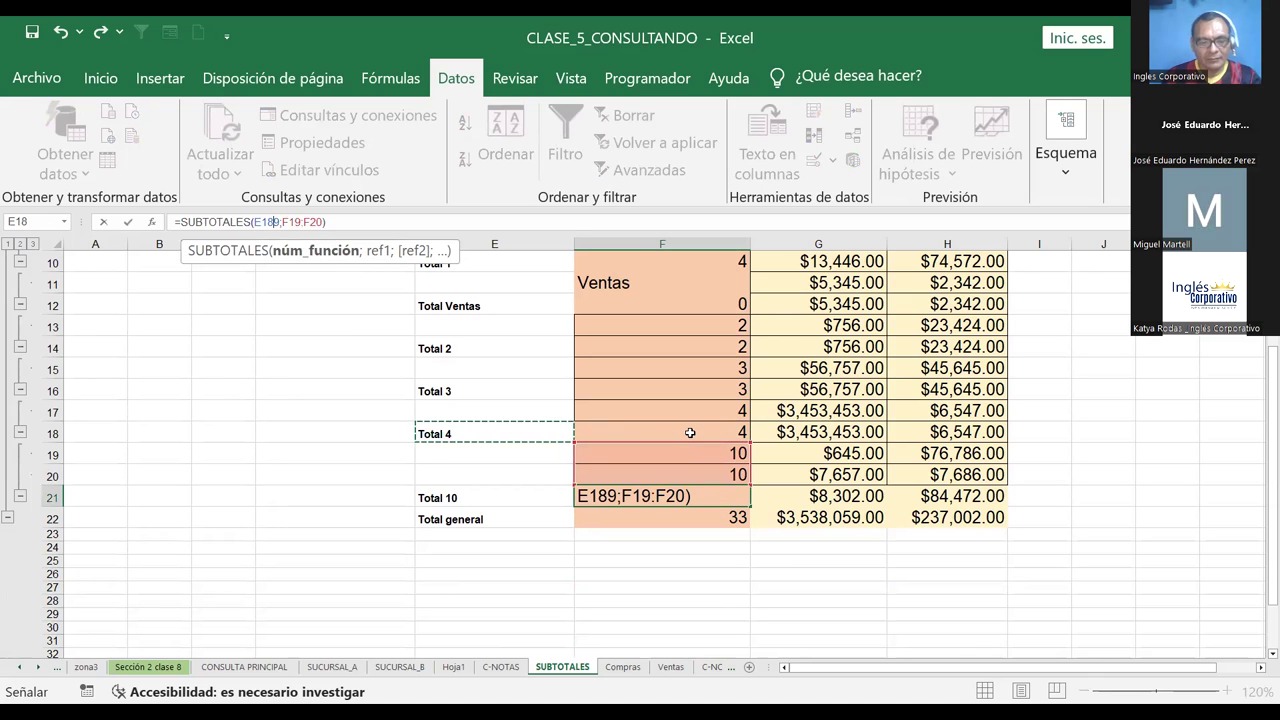
{"action": "key", "text": "Escape"}
{"action": "left_click", "coordinate": [680, 410]}
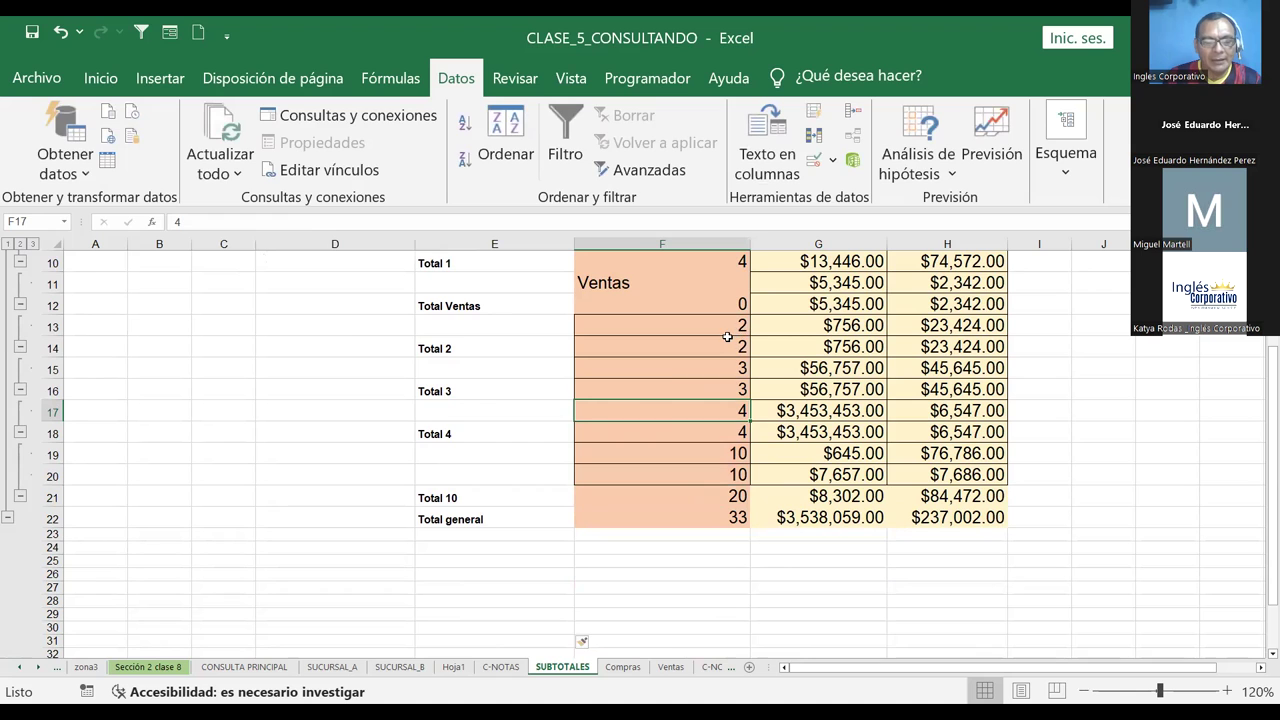
{"action": "key", "text": "F2"}
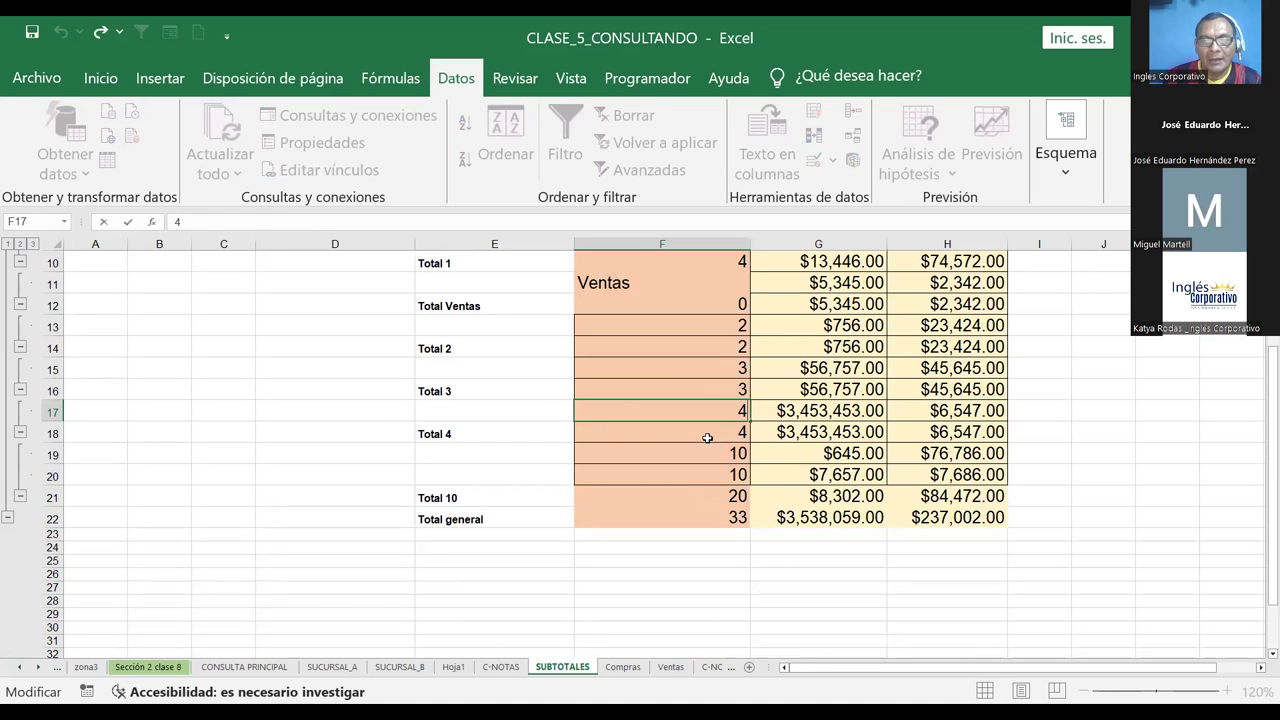
{"action": "left_click", "coordinate": [707, 438]}
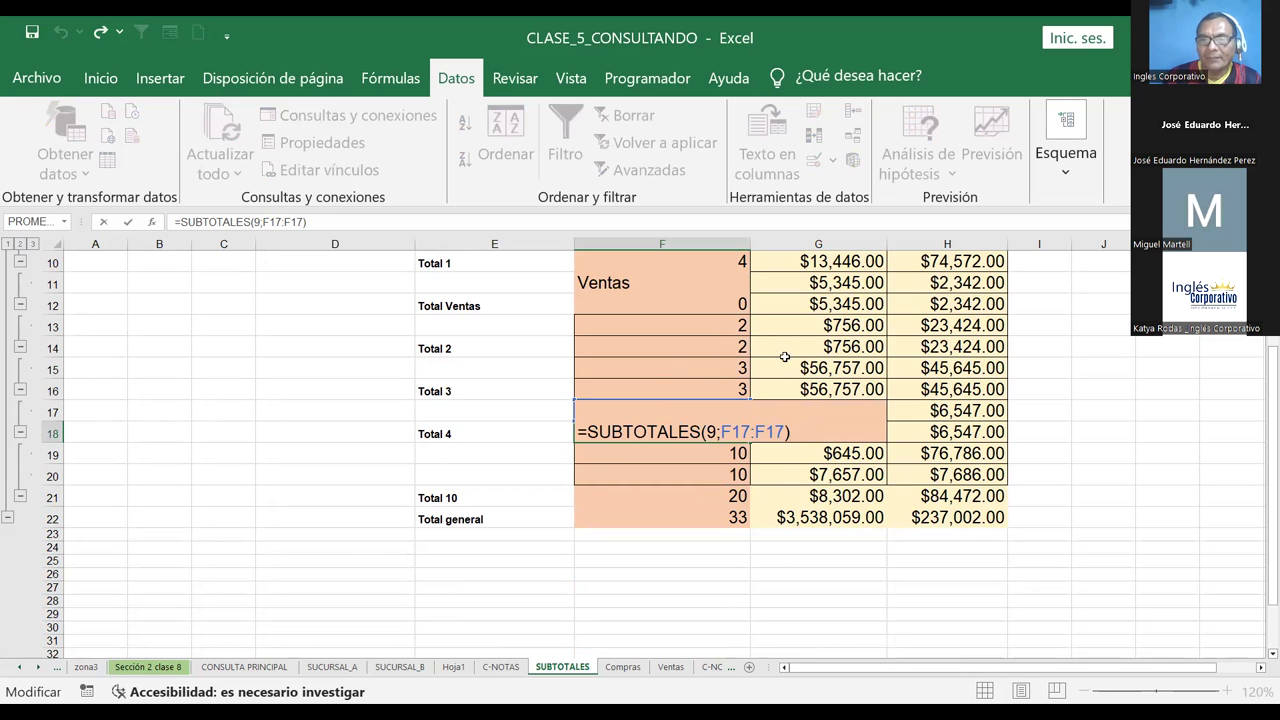
{"action": "key", "text": "ctrl+Return"}
{"action": "scroll", "coordinate": [318, 416], "scroll_direction": "up", "scroll_amount": 3}
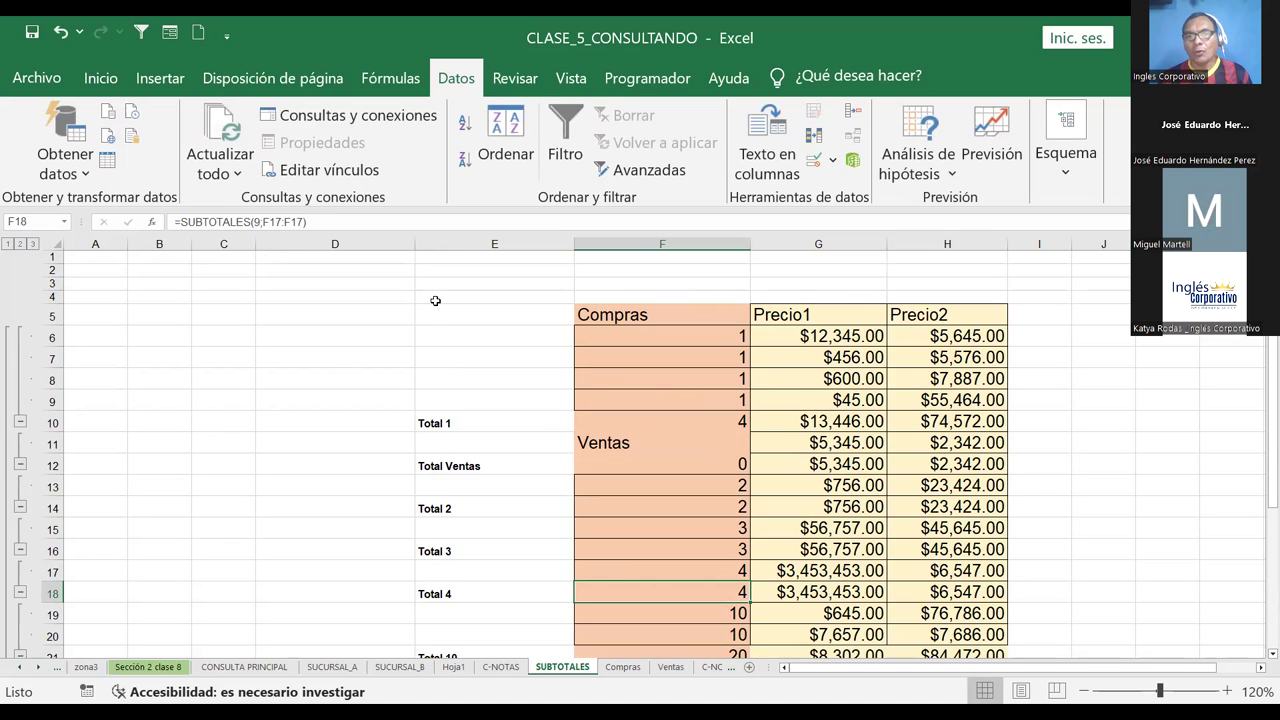
On the Ventas sheet, enter the header Precio3 in C2
{"action": "left_click", "coordinate": [615, 671]}
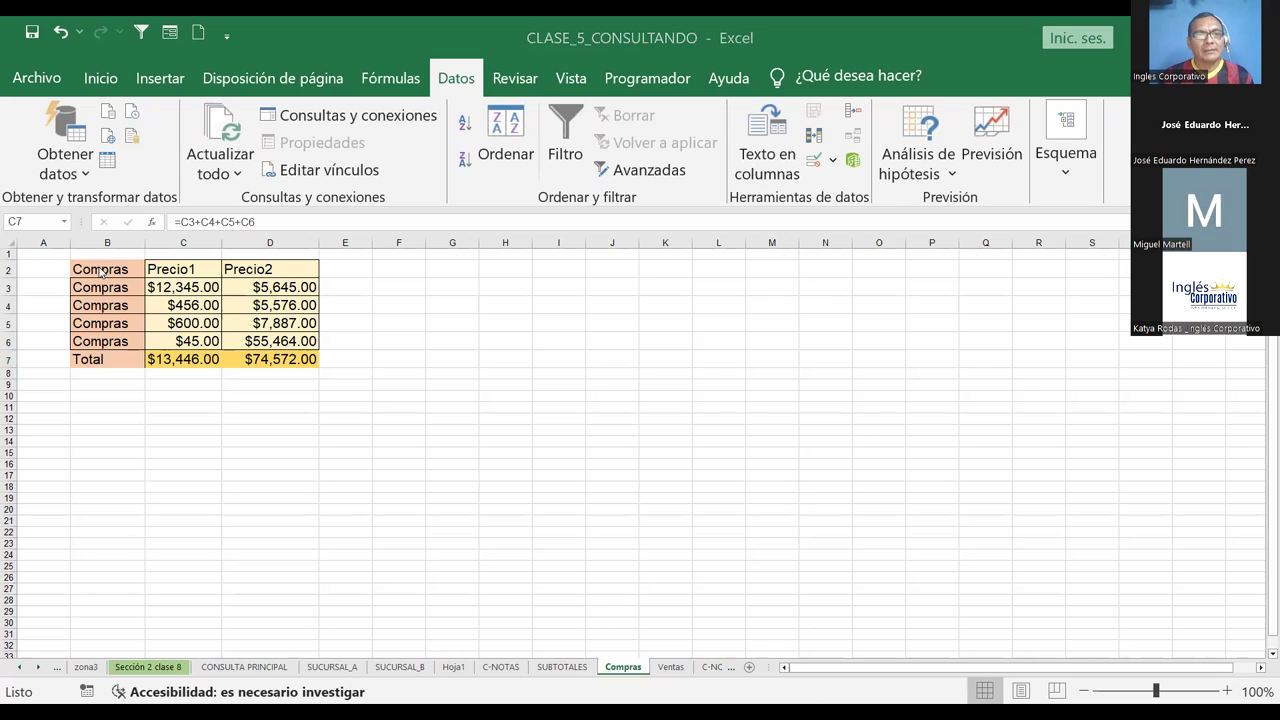
{"action": "left_click", "coordinate": [671, 667]}
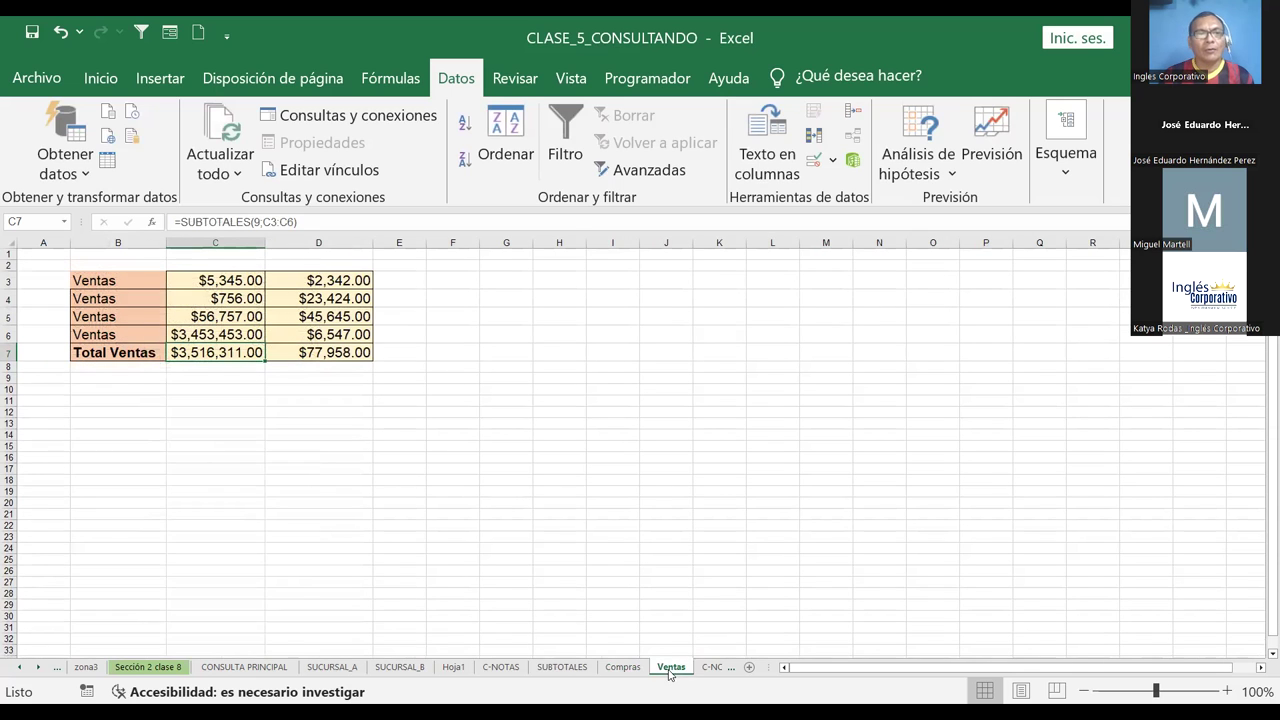
{"action": "left_click", "coordinate": [184, 264]}
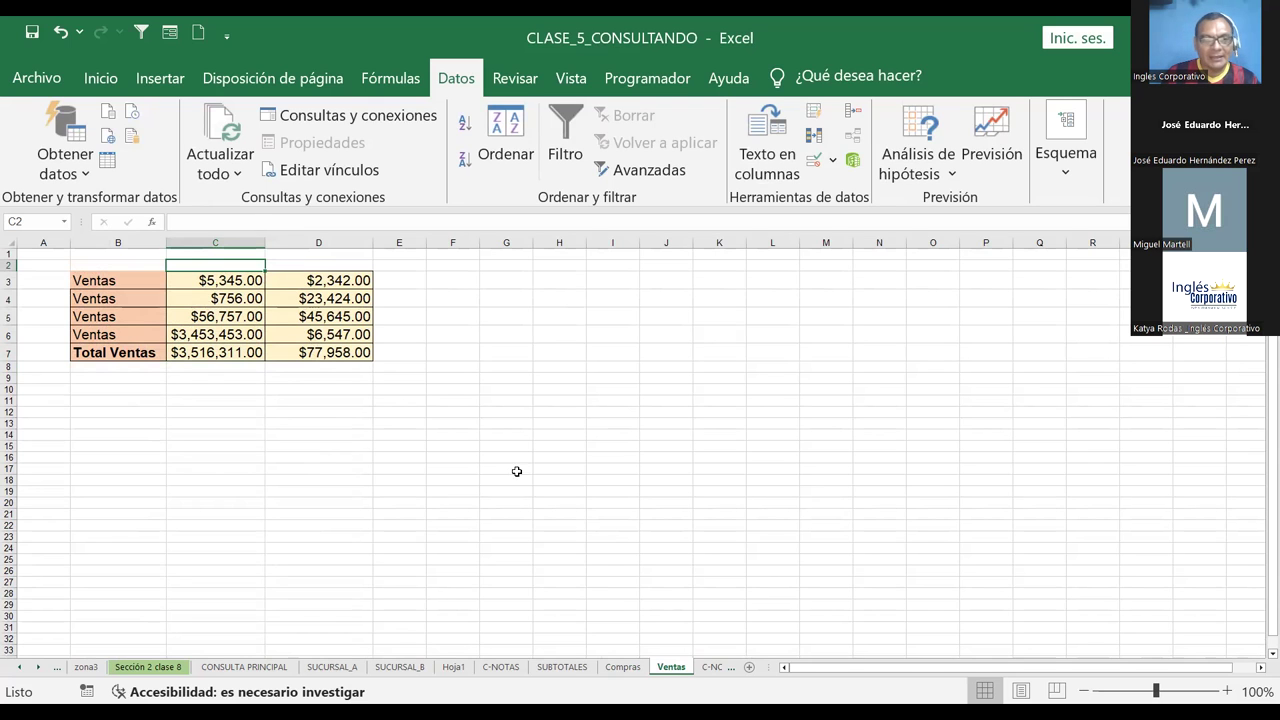
{"action": "left_click", "coordinate": [623, 667]}
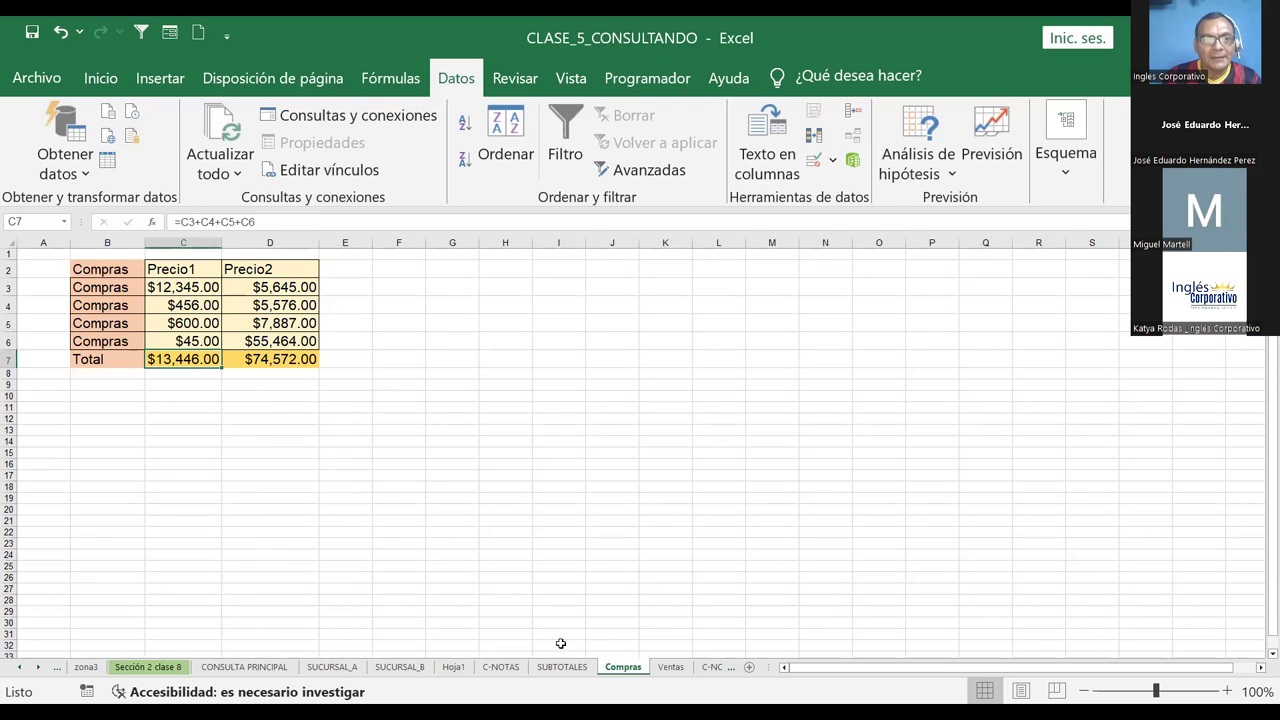
{"action": "left_click", "coordinate": [670, 667]}
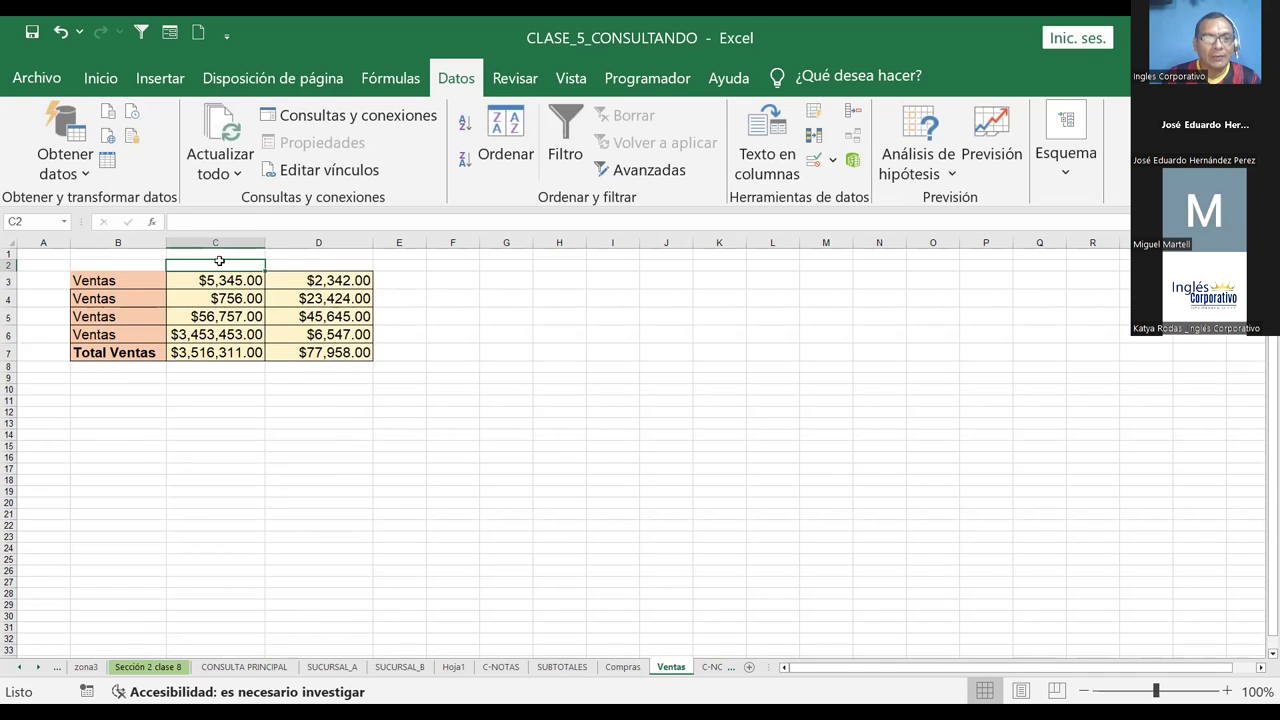
{"action": "type", "text": "Pr"}
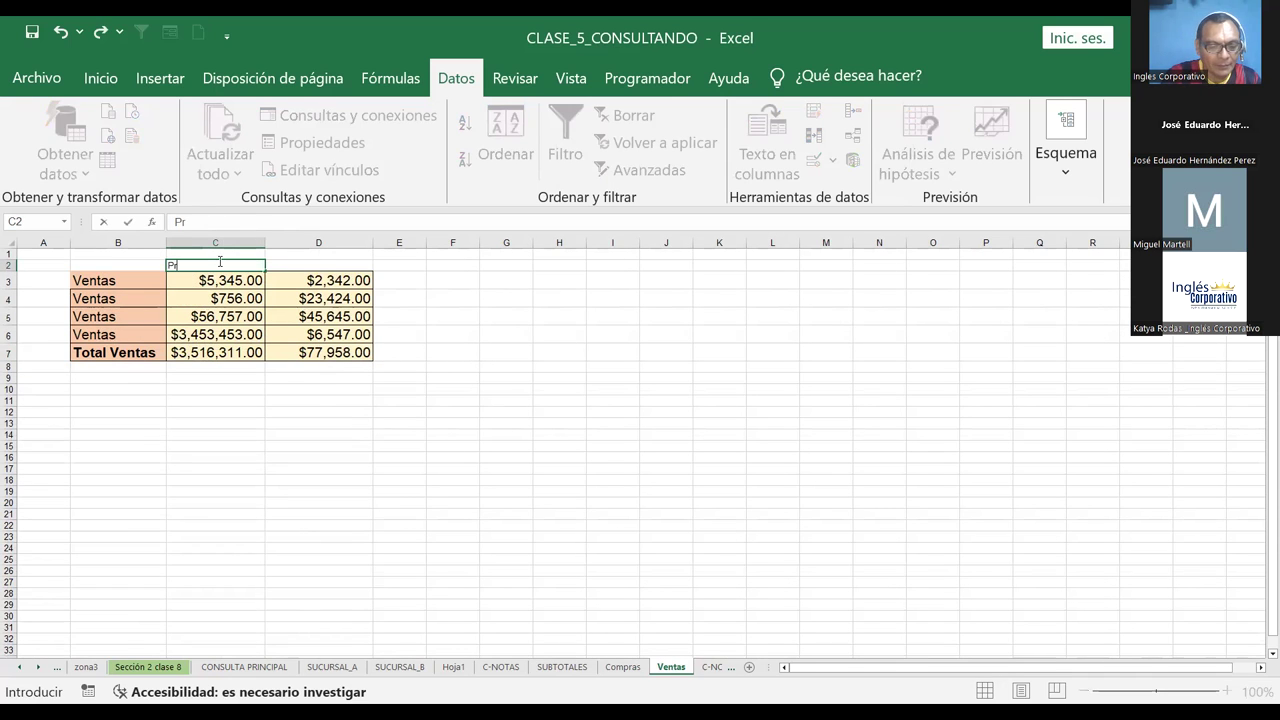
{"action": "type", "text": "ecio3"}
{"action": "key", "text": "Return"}
Enter the header Precio4 in D2 and return to the SUBTOTALES sheet
{"action": "key", "text": "Up"}
{"action": "key", "text": "Right"}
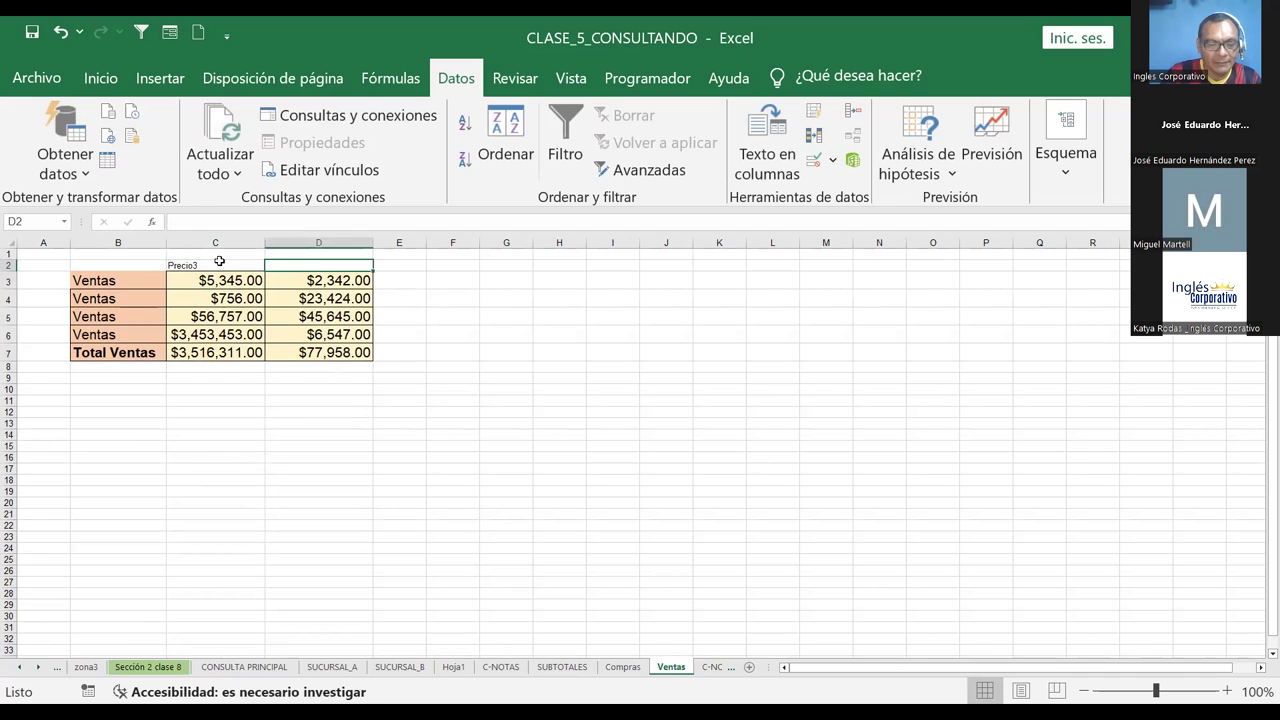
{"action": "type", "text": "Precio4"}
{"action": "key", "text": "Return"}
{"action": "left_click", "coordinate": [645, 402]}
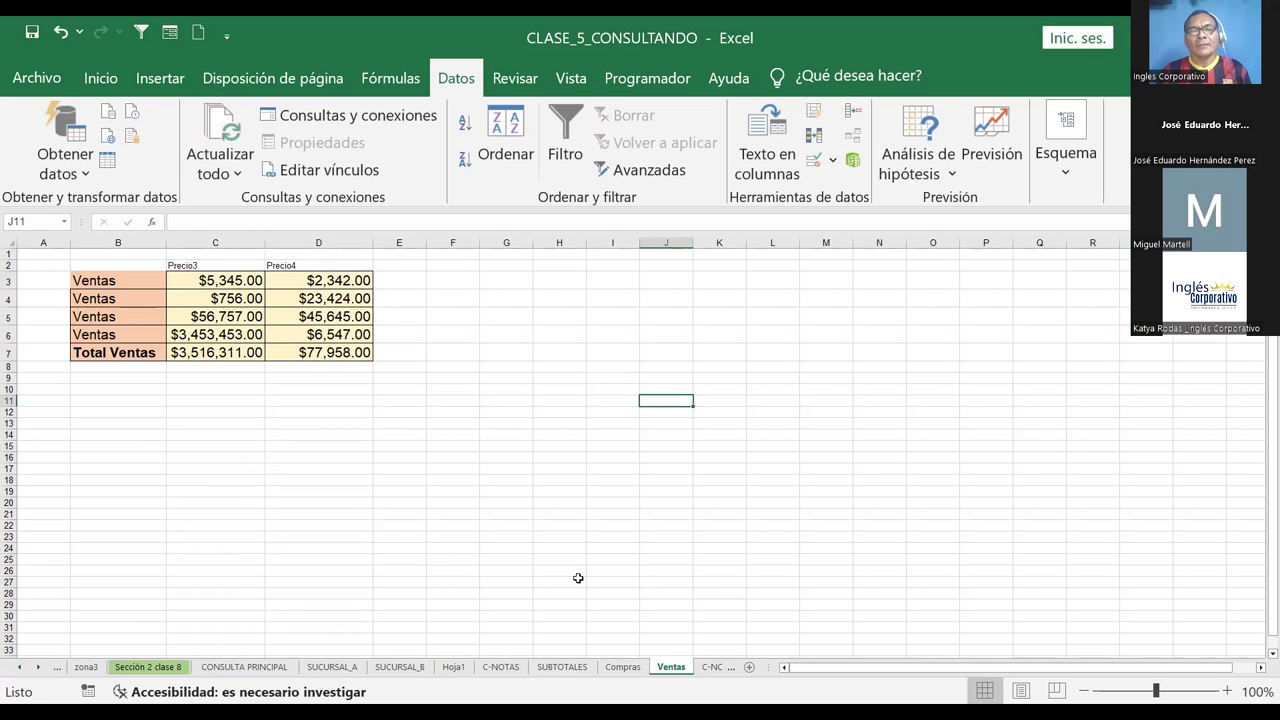
{"action": "left_click", "coordinate": [564, 667]}
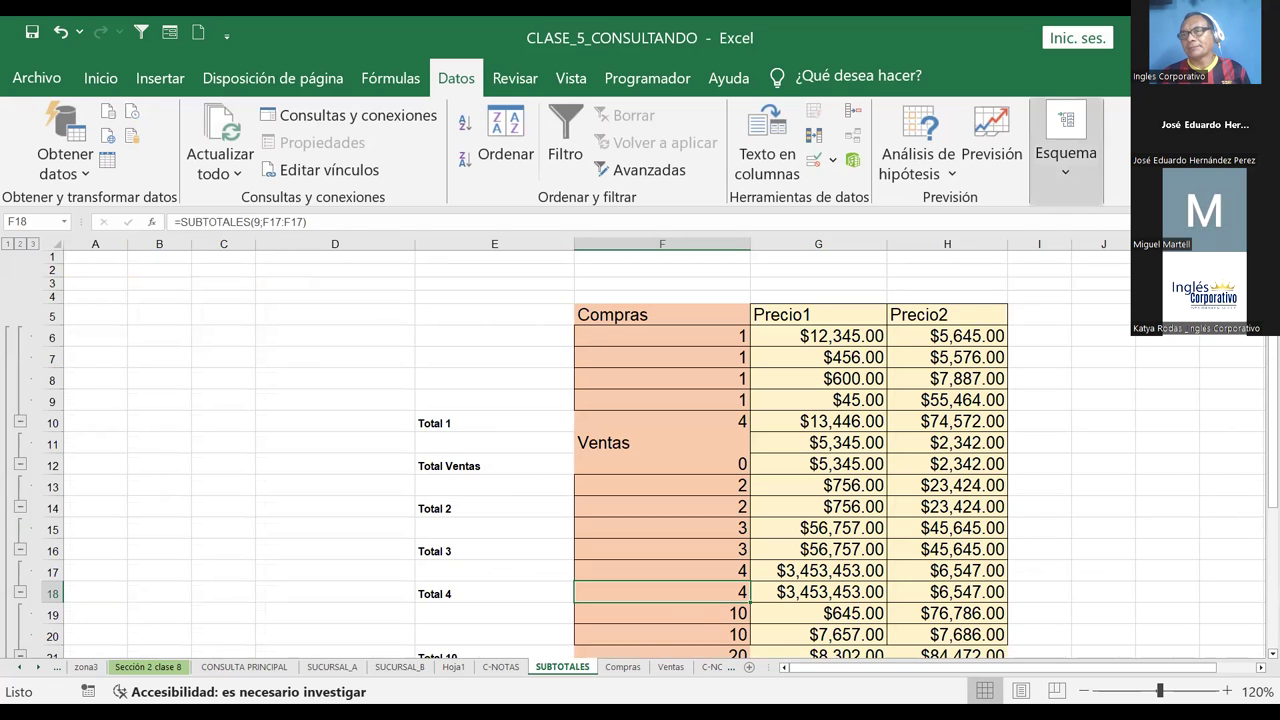
Reapply Subtotal with Precio1 and (Columna E) ticked alongside Precio2, replacing current subtotals
{"action": "left_click", "coordinate": [1066, 150]}
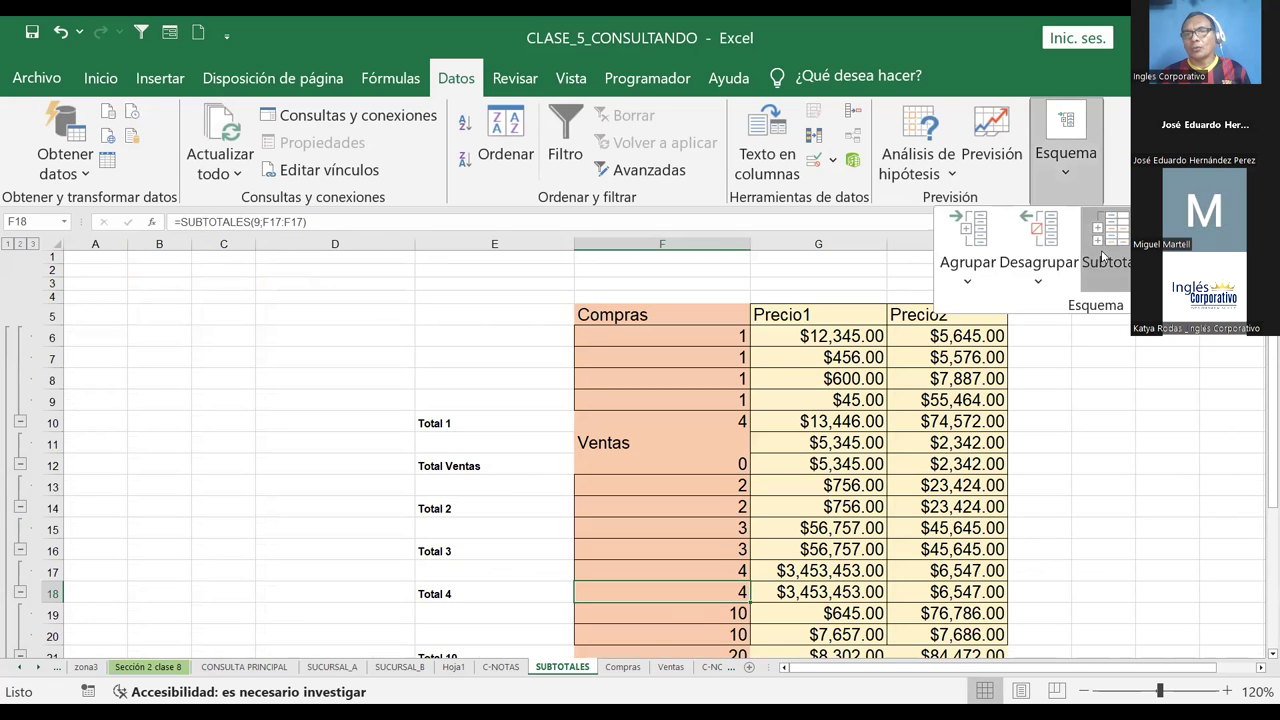
{"action": "left_click", "coordinate": [1103, 258]}
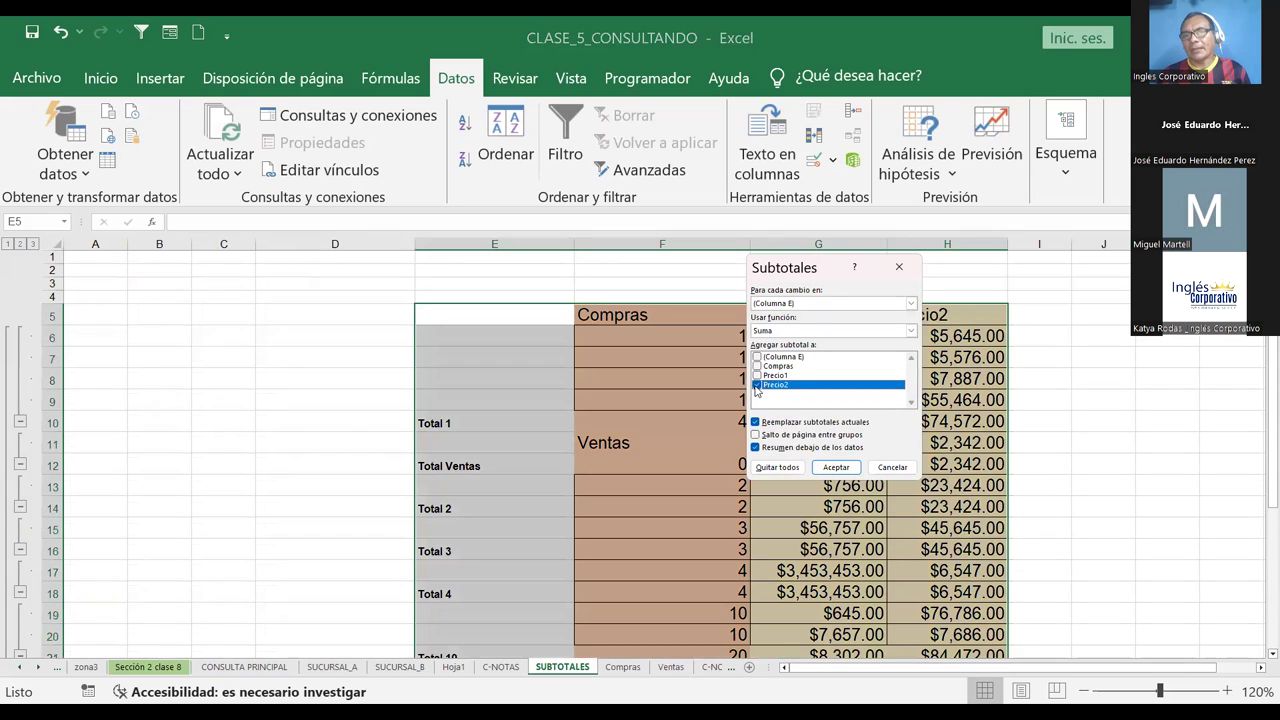
{"action": "left_click", "coordinate": [757, 375]}
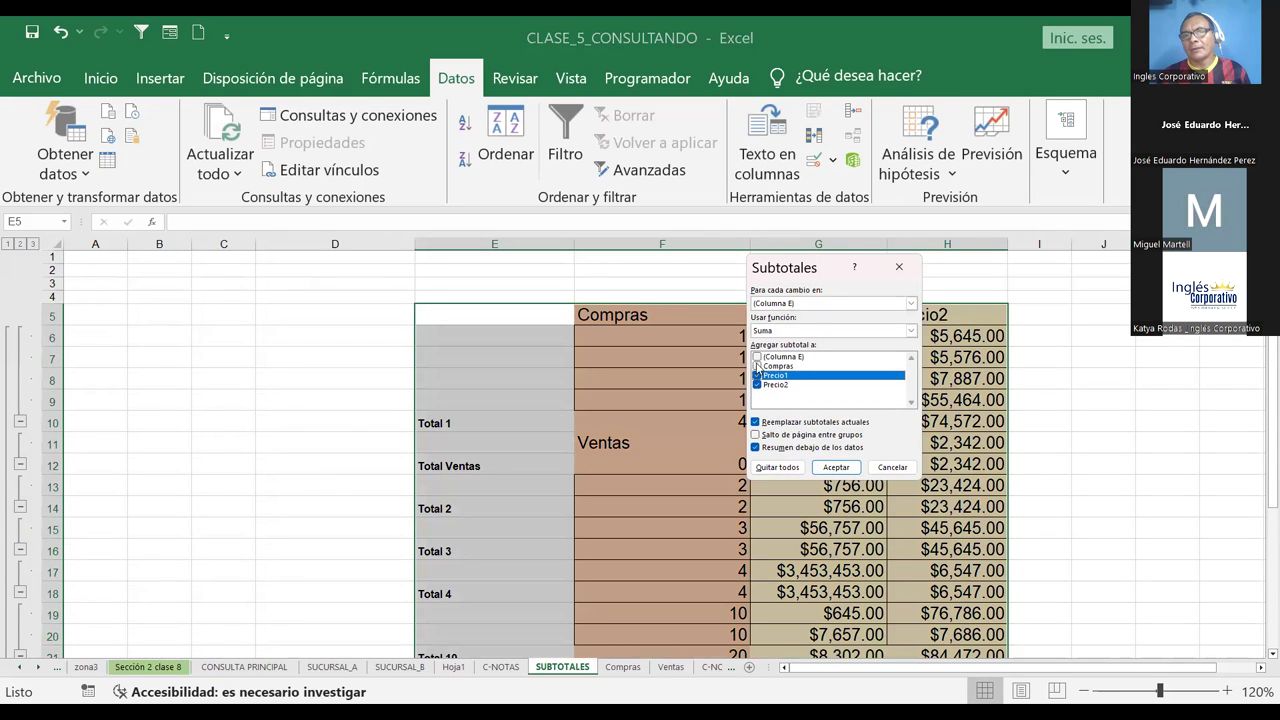
{"action": "left_click", "coordinate": [758, 357]}
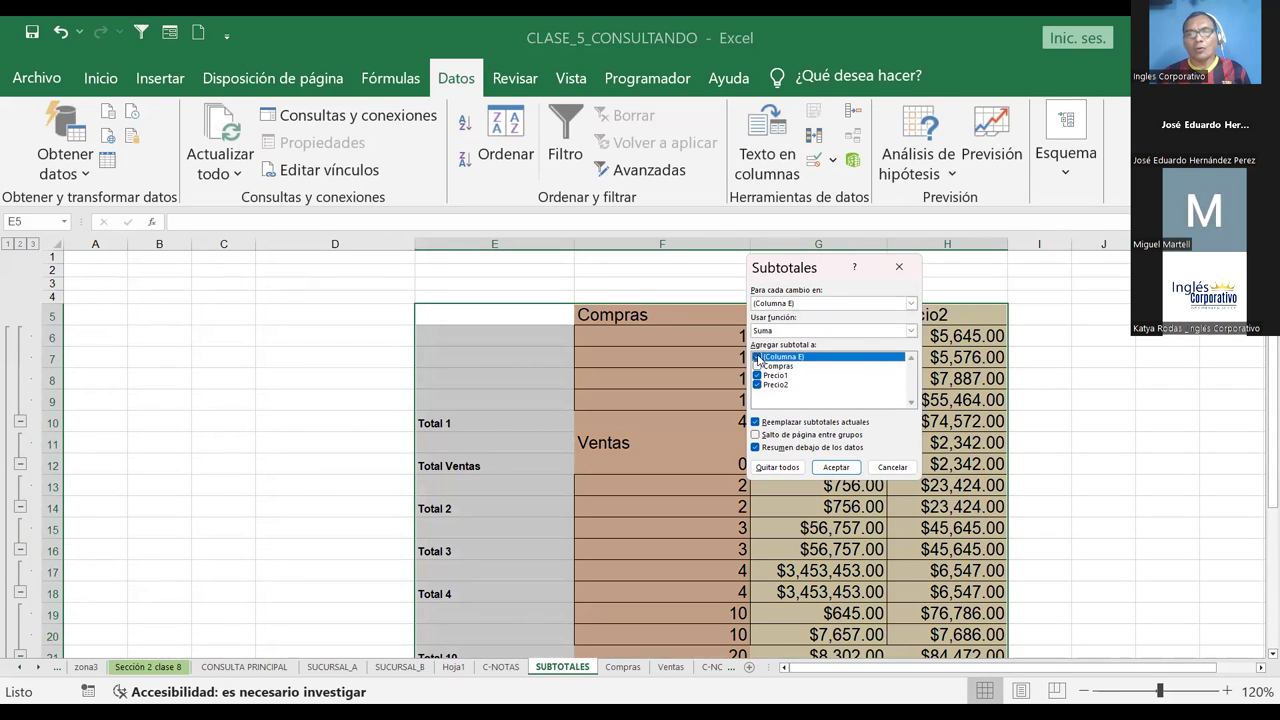
{"action": "left_click", "coordinate": [836, 467]}
{"action": "scroll", "coordinate": [583, 503], "scroll_direction": "down", "scroll_amount": 3}
{"action": "scroll", "coordinate": [586, 494], "scroll_direction": "up", "scroll_amount": 3}
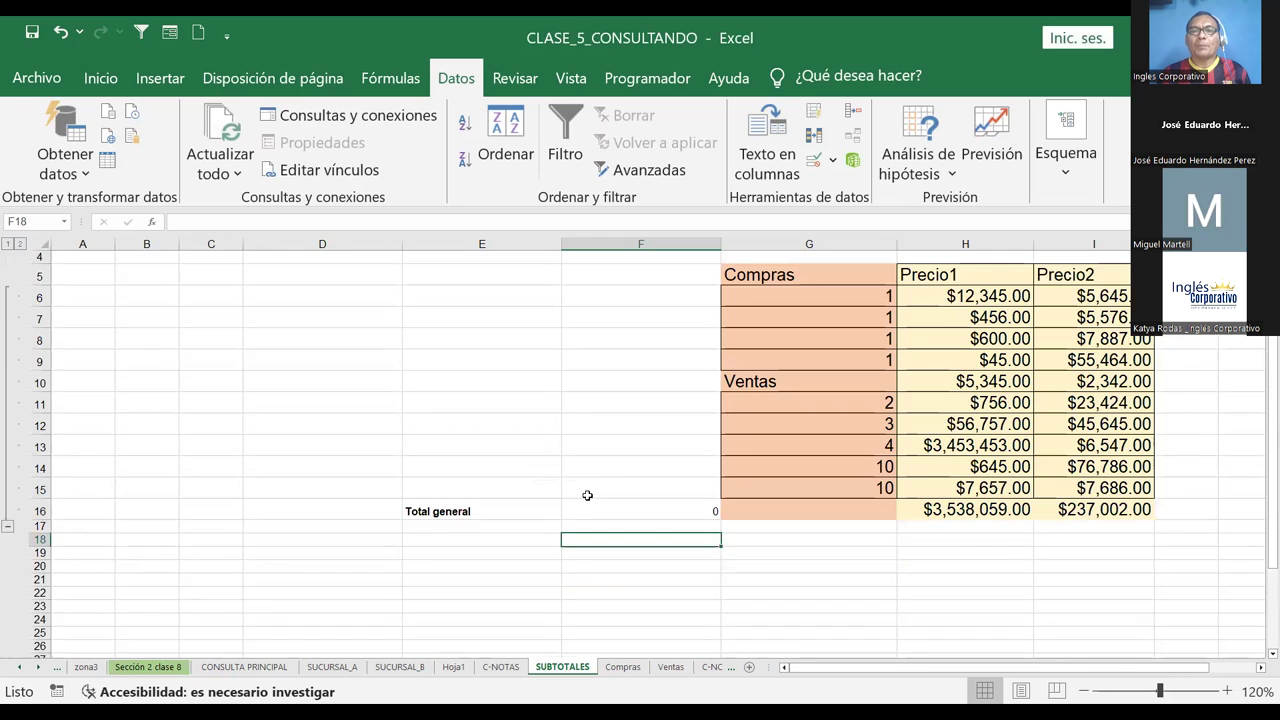
Look through the Compras, Ventas and C-NOTAS2 sheets, then return to SUBTOTALES
{"action": "left_click", "coordinate": [623, 667]}
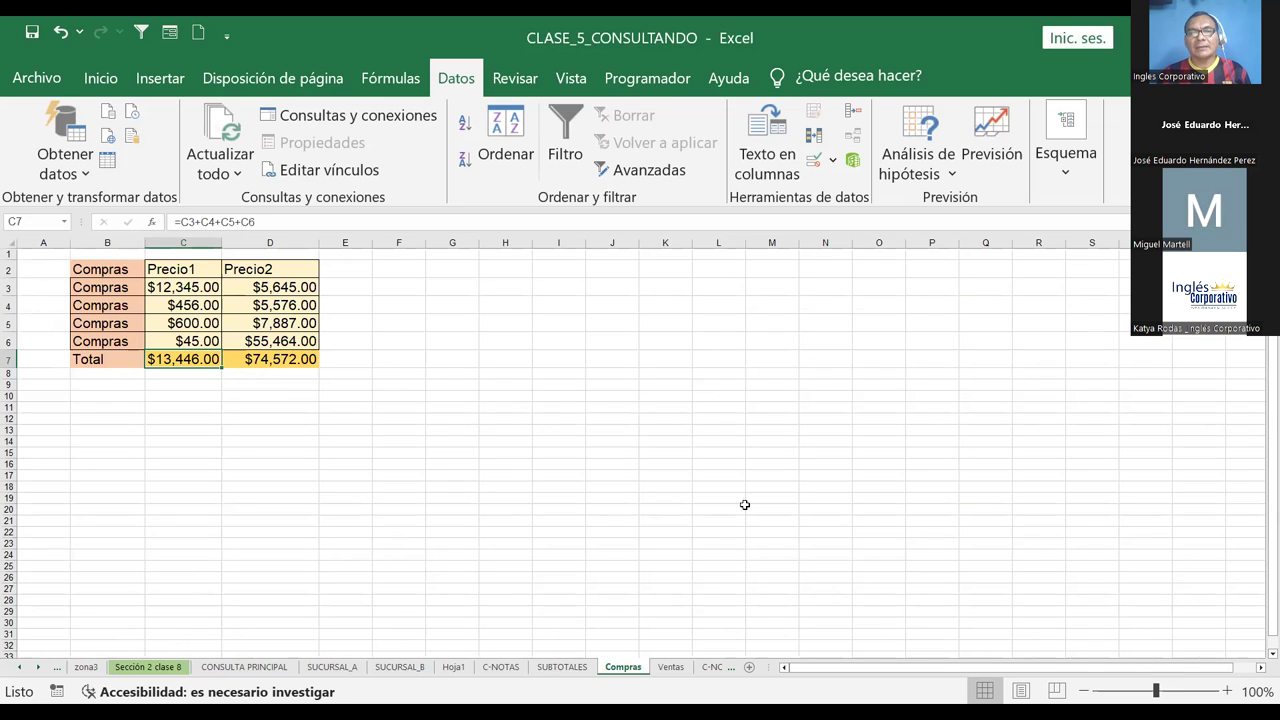
{"action": "left_click", "coordinate": [671, 667]}
{"action": "scroll", "coordinate": [546, 535], "scroll_direction": "down", "scroll_amount": 3}
{"action": "left_click", "coordinate": [712, 668]}
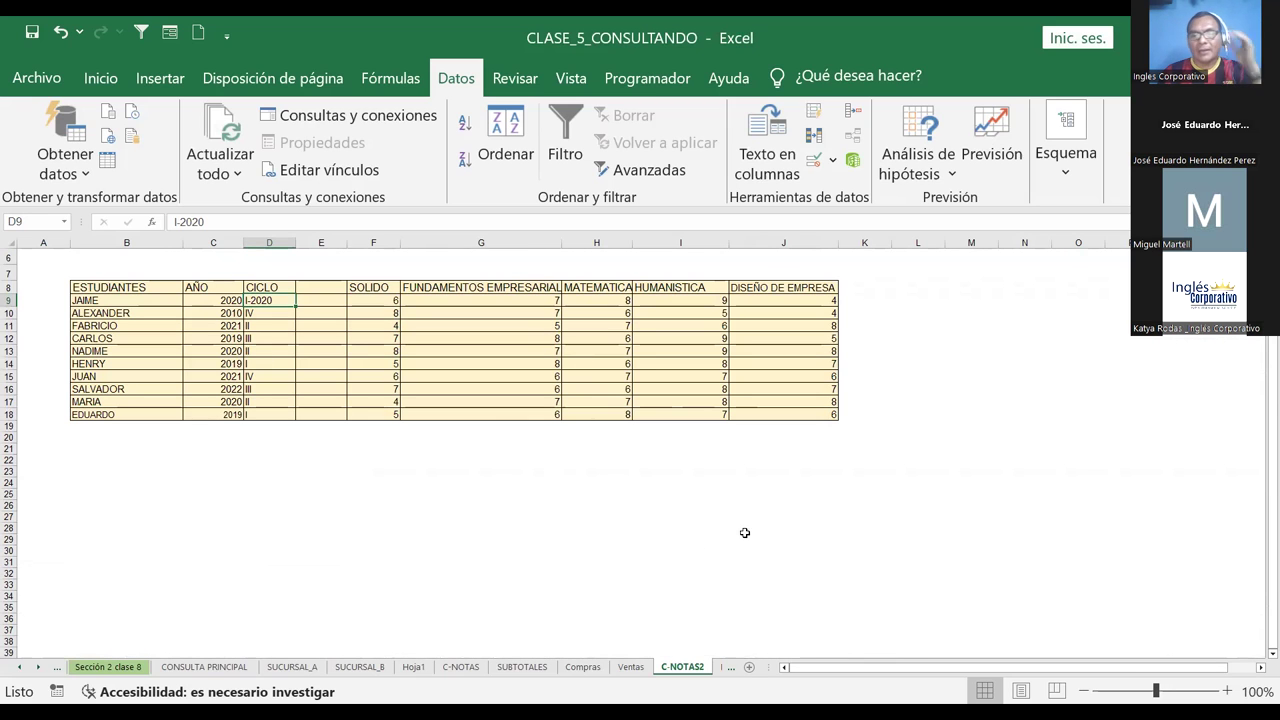
{"action": "left_click", "coordinate": [522, 667]}
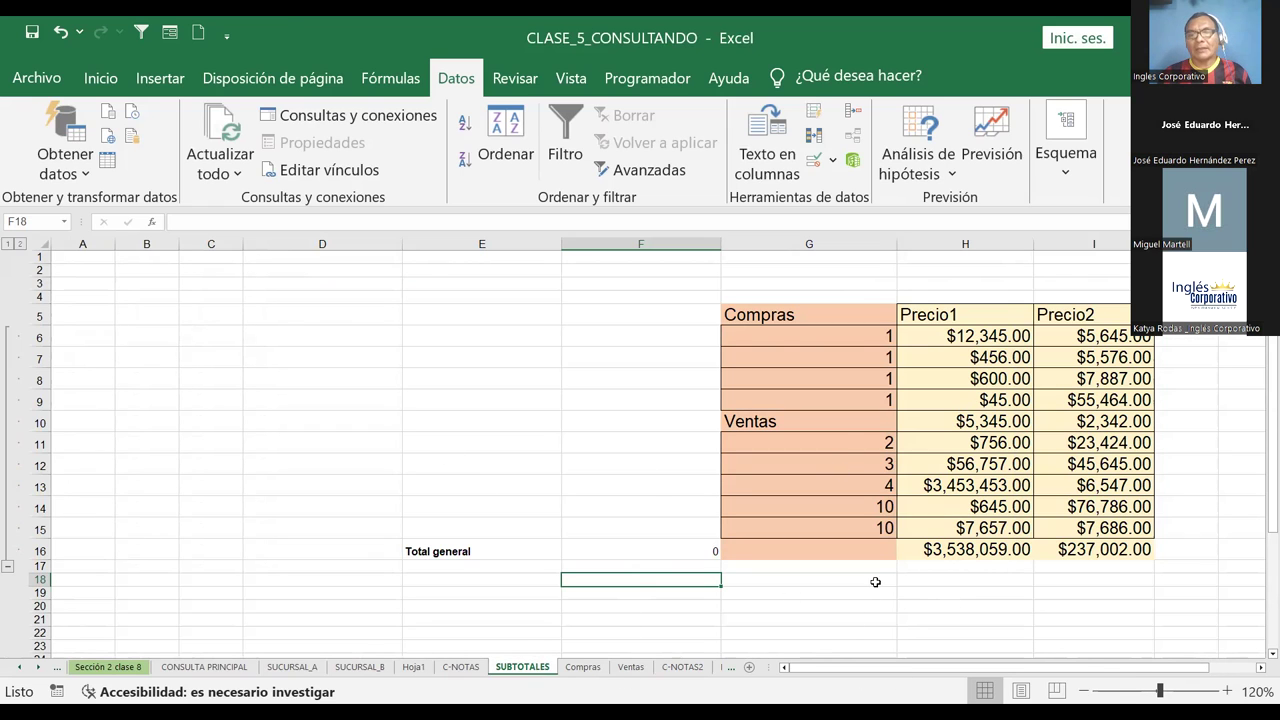
Undo the applied subtotals, leaving the plain price table, and select F5
{"action": "left_click", "coordinate": [62, 32]}
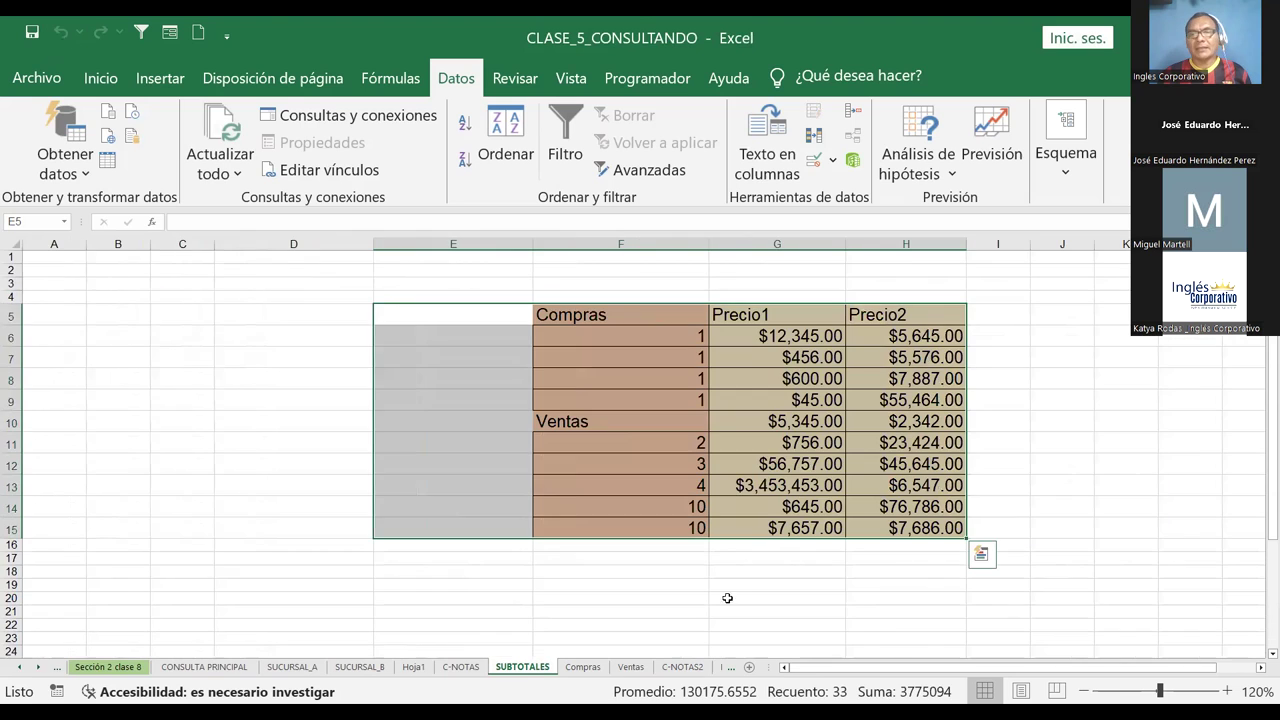
{"action": "left_click", "coordinate": [684, 612]}
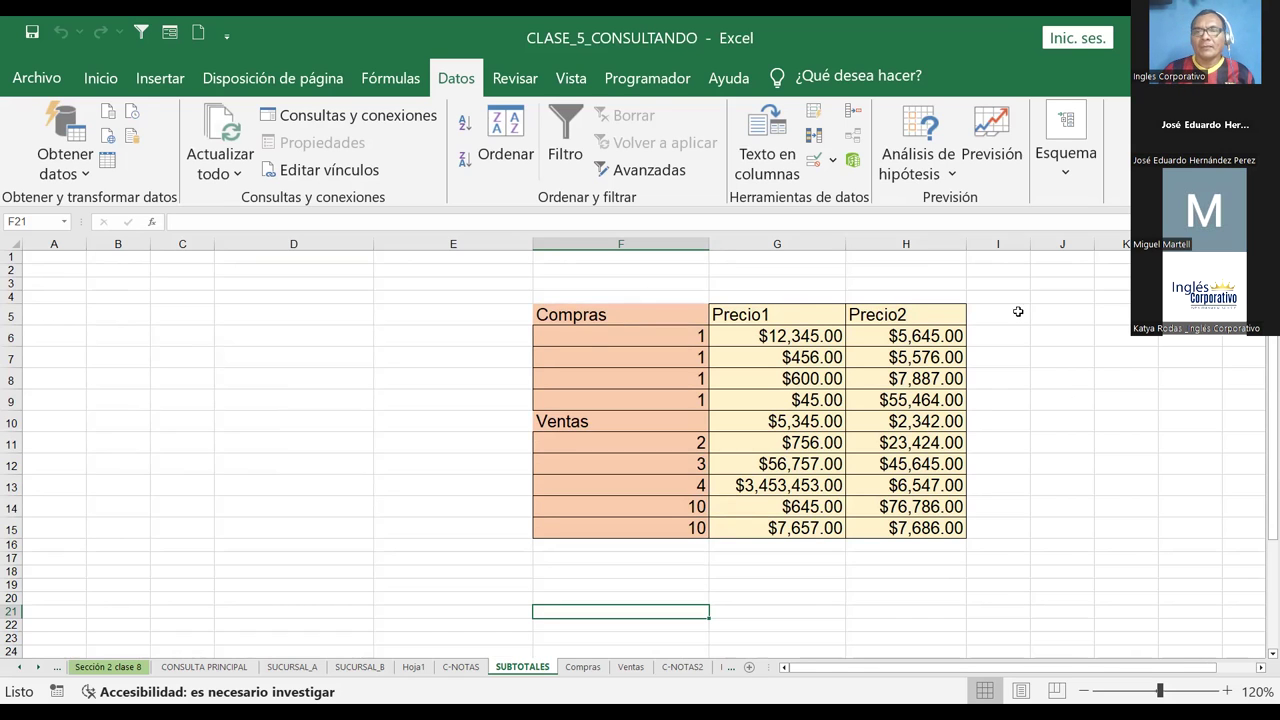
{"action": "left_click", "coordinate": [586, 314]}
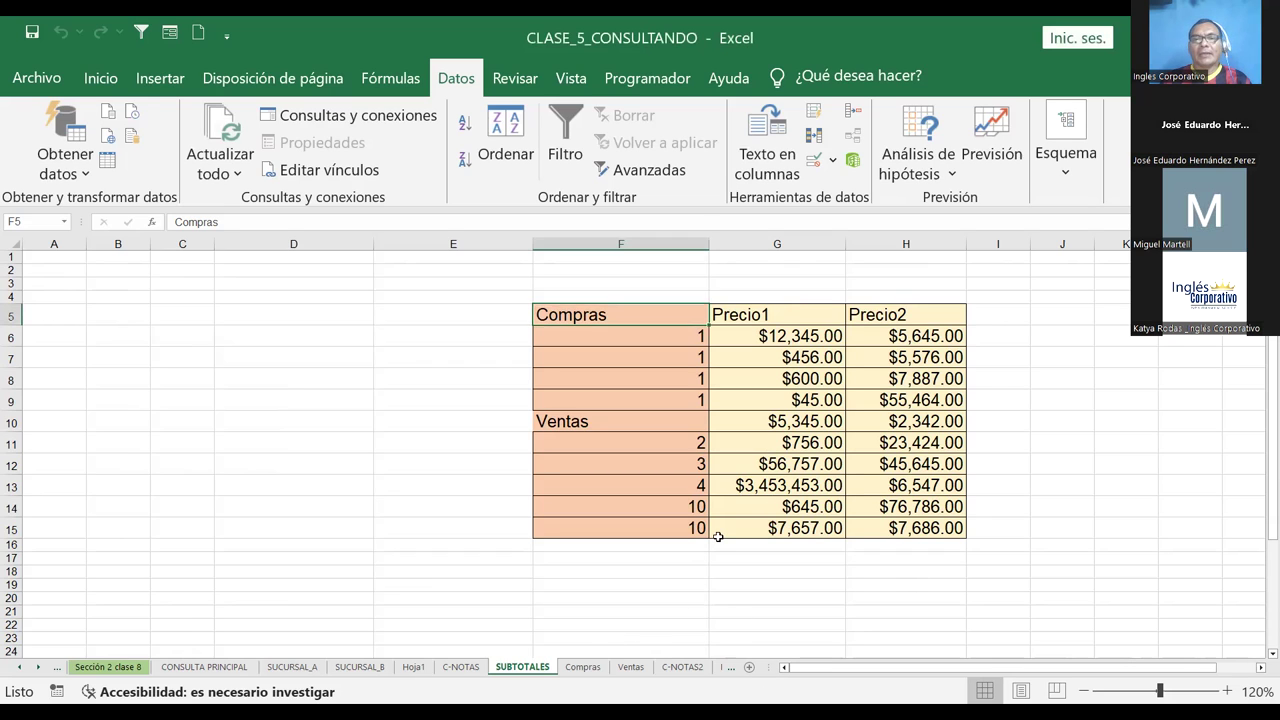
Delete column F holding the Compras and Ventas labels
{"action": "right_click", "coordinate": [614, 240]}
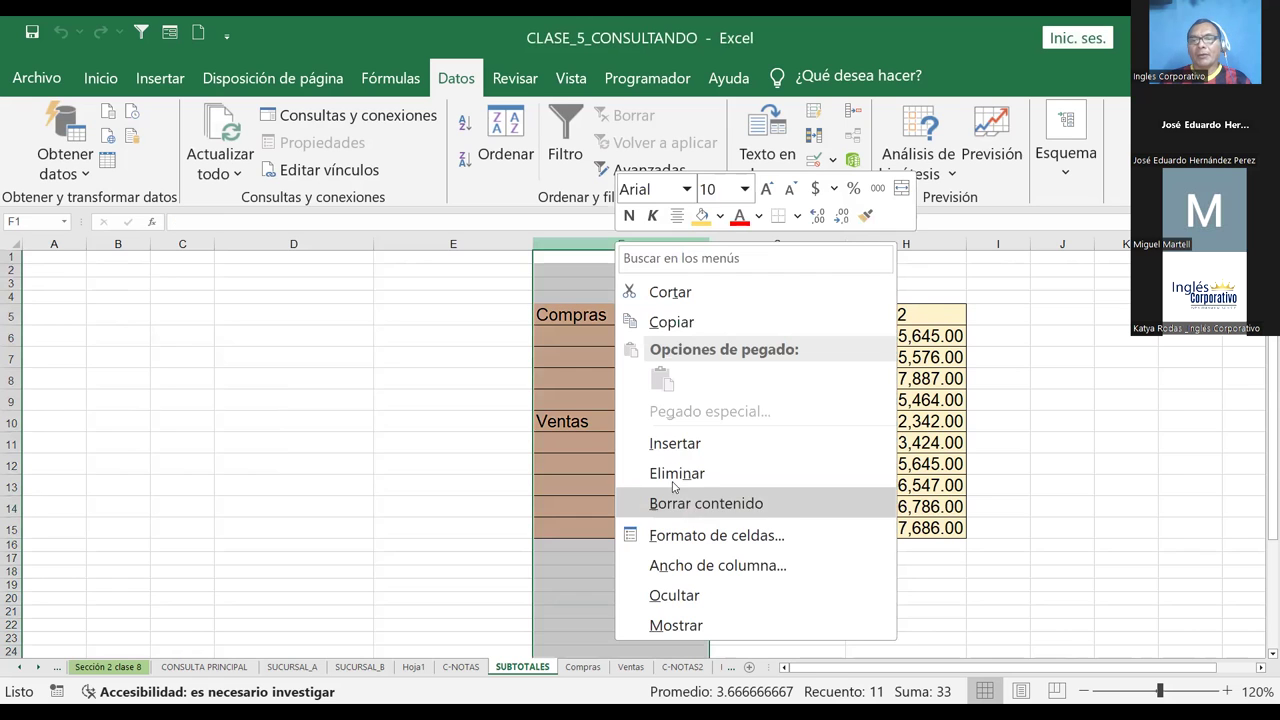
{"action": "left_click", "coordinate": [673, 474]}
{"action": "left_click", "coordinate": [383, 466]}
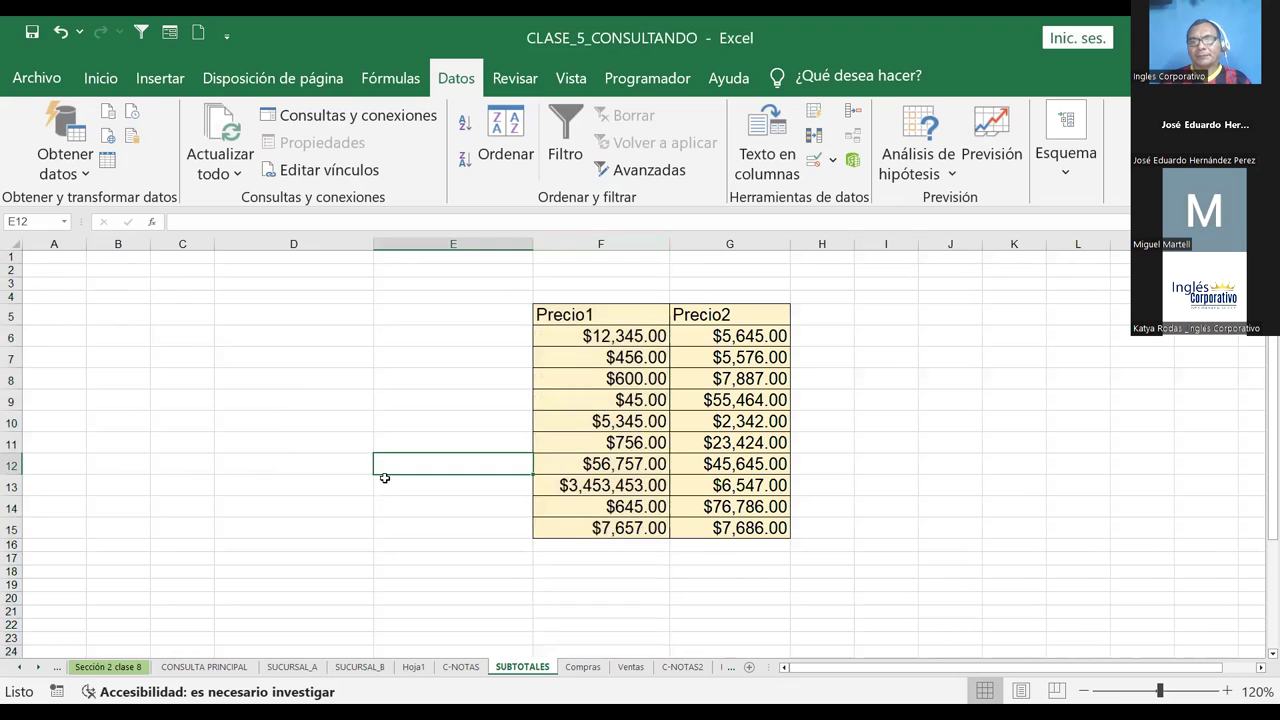
Glance at the Compras and Ventas sheets, then come back to SUBTOTALES
{"action": "left_click", "coordinate": [575, 672]}
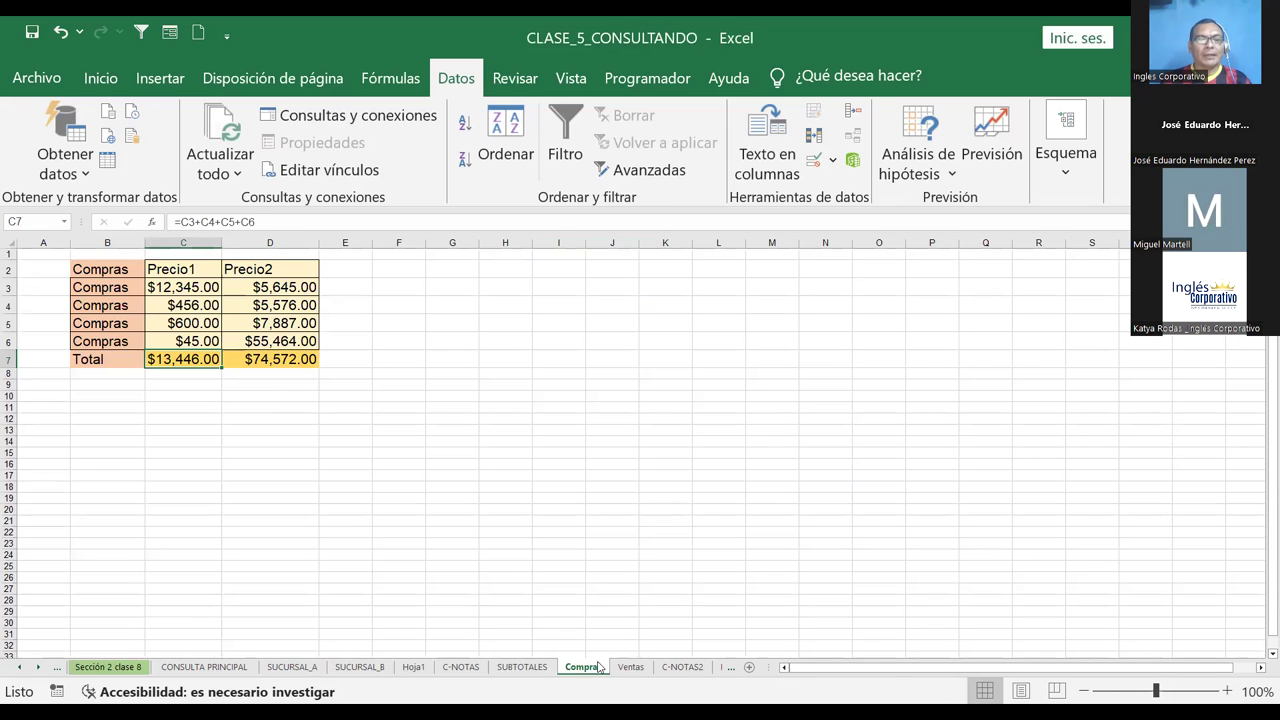
{"action": "right_click", "coordinate": [105, 254]}
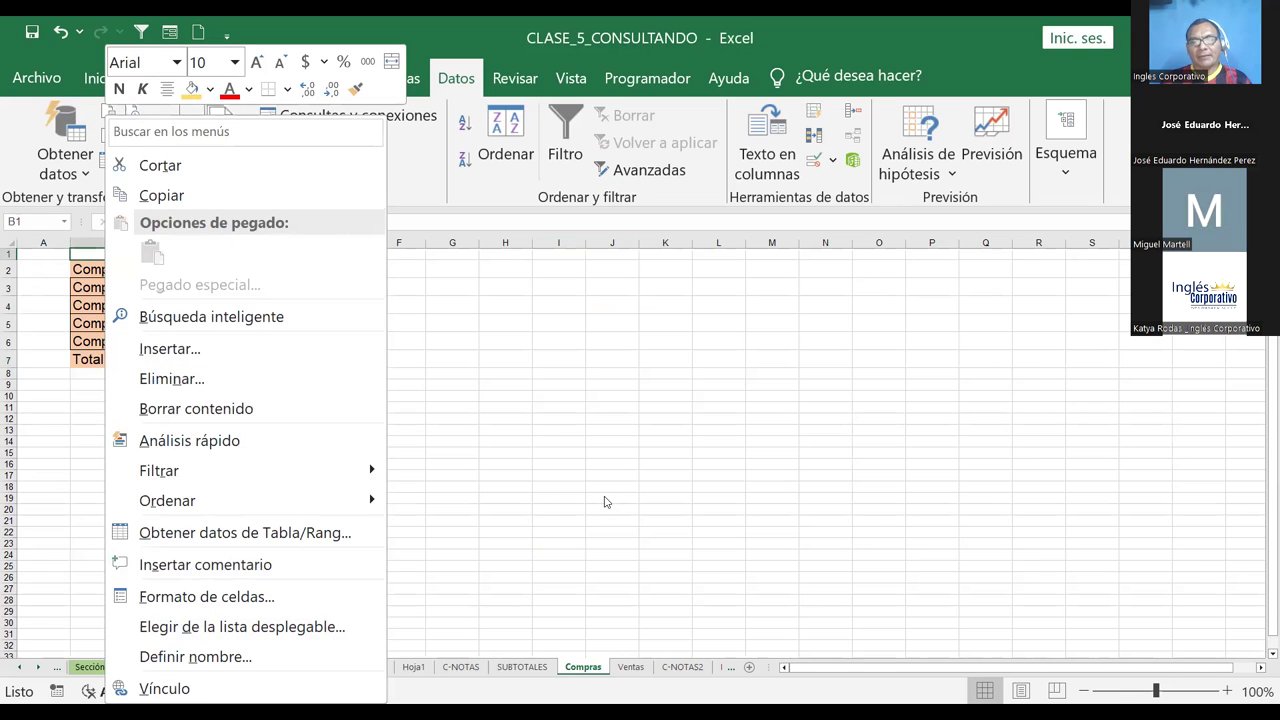
{"action": "left_click", "coordinate": [622, 668]}
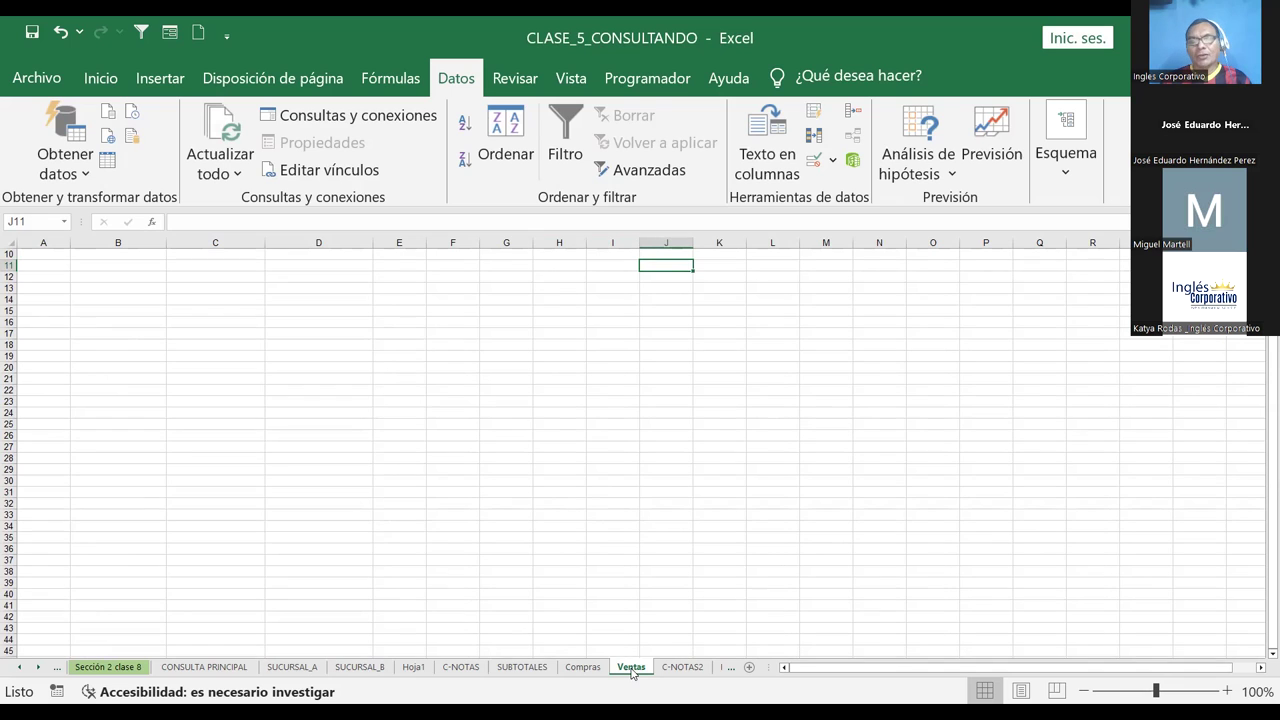
{"action": "left_click", "coordinate": [537, 672]}
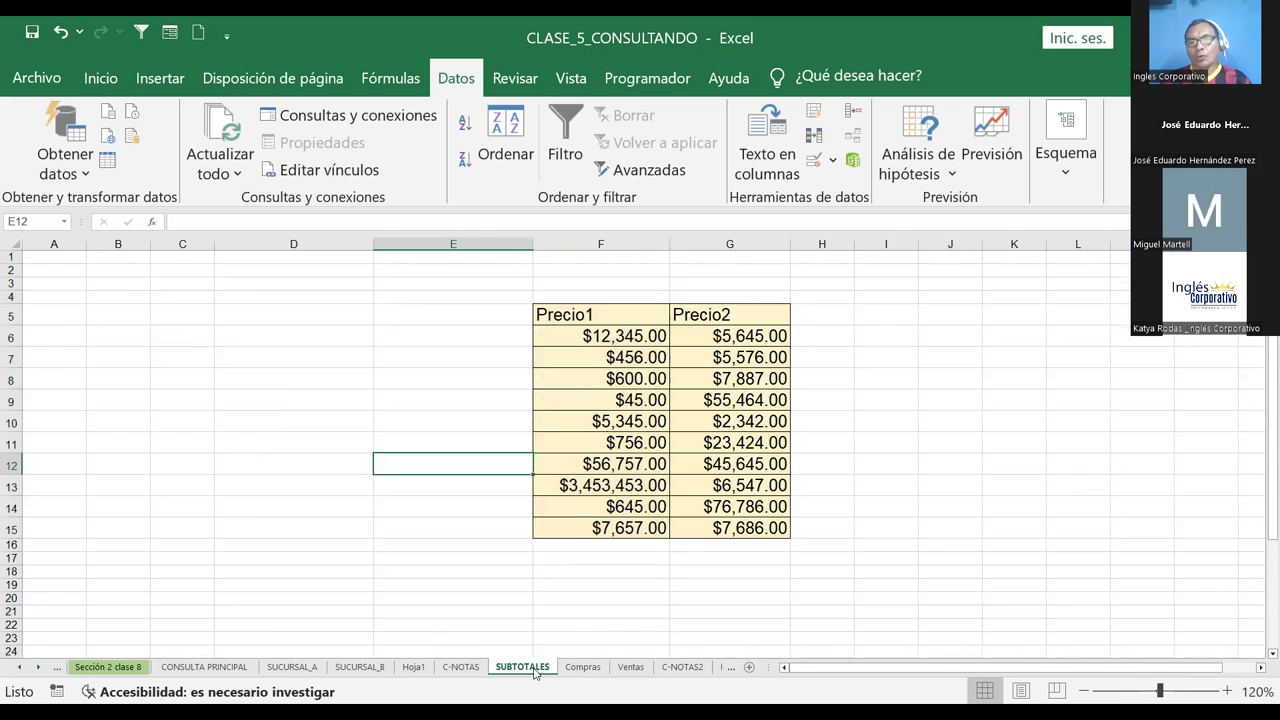
{"action": "scroll", "coordinate": [580, 667], "scroll_direction": "down", "scroll_amount": 1}
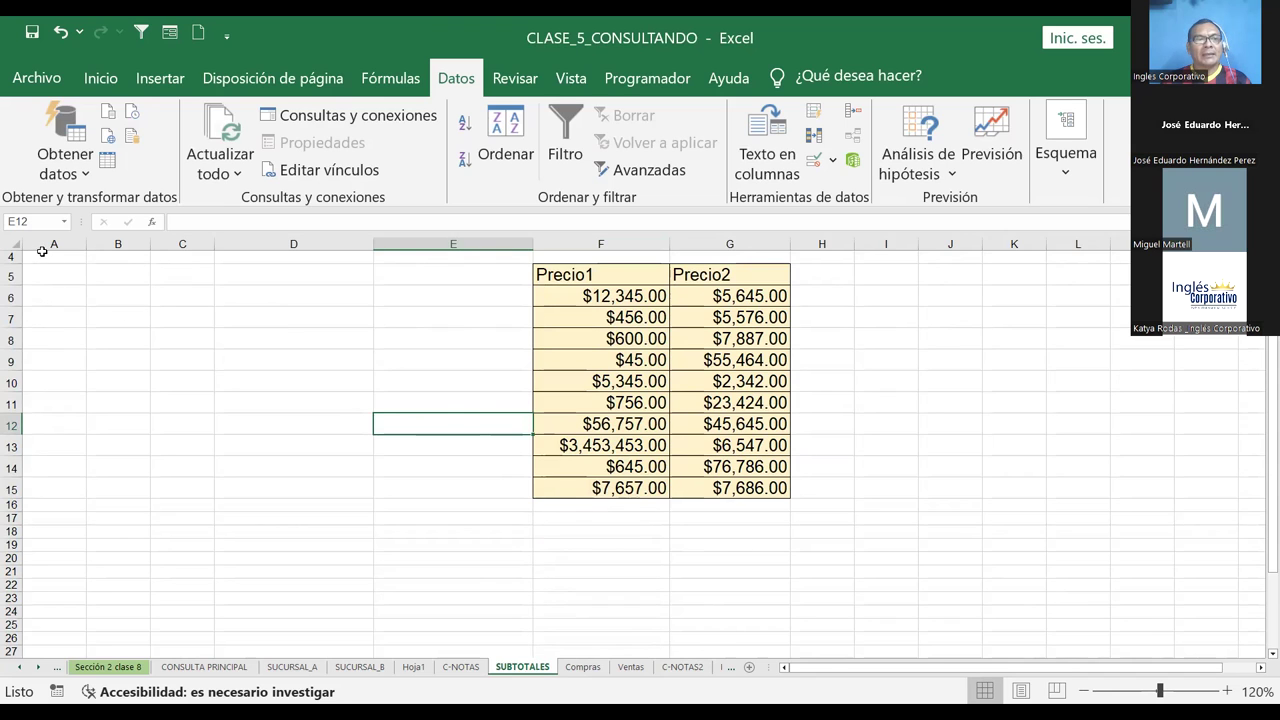
Delete the empty columns A through E so Precio1 and Precio2 sit in columns A and B
{"action": "left_click", "coordinate": [46, 244]}
{"action": "left_click_drag", "start_coordinate": [419, 263], "coordinate": [420, 262]}
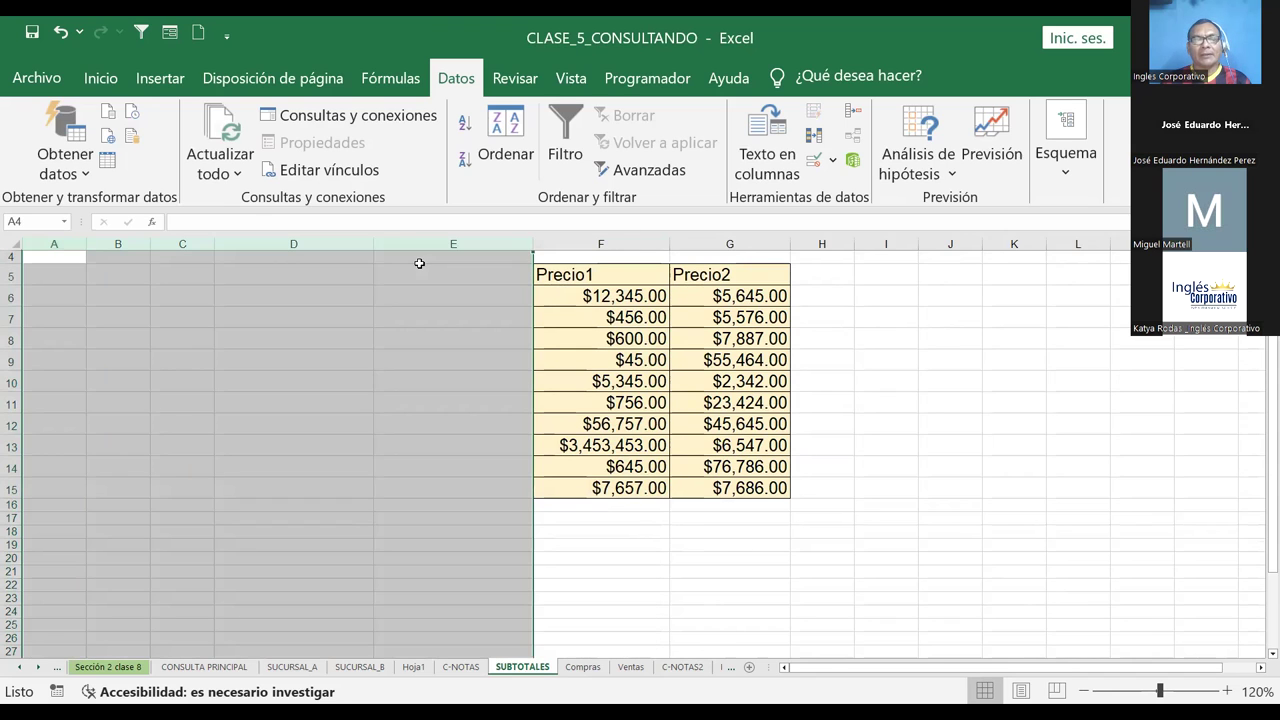
{"action": "right_click", "coordinate": [485, 245]}
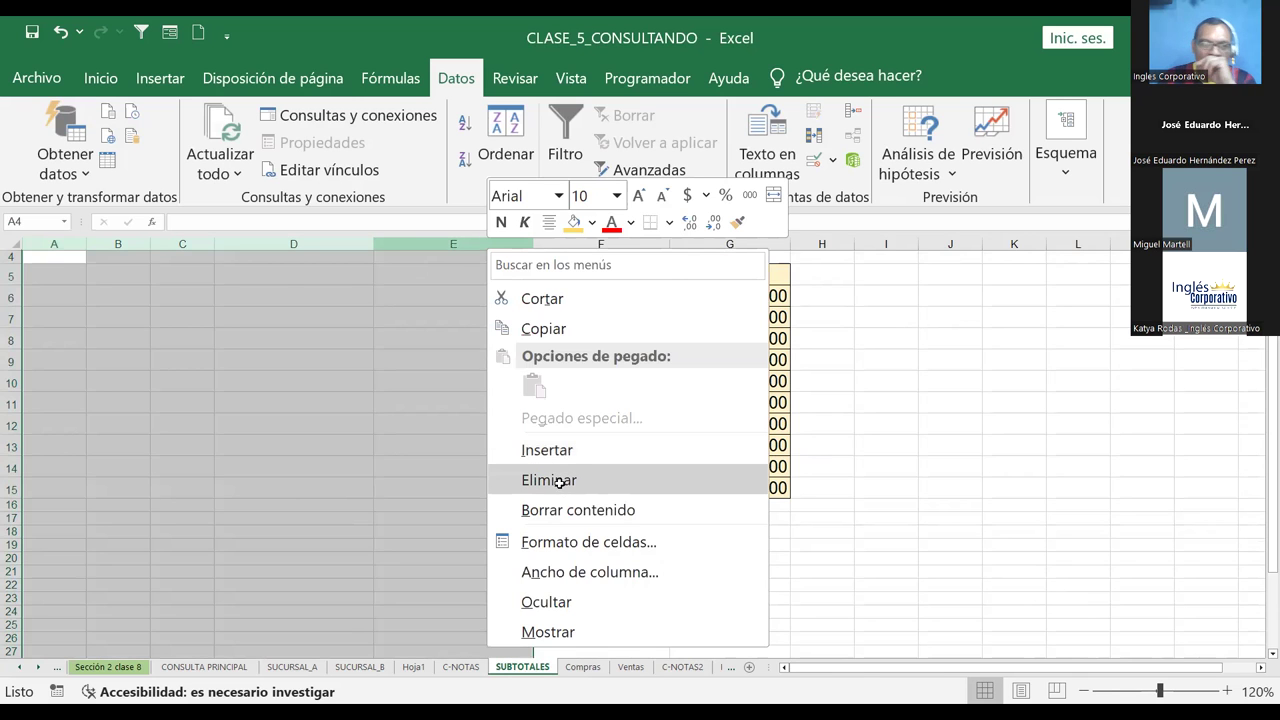
{"action": "left_click", "coordinate": [560, 482]}
{"action": "left_click", "coordinate": [436, 340]}
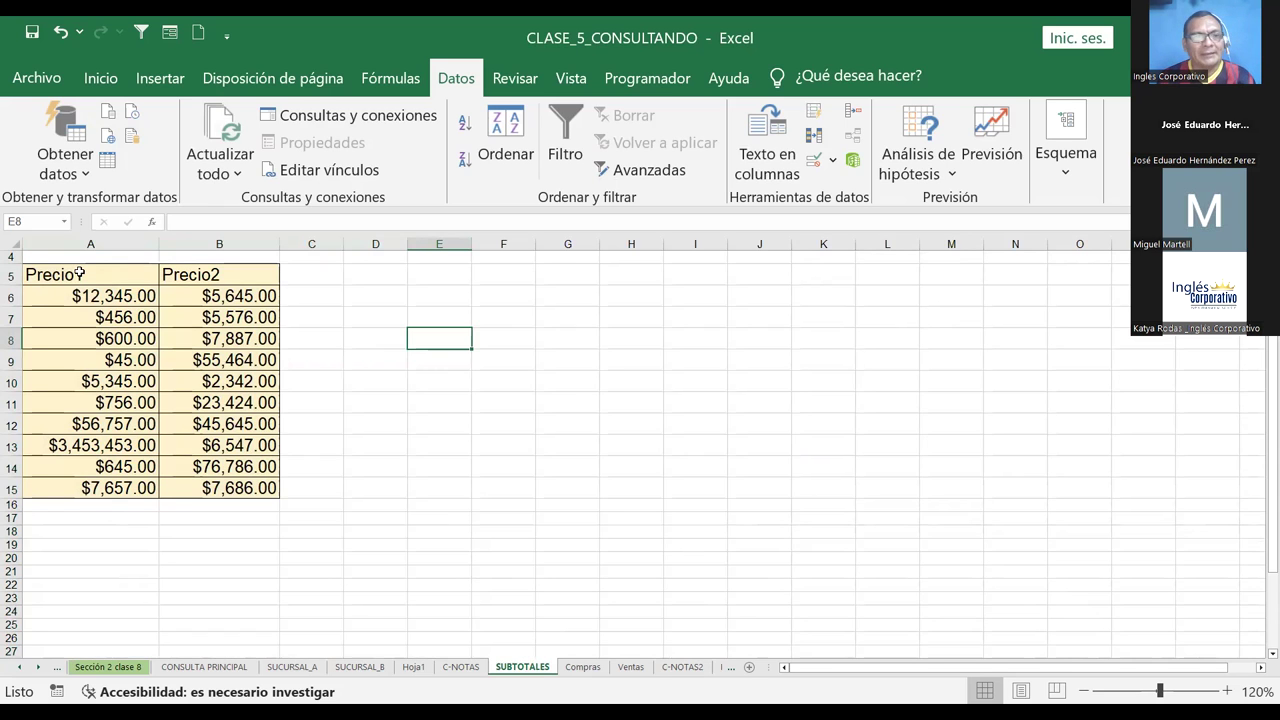
{"action": "left_click", "coordinate": [45, 274]}
{"action": "left_click", "coordinate": [204, 272]}
Add the header Precio3 in C5 and give it B5's header formatting
{"action": "left_click", "coordinate": [309, 278]}
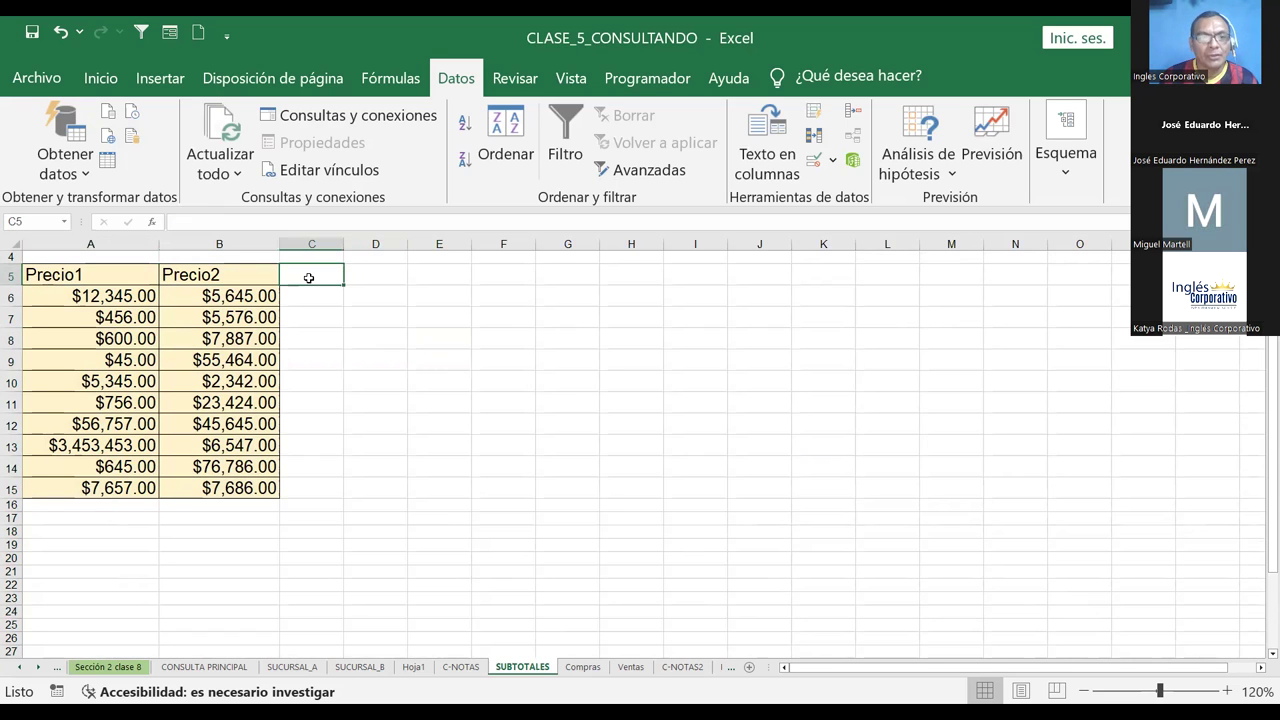
{"action": "type", "text": "Precio3"}
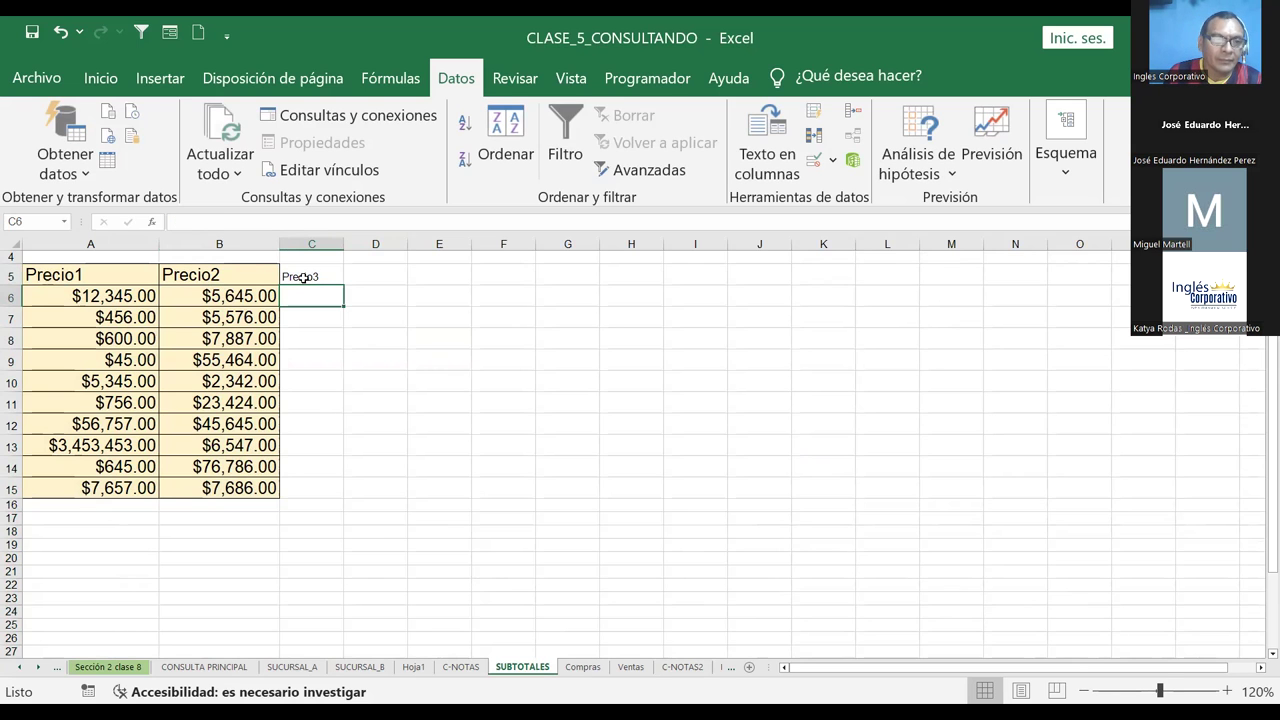
{"action": "left_click", "coordinate": [200, 270]}
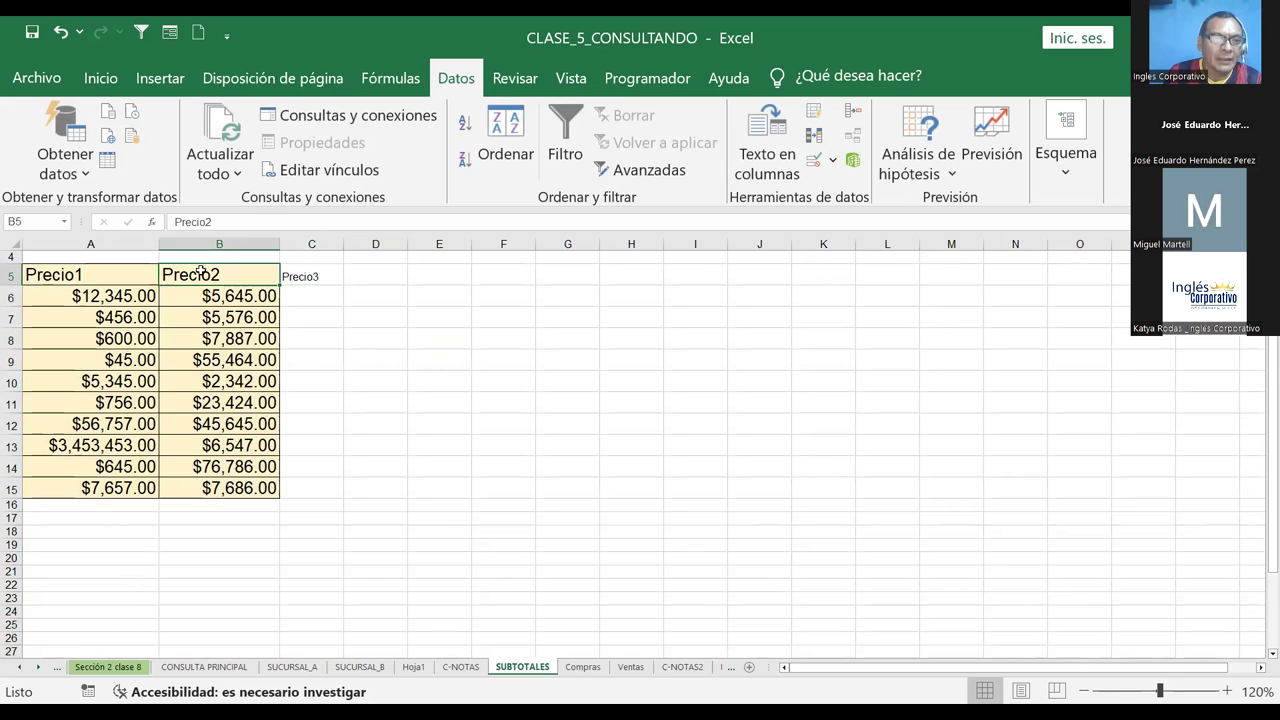
{"action": "left_click", "coordinate": [48, 84]}
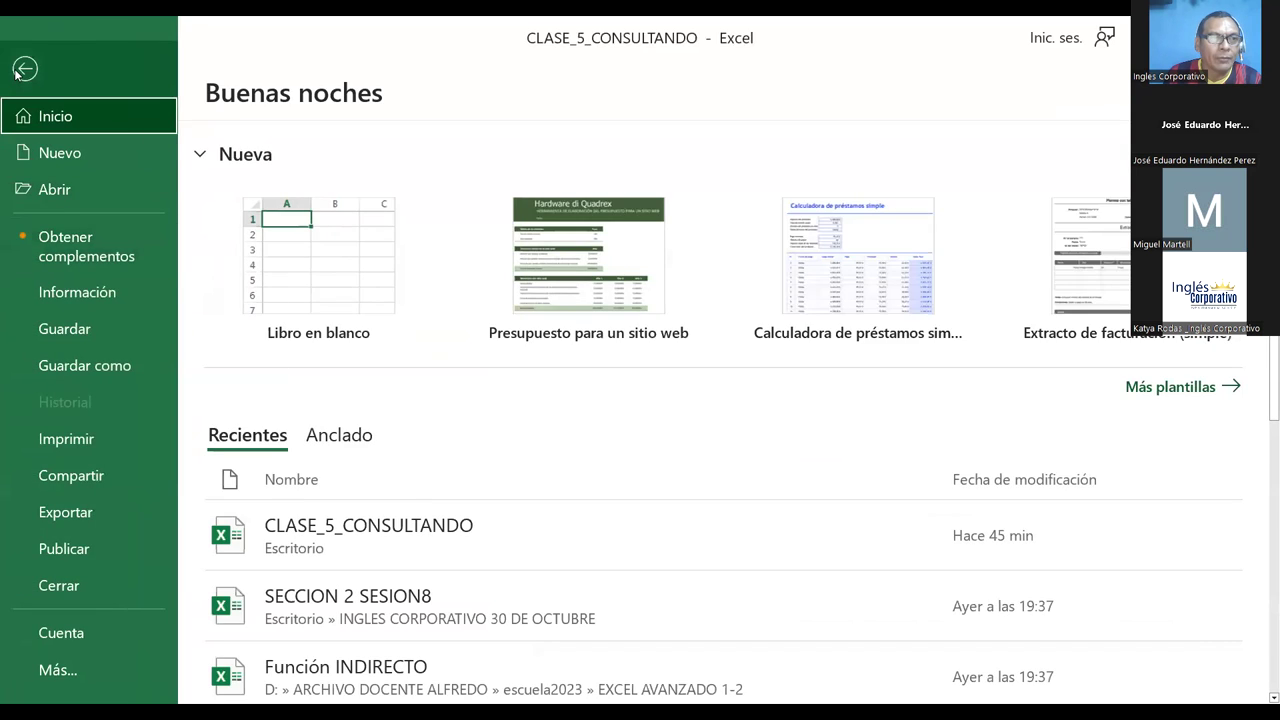
{"action": "key", "text": "Escape"}
{"action": "left_click", "coordinate": [100, 78]}
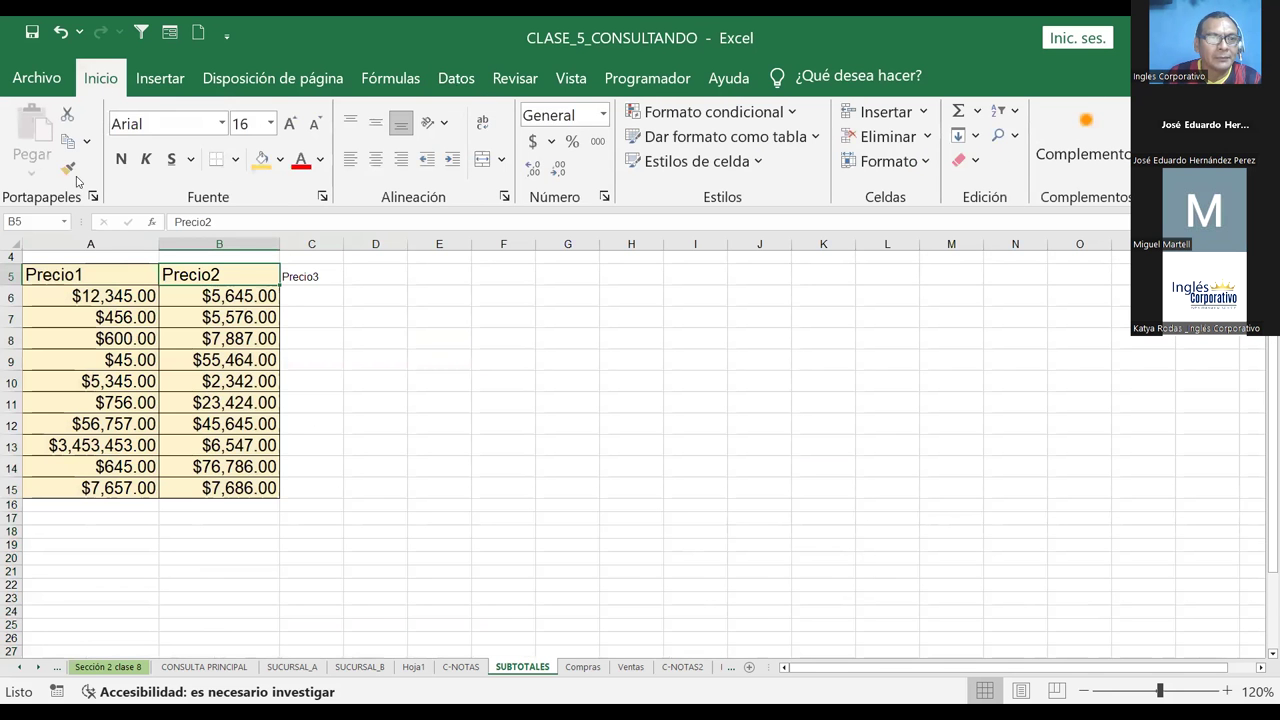
{"action": "left_click", "coordinate": [69, 170]}
{"action": "left_click", "coordinate": [298, 272]}
Enter 10 and 20 in C6:C7 and try extending the series down column C
{"action": "left_click", "coordinate": [296, 289]}
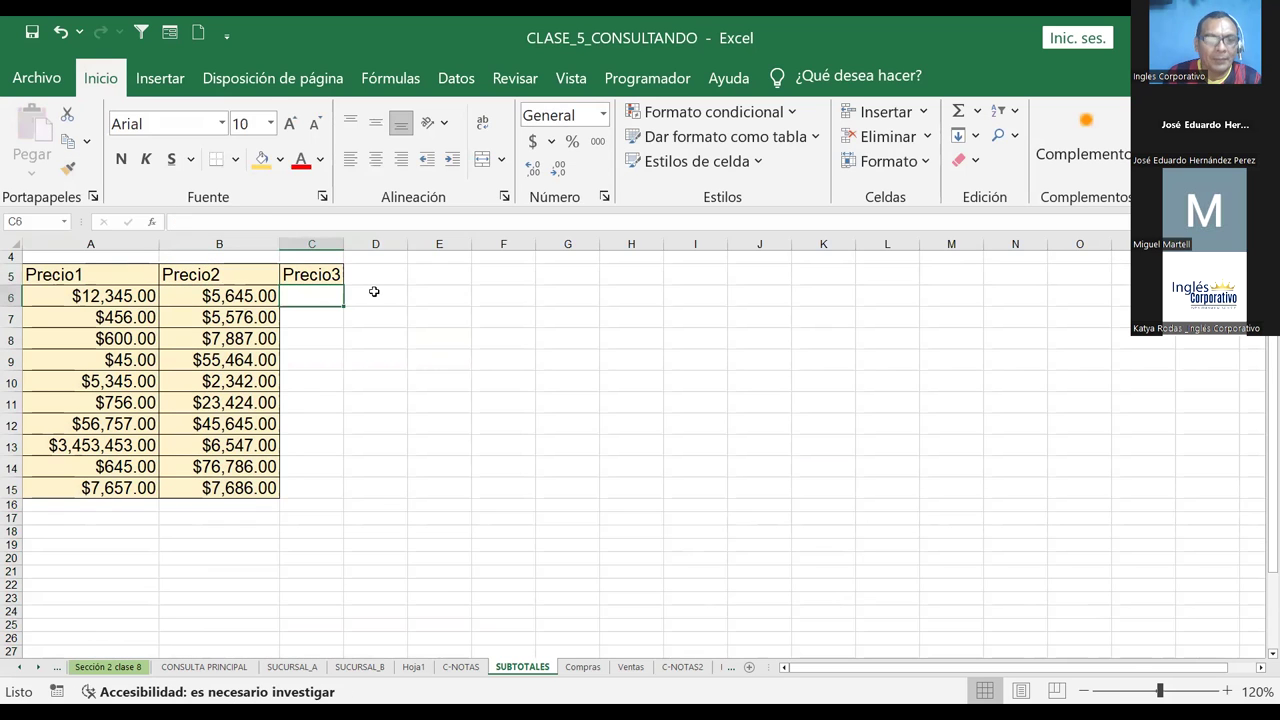
{"action": "type", "text": "10"}
{"action": "key", "text": "Return"}
{"action": "type", "text": "20"}
{"action": "key", "text": "Return"}
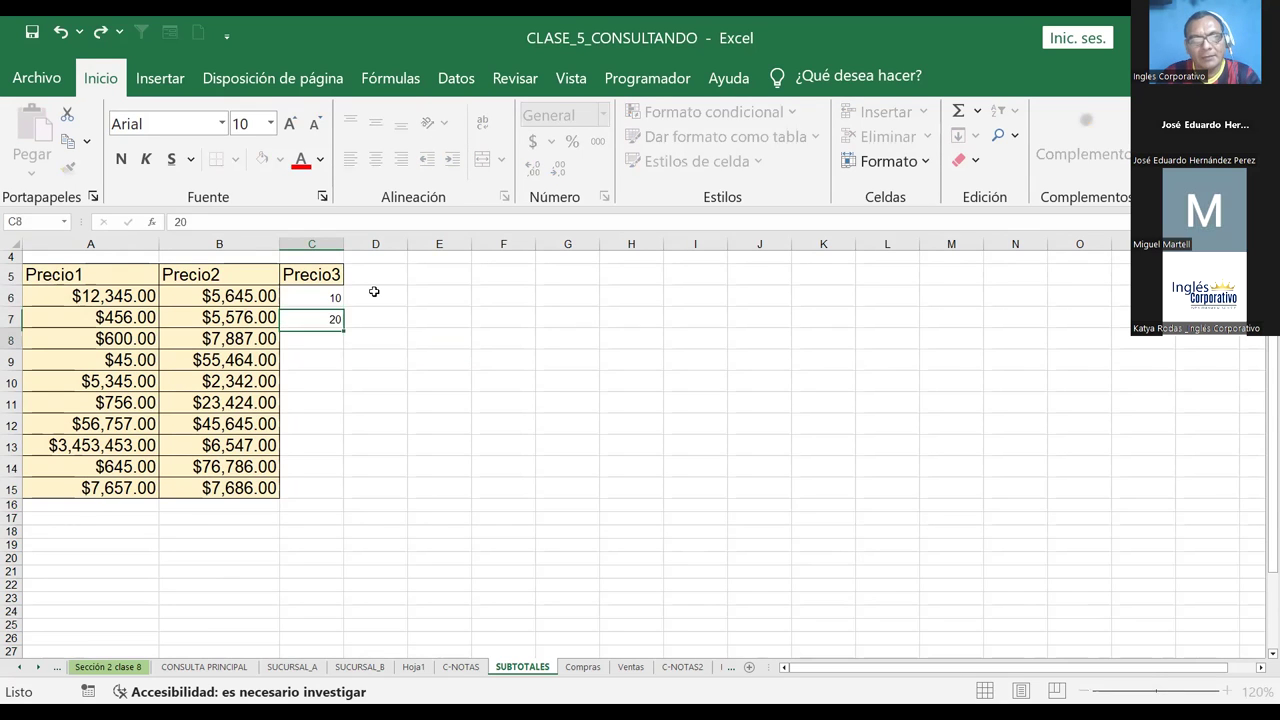
{"action": "left_click", "coordinate": [337, 320]}
{"action": "left_click_drag", "start_coordinate": [341, 326], "coordinate": [333, 506]}
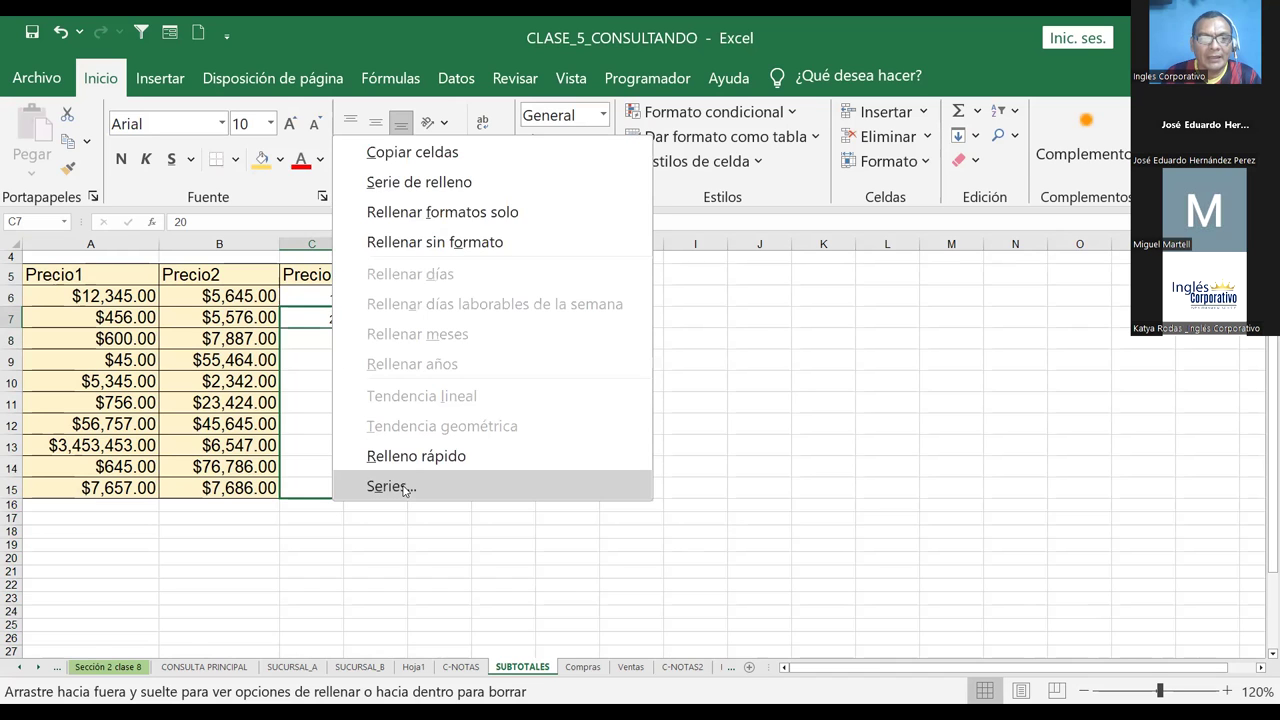
{"action": "key", "text": "Return"}
{"action": "left_click", "coordinate": [892, 413]}
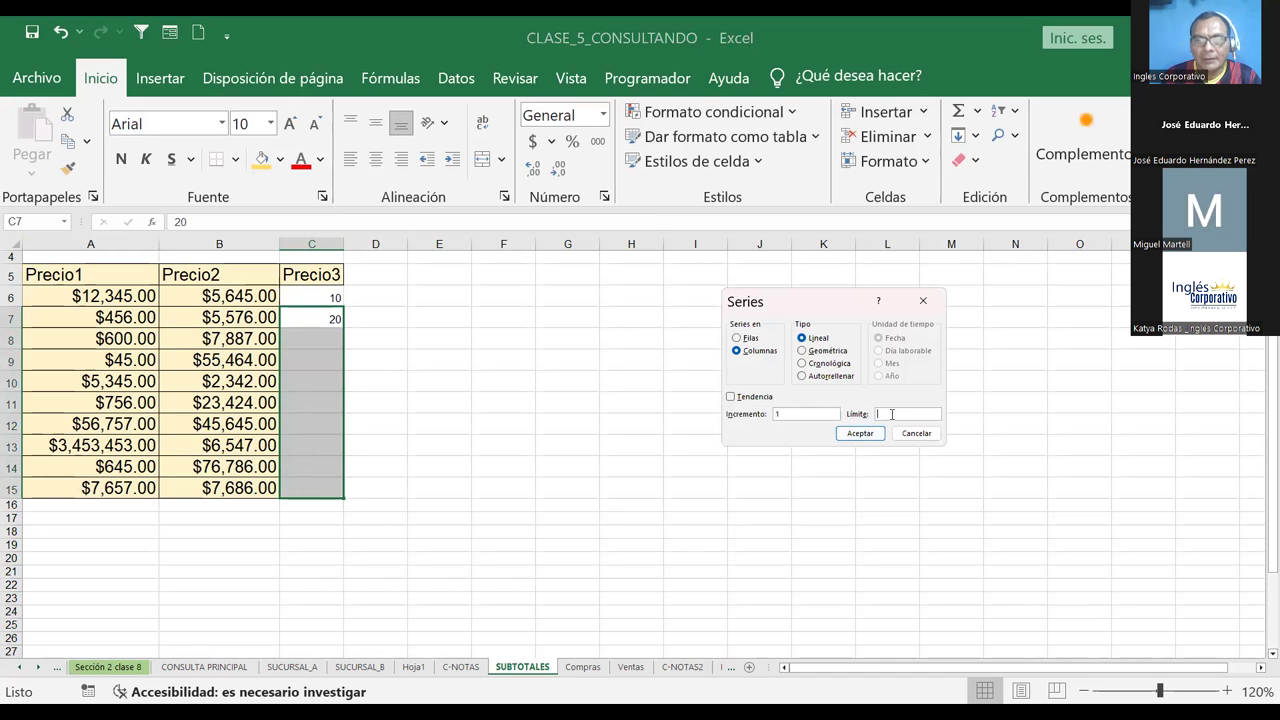
{"action": "type", "text": "20"}
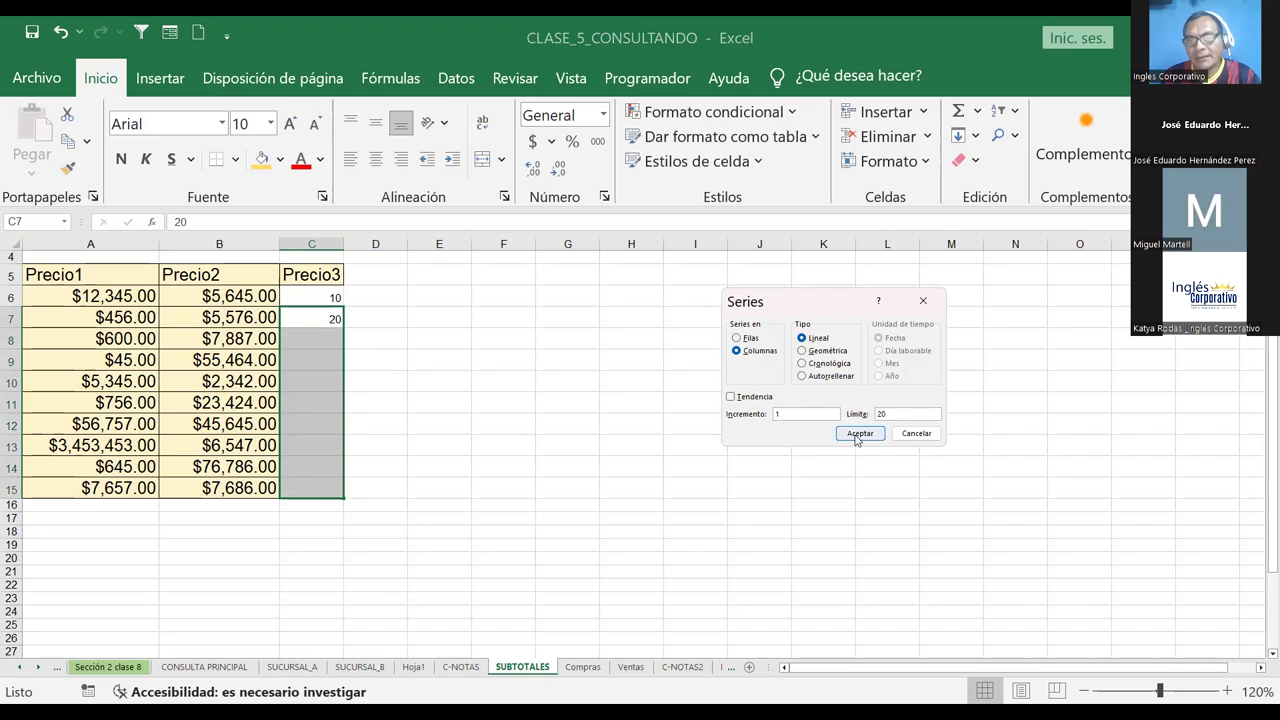
{"action": "key", "text": "Return"}
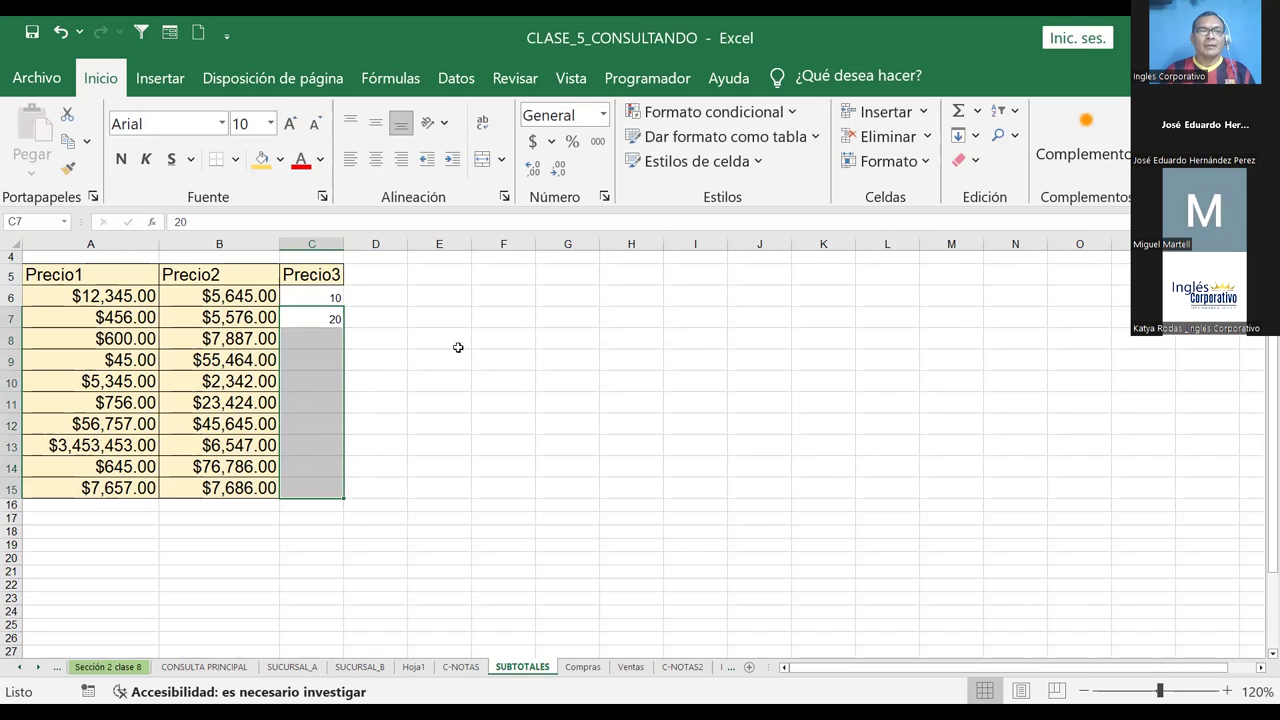
Fill C7:C15 as a series with increment 10, giving values up to 100
{"action": "left_click", "coordinate": [440, 318]}
{"action": "left_click", "coordinate": [328, 319]}
{"action": "left_click_drag", "start_coordinate": [344, 328], "coordinate": [347, 494]}
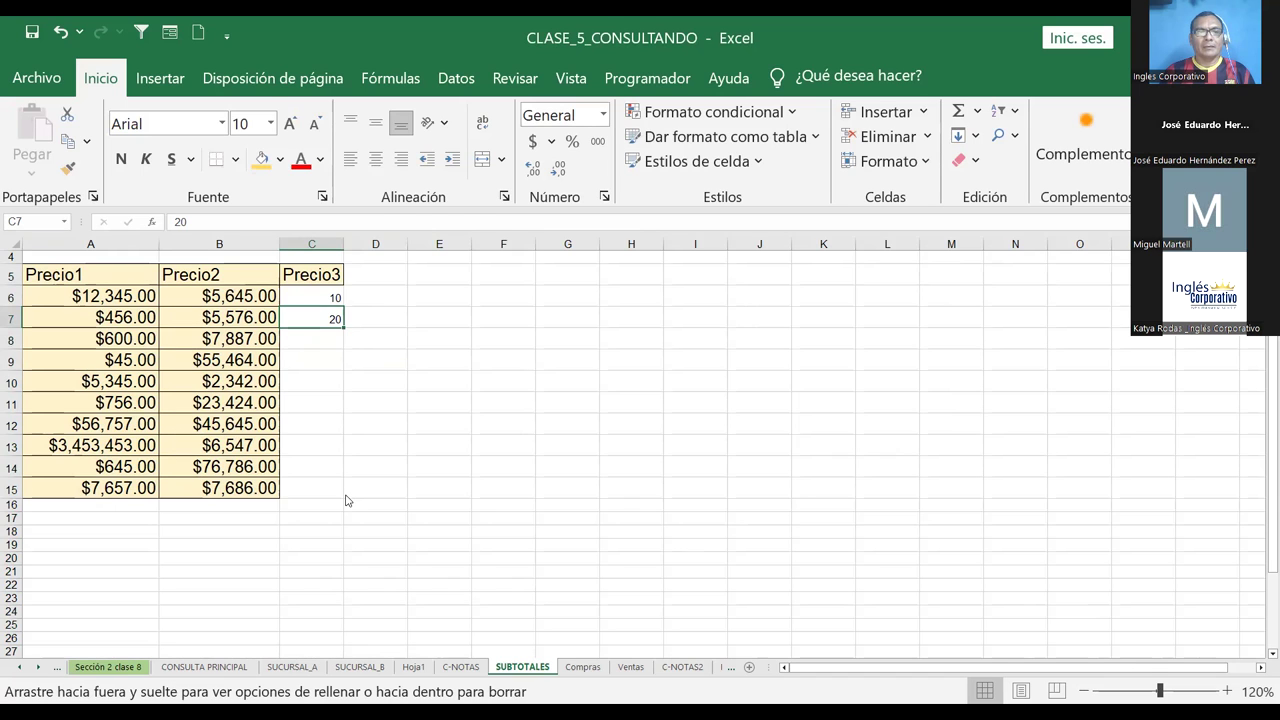
{"action": "left_click", "coordinate": [405, 484]}
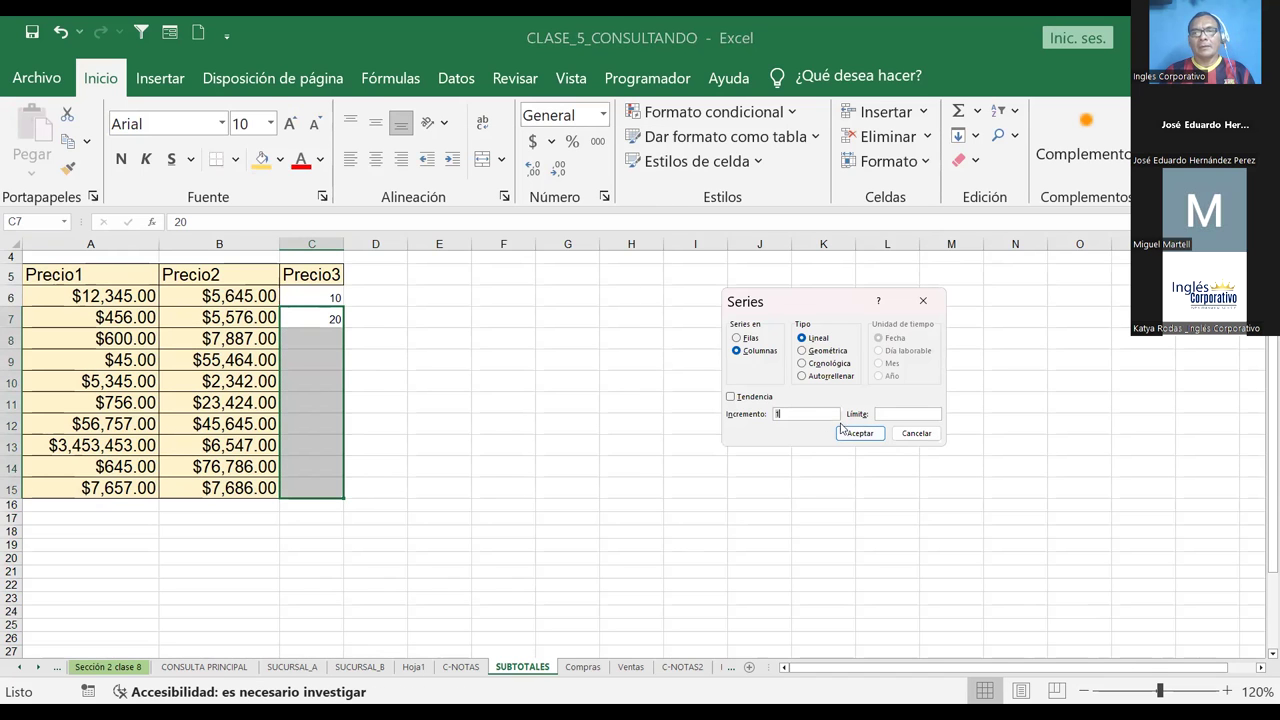
{"action": "type", "text": "0"}
{"action": "key", "text": "Return"}
{"action": "left_click", "coordinate": [464, 385]}
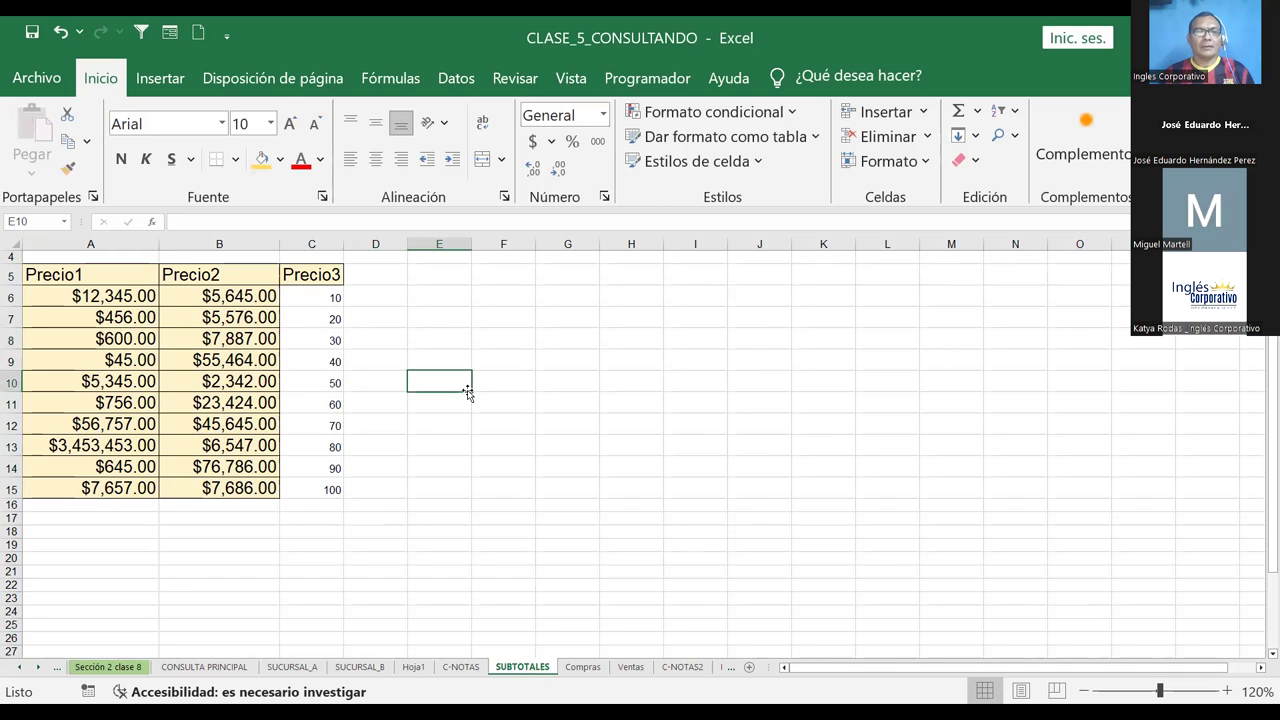
Copy the Precio3 header's formatting onto C6:C15 with Format Painter
{"action": "left_click", "coordinate": [310, 276]}
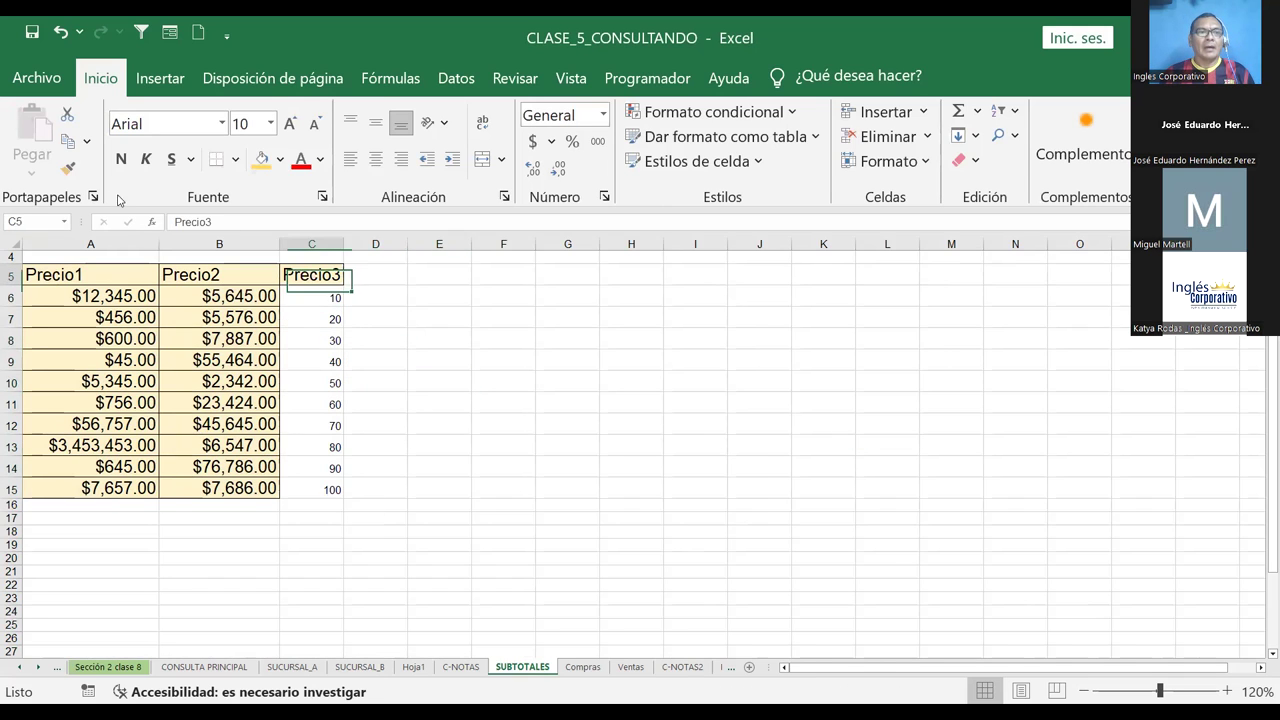
{"action": "left_click", "coordinate": [68, 168]}
{"action": "left_click_drag", "start_coordinate": [322, 298], "coordinate": [332, 488]}
{"action": "left_click", "coordinate": [520, 383]}
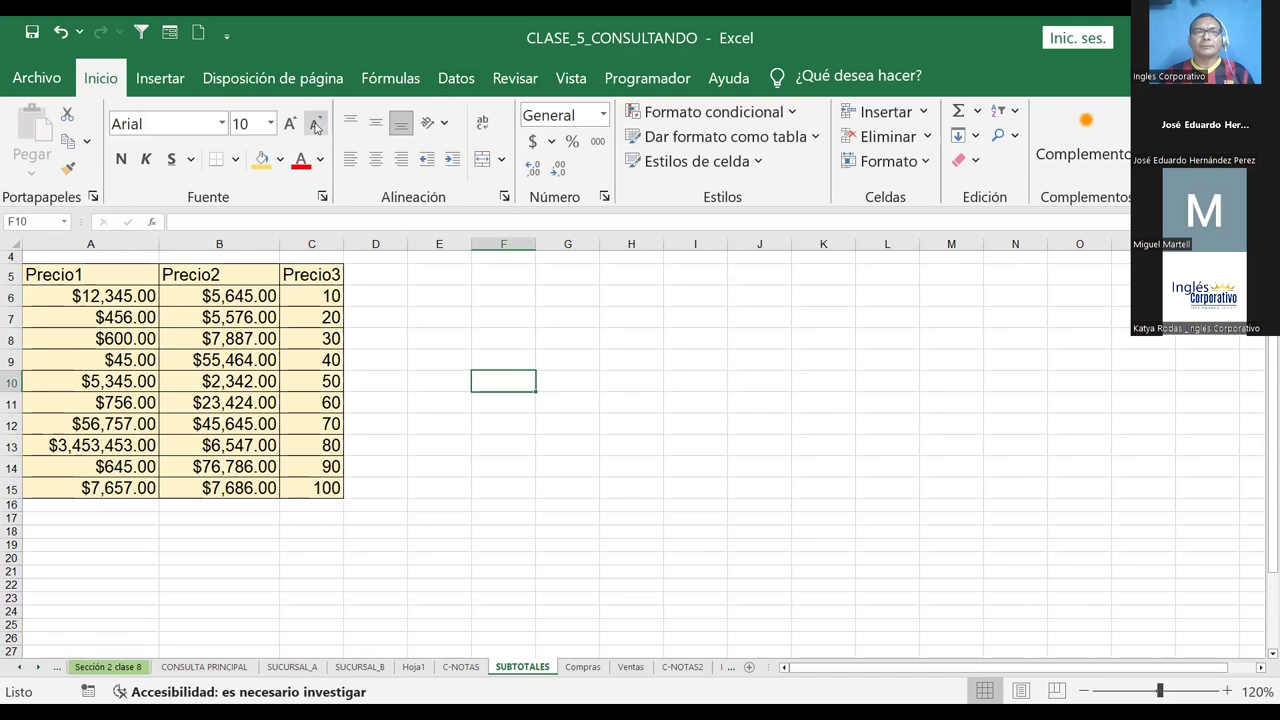
After clearing the range error, sum Precio1, Precio2 and Precio3 at each Precio1 change
{"action": "left_click", "coordinate": [458, 86]}
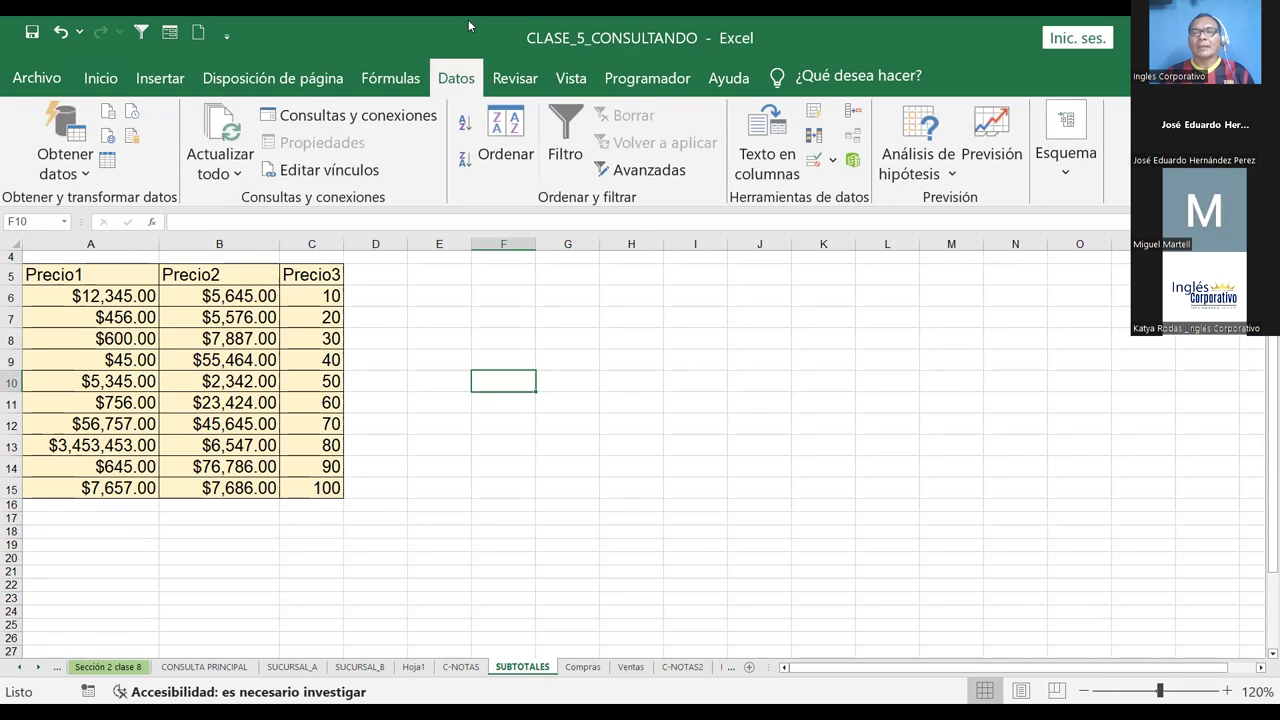
{"action": "left_click", "coordinate": [1068, 180]}
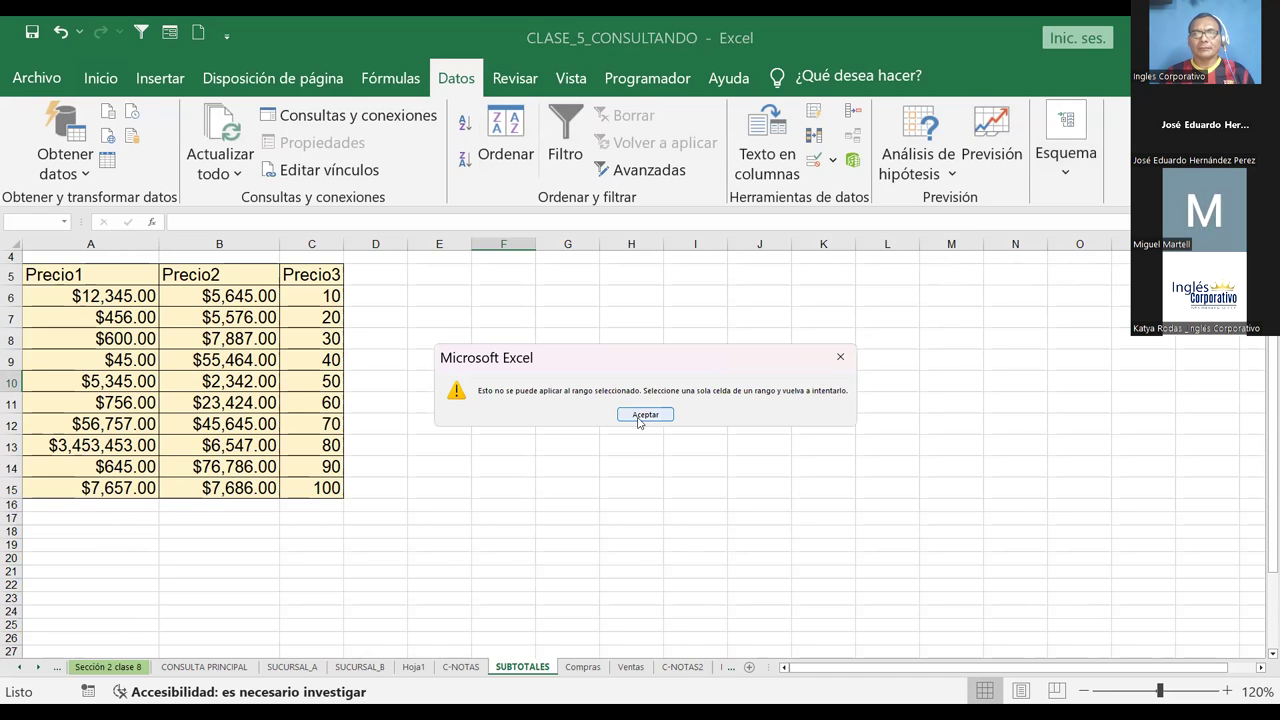
{"action": "left_click", "coordinate": [640, 418]}
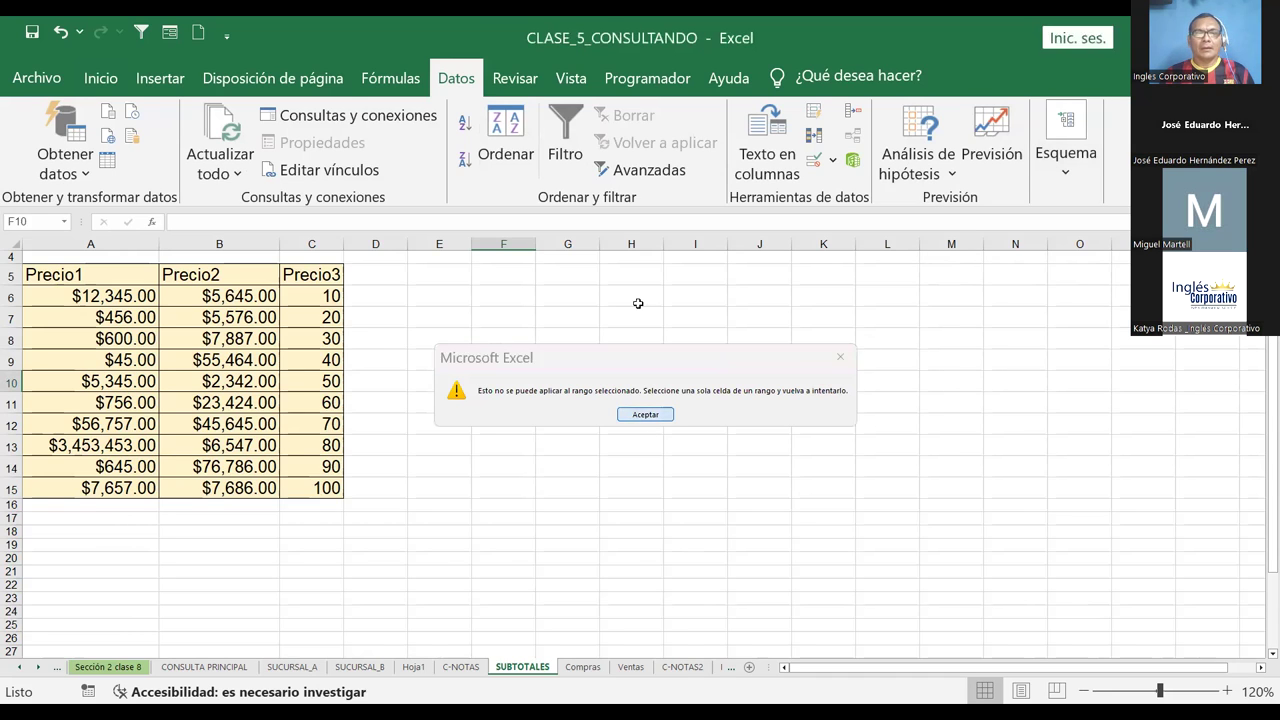
{"action": "left_click", "coordinate": [438, 297]}
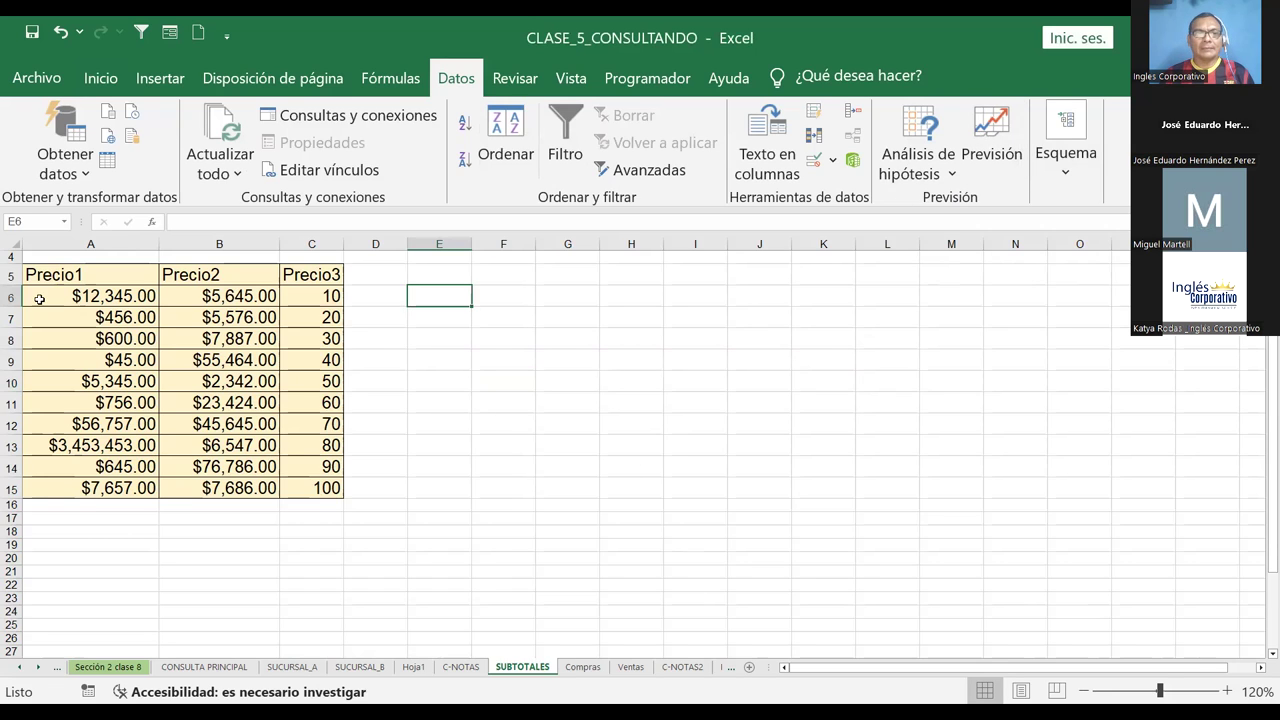
{"action": "left_click", "coordinate": [205, 275]}
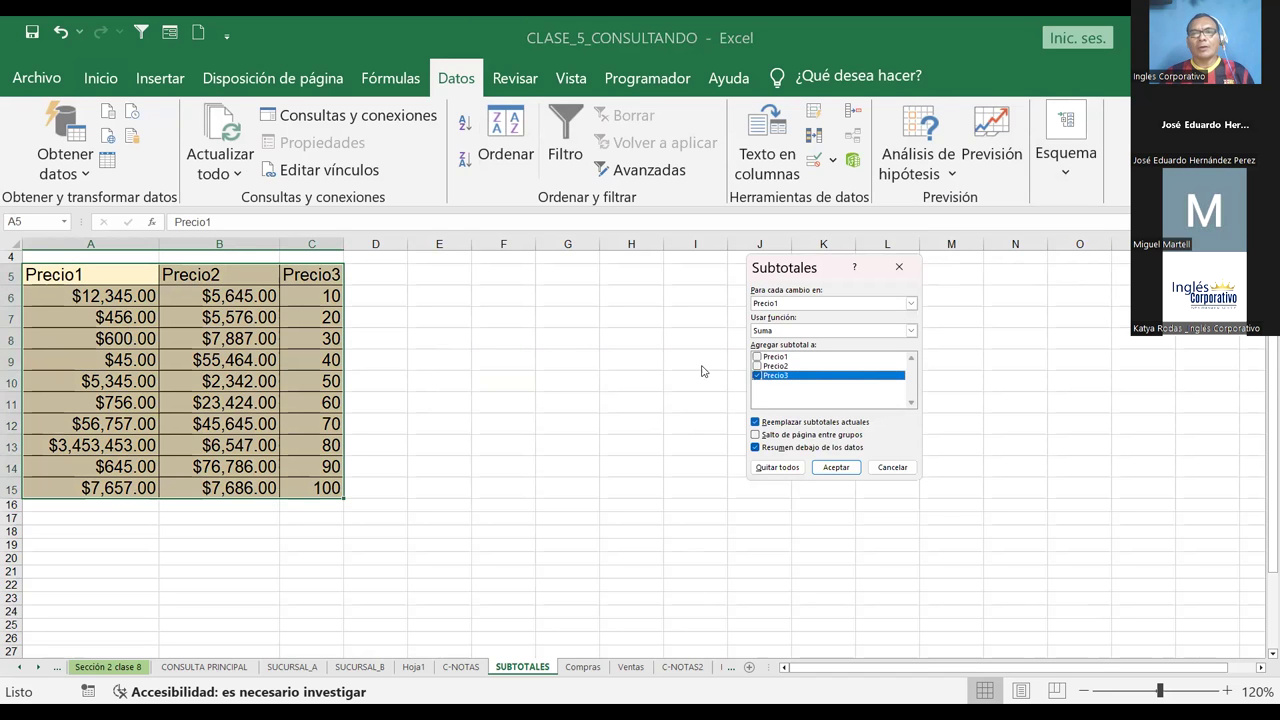
{"action": "left_click", "coordinate": [756, 357]}
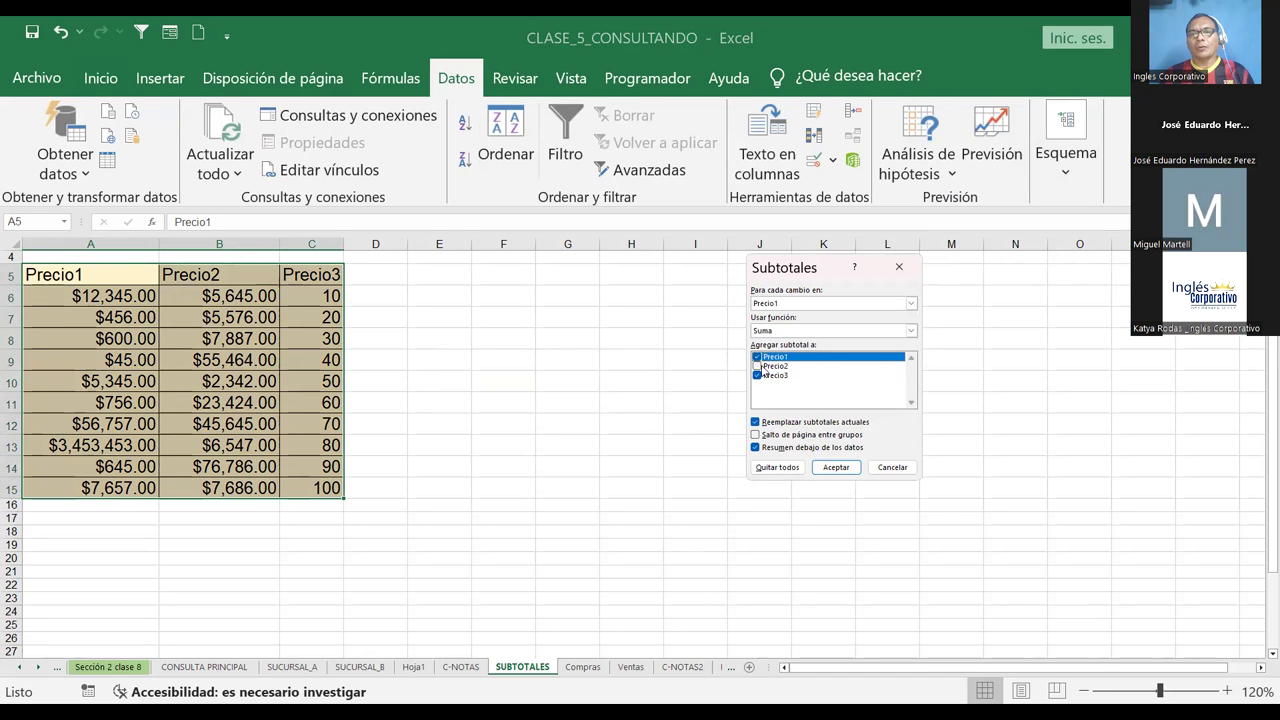
{"action": "left_click", "coordinate": [756, 366]}
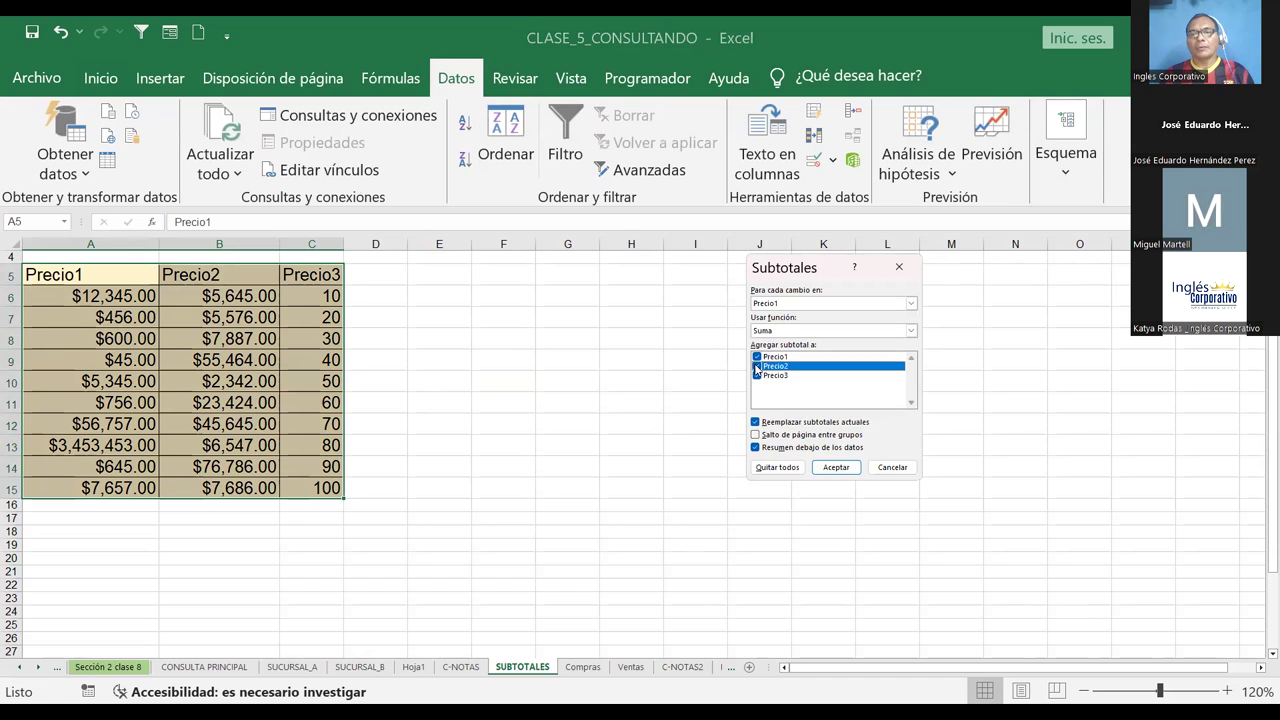
{"action": "left_click", "coordinate": [840, 471]}
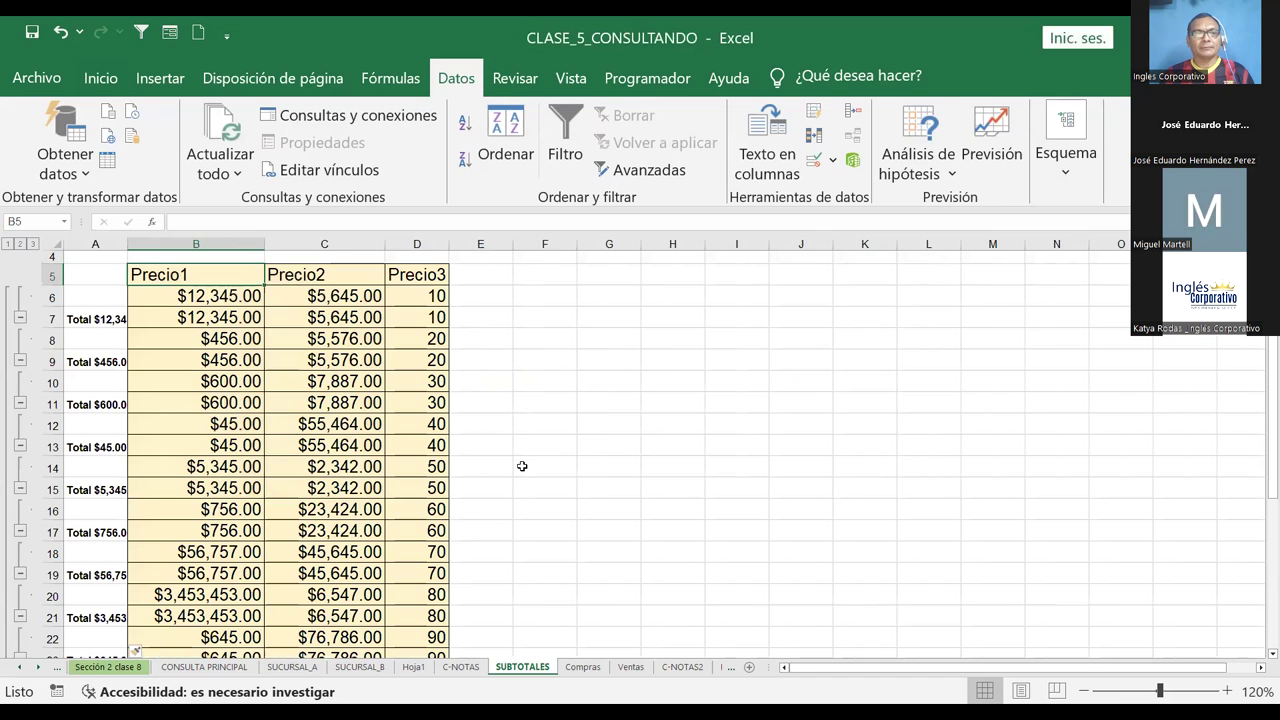
Inspect the values and subtotal formulas in B6, B9, B11 and B13, then reopen Subtotal
{"action": "scroll", "coordinate": [520, 459], "scroll_direction": "down", "scroll_amount": 3}
{"action": "scroll", "coordinate": [520, 459], "scroll_direction": "down", "scroll_amount": 1}
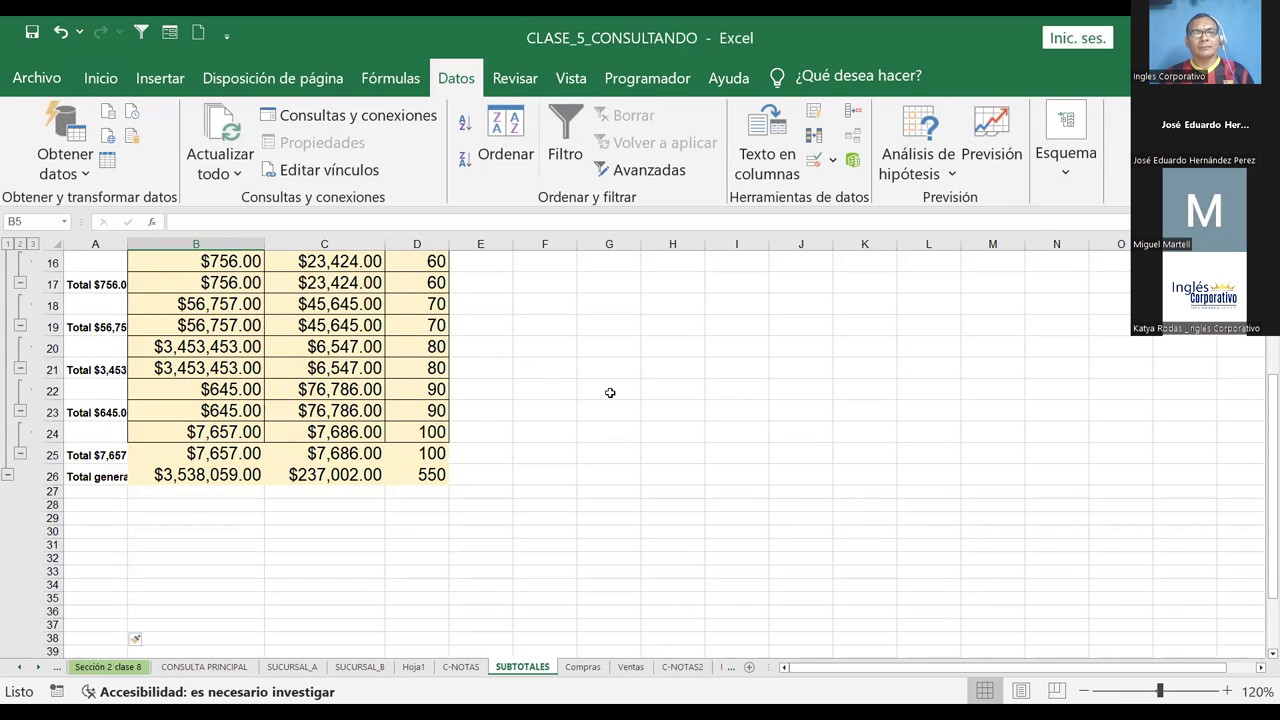
{"action": "scroll", "coordinate": [541, 422], "scroll_direction": "up", "scroll_amount": 2}
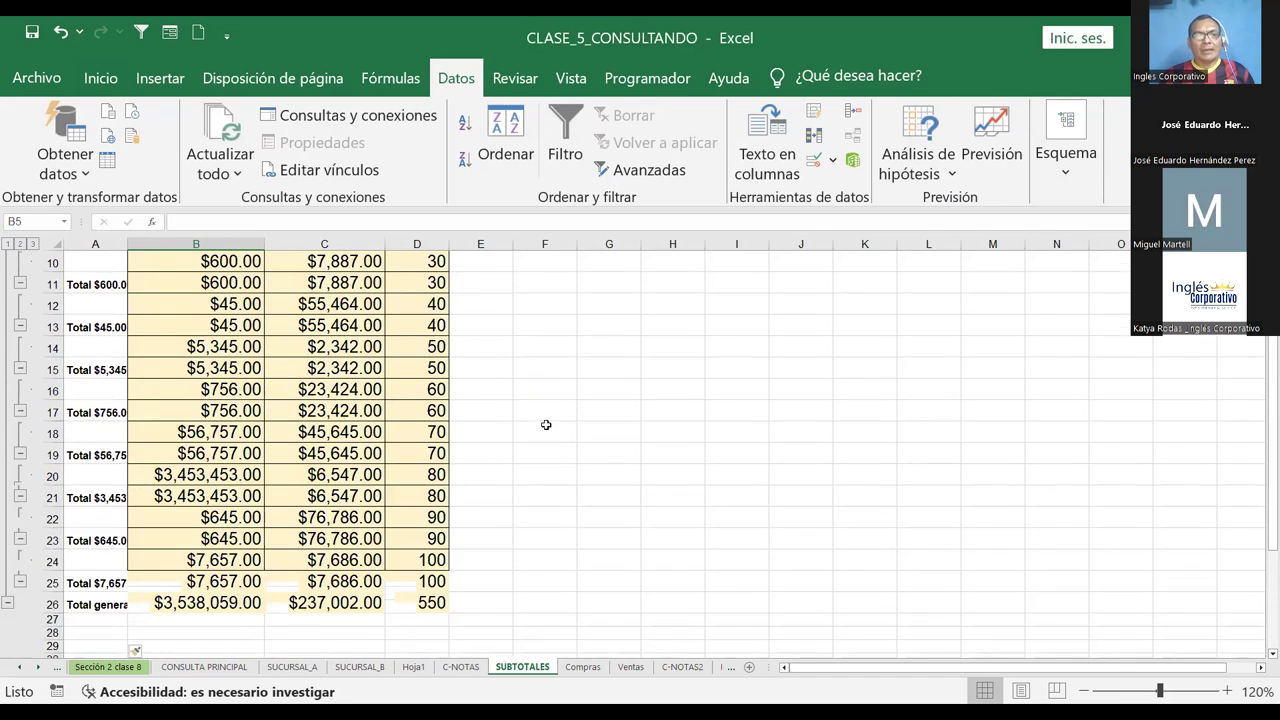
{"action": "scroll", "coordinate": [540, 421], "scroll_direction": "up", "scroll_amount": 3}
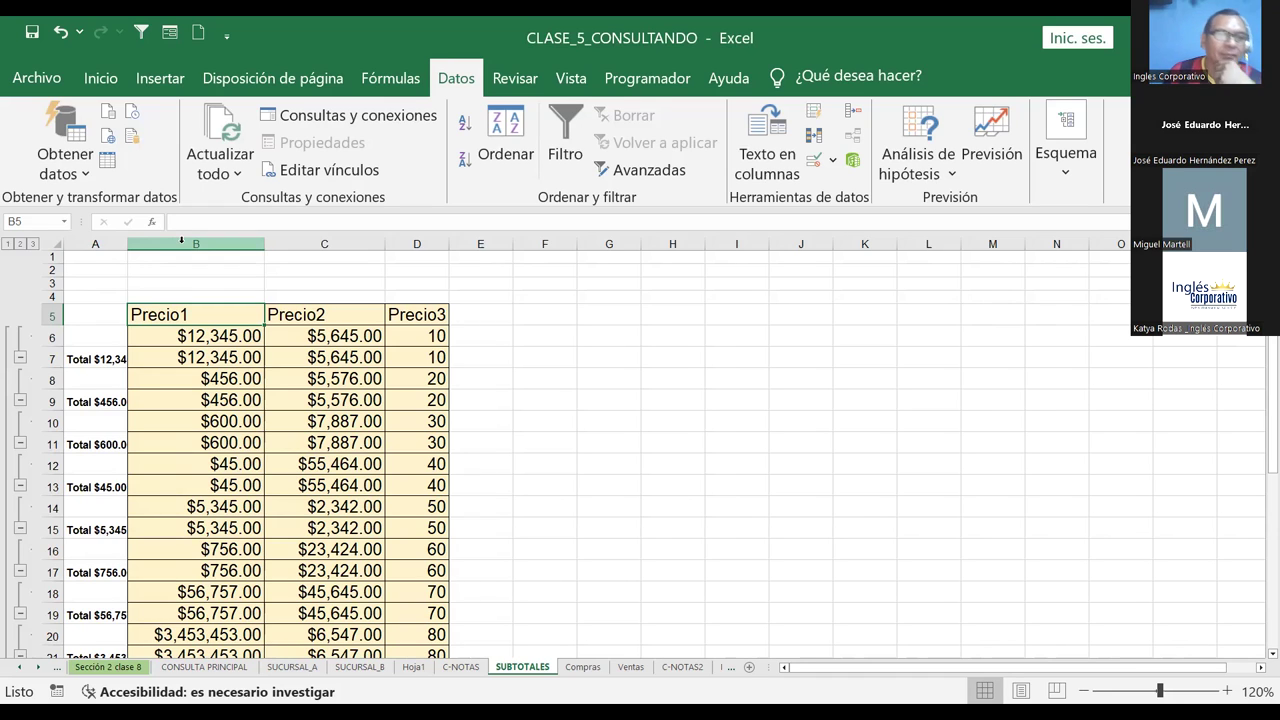
{"action": "left_click", "coordinate": [229, 338]}
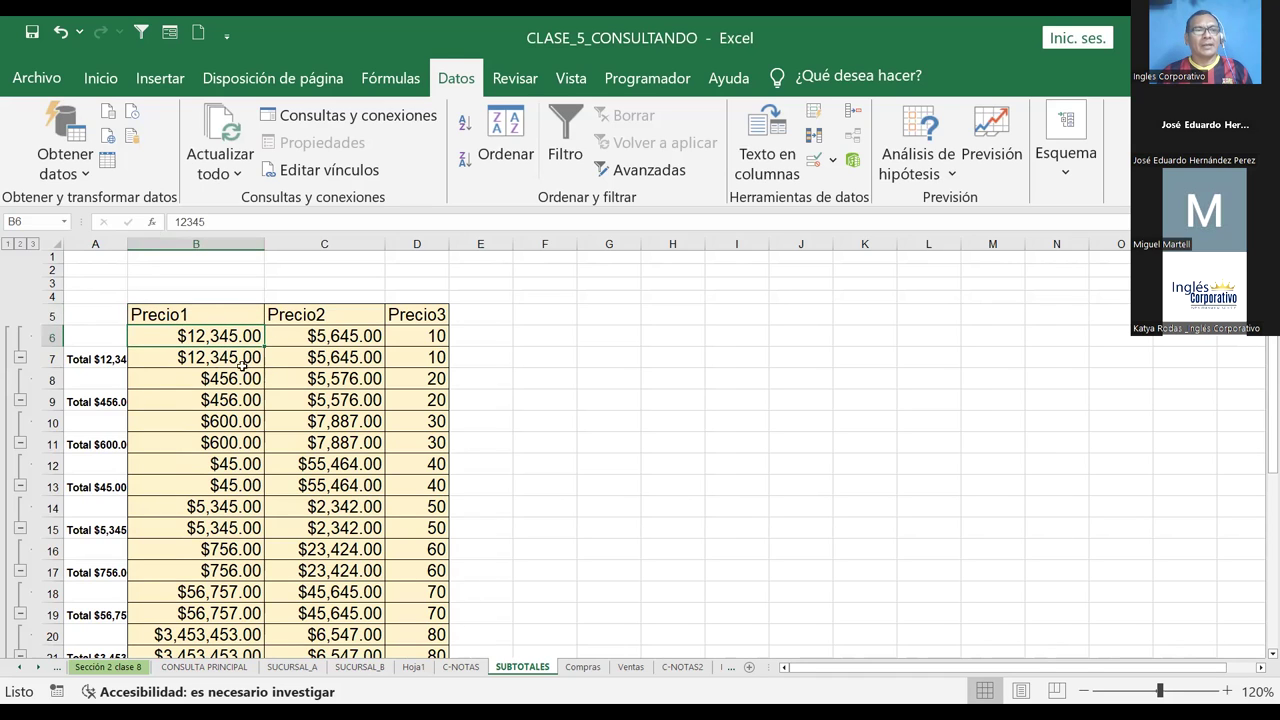
{"action": "left_click", "coordinate": [196, 407]}
{"action": "left_click", "coordinate": [199, 442]}
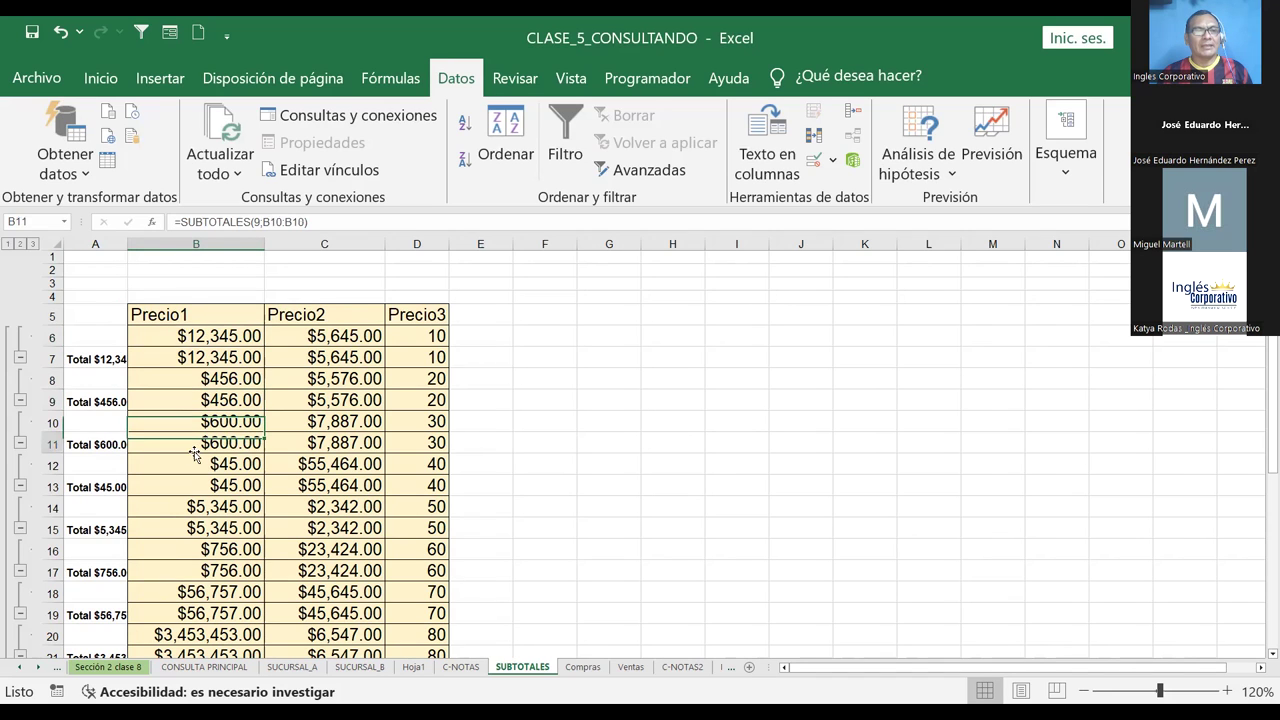
{"action": "left_click", "coordinate": [170, 489]}
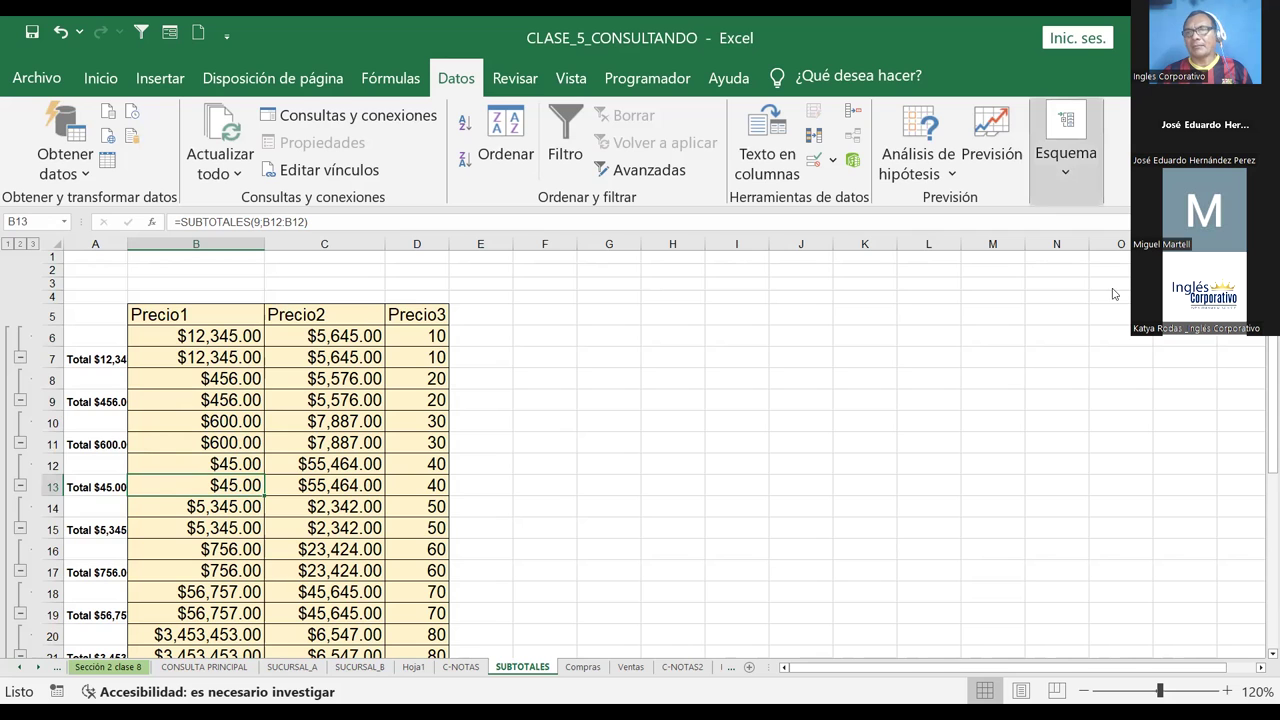
{"action": "left_click", "coordinate": [1066, 150]}
{"action": "left_click", "coordinate": [1120, 222]}
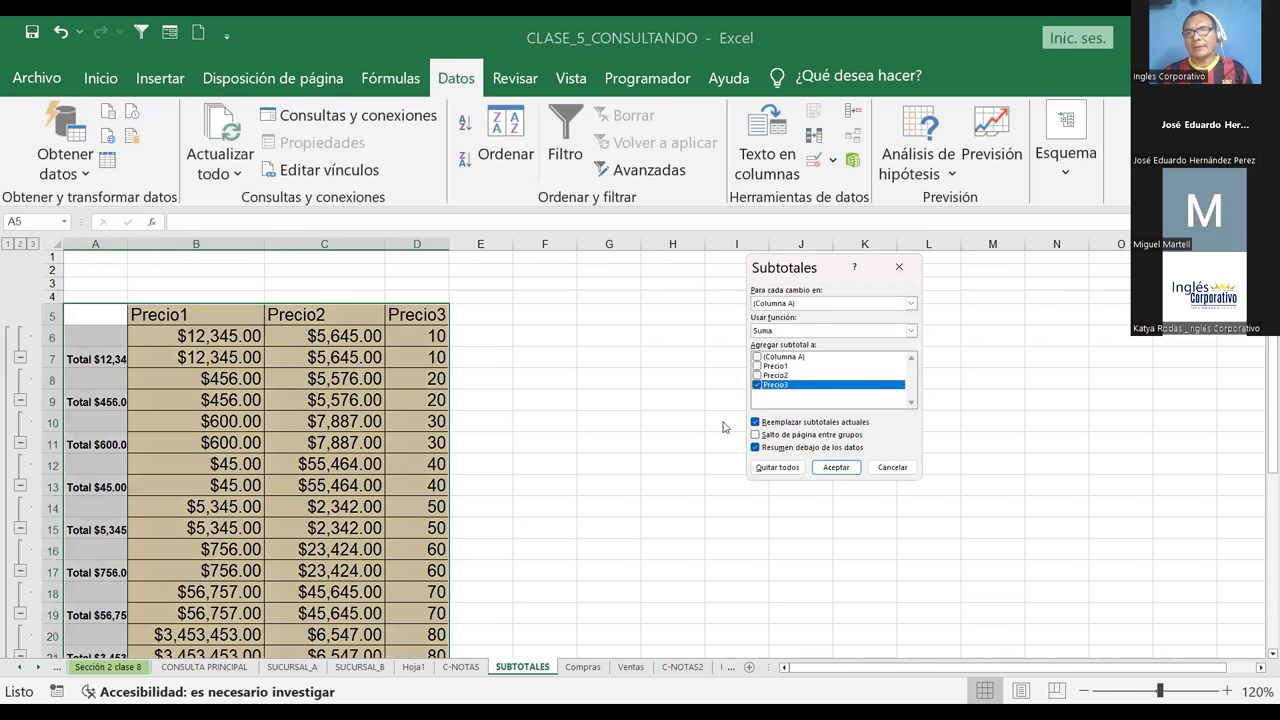
Remove all existing subtotals from the table
{"action": "left_click", "coordinate": [757, 385]}
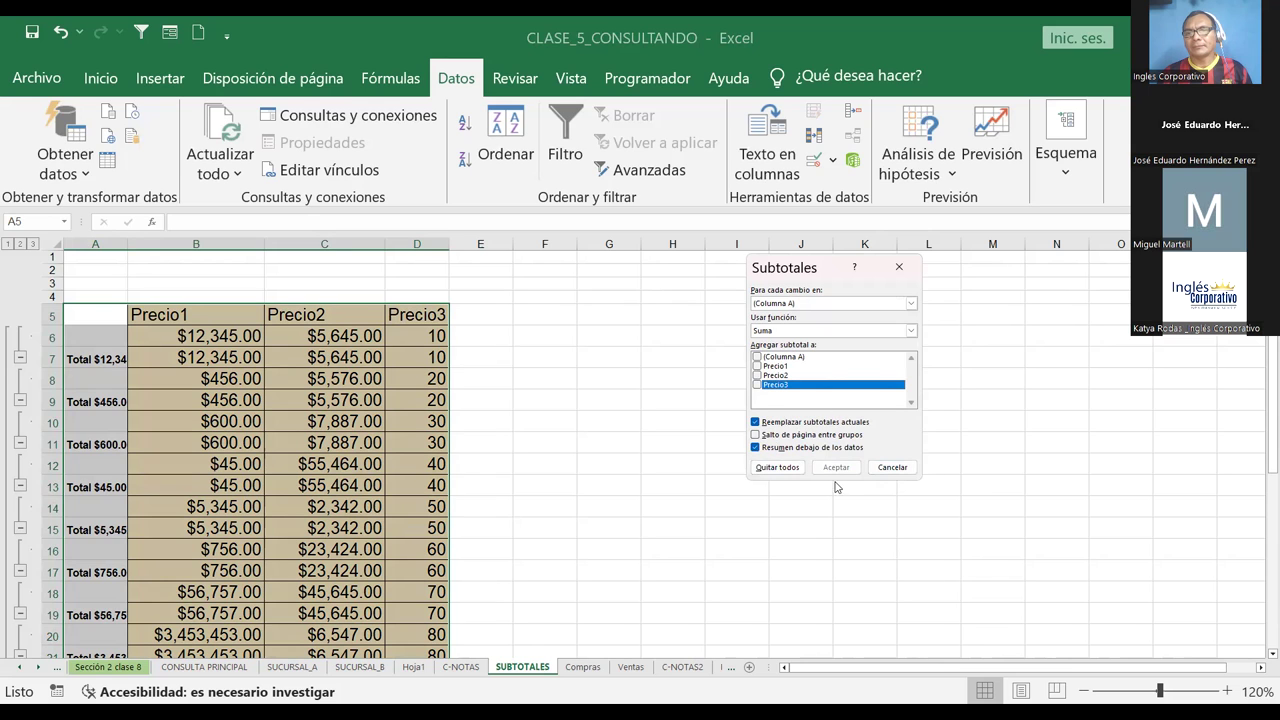
{"action": "left_click", "coordinate": [789, 472]}
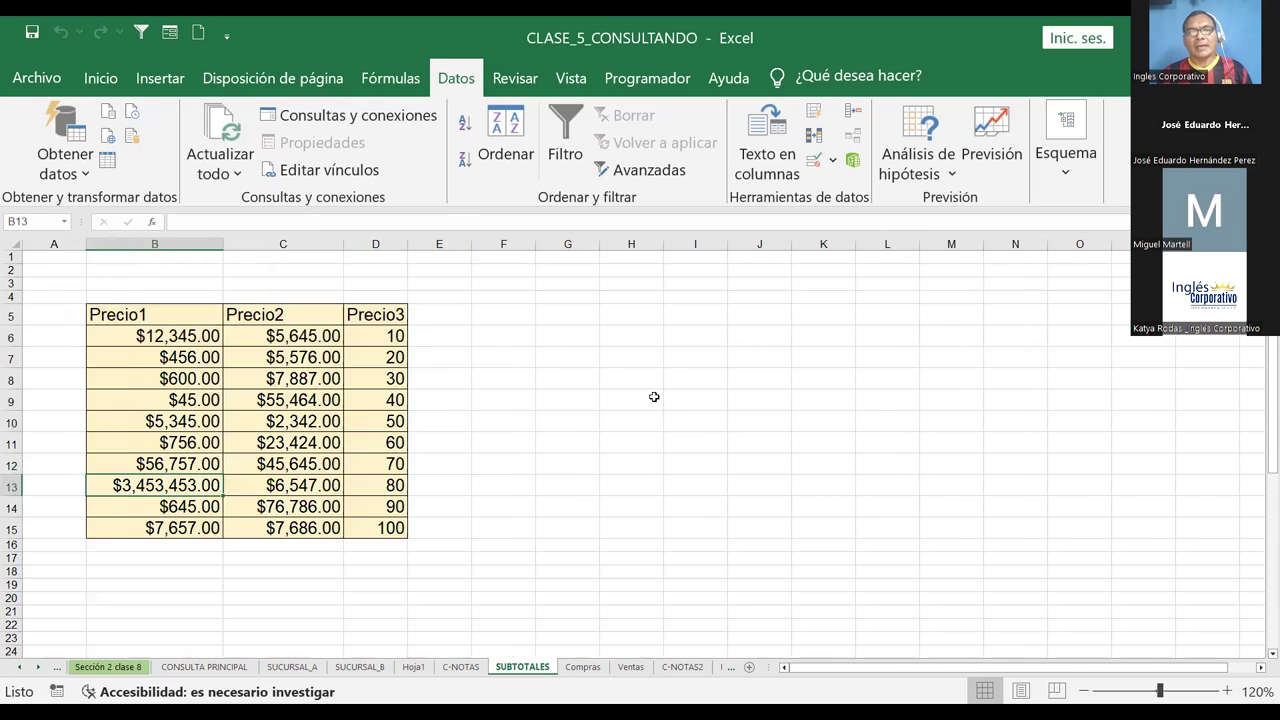
{"action": "left_click", "coordinate": [654, 397]}
Reapply Subtotal on the price table, summing Precio1, Precio2 and Precio3 at each Precio1 change
{"action": "left_click_drag", "start_coordinate": [145, 316], "coordinate": [395, 486]}
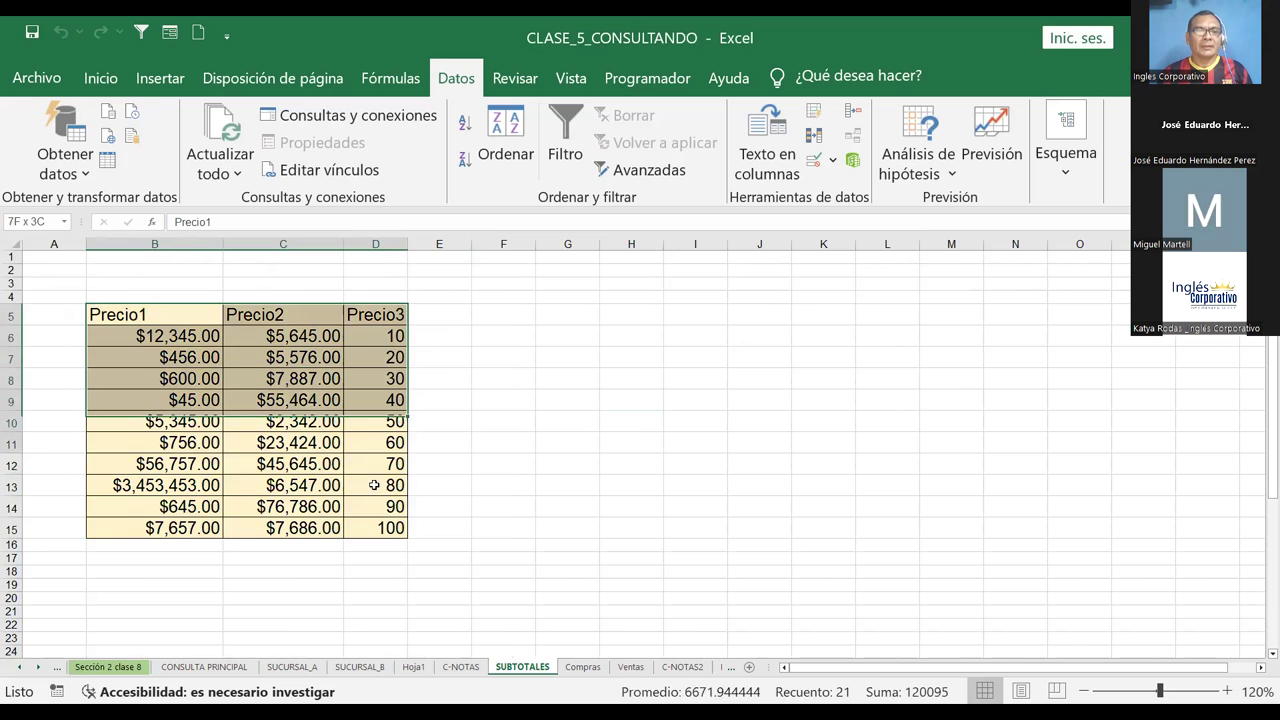
{"action": "left_click", "coordinate": [152, 316]}
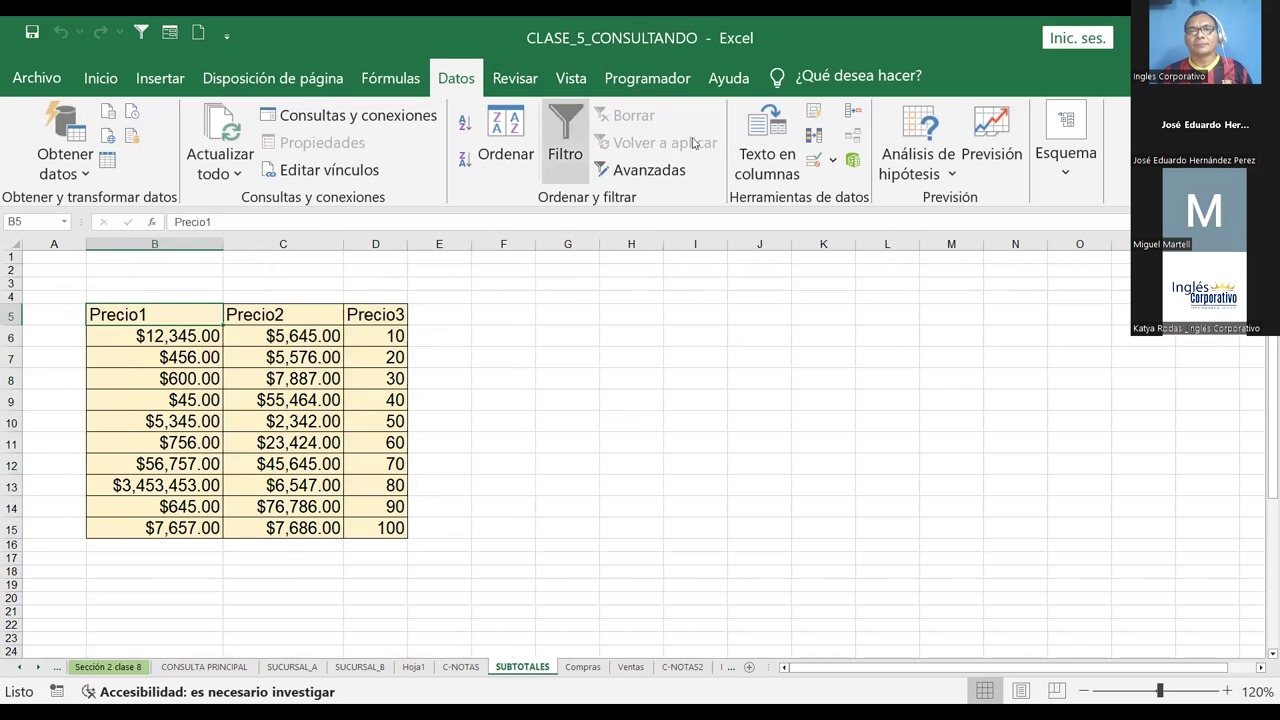
{"action": "left_click", "coordinate": [1105, 250]}
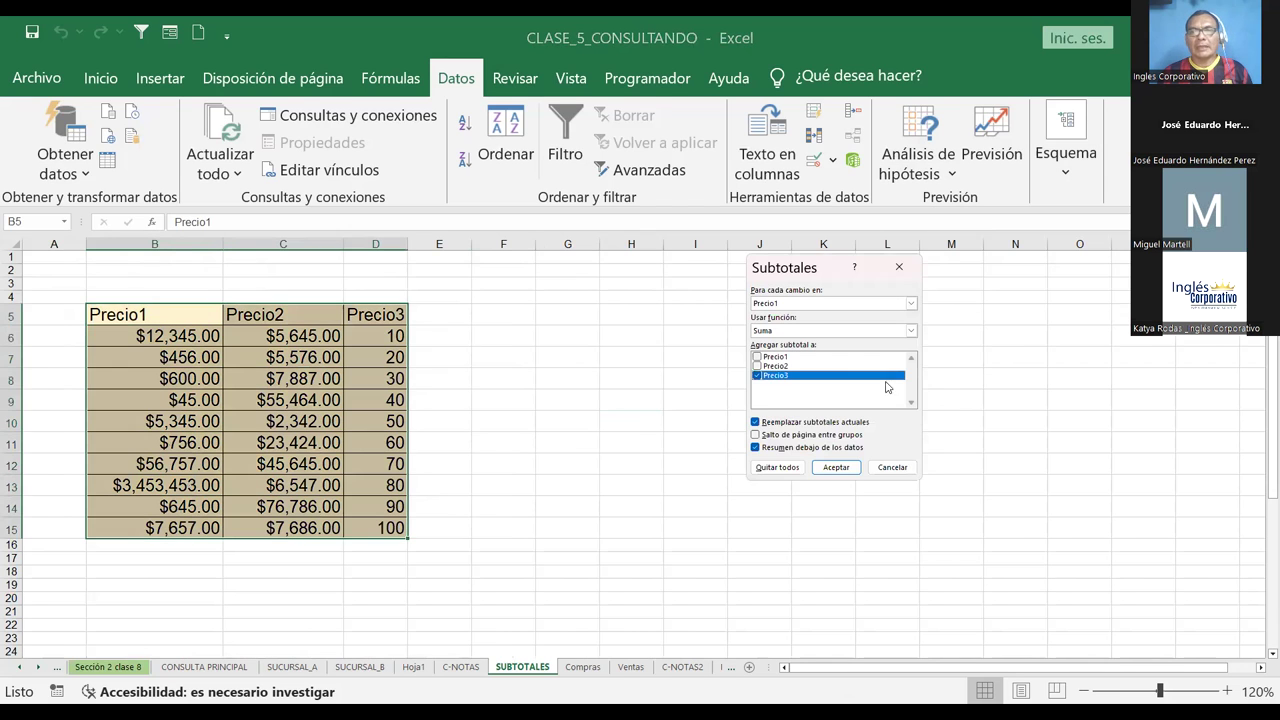
{"action": "left_click", "coordinate": [757, 367]}
{"action": "left_click", "coordinate": [757, 357]}
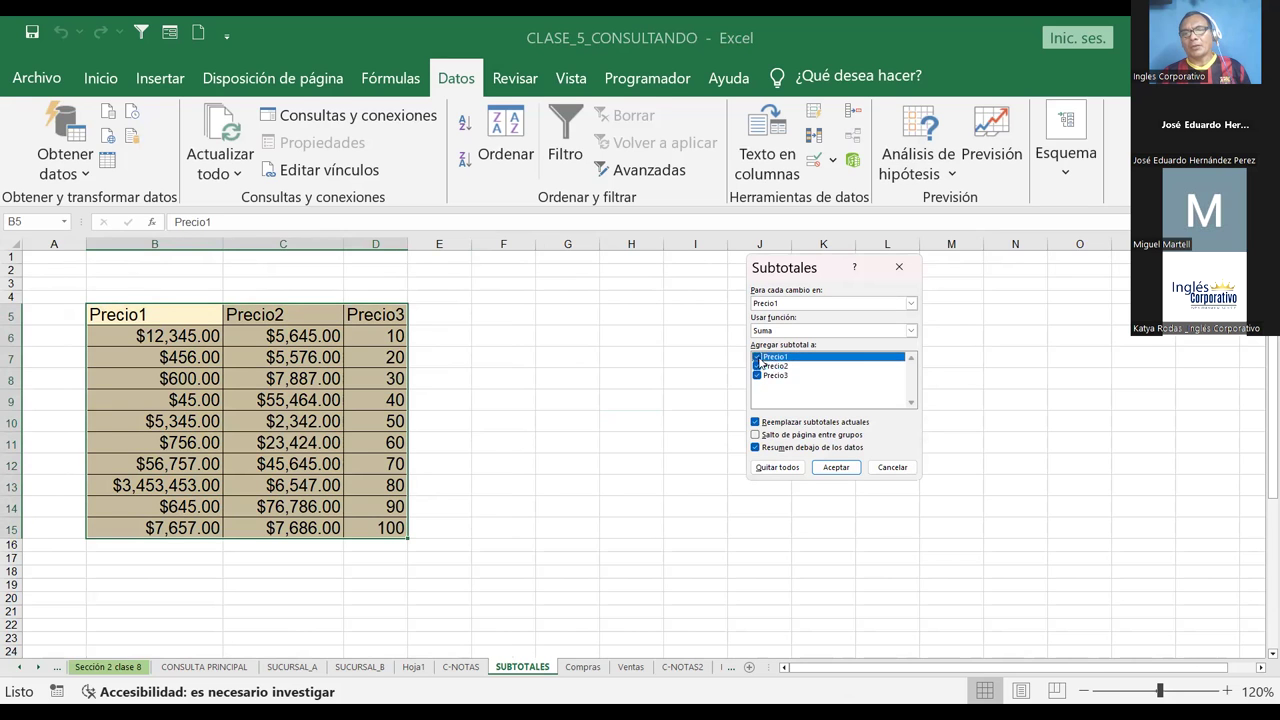
{"action": "left_click", "coordinate": [829, 469]}
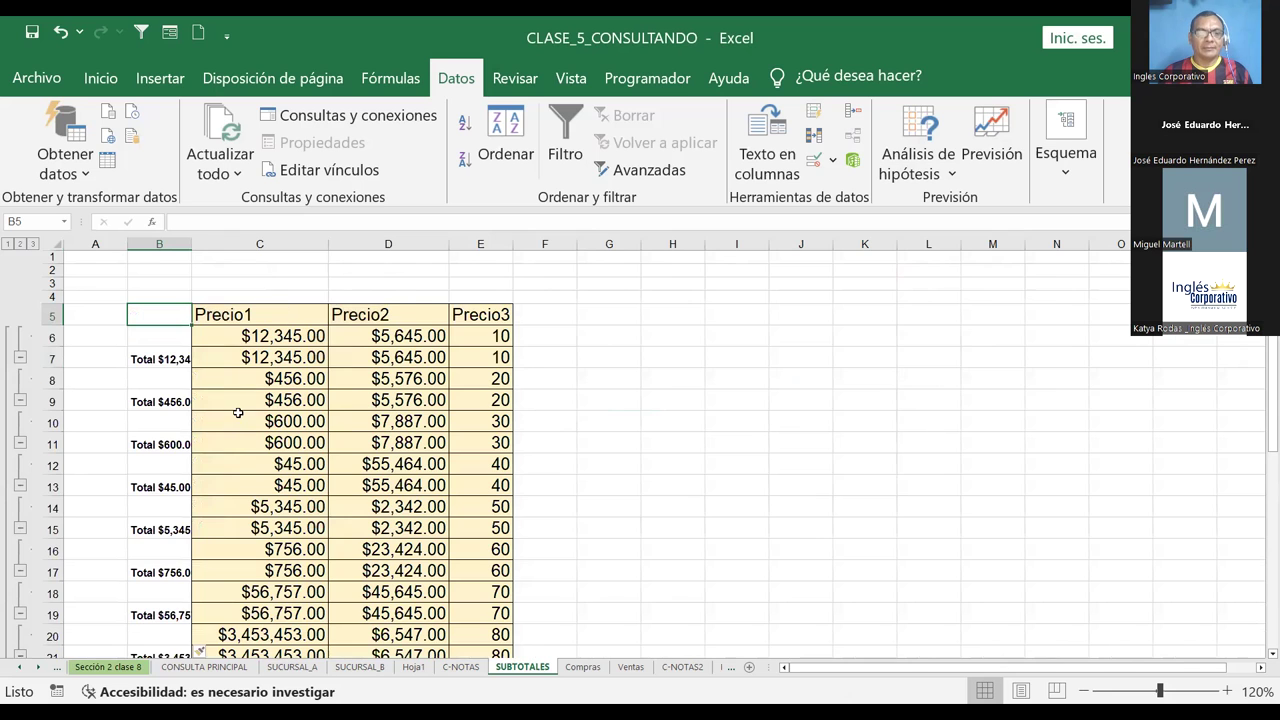
Collapse the subtotal groups for Total rows 7 through 25, re-checking the first group
{"action": "scroll", "coordinate": [237, 409], "scroll_direction": "down", "scroll_amount": 2}
{"action": "scroll", "coordinate": [237, 409], "scroll_direction": "down", "scroll_amount": 5}
{"action": "scroll", "coordinate": [234, 412], "scroll_direction": "up", "scroll_amount": 4}
{"action": "scroll", "coordinate": [234, 412], "scroll_direction": "up", "scroll_amount": 1}
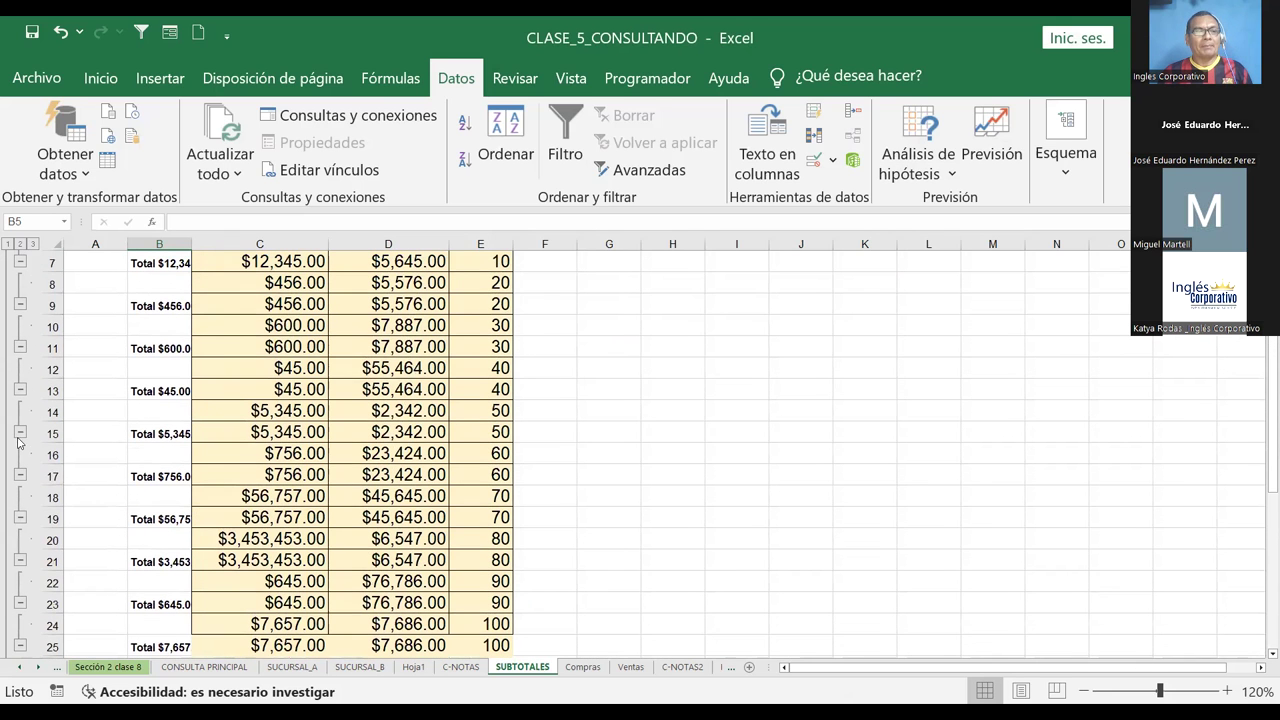
{"action": "left_click", "coordinate": [20, 561]}
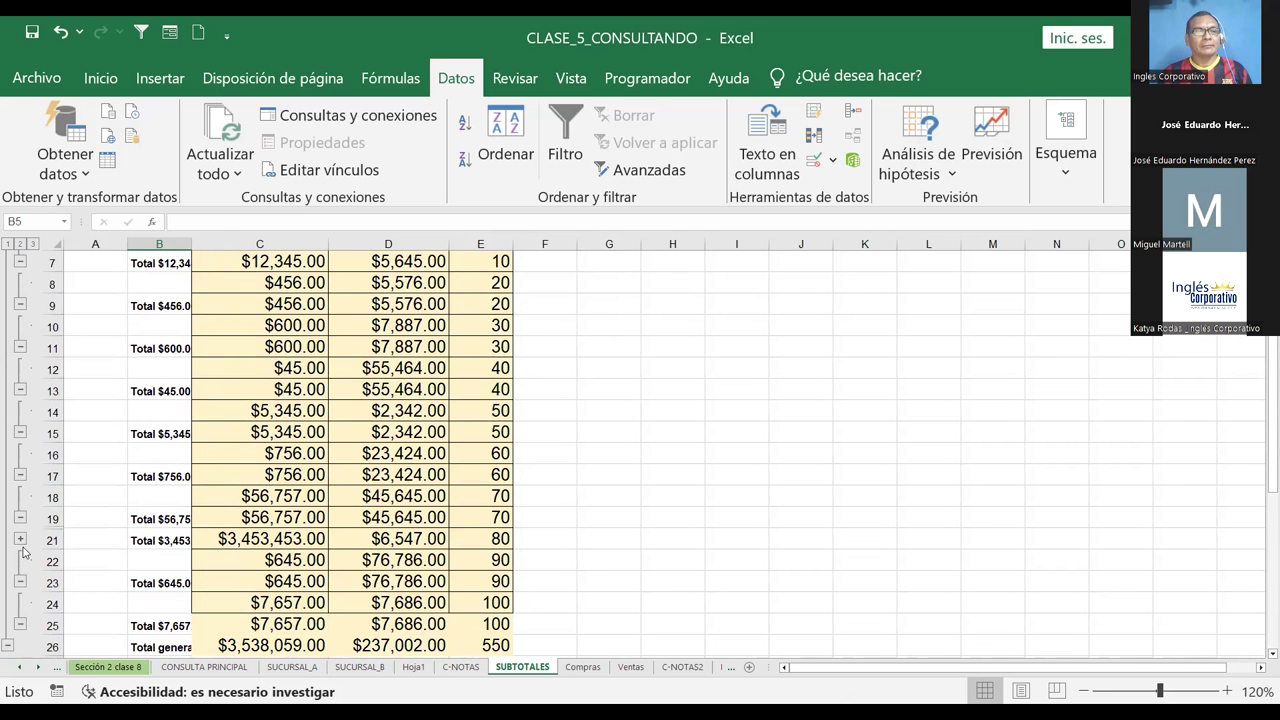
{"action": "left_click", "coordinate": [21, 519]}
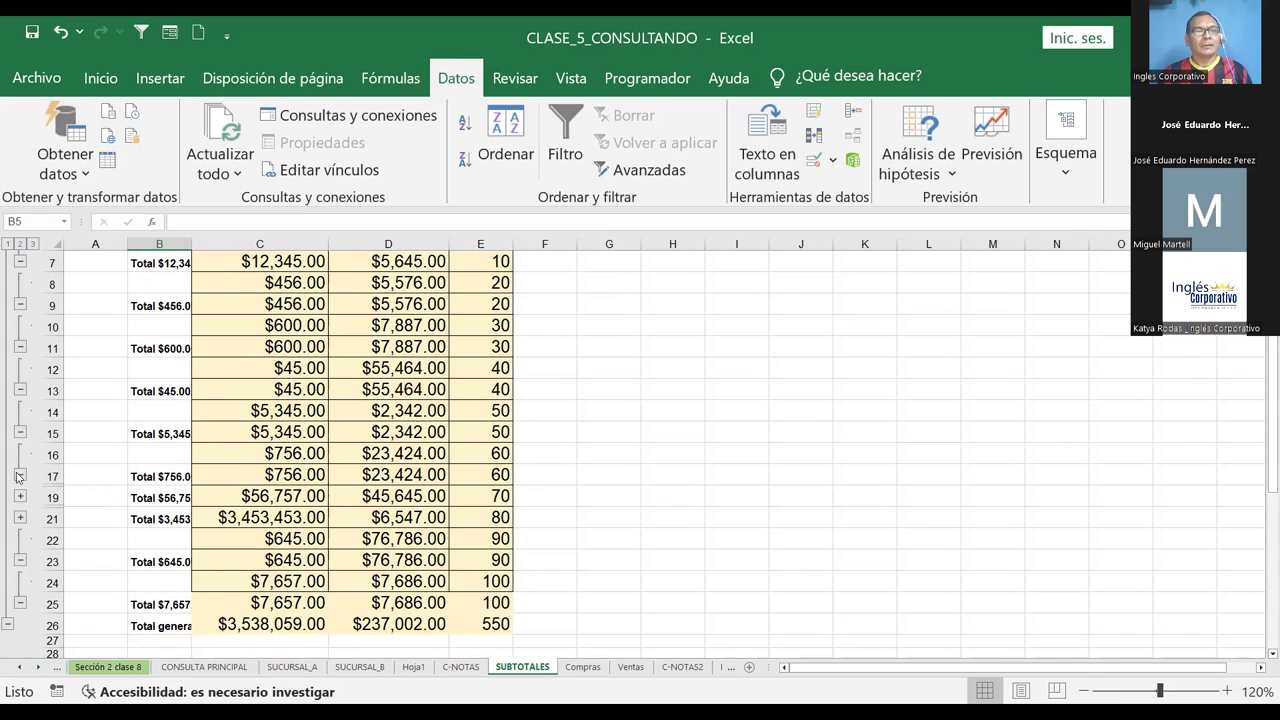
{"action": "left_click", "coordinate": [20, 475]}
{"action": "left_click", "coordinate": [20, 432]}
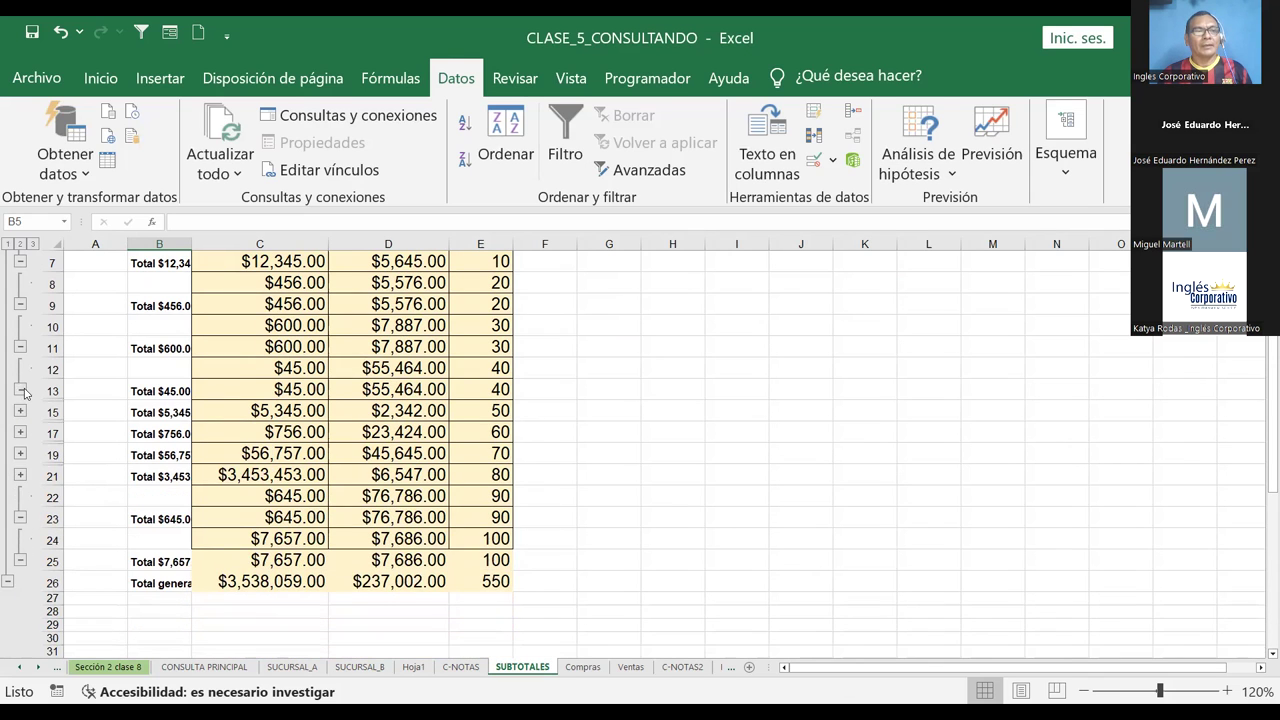
{"action": "left_click", "coordinate": [20, 389]}
{"action": "left_click", "coordinate": [20, 304]}
{"action": "left_click", "coordinate": [20, 261]}
{"action": "left_click", "coordinate": [20, 326]}
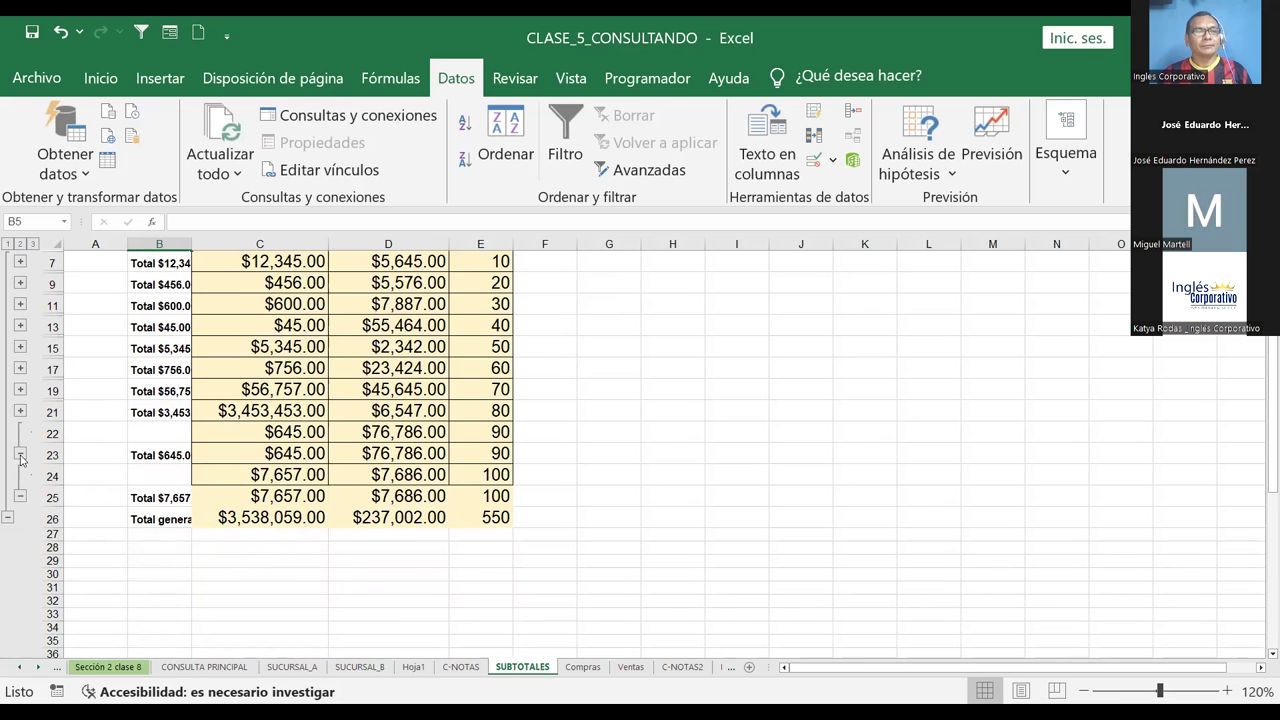
{"action": "left_click", "coordinate": [20, 453]}
{"action": "left_click", "coordinate": [20, 475]}
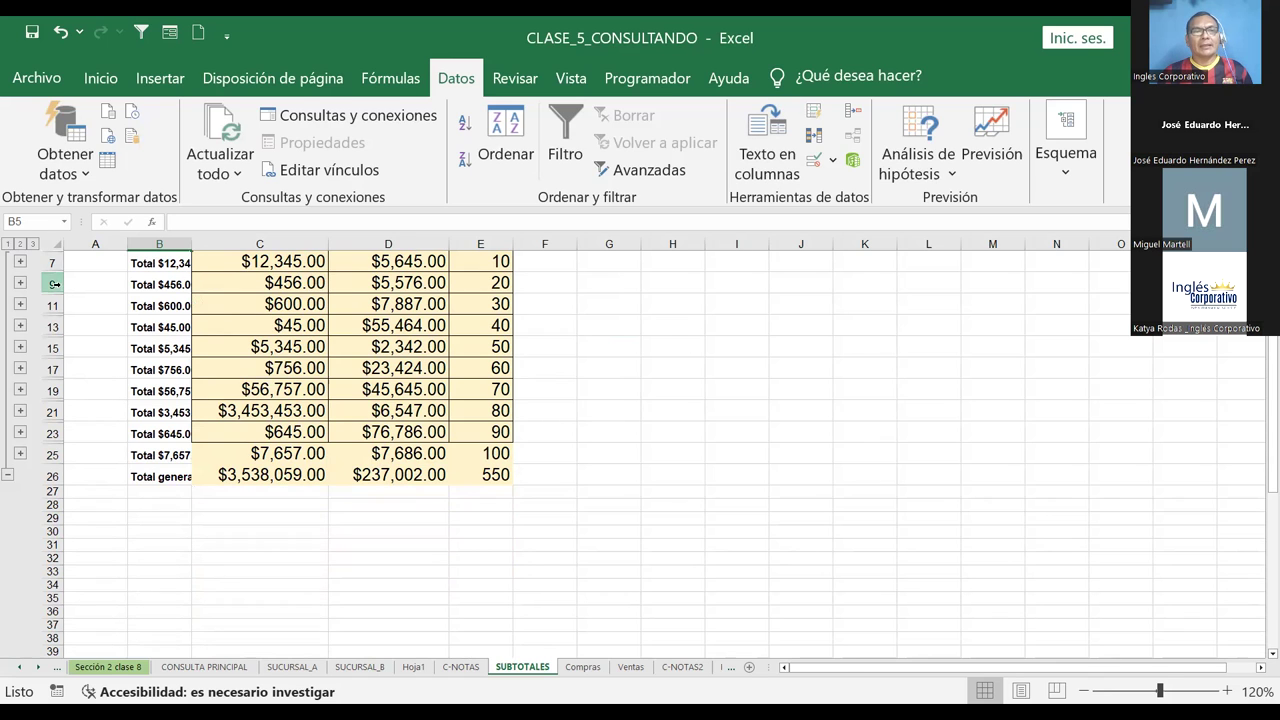
{"action": "left_click", "coordinate": [19, 263]}
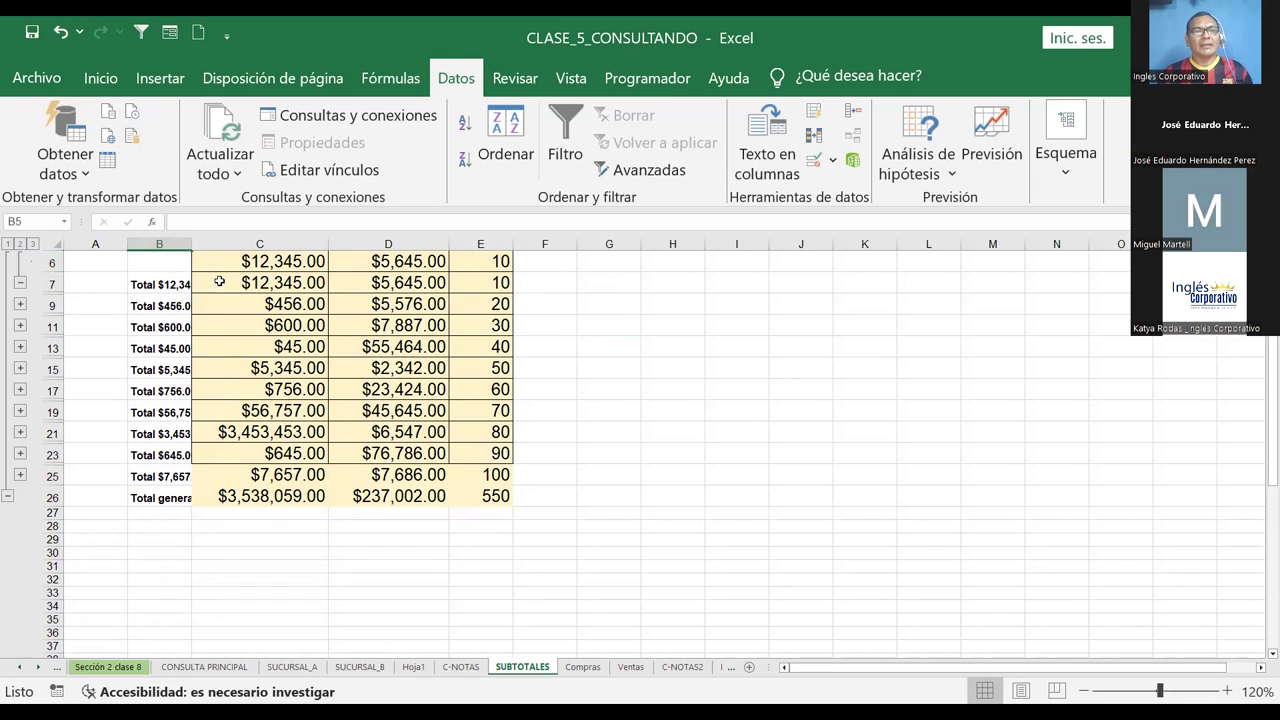
{"action": "left_click", "coordinate": [20, 282]}
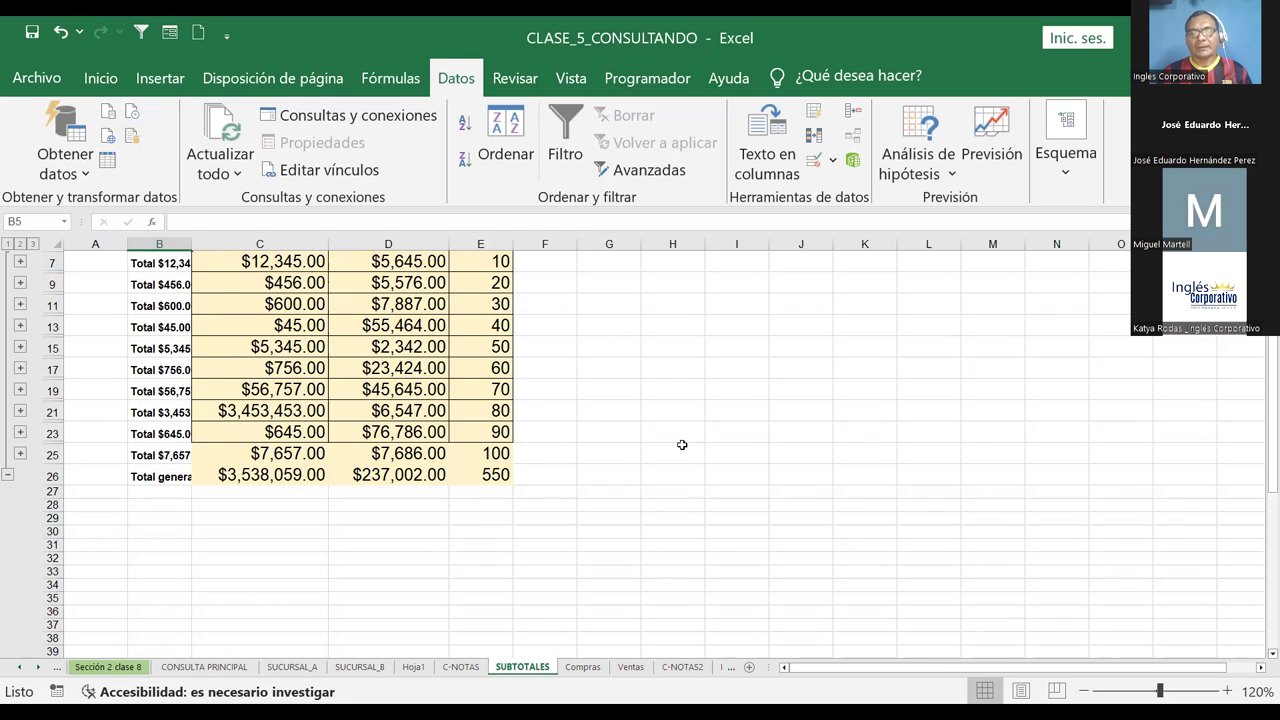
Switch to the C-NOTAS2 student grades sheet
{"action": "left_click", "coordinate": [728, 342]}
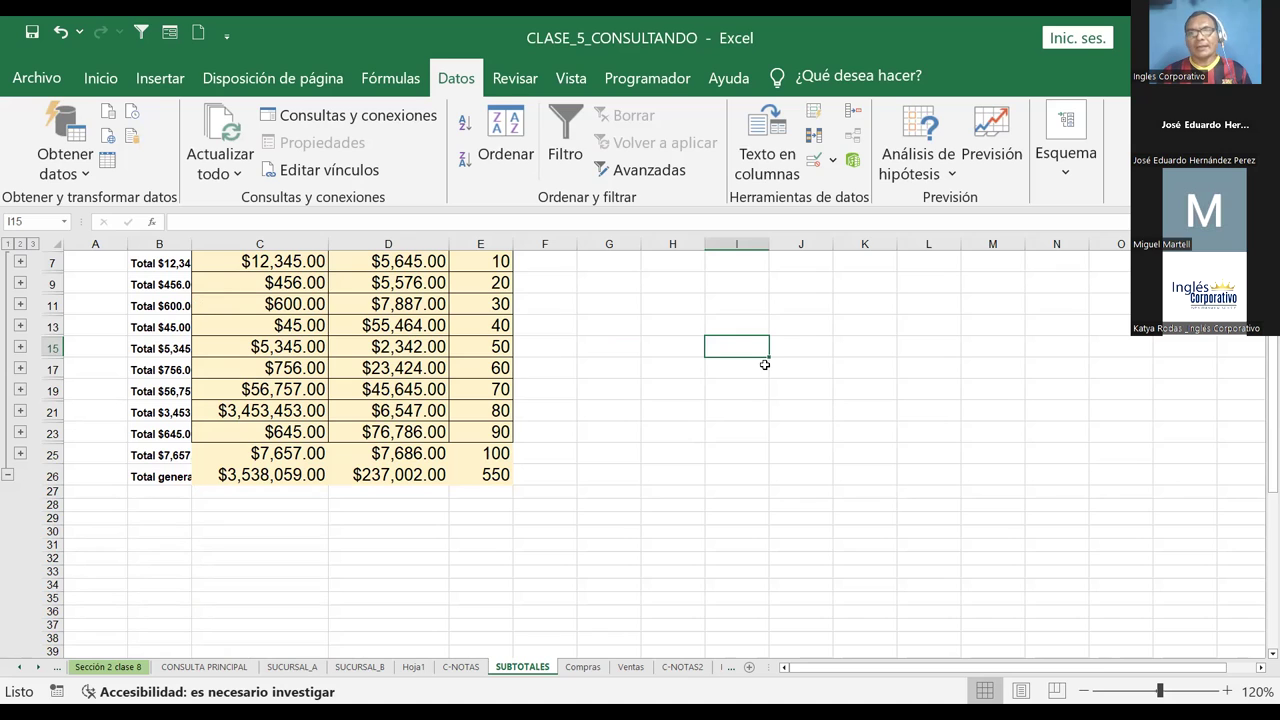
{"action": "left_click", "coordinate": [634, 350]}
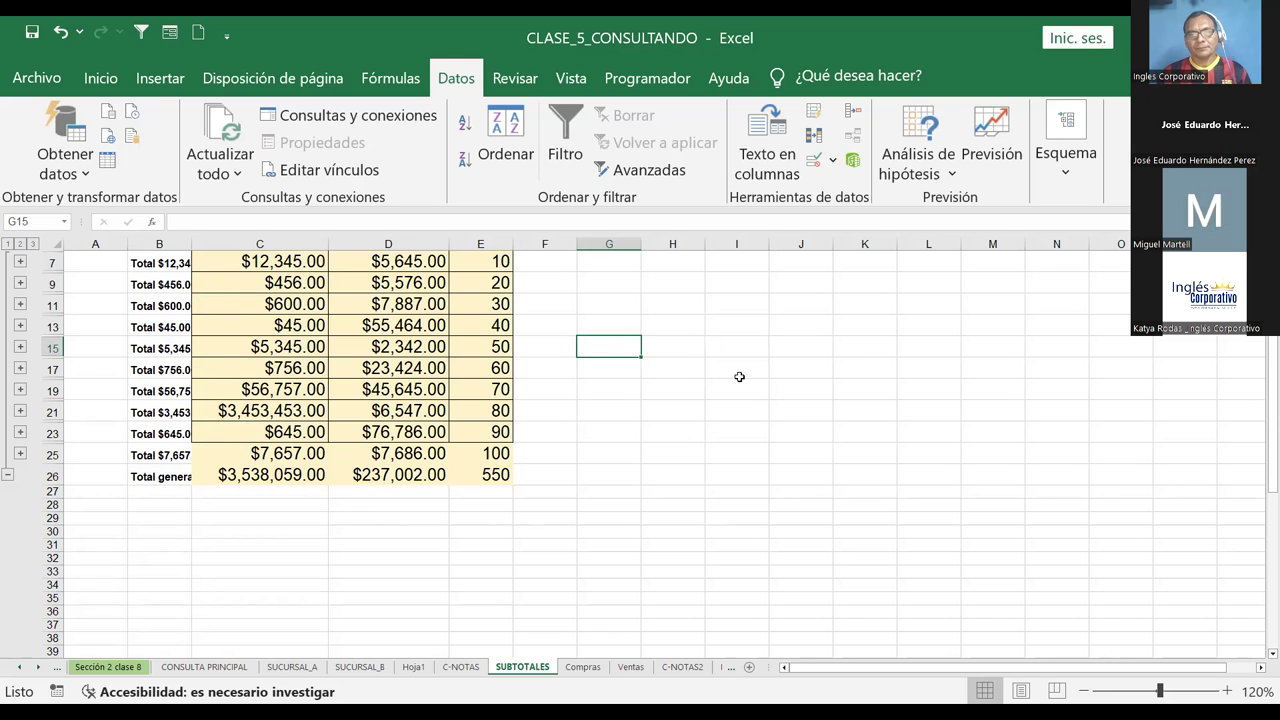
{"action": "left_click", "coordinate": [763, 414]}
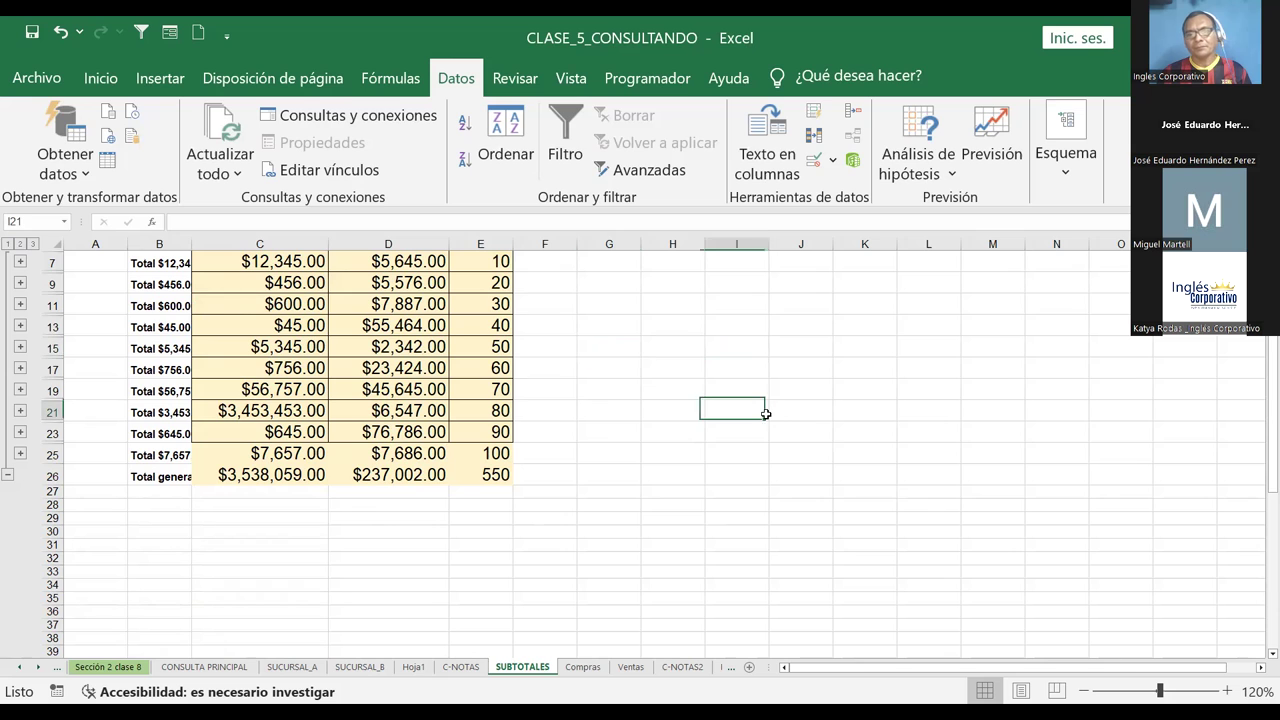
{"action": "left_click", "coordinate": [686, 668]}
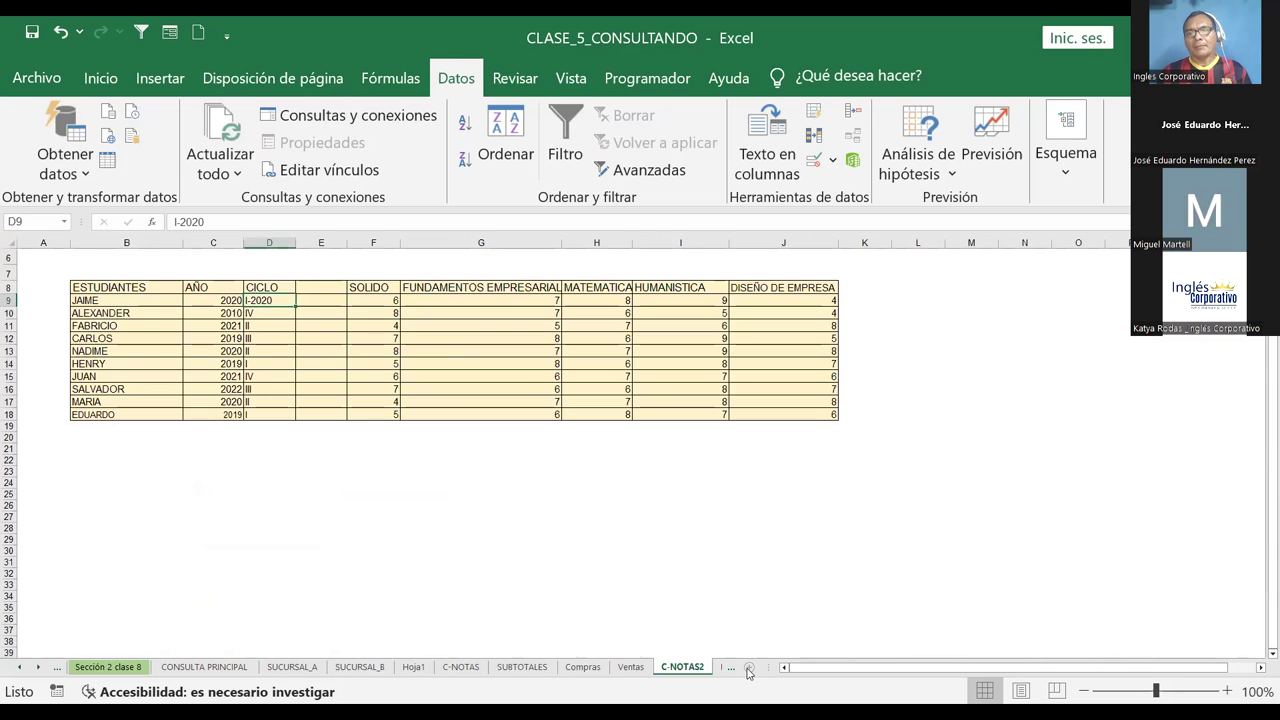
Insert a worksheet after C-NOTAS2, rename its tab RESULTADOS, and select a top cell
{"action": "left_click", "coordinate": [748, 667]}
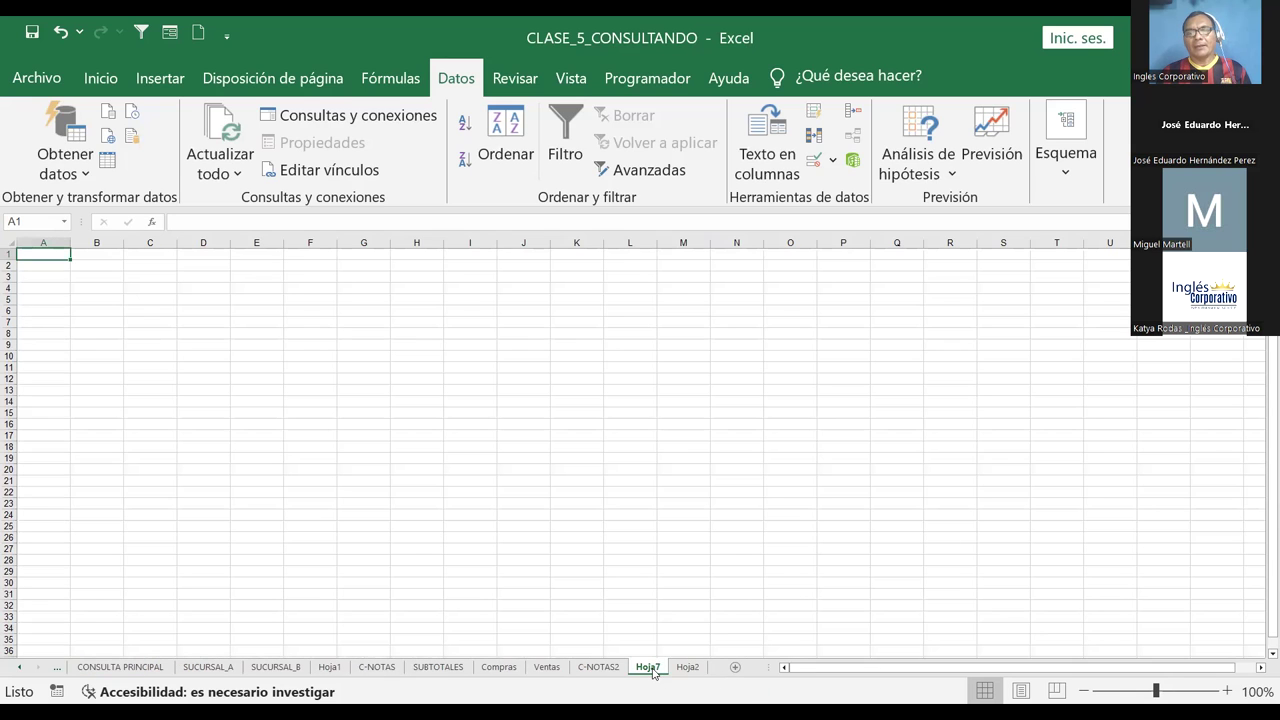
{"action": "right_click", "coordinate": [653, 671]}
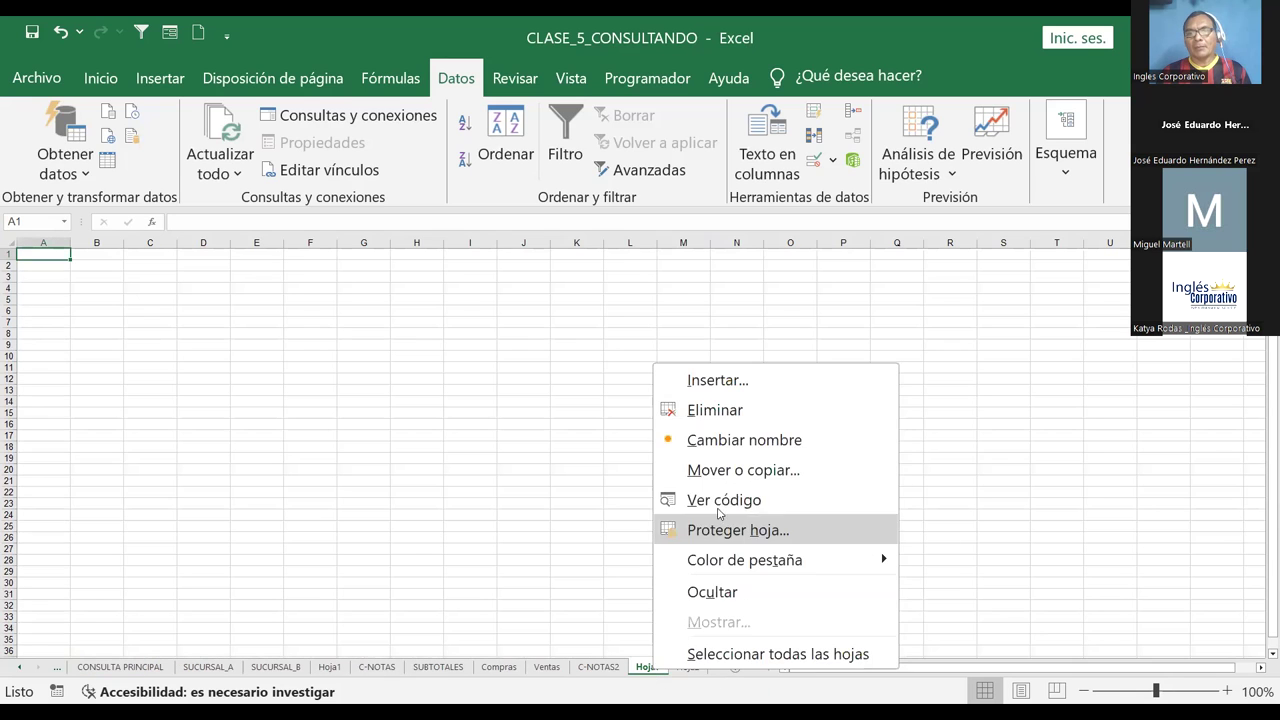
{"action": "left_click", "coordinate": [734, 445]}
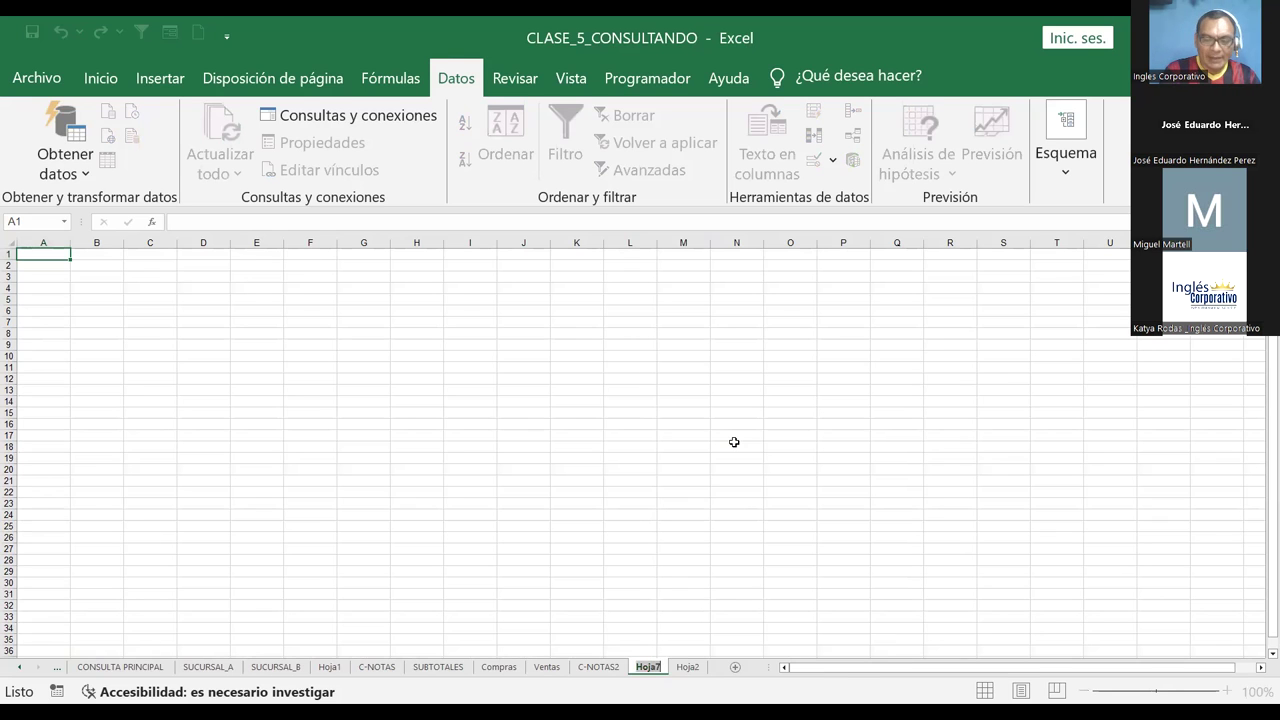
{"action": "type", "text": "RESULTADOS"}
{"action": "key", "text": "Return"}
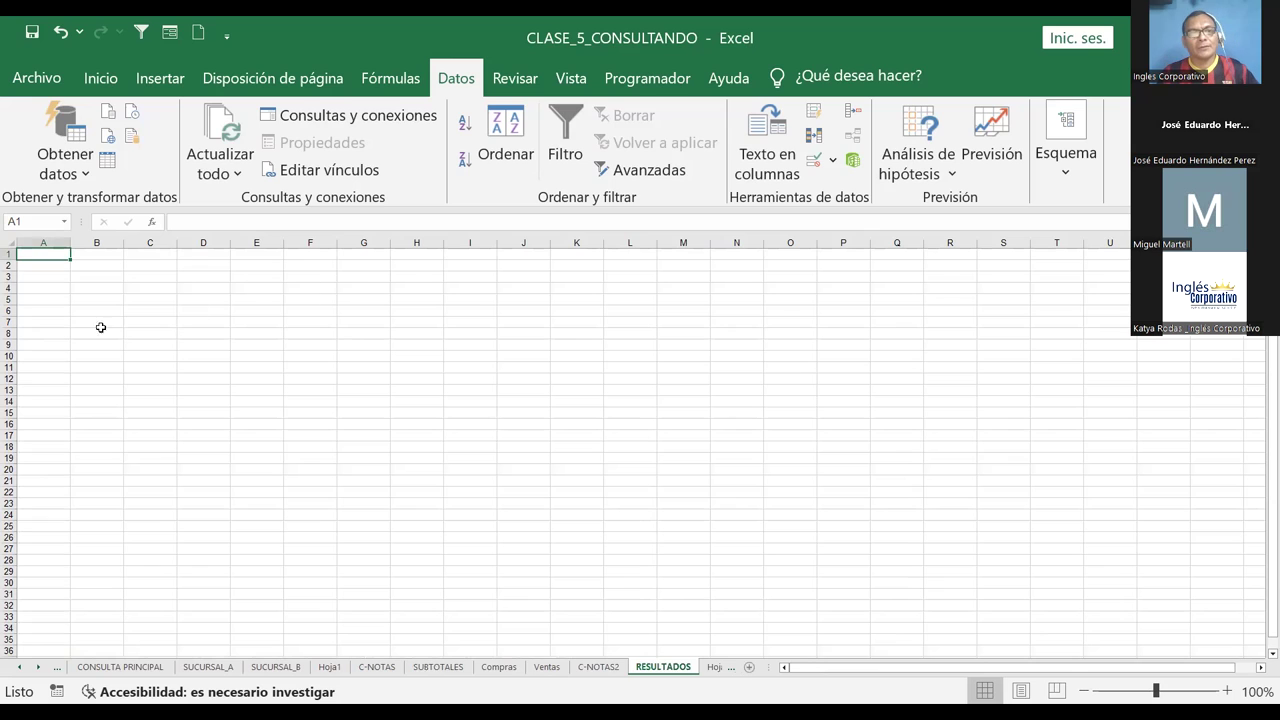
{"action": "left_click", "coordinate": [147, 280]}
{"action": "left_click", "coordinate": [147, 288]}
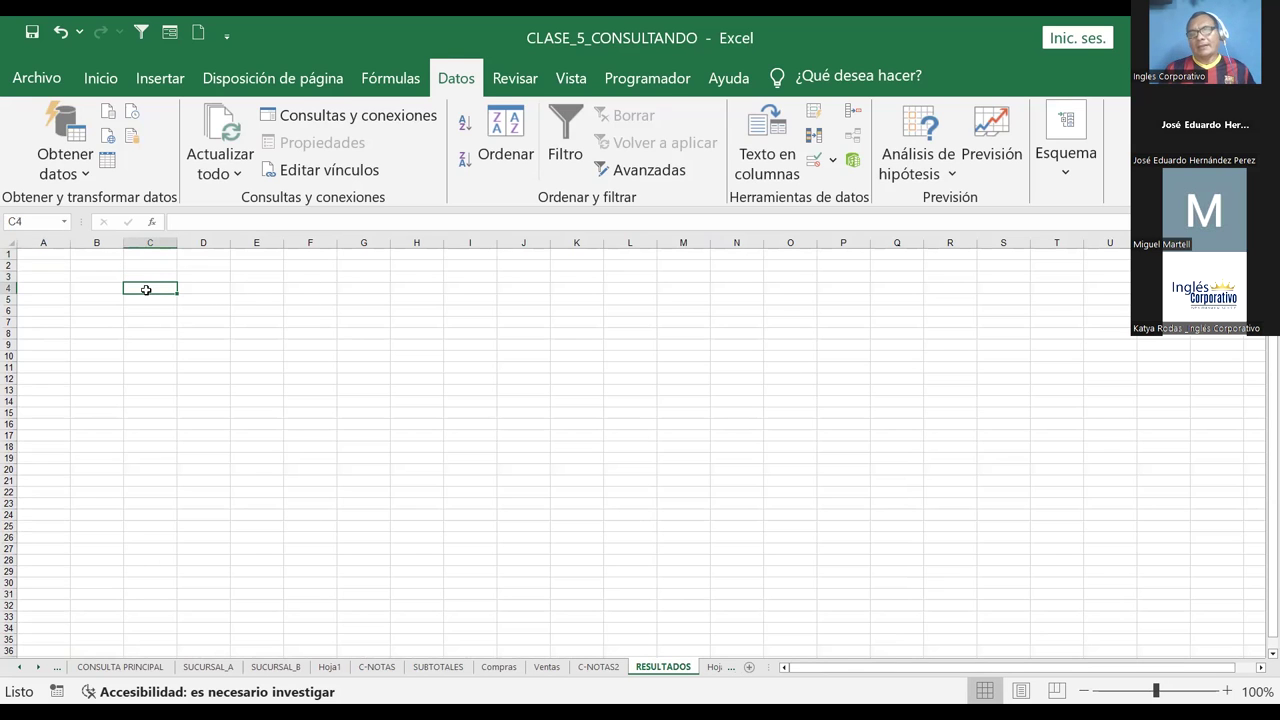
Enter in B2 'Se desea conocer los subtotales de 4 asignaturas, los datos serán aleatorios…'
{"action": "key", "text": "Up"}
{"action": "key", "text": "Up"}
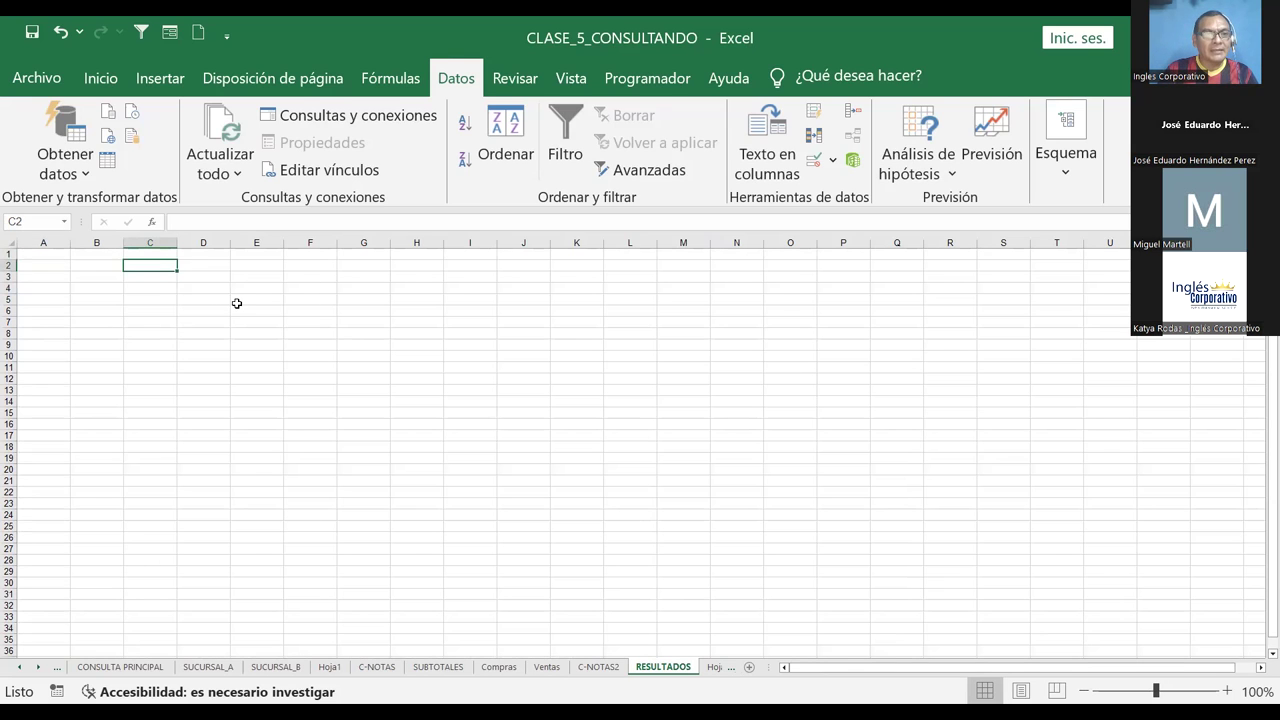
{"action": "key", "text": "Left"}
{"action": "type", "text": "sER"}
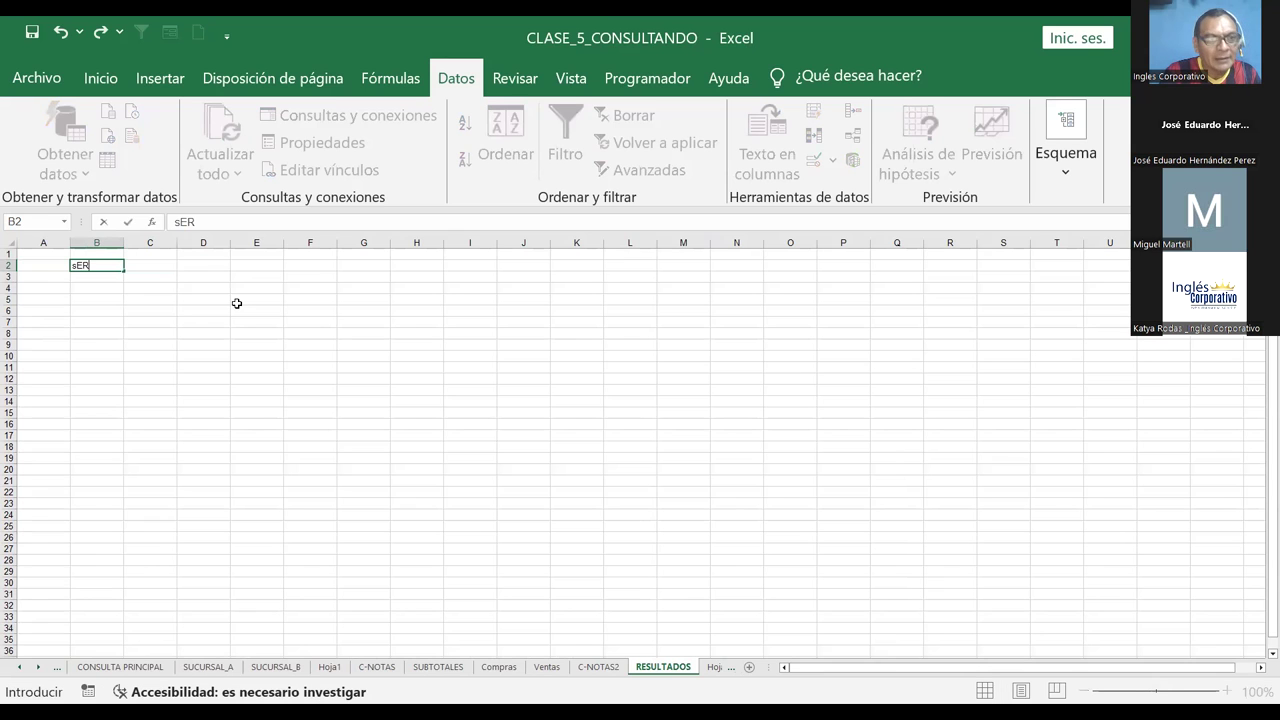
{"action": "key", "text": "BackSpace"}
{"action": "key", "text": "BackSpace"}
{"action": "key", "text": "BackSpace"}
{"action": "type", "text": "S"}
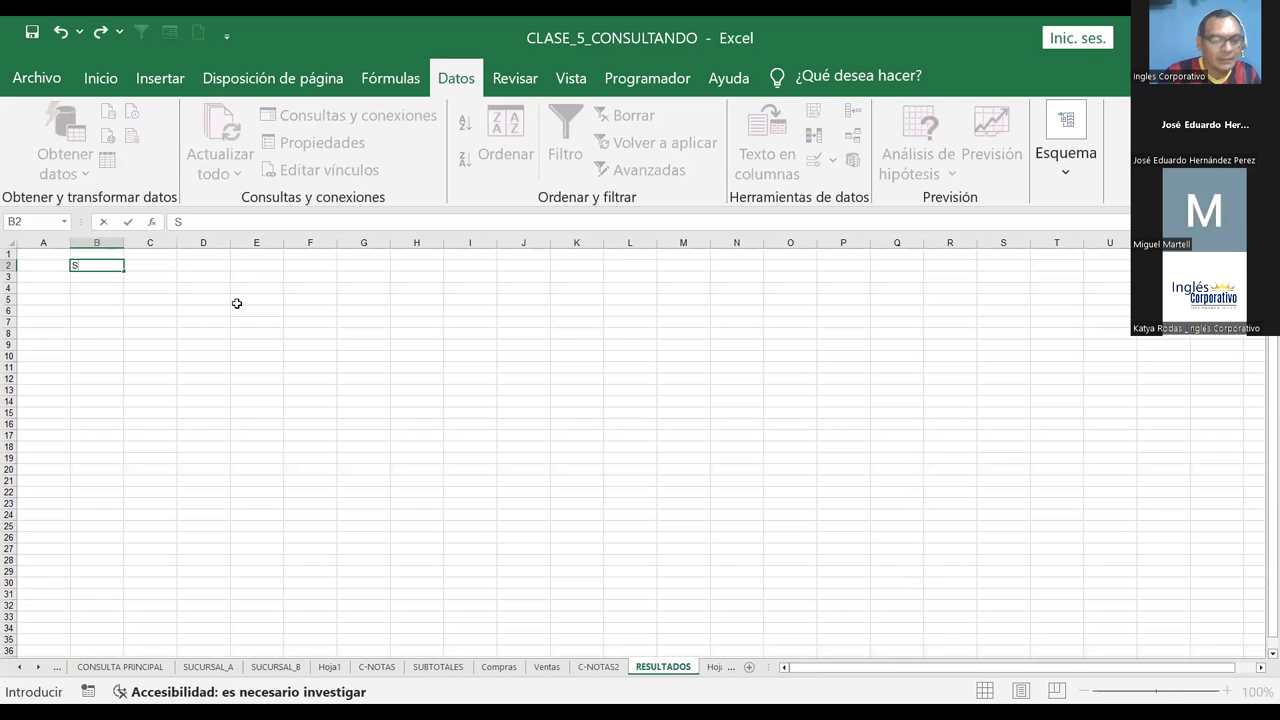
{"action": "type", "text": "e"}
{"action": "key", "text": "BackSpace"}
{"action": "type", "text": "e desea conocer los subtotales de 4 asign"}
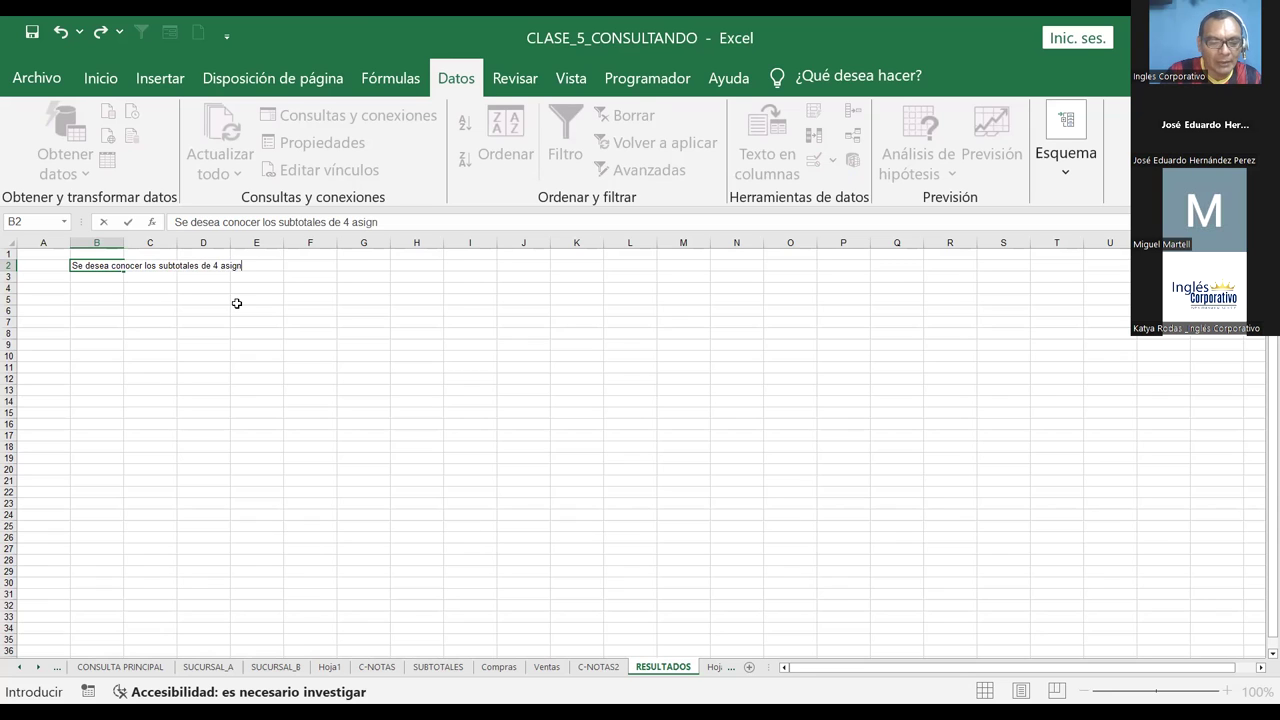
{"action": "type", "text": "atuf"}
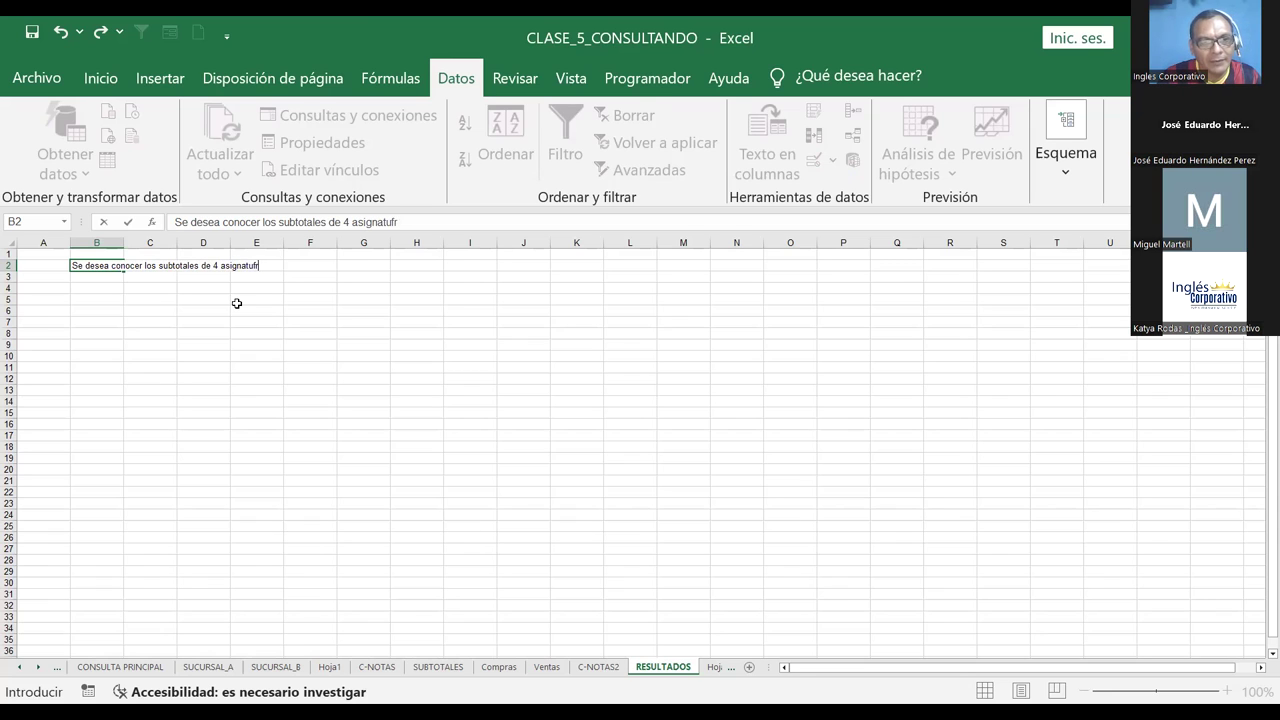
{"action": "key", "text": "BackSpace"}
{"action": "type", "text": "a"}
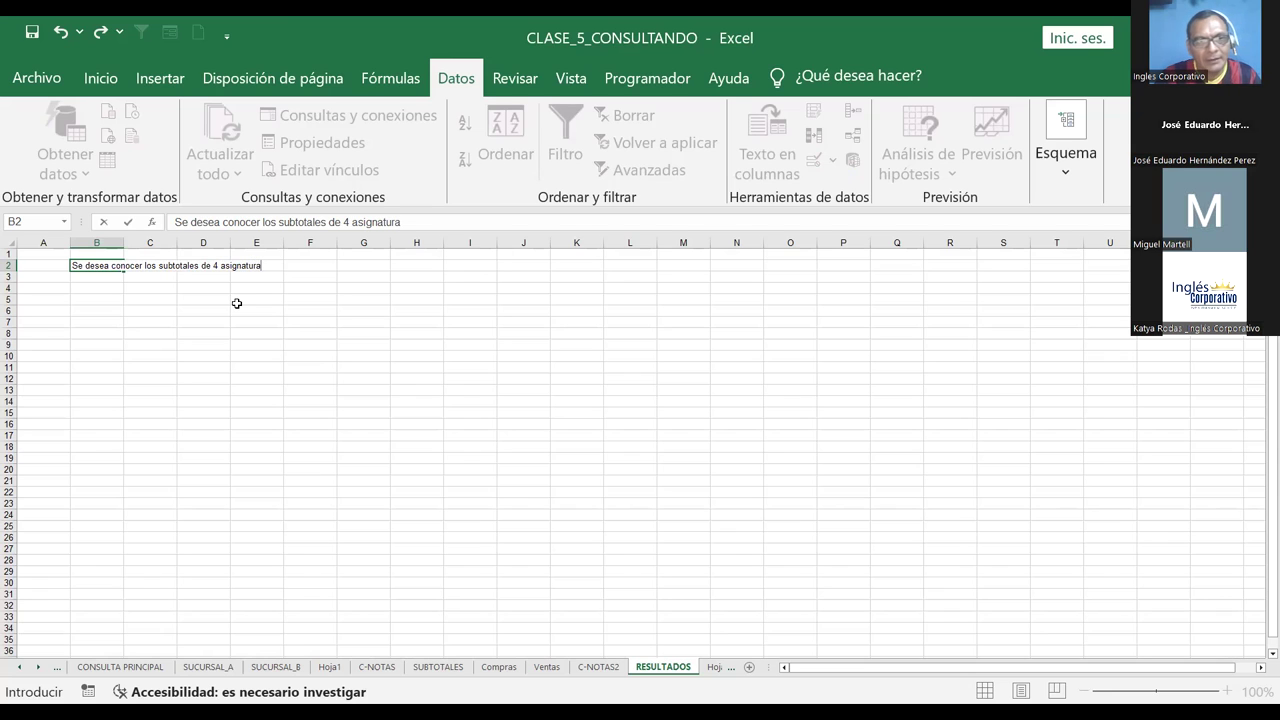
{"action": "type", "text": "s"}
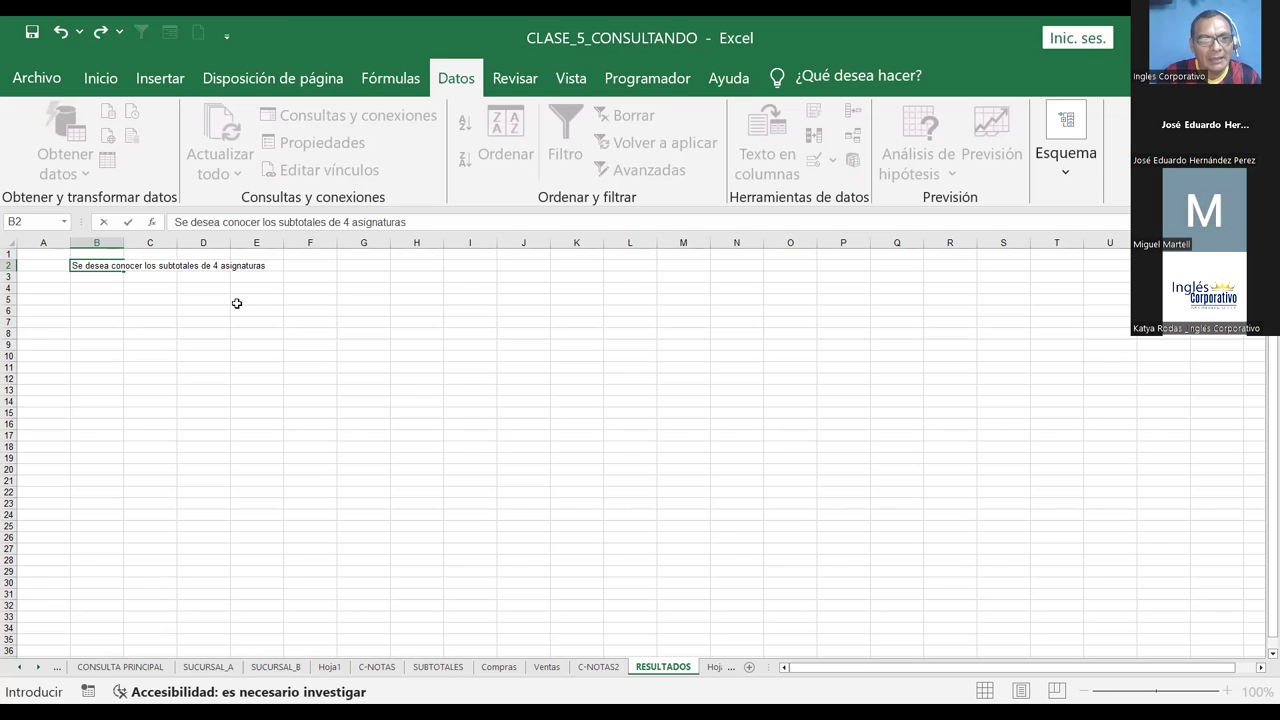
{"action": "type", "text": ", los datos ser"}
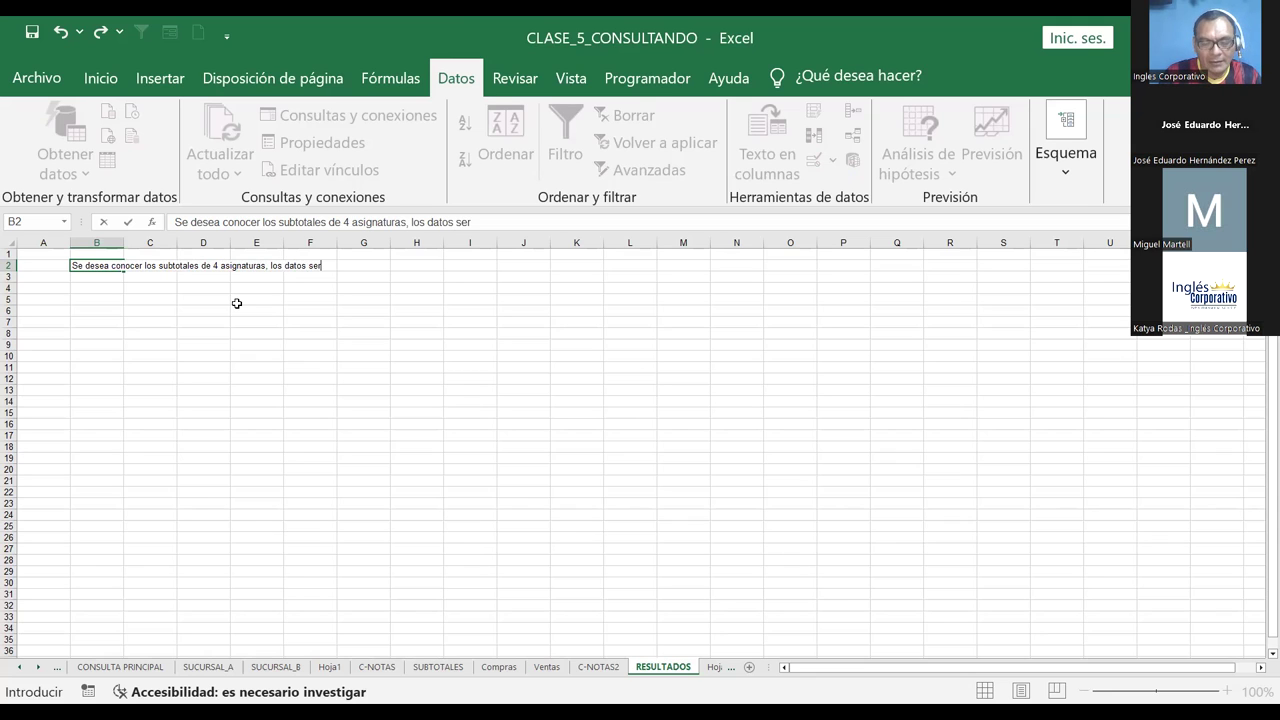
{"action": "type", "text": "án alea"}
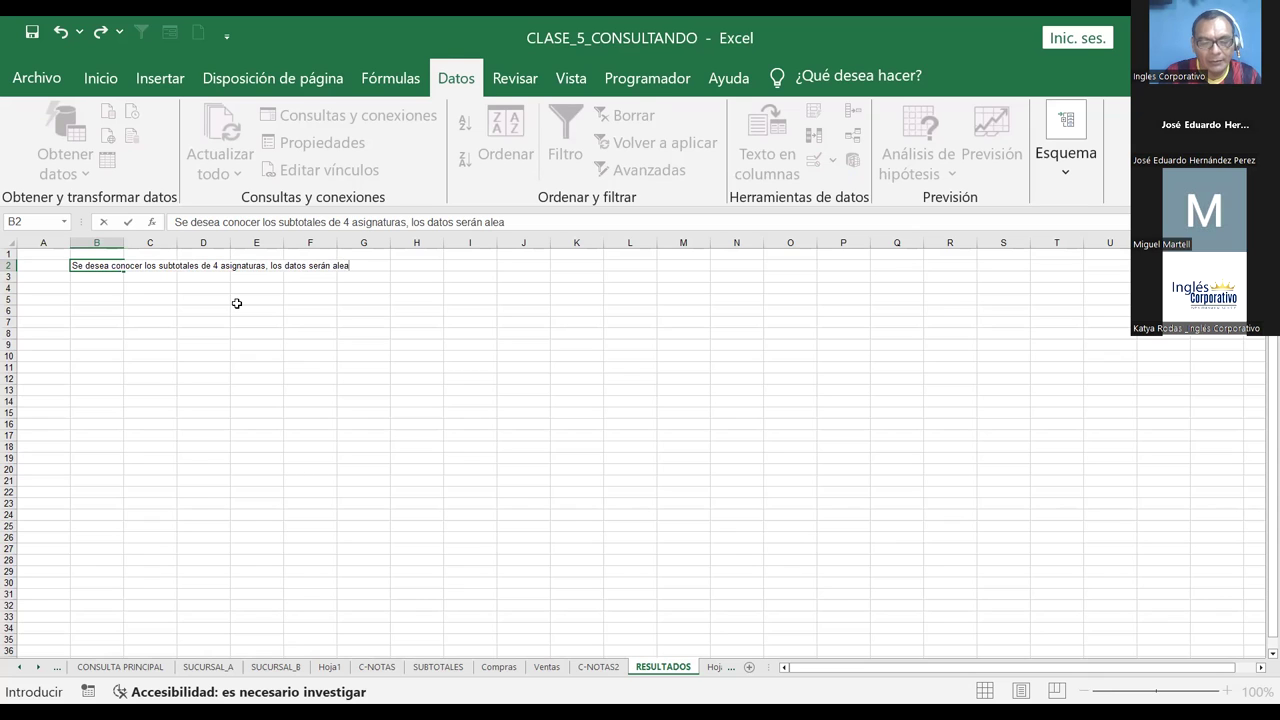
{"action": "type", "text": "torio y verfi"}
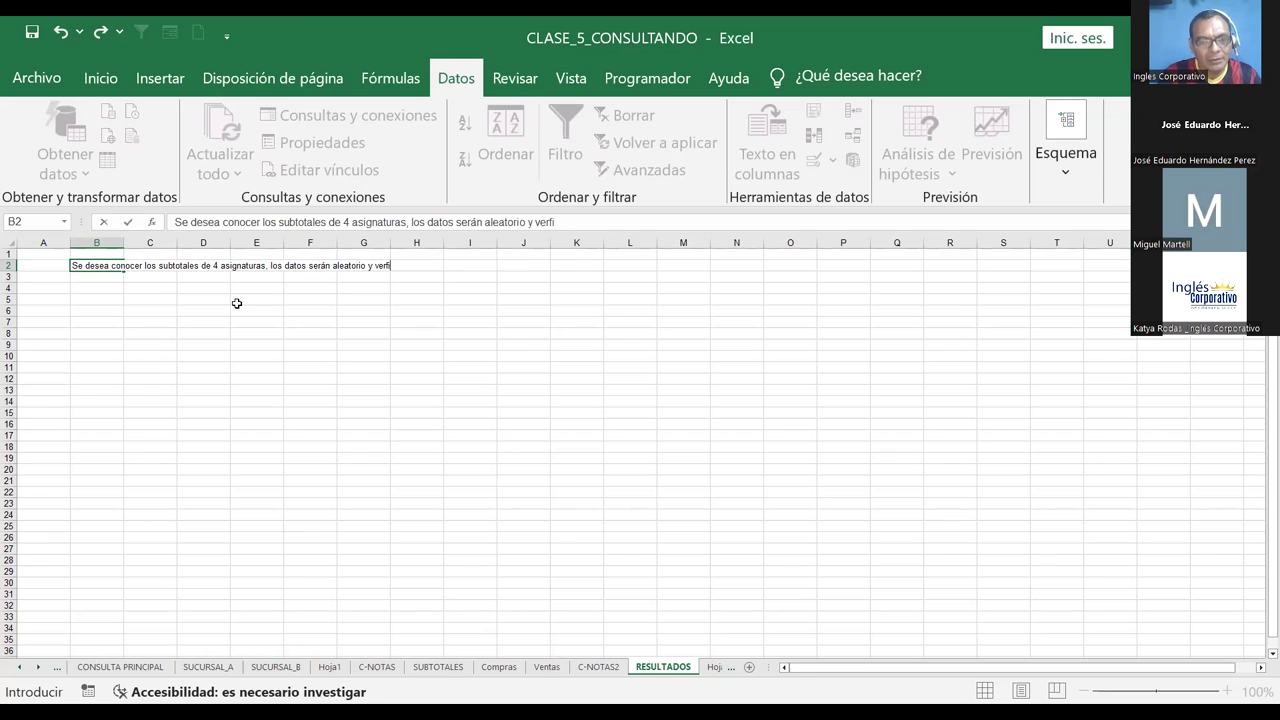
{"action": "key", "text": "BackSpace"}
{"action": "key", "text": "BackSpace"}
{"action": "type", "text": "i"}
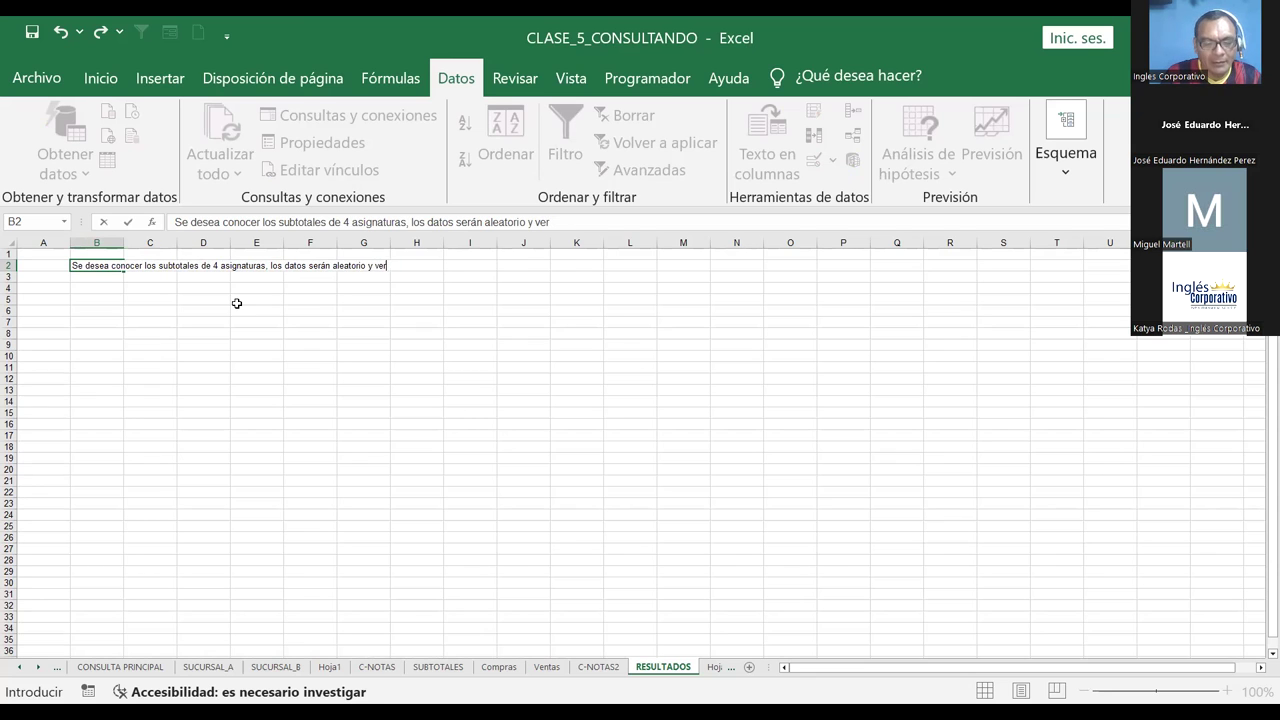
{"action": "type", "text": "quemeso"}
{"action": "key", "text": "BackSpace"}
{"action": "key", "text": "BackSpace"}
{"action": "key", "text": "BackSpace"}
{"action": "type", "text": "os de don"}
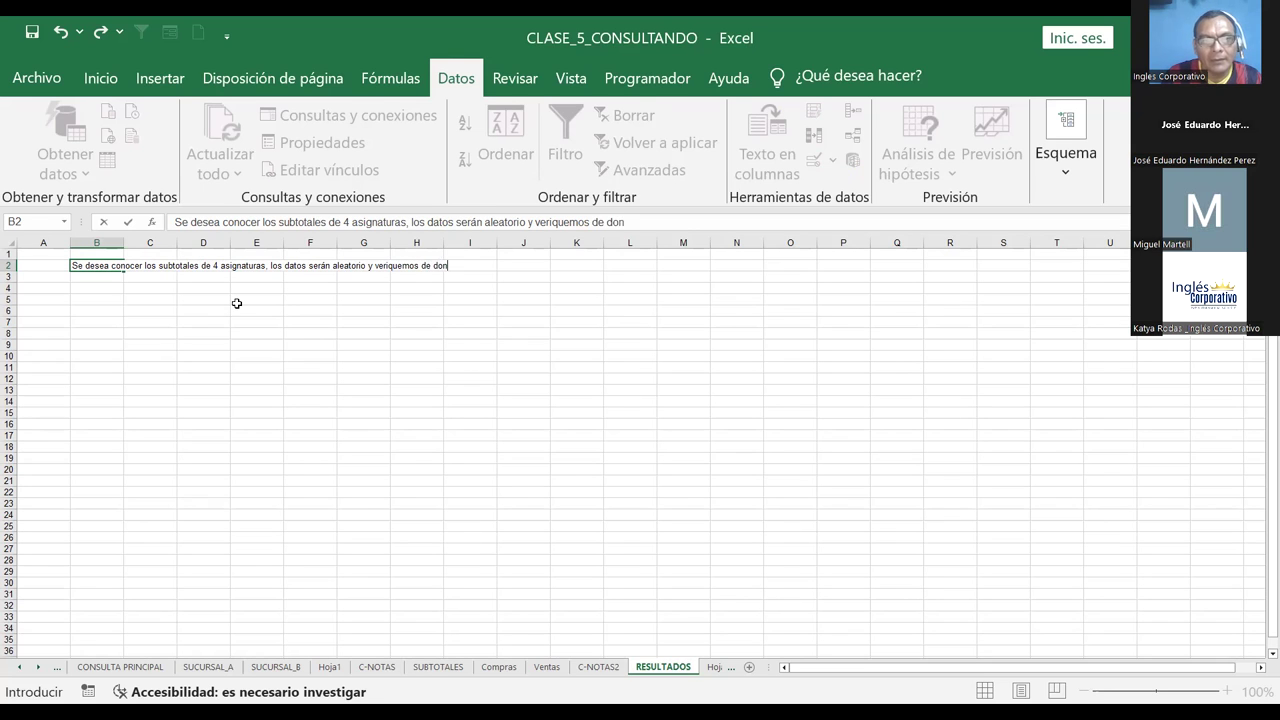
{"action": "type", "text": "de arroka los datos"}
{"action": "key", "text": "Return"}
{"action": "key", "text": "Down"}
{"action": "key", "text": "Down"}
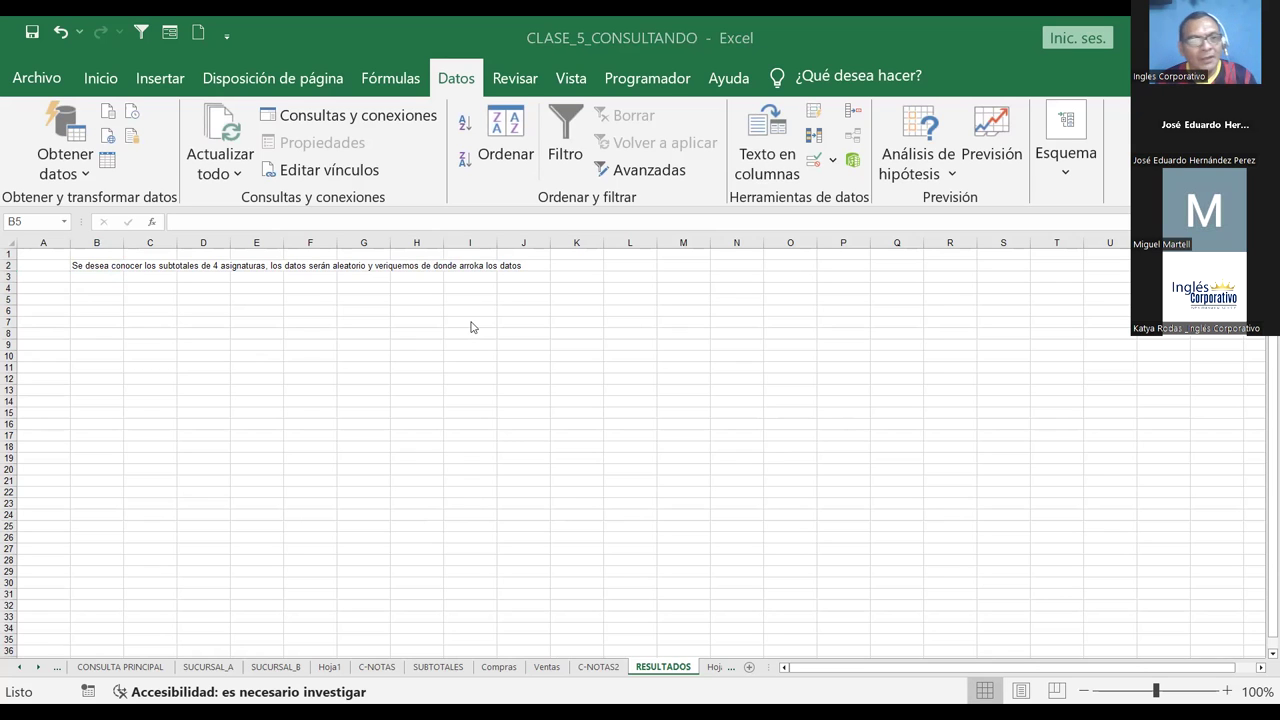
Enter the headings INGLES in B5 and ELECTRONICA in C5
{"action": "left_click", "coordinate": [105, 277]}
{"action": "left_click", "coordinate": [103, 287]}
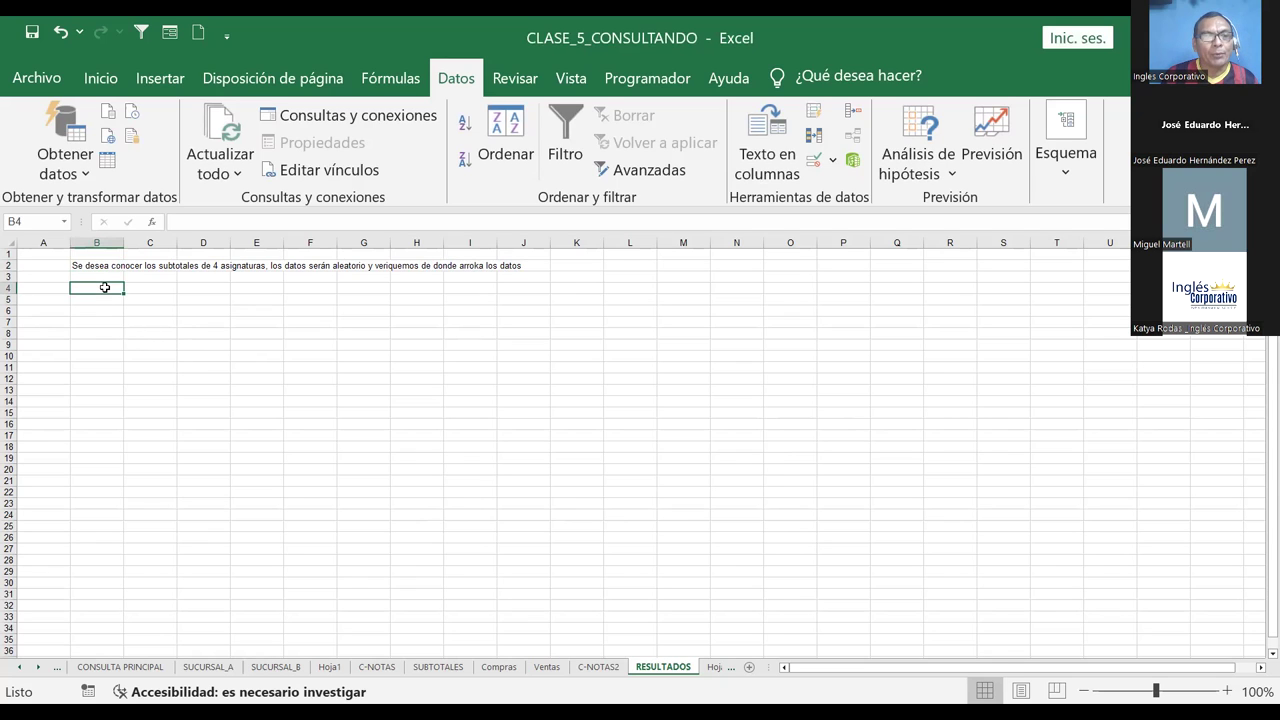
{"action": "left_click_drag", "start_coordinate": [103, 287], "coordinate": [243, 320]}
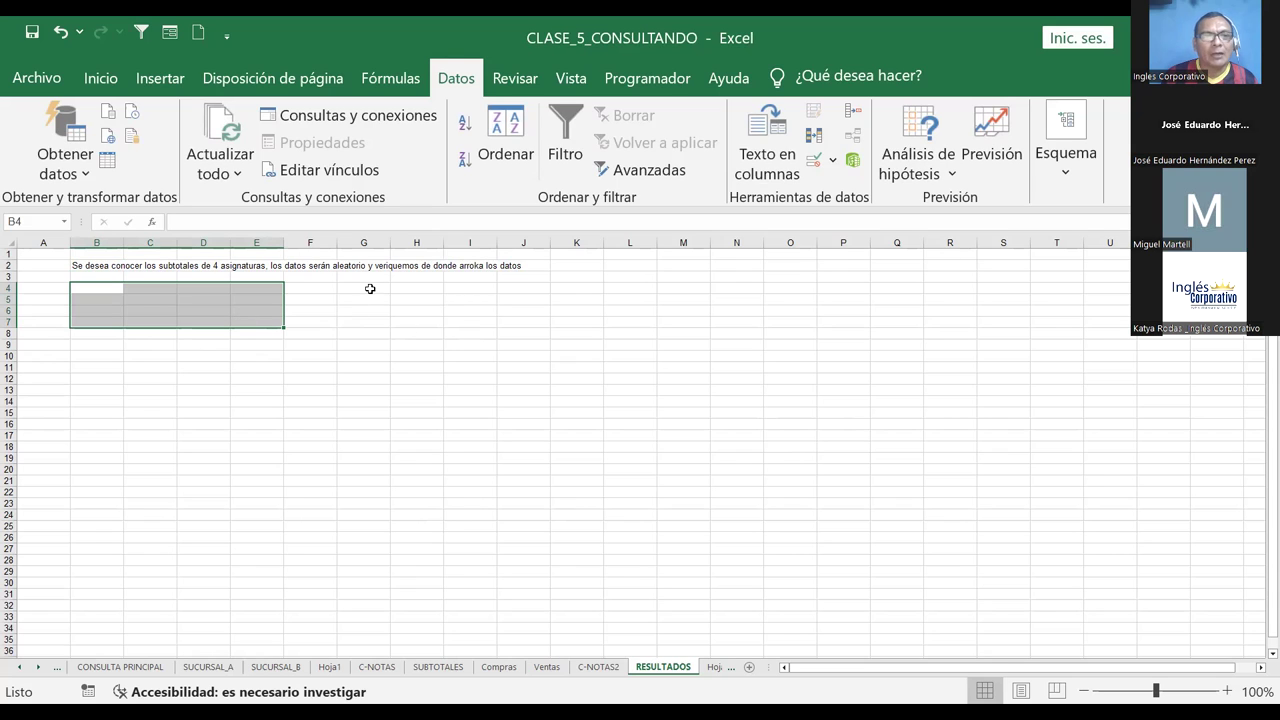
{"action": "left_click", "coordinate": [391, 344]}
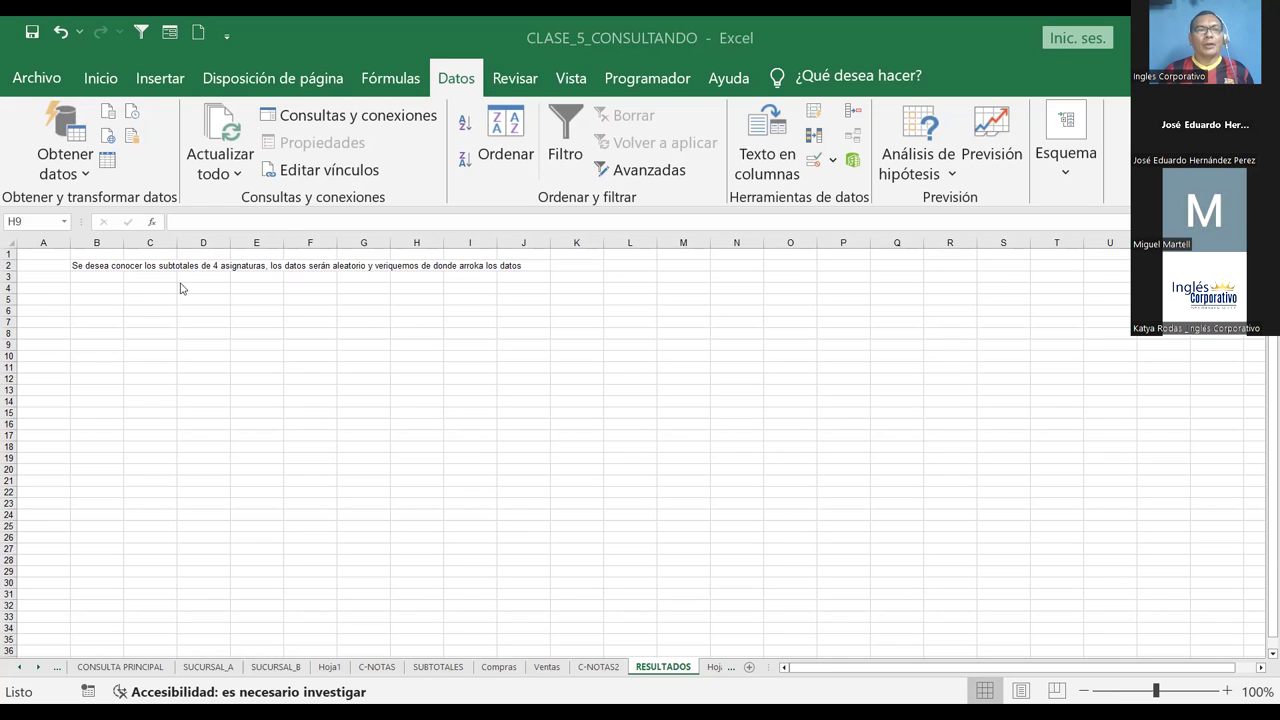
{"action": "left_click", "coordinate": [145, 295]}
{"action": "left_click", "coordinate": [116, 300]}
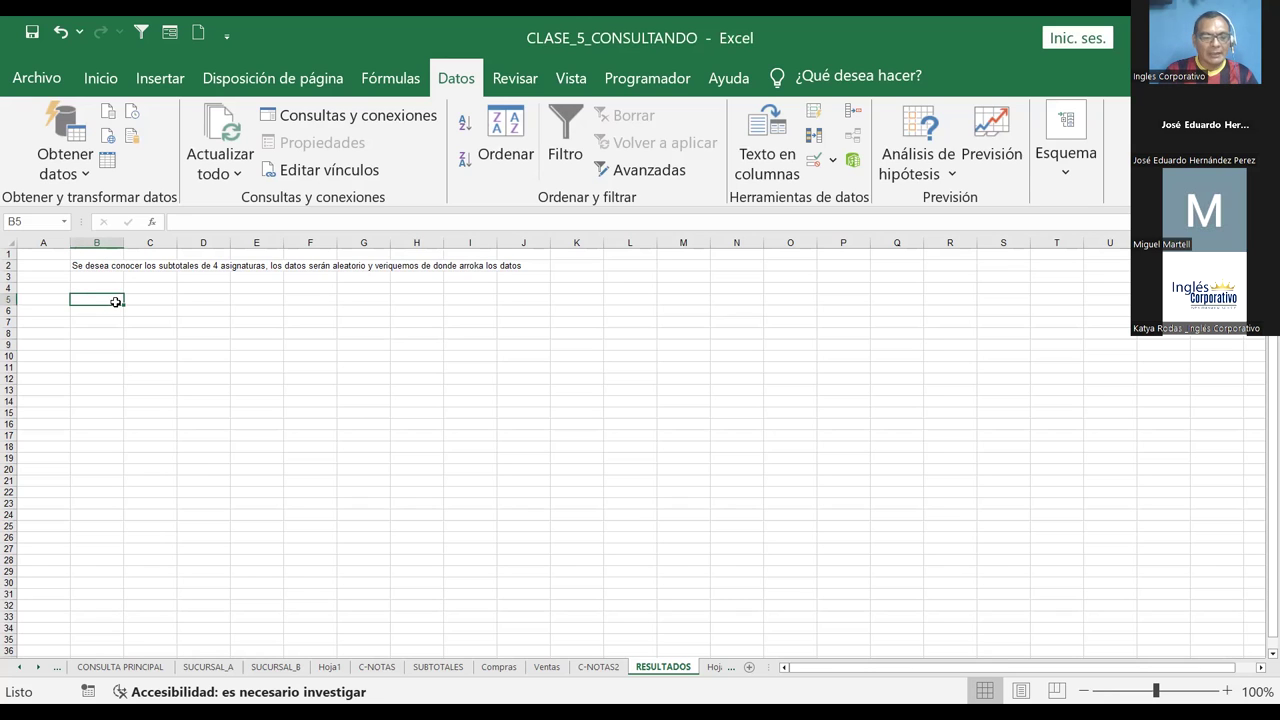
{"action": "type", "text": "INGLESZ"}
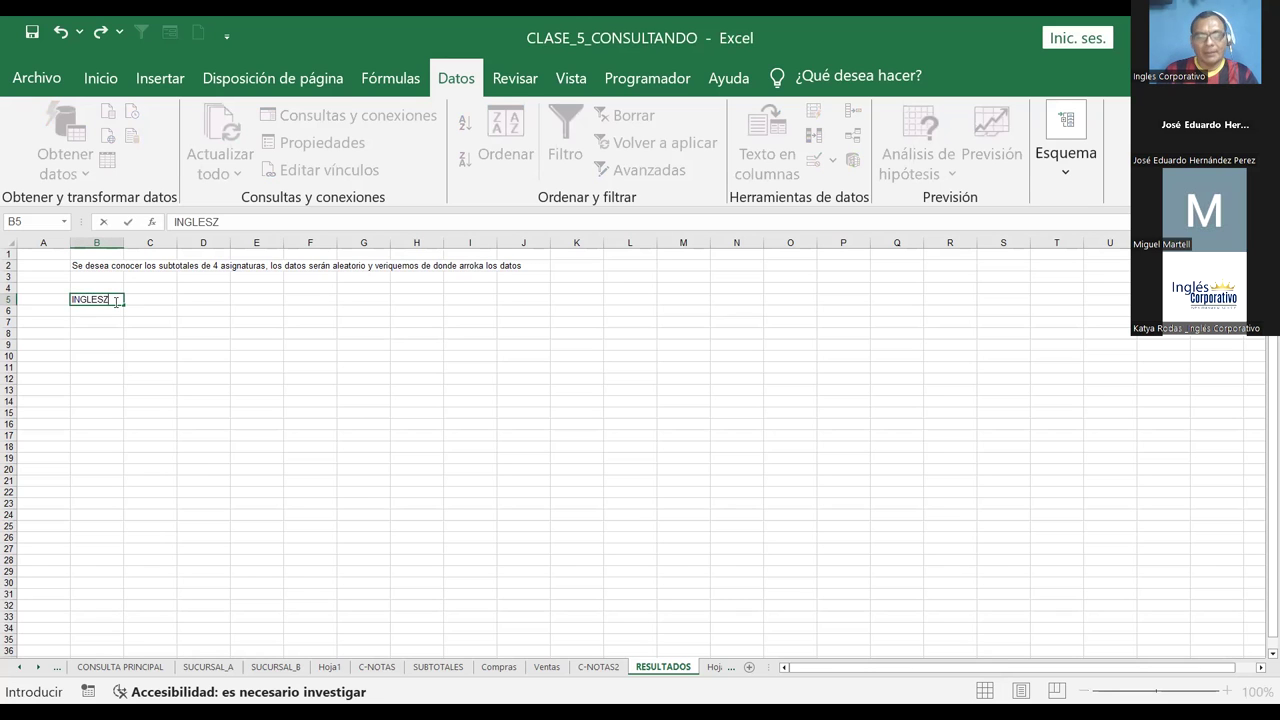
{"action": "key", "text": "BackSpace"}
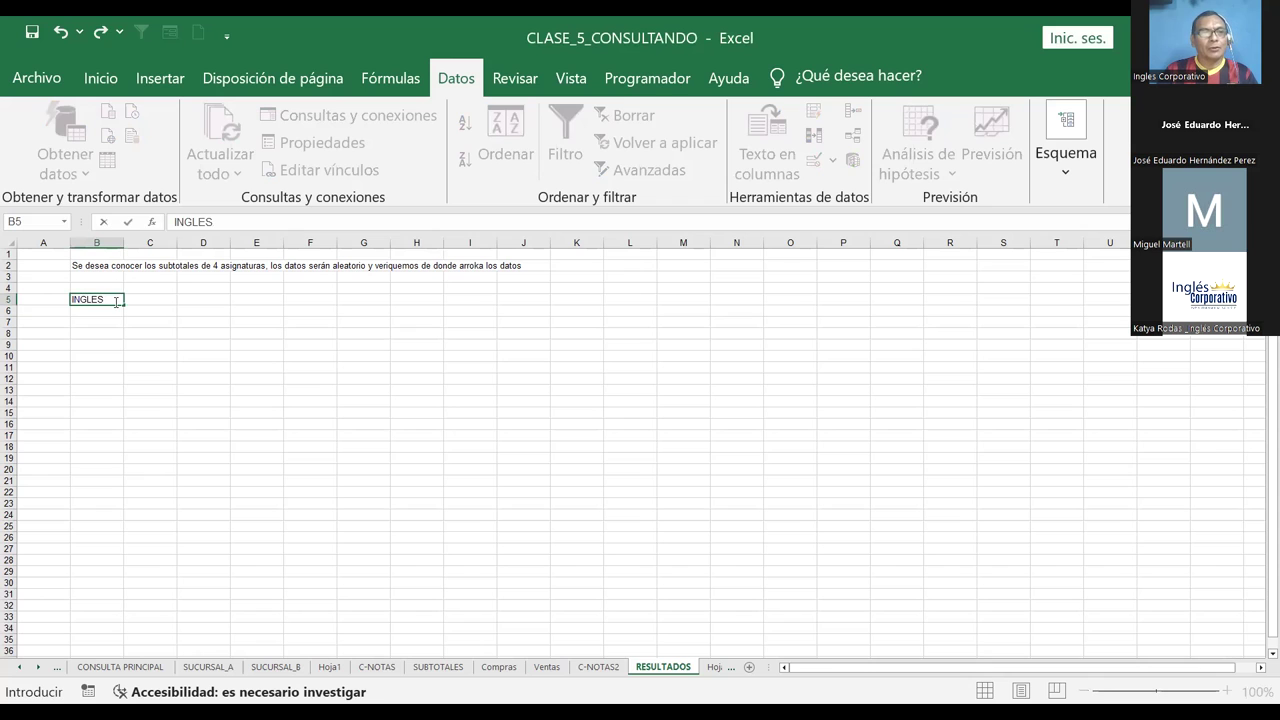
{"action": "key", "text": "Tab"}
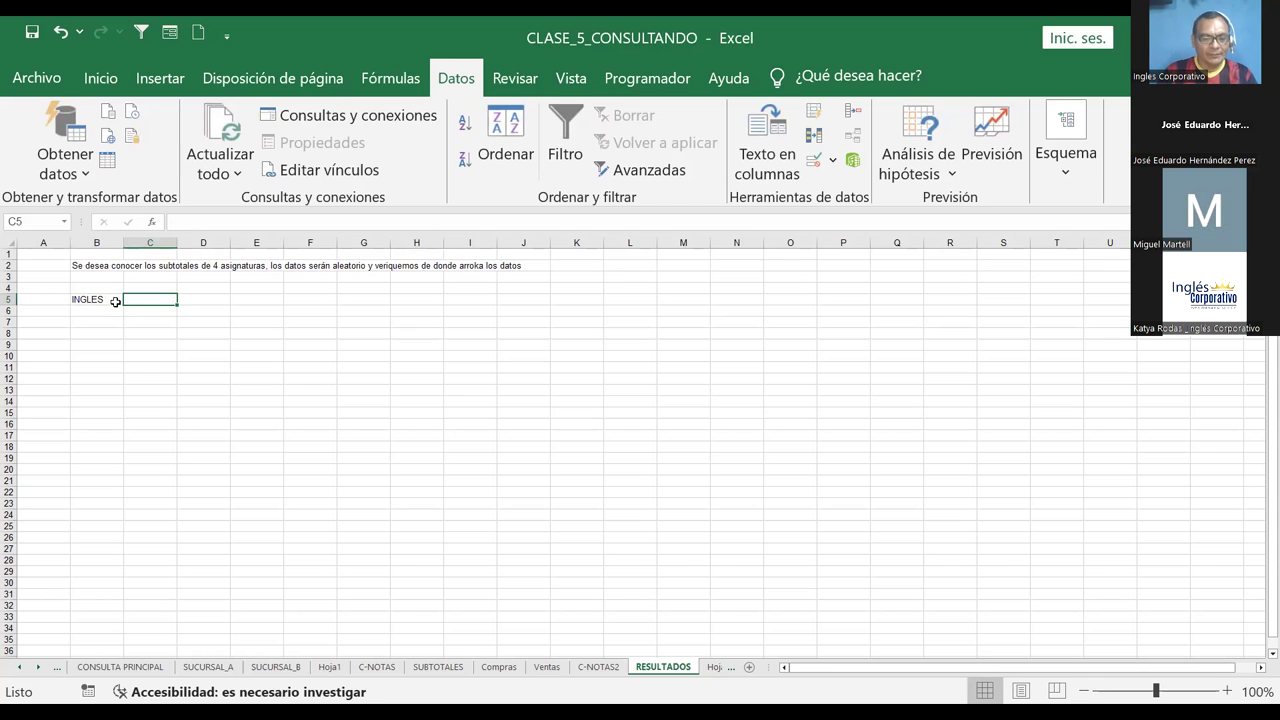
{"action": "type", "text": "E"}
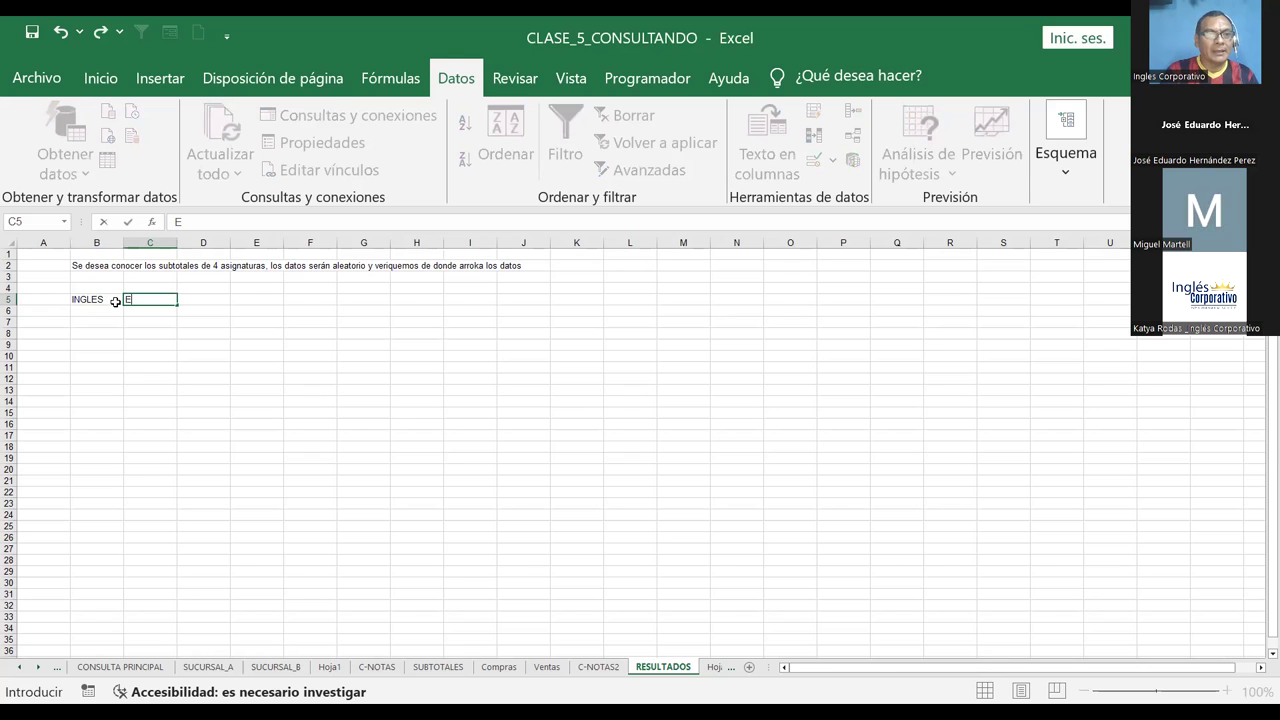
{"action": "type", "text": "LECTRONICA"}
{"action": "key", "text": "Tab"}
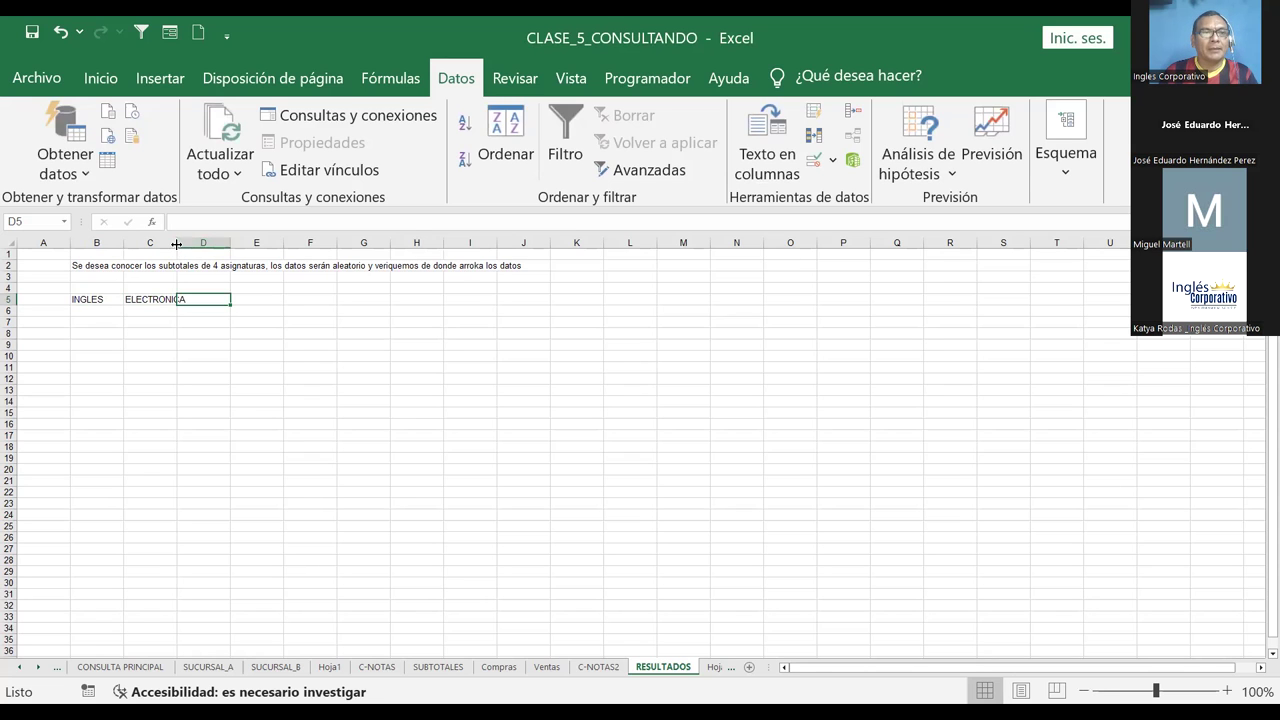
Widen column C, add LOGICA and BASES DE DATOS in D5:E5, and ALUMNOS in A5
{"action": "left_click_drag", "start_coordinate": [177, 247], "coordinate": [194, 247]}
{"action": "type", "text": "LOGICA"}
{"action": "key", "text": "Tab"}
{"action": "type", "text": "BASES"}
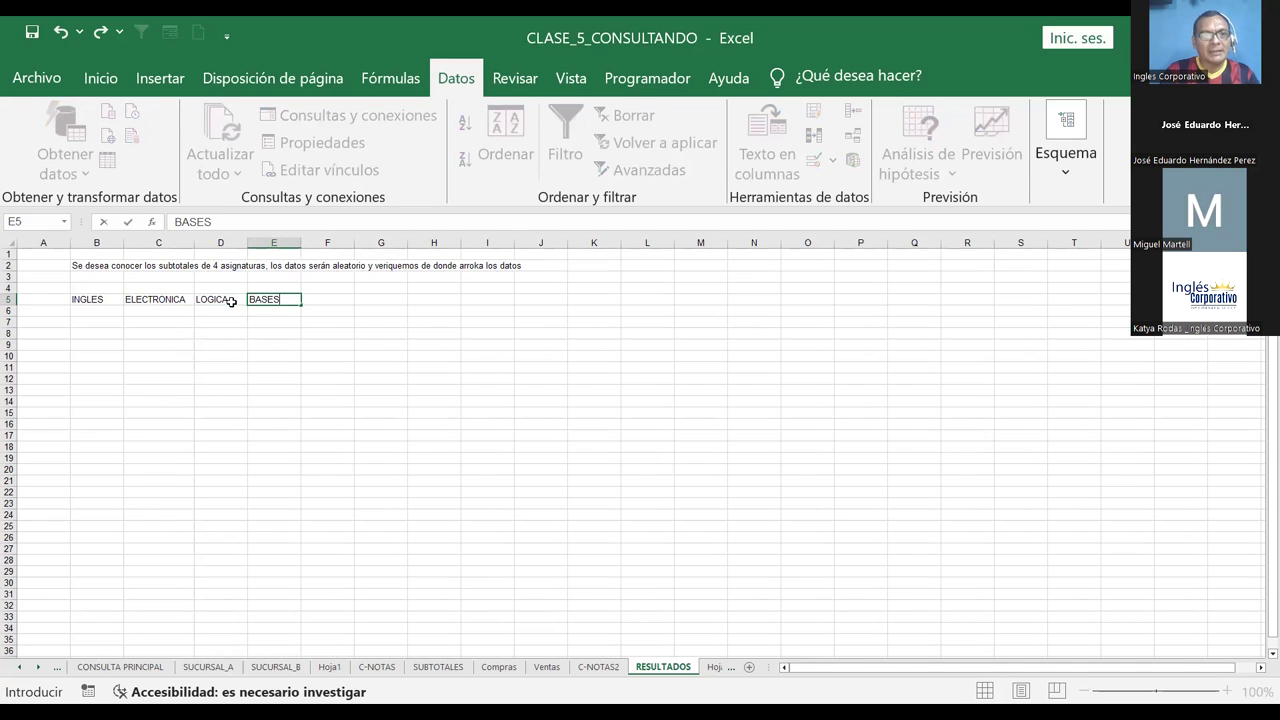
{"action": "type", "text": " DE DATOS"}
{"action": "key", "text": "Return"}
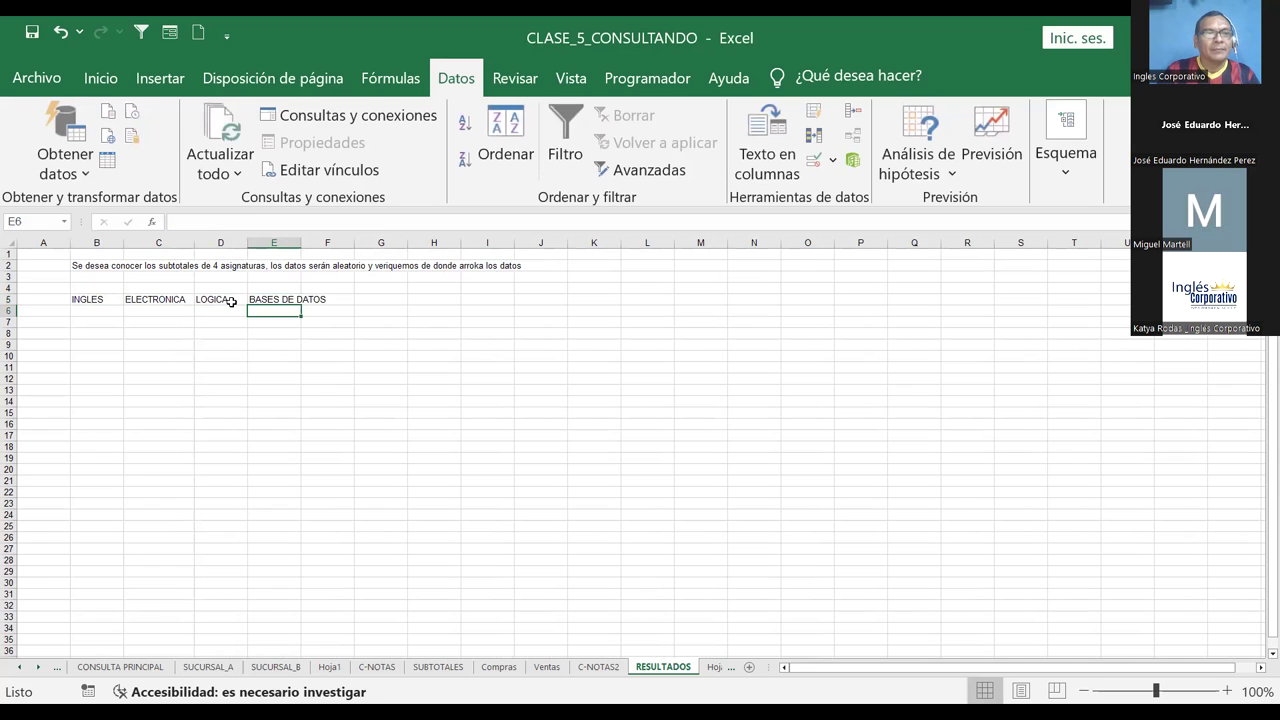
{"action": "key", "text": "Left"}
{"action": "key", "text": "Up"}
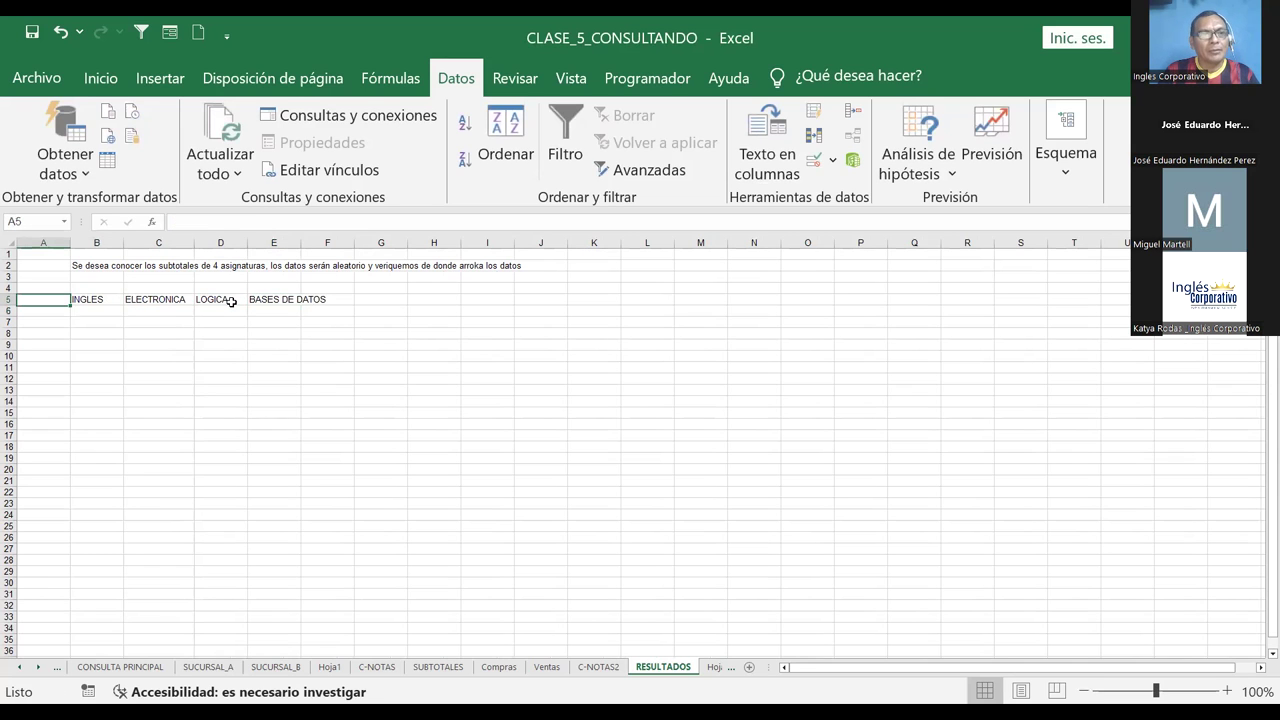
{"action": "type", "text": "ALUMNOS"}
{"action": "key", "text": "Return"}
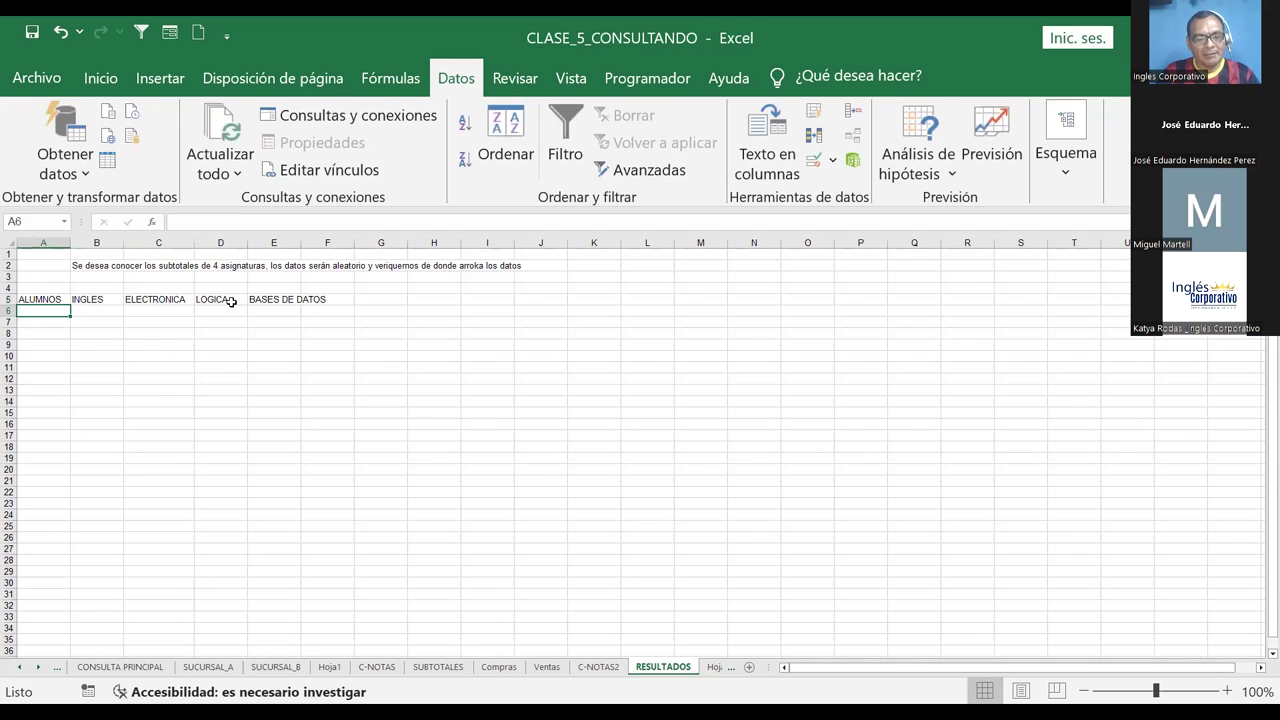
Start the student list with A in A6, clearing an unwanted ALUMNOS entry
{"action": "type", "text": "A"}
{"action": "key", "text": "Return"}
{"action": "key", "text": "Up"}
{"action": "key", "text": "Delete"}
{"action": "type", "text": "A"}
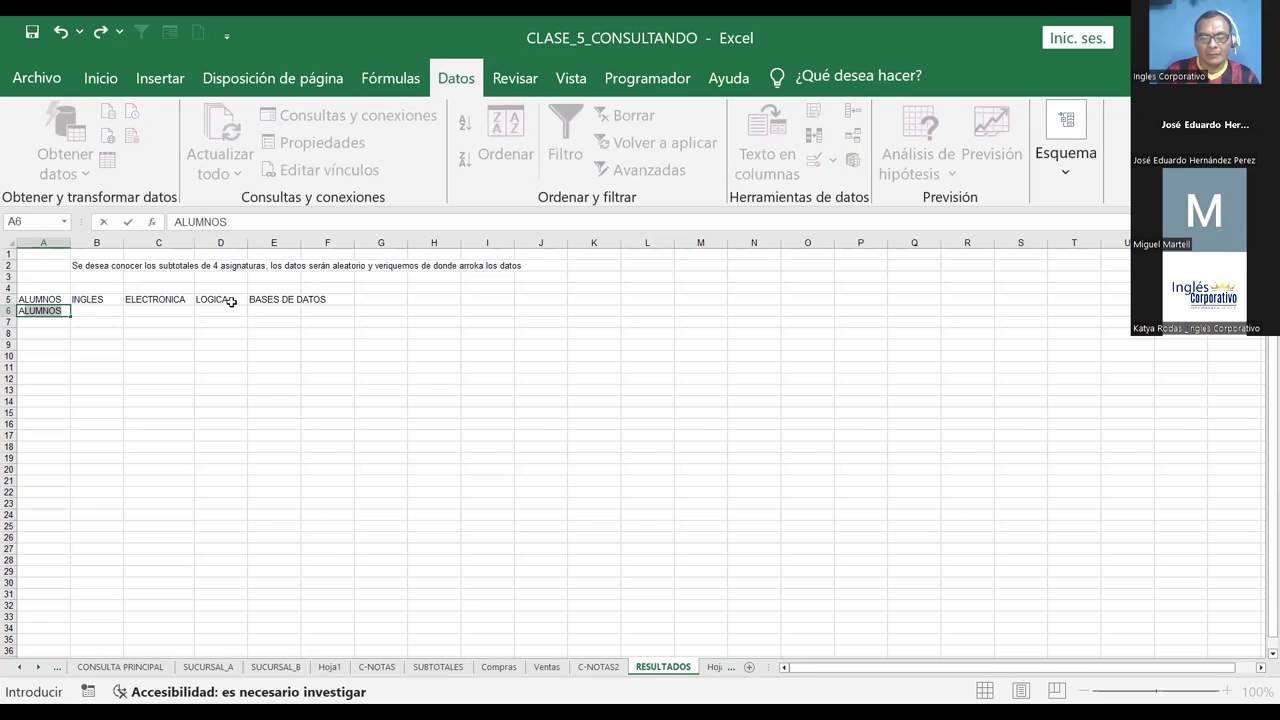
{"action": "key", "text": "Tab"}
{"action": "key", "text": "Left"}
List students A, A, A, B, B, B, C, C, C down A6:A14
{"action": "key", "text": "F2"}
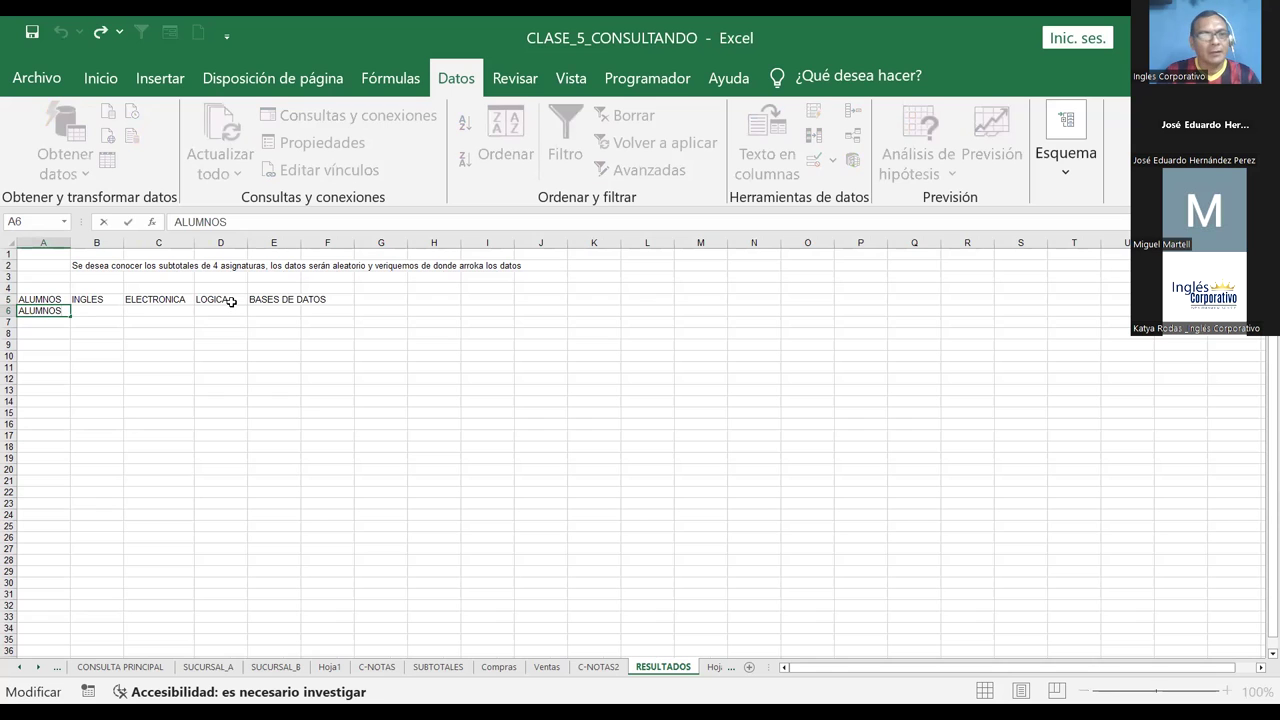
{"action": "key", "text": "BackSpace"}
{"action": "key", "text": "BackSpace"}
{"action": "key", "text": "BackSpace"}
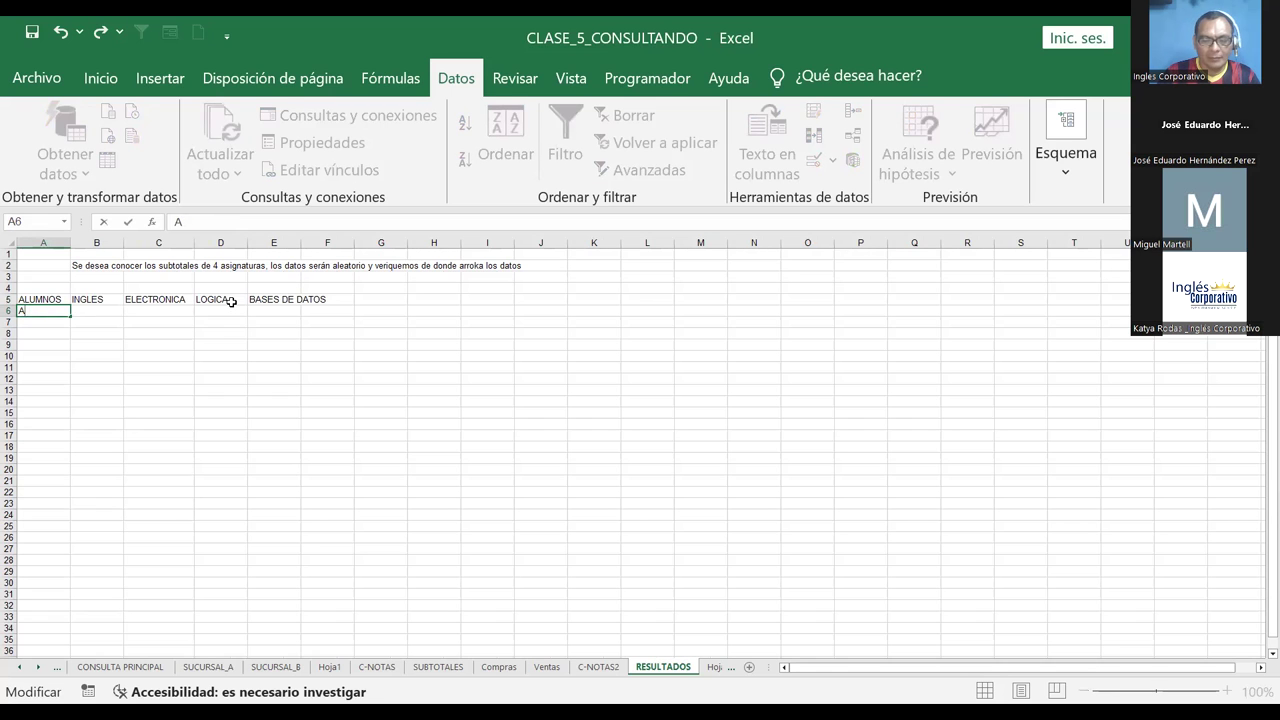
{"action": "key", "text": "Return"}
{"action": "type", "text": "A"}
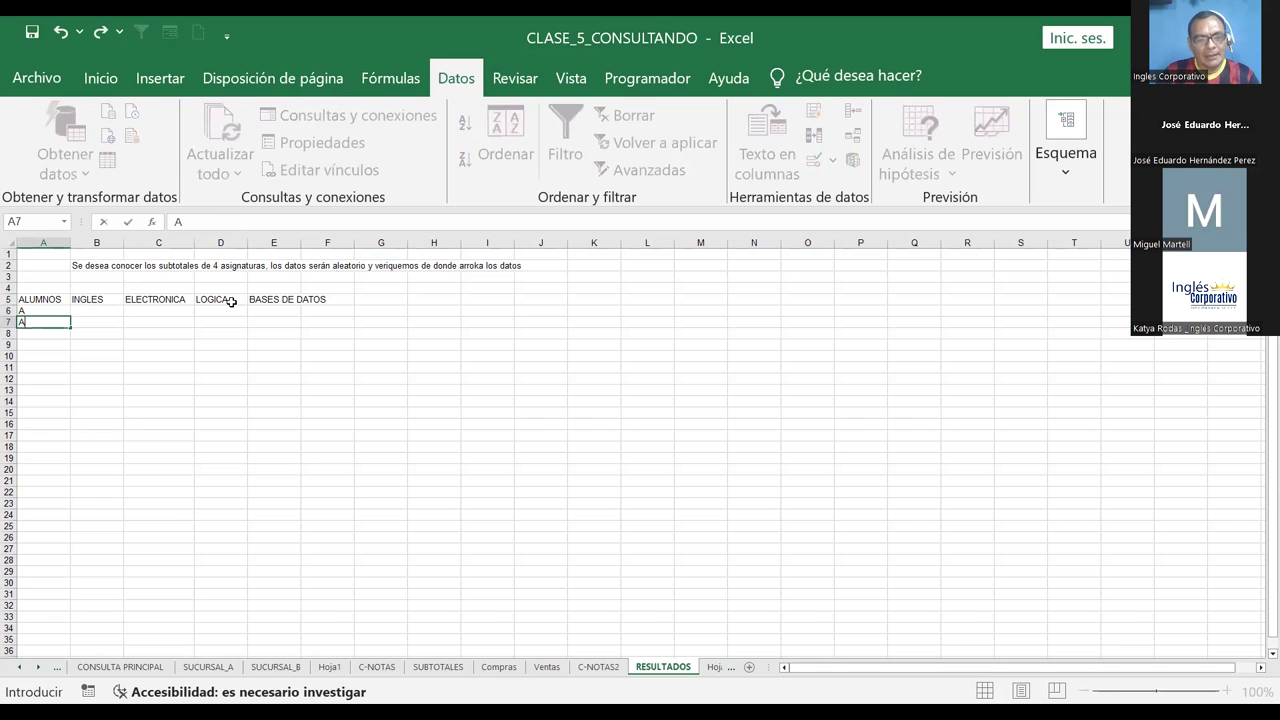
{"action": "key", "text": "Return"}
{"action": "type", "text": "A"}
{"action": "key", "text": "Return"}
{"action": "type", "text": "B"}
{"action": "key", "text": "Return"}
{"action": "type", "text": "B"}
{"action": "key", "text": "Return"}
{"action": "type", "text": "B"}
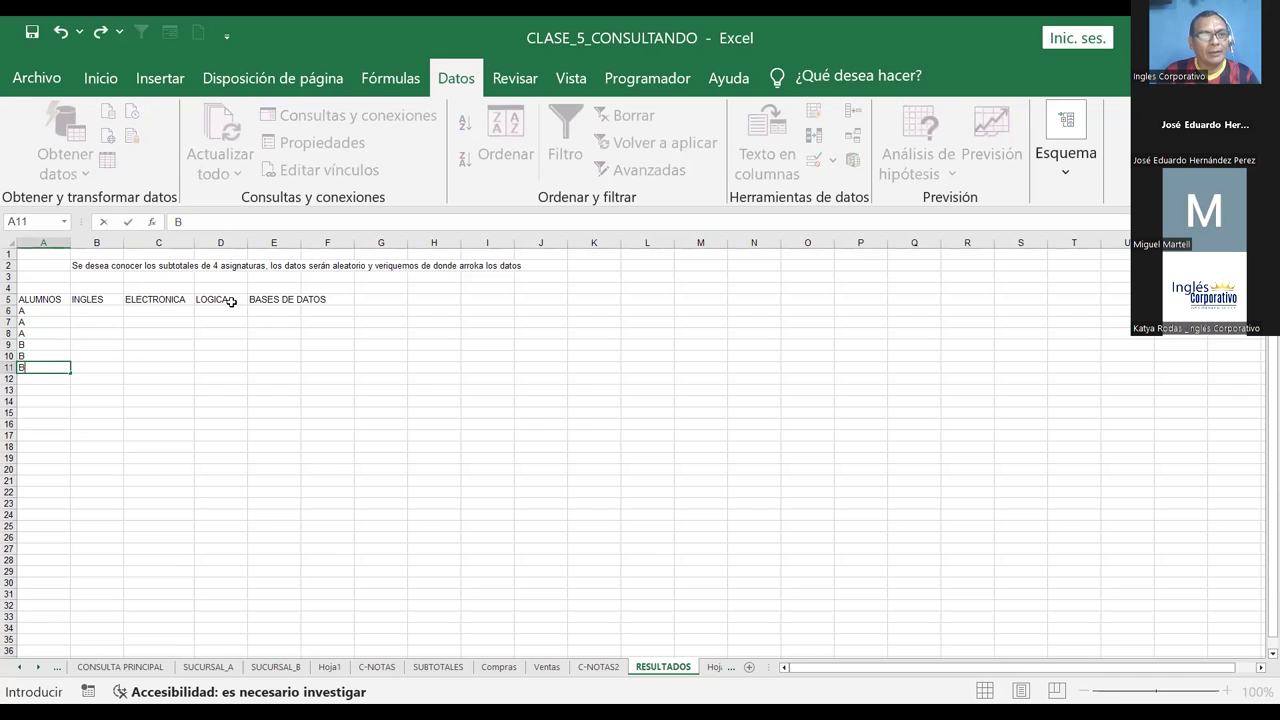
{"action": "key", "text": "Return"}
{"action": "type", "text": "C"}
{"action": "key", "text": "Return"}
{"action": "type", "text": "C"}
{"action": "key", "text": "Return"}
{"action": "type", "text": "C"}
{"action": "key", "text": "Up"}
{"action": "key", "text": "Up"}
{"action": "key", "text": "Up"}
{"action": "key", "text": "Up"}
{"action": "key", "text": "Up"}
{"action": "key", "text": "Up"}
{"action": "key", "text": "Up"}
Enter the first grades for row 6: 5 in B6 and 6 in C6
{"action": "key", "text": "Right"}
{"action": "type", "text": "5"}
{"action": "key", "text": "Tab"}
{"action": "type", "text": "6"}
{"action": "key", "text": "Tab"}
Finish row 6 with grades 5 and 5, then enter 1, 2, 3, 4 across row 7
{"action": "type", "text": "5"}
{"action": "key", "text": "Tab"}
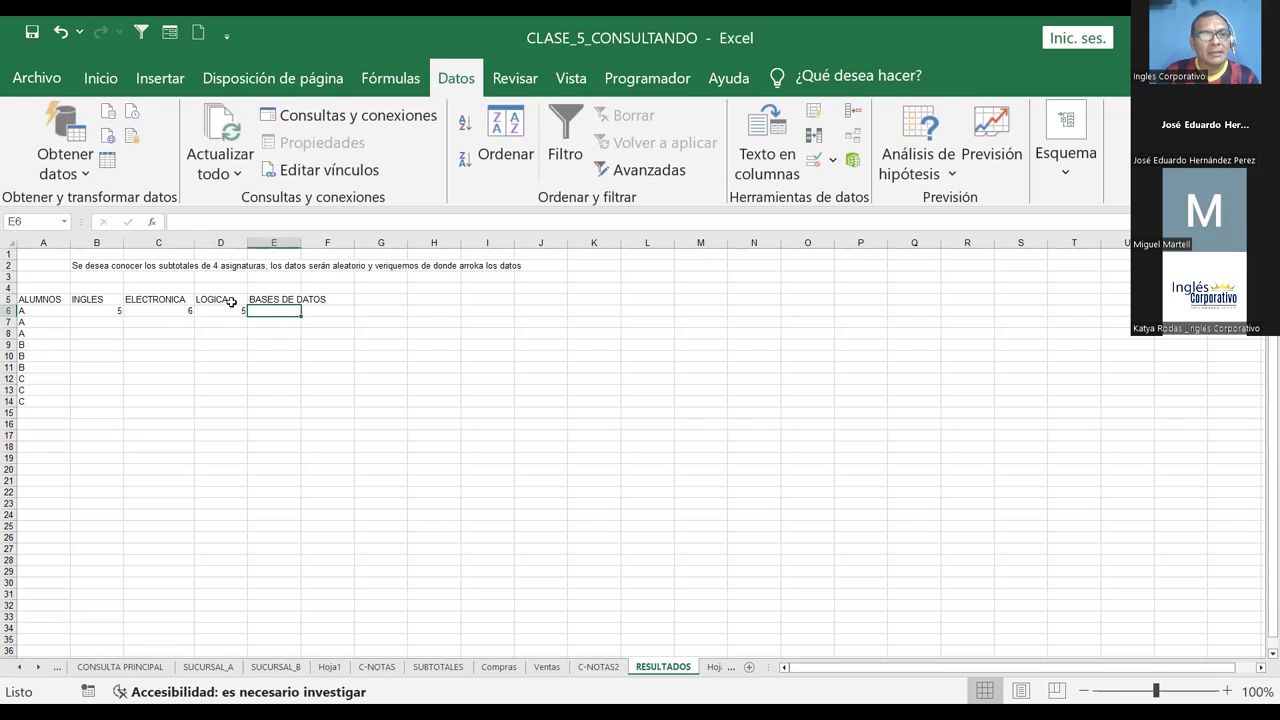
{"action": "type", "text": "5"}
{"action": "key", "text": "Down"}
{"action": "key", "text": "Left"}
{"action": "key", "text": "Left"}
{"action": "key", "text": "Left"}
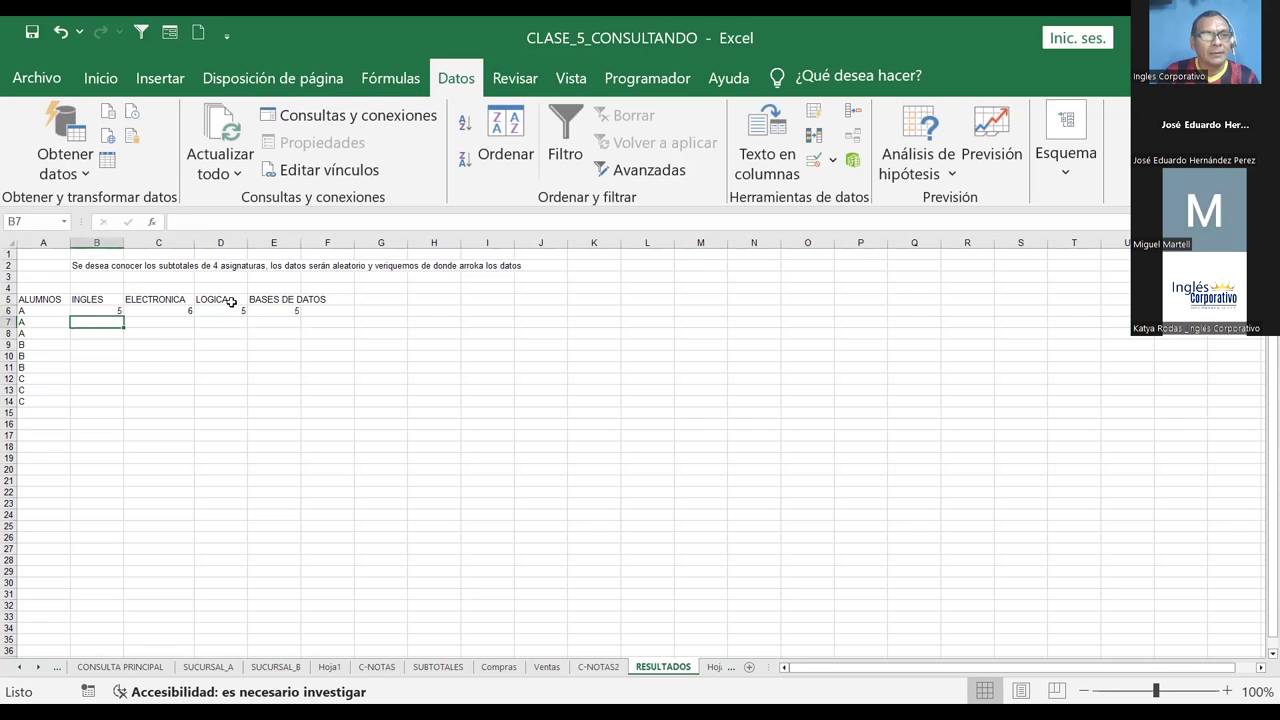
{"action": "type", "text": "1"}
{"action": "key", "text": "Tab"}
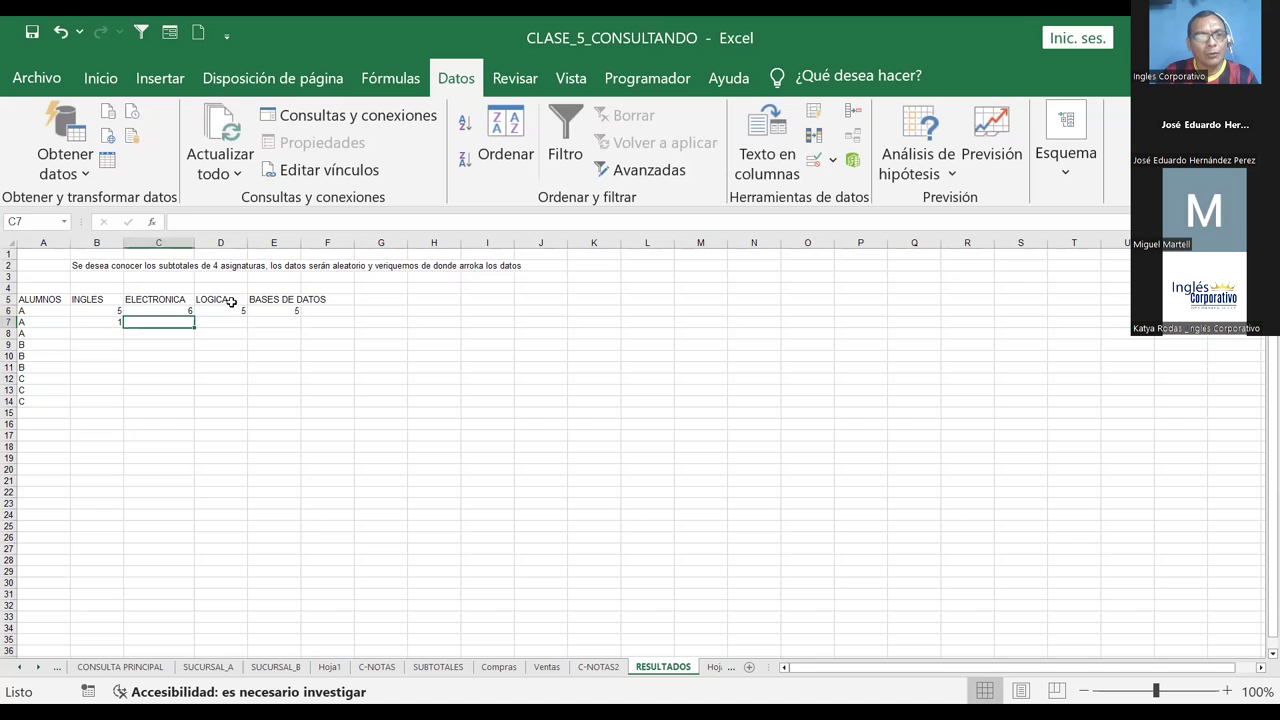
{"action": "type", "text": "2"}
{"action": "key", "text": "Tab"}
{"action": "type", "text": "3"}
{"action": "key", "text": "Tab"}
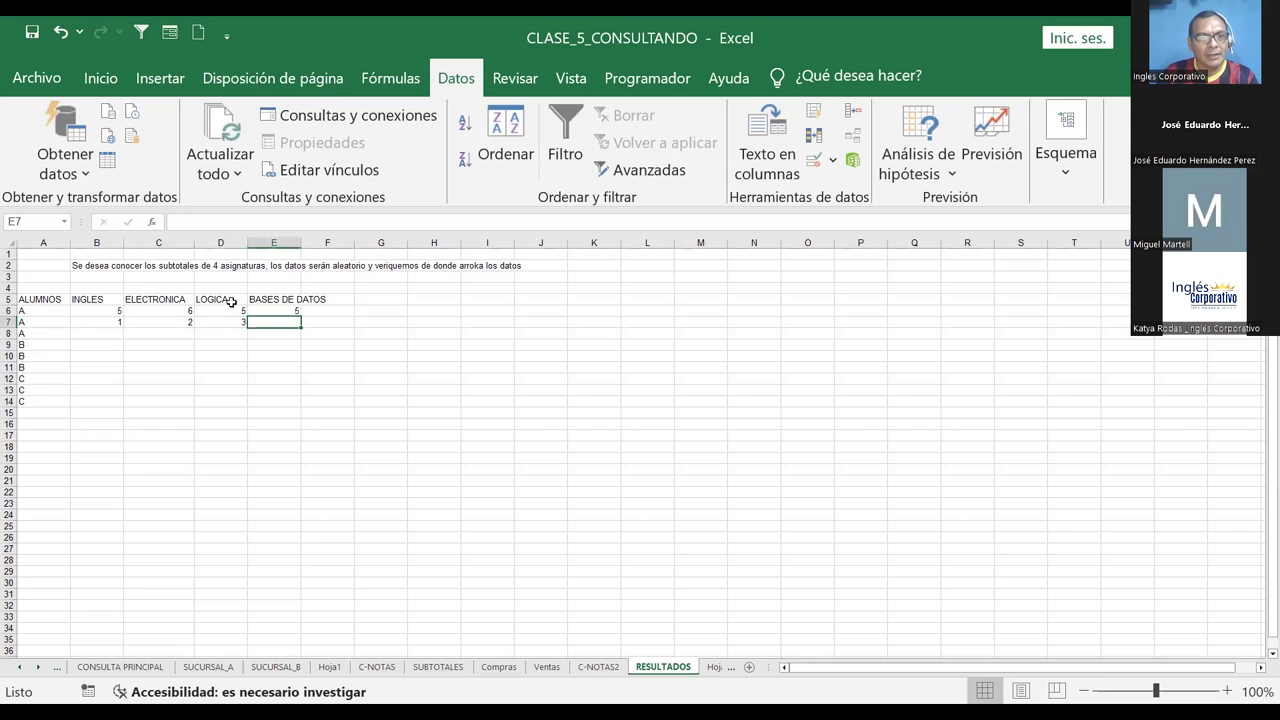
{"action": "type", "text": "4"}
{"action": "key", "text": "Return"}
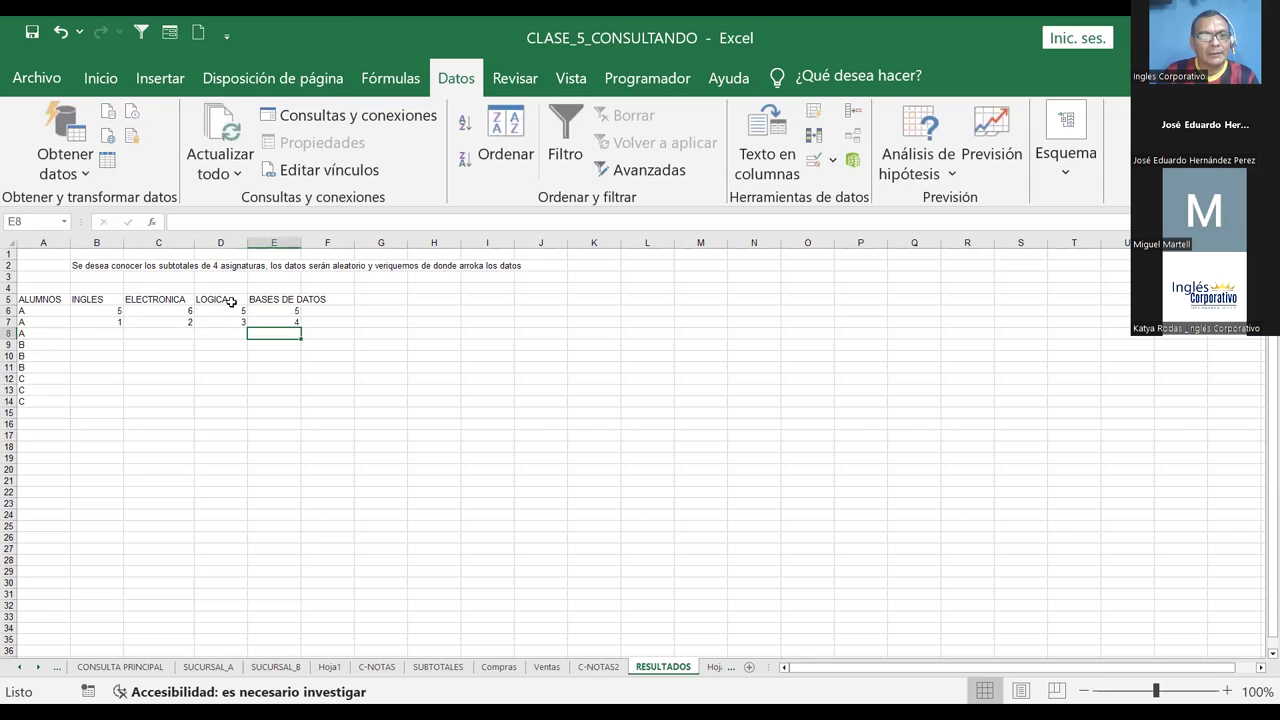
{"action": "key", "text": "Left"}
{"action": "key", "text": "Left"}
{"action": "key", "text": "Left"}
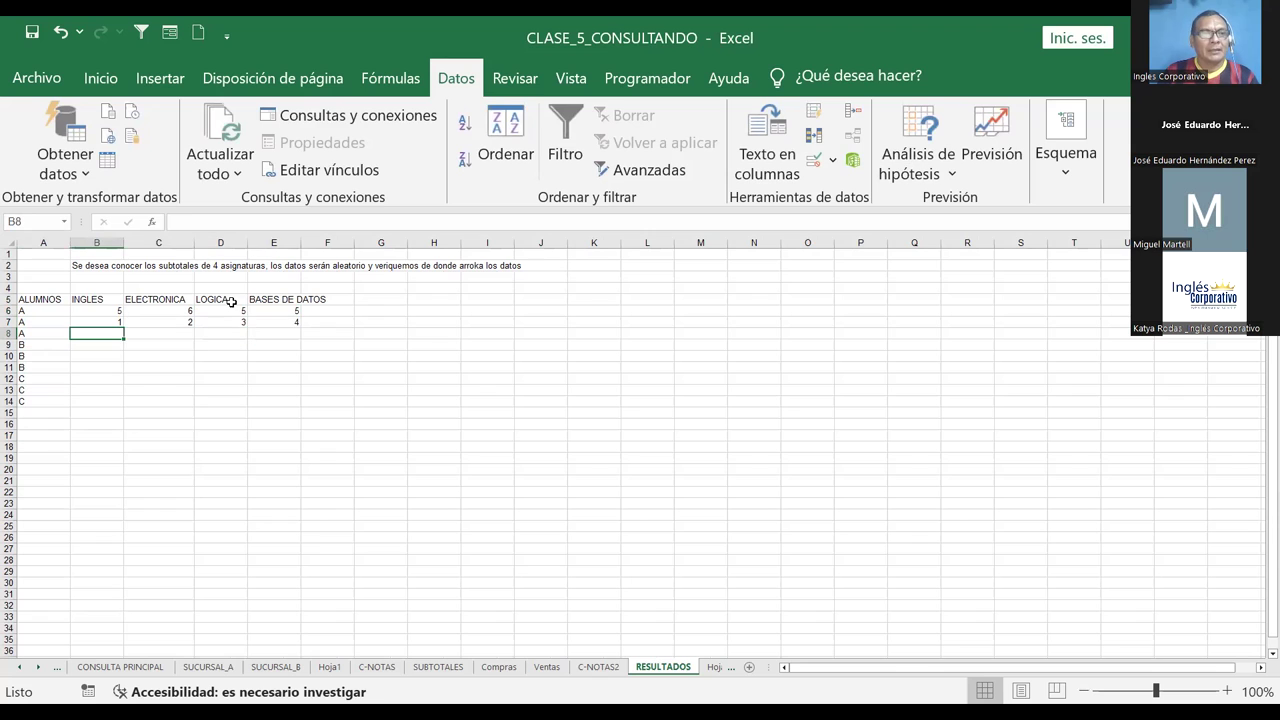
Enter row 8 grades 5, 9, 5, 3, correcting the mistyped 79 in C8 to 9
{"action": "type", "text": "5"}
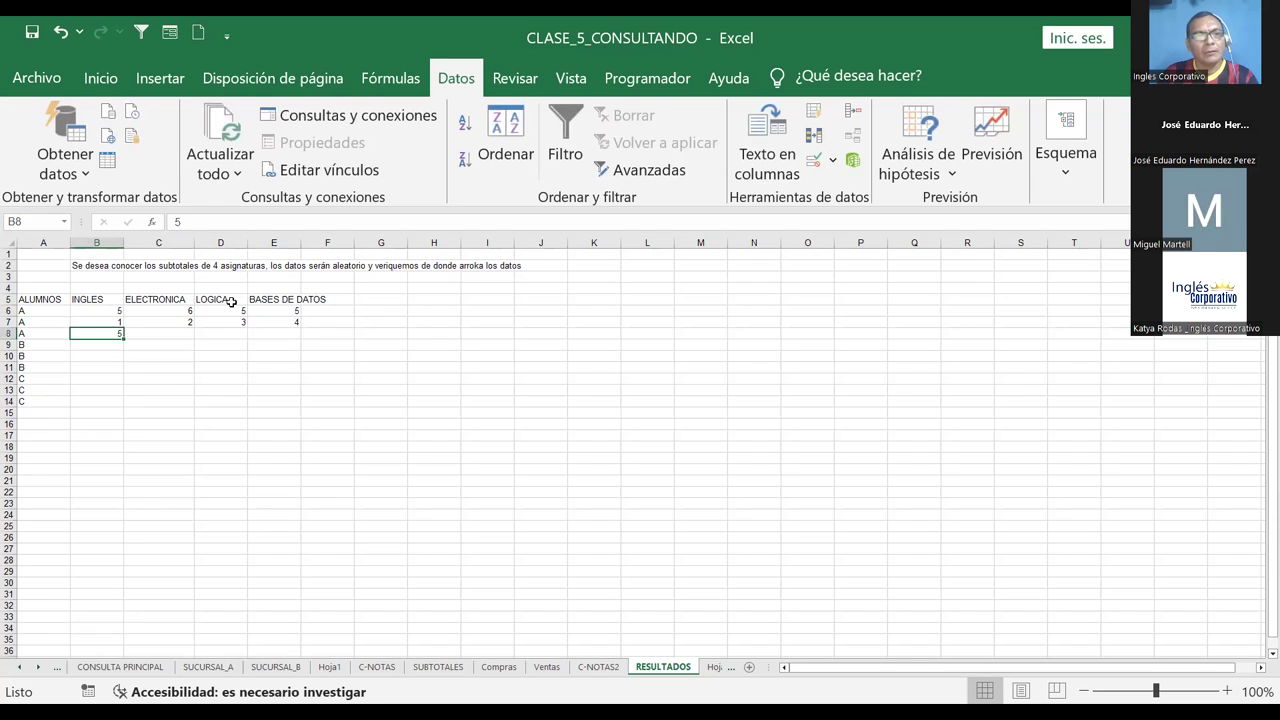
{"action": "key", "text": "Tab"}
{"action": "type", "text": "79"}
{"action": "key", "text": "Tab"}
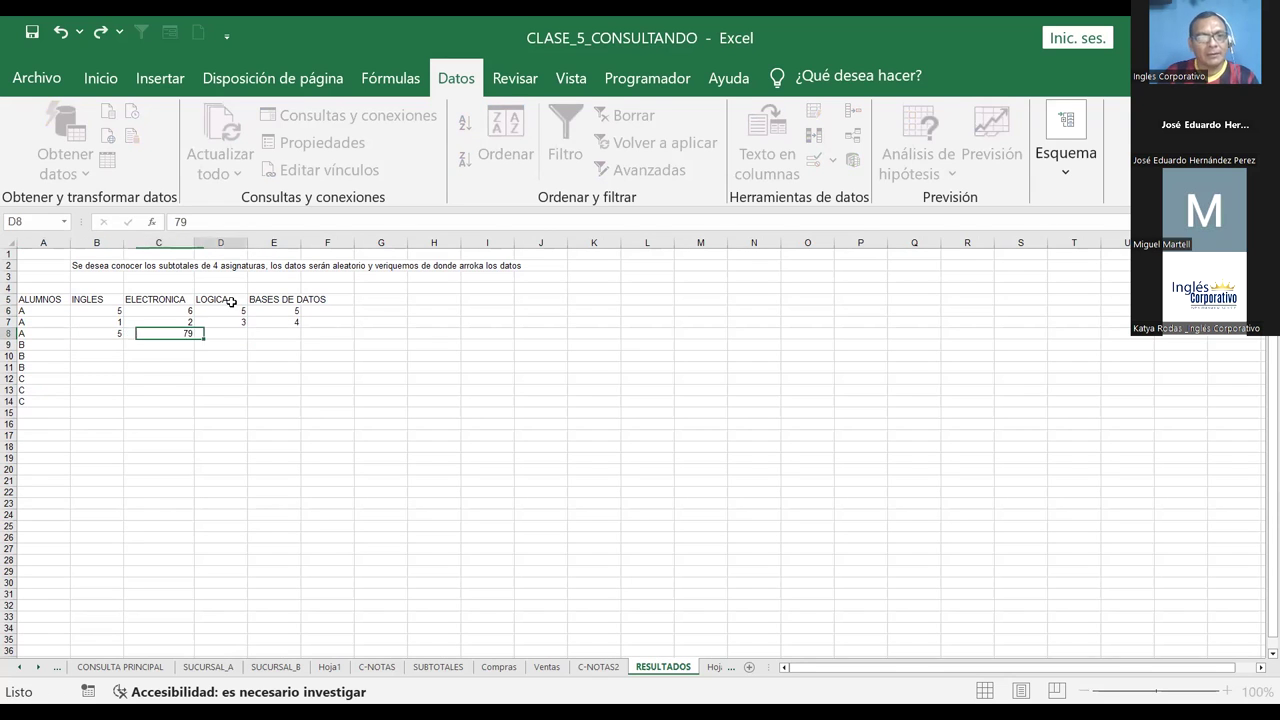
{"action": "key", "text": "Left"}
{"action": "type", "text": "9"}
{"action": "key", "text": "Tab"}
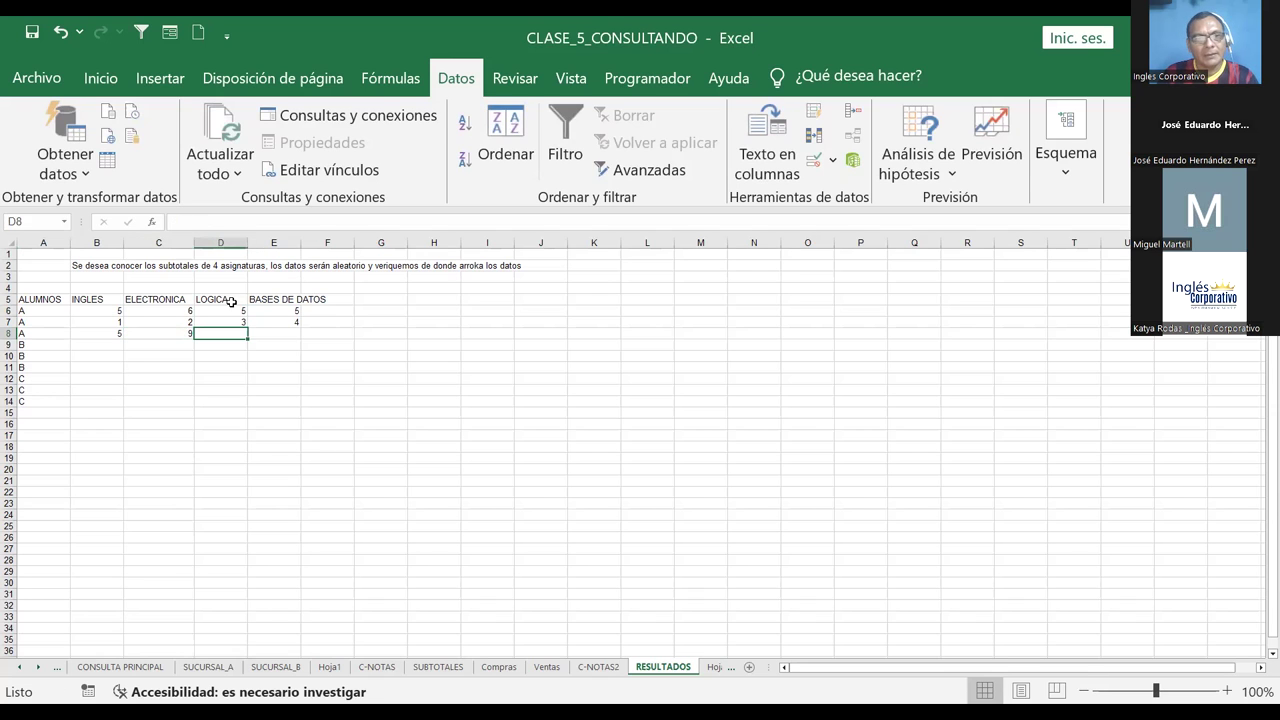
{"action": "type", "text": "5"}
{"action": "key", "text": "Tab"}
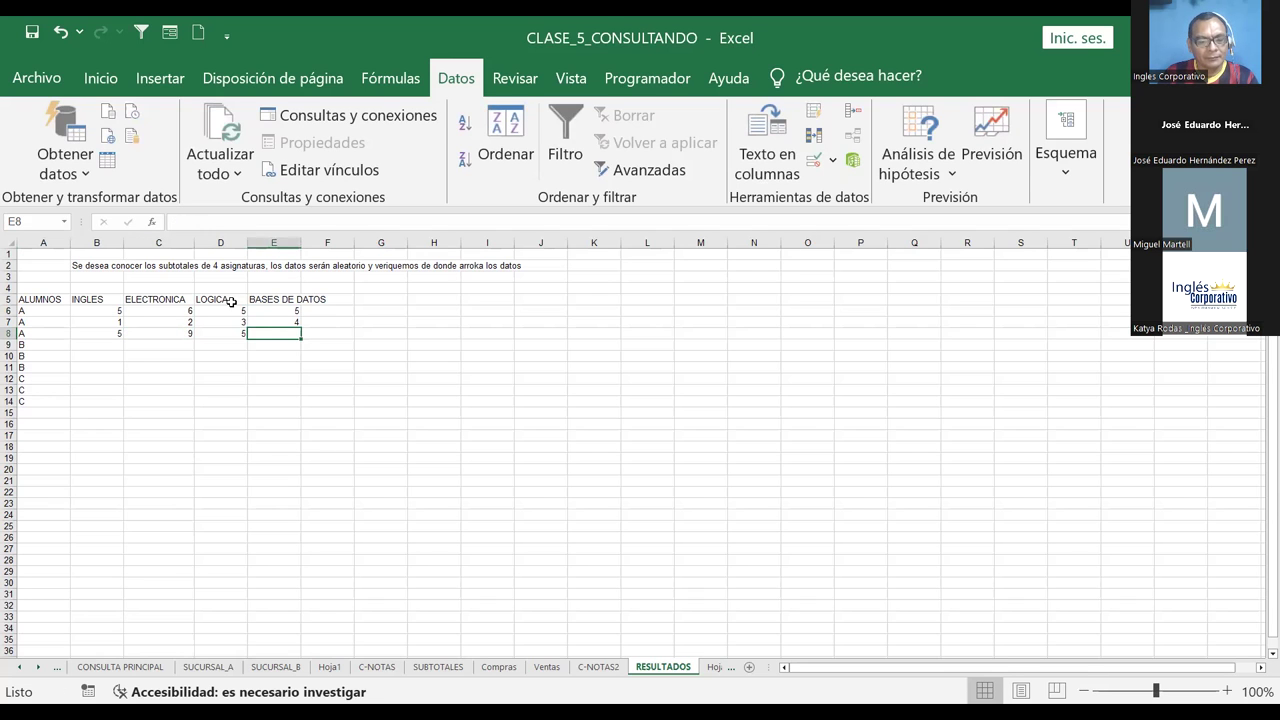
{"action": "type", "text": "3"}
{"action": "key", "text": "Return"}
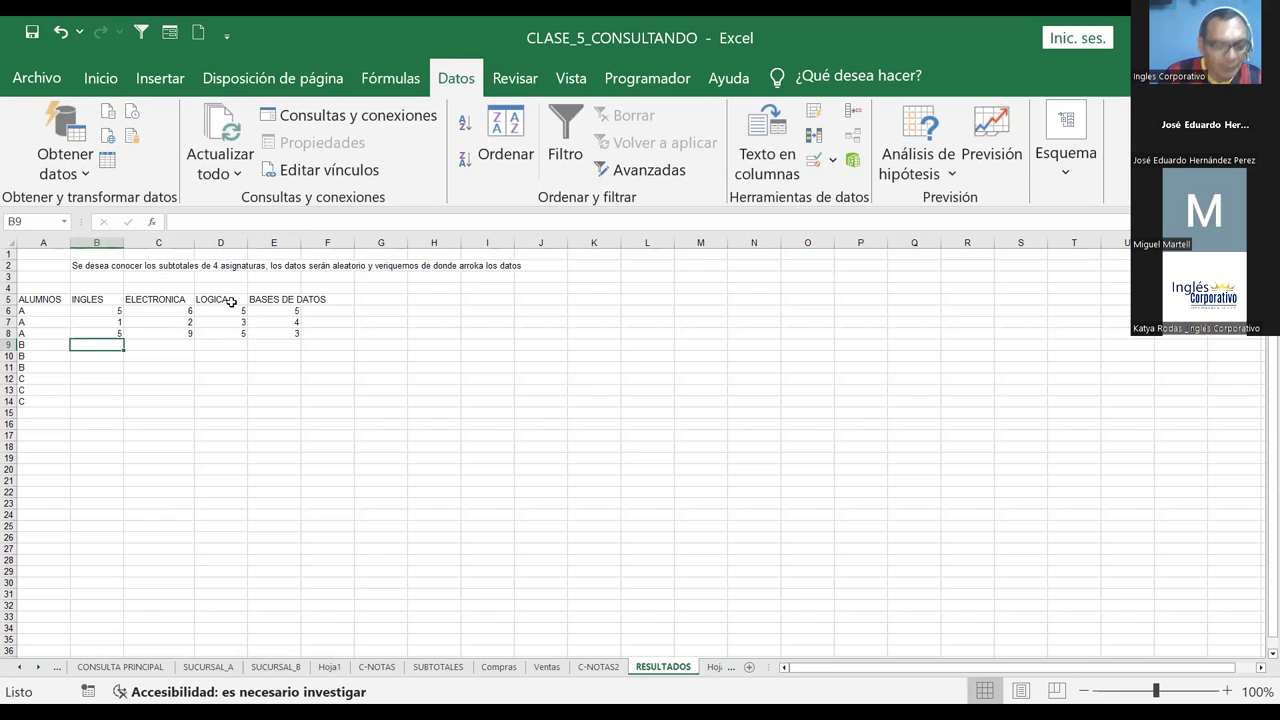
Enter grade 4 in all four subjects of row 9
{"action": "type", "text": "4"}
{"action": "key", "text": "Tab"}
{"action": "type", "text": "4"}
{"action": "key", "text": "Tab"}
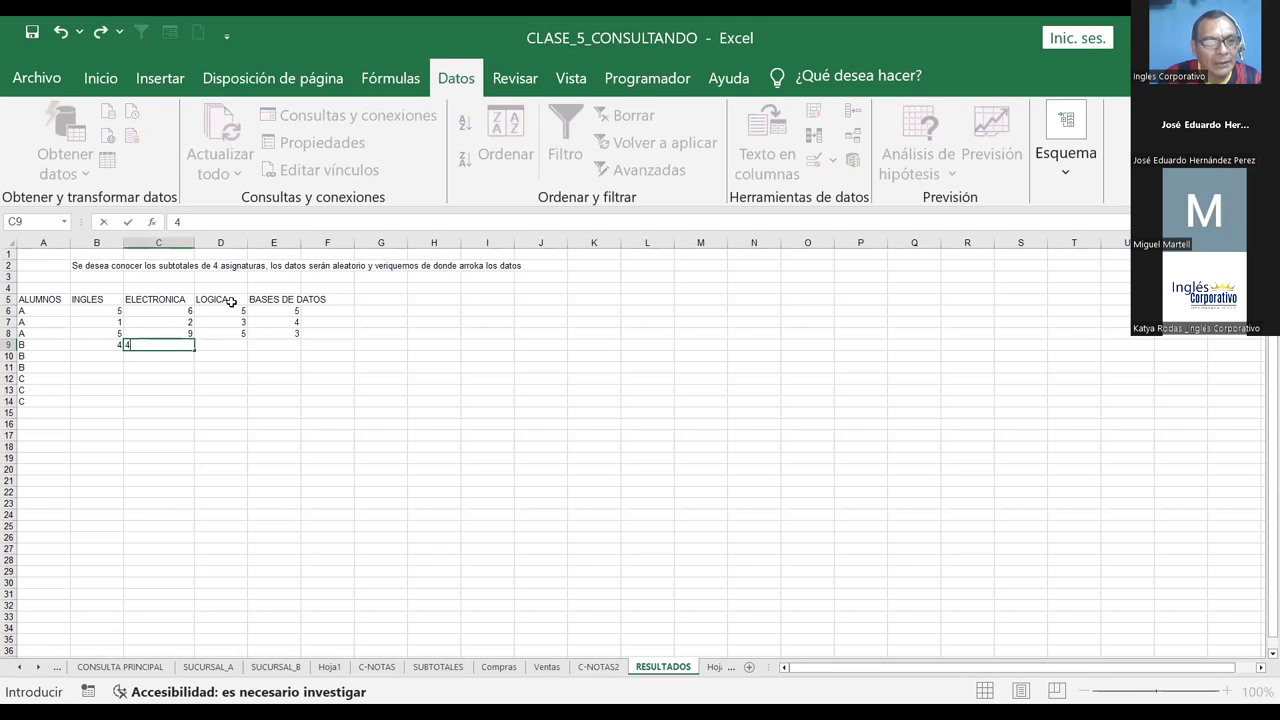
{"action": "type", "text": "4"}
{"action": "key", "text": "Tab"}
{"action": "type", "text": "4"}
{"action": "key", "text": "Return"}
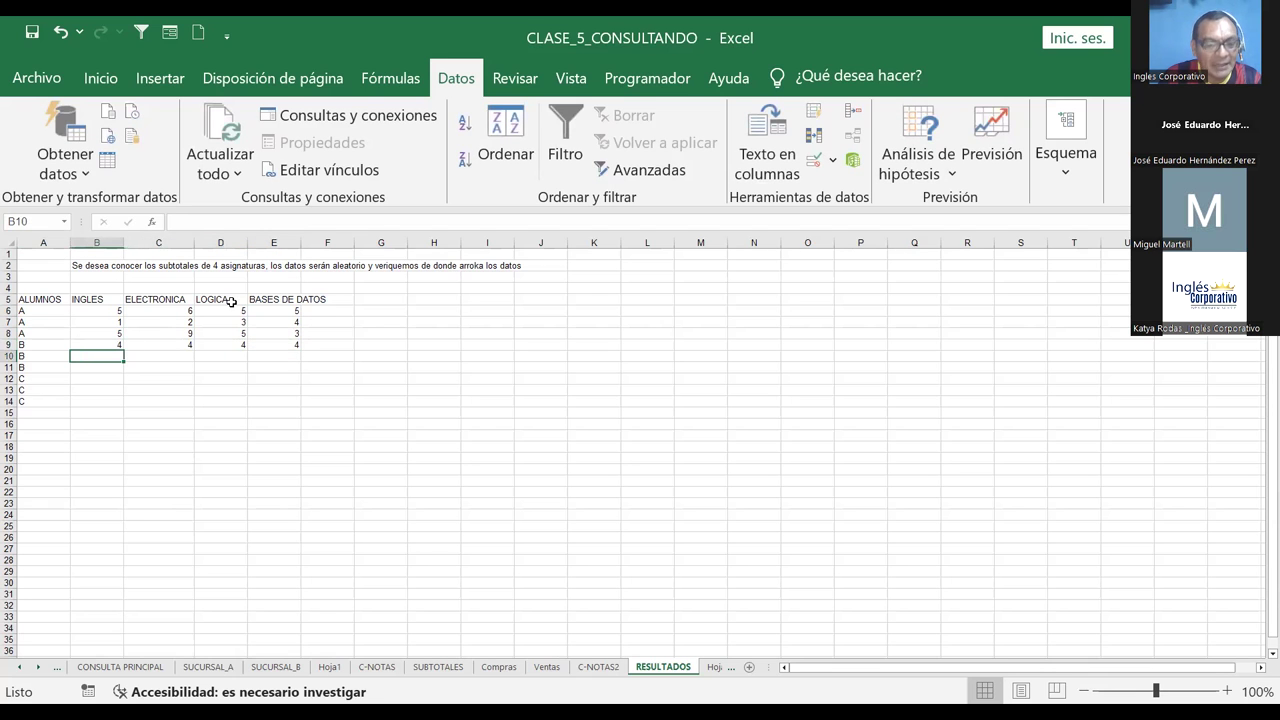
Fill row 10 with grades 5, 6, 5, 6
{"action": "type", "text": "5"}
{"action": "key", "text": "Tab"}
{"action": "type", "text": "6"}
{"action": "key", "text": "Tab"}
{"action": "type", "text": "5\t6"}
{"action": "key", "text": "Tab"}
{"action": "key", "text": "Left"}
{"action": "key", "text": "Left"}
{"action": "key", "text": "Left"}
{"action": "key", "text": "Left"}
{"action": "key", "text": "Right"}
{"action": "key", "text": "Left"}
{"action": "key", "text": "Down"}
Enter INGLES grades 7, 6, 5, 6 and ELECTRONICA grades 4, 5, 5, 5 in rows 11–14
{"action": "type", "text": "7 6 5 6"}
{"action": "key", "text": "Up"}
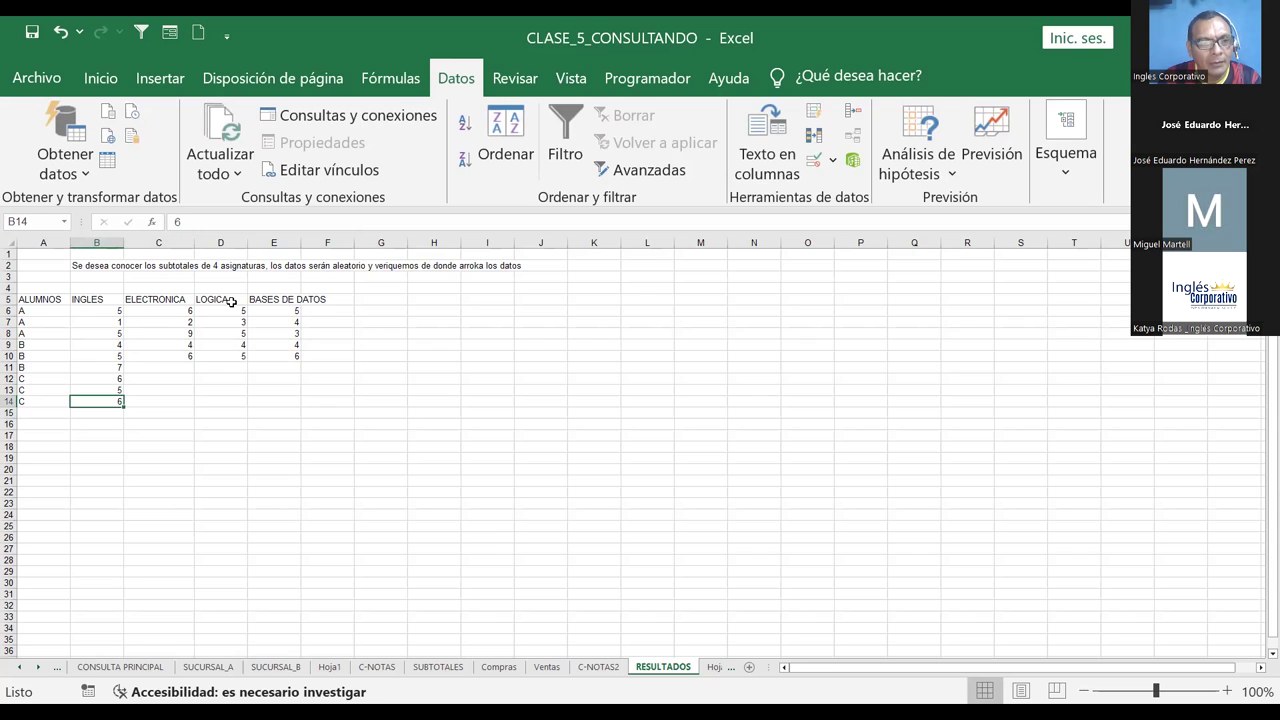
{"action": "key", "text": "Up"}
{"action": "key", "text": "Up"}
{"action": "key", "text": "Right"}
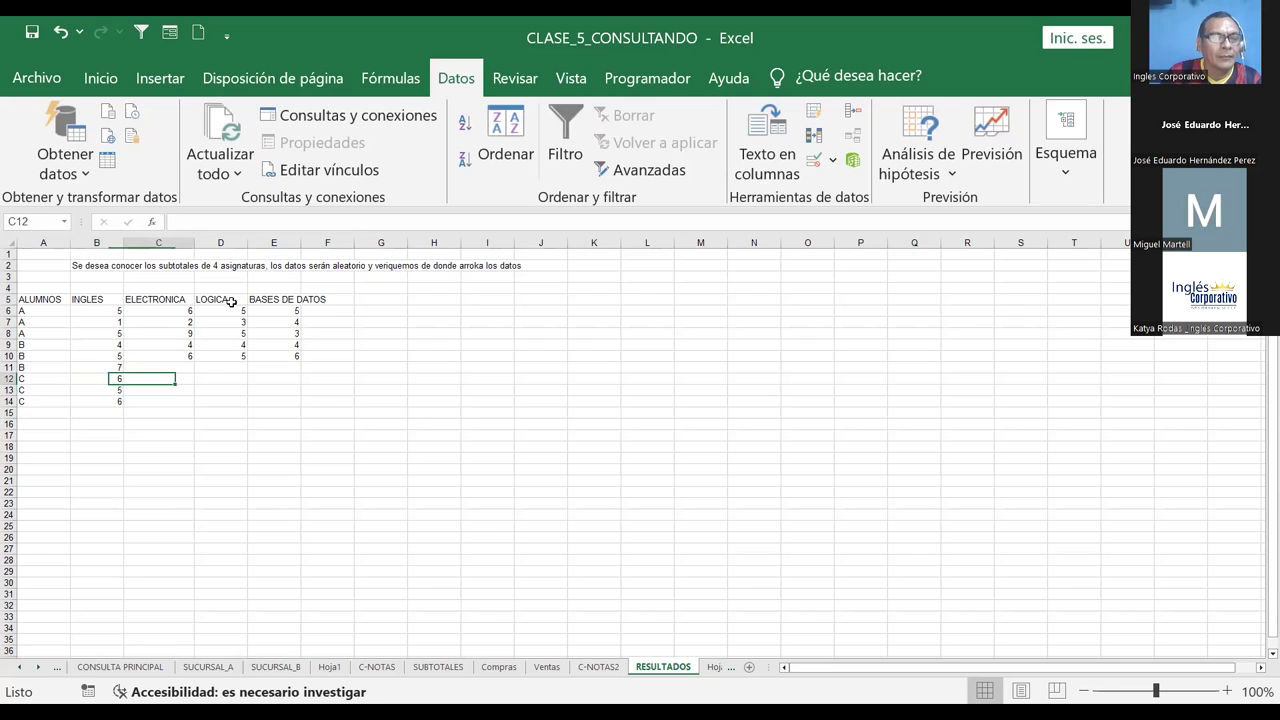
{"action": "key", "text": "Up"}
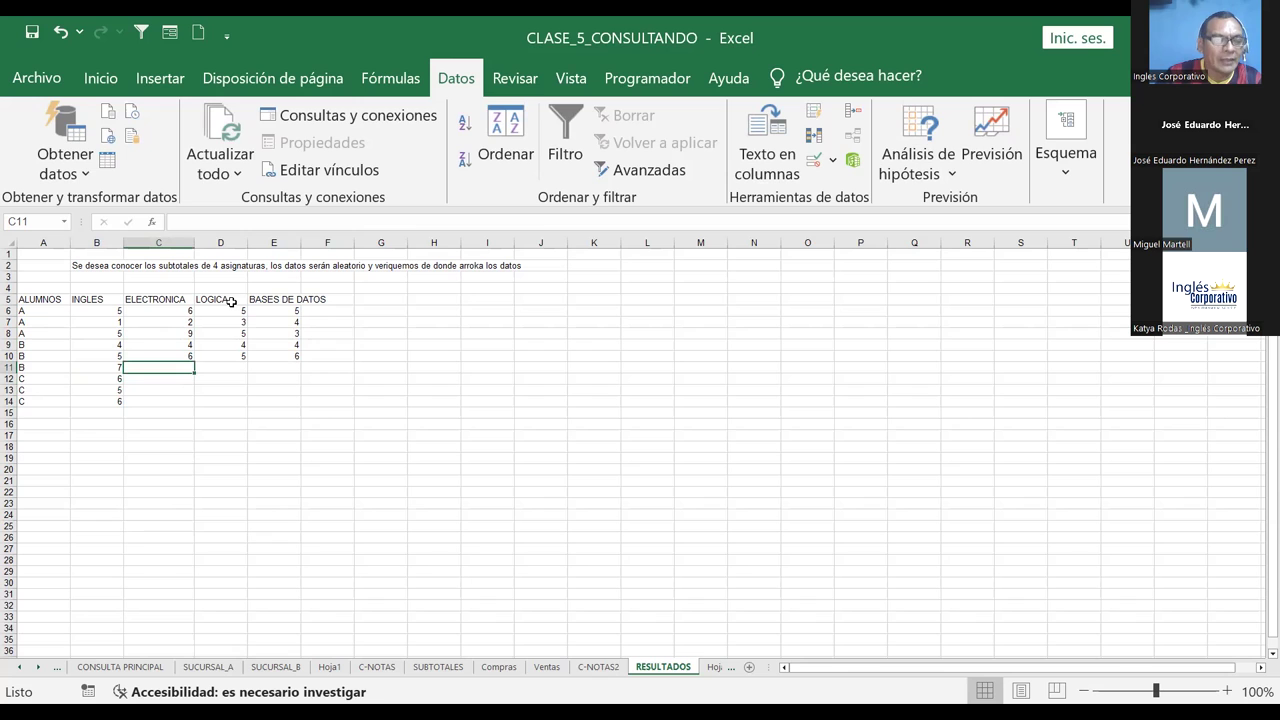
{"action": "type", "text": "4"}
{"action": "key", "text": "Return"}
{"action": "type", "text": "5"}
{"action": "key", "text": "Return"}
{"action": "type", "text": "5"}
{"action": "key", "text": "Return"}
{"action": "type", "text": "5"}
{"action": "key", "text": "Return"}
{"action": "key", "text": "Up"}
{"action": "key", "text": "Up"}
{"action": "key", "text": "Up"}
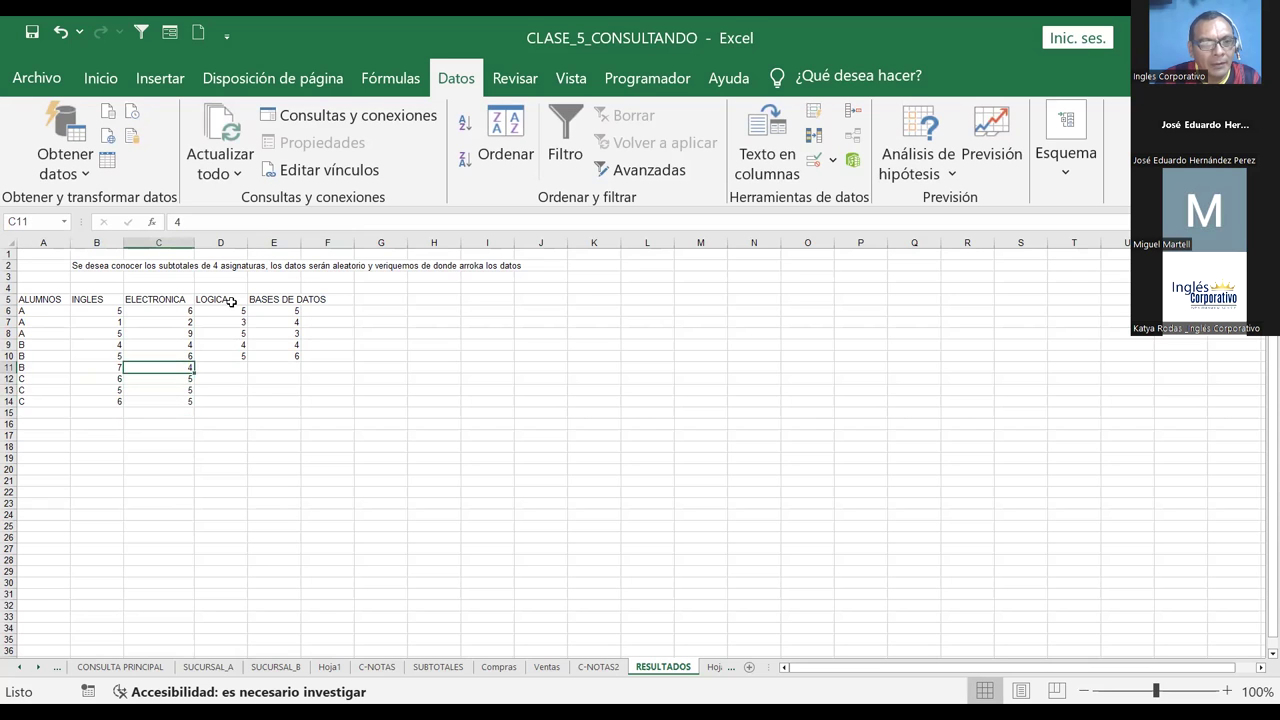
Fill LOGICA with 6 and BASES DE DATOS with 7 for rows 11–14
{"action": "key", "text": "Right"}
{"action": "type", "text": "6"}
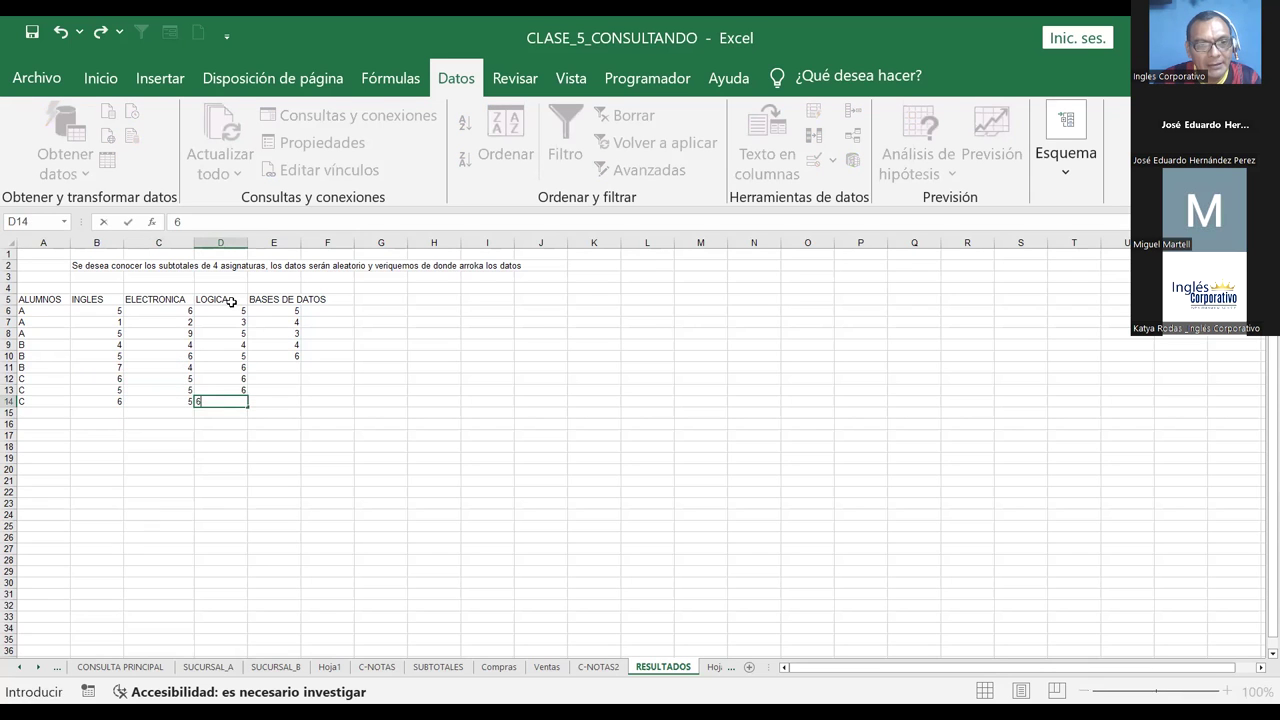
{"action": "type", "text": " 6 6 6"}
{"action": "key", "text": "Up"}
{"action": "key", "text": "Up"}
{"action": "key", "text": "Up"}
{"action": "key", "text": "Right"}
{"action": "key", "text": "Down"}
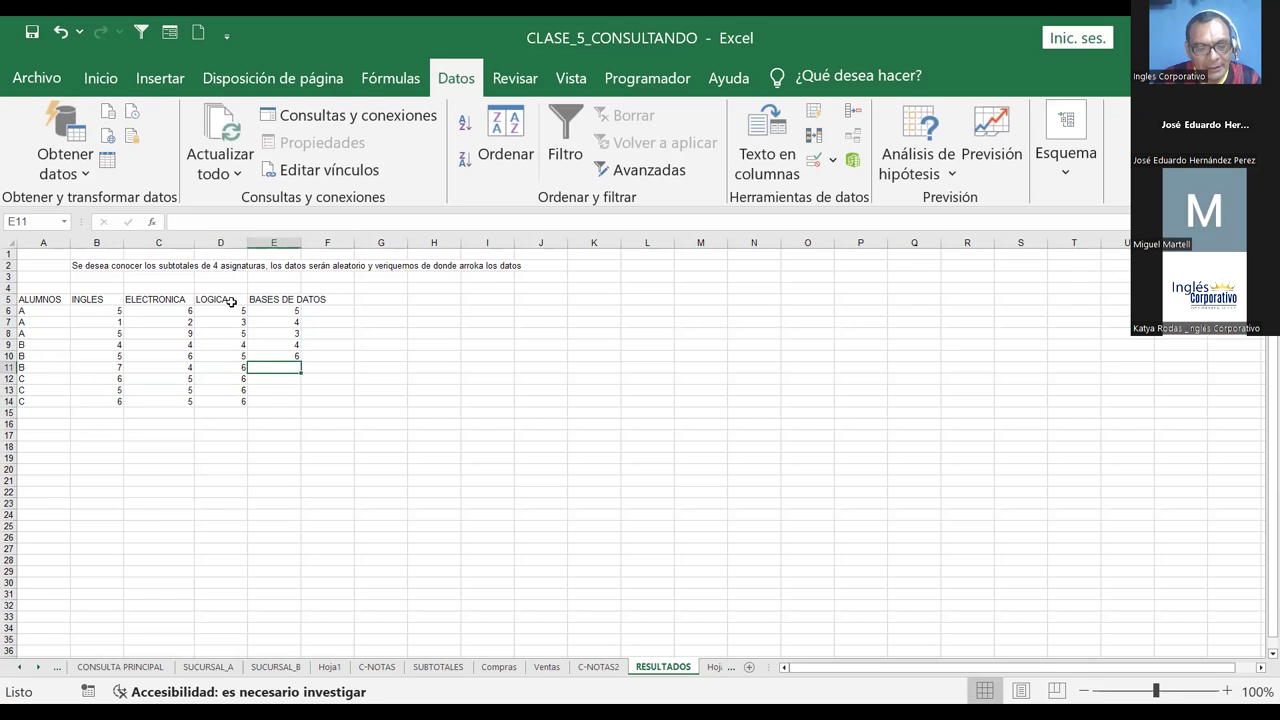
{"action": "type", "text": "7 7 7 7"}
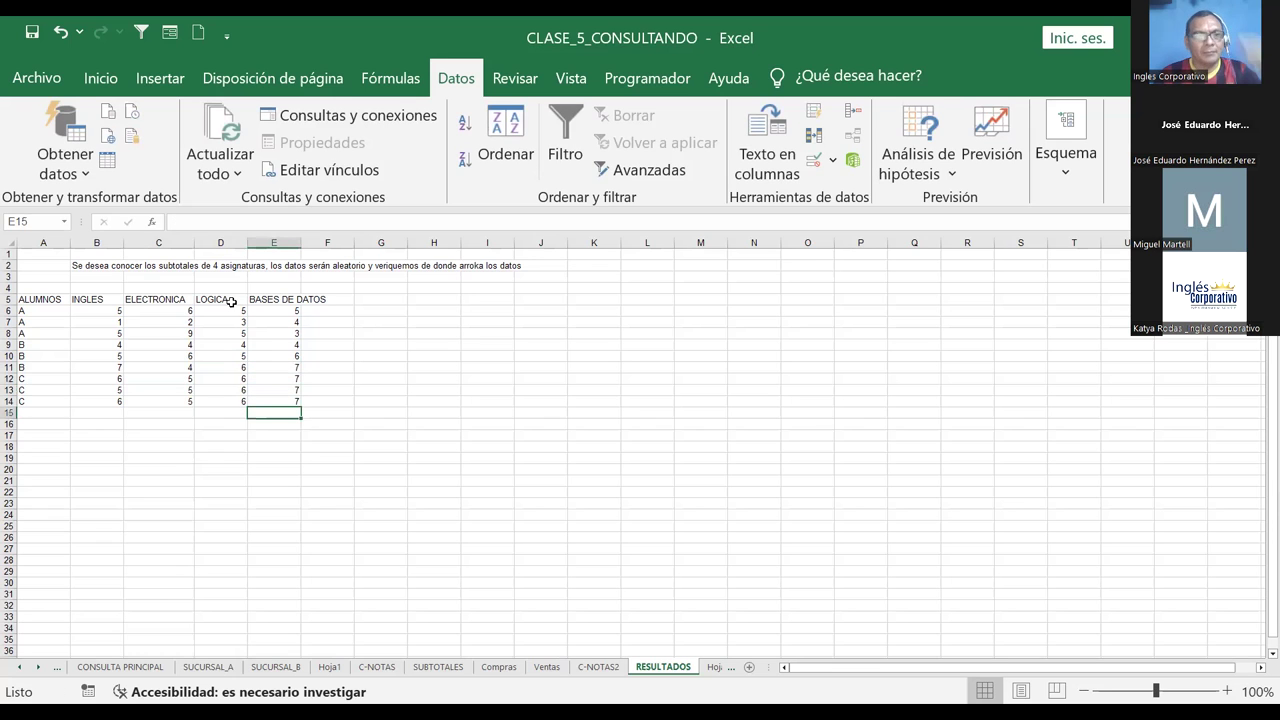
Give A5:E14 an outside border and light blue fill, and enlarge its font two steps
{"action": "mouse_move", "coordinate": [23, 299]}
{"action": "left_mouse_down"}
{"action": "mouse_move", "coordinate": [297, 401]}
{"action": "mouse_move", "coordinate": [286, 400]}
{"action": "left_mouse_up"}
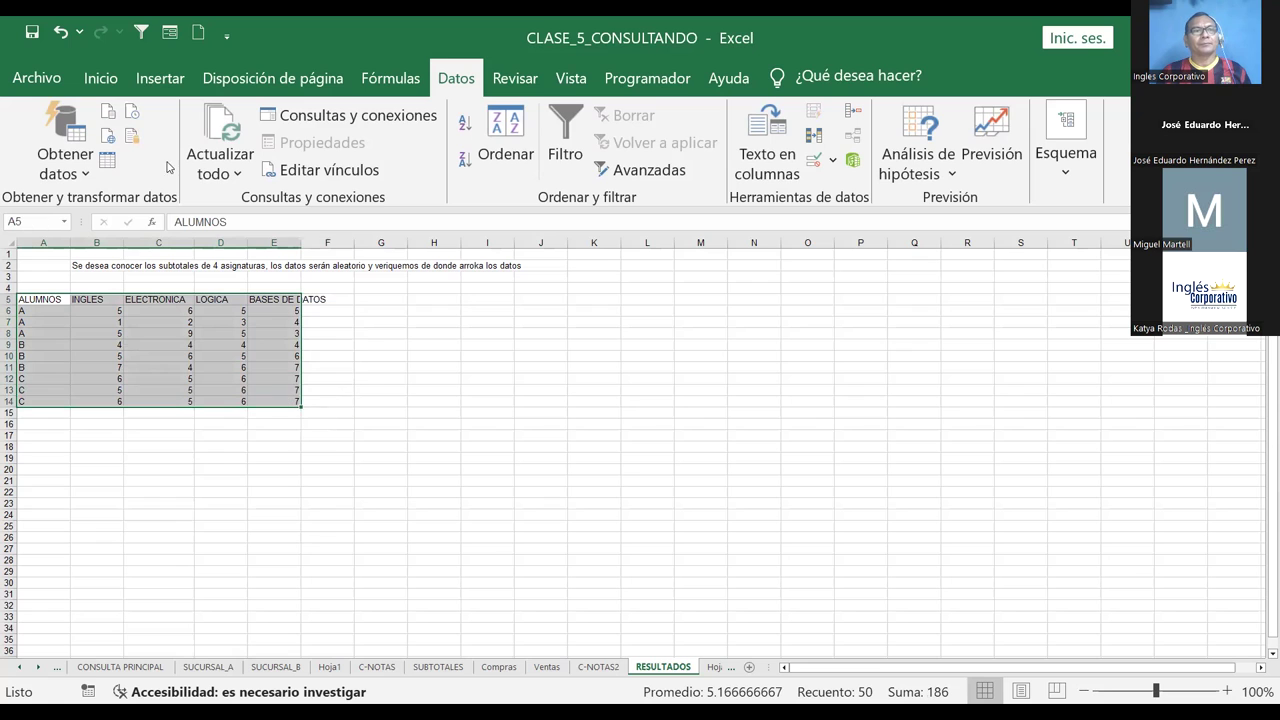
{"action": "left_click", "coordinate": [101, 82]}
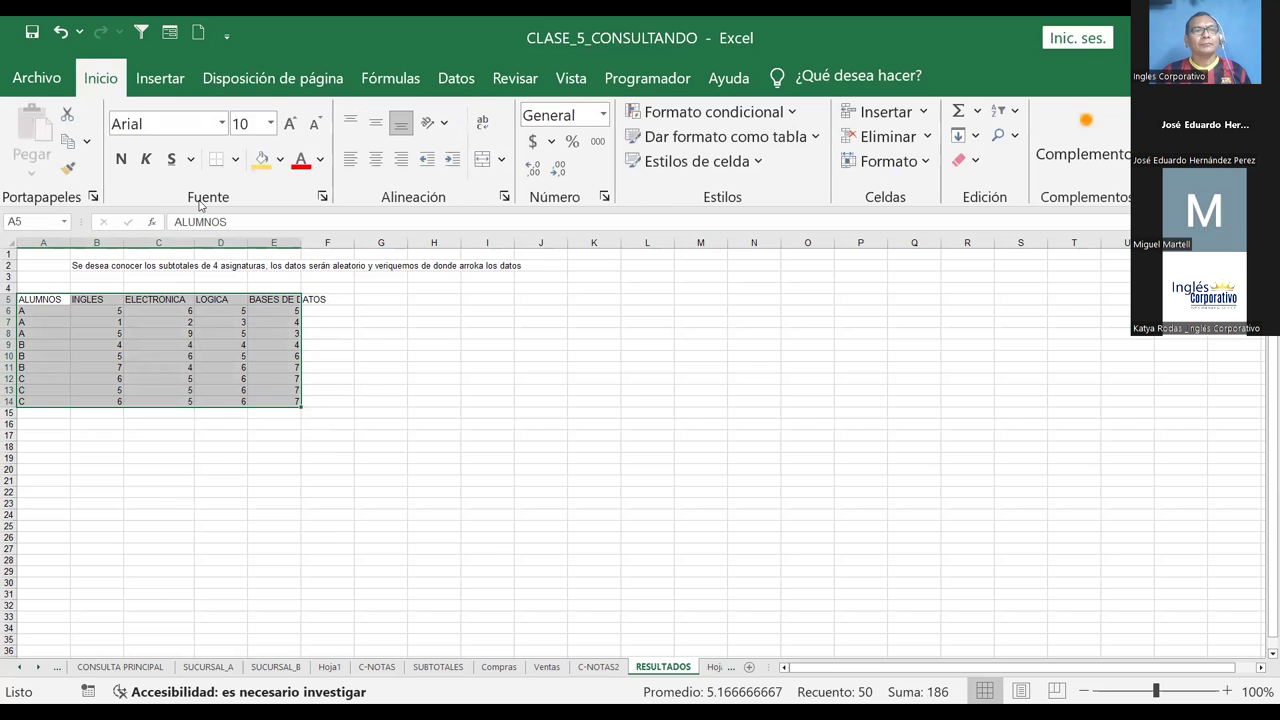
{"action": "left_click", "coordinate": [235, 159]}
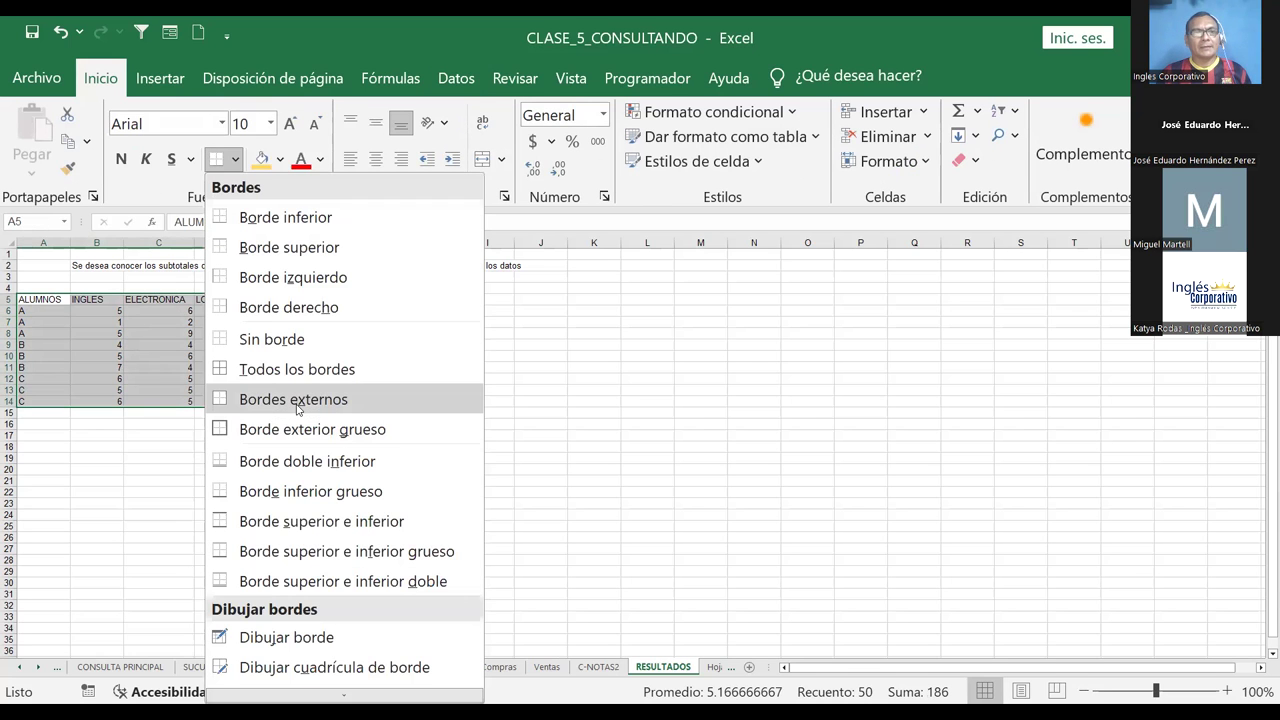
{"action": "left_click", "coordinate": [296, 400]}
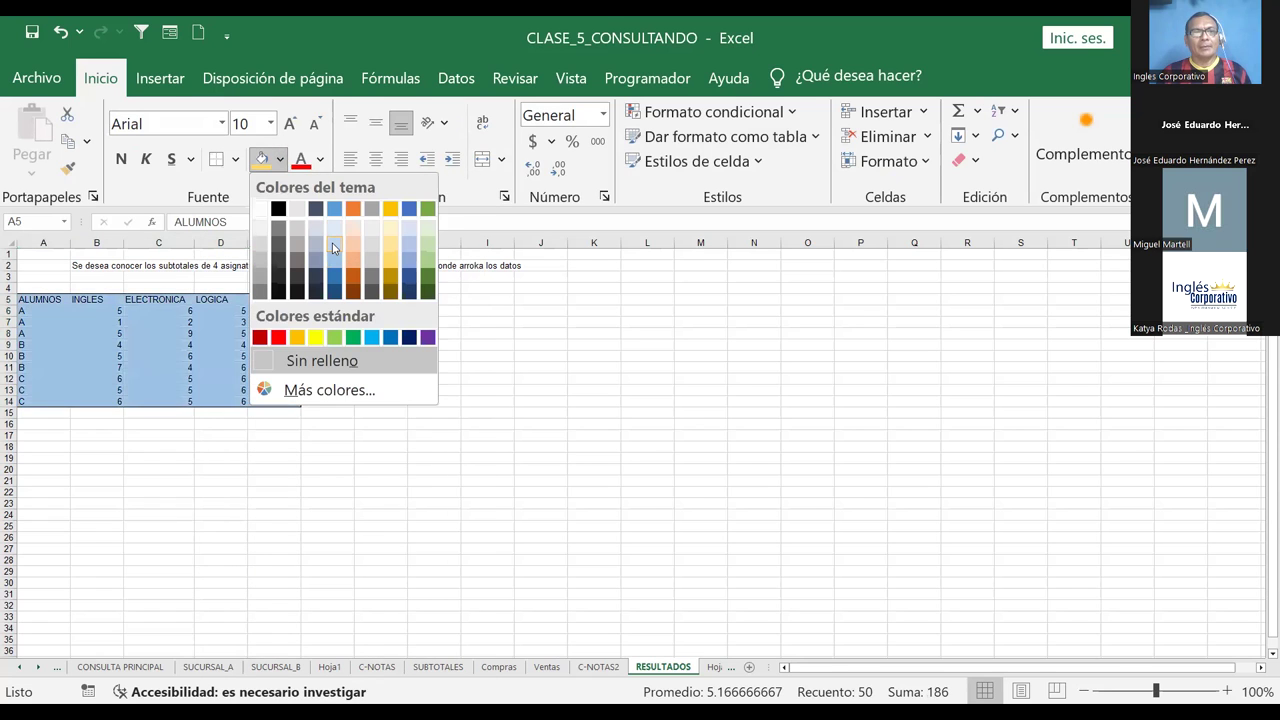
{"action": "left_click", "coordinate": [330, 360]}
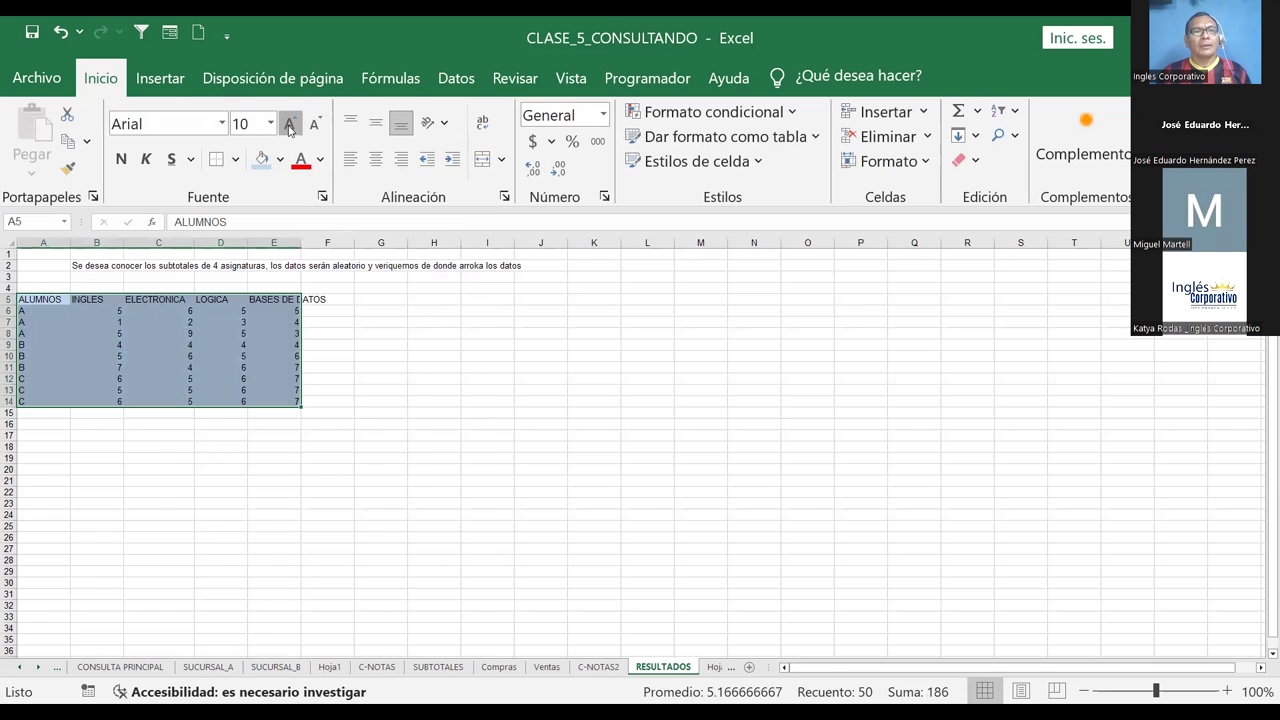
{"action": "left_click", "coordinate": [290, 124]}
{"action": "left_click", "coordinate": [290, 124]}
{"action": "left_click", "coordinate": [412, 418]}
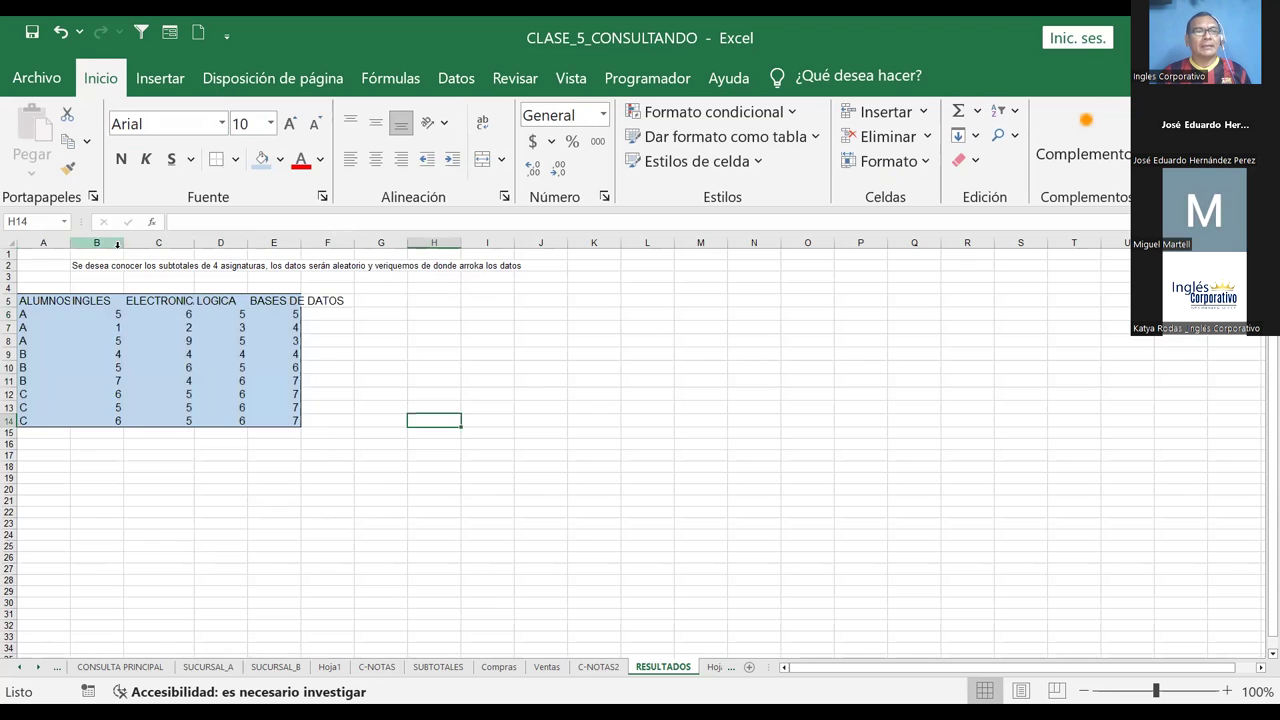
Widen columns A, C, D and E so ELECTRONICA and BASES DE DATOS headings show fully
{"action": "left_click_drag", "start_coordinate": [82, 243], "coordinate": [137, 245]}
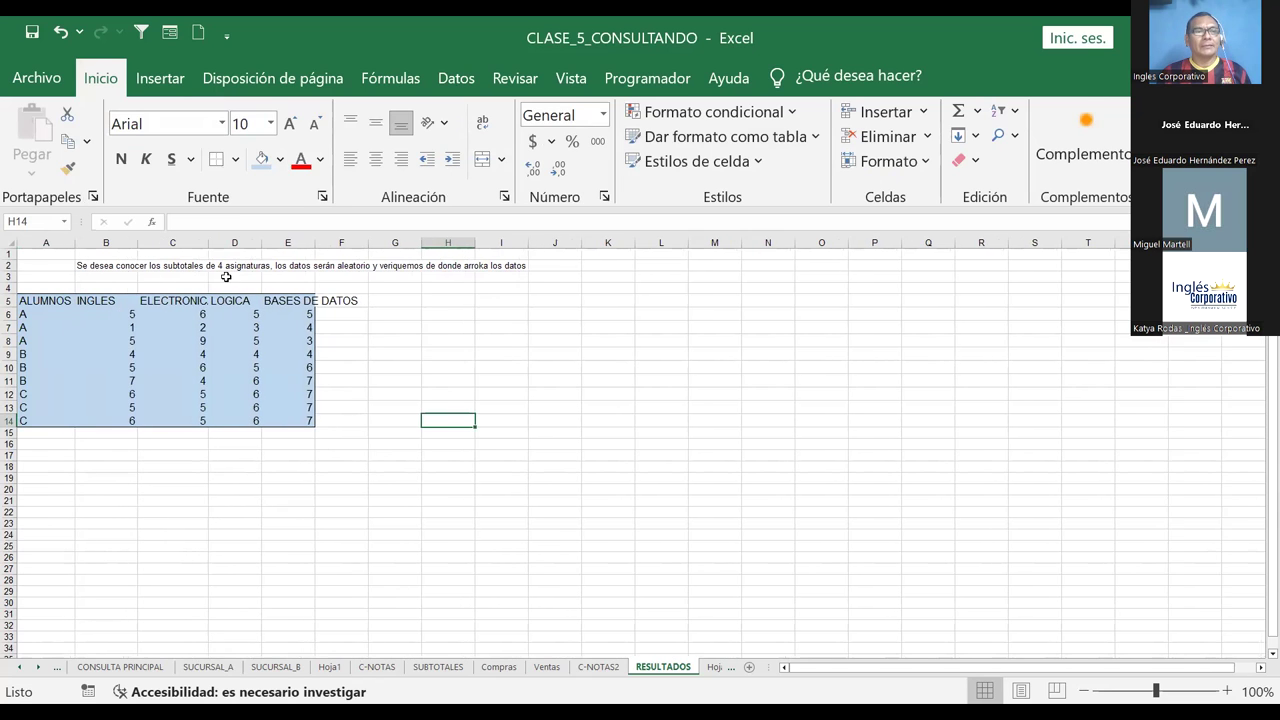
{"action": "left_click_drag", "start_coordinate": [226, 250], "coordinate": [247, 245]}
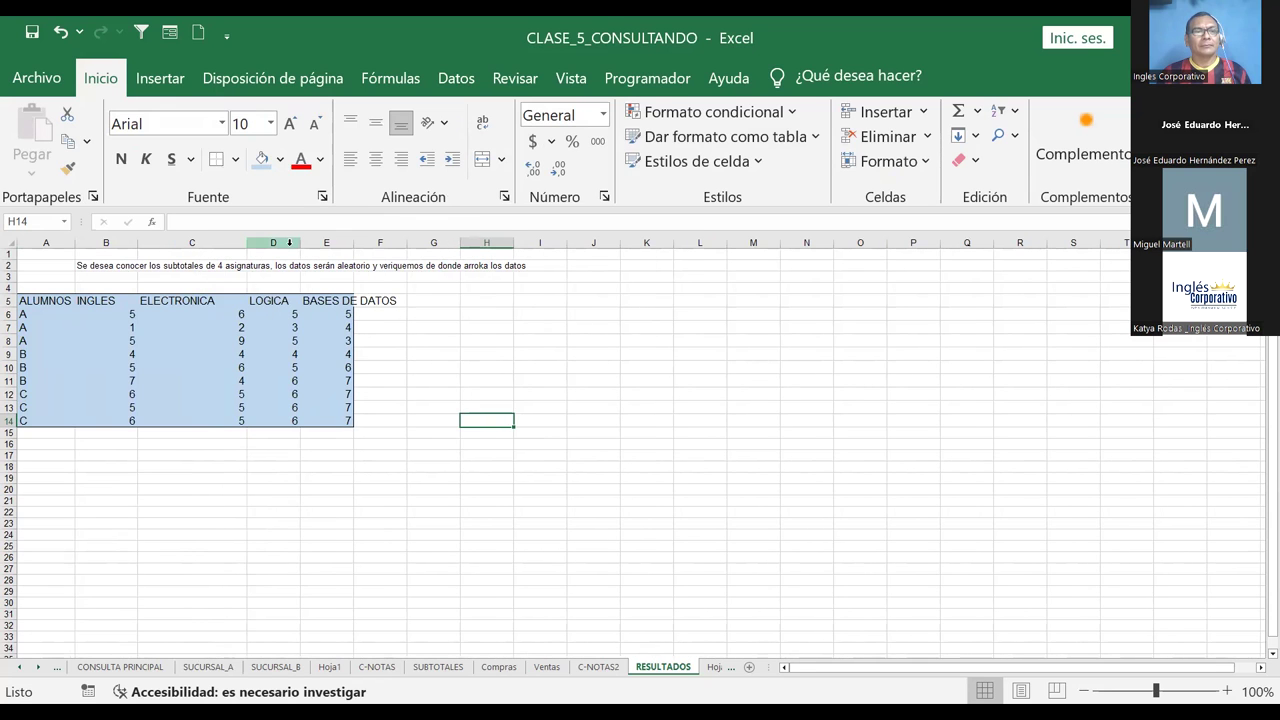
{"action": "left_click_drag", "start_coordinate": [332, 248], "coordinate": [361, 248]}
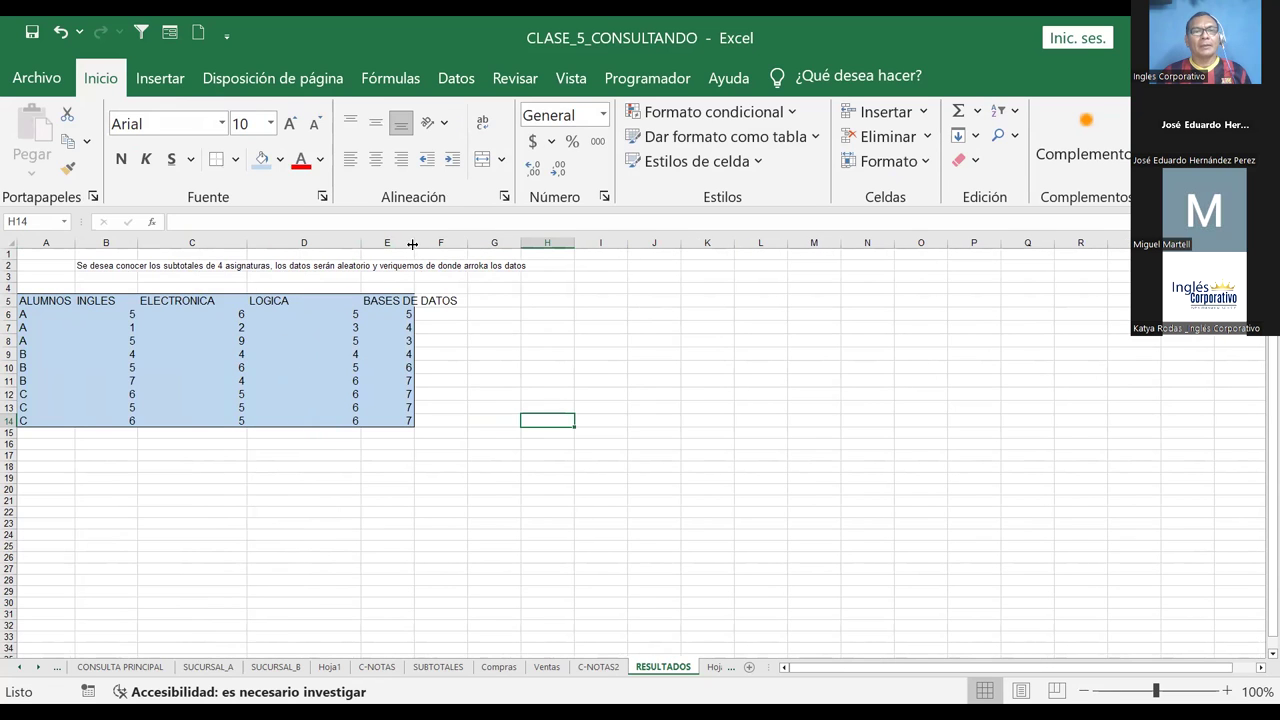
{"action": "left_click_drag", "start_coordinate": [452, 270], "coordinate": [473, 270]}
{"action": "left_click", "coordinate": [251, 497]}
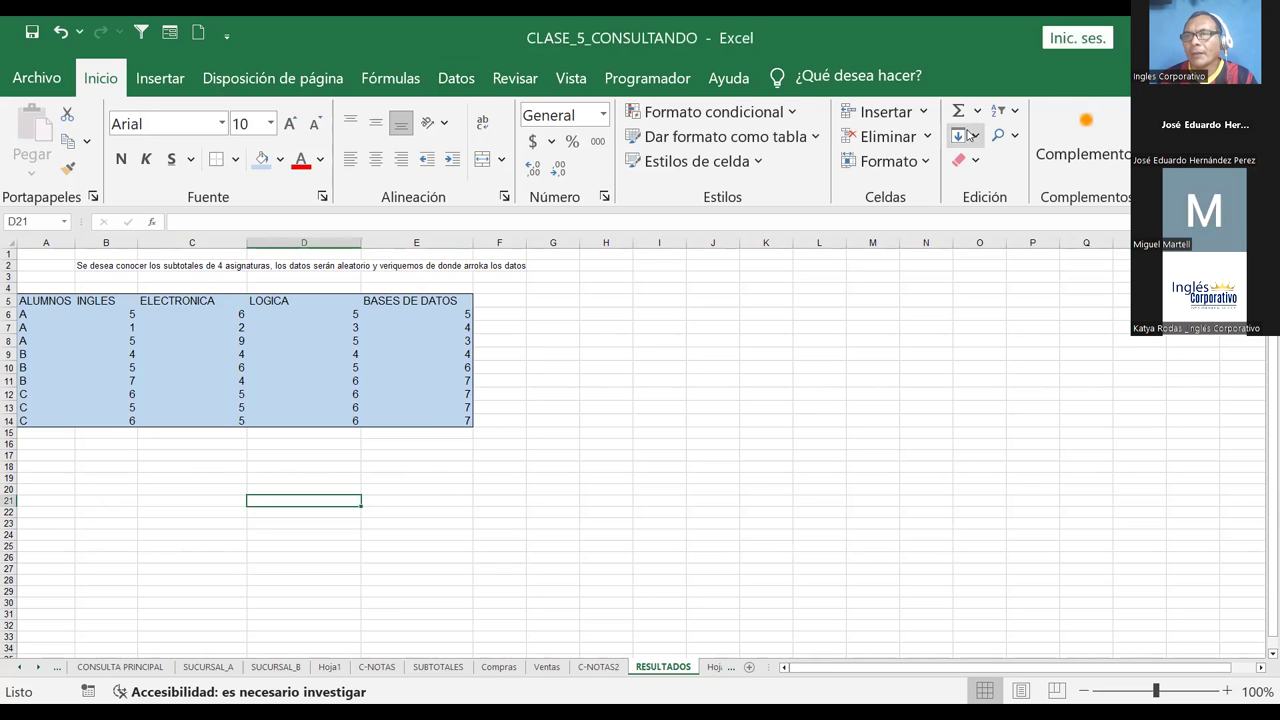
{"action": "left_click", "coordinate": [456, 80]}
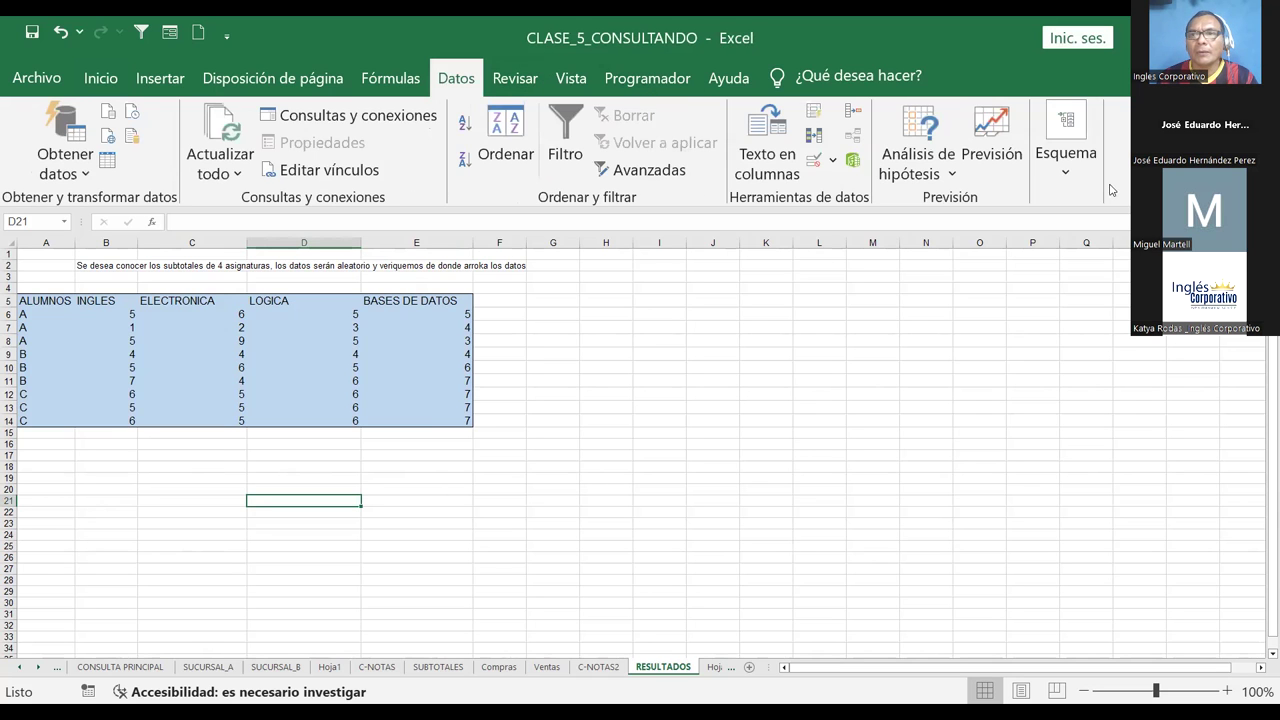
{"action": "left_click", "coordinate": [1076, 186]}
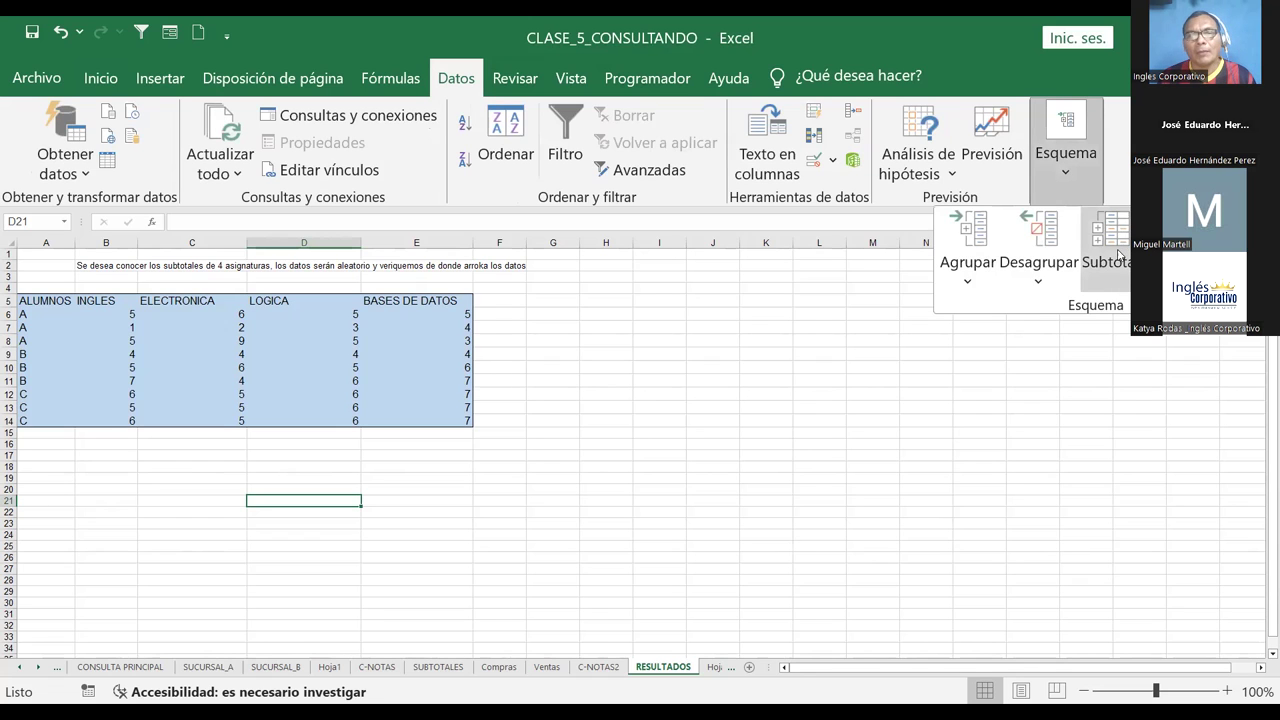
{"action": "left_click", "coordinate": [1117, 255]}
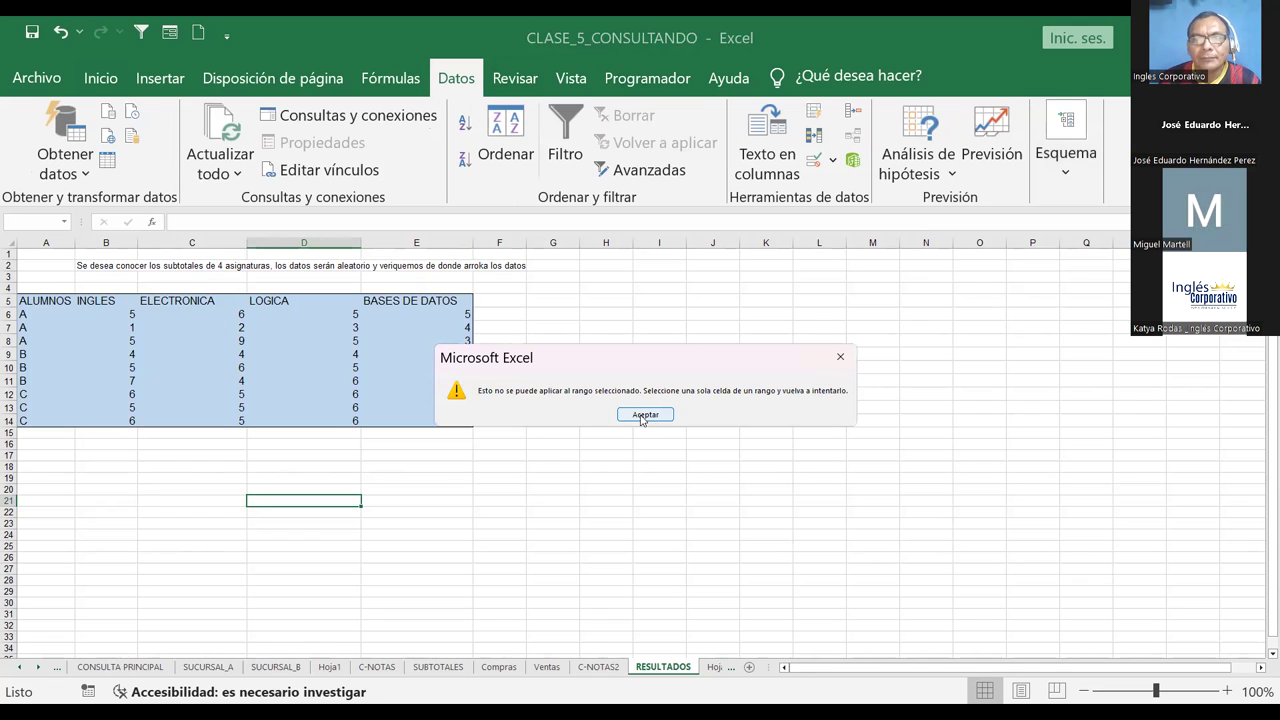
{"action": "left_click", "coordinate": [643, 416]}
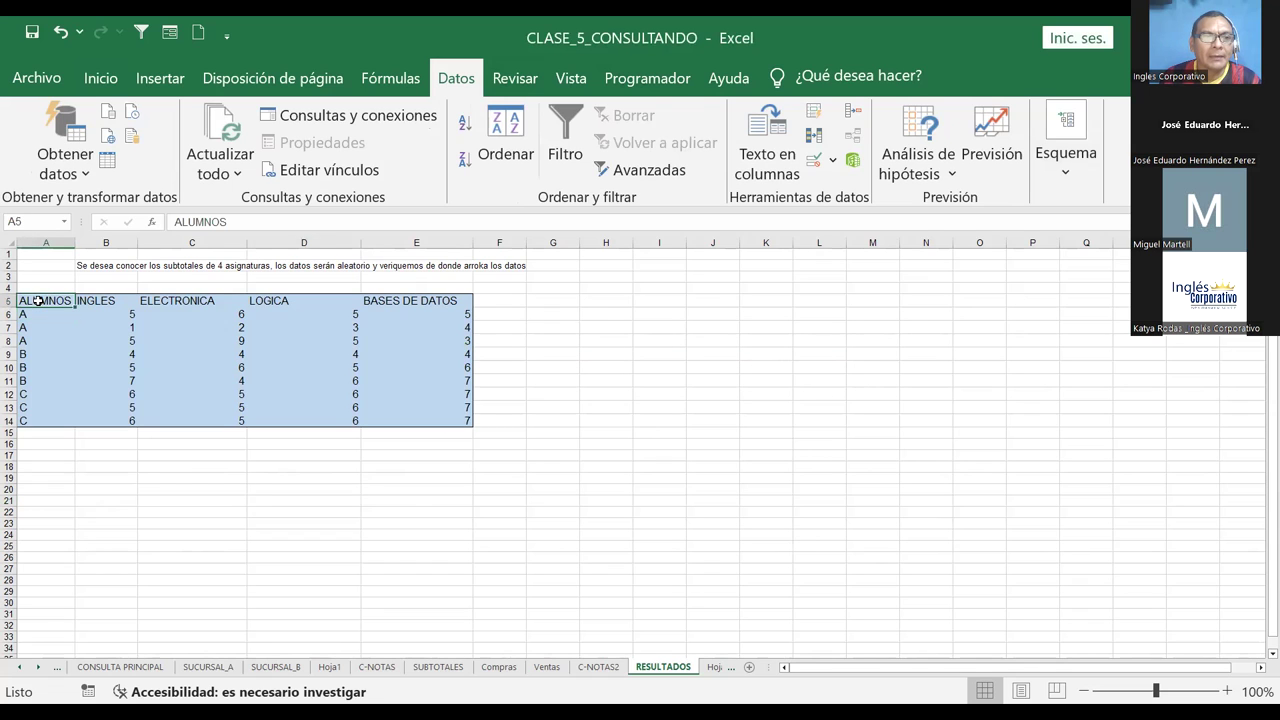
{"action": "left_click_drag", "start_coordinate": [80, 301], "coordinate": [443, 295]}
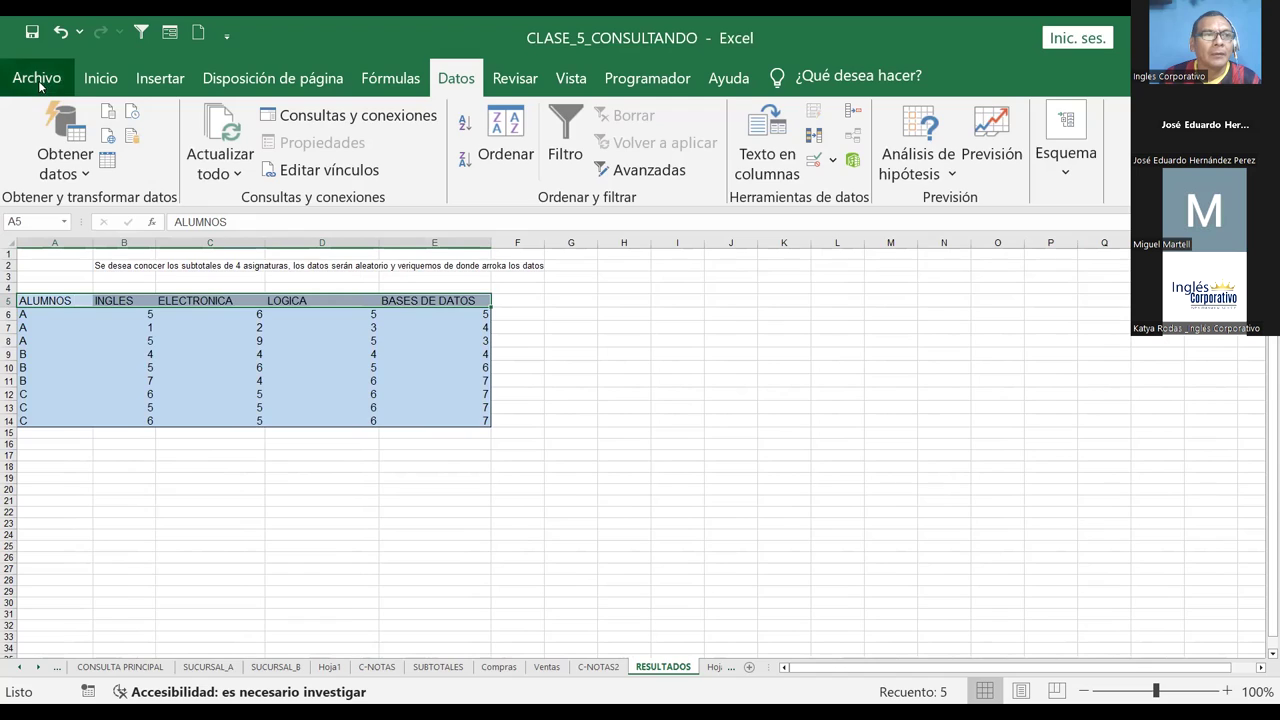
{"action": "left_click", "coordinate": [32, 76]}
{"action": "left_click", "coordinate": [27, 69]}
{"action": "left_click", "coordinate": [108, 79]}
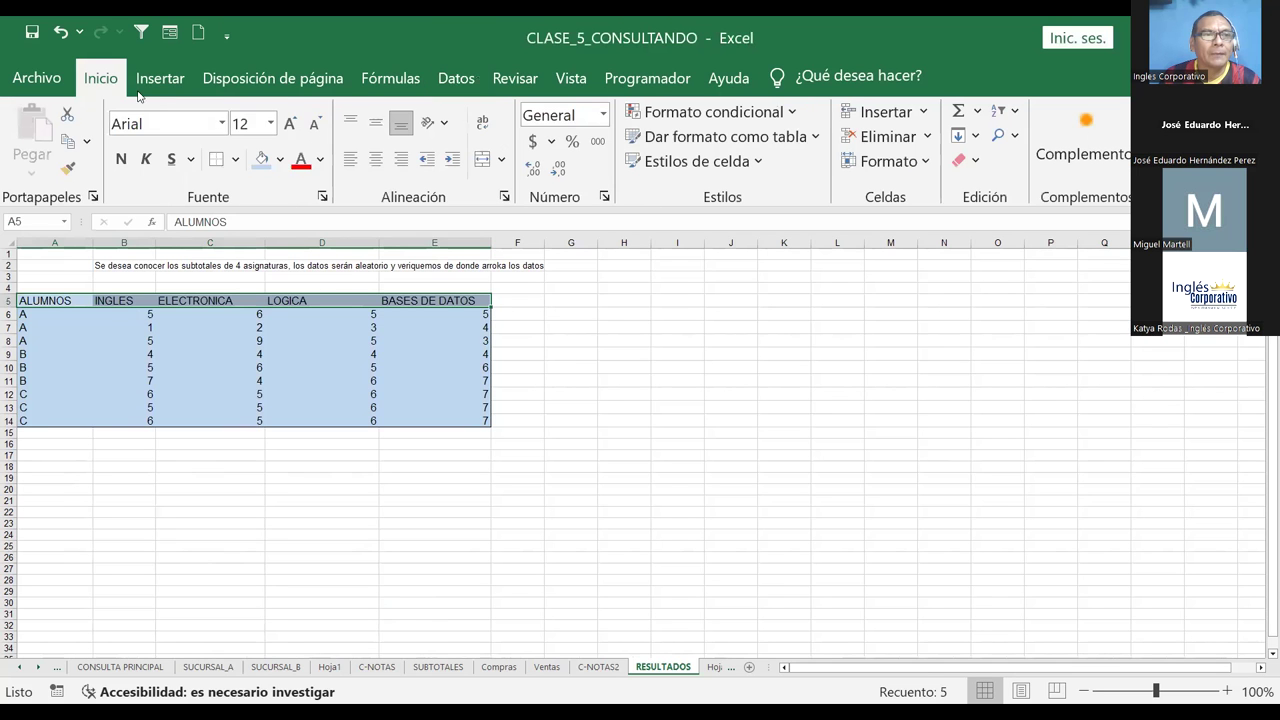
{"action": "left_click", "coordinate": [236, 162]}
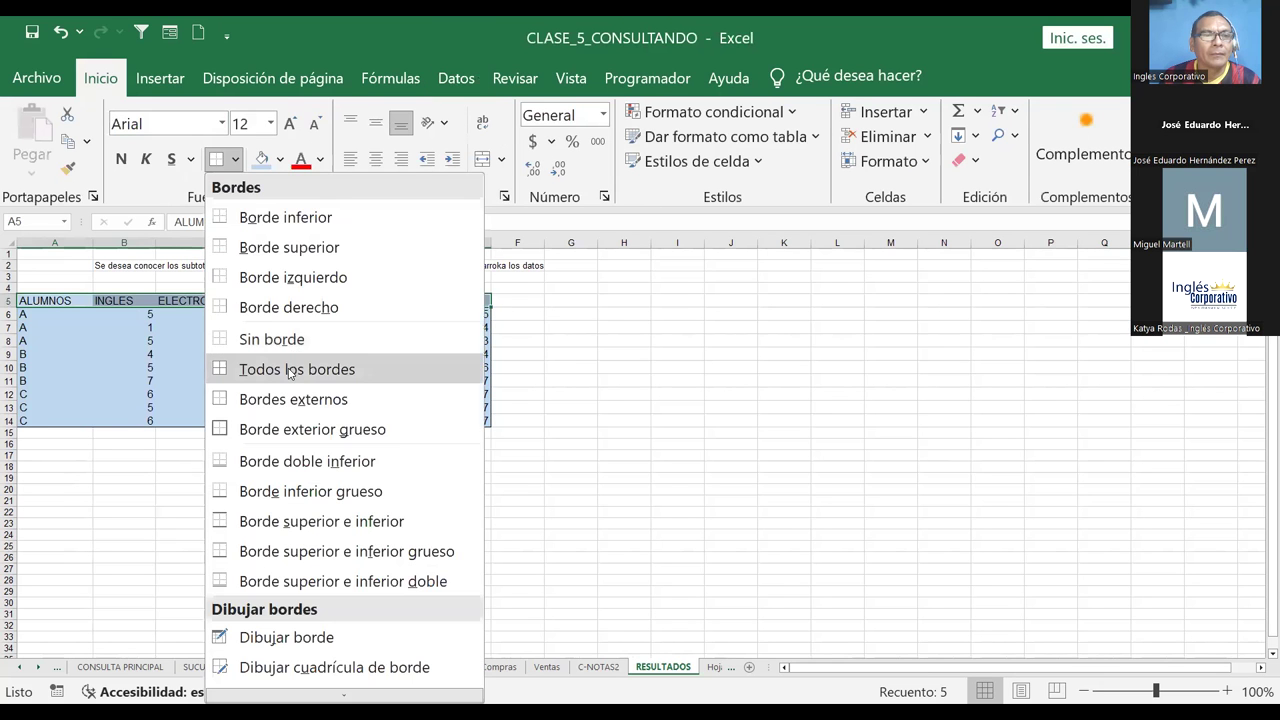
{"action": "left_click", "coordinate": [289, 370]}
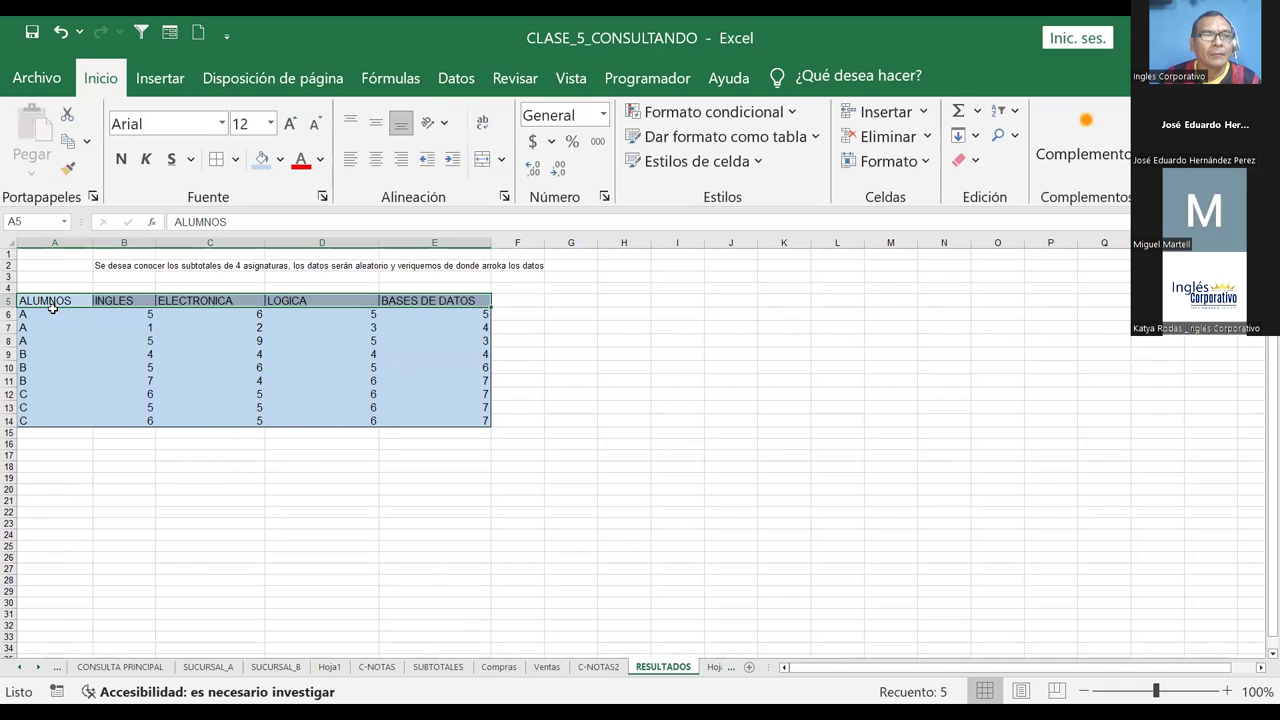
{"action": "left_click_drag", "start_coordinate": [50, 314], "coordinate": [35, 418]}
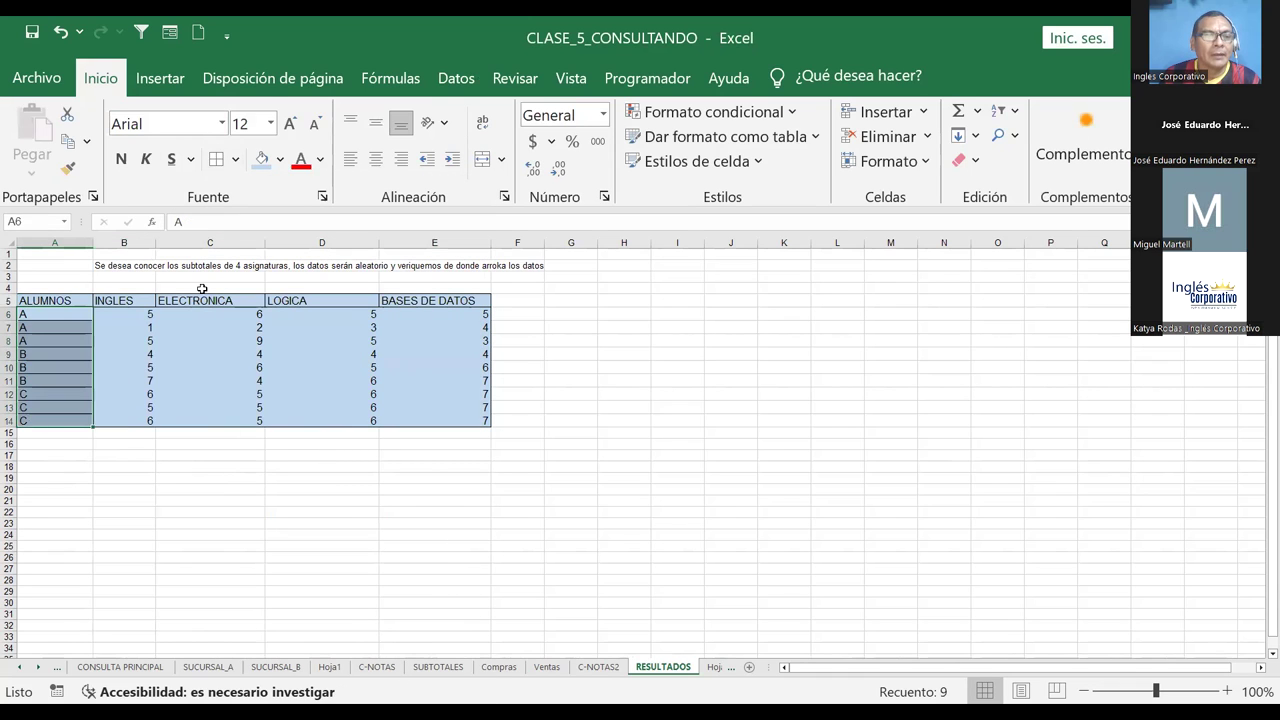
{"action": "left_click_drag", "start_coordinate": [128, 313], "coordinate": [127, 420]}
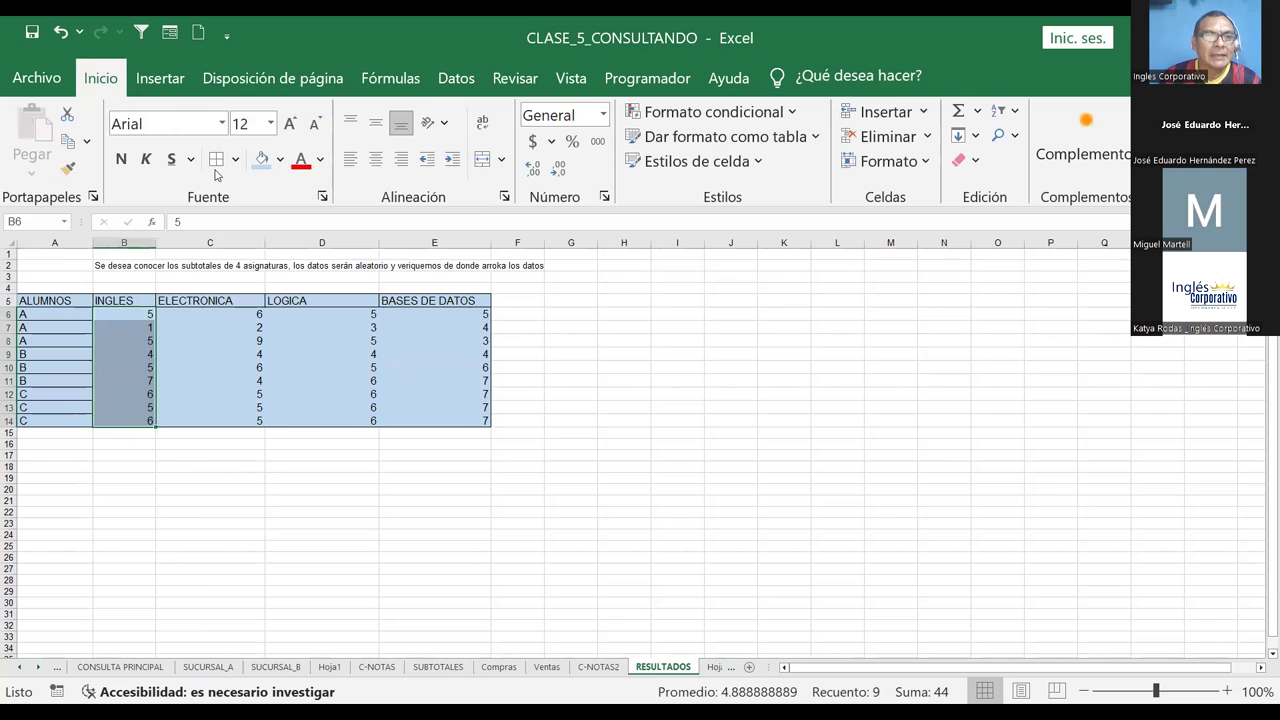
{"action": "left_click_drag", "start_coordinate": [200, 300], "coordinate": [200, 420]}
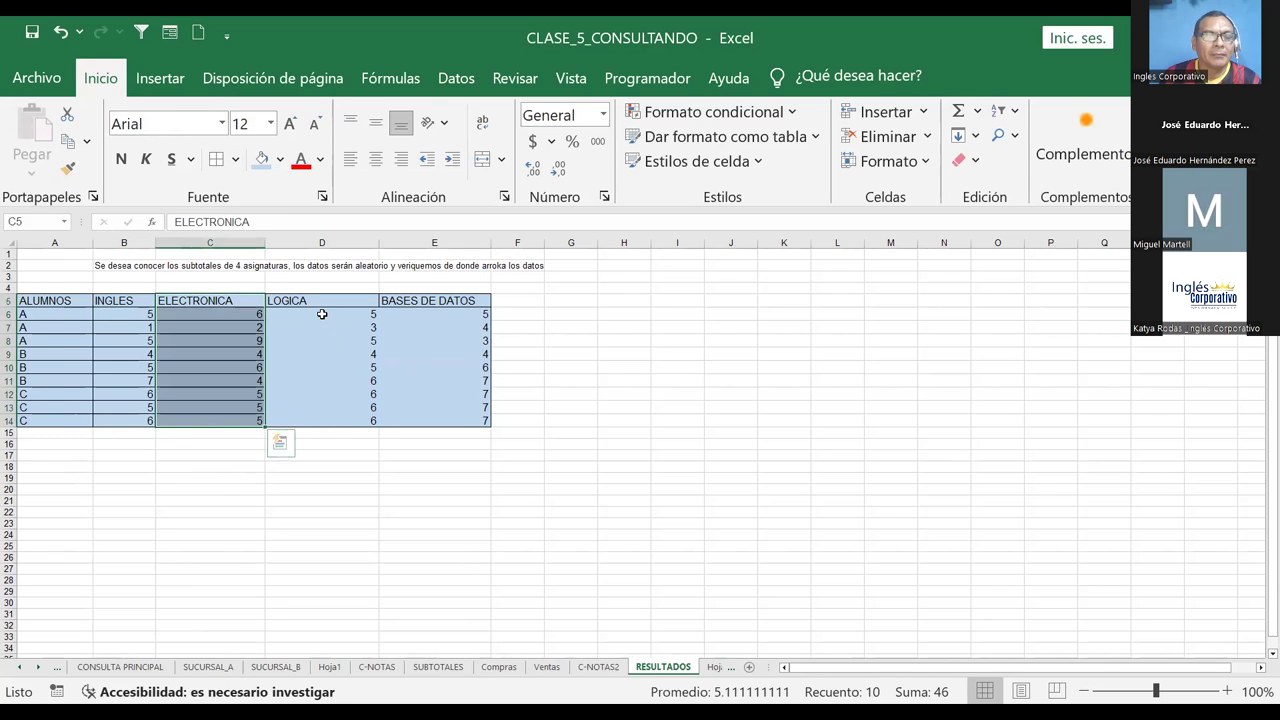
{"action": "left_click_drag", "start_coordinate": [322, 314], "coordinate": [327, 419]}
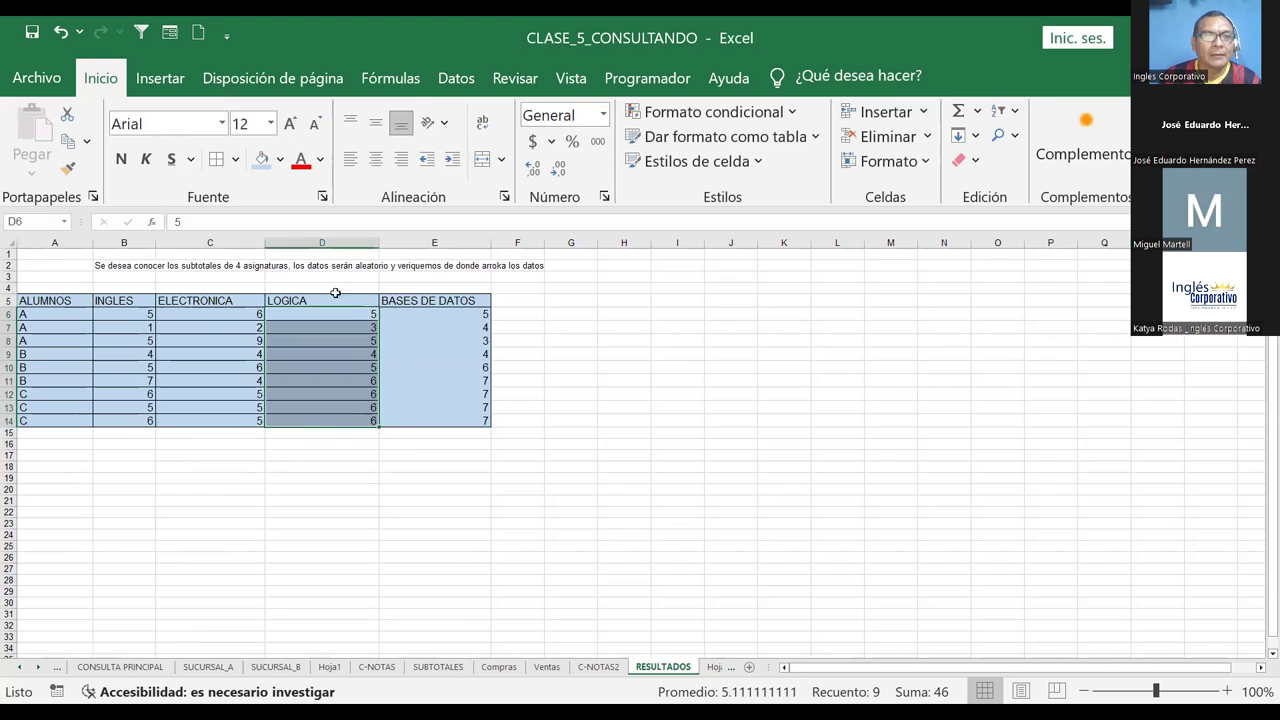
{"action": "left_click_drag", "start_coordinate": [414, 316], "coordinate": [409, 422]}
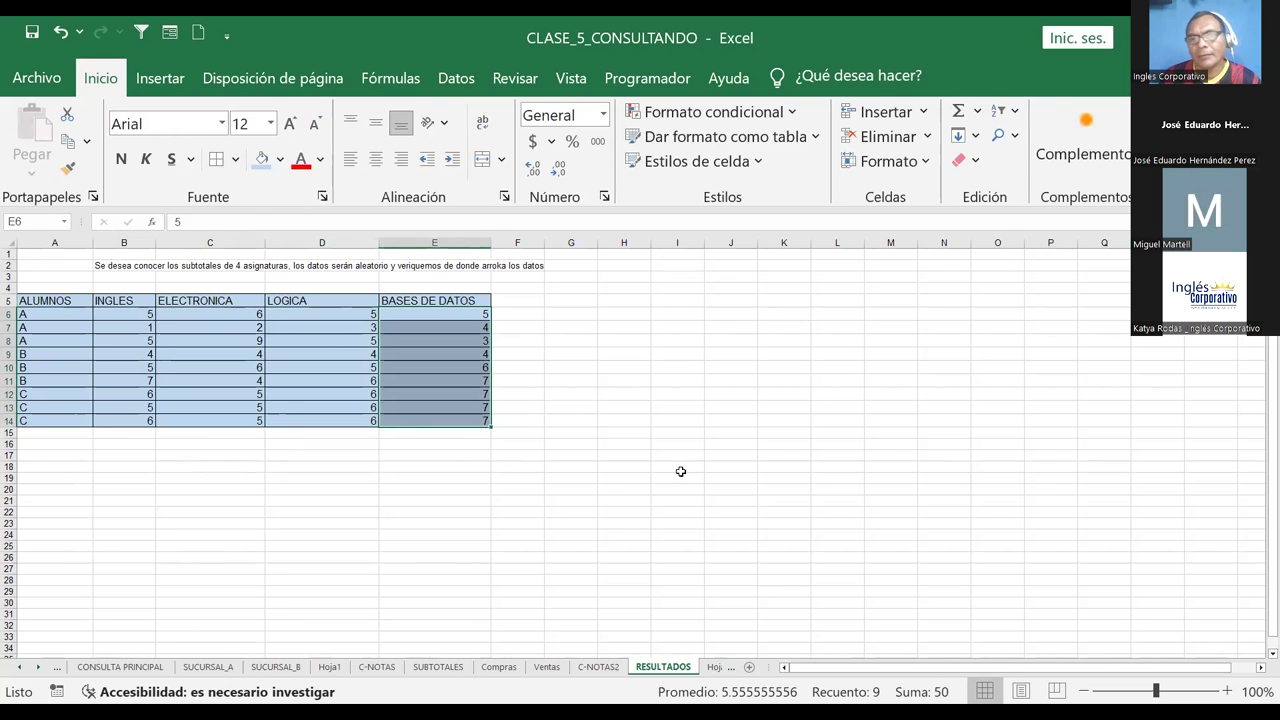
{"action": "left_click", "coordinate": [224, 500]}
{"action": "left_click_drag", "start_coordinate": [40, 304], "coordinate": [471, 420]}
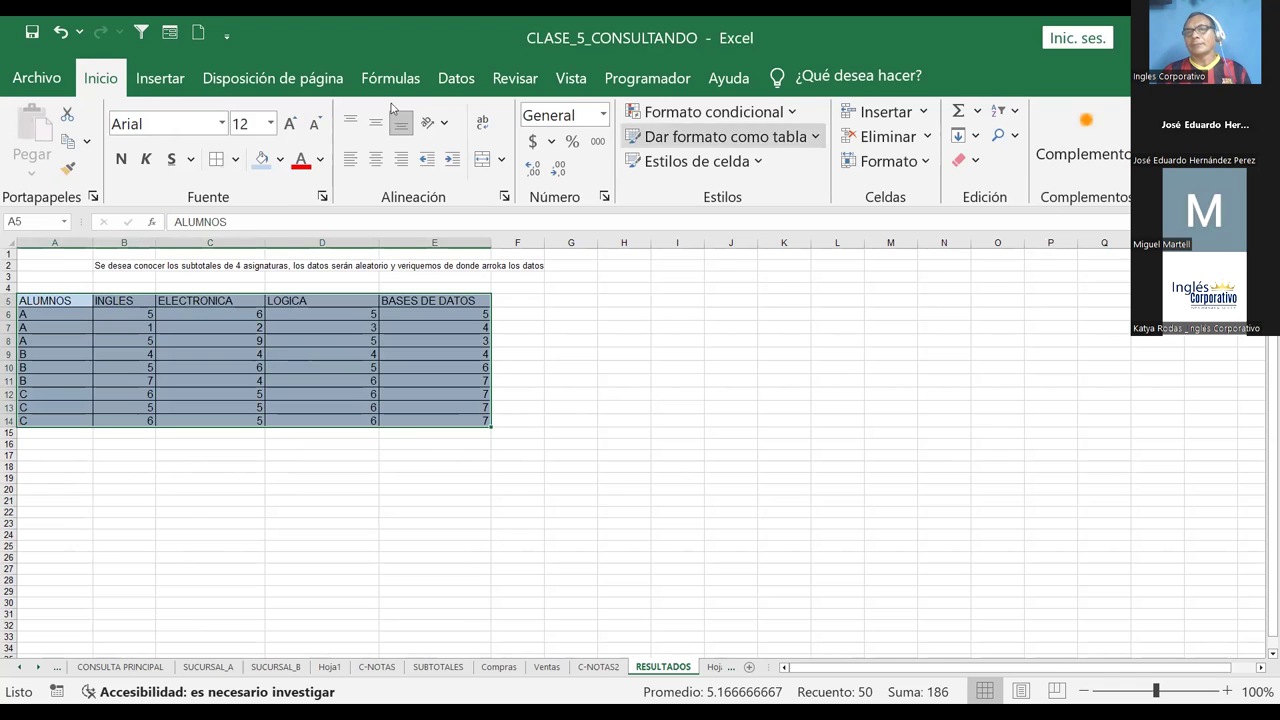
Add Subtotal rows at each ALUMNOS change using Suma, ticking ALUMNOS and unticking BASES DE DATOS
{"action": "left_click", "coordinate": [456, 78]}
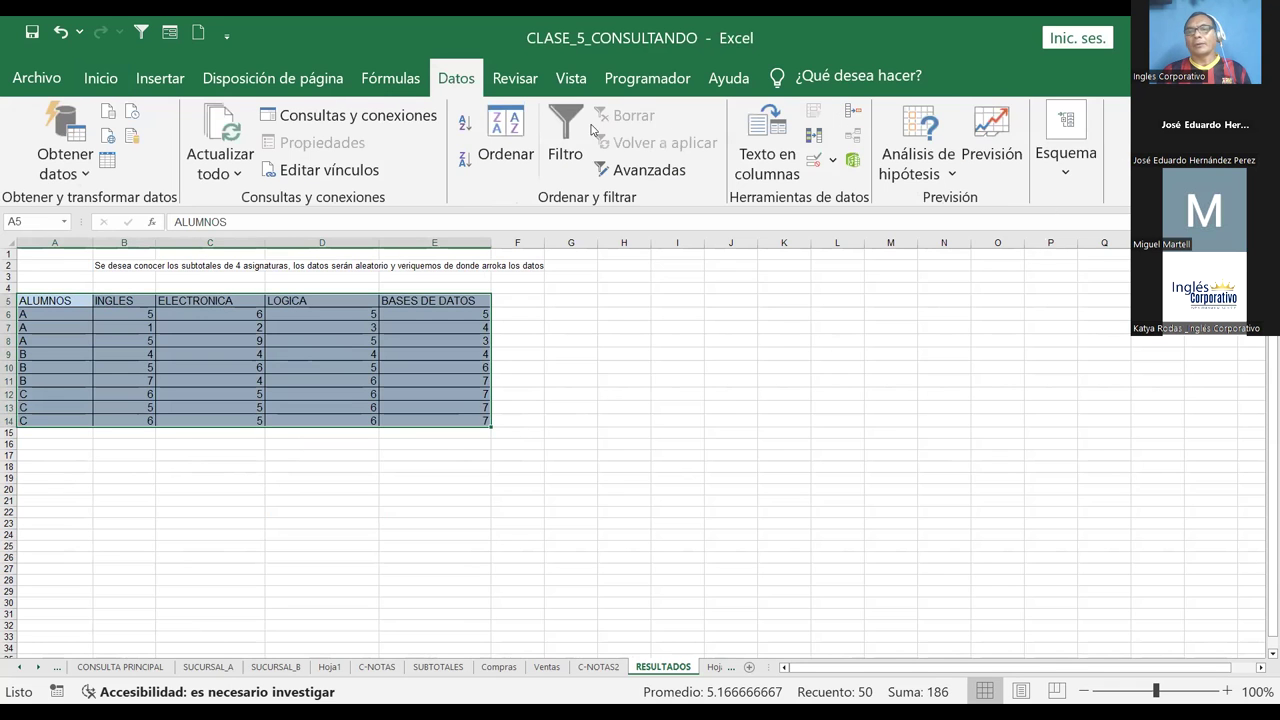
{"action": "left_click", "coordinate": [1060, 165]}
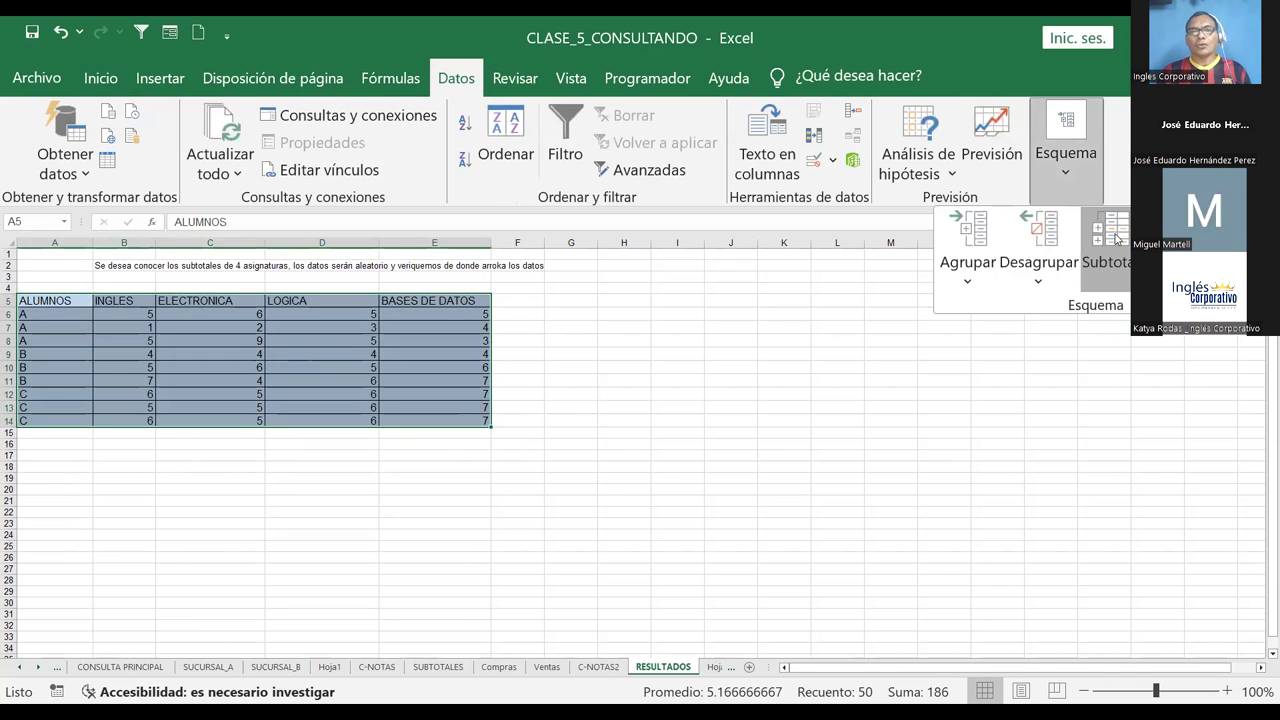
{"action": "left_click", "coordinate": [1117, 238]}
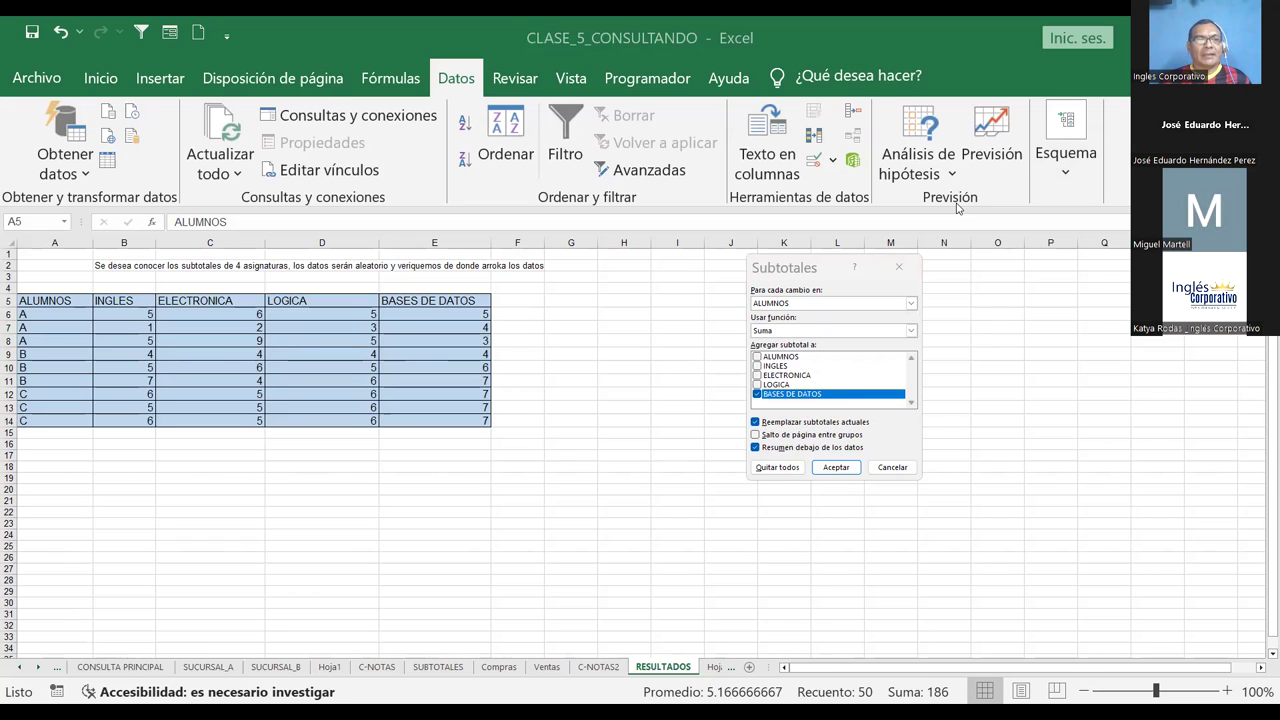
{"action": "left_click", "coordinate": [757, 357]}
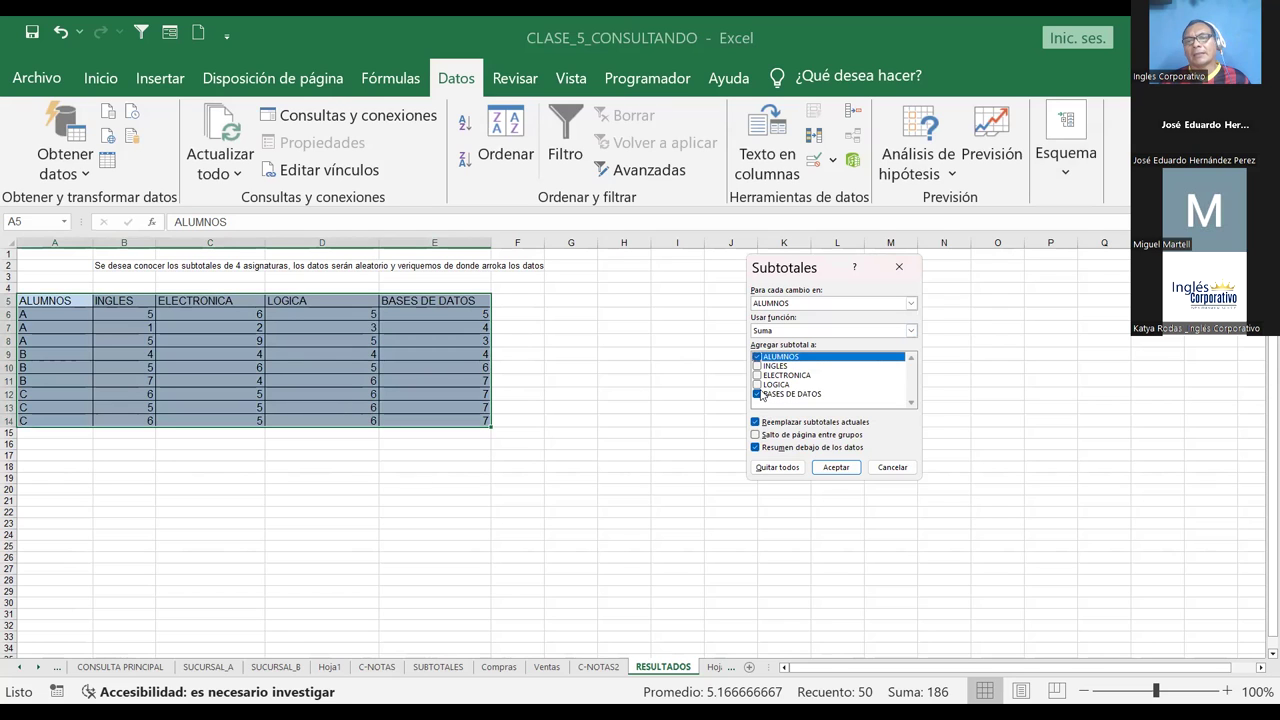
{"action": "left_click", "coordinate": [757, 394]}
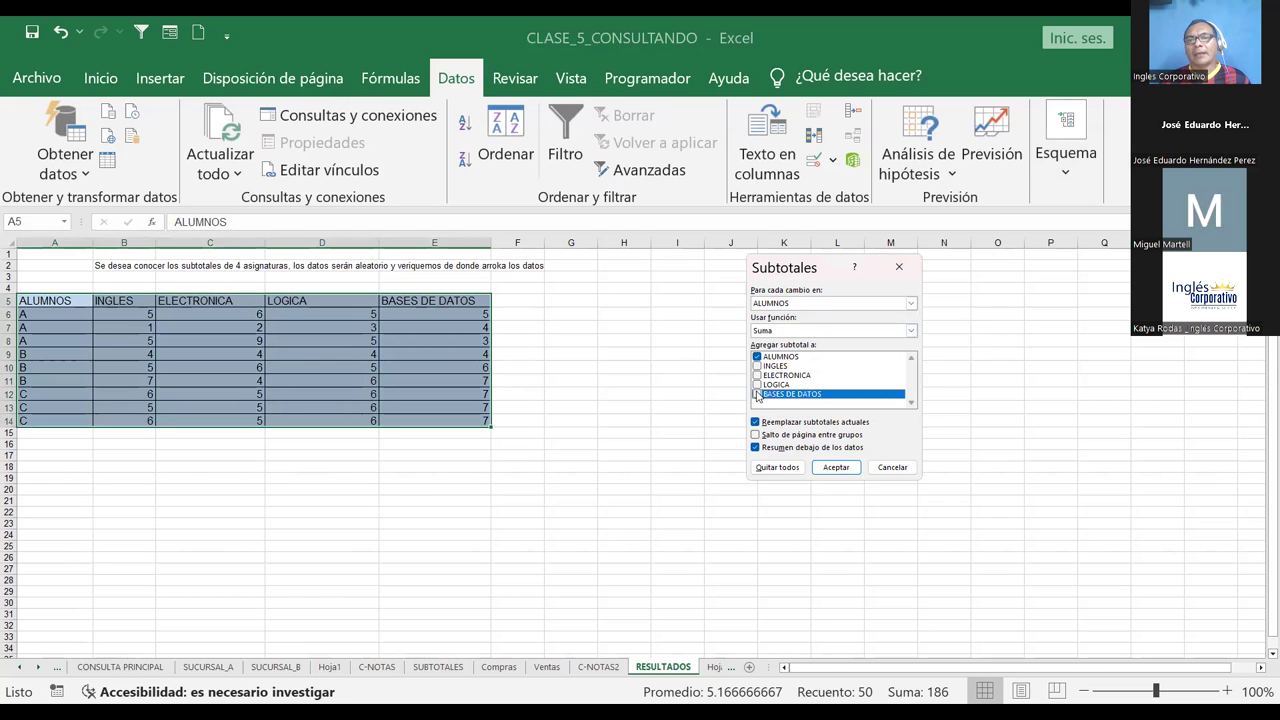
{"action": "left_click", "coordinate": [837, 468]}
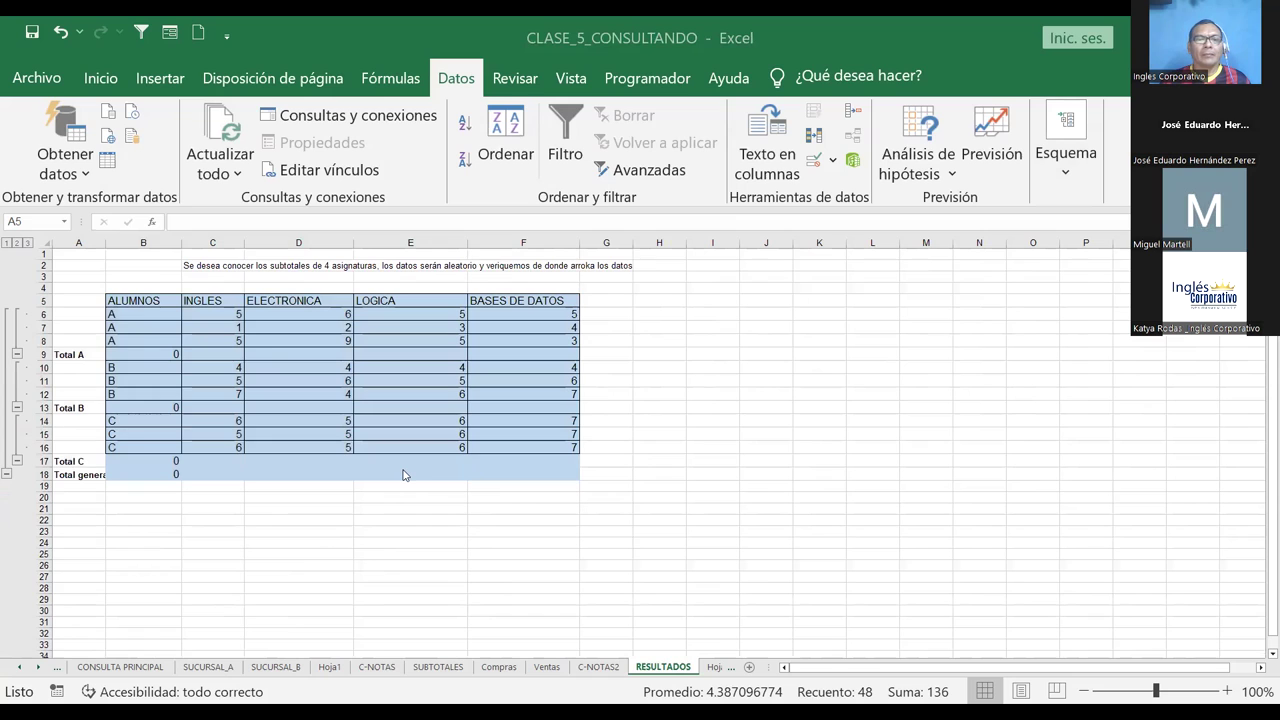
Remove all existing subtotals from the grades table with Quitar todos
{"action": "left_click", "coordinate": [1068, 163]}
{"action": "left_click", "coordinate": [1068, 163]}
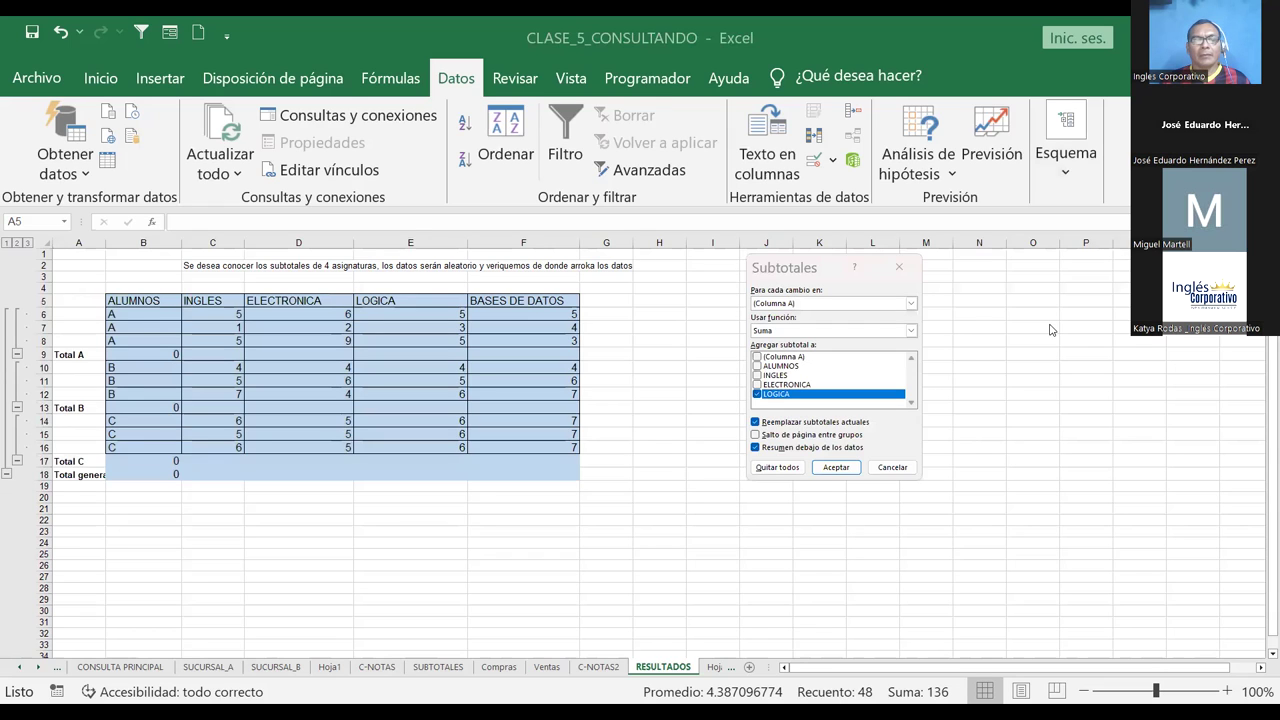
{"action": "left_click", "coordinate": [756, 394]}
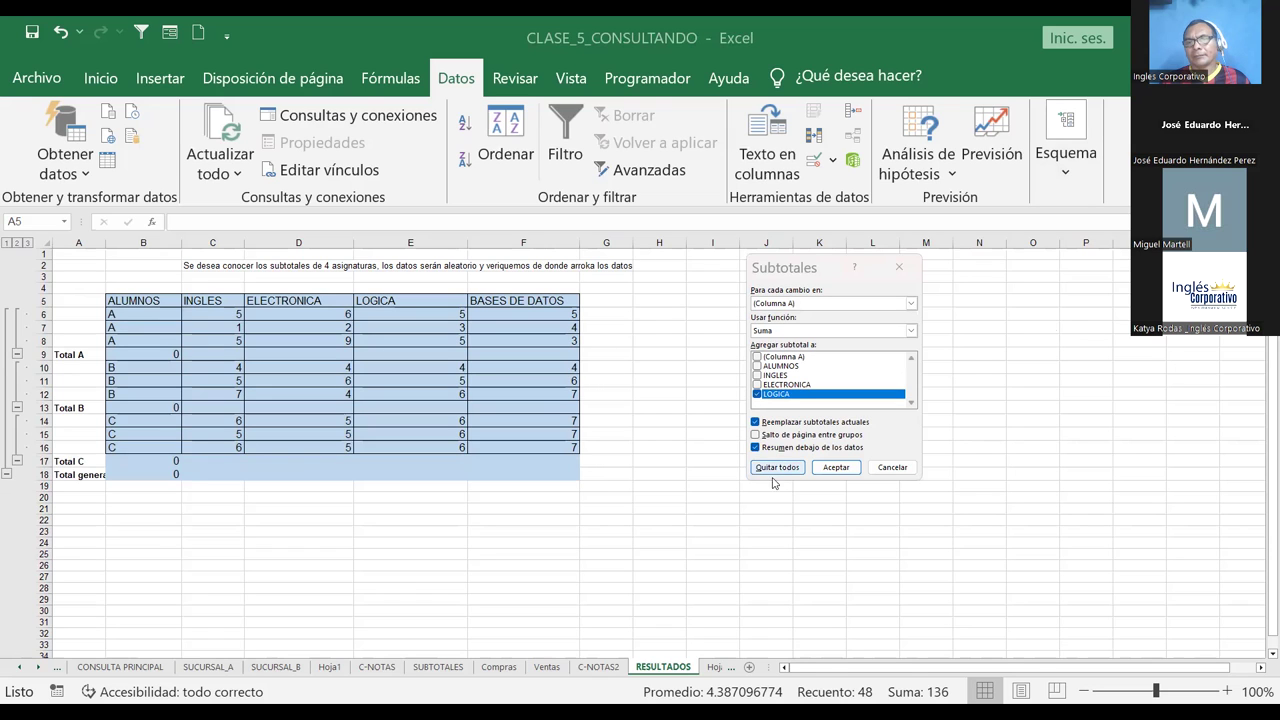
{"action": "left_click", "coordinate": [779, 470]}
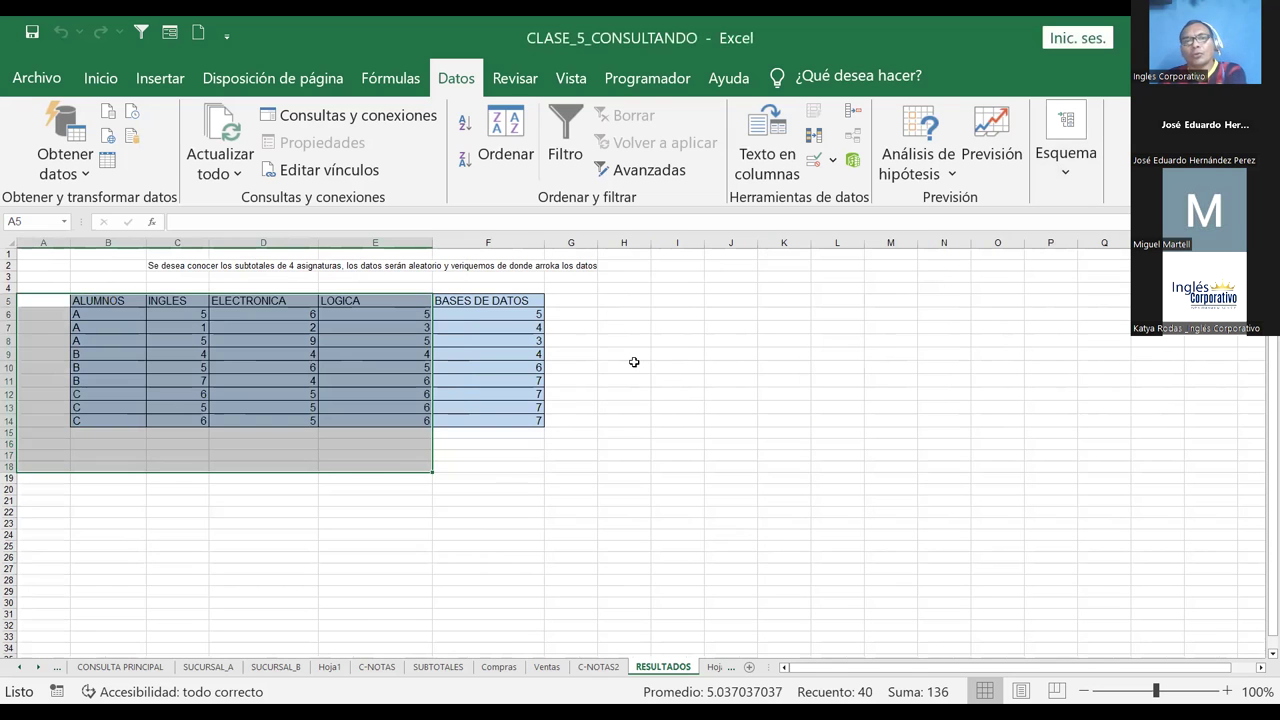
{"action": "left_click", "coordinate": [665, 392]}
Reapply subtotals to B5:F14 summing INGLES, ELECTRONICA, LOGICA and BASES DE DATOS
{"action": "left_click_drag", "start_coordinate": [105, 301], "coordinate": [522, 422]}
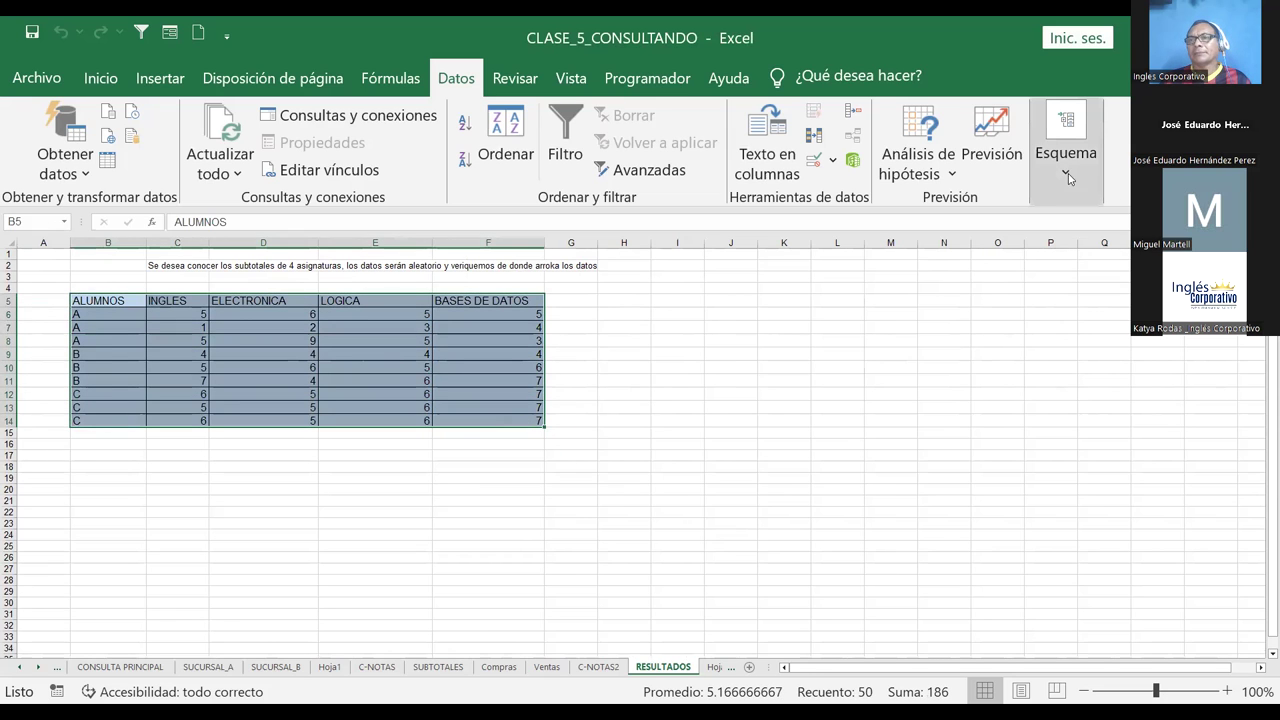
{"action": "left_click", "coordinate": [1100, 250]}
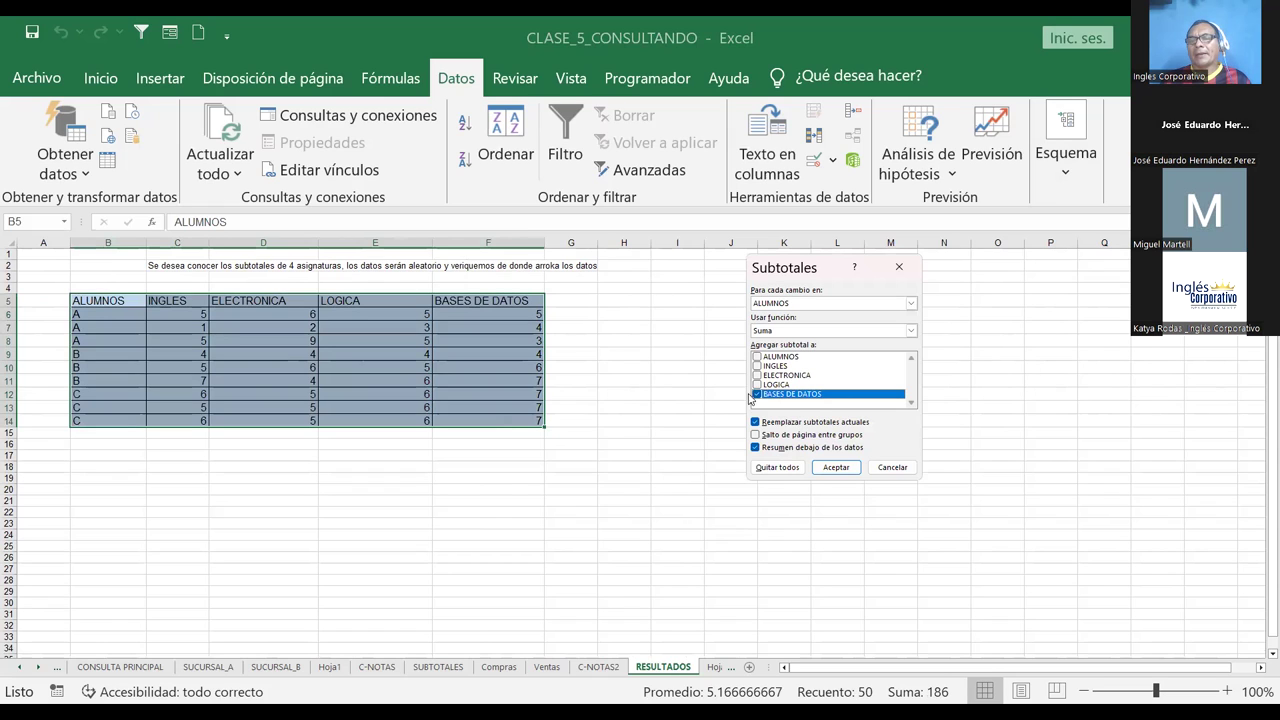
{"action": "left_click", "coordinate": [758, 385]}
{"action": "left_click", "coordinate": [757, 375]}
{"action": "left_click", "coordinate": [757, 366]}
{"action": "left_click", "coordinate": [829, 469]}
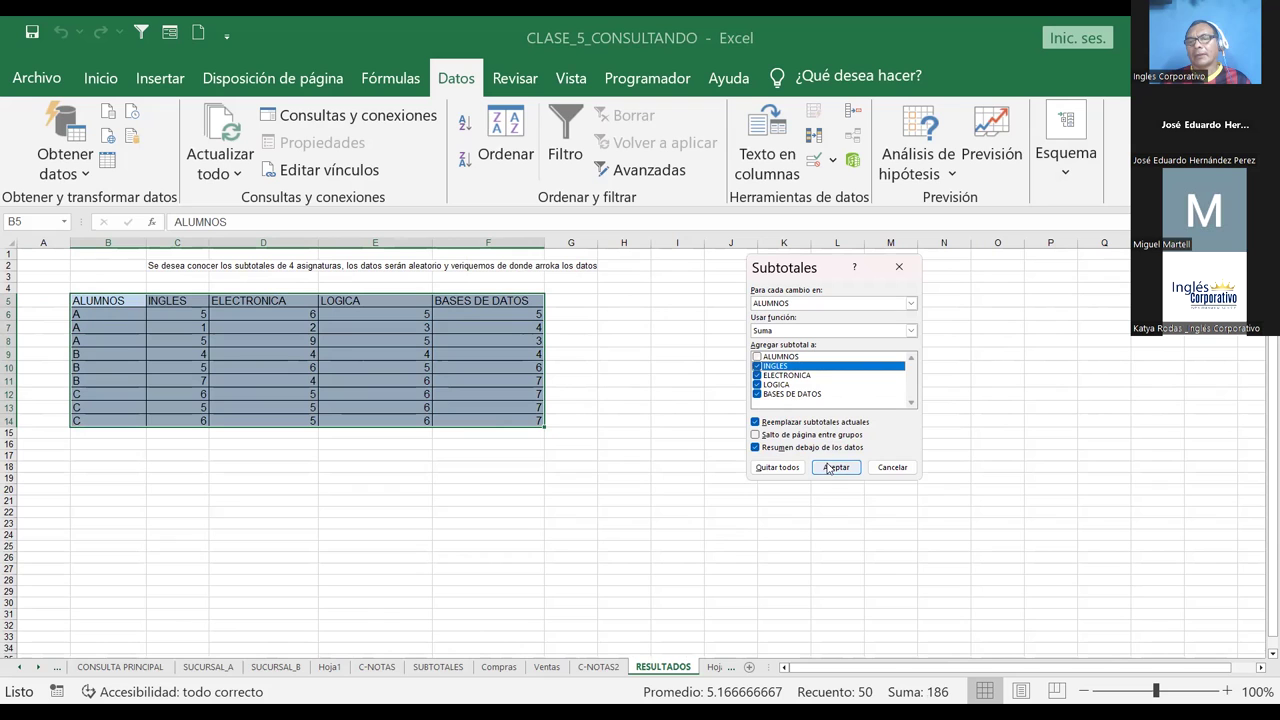
{"action": "left_click", "coordinate": [831, 469]}
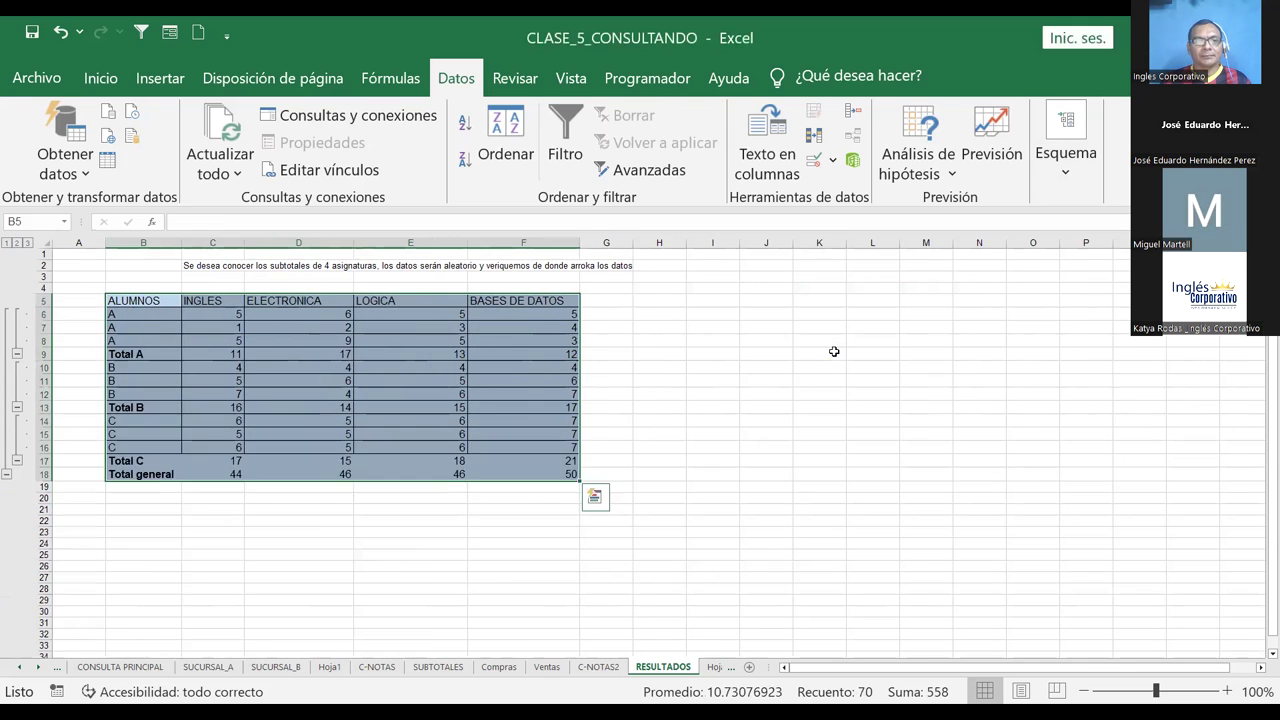
{"action": "left_click", "coordinate": [830, 352]}
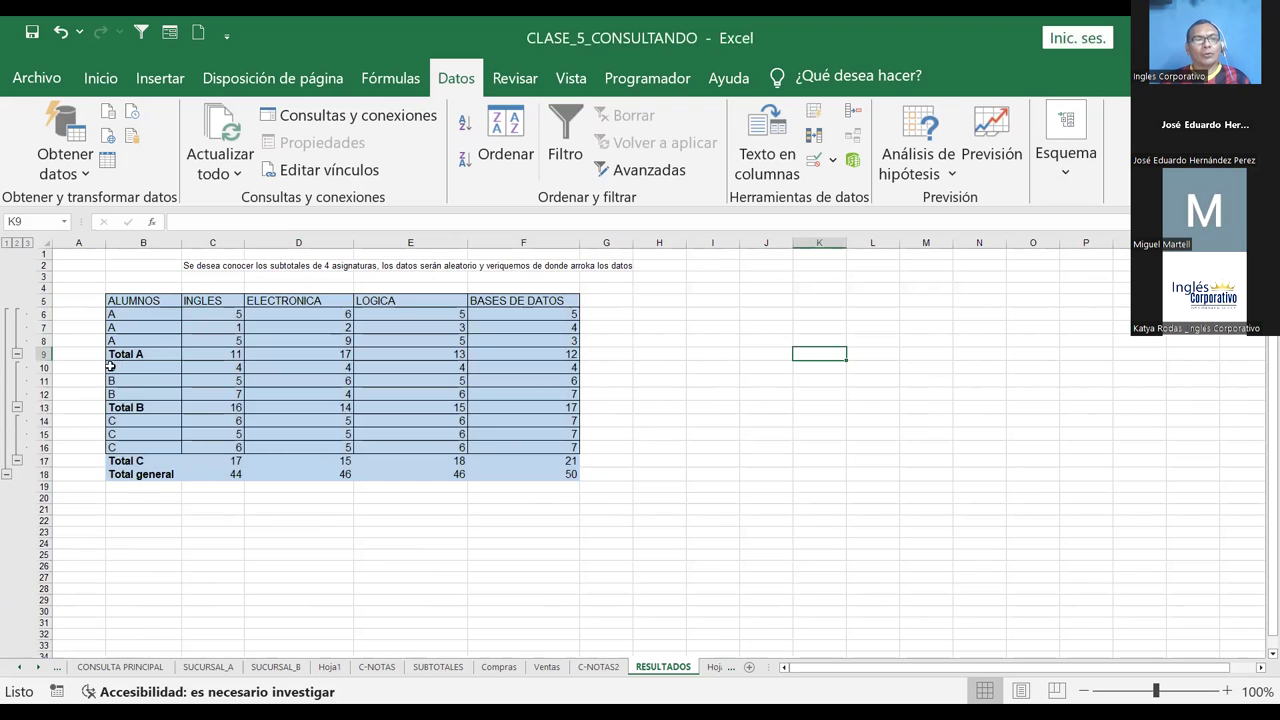
Fill the Total A, Total B and last C student rows with orange
{"action": "left_click_drag", "start_coordinate": [112, 354], "coordinate": [540, 355]}
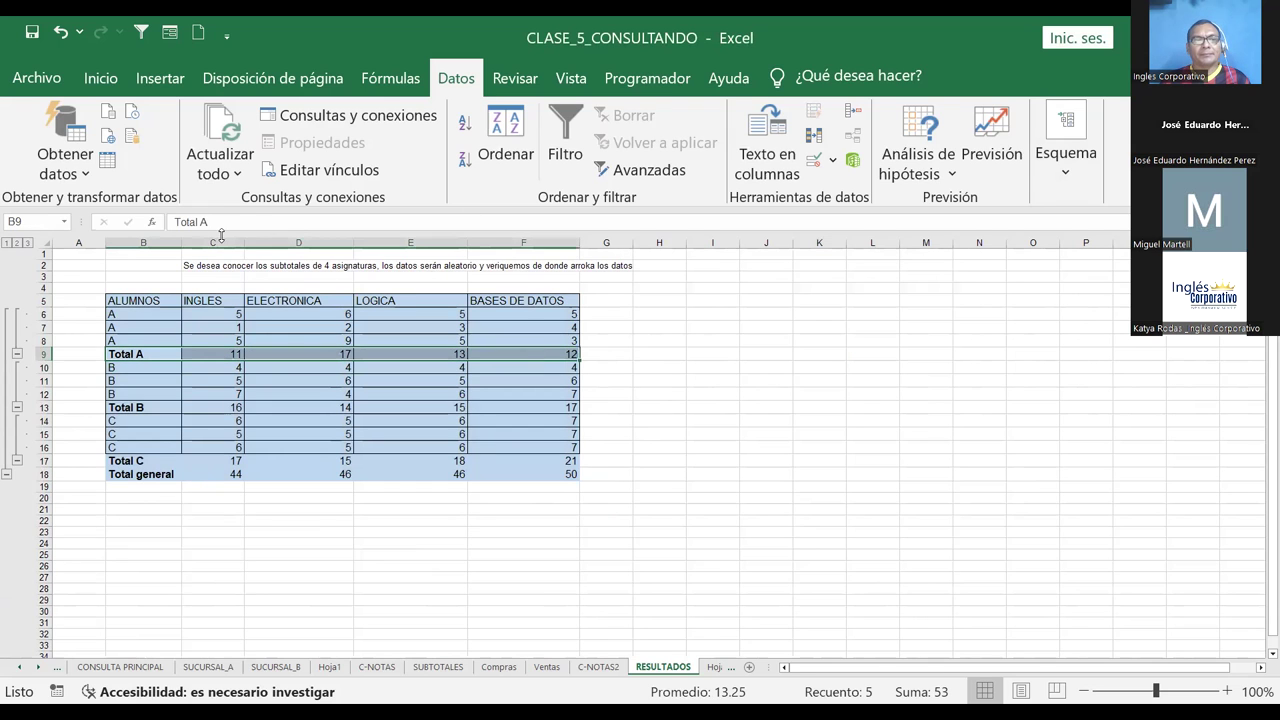
{"action": "left_click", "coordinate": [100, 78]}
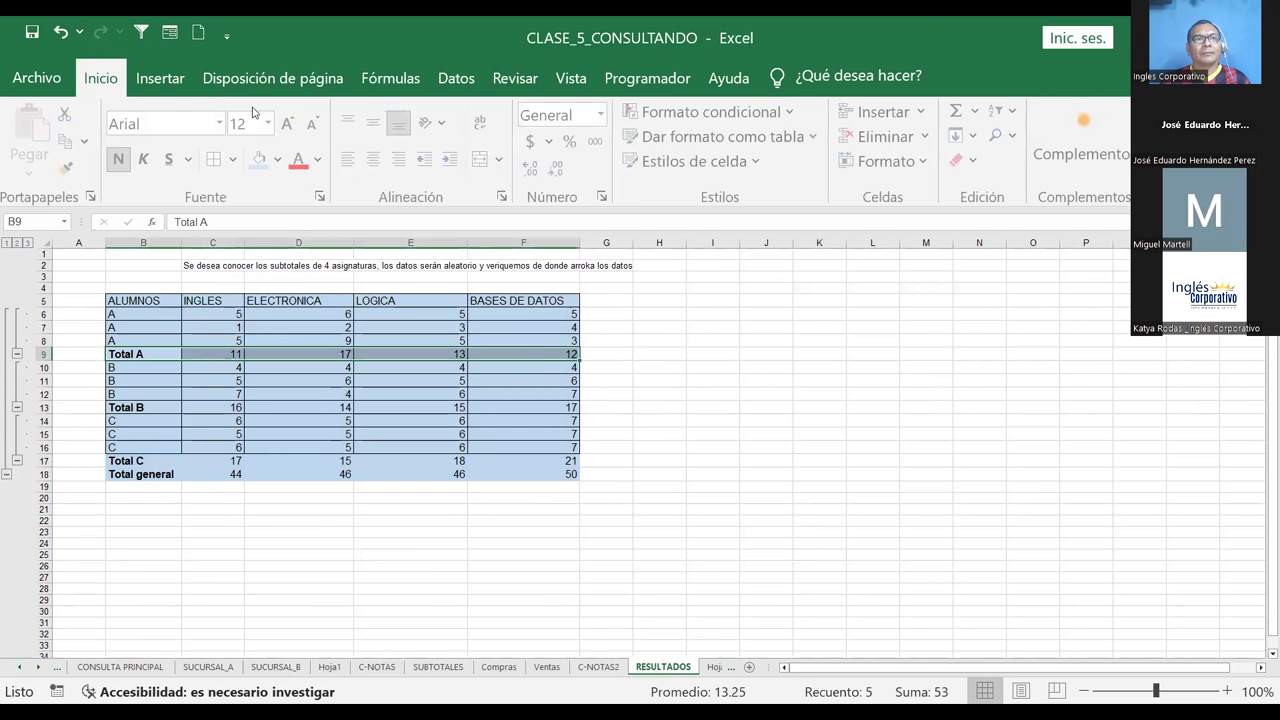
{"action": "left_click", "coordinate": [283, 162]}
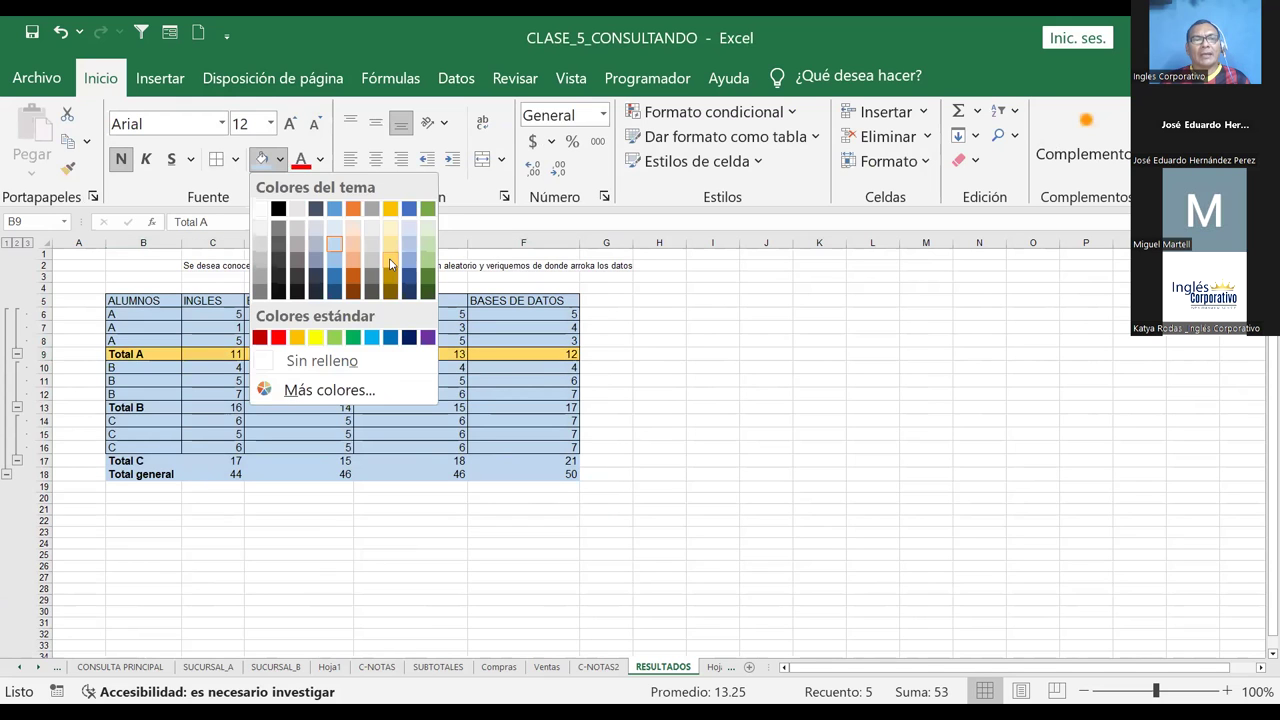
{"action": "left_click_drag", "start_coordinate": [110, 408], "coordinate": [531, 405]}
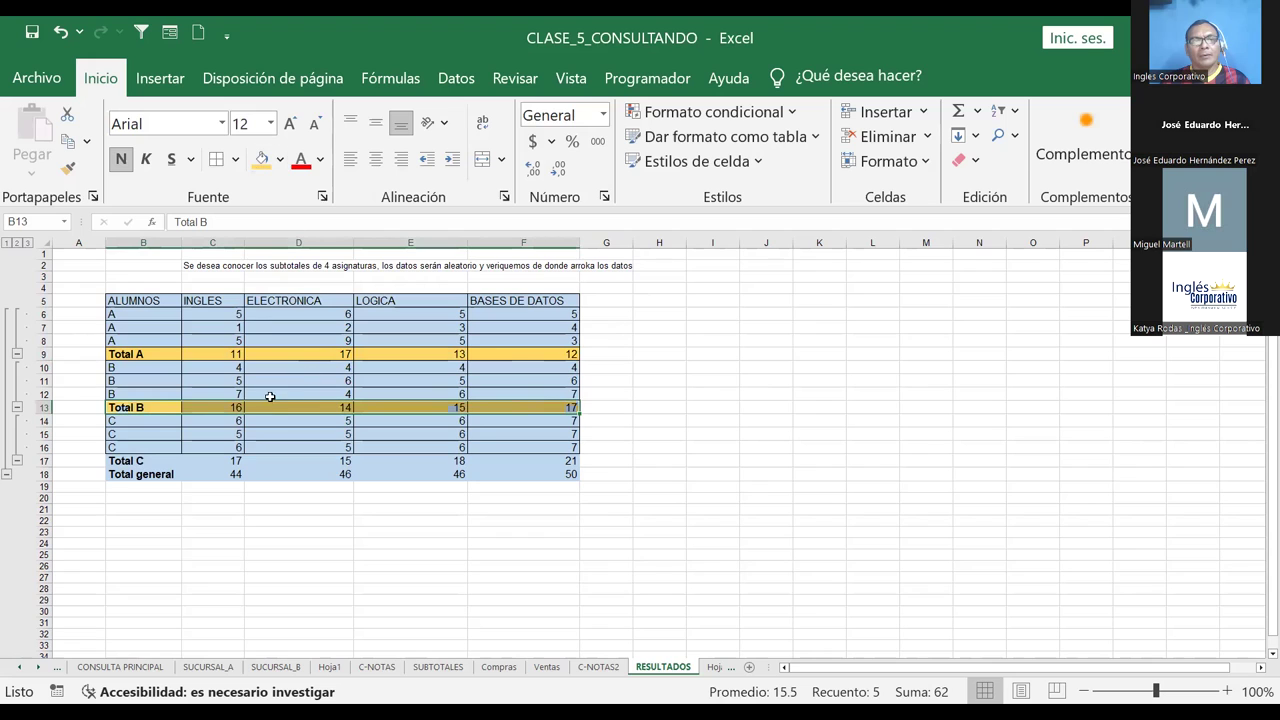
{"action": "left_click_drag", "start_coordinate": [126, 446], "coordinate": [512, 447]}
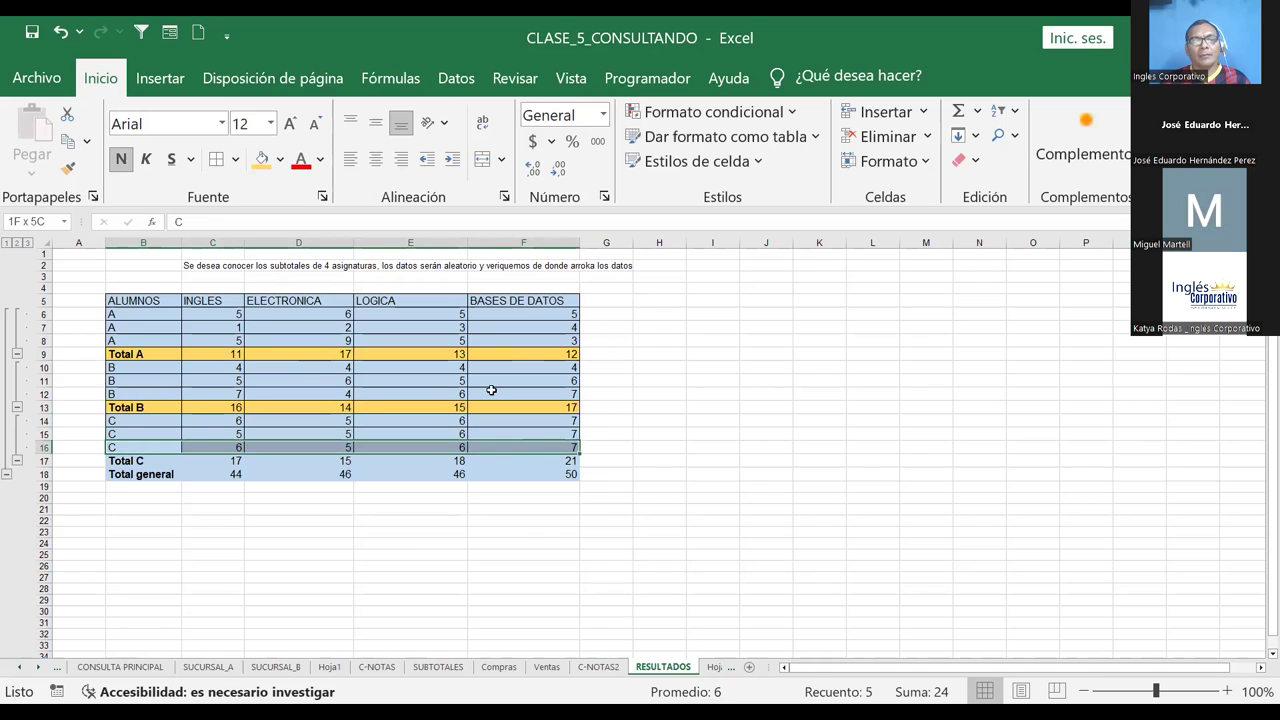
{"action": "left_click", "coordinate": [281, 162]}
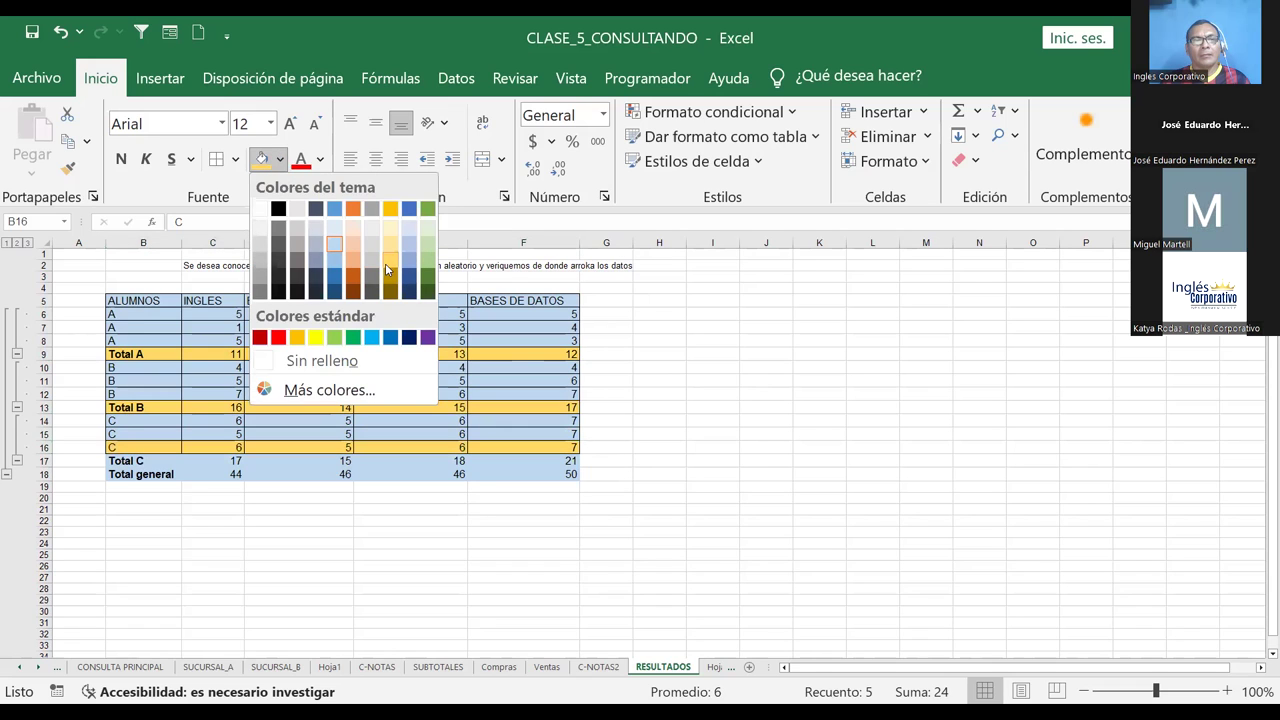
{"action": "left_click", "coordinate": [702, 367]}
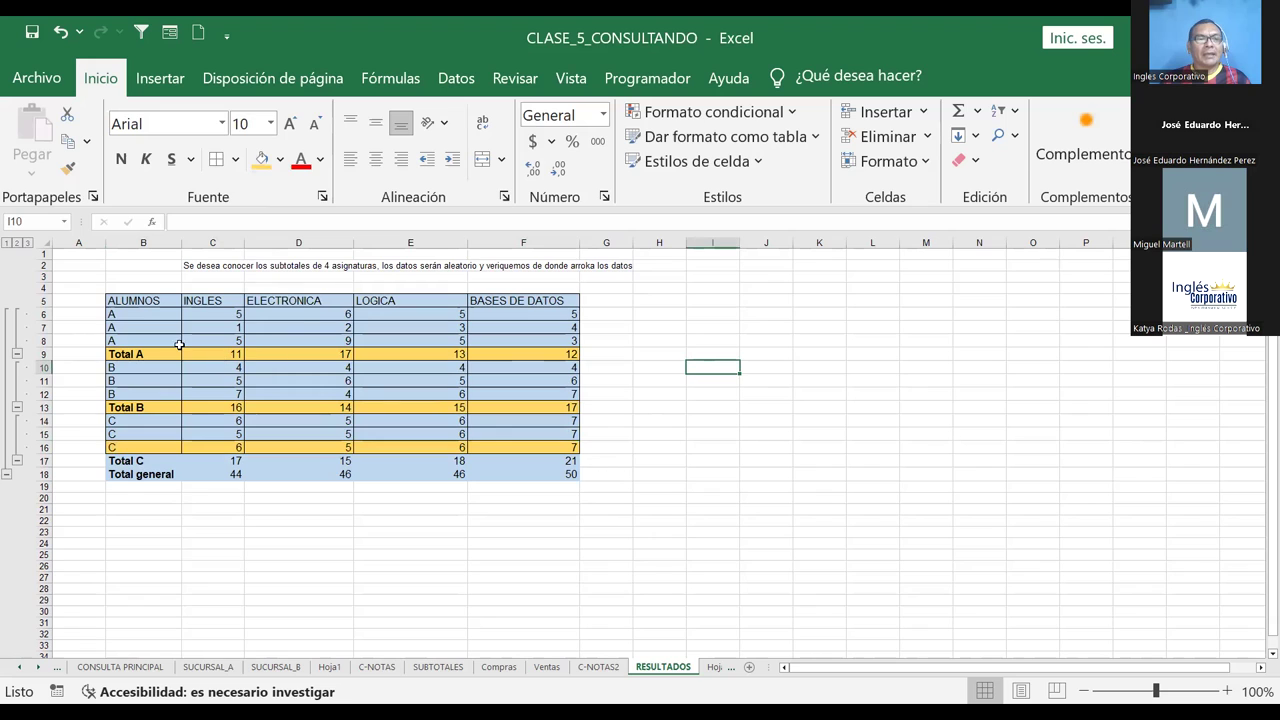
Inspect INGLES grade cells and the Total A SUBTOTALES formula
{"action": "left_click", "coordinate": [229, 314]}
{"action": "left_click", "coordinate": [234, 322]}
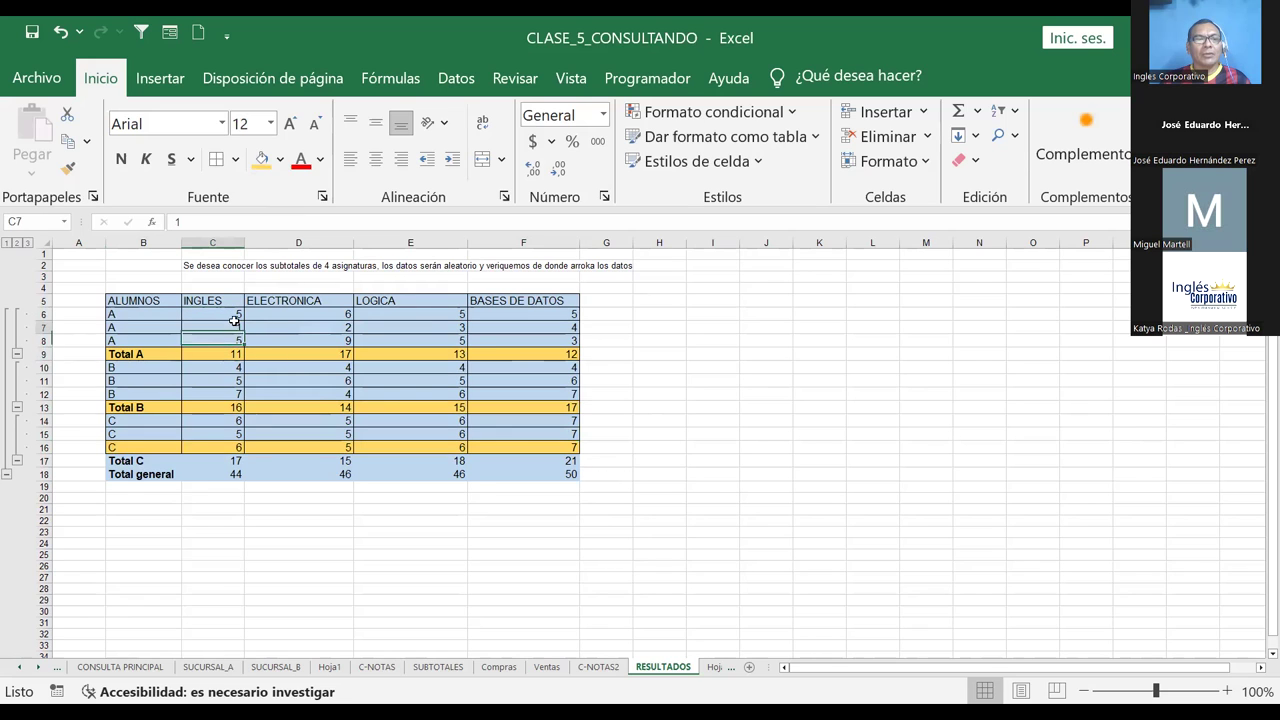
{"action": "left_click", "coordinate": [228, 355]}
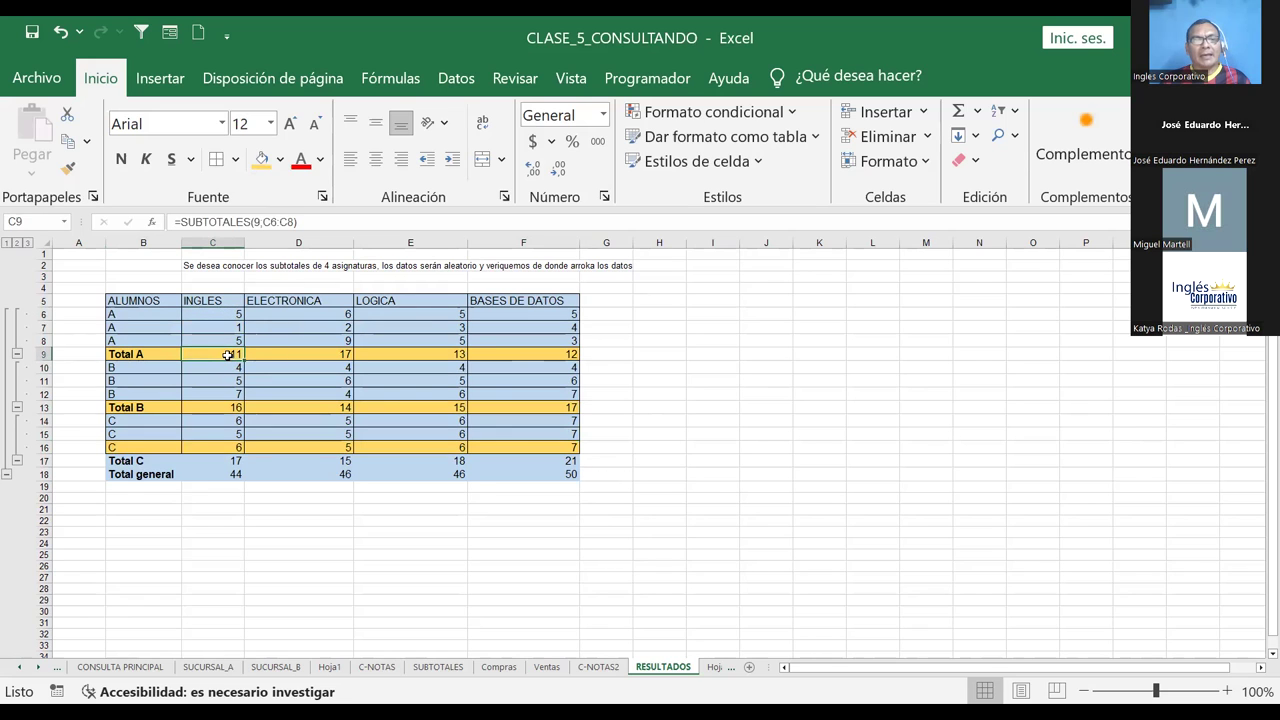
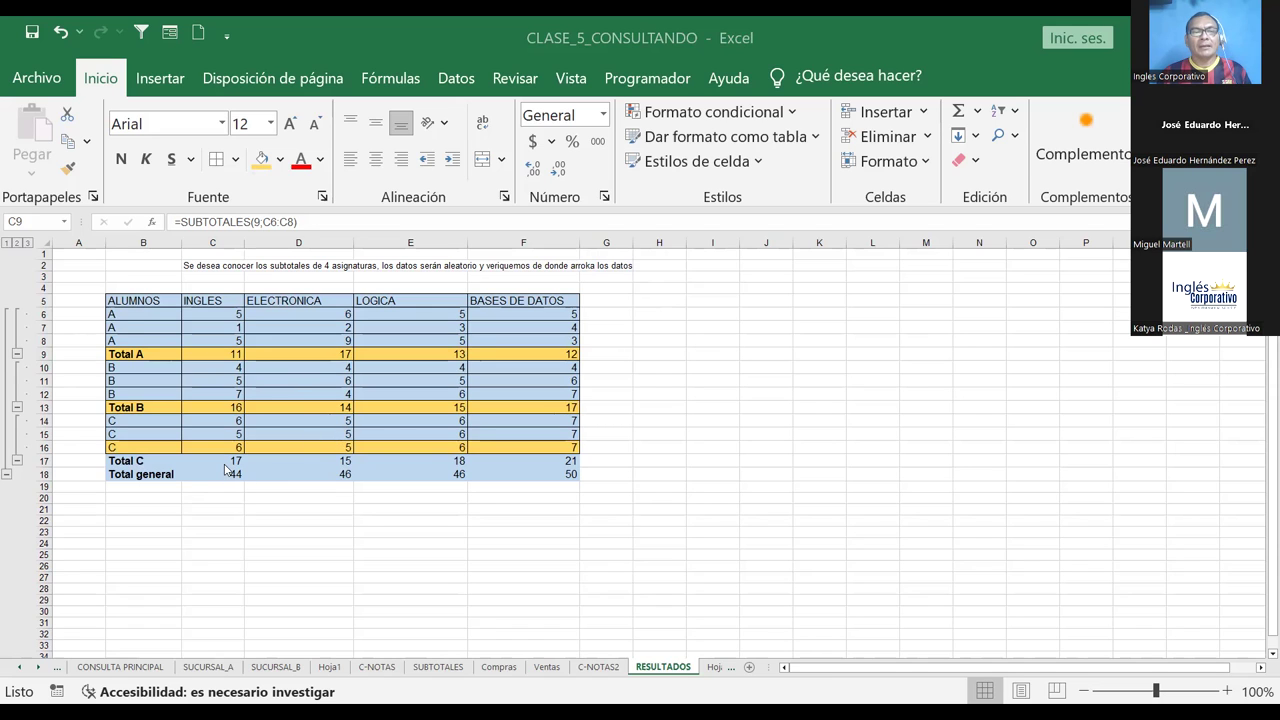
Check the Total A, B and C subtotals, then autofit the INGLES column and narrow it to a moderate width
{"action": "left_click_drag", "start_coordinate": [226, 463], "coordinate": [541, 453]}
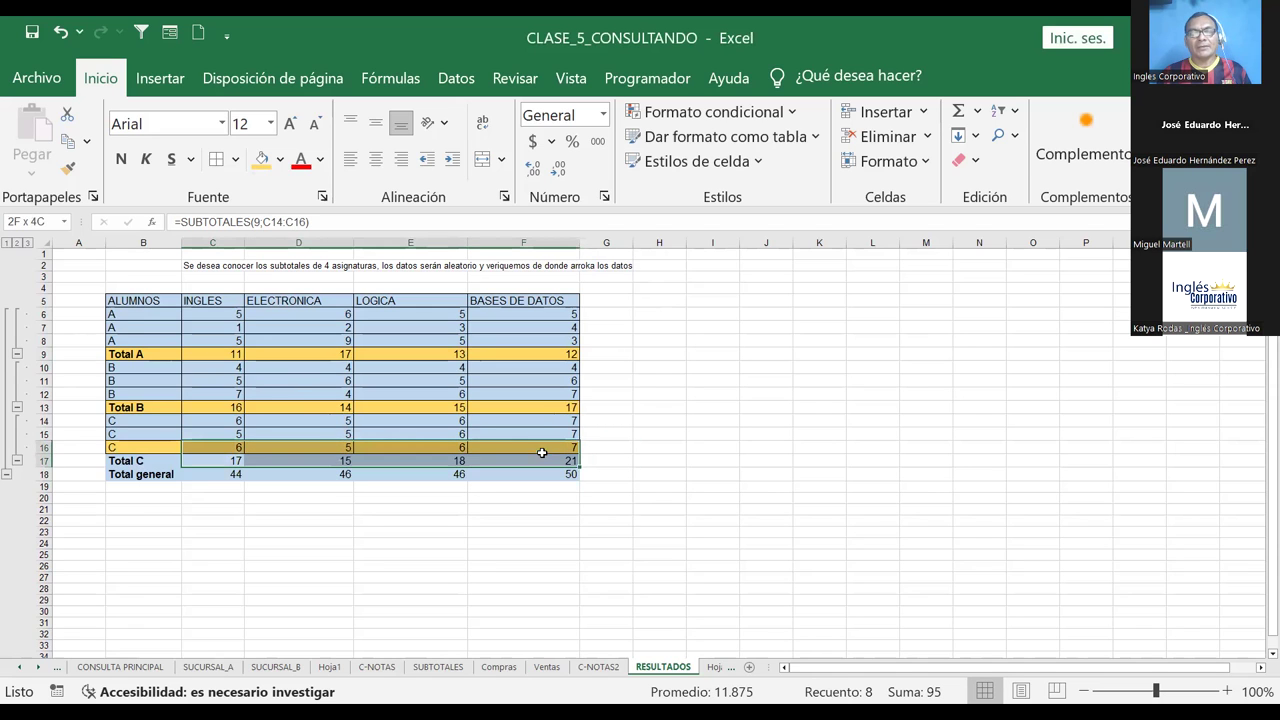
{"action": "left_click", "coordinate": [213, 460]}
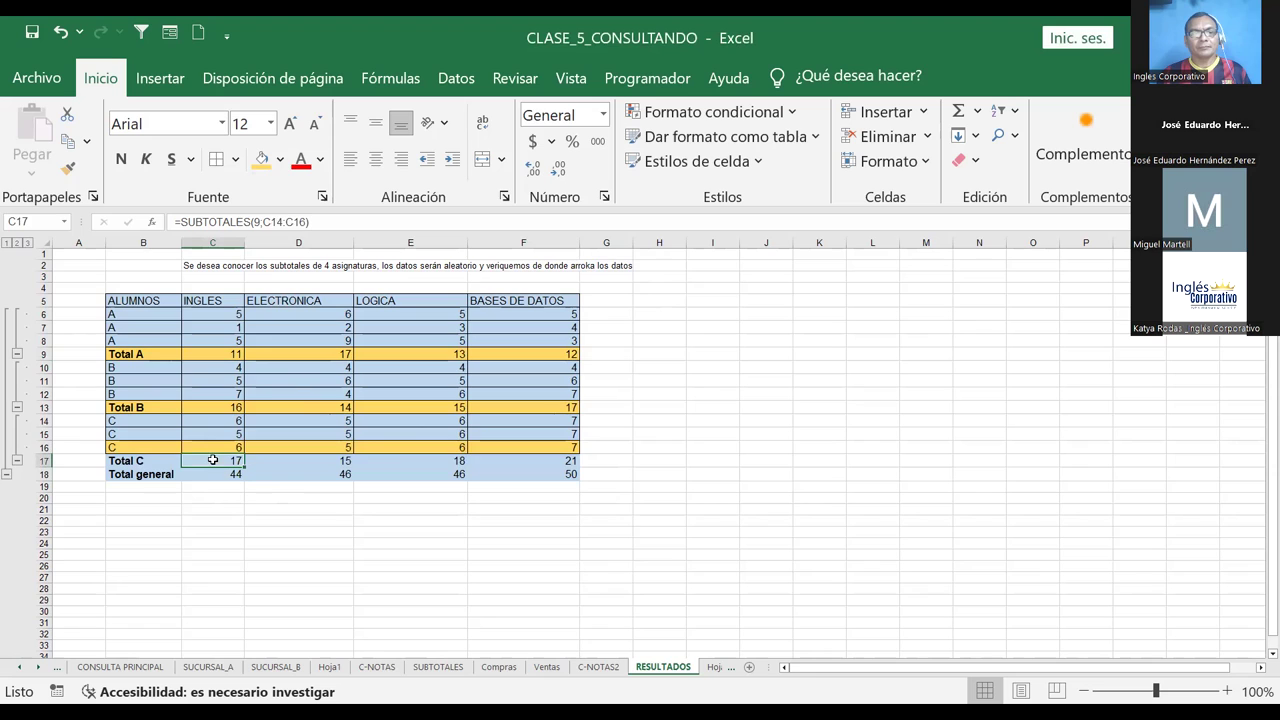
{"action": "left_click_drag", "start_coordinate": [213, 460], "coordinate": [528, 461]}
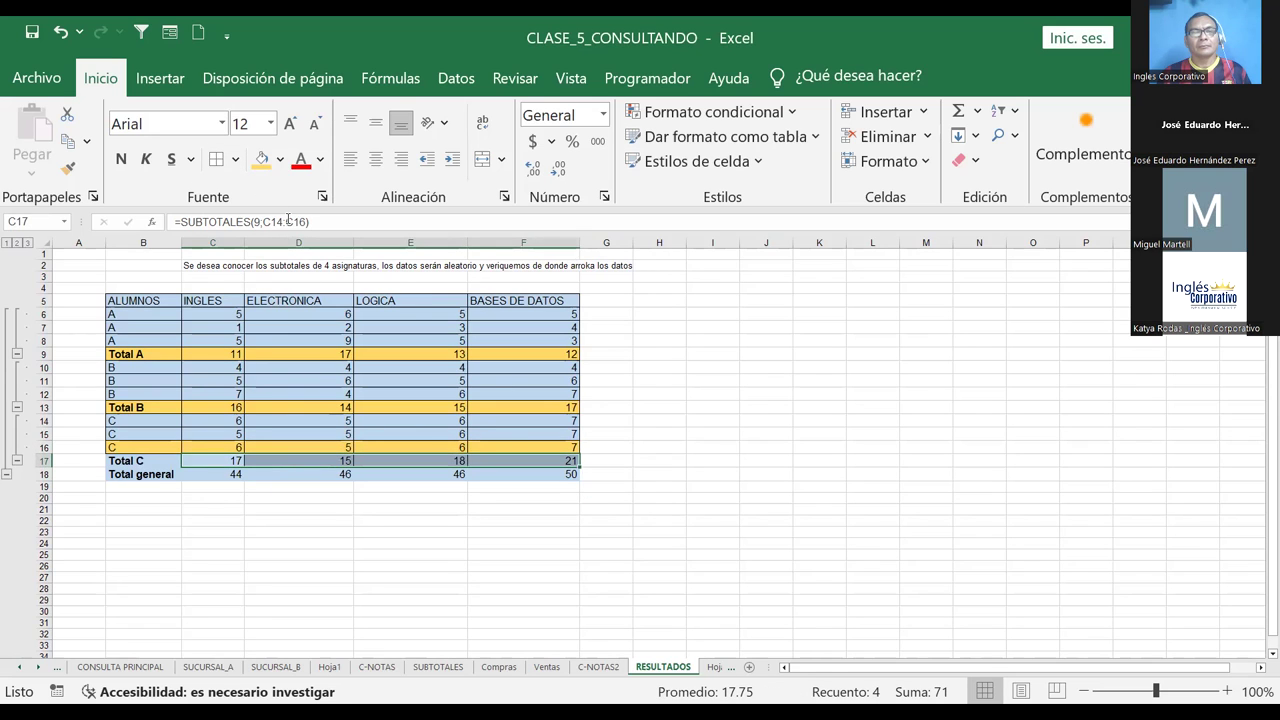
{"action": "left_click", "coordinate": [290, 508]}
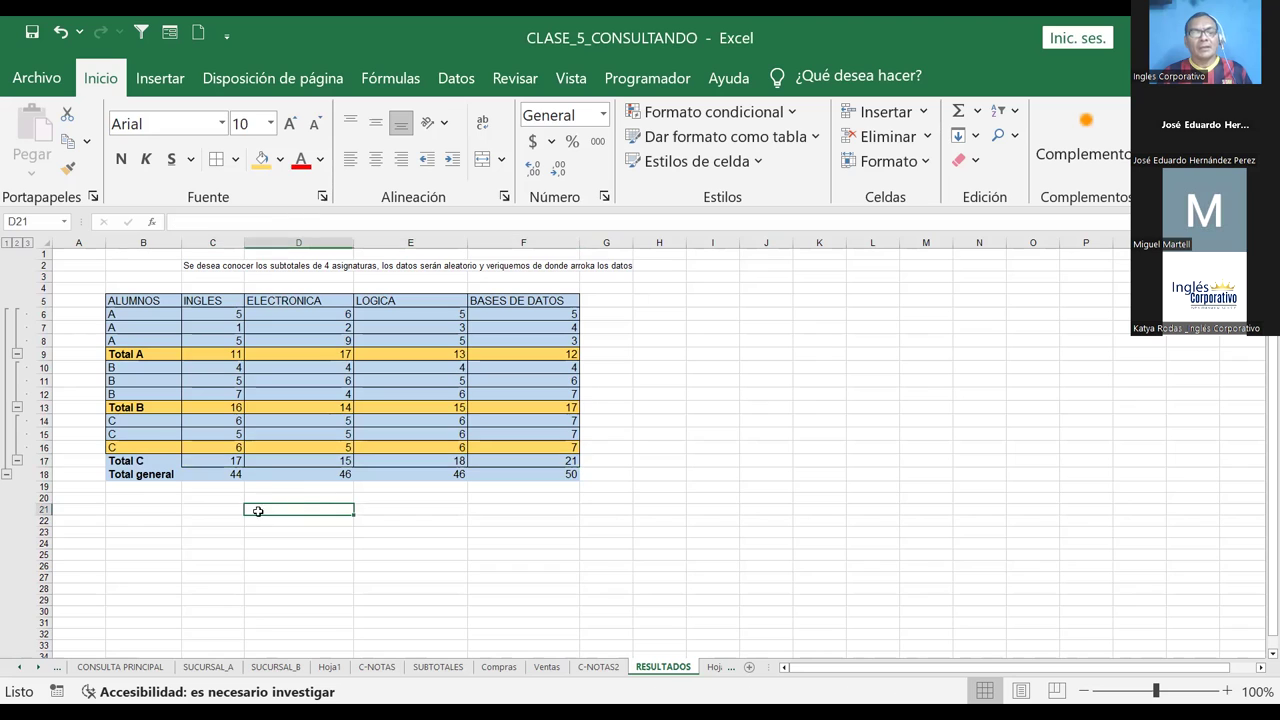
{"action": "left_click", "coordinate": [219, 463]}
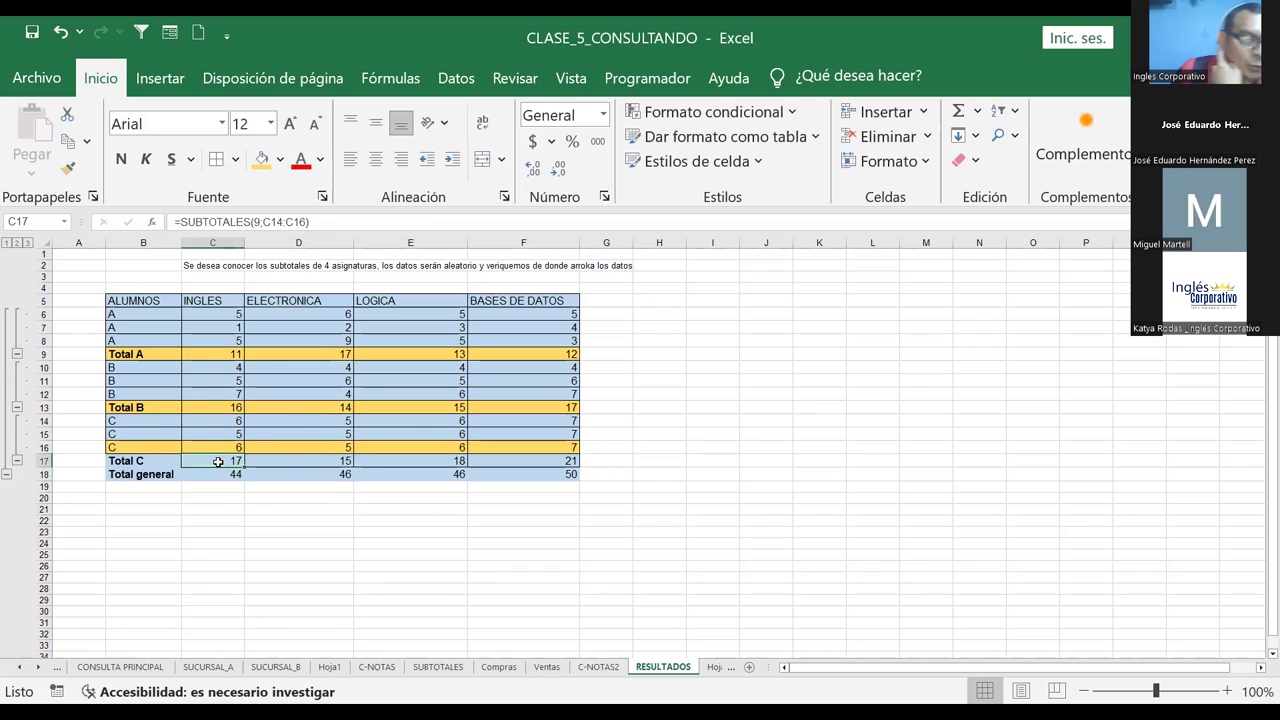
{"action": "left_click", "coordinate": [238, 408]}
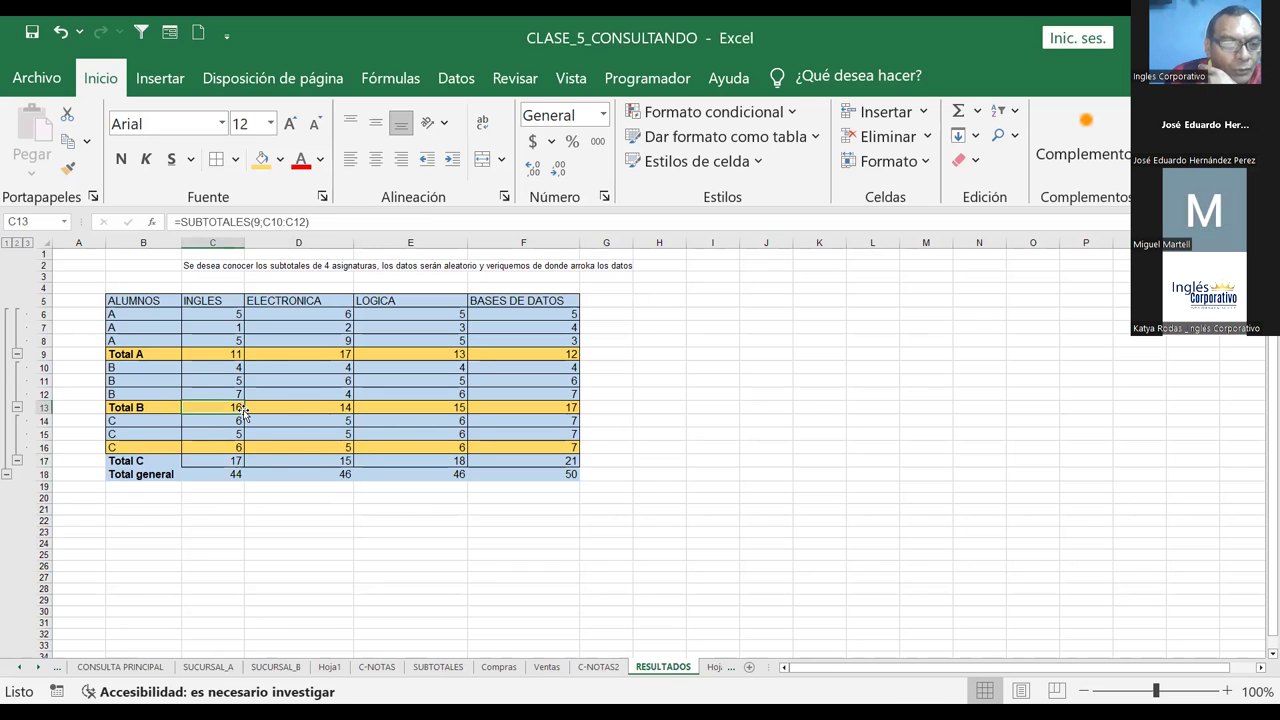
{"action": "left_click", "coordinate": [219, 353]}
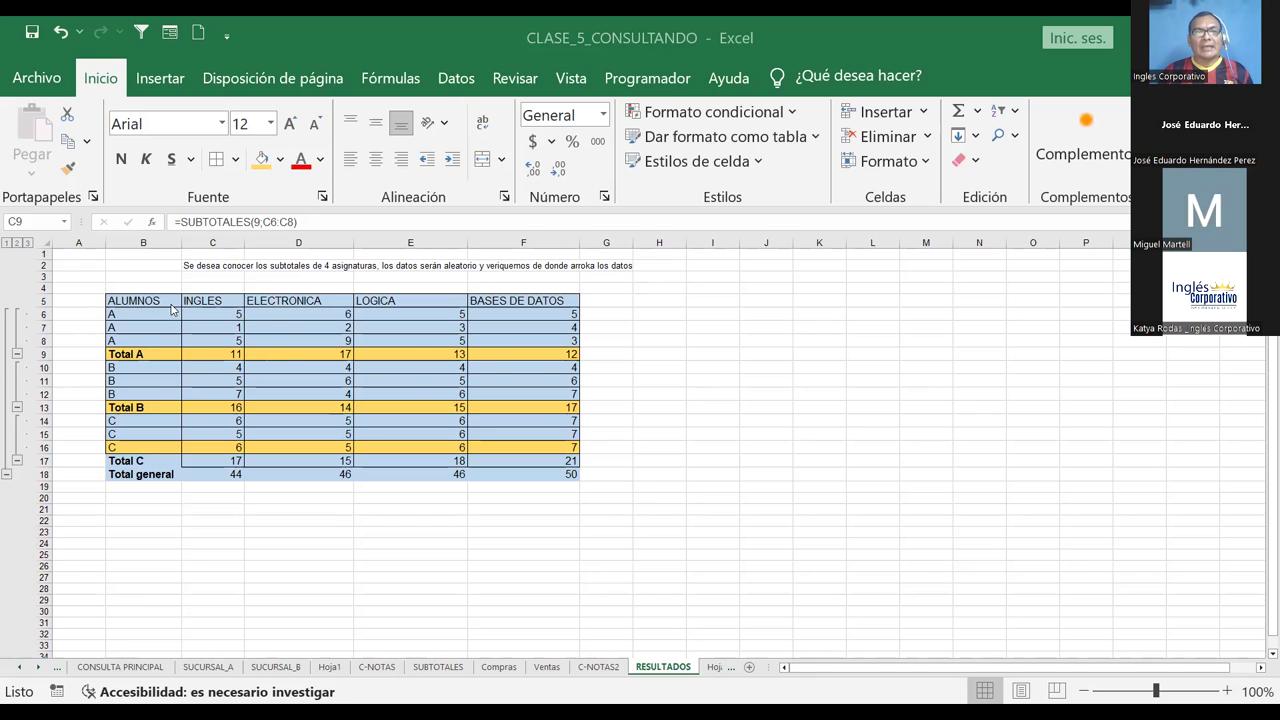
{"action": "double_click", "coordinate": [244, 244]}
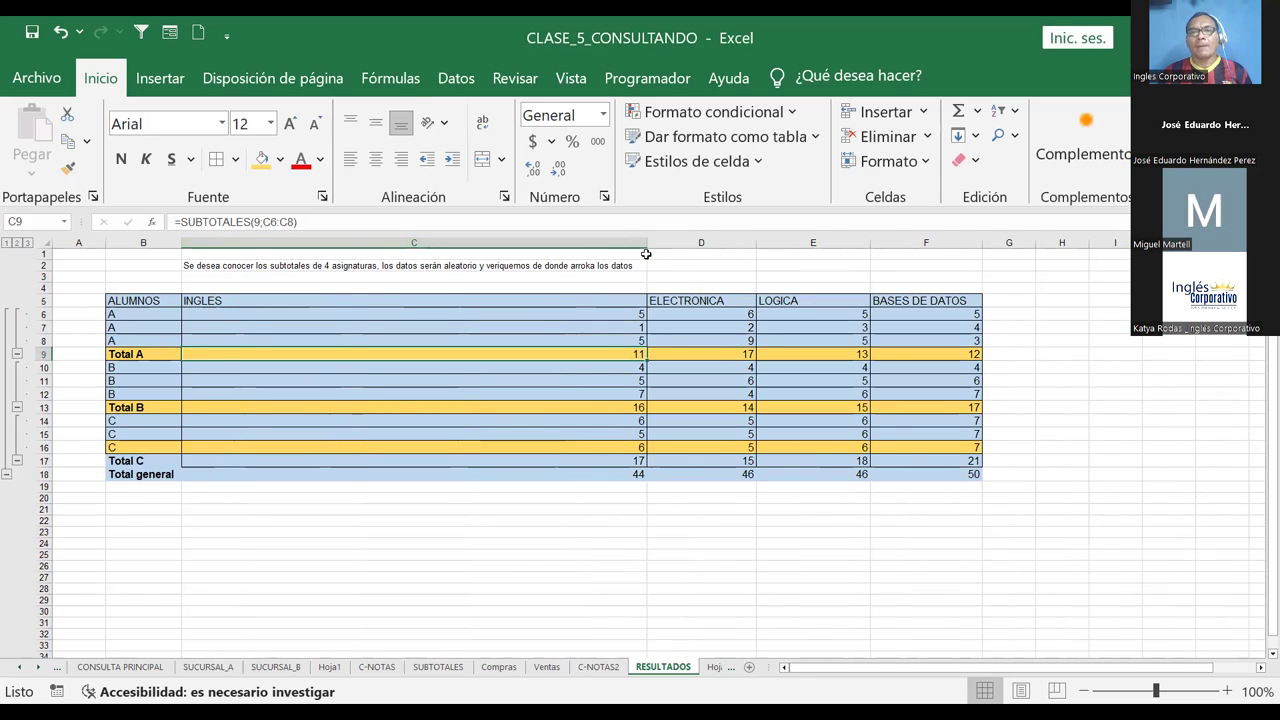
{"action": "left_click_drag", "start_coordinate": [648, 244], "coordinate": [358, 244]}
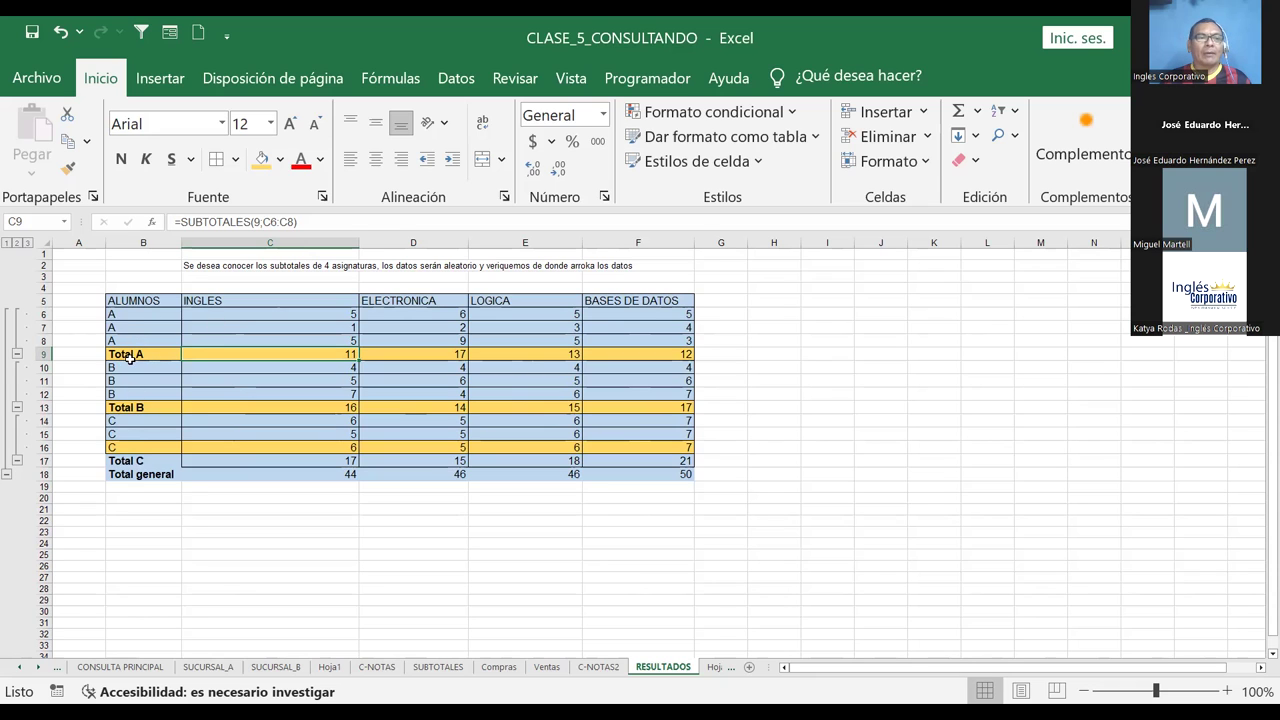
Collapse groups A, B and C to their Total A, Total B and Total C rows
{"action": "left_click", "coordinate": [17, 355]}
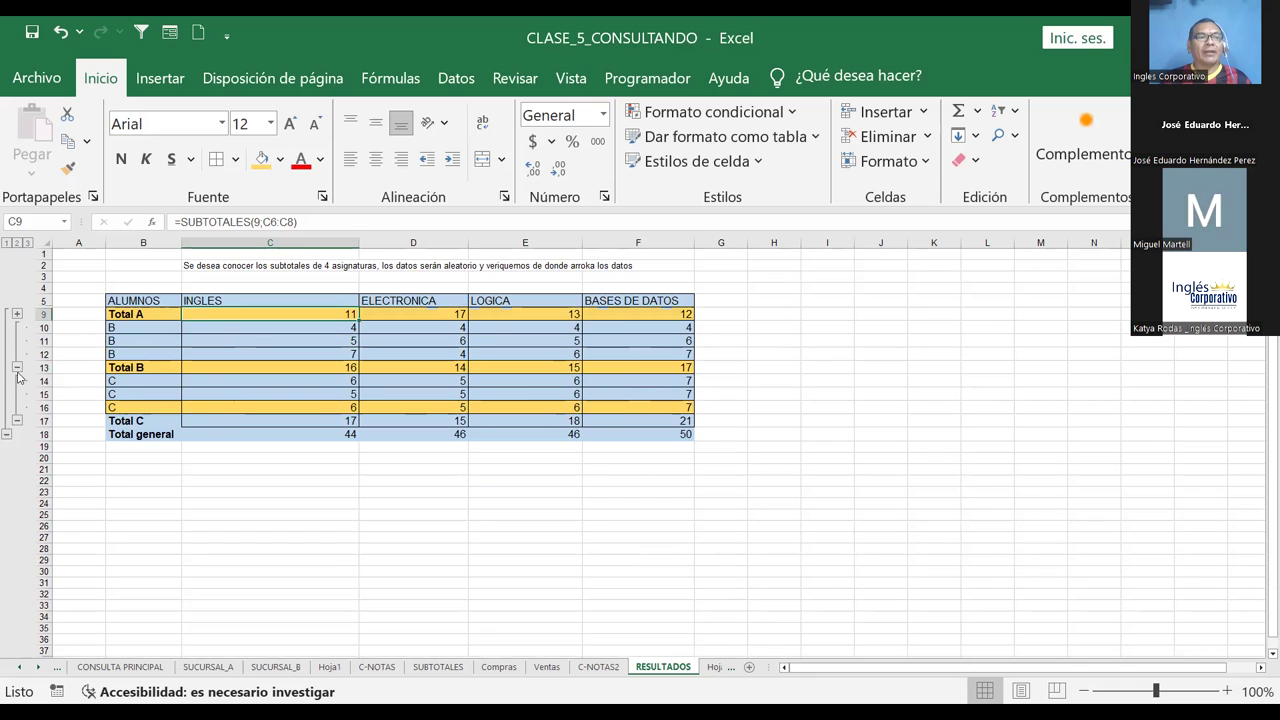
{"action": "left_click", "coordinate": [17, 368]}
{"action": "left_click", "coordinate": [17, 381]}
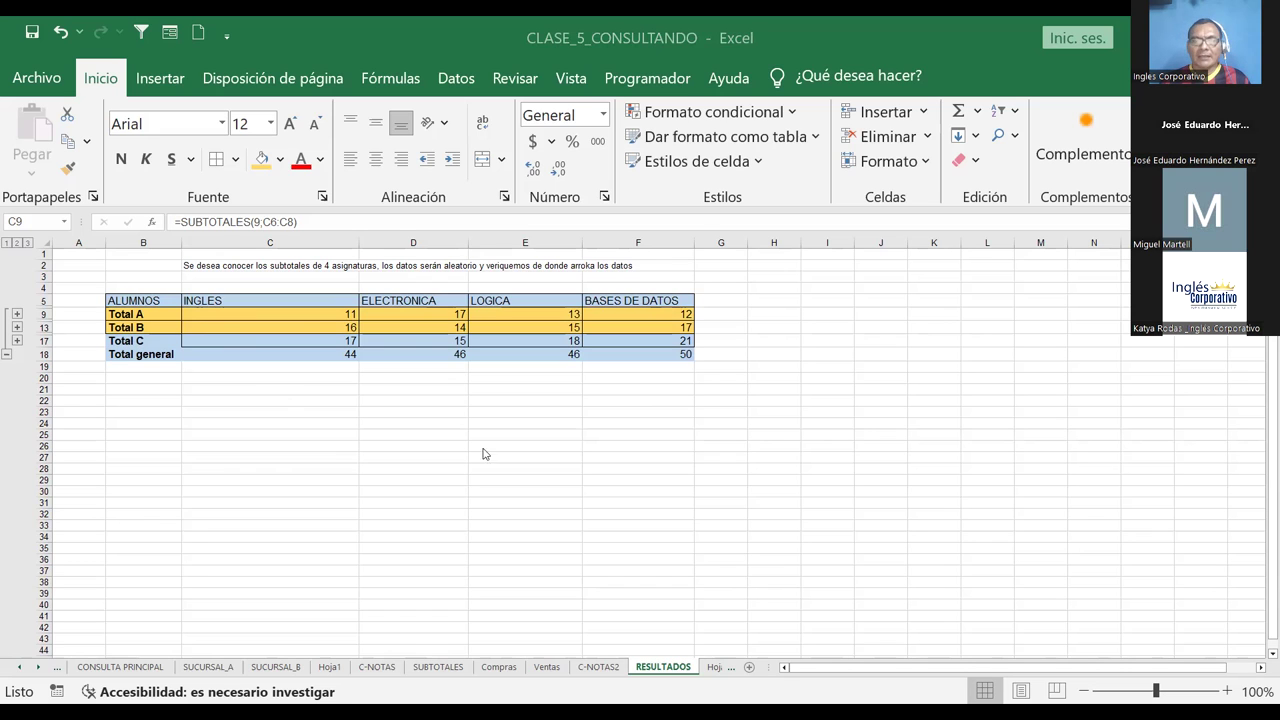
{"action": "left_click", "coordinate": [140, 304]}
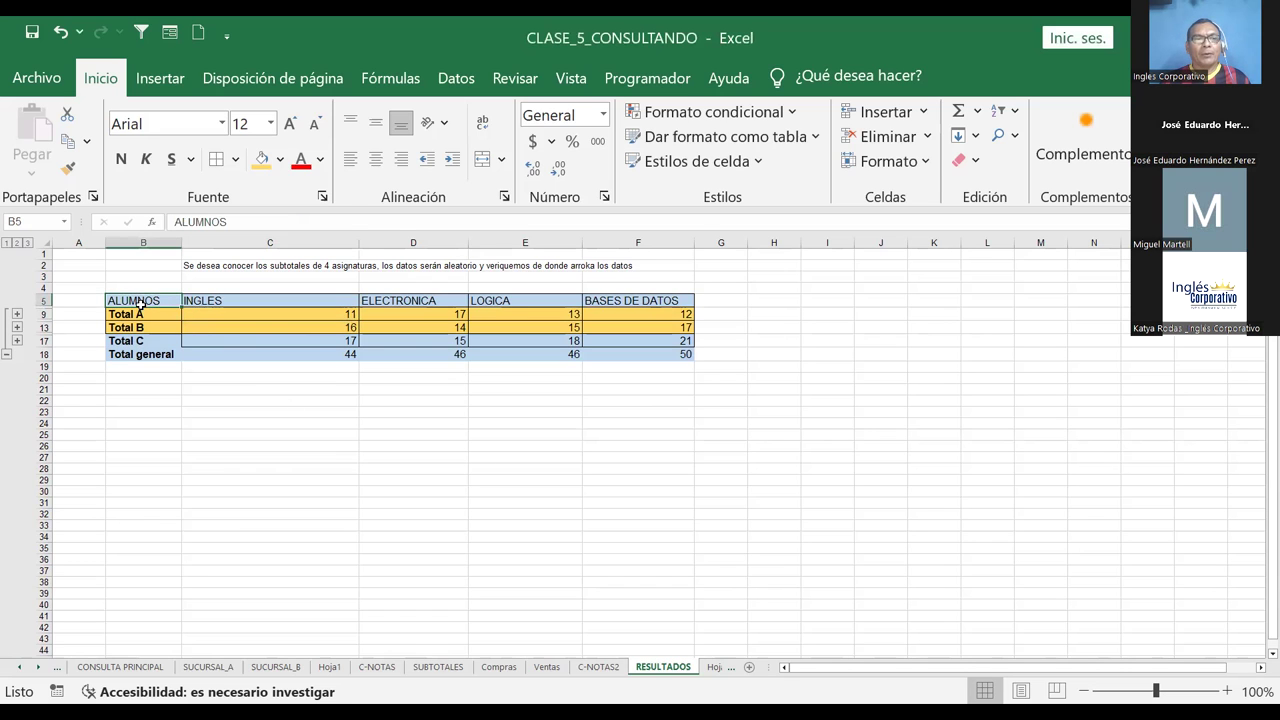
{"action": "left_click_drag", "start_coordinate": [124, 304], "coordinate": [643, 353]}
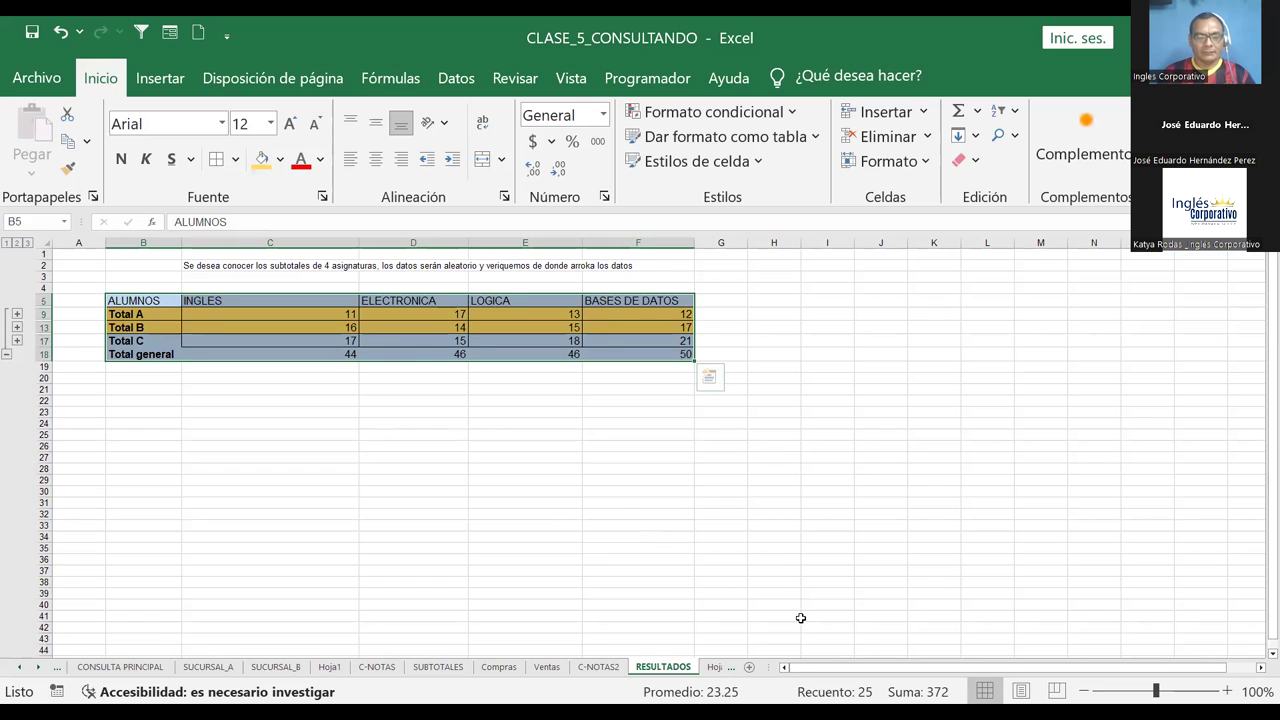
{"action": "key", "text": "alt+Tab"}
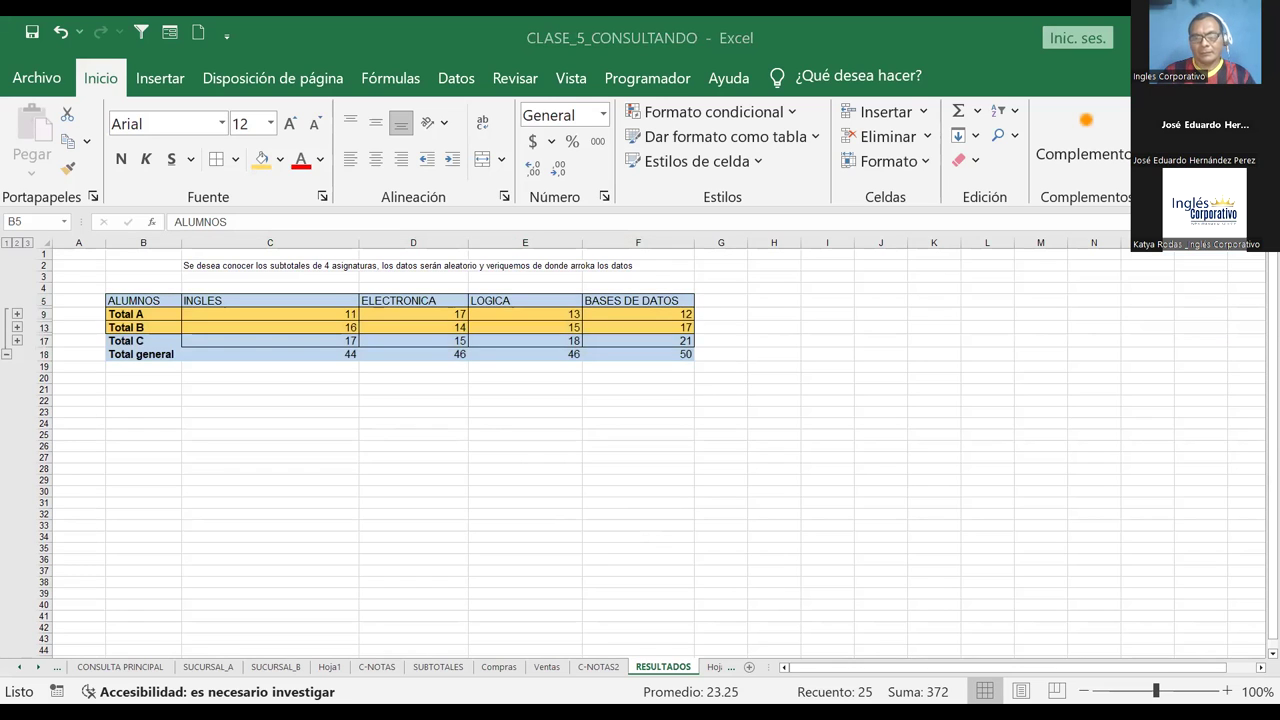